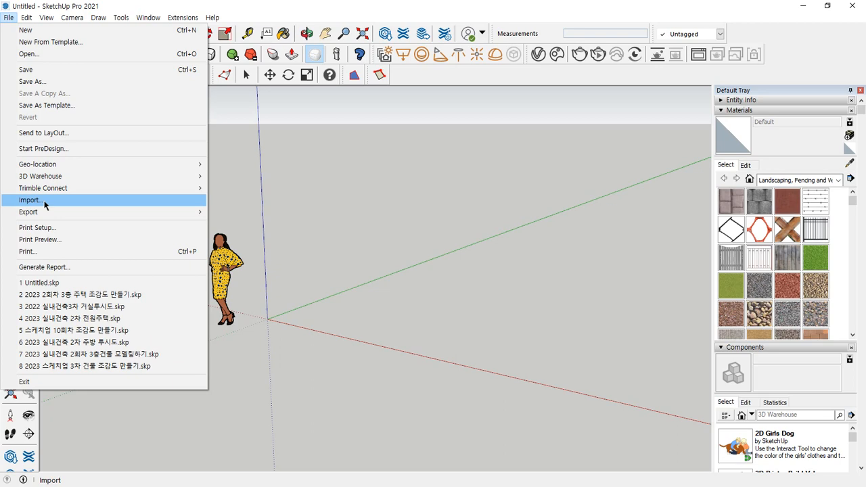
- Open the Import dialog and set imported images to be used as textures
{"action": "left_click", "coordinate": [44, 204]}
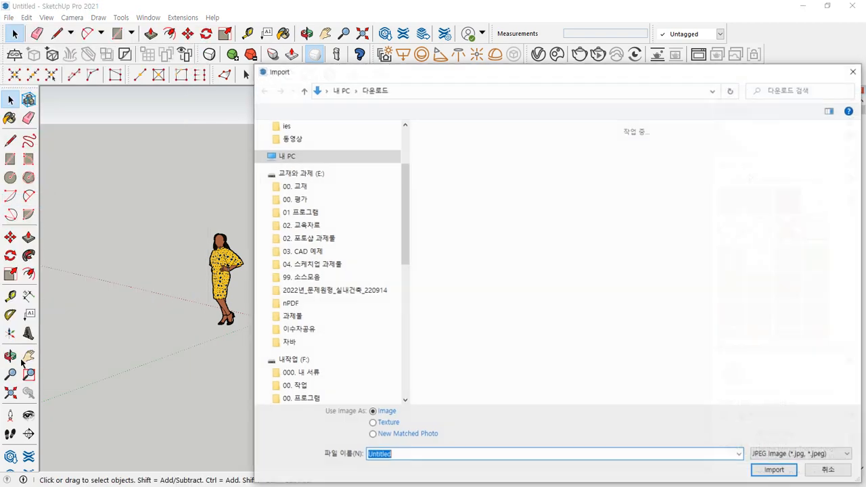
{"action": "left_click_drag", "start_coordinate": [408, 69], "coordinate": [263, 7]}
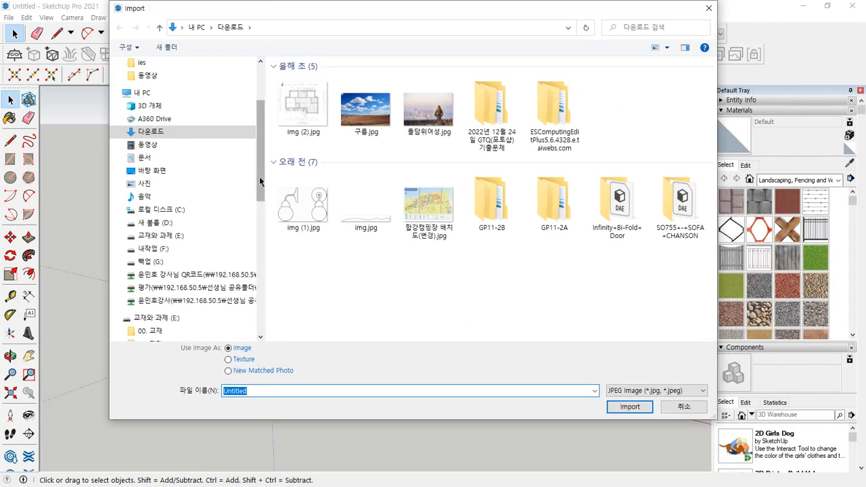
{"action": "left_click", "coordinate": [656, 391]}
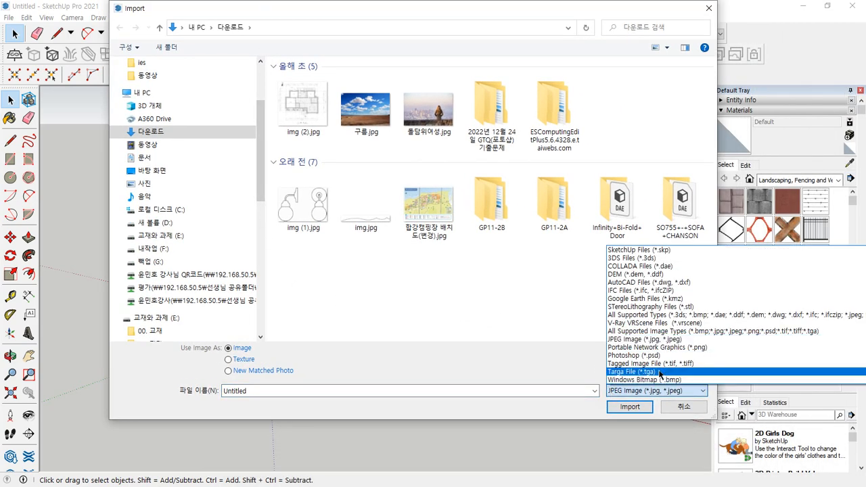
{"action": "left_click", "coordinate": [658, 338]}
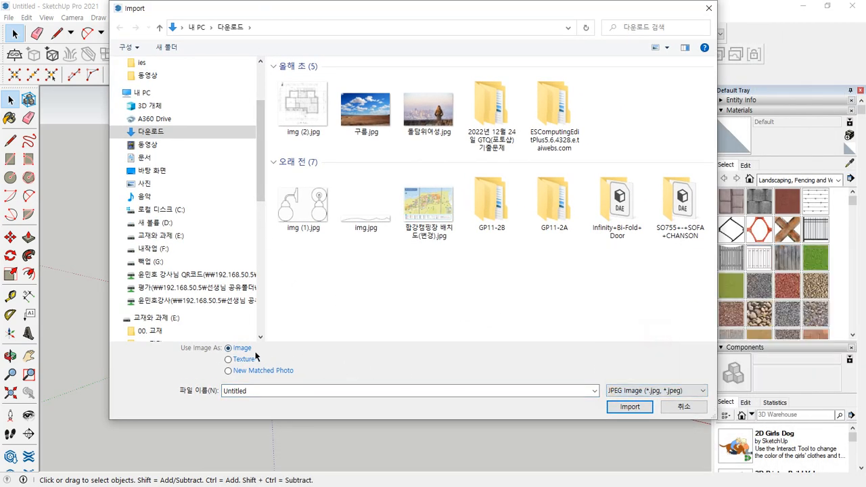
{"action": "left_click", "coordinate": [244, 359]}
{"action": "left_click", "coordinate": [244, 360]}
{"action": "left_click", "coordinate": [242, 349]}
{"action": "left_click", "coordinate": [243, 361]}
{"action": "left_click", "coordinate": [242, 350]}
{"action": "left_click", "coordinate": [241, 359]}
- Import 16-1층주택 (1).dwg as an AutoCAD file and close the 448-line results summary
{"action": "left_click", "coordinate": [643, 390]}
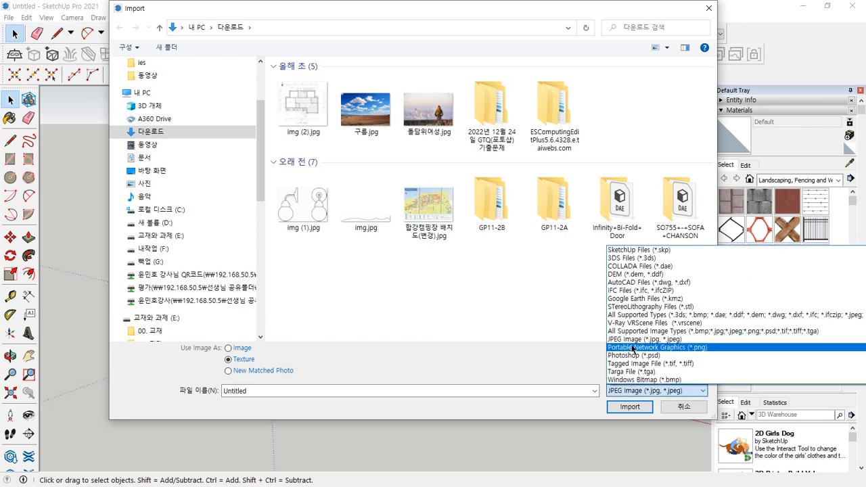
{"action": "left_click", "coordinate": [667, 285]}
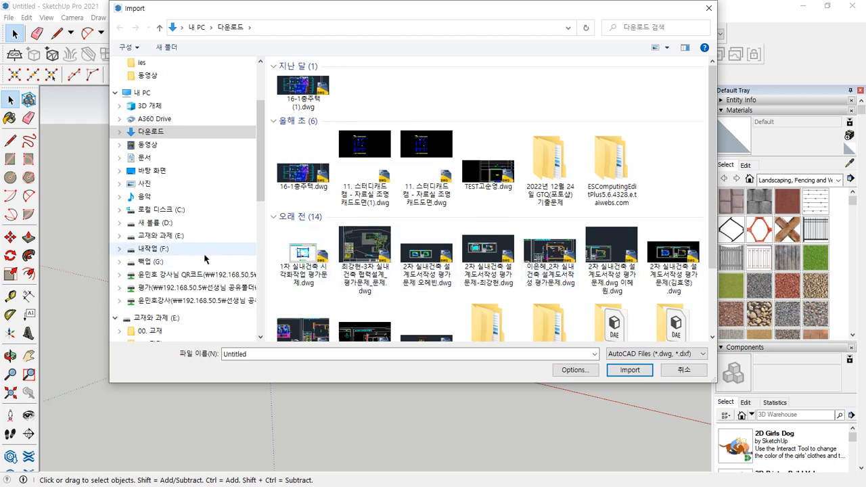
{"action": "left_click", "coordinate": [311, 91]}
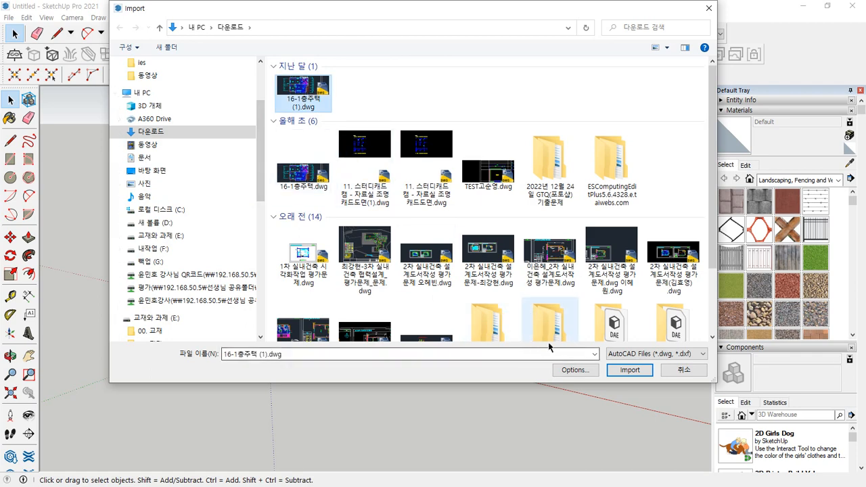
{"action": "left_click", "coordinate": [624, 371]}
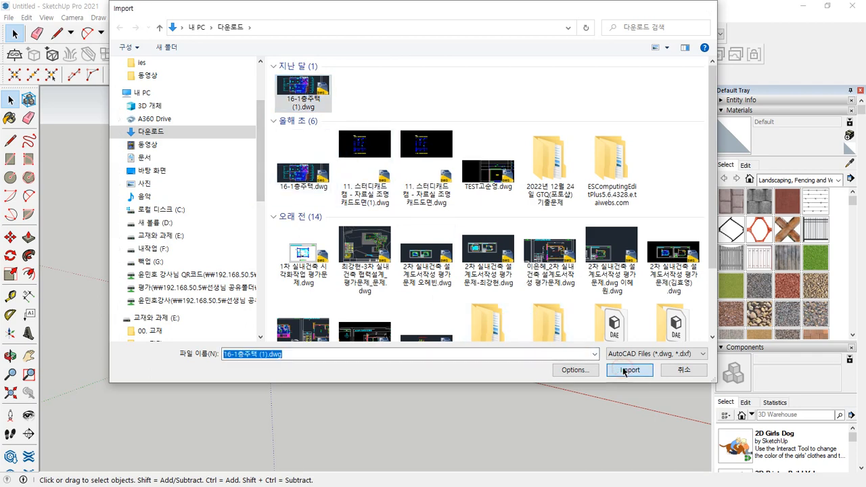
{"action": "left_click", "coordinate": [489, 330]}
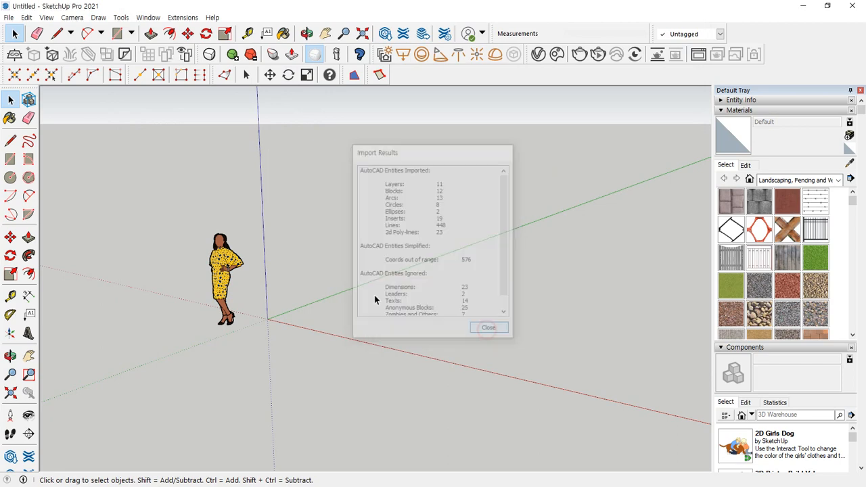
- Frame the imported plan, collapse Materials and expand the Tags list with its eight DWG layers
{"action": "middle_click_drag", "start_coordinate": [374, 300], "coordinate": [358, 396]}
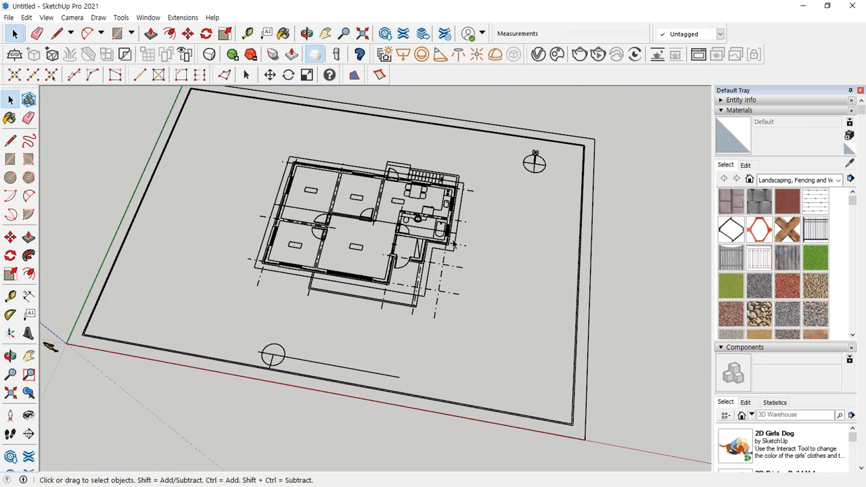
{"action": "scroll", "coordinate": [475, 255], "scroll_direction": "down", "scroll_amount": 3}
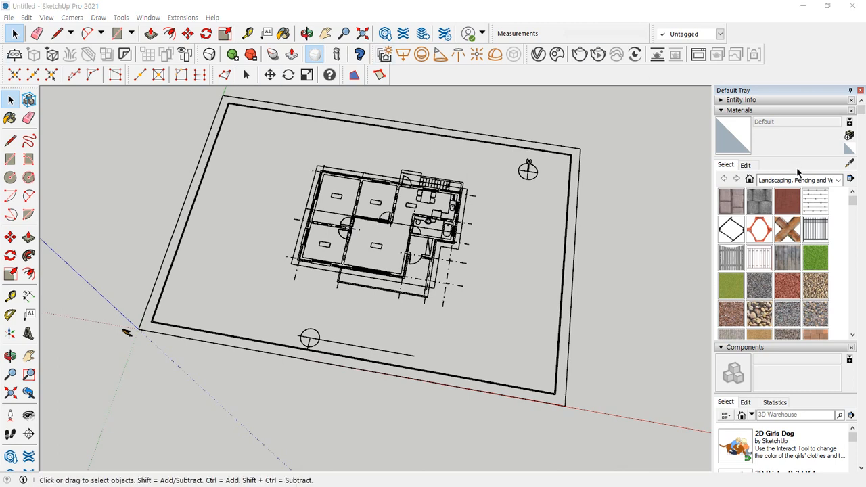
{"action": "left_click", "coordinate": [730, 111]}
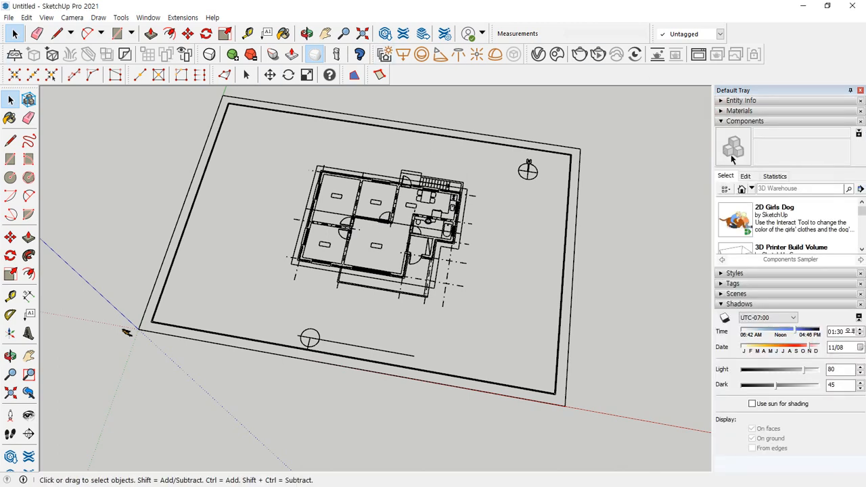
{"action": "left_click", "coordinate": [721, 121]}
{"action": "left_click", "coordinate": [721, 142]}
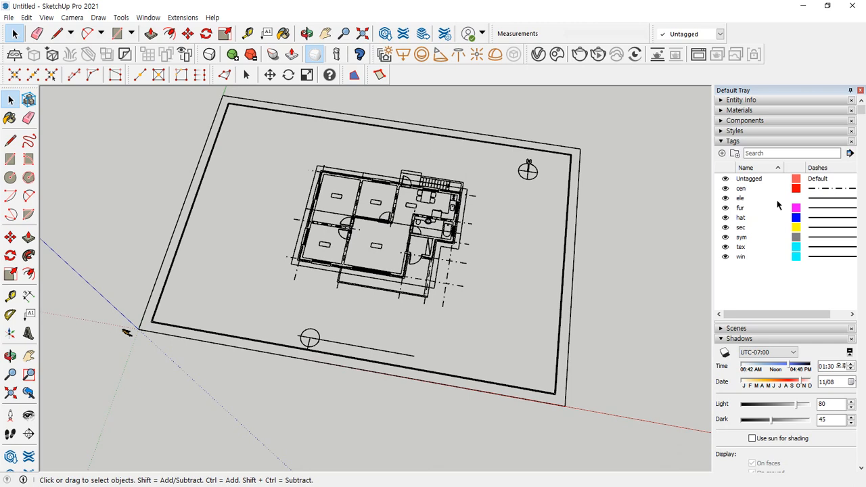
- Dock the Tags toolbar in the third row with Measurements beside it, keeping Untagged current
{"action": "right_click", "coordinate": [758, 53]}
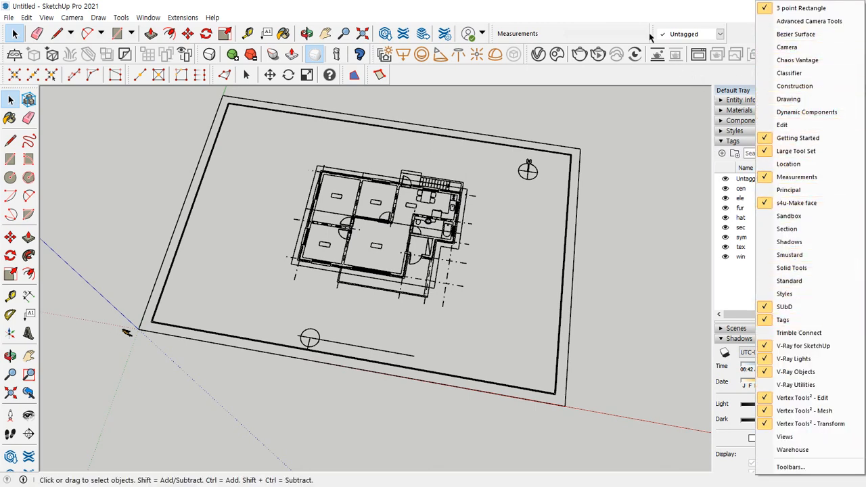
{"action": "left_click_drag", "start_coordinate": [651, 36], "coordinate": [310, 142]}
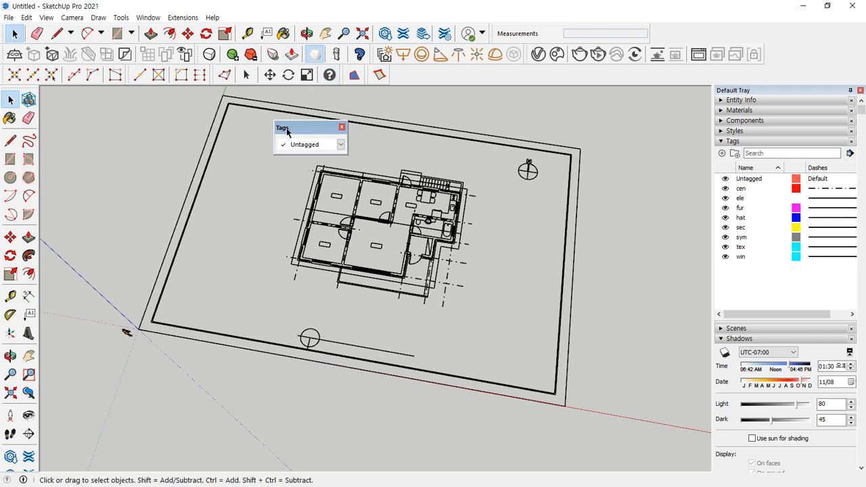
{"action": "left_click_drag", "start_coordinate": [281, 128], "coordinate": [390, 68]}
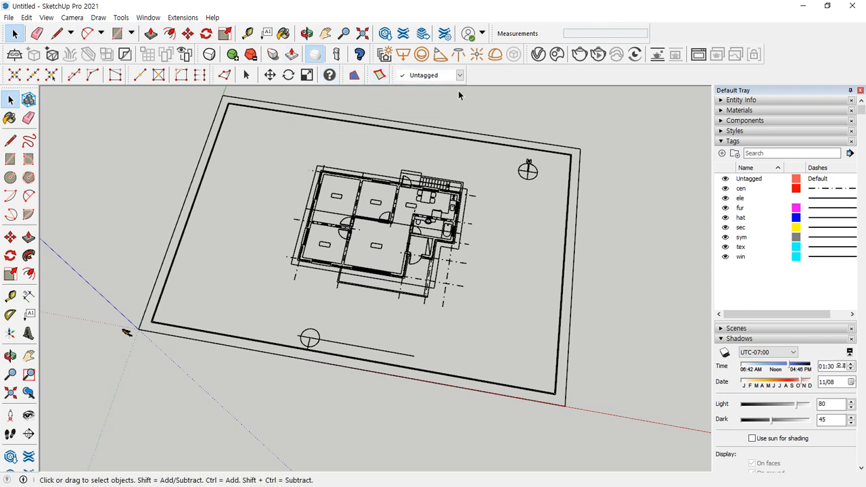
{"action": "left_click_drag", "start_coordinate": [486, 43], "coordinate": [452, 89]}
{"action": "left_click", "coordinate": [435, 76]}
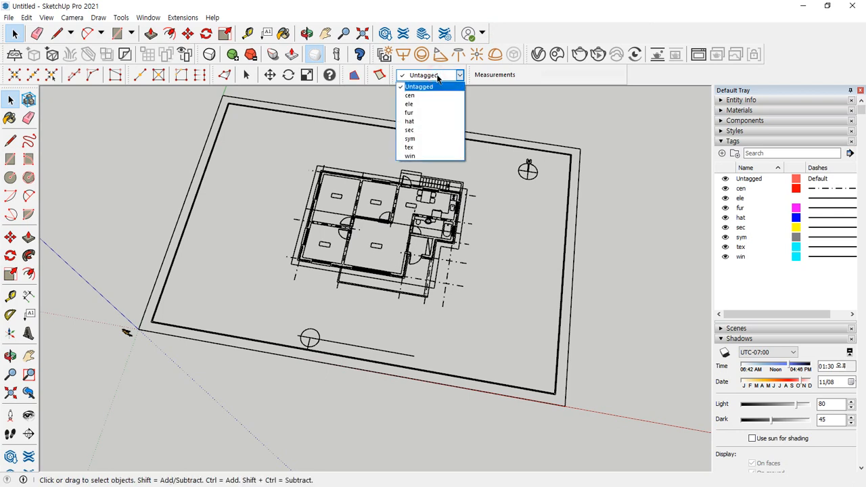
{"action": "left_click", "coordinate": [438, 76]}
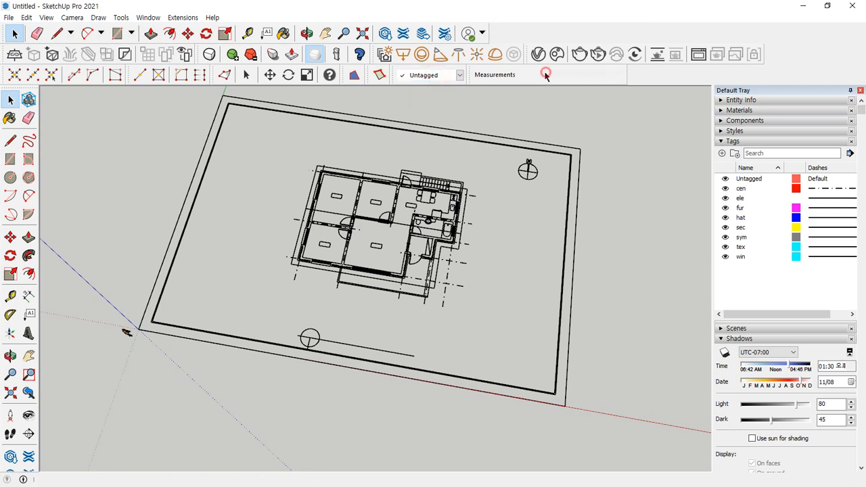
{"action": "left_click", "coordinate": [446, 75]}
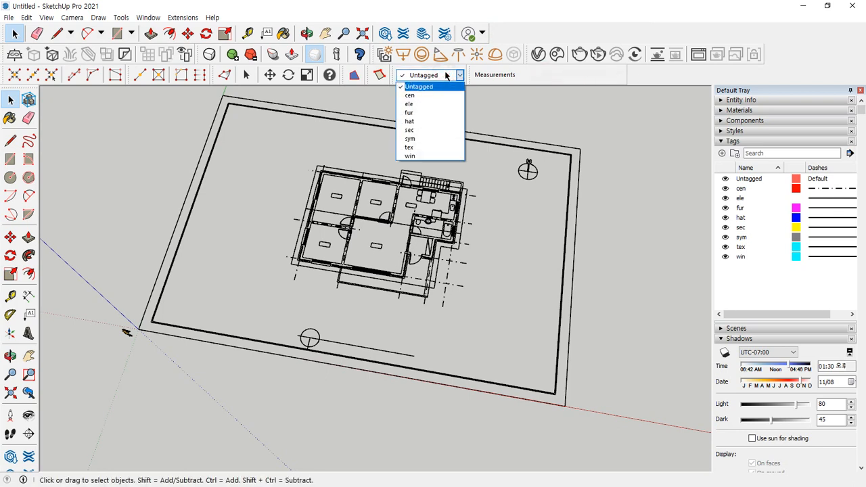
{"action": "left_click", "coordinate": [446, 76]}
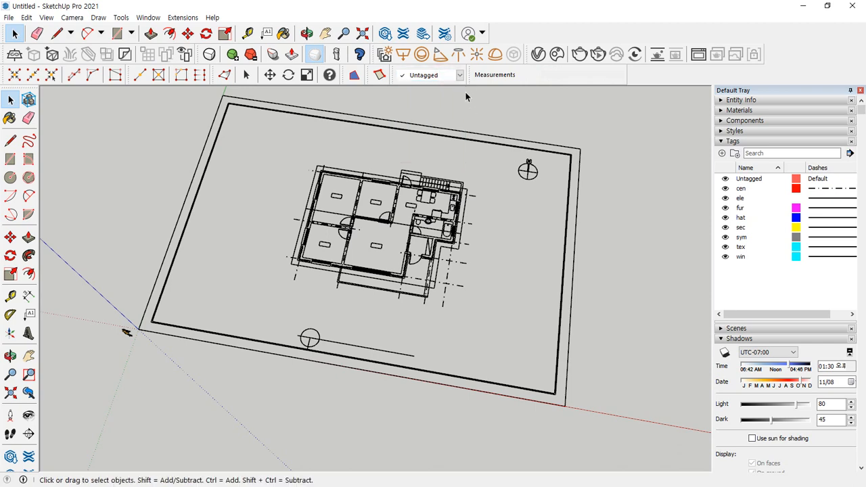
- Switch the current tag from Untagged to cen in the Tags toolbar dropdown
{"action": "left_click", "coordinate": [750, 190]}
{"action": "left_click", "coordinate": [756, 237]}
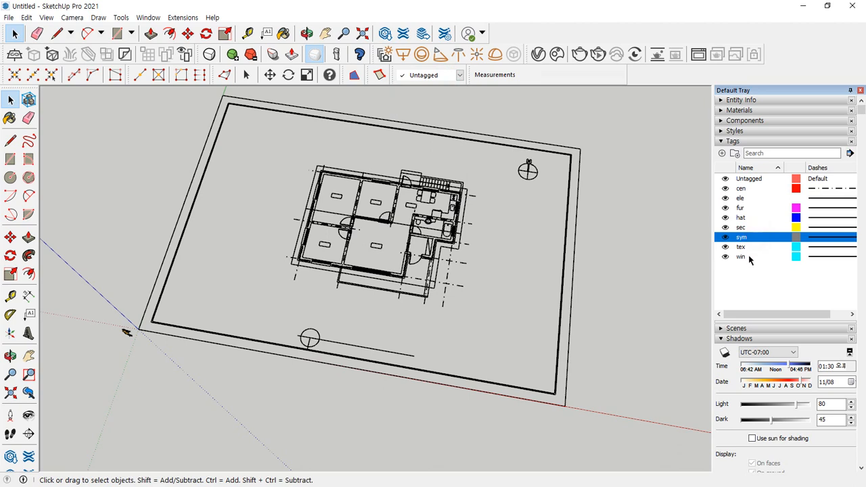
{"action": "left_click", "coordinate": [748, 257]}
{"action": "left_click", "coordinate": [750, 197]}
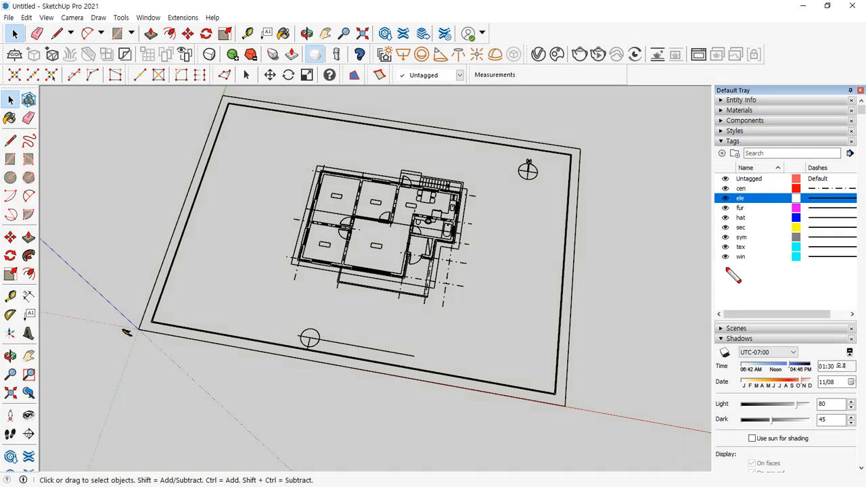
{"action": "mouse_move", "coordinate": [718, 265]}
{"action": "left_mouse_down"}
{"action": "mouse_move", "coordinate": [696, 184]}
{"action": "mouse_move", "coordinate": [751, 240]}
{"action": "mouse_move", "coordinate": [729, 273]}
{"action": "left_mouse_up"}
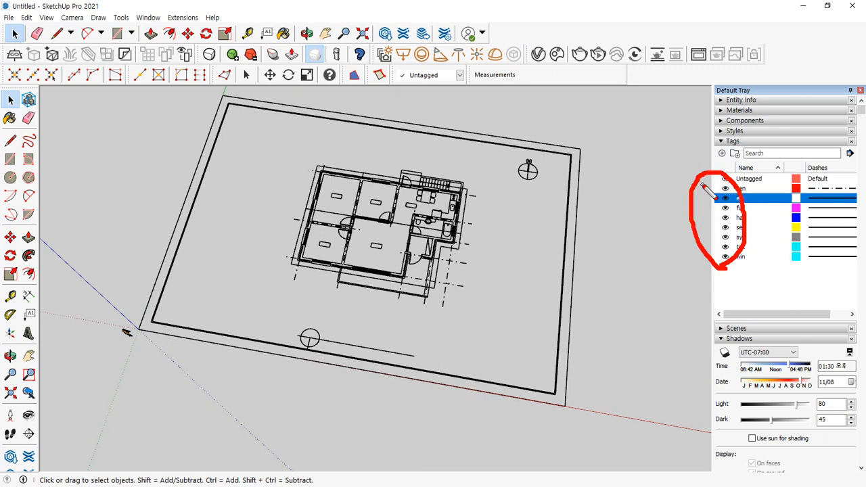
{"action": "mouse_move", "coordinate": [785, 266]}
{"action": "left_mouse_down"}
{"action": "mouse_move", "coordinate": [703, 209]}
{"action": "mouse_move", "coordinate": [786, 271]}
{"action": "left_mouse_up"}
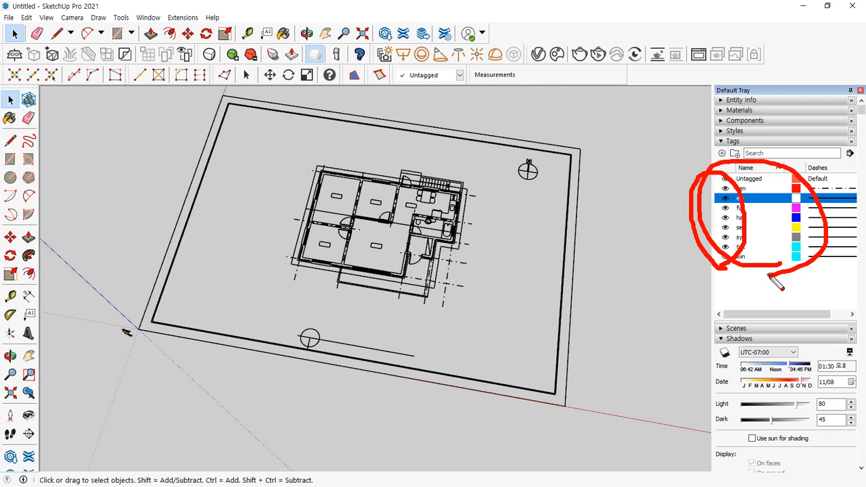
{"action": "key", "text": "Escape"}
{"action": "left_click", "coordinate": [460, 75]}
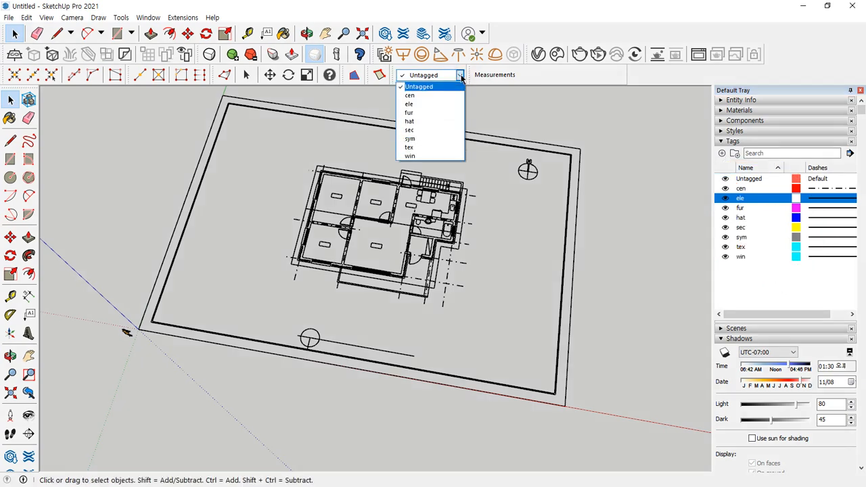
{"action": "left_click", "coordinate": [449, 96]}
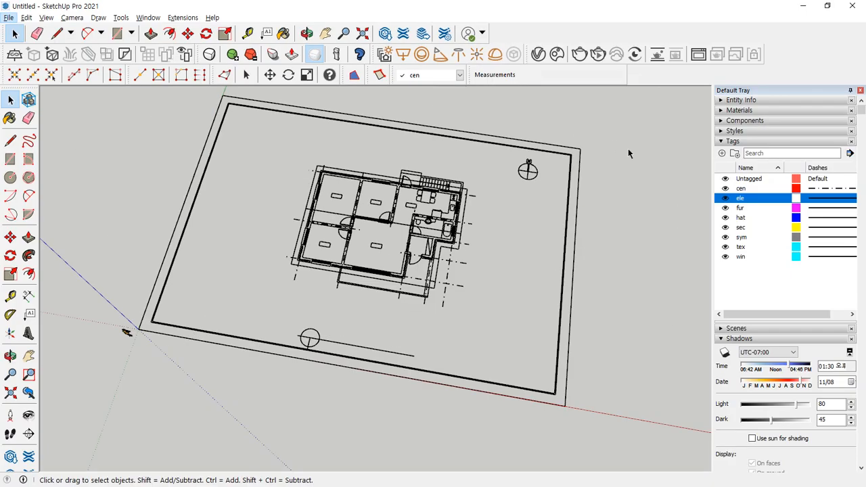
{"action": "left_click", "coordinate": [745, 209]}
{"action": "right_click", "coordinate": [744, 211]}
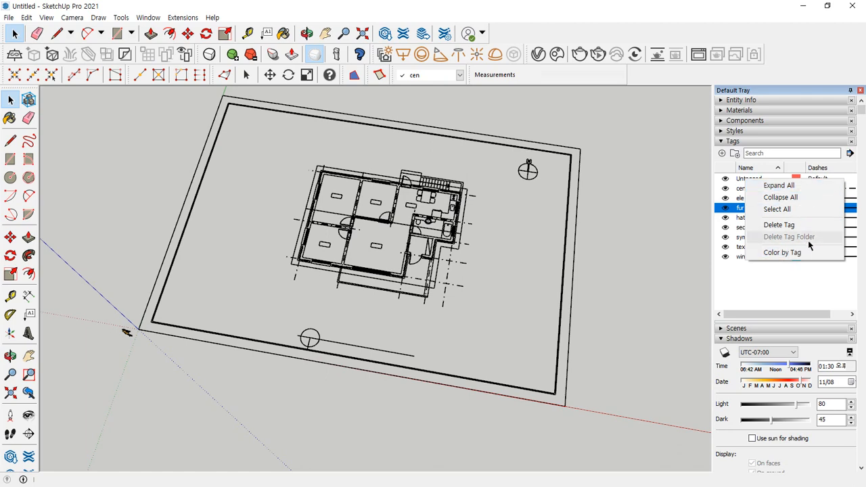
{"action": "left_click", "coordinate": [764, 284]}
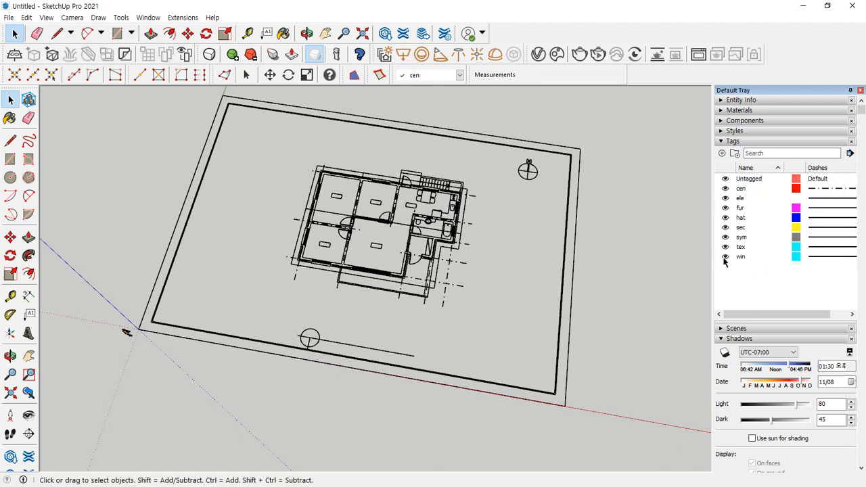
{"action": "left_click", "coordinate": [721, 168]}
{"action": "left_click", "coordinate": [720, 168]}
{"action": "left_click", "coordinate": [745, 168]}
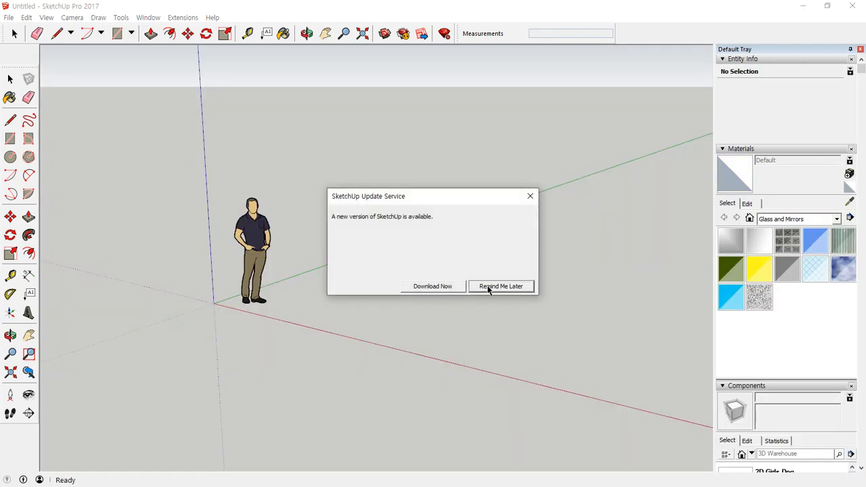
- Postpone the update reminder and add three layers: Layer1, Layer2 and Layer3
{"action": "left_click", "coordinate": [488, 286]}
{"action": "scroll", "coordinate": [756, 271], "scroll_direction": "down", "scroll_amount": 10}
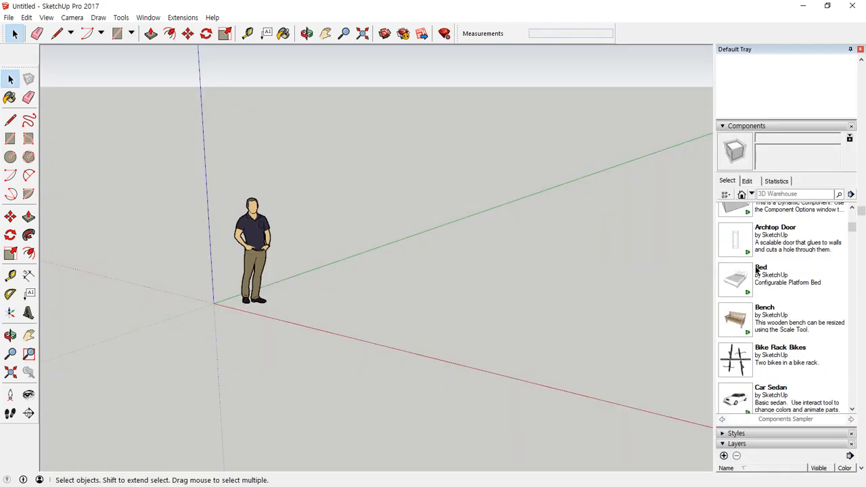
{"action": "scroll", "coordinate": [756, 270], "scroll_direction": "down", "scroll_amount": 5}
{"action": "scroll", "coordinate": [767, 170], "scroll_direction": "down", "scroll_amount": 5}
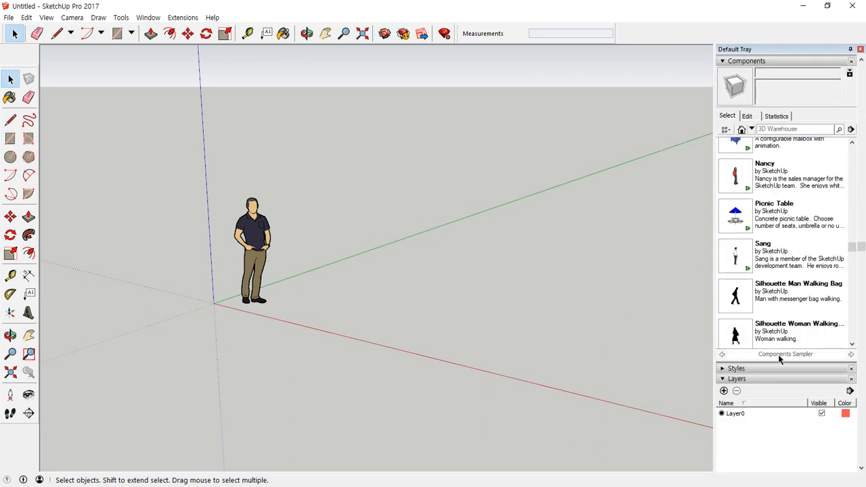
{"action": "scroll", "coordinate": [777, 354], "scroll_direction": "down", "scroll_amount": 10}
{"action": "scroll", "coordinate": [808, 163], "scroll_direction": "up", "scroll_amount": 2}
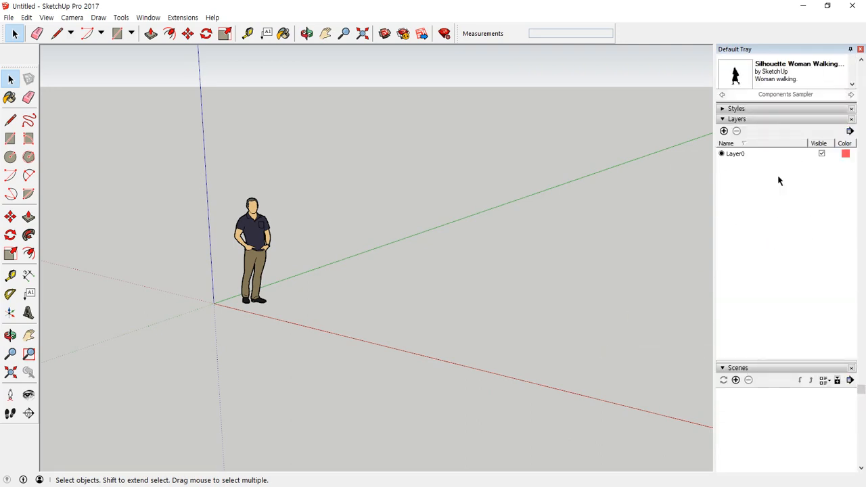
{"action": "left_click", "coordinate": [724, 131]}
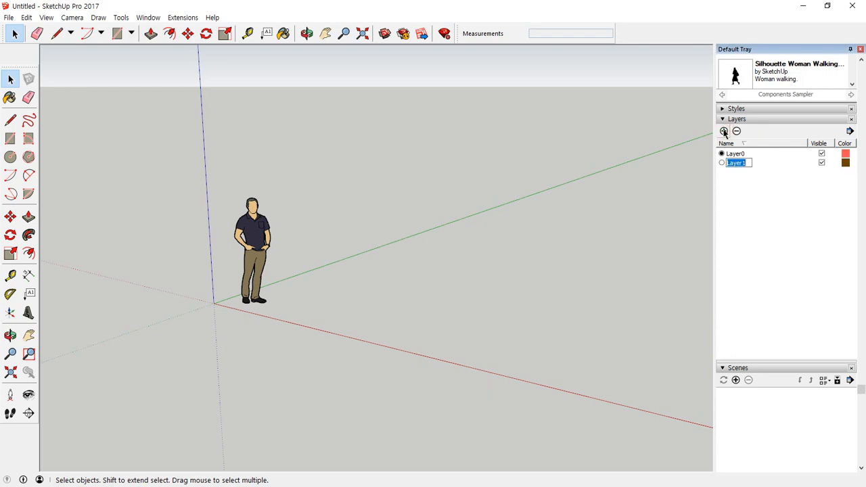
{"action": "left_click", "coordinate": [751, 184]}
{"action": "left_click", "coordinate": [723, 131]}
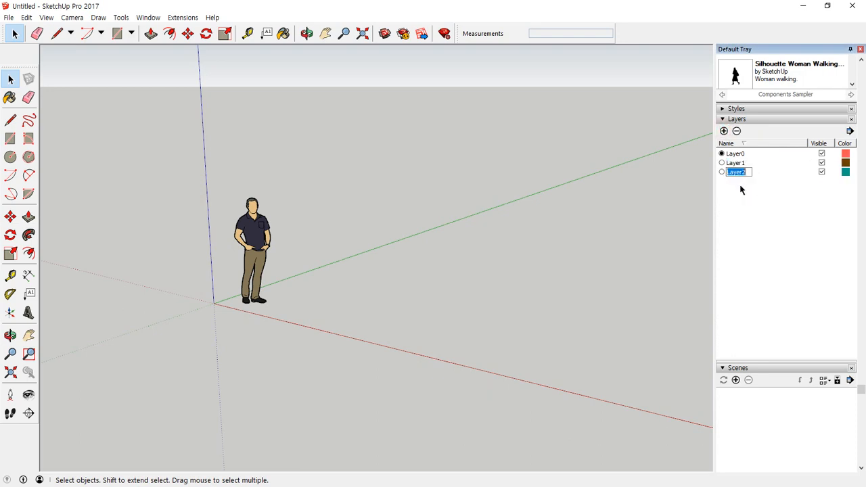
{"action": "left_click", "coordinate": [741, 188]}
{"action": "left_click", "coordinate": [724, 131]}
{"action": "left_click", "coordinate": [756, 207]}
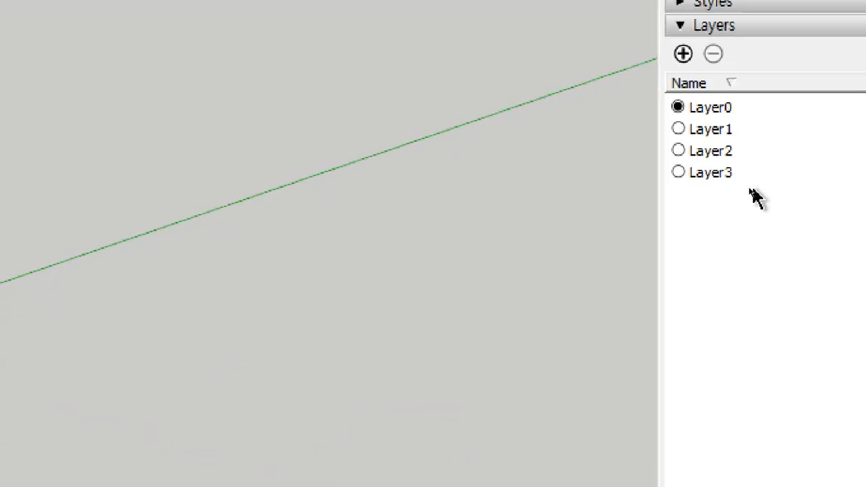
- Make Layer1 the current layer, then close the untitled model
{"action": "left_click", "coordinate": [717, 133]}
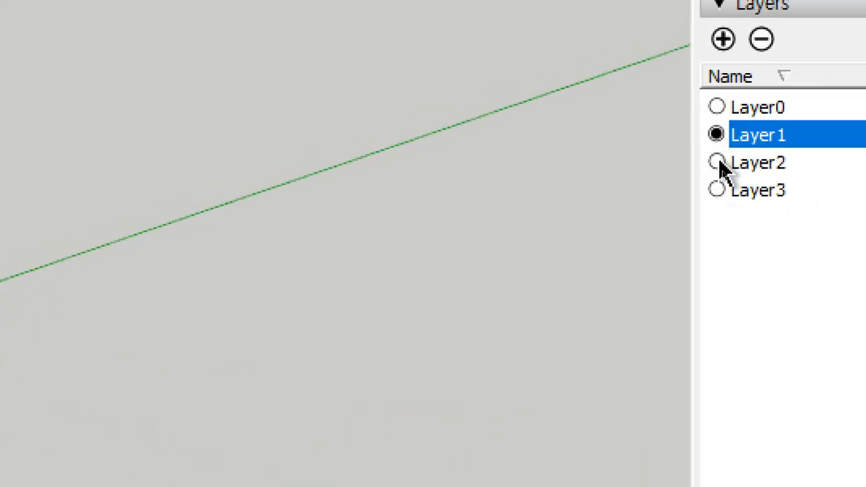
{"action": "left_click", "coordinate": [718, 162]}
{"action": "left_click", "coordinate": [717, 190]}
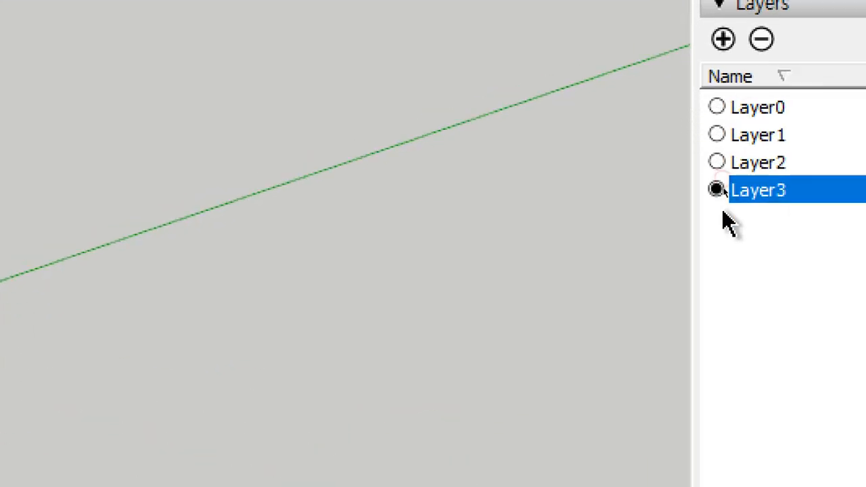
{"action": "left_click", "coordinate": [716, 134]}
{"action": "left_click", "coordinate": [755, 167]}
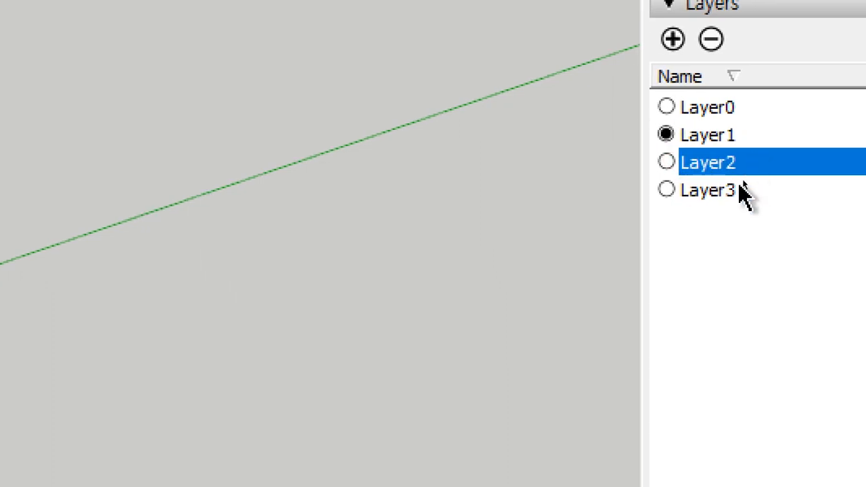
{"action": "left_click", "coordinate": [756, 189]}
{"action": "left_click", "coordinate": [731, 109]}
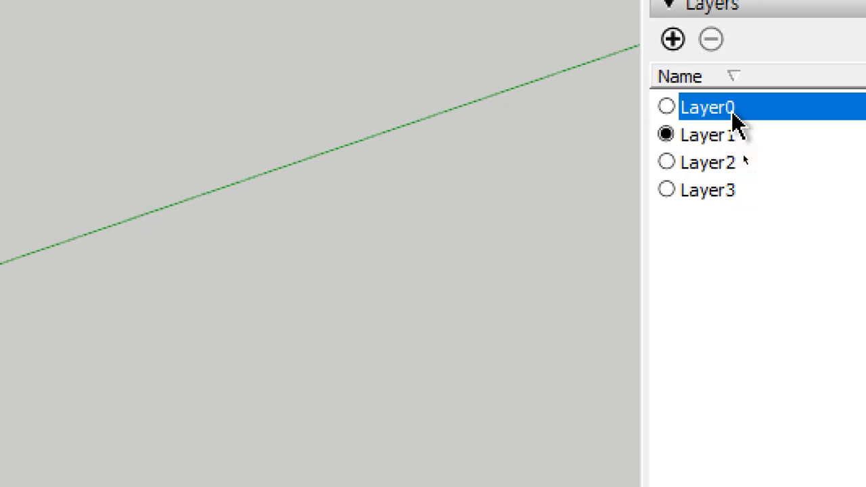
{"action": "left_click", "coordinate": [666, 163]}
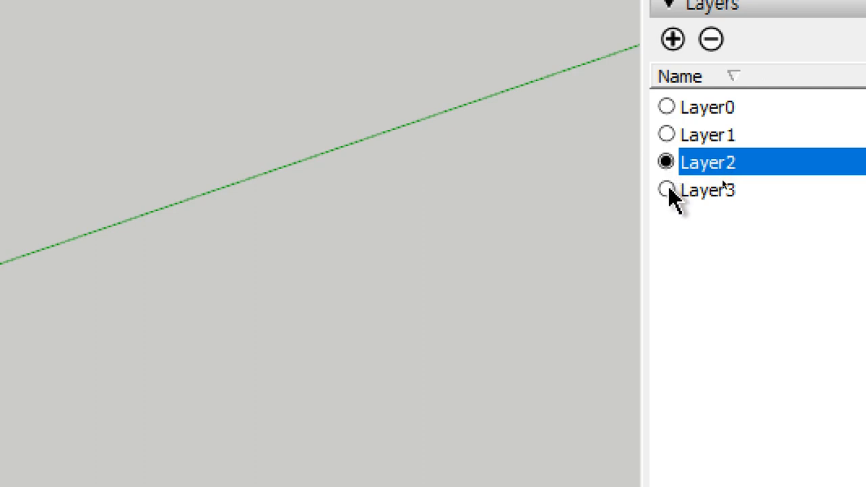
{"action": "left_click", "coordinate": [667, 190]}
{"action": "left_click", "coordinate": [666, 134]}
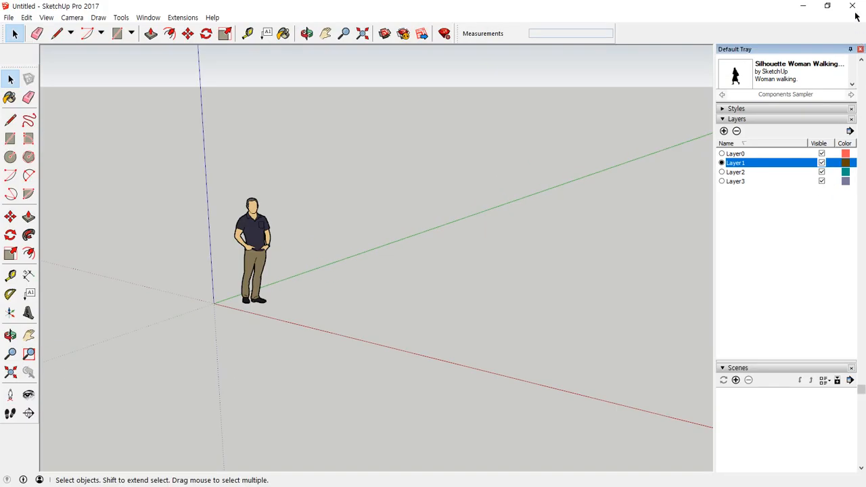
{"action": "left_click", "coordinate": [852, 7]}
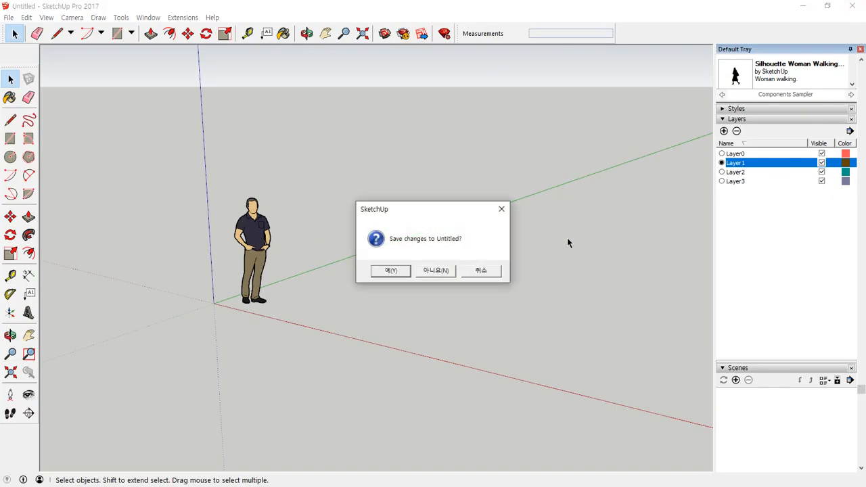
- Discard the Untitled model and return to the 2021 floor plan with cen current
{"action": "left_click", "coordinate": [435, 270]}
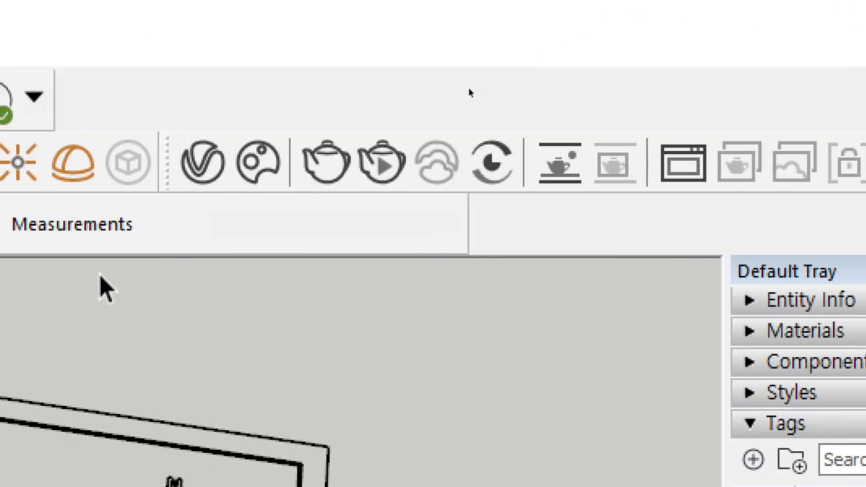
{"action": "left_click", "coordinate": [453, 237]}
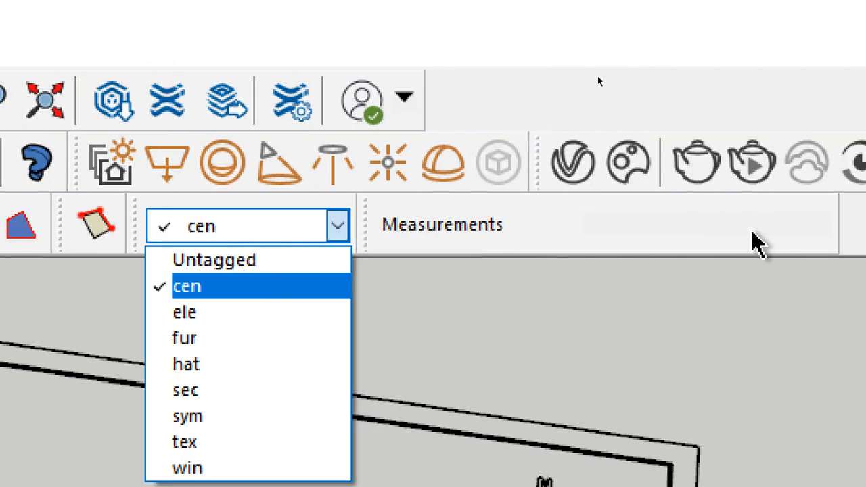
{"action": "left_click", "coordinate": [752, 233]}
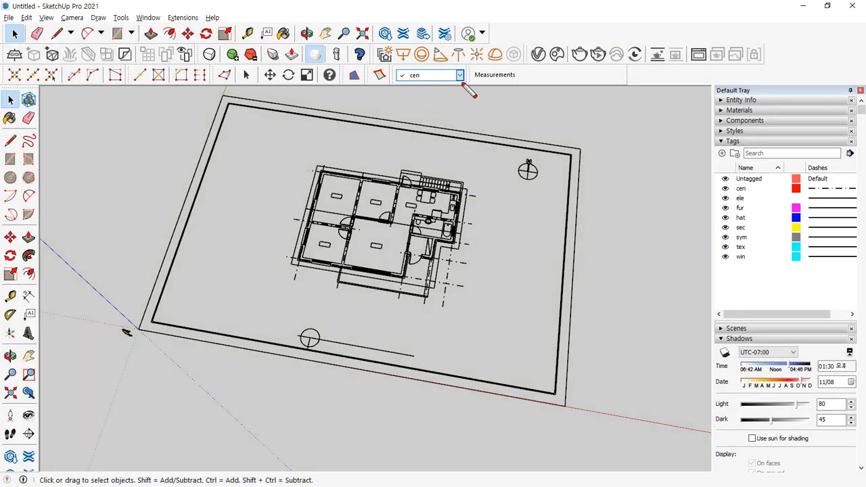
{"action": "left_click_drag", "start_coordinate": [366, 265], "coordinate": [185, 167]}
{"action": "mouse_move", "coordinate": [784, 297]}
{"action": "left_mouse_down"}
{"action": "mouse_move", "coordinate": [703, 243]}
{"action": "mouse_move", "coordinate": [842, 269]}
{"action": "mouse_move", "coordinate": [764, 290]}
{"action": "left_mouse_up"}
{"action": "key", "text": "Escape"}
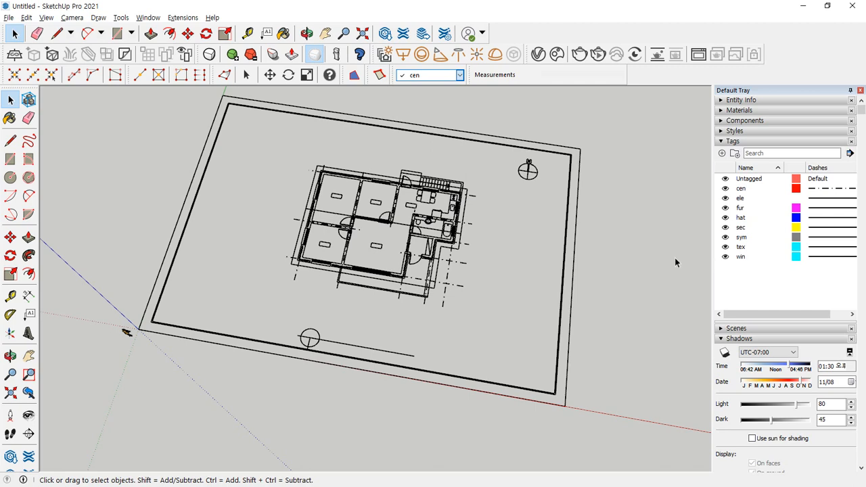
- Toggle the win and tex tags off and on to preview windows and room labels
{"action": "left_click", "coordinate": [724, 258]}
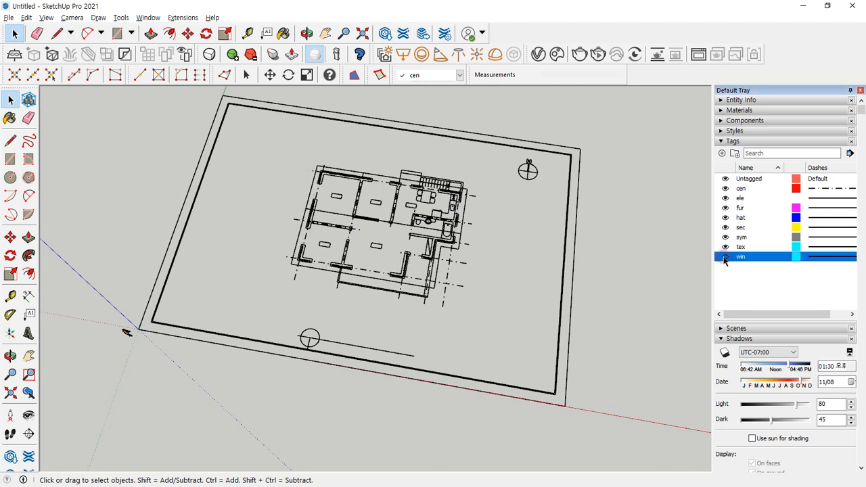
{"action": "scroll", "coordinate": [388, 263], "scroll_direction": "up", "scroll_amount": 6}
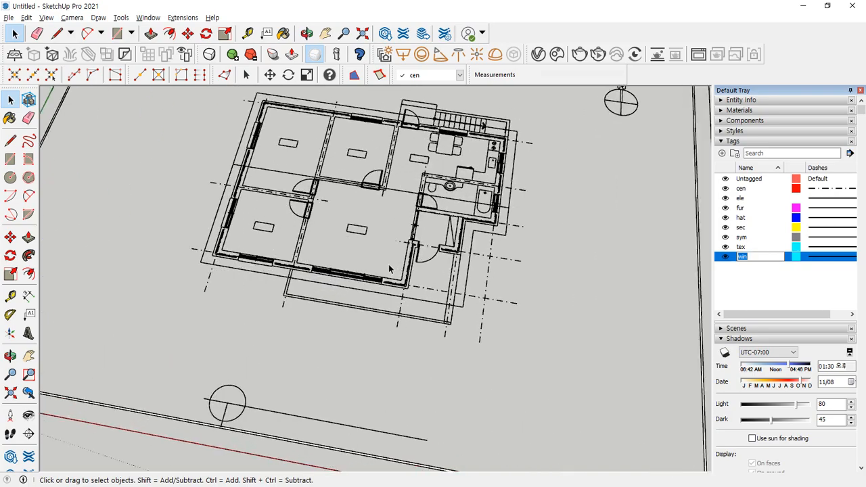
{"action": "middle_click_drag", "start_coordinate": [383, 267], "coordinate": [421, 262]}
{"action": "scroll", "coordinate": [419, 262], "scroll_direction": "down", "scroll_amount": 4}
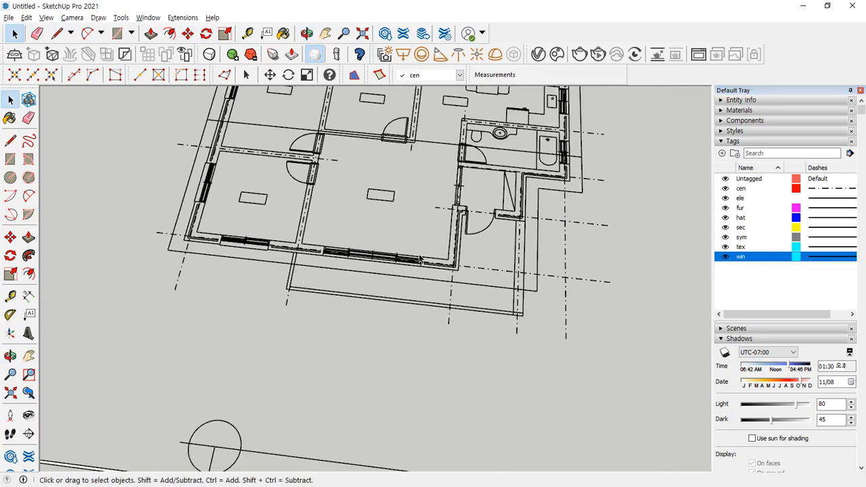
{"action": "middle_click_drag", "start_coordinate": [552, 242], "coordinate": [607, 272], "text": "shift"}
{"action": "left_click", "coordinate": [725, 259]}
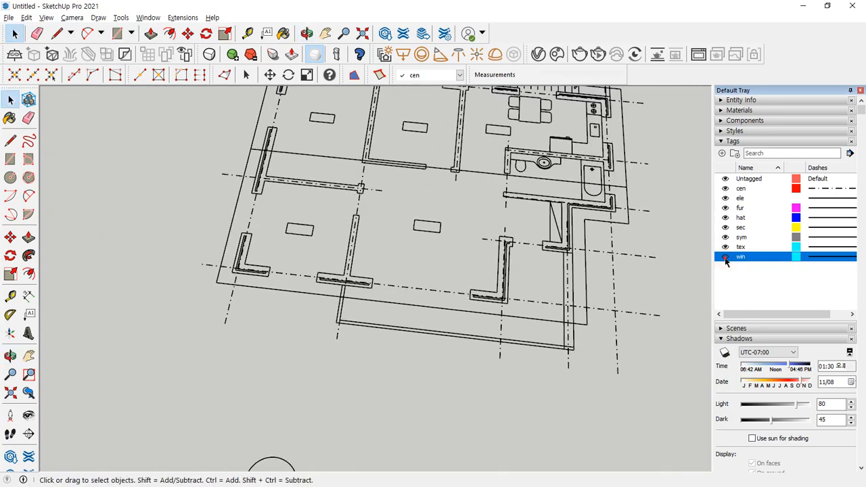
{"action": "left_click", "coordinate": [725, 260]}
{"action": "left_click", "coordinate": [725, 259]}
{"action": "left_click", "coordinate": [725, 258]}
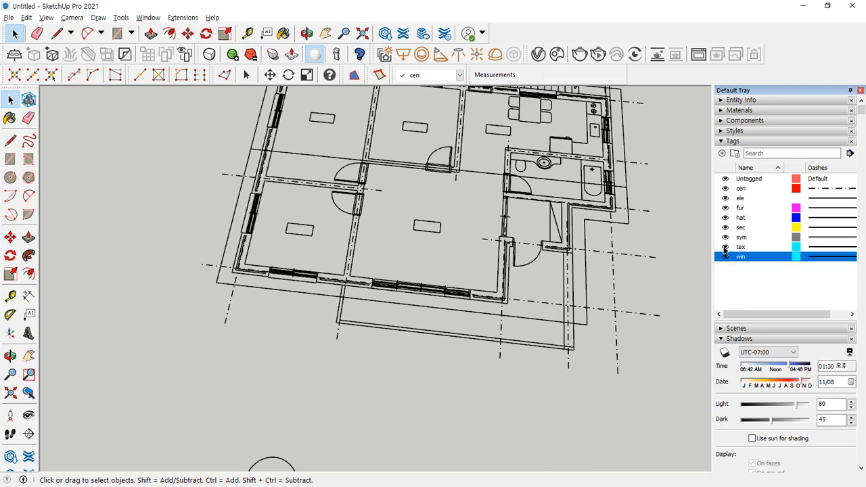
{"action": "left_click", "coordinate": [725, 247]}
{"action": "left_click", "coordinate": [724, 248]}
{"action": "left_click", "coordinate": [724, 248]}
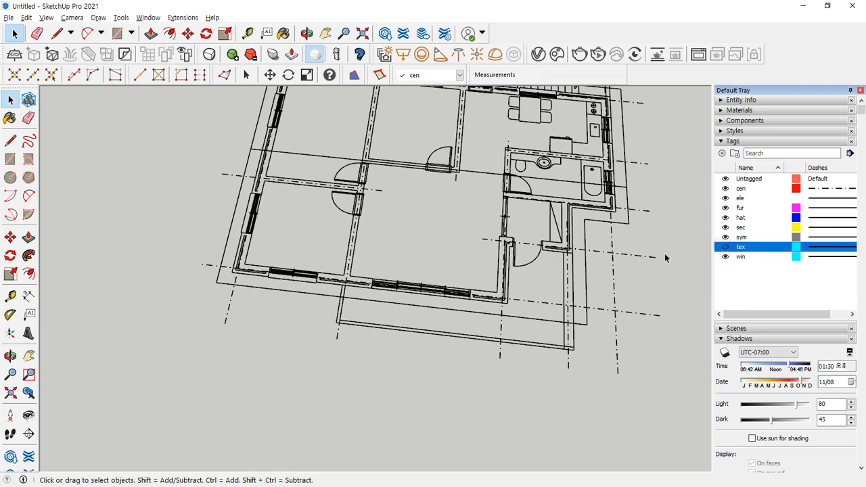
{"action": "scroll", "coordinate": [505, 194], "scroll_direction": "down", "scroll_amount": 2}
{"action": "middle_click_drag", "start_coordinate": [499, 177], "coordinate": [481, 225], "text": "shift"}
{"action": "scroll", "coordinate": [480, 224], "scroll_direction": "up", "scroll_amount": 2}
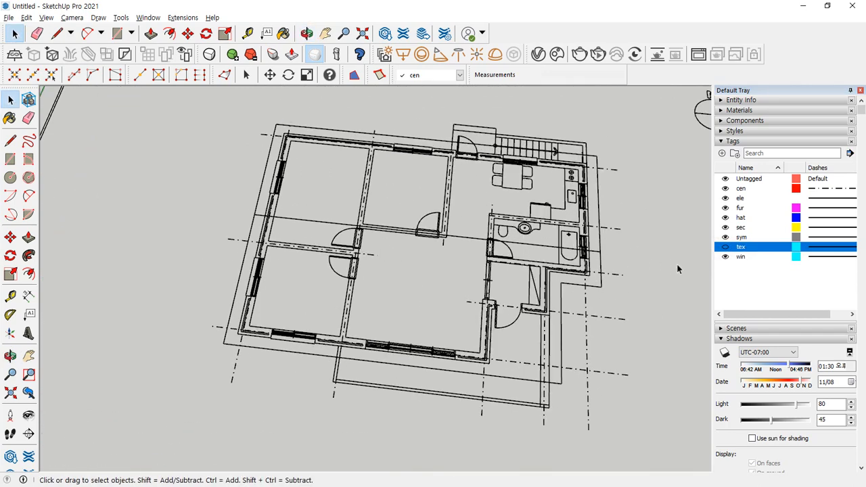
{"action": "left_click", "coordinate": [725, 248]}
- Toggle the sym and sec tags off and on to preview symbols and section-cut walls
{"action": "left_click", "coordinate": [741, 237]}
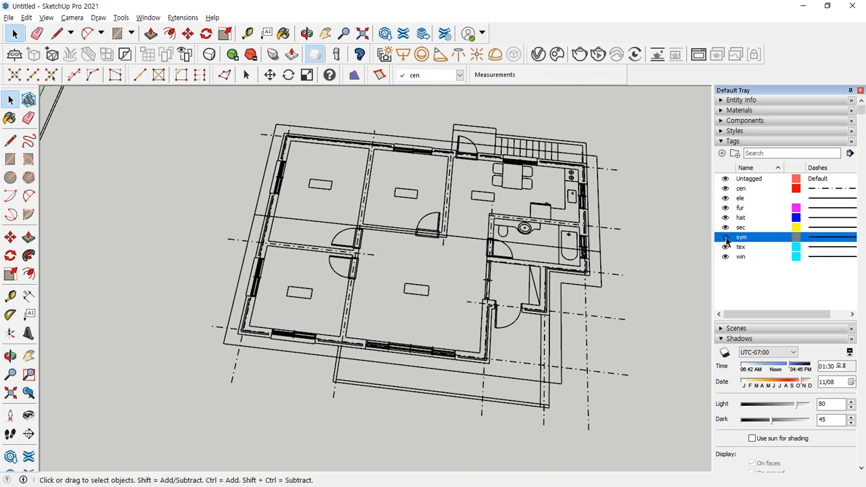
{"action": "key", "text": "l"}
{"action": "mouse_move", "coordinate": [549, 168]}
{"action": "left_mouse_down"}
{"action": "mouse_move", "coordinate": [705, 97]}
{"action": "mouse_move", "coordinate": [519, 171]}
{"action": "left_mouse_up"}
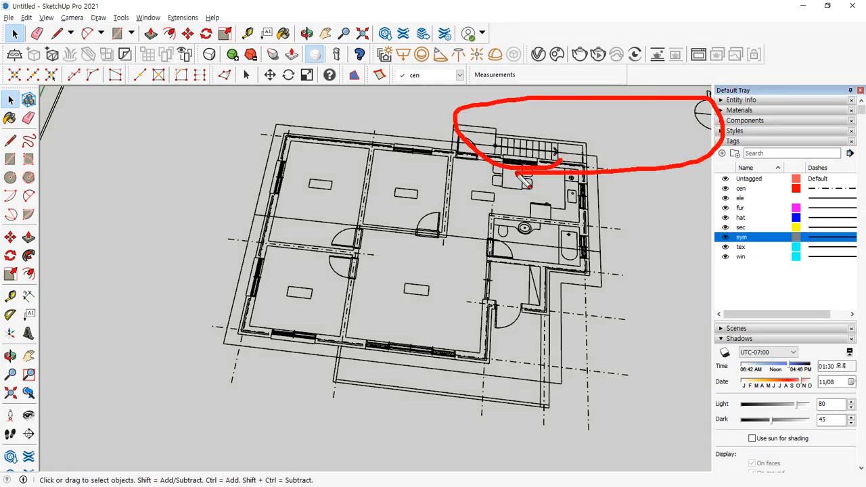
{"action": "key", "text": "Escape"}
{"action": "middle_click_drag", "start_coordinate": [700, 190], "coordinate": [578, 223], "text": "shift"}
{"action": "left_click", "coordinate": [725, 237]}
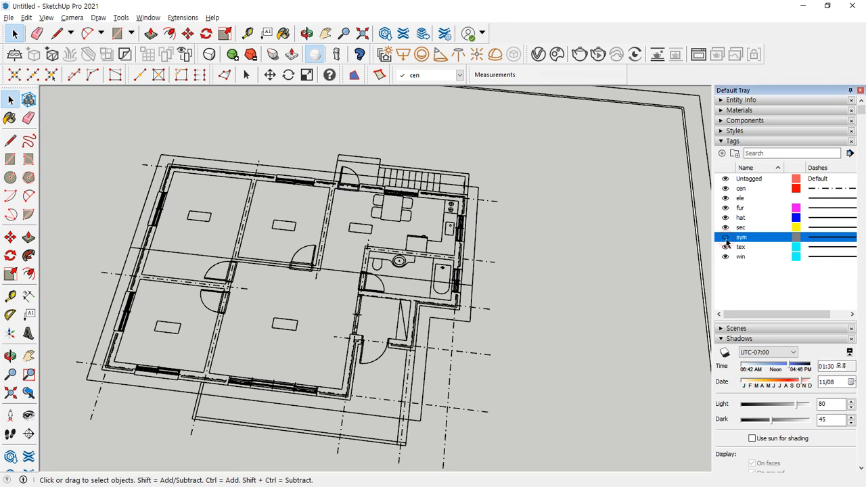
{"action": "left_click", "coordinate": [725, 238]}
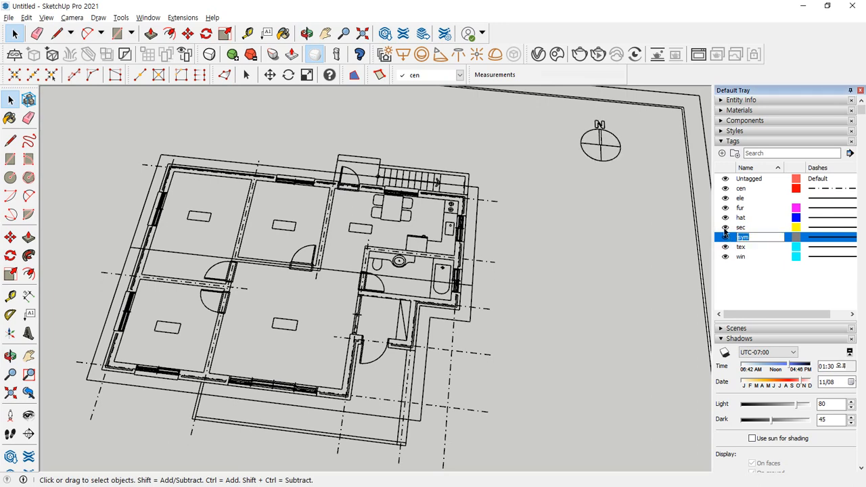
{"action": "left_click", "coordinate": [724, 231]}
{"action": "left_click", "coordinate": [724, 231]}
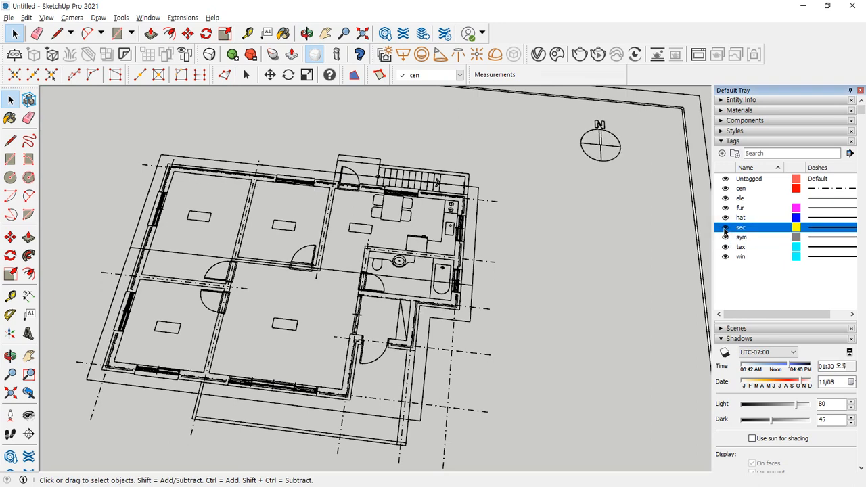
{"action": "left_click", "coordinate": [723, 217]}
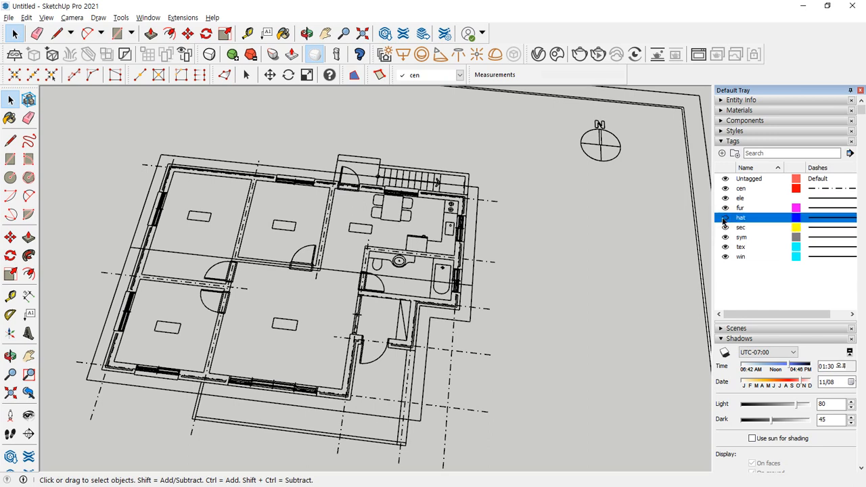
- Toggle fur and ele off and on, then try hiding the current cen tag
{"action": "left_click", "coordinate": [725, 208]}
{"action": "left_click", "coordinate": [724, 208]}
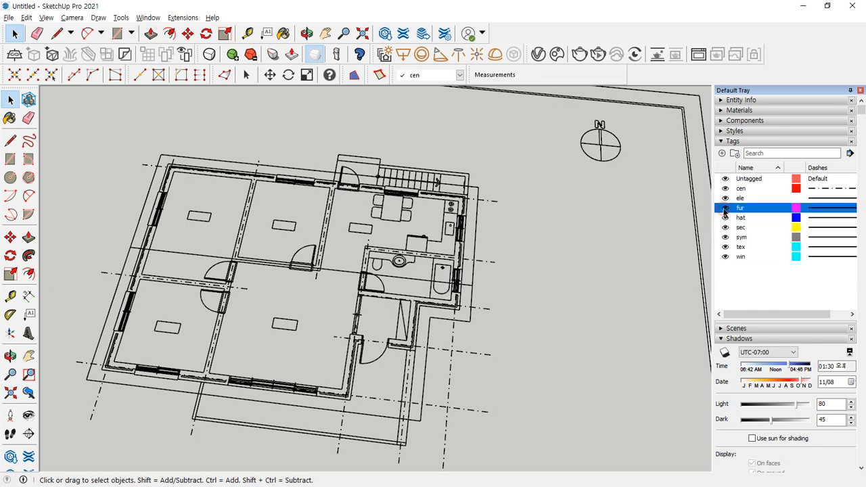
{"action": "left_click", "coordinate": [724, 199]}
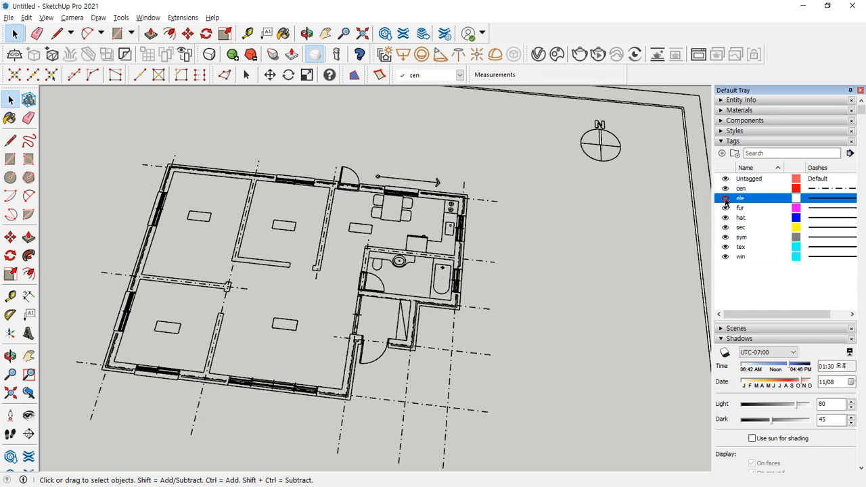
{"action": "left_click", "coordinate": [725, 198]}
{"action": "left_click", "coordinate": [724, 198]}
{"action": "left_click", "coordinate": [725, 198]}
{"action": "left_click", "coordinate": [724, 198]}
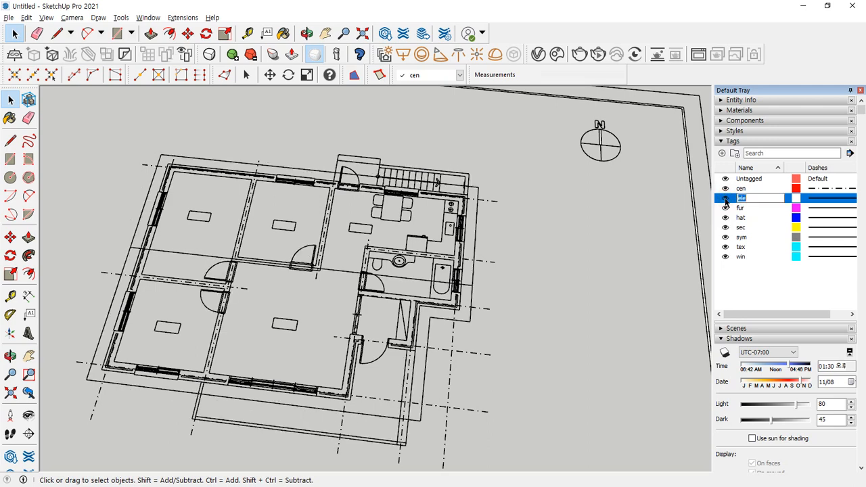
{"action": "left_click", "coordinate": [724, 189]}
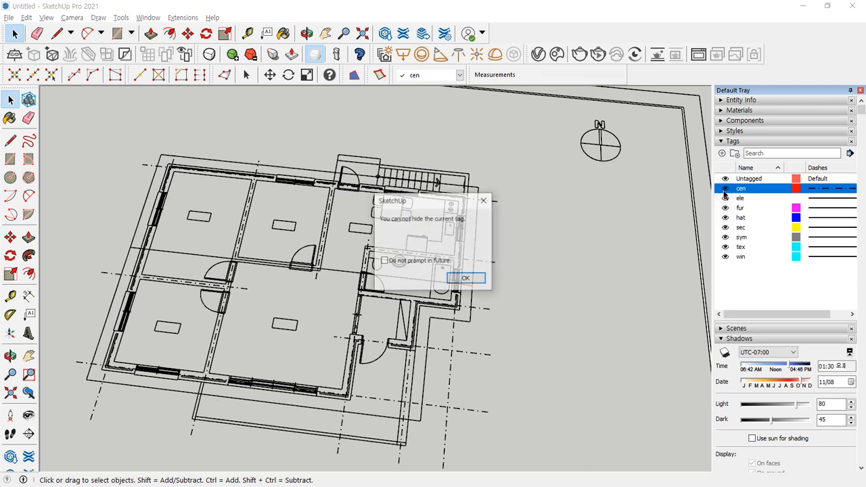
- Dismiss the warning, make Untagged current, then hide and reshow the cen centre lines
{"action": "left_click", "coordinate": [470, 280]}
{"action": "left_click", "coordinate": [429, 75]}
{"action": "left_click", "coordinate": [425, 89]}
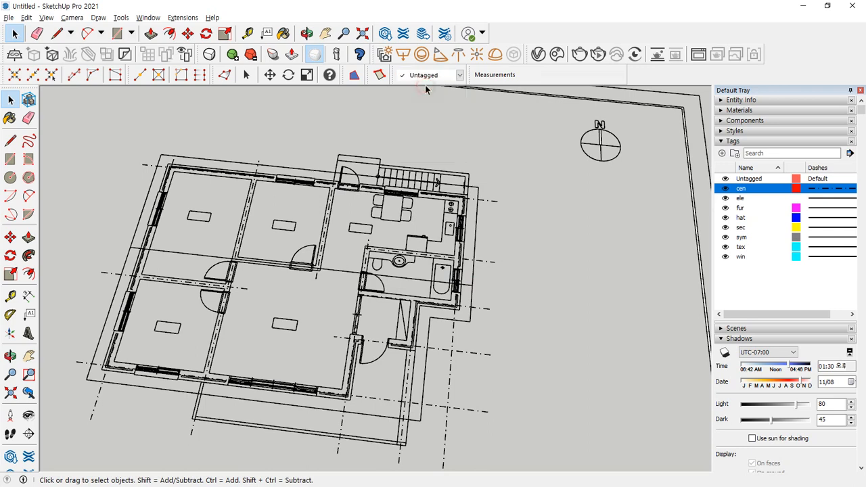
{"action": "left_click", "coordinate": [724, 190]}
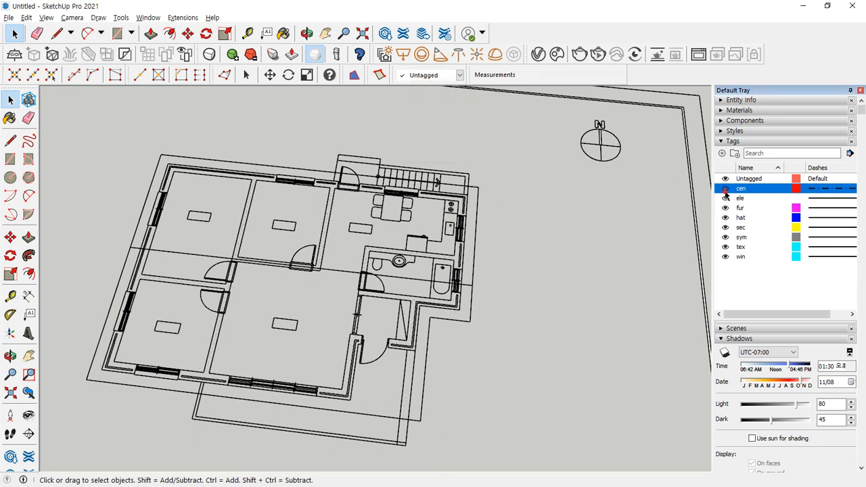
{"action": "left_click", "coordinate": [724, 191]}
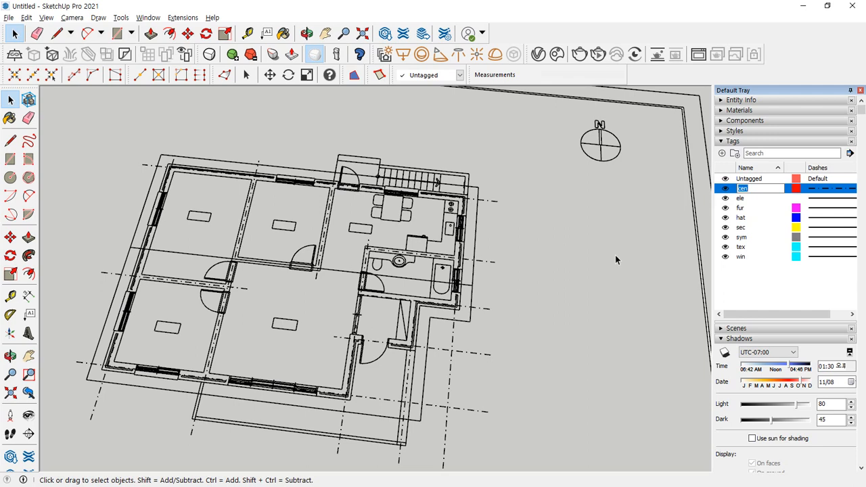
{"action": "left_click", "coordinate": [773, 292]}
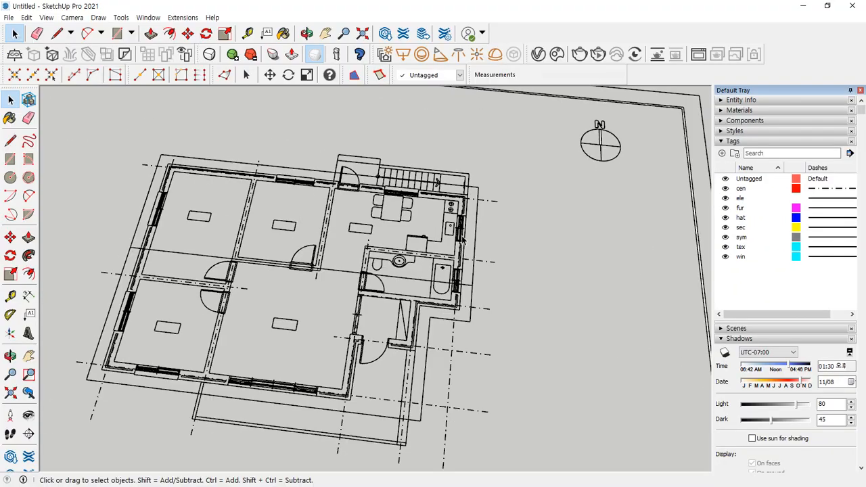
{"action": "scroll", "coordinate": [232, 257], "scroll_direction": "down", "scroll_amount": 3}
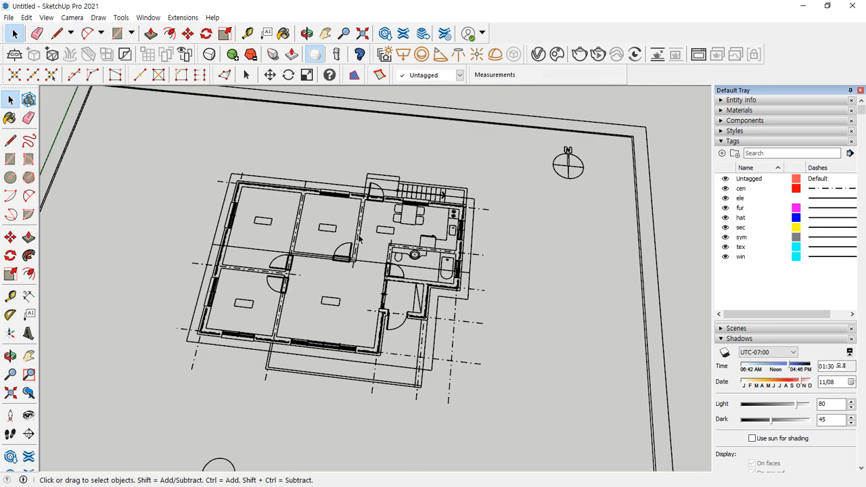
{"action": "scroll", "coordinate": [421, 237], "scroll_direction": "up", "scroll_amount": 5}
- Select the imported floor plan component and explode it
{"action": "scroll", "coordinate": [426, 222], "scroll_direction": "up", "scroll_amount": 2}
{"action": "left_click", "coordinate": [424, 238]}
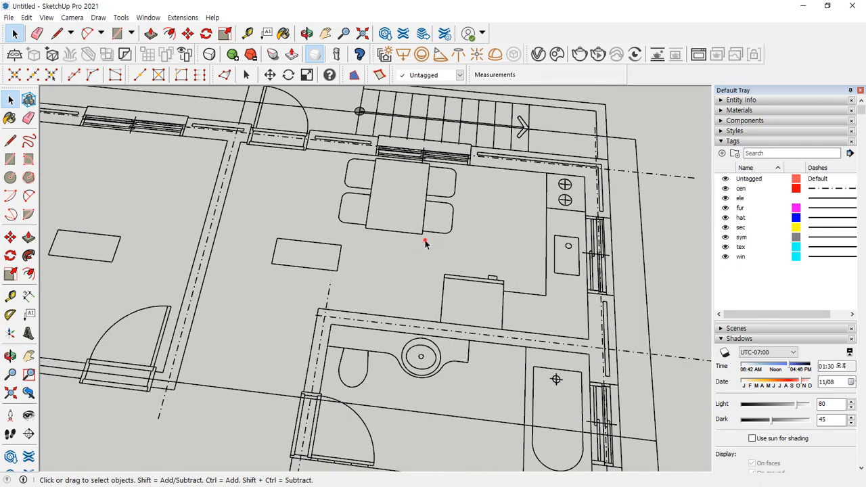
{"action": "left_click", "coordinate": [408, 232]}
{"action": "left_click", "coordinate": [401, 239]}
{"action": "left_click", "coordinate": [400, 233]}
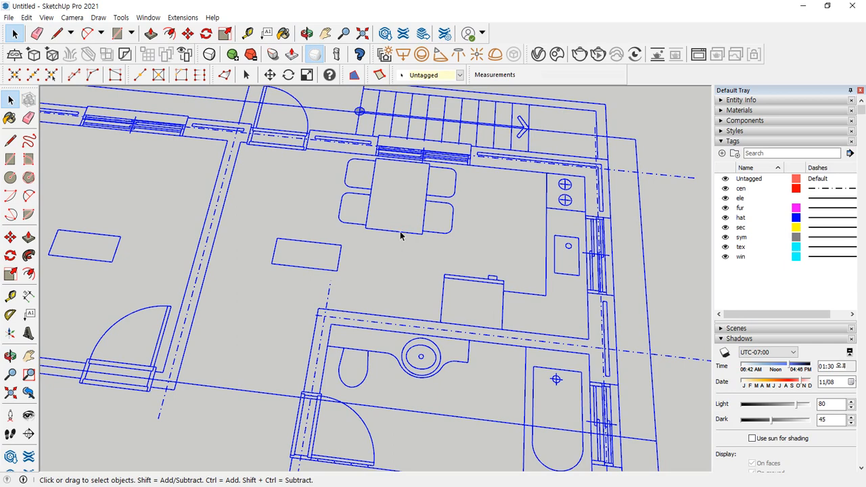
{"action": "right_click", "coordinate": [447, 160]}
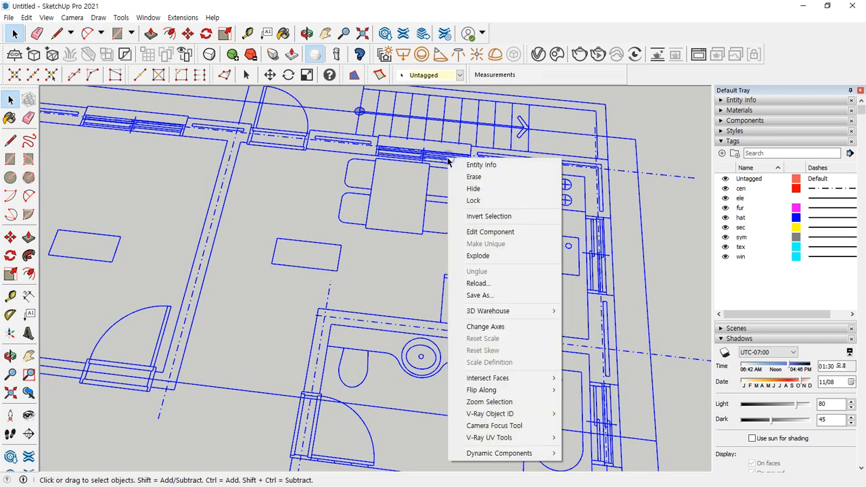
{"action": "left_click", "coordinate": [430, 153]}
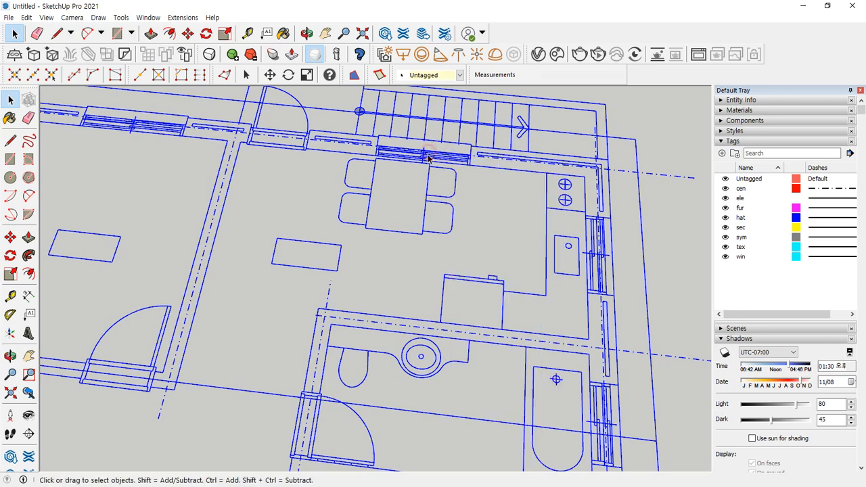
{"action": "right_click", "coordinate": [436, 154]}
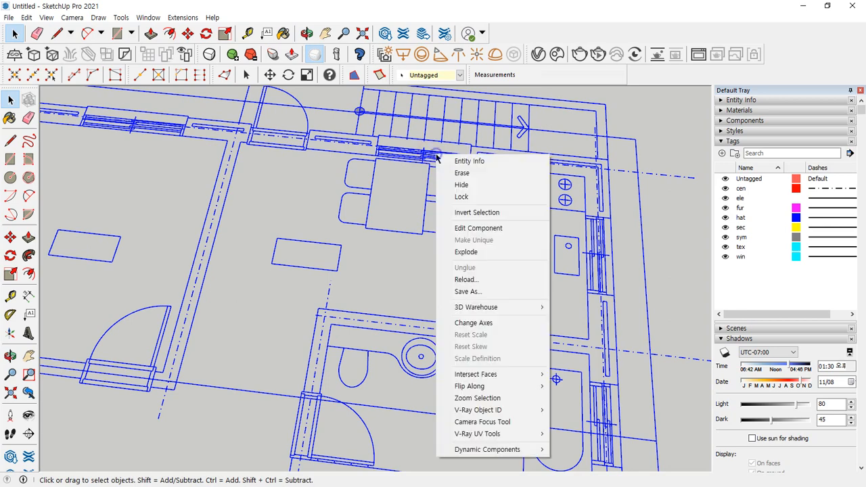
{"action": "left_click", "coordinate": [484, 251]}
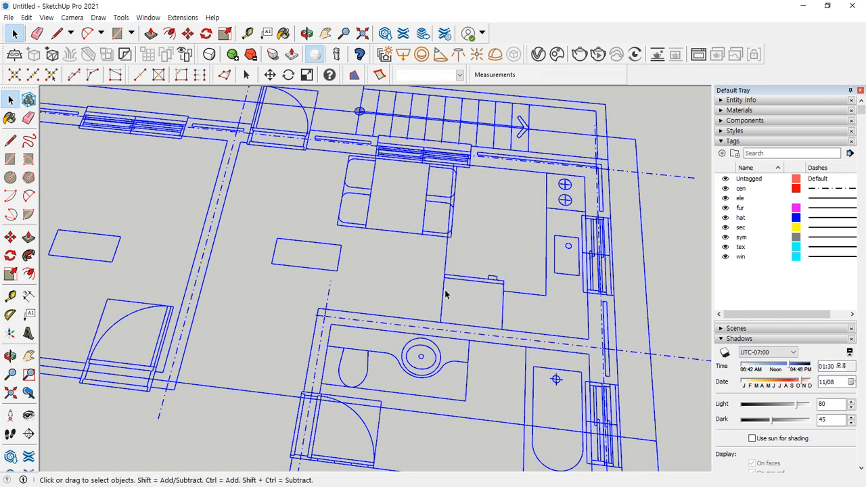
- Explode the remaining inner group, clear the selection and orbit to a flatter plan view
{"action": "scroll", "coordinate": [396, 280], "scroll_direction": "down", "scroll_amount": 1}
{"action": "scroll", "coordinate": [302, 270], "scroll_direction": "down", "scroll_amount": 1}
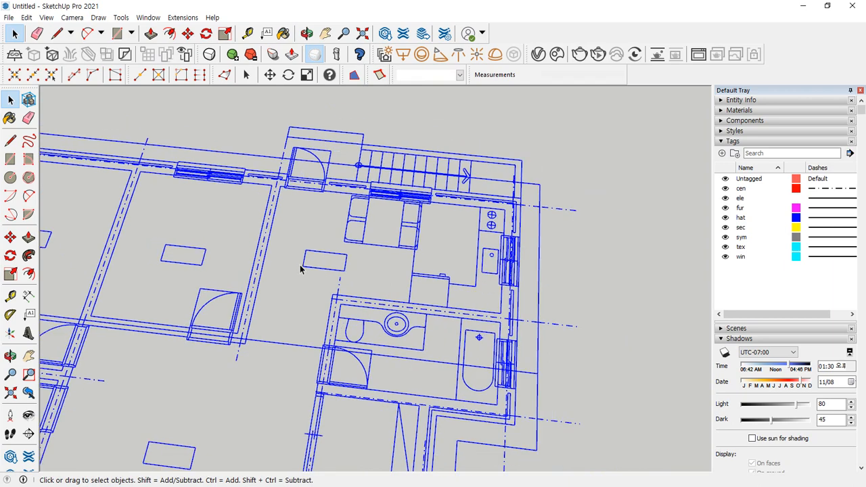
{"action": "scroll", "coordinate": [399, 263], "scroll_direction": "up", "scroll_amount": 1}
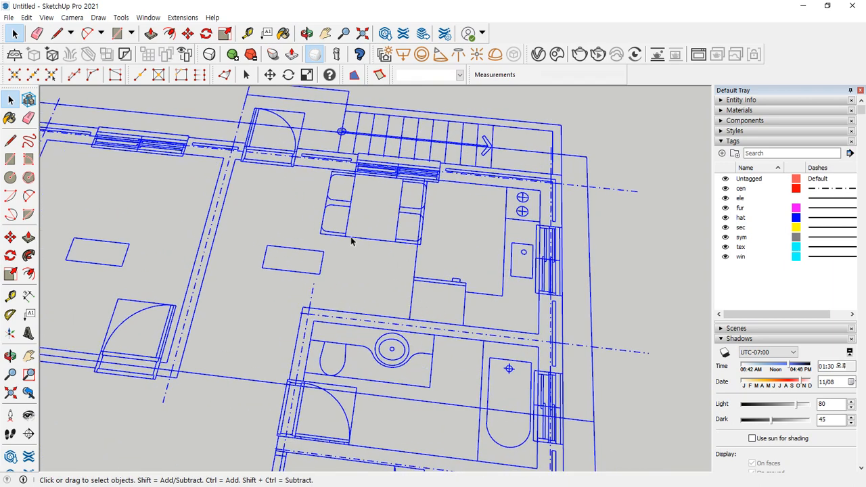
{"action": "mouse_move", "coordinate": [367, 252]}
{"action": "left_mouse_down"}
{"action": "mouse_move", "coordinate": [327, 215]}
{"action": "mouse_move", "coordinate": [377, 252]}
{"action": "mouse_move", "coordinate": [358, 251]}
{"action": "left_mouse_up"}
{"action": "mouse_move", "coordinate": [298, 154]}
{"action": "left_mouse_down"}
{"action": "mouse_move", "coordinate": [260, 146]}
{"action": "mouse_move", "coordinate": [305, 149]}
{"action": "left_mouse_up"}
{"action": "mouse_move", "coordinate": [136, 332]}
{"action": "left_mouse_down"}
{"action": "mouse_move", "coordinate": [120, 324]}
{"action": "mouse_move", "coordinate": [152, 284]}
{"action": "mouse_move", "coordinate": [159, 311]}
{"action": "left_mouse_up"}
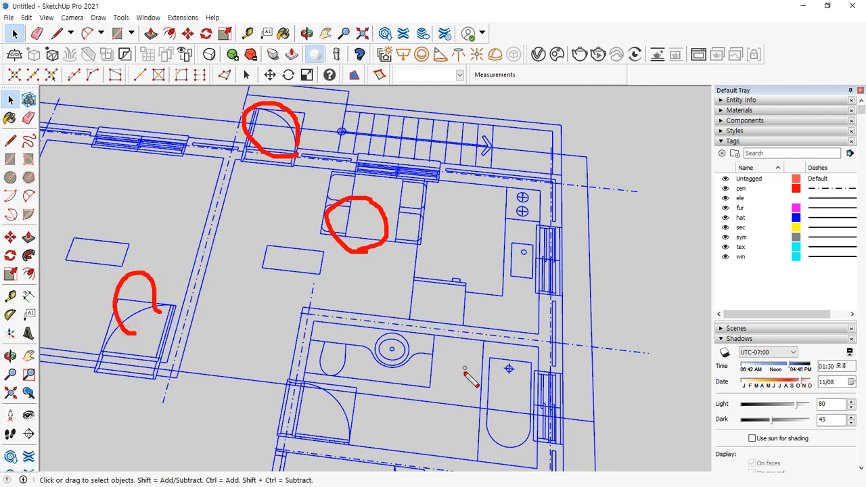
{"action": "left_click_drag", "start_coordinate": [441, 387], "coordinate": [431, 365]}
{"action": "mouse_move", "coordinate": [510, 390]}
{"action": "left_mouse_down"}
{"action": "mouse_move", "coordinate": [457, 384]}
{"action": "mouse_move", "coordinate": [498, 396]}
{"action": "mouse_move", "coordinate": [502, 373]}
{"action": "left_mouse_up"}
{"action": "key", "text": "Escape"}
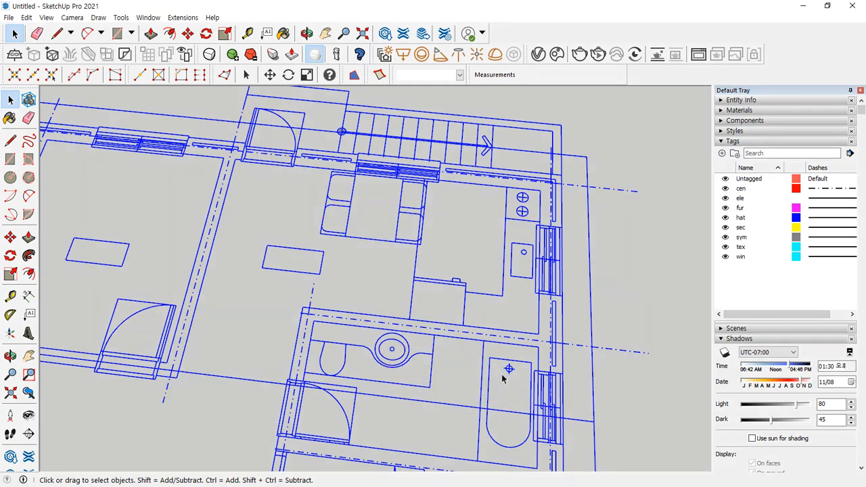
{"action": "right_click", "coordinate": [409, 177]}
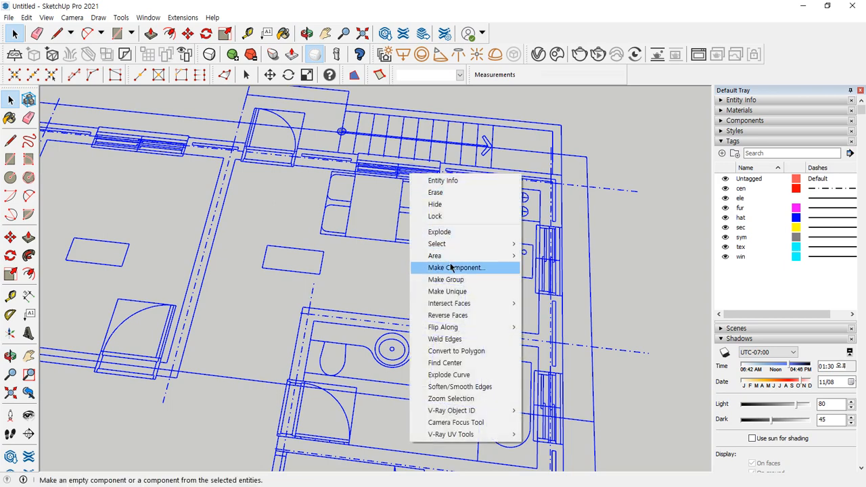
{"action": "left_click", "coordinate": [458, 232]}
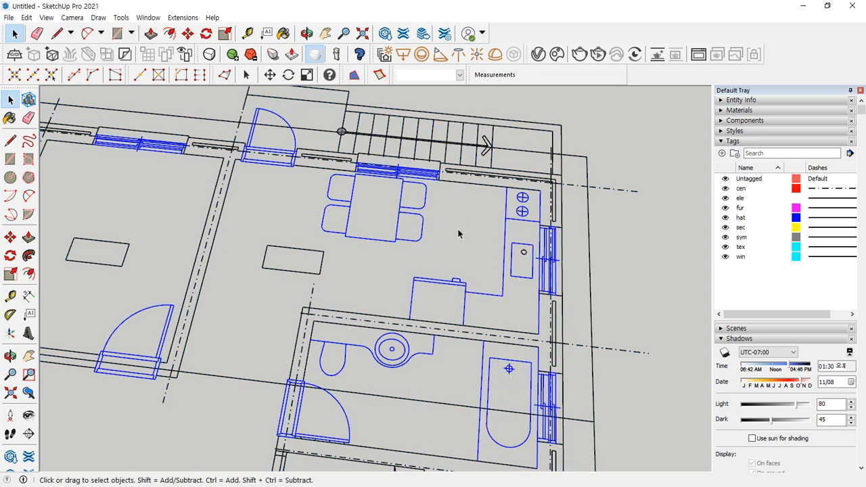
{"action": "scroll", "coordinate": [458, 233], "scroll_direction": "down", "scroll_amount": 5}
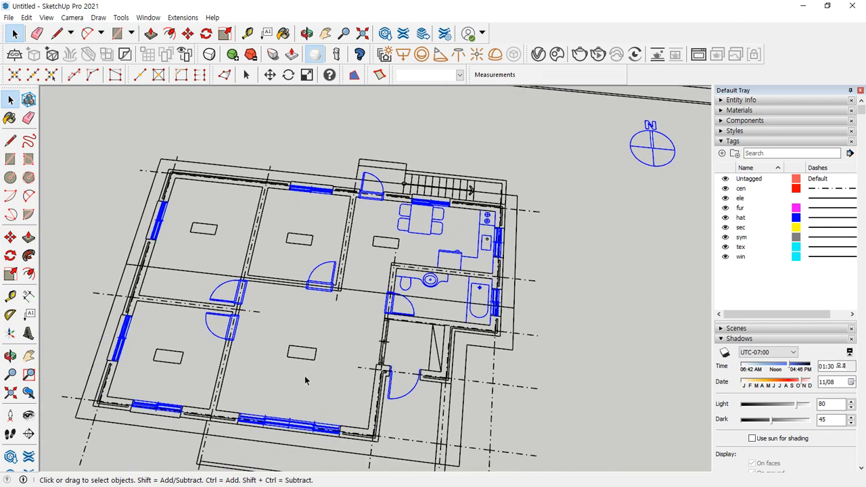
{"action": "left_click", "coordinate": [570, 349]}
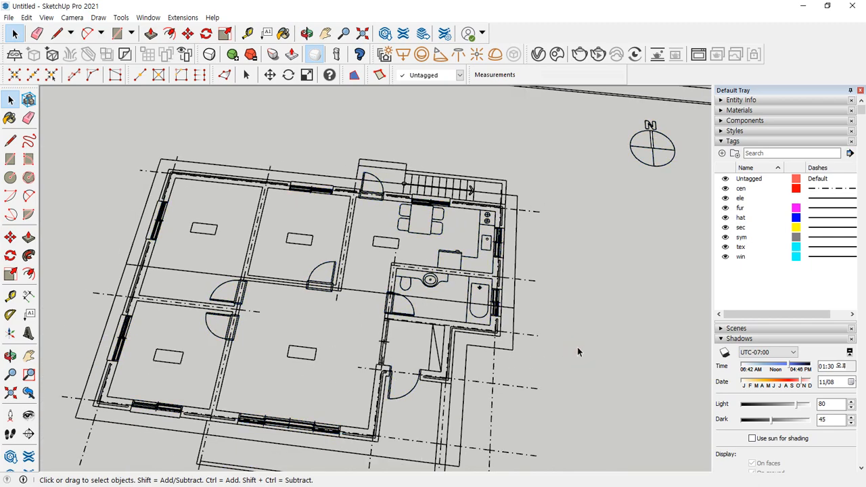
{"action": "middle_click_drag", "start_coordinate": [577, 349], "coordinate": [388, 303]}
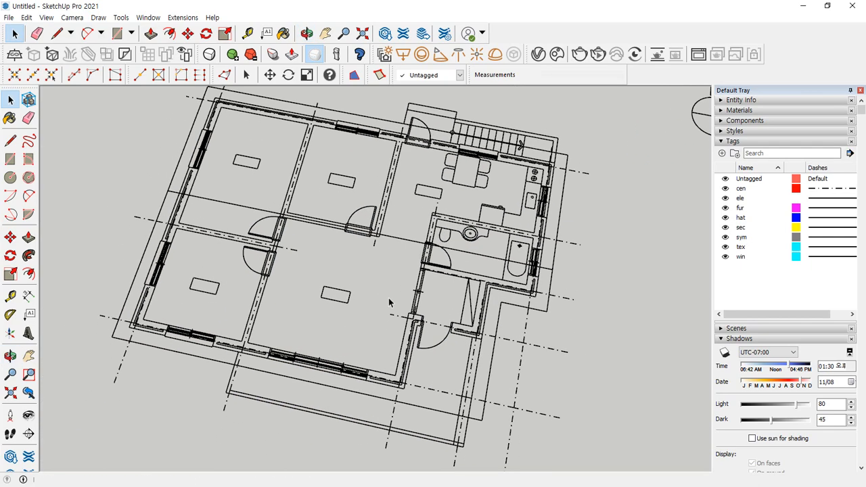
{"action": "middle_click_drag", "start_coordinate": [301, 304], "coordinate": [373, 306]}
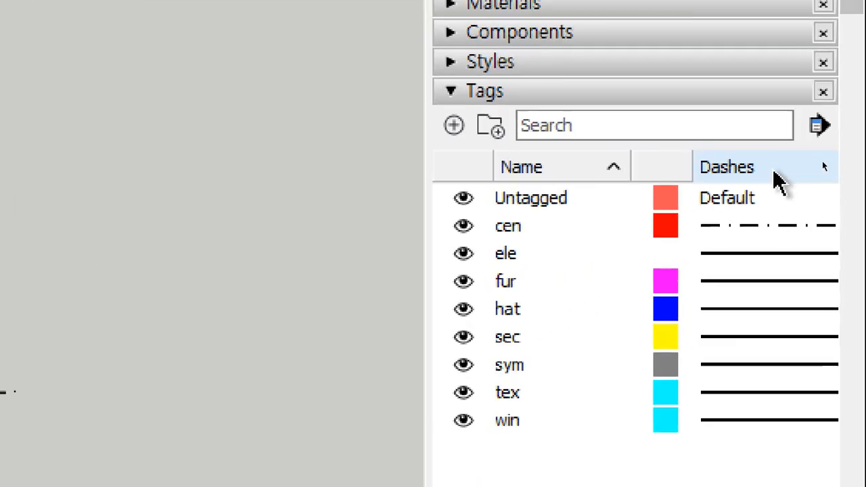
- Add a new tag named '2D 평면'
{"action": "left_click", "coordinate": [467, 140]}
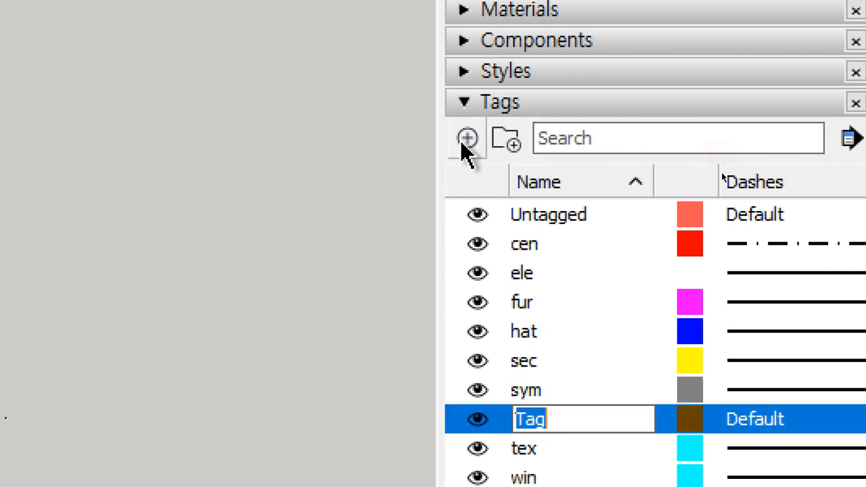
{"action": "type", "text": "2"}
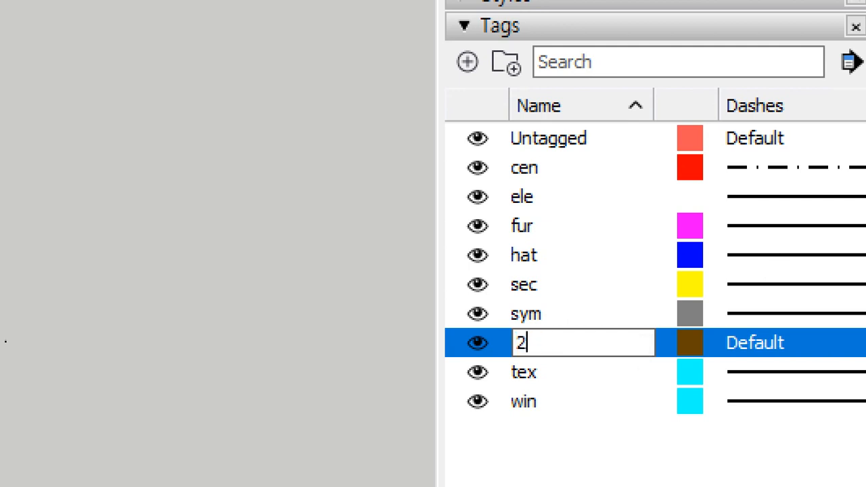
{"action": "type", "text": "d"}
{"action": "key", "text": "BackSpace"}
{"action": "type", "text": "D 평면"}
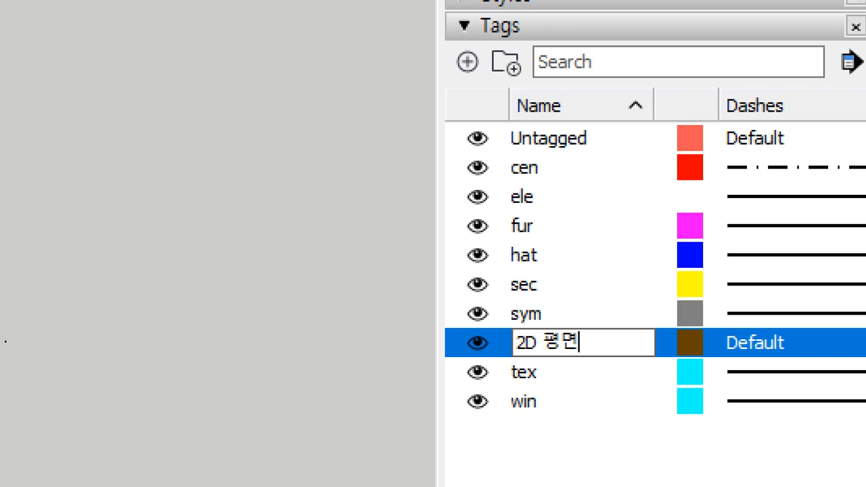
{"action": "key", "text": "Return"}
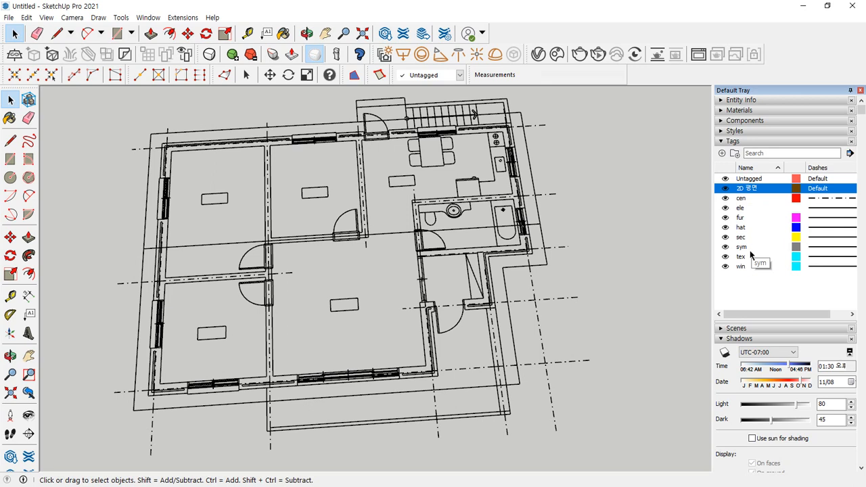
- Turn off visibility of the cen, hat and sym tags so centre lines, hatching and symbols vanish
{"action": "left_click", "coordinate": [725, 198]}
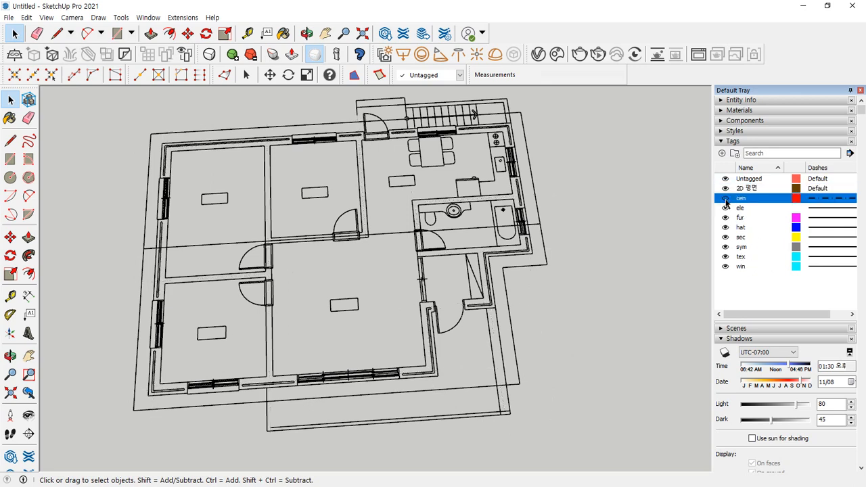
{"action": "left_click", "coordinate": [725, 199]}
{"action": "left_click", "coordinate": [725, 199]}
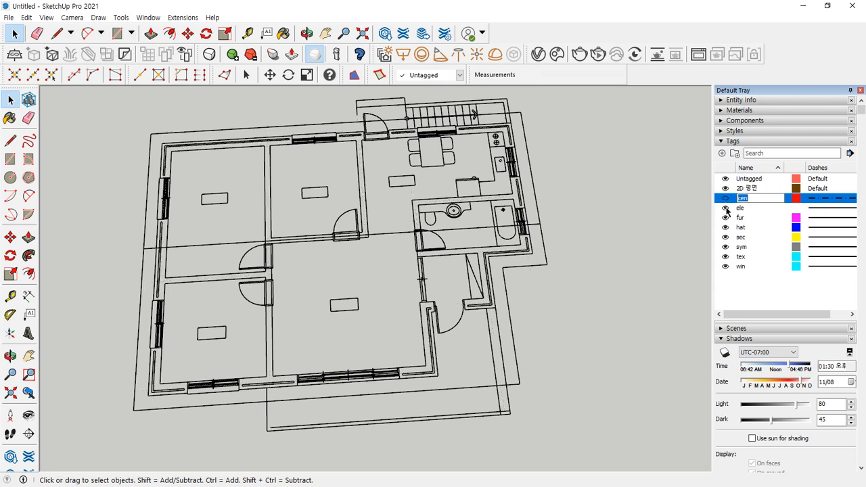
{"action": "left_click", "coordinate": [749, 288]}
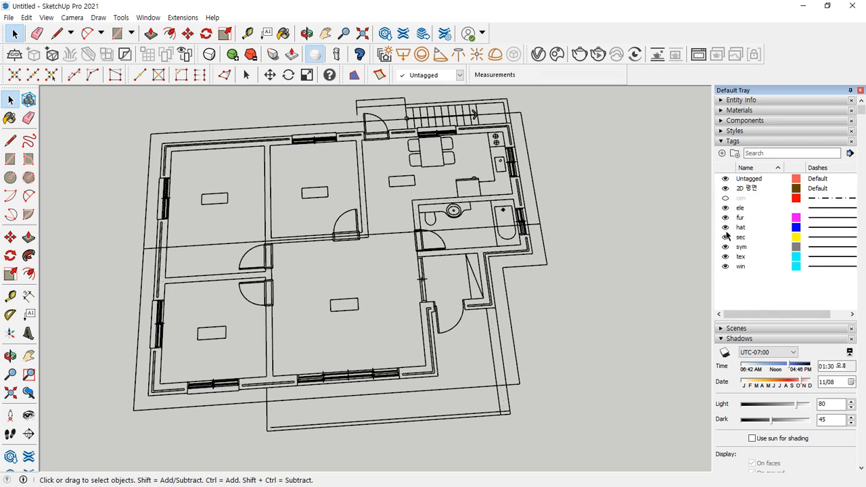
{"action": "left_click", "coordinate": [726, 230]}
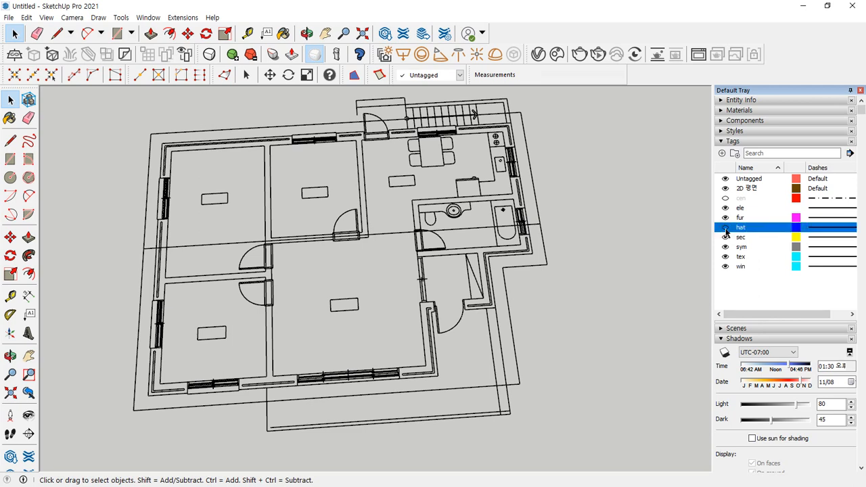
{"action": "left_click", "coordinate": [726, 228]}
{"action": "left_click", "coordinate": [726, 247]}
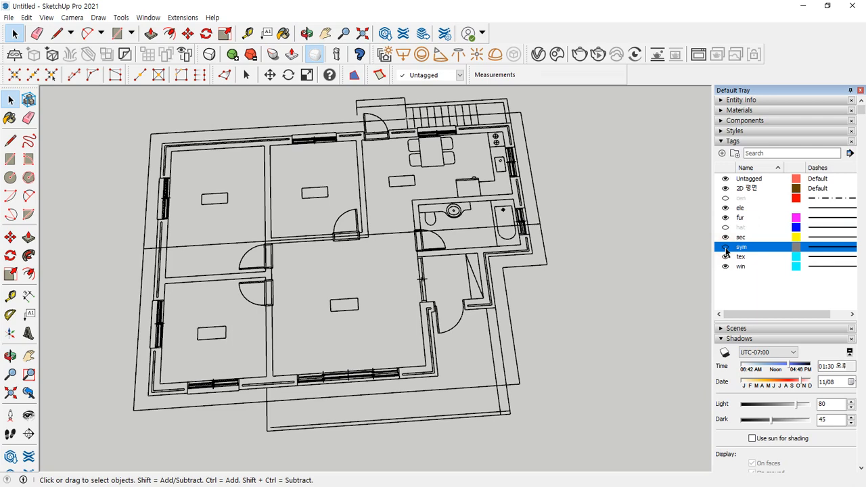
{"action": "left_click", "coordinate": [726, 247]}
{"action": "left_click", "coordinate": [725, 256]}
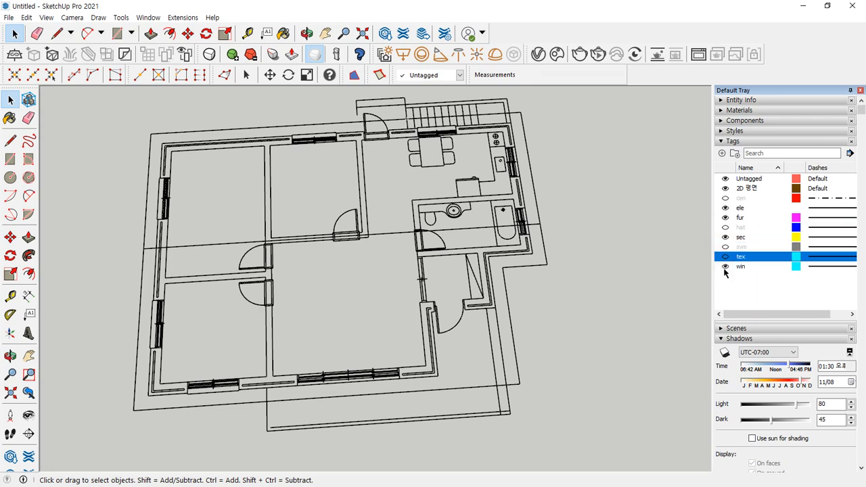
- Delete all four edges of the large site rectangle around the plan
{"action": "scroll", "coordinate": [618, 266], "scroll_direction": "down", "scroll_amount": 5}
{"action": "middle_click_drag", "start_coordinate": [618, 266], "coordinate": [576, 358]}
{"action": "scroll", "coordinate": [582, 359], "scroll_direction": "up", "scroll_amount": 2}
{"action": "left_click_drag", "start_coordinate": [601, 348], "coordinate": [494, 278]}
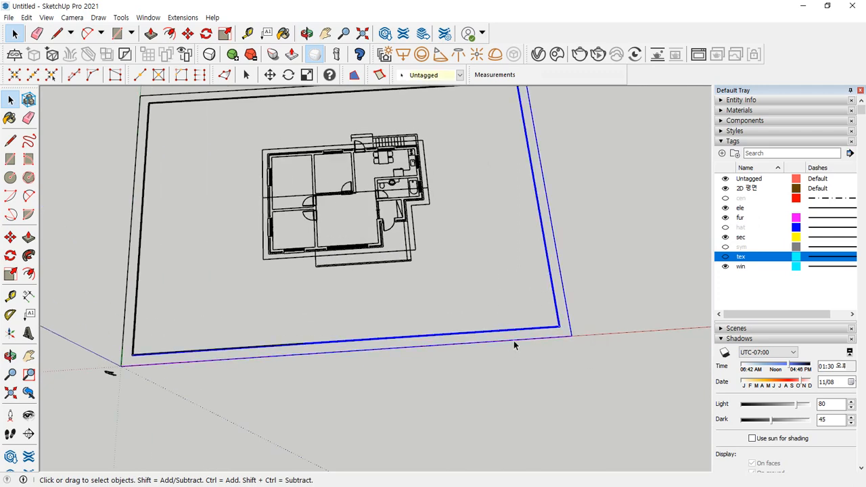
{"action": "key", "text": "Delete"}
{"action": "middle_click_drag", "start_coordinate": [217, 163], "coordinate": [242, 193]}
{"action": "left_click_drag", "start_coordinate": [242, 194], "coordinate": [87, 85]}
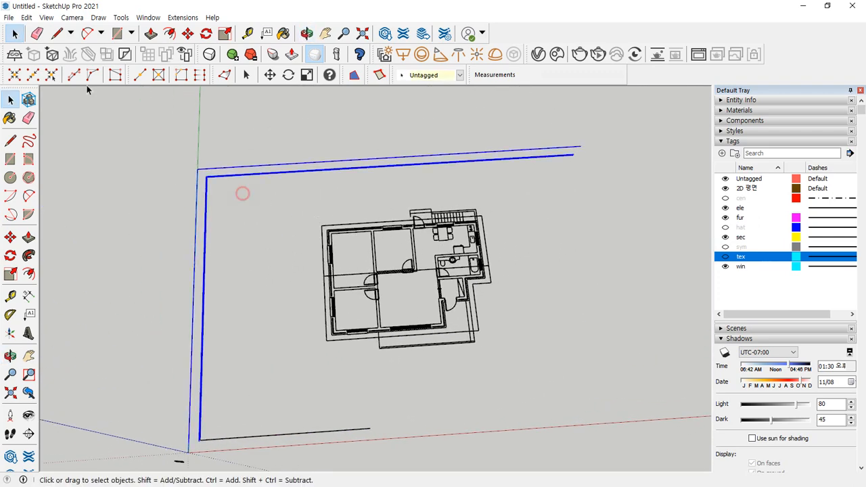
{"action": "key", "text": "Delete"}
- Delete the stray horizontal line, zoom back onto the plan and select the point by the stair corner
{"action": "left_click_drag", "start_coordinate": [317, 395], "coordinate": [271, 447]}
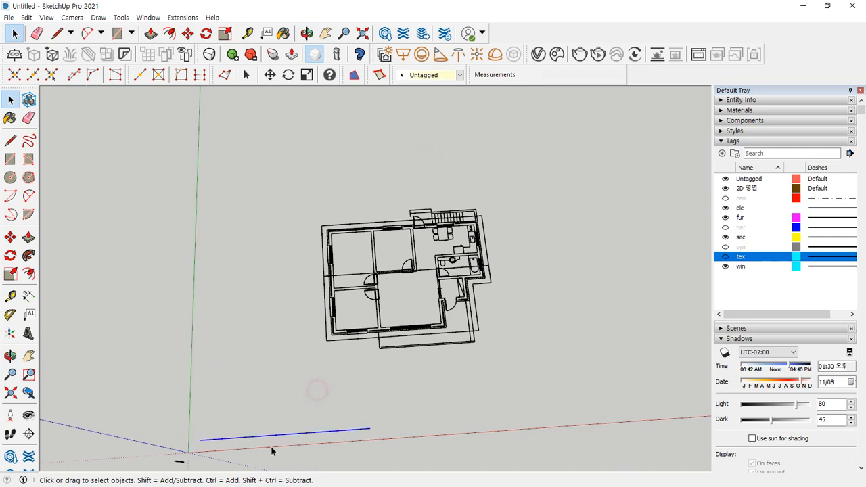
{"action": "key", "text": "Delete"}
{"action": "middle_click_drag", "start_coordinate": [453, 370], "coordinate": [419, 349]}
{"action": "scroll", "coordinate": [451, 314], "scroll_direction": "up", "scroll_amount": 4}
{"action": "scroll", "coordinate": [451, 314], "scroll_direction": "up", "scroll_amount": 2}
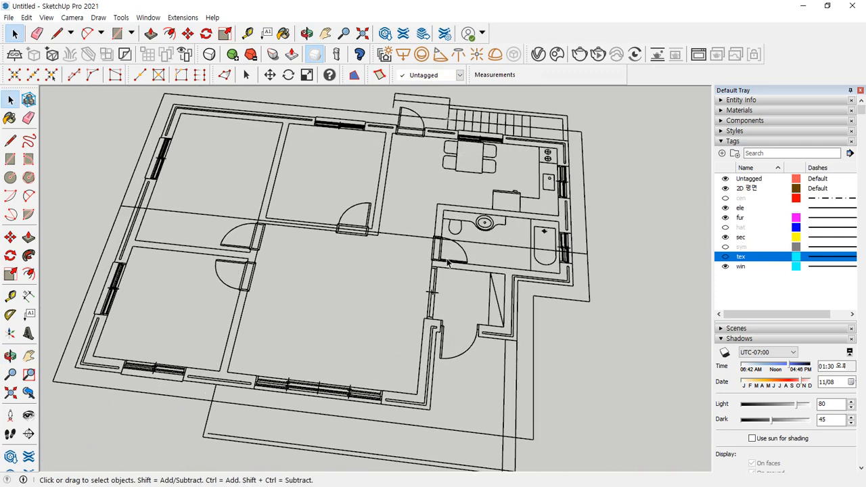
{"action": "scroll", "coordinate": [409, 247], "scroll_direction": "down", "scroll_amount": 1}
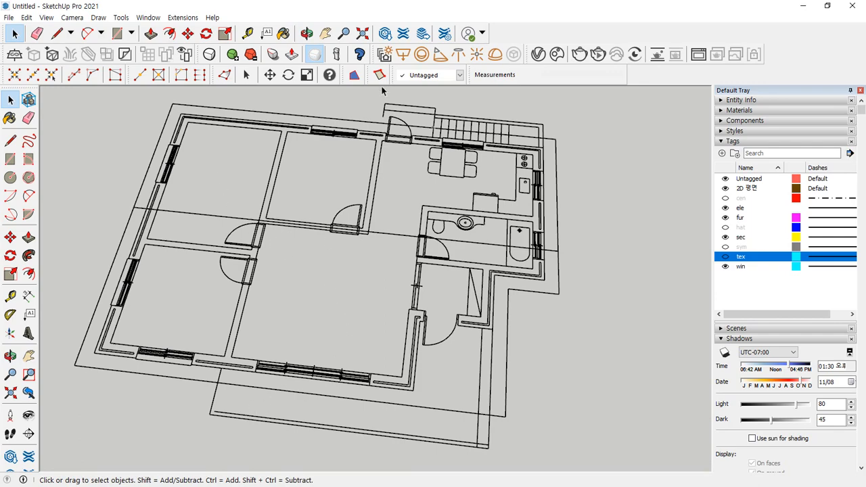
{"action": "scroll", "coordinate": [381, 90], "scroll_direction": "up", "scroll_amount": 6}
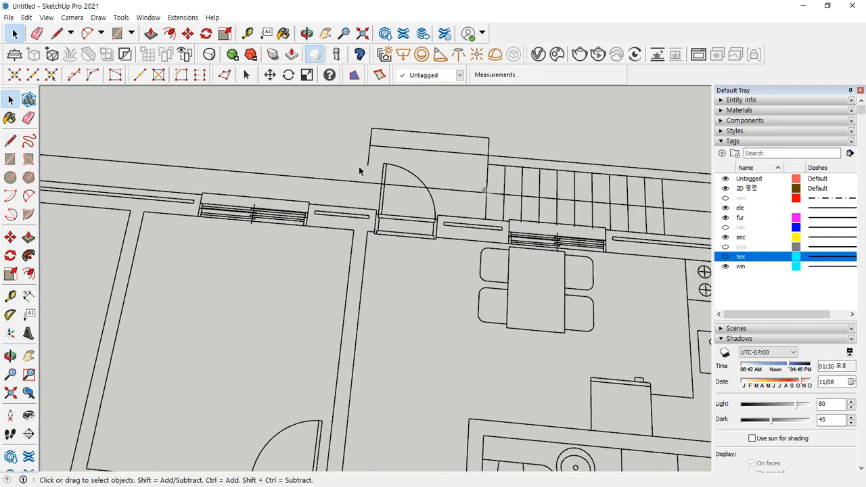
{"action": "scroll", "coordinate": [473, 186], "scroll_direction": "up", "scroll_amount": 2}
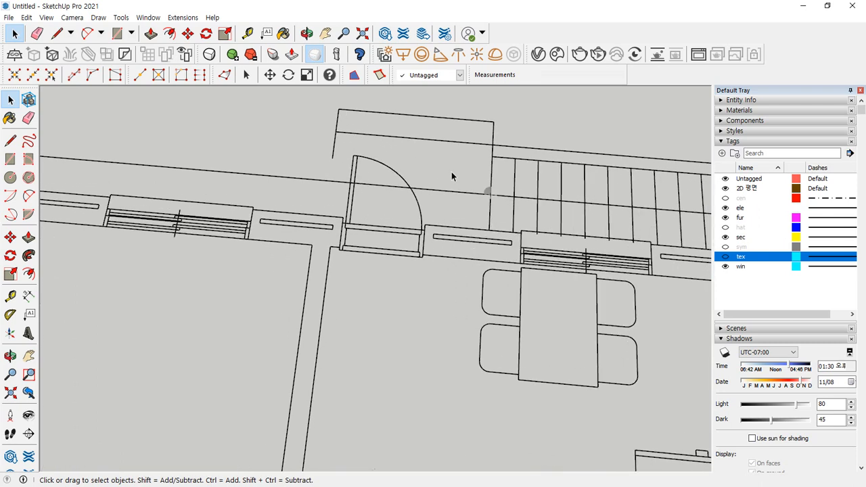
{"action": "left_click_drag", "start_coordinate": [451, 171], "coordinate": [497, 206]}
- Draw a line from the entrance wall corner down to the wall and delete the resulting long face
{"action": "key", "text": "l"}
{"action": "left_click", "coordinate": [332, 158]}
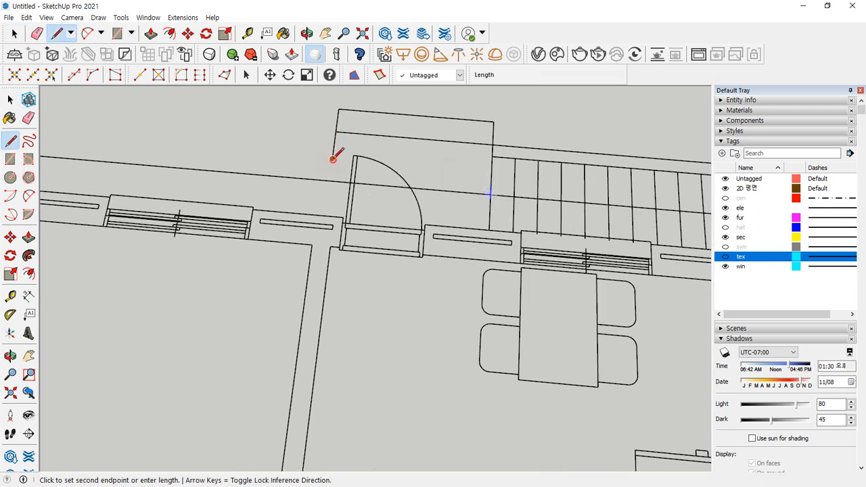
{"action": "left_click", "coordinate": [325, 215]}
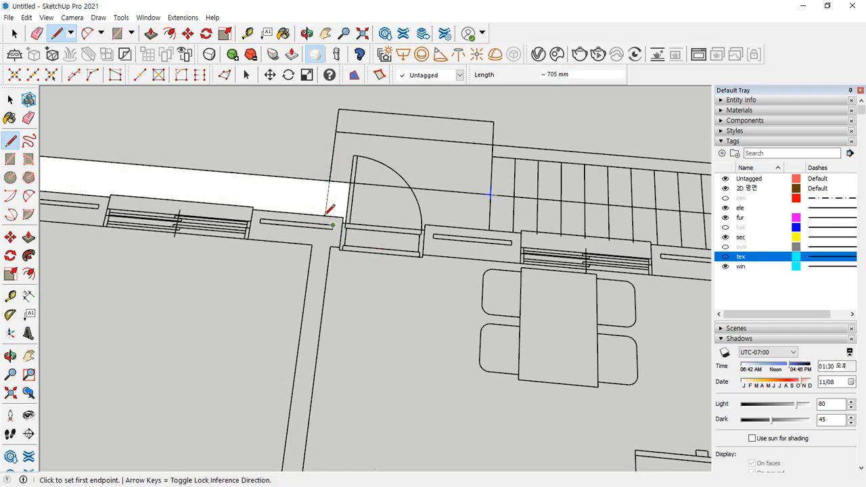
{"action": "key", "text": "space"}
{"action": "left_click", "coordinate": [290, 192]}
{"action": "key", "text": "Delete"}
- Join the lower outer corner to the wall with a line, then delete both resulting face pieces
{"action": "scroll", "coordinate": [330, 205], "scroll_direction": "down", "scroll_amount": 5}
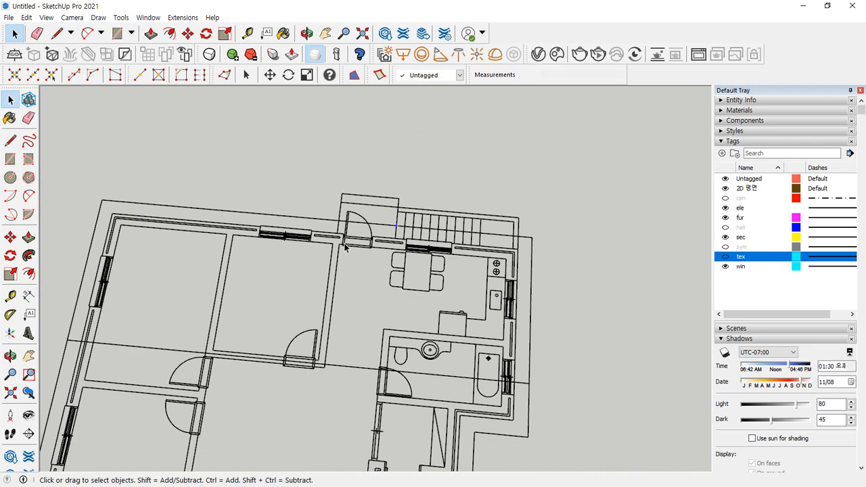
{"action": "middle_click_drag", "start_coordinate": [332, 196], "coordinate": [276, 286]}
{"action": "scroll", "coordinate": [205, 290], "scroll_direction": "up", "scroll_amount": 5}
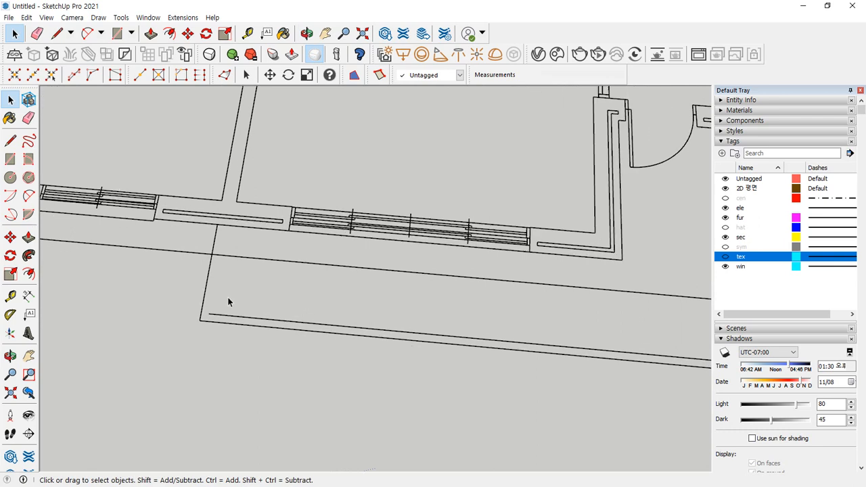
{"action": "key", "text": "l"}
{"action": "left_click", "coordinate": [209, 313]}
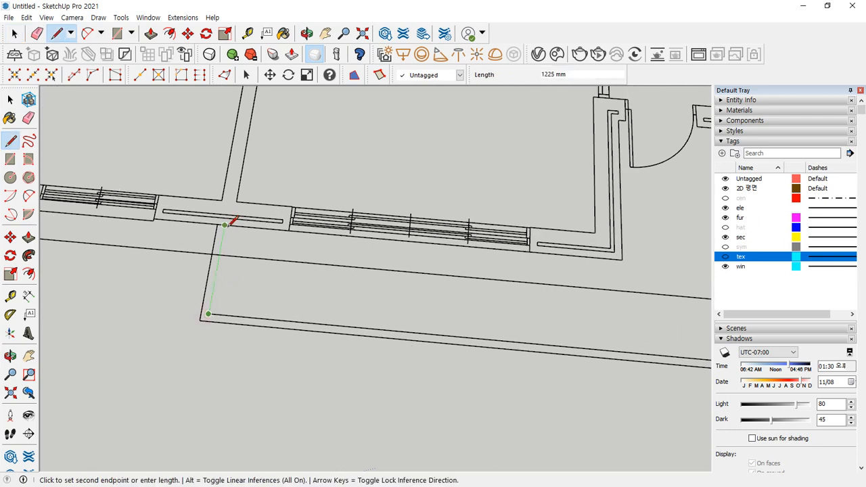
{"action": "left_click", "coordinate": [221, 226]}
{"action": "key", "text": "space"}
{"action": "left_click", "coordinate": [259, 296]}
{"action": "key", "text": "Delete"}
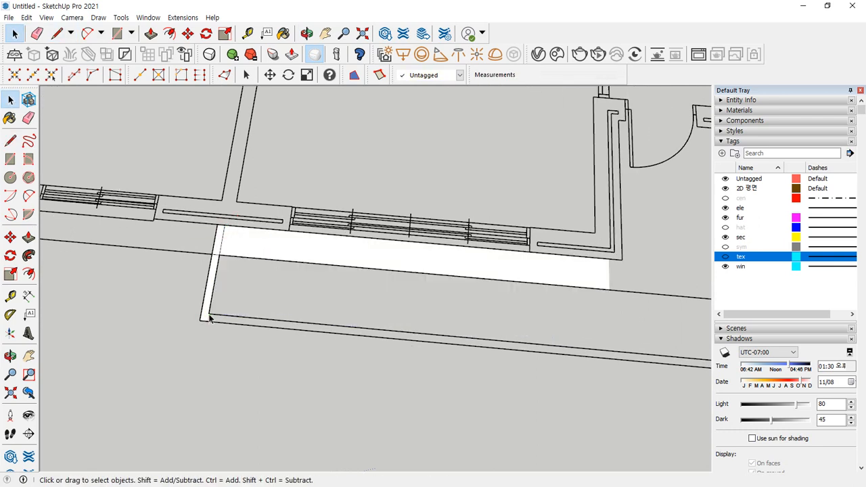
{"action": "left_click", "coordinate": [261, 245]}
{"action": "key", "text": "Delete"}
{"action": "scroll", "coordinate": [325, 270], "scroll_direction": "down", "scroll_amount": 2}
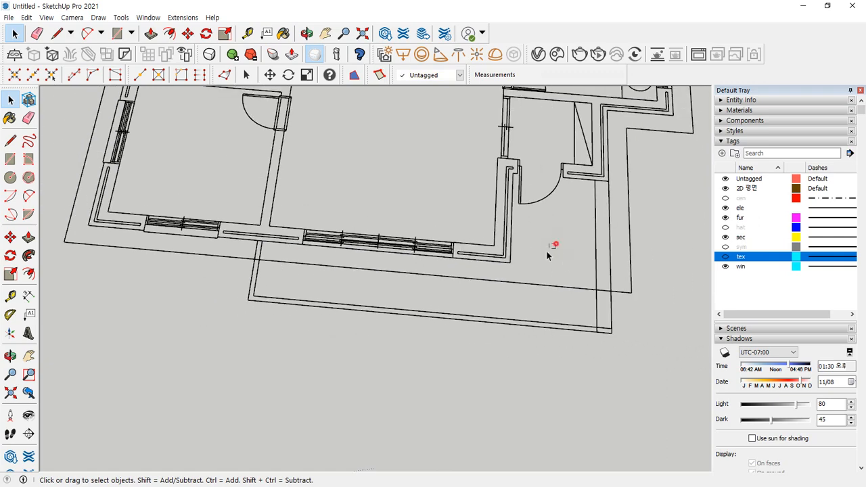
{"action": "scroll", "coordinate": [417, 188], "scroll_direction": "down", "scroll_amount": 4}
{"action": "scroll", "coordinate": [377, 266], "scroll_direction": "up", "scroll_amount": 5}
{"action": "scroll", "coordinate": [294, 201], "scroll_direction": "down", "scroll_amount": 2}
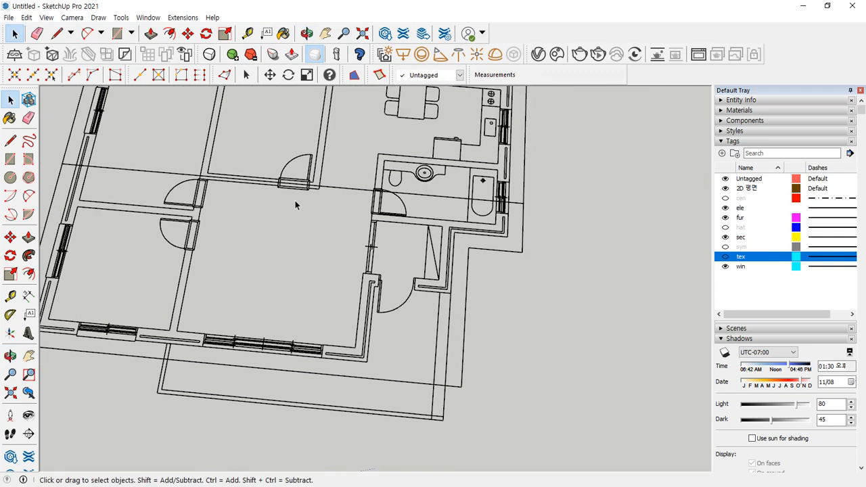
{"action": "middle_click_drag", "start_coordinate": [295, 200], "coordinate": [167, 174]}
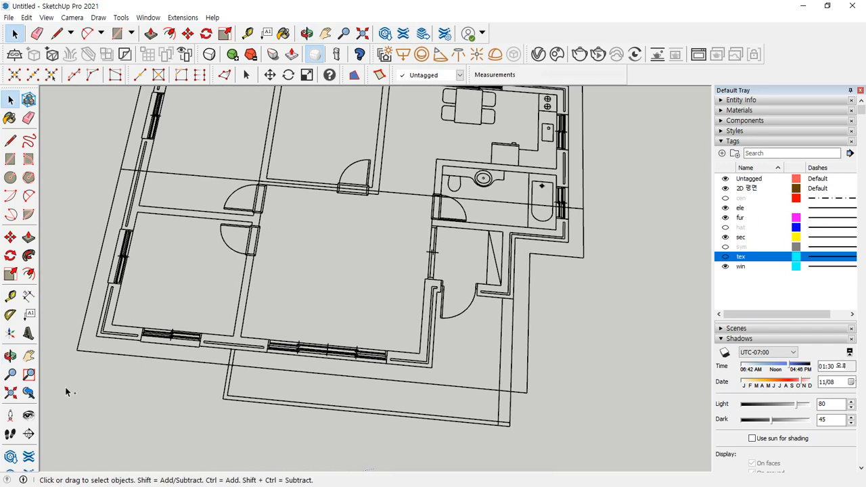
{"action": "key", "text": "ctrl+2"}
{"action": "left_click_drag", "start_coordinate": [86, 364], "coordinate": [63, 330]}
{"action": "key", "text": "Escape"}
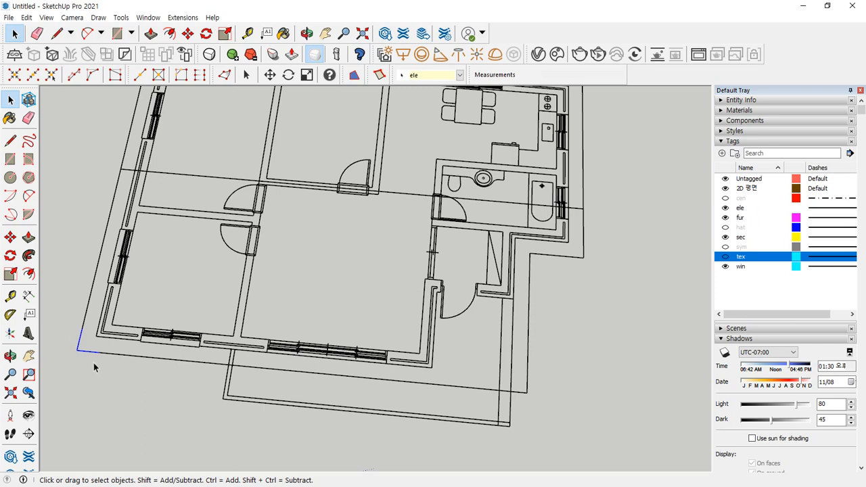
{"action": "key", "text": "Delete"}
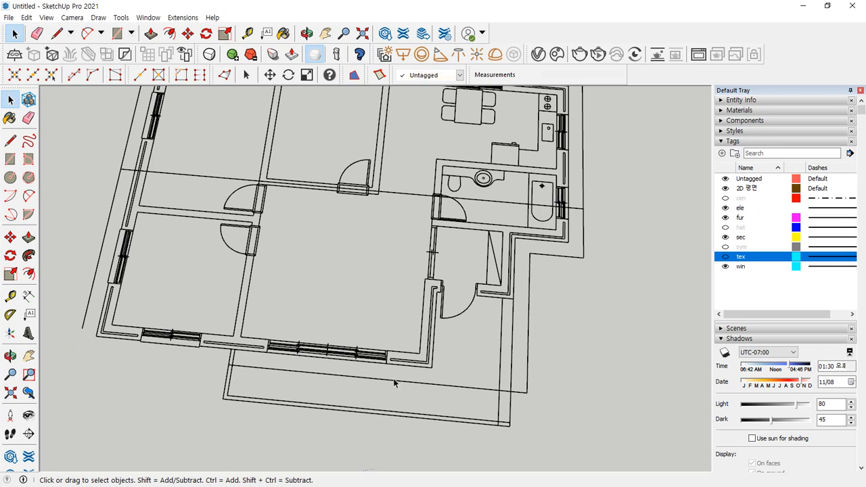
{"action": "left_click", "coordinate": [460, 393]}
{"action": "key", "text": "Delete"}
{"action": "left_click_drag", "start_coordinate": [491, 377], "coordinate": [538, 395]}
{"action": "key", "text": "Delete"}
{"action": "left_click_drag", "start_coordinate": [582, 204], "coordinate": [582, 205]}
{"action": "key", "text": "Delete"}
{"action": "left_click_drag", "start_coordinate": [535, 374], "coordinate": [525, 376]}
{"action": "key", "text": "Delete"}
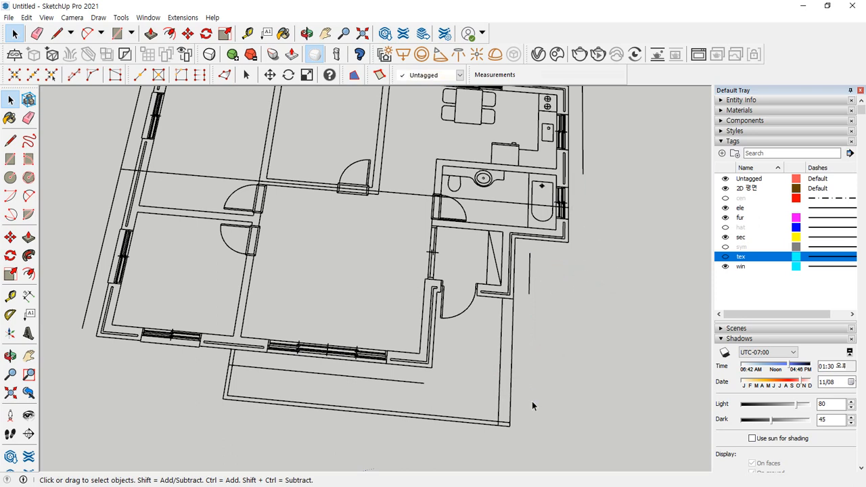
{"action": "left_click_drag", "start_coordinate": [529, 266], "coordinate": [529, 267]}
{"action": "key", "text": "Delete"}
{"action": "left_click_drag", "start_coordinate": [335, 389], "coordinate": [311, 367]}
{"action": "key", "text": "Delete"}
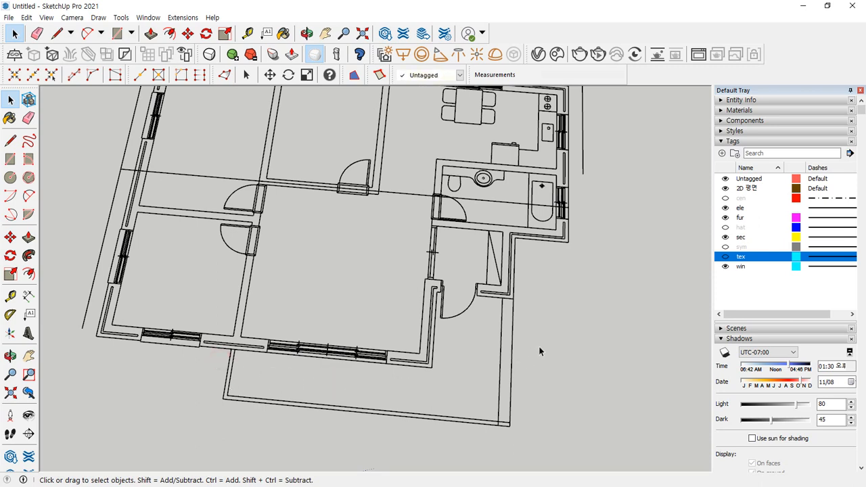
{"action": "key", "text": "ctrl+z"}
{"action": "key", "text": "ctrl+z"}
{"action": "key", "text": "ctrl+z"}
{"action": "key", "text": "ctrl+z"}
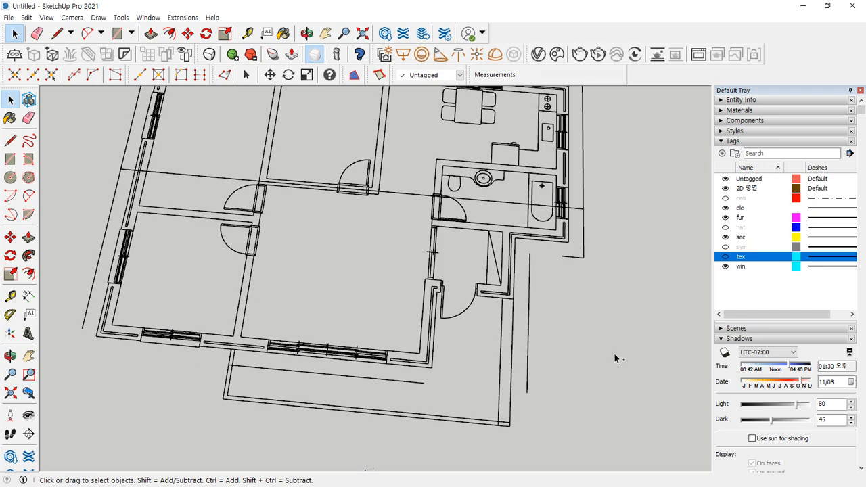
{"action": "key", "text": "ctrl+z"}
{"action": "key", "text": "ctrl+z"}
{"action": "key", "text": "ctrl+z"}
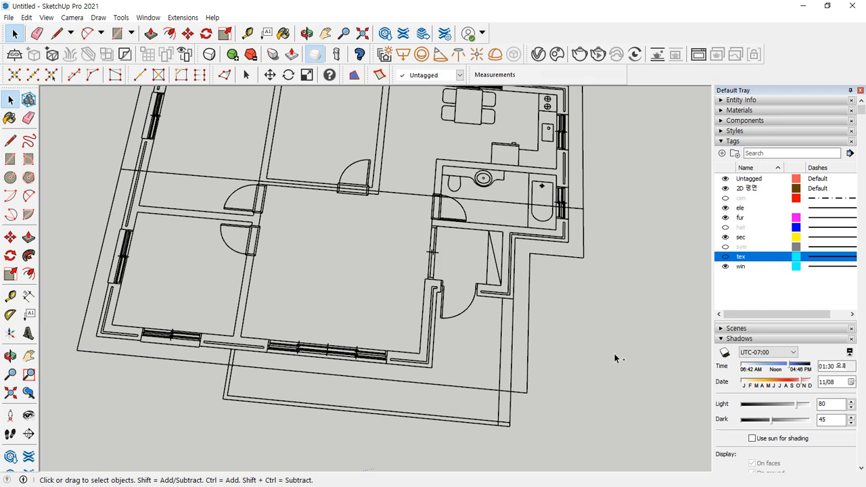
{"action": "mouse_move", "coordinate": [416, 286]}
{"action": "middle_mouse_down"}
{"action": "mouse_move", "coordinate": [386, 250]}
{"action": "mouse_move", "coordinate": [217, 270]}
{"action": "middle_mouse_up"}
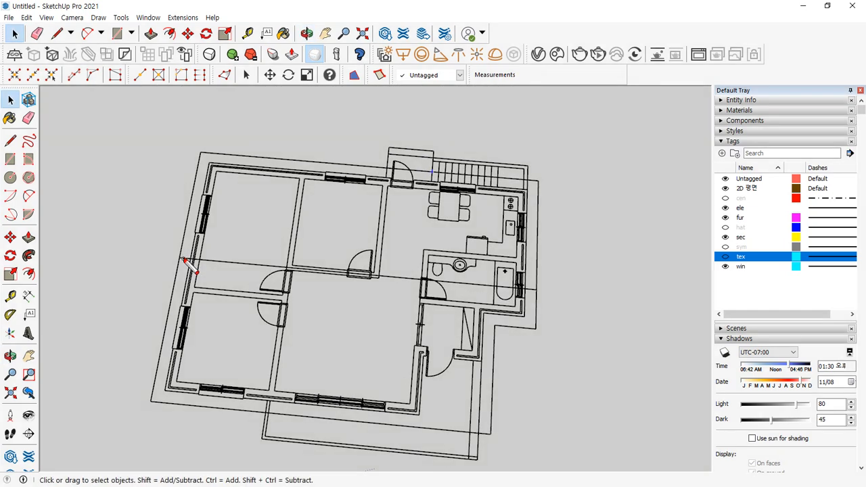
- Make trial window selections across the plan, undoing them and cancelling
{"action": "left_click_drag", "start_coordinate": [171, 258], "coordinate": [458, 288]}
{"action": "key", "text": "ctrl+z"}
{"action": "mouse_move", "coordinate": [168, 254]}
{"action": "left_mouse_down"}
{"action": "mouse_move", "coordinate": [553, 293]}
{"action": "mouse_move", "coordinate": [226, 250]}
{"action": "mouse_move", "coordinate": [227, 265]}
{"action": "mouse_move", "coordinate": [578, 309]}
{"action": "left_mouse_up"}
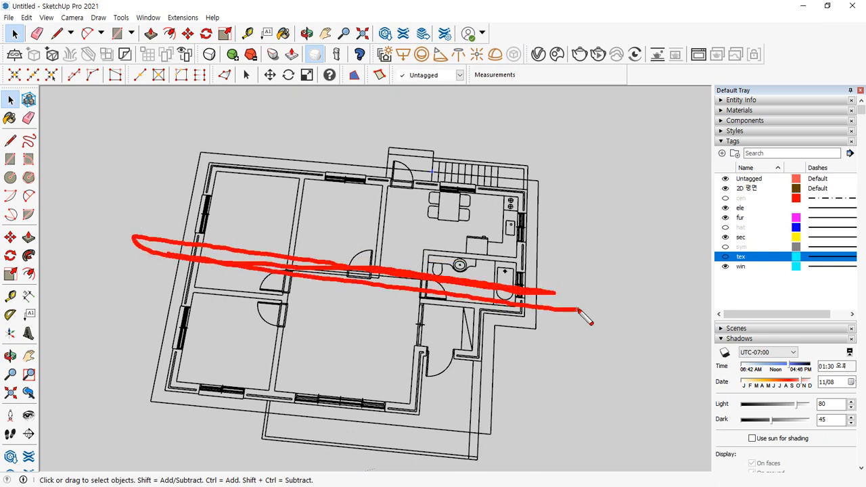
{"action": "key", "text": "ctrl+z"}
{"action": "mouse_move", "coordinate": [492, 328]}
{"action": "left_mouse_down"}
{"action": "mouse_move", "coordinate": [538, 291]}
{"action": "mouse_move", "coordinate": [501, 181]}
{"action": "mouse_move", "coordinate": [185, 165]}
{"action": "mouse_move", "coordinate": [157, 389]}
{"action": "mouse_move", "coordinate": [391, 426]}
{"action": "mouse_move", "coordinate": [490, 429]}
{"action": "mouse_move", "coordinate": [493, 331]}
{"action": "left_mouse_up"}
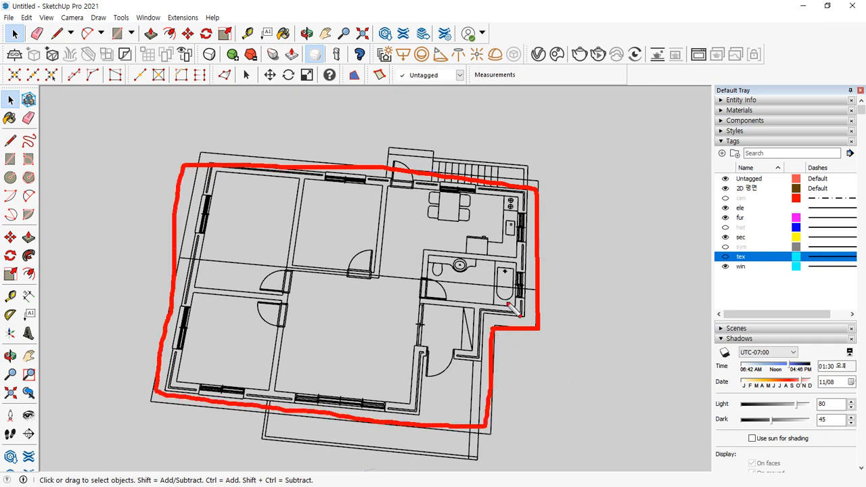
{"action": "key", "text": "Escape"}
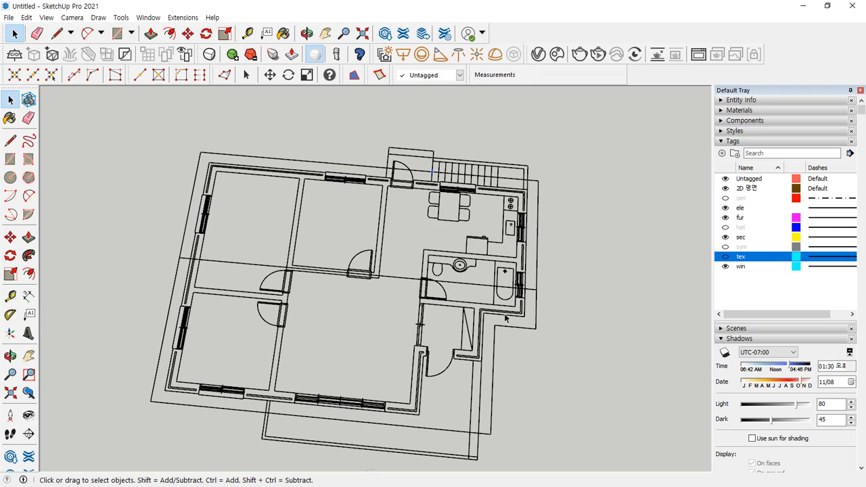
- Zoom in near the stairs and delete the stray short edge at the wall-line crossing
{"action": "middle_click_drag", "start_coordinate": [424, 333], "coordinate": [397, 110]}
{"action": "scroll", "coordinate": [440, 147], "scroll_direction": "up", "scroll_amount": 8}
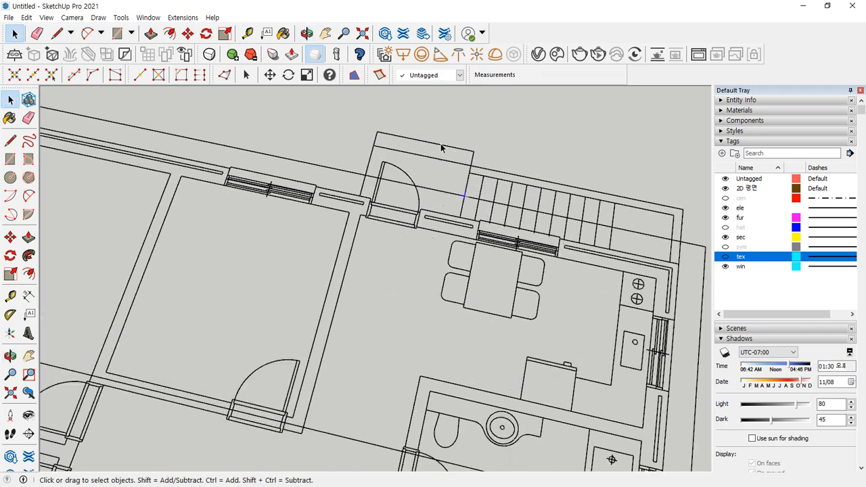
{"action": "scroll", "coordinate": [451, 206], "scroll_direction": "down", "scroll_amount": 4}
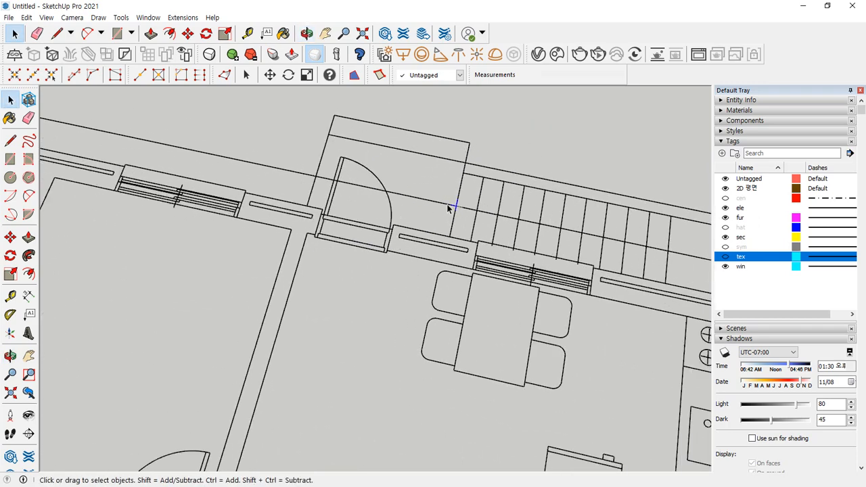
{"action": "scroll", "coordinate": [455, 215], "scroll_direction": "up", "scroll_amount": 5}
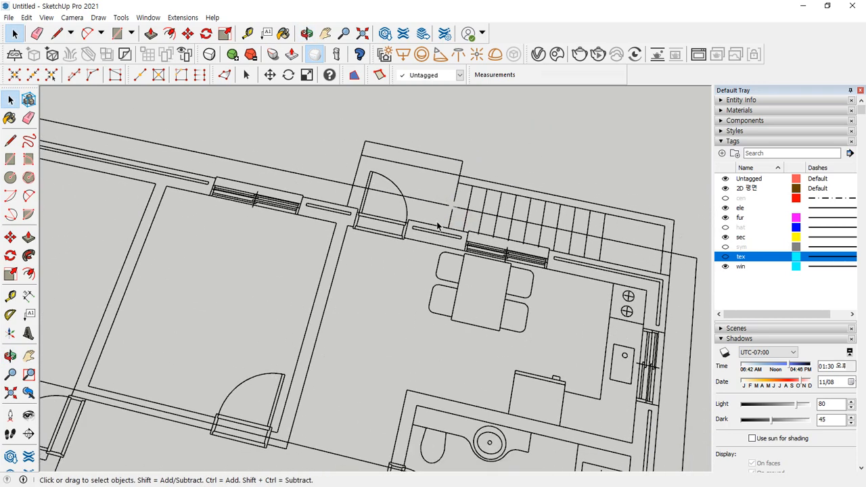
{"action": "scroll", "coordinate": [450, 210], "scroll_direction": "up", "scroll_amount": 3}
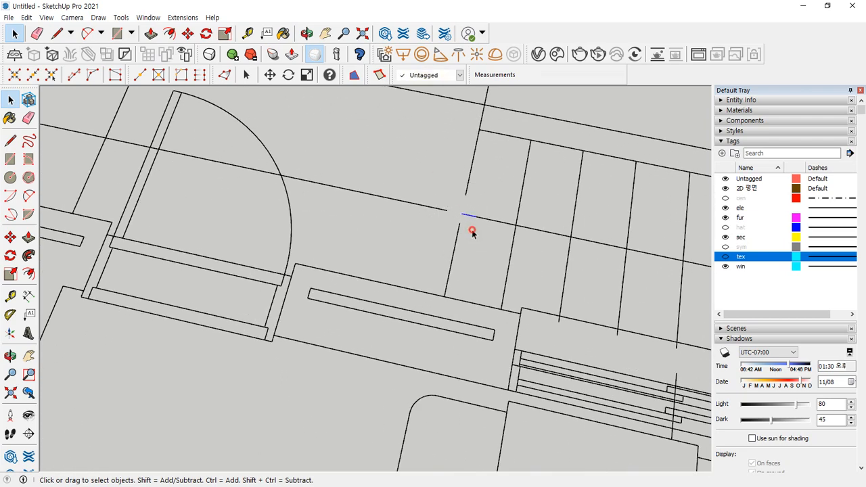
{"action": "left_click_drag", "start_coordinate": [407, 172], "coordinate": [483, 254]}
{"action": "key", "text": "Delete"}
- Zoom out and orbit to bring the whole floor plan into view
{"action": "scroll", "coordinate": [463, 246], "scroll_direction": "down", "scroll_amount": 2}
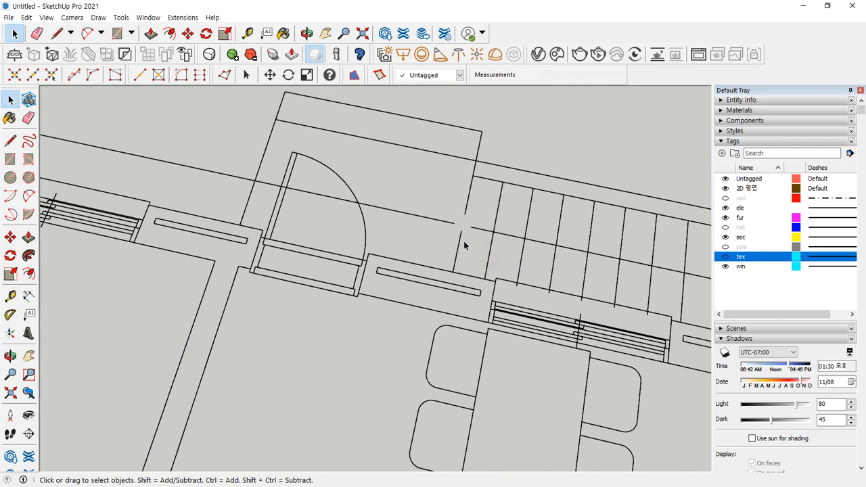
{"action": "scroll", "coordinate": [464, 245], "scroll_direction": "down", "scroll_amount": 3}
{"action": "scroll", "coordinate": [458, 257], "scroll_direction": "down", "scroll_amount": 3}
{"action": "middle_click_drag", "start_coordinate": [458, 257], "coordinate": [416, 314]}
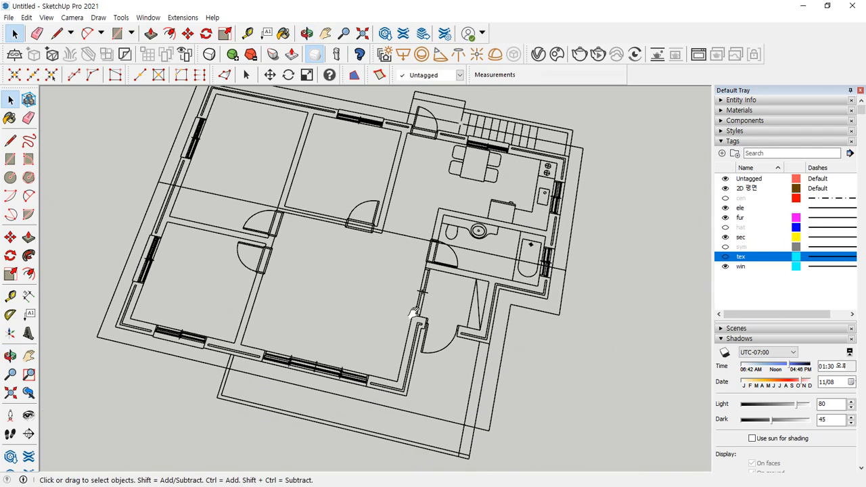
{"action": "scroll", "coordinate": [478, 371], "scroll_direction": "down", "scroll_amount": 2}
{"action": "middle_click_drag", "start_coordinate": [478, 370], "coordinate": [506, 313]}
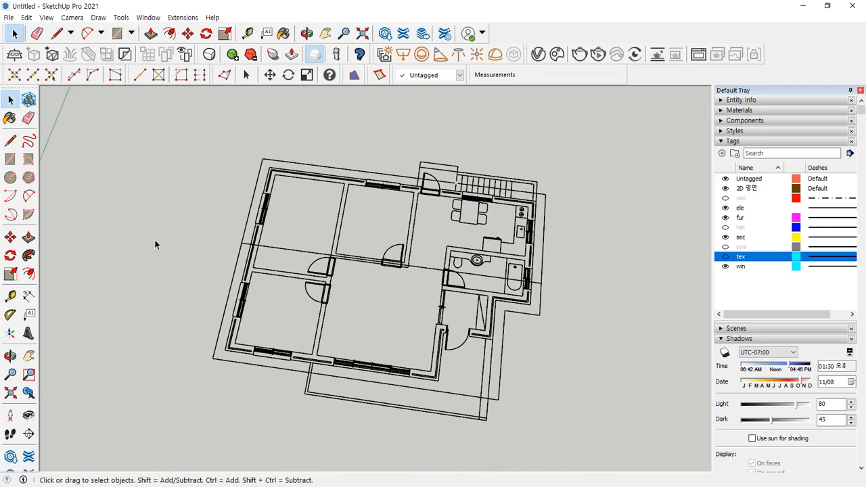
{"action": "middle_click_drag", "start_coordinate": [281, 343], "coordinate": [219, 148]}
- Window-select the whole floor plan and expand Entity Info to show its 2375 edges
{"action": "left_click_drag", "start_coordinate": [148, 98], "coordinate": [578, 441]}
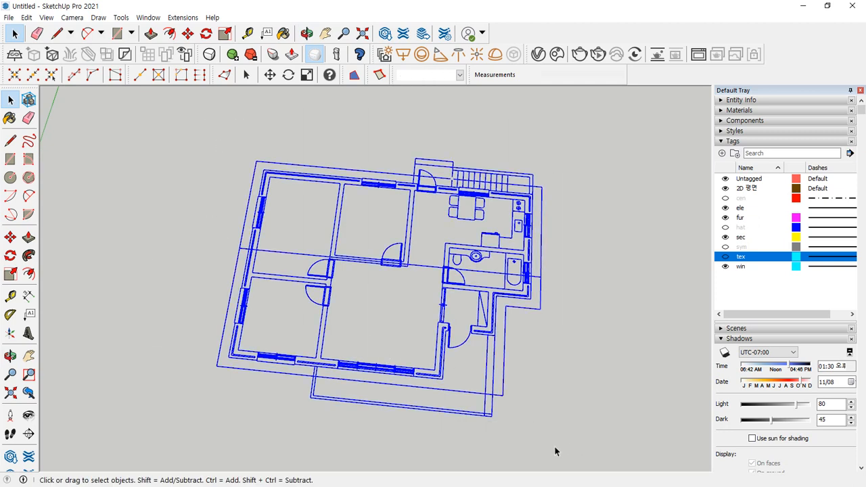
{"action": "left_click", "coordinate": [721, 100]}
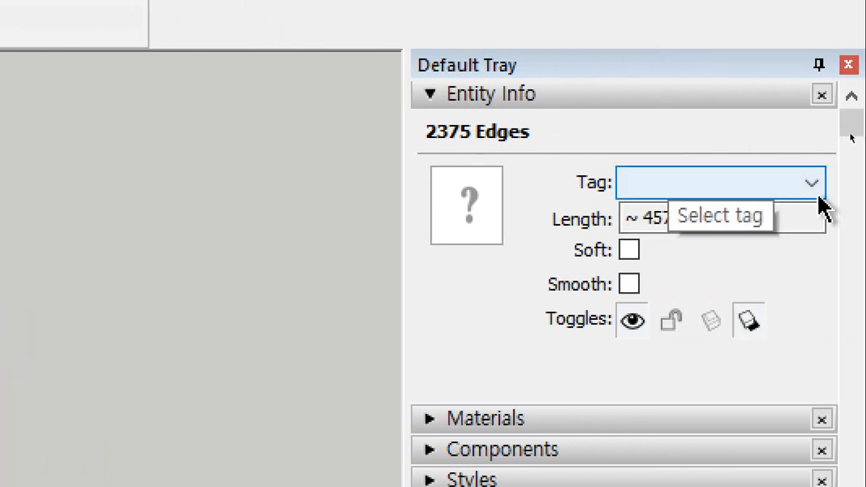
- Set the Tag of all 2375 selected edges to 2D 평면 in Entity Info
{"action": "left_click", "coordinate": [814, 186]}
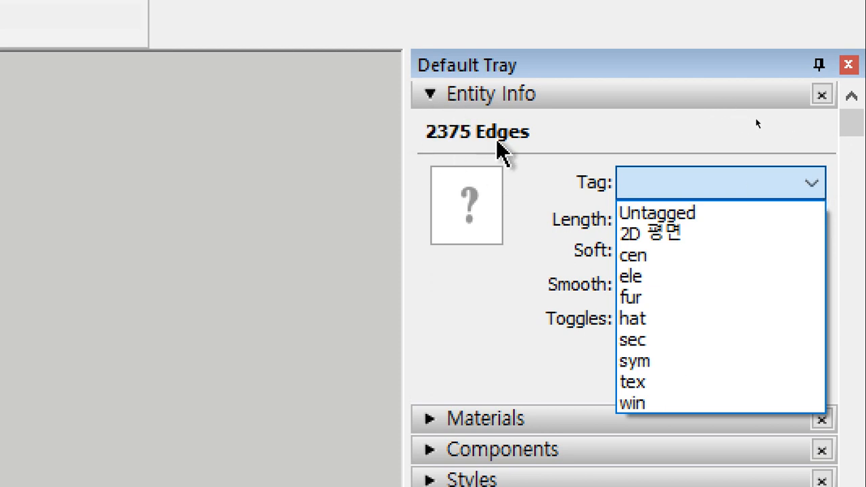
{"action": "left_click", "coordinate": [717, 235]}
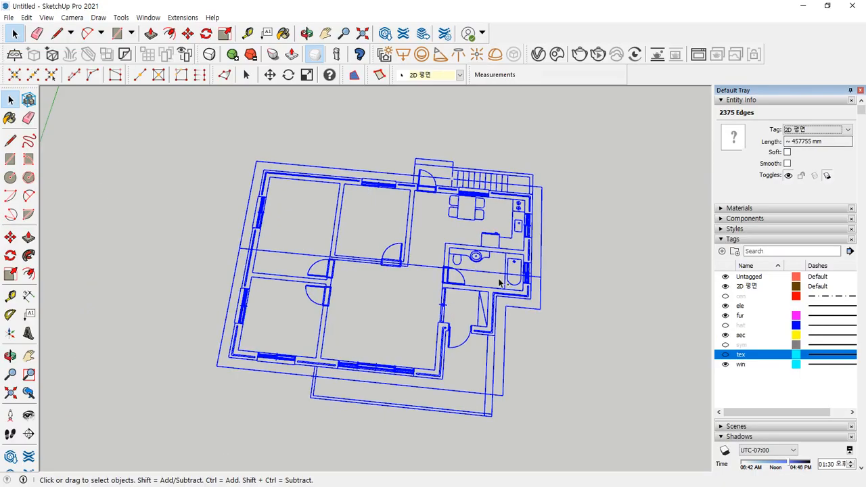
{"action": "mouse_move", "coordinate": [389, 486]}
{"action": "left_mouse_down"}
{"action": "mouse_move", "coordinate": [121, 385]}
{"action": "mouse_move", "coordinate": [494, 431]}
{"action": "mouse_move", "coordinate": [390, 470]}
{"action": "left_mouse_up"}
{"action": "mouse_move", "coordinate": [549, 229]}
{"action": "left_mouse_down"}
{"action": "mouse_move", "coordinate": [711, 128]}
{"action": "mouse_move", "coordinate": [774, 129]}
{"action": "mouse_move", "coordinate": [744, 108]}
{"action": "left_mouse_up"}
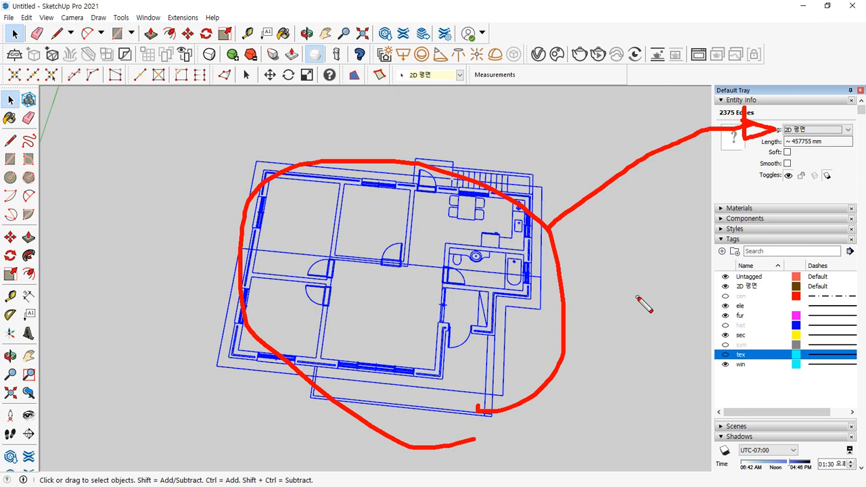
{"action": "mouse_move", "coordinate": [795, 369]}
{"action": "left_mouse_down"}
{"action": "mouse_move", "coordinate": [747, 269]}
{"action": "mouse_move", "coordinate": [779, 370]}
{"action": "mouse_move", "coordinate": [753, 371]}
{"action": "left_mouse_up"}
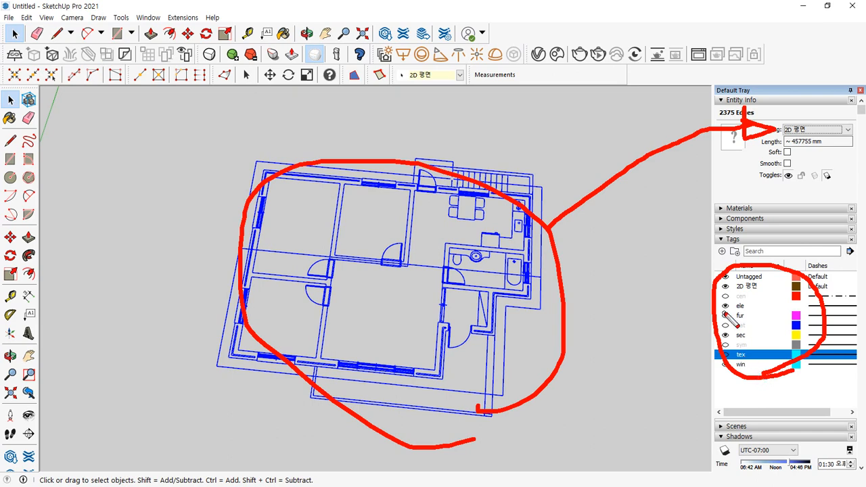
{"action": "mouse_move", "coordinate": [732, 312]}
{"action": "left_mouse_down"}
{"action": "mouse_move", "coordinate": [749, 330]}
{"action": "mouse_move", "coordinate": [768, 297]}
{"action": "left_mouse_up"}
{"action": "mouse_move", "coordinate": [448, 103]}
{"action": "left_mouse_down"}
{"action": "mouse_move", "coordinate": [409, 106]}
{"action": "mouse_move", "coordinate": [469, 76]}
{"action": "mouse_move", "coordinate": [438, 108]}
{"action": "left_mouse_up"}
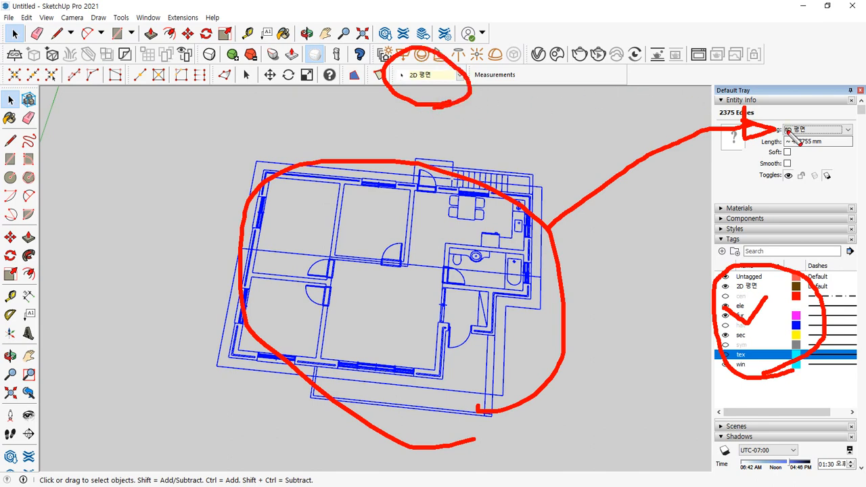
{"action": "mouse_move", "coordinate": [842, 142]}
{"action": "left_mouse_down"}
{"action": "mouse_move", "coordinate": [751, 138]}
{"action": "mouse_move", "coordinate": [839, 152]}
{"action": "mouse_move", "coordinate": [790, 154]}
{"action": "left_mouse_up"}
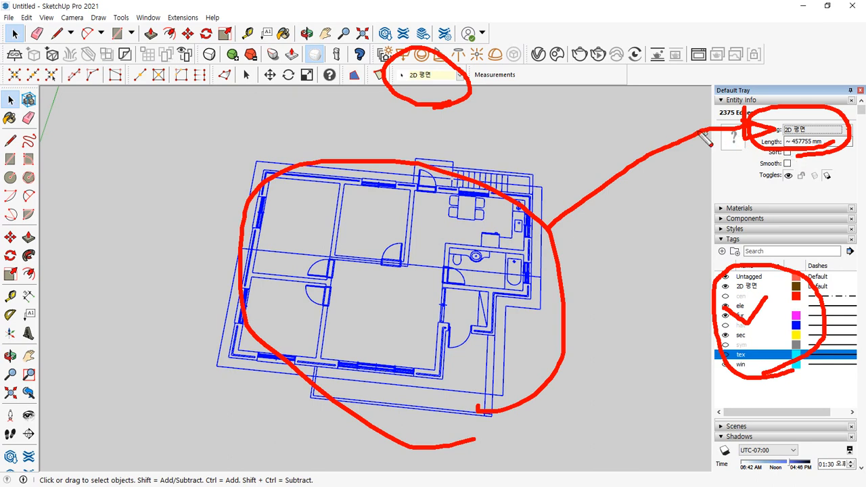
{"action": "left_click_drag", "start_coordinate": [412, 62], "coordinate": [454, 52]}
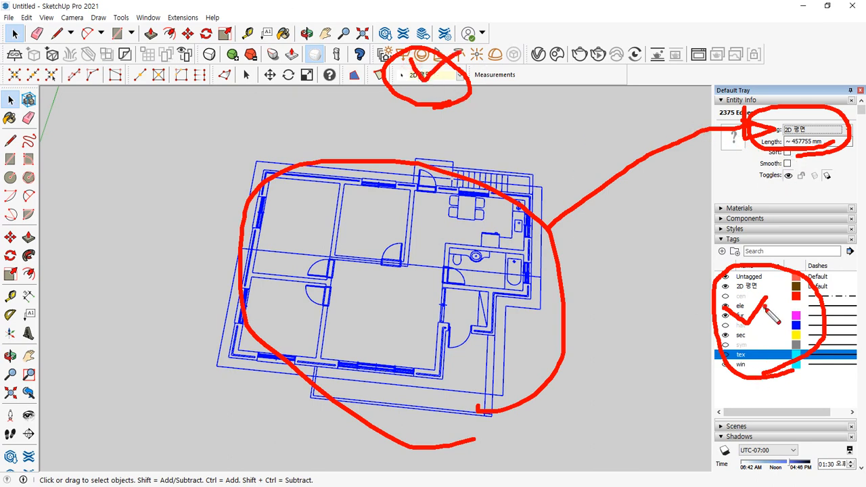
{"action": "left_click_drag", "start_coordinate": [763, 306], "coordinate": [794, 280]}
{"action": "left_click_drag", "start_coordinate": [800, 128], "coordinate": [824, 127]}
{"action": "key", "text": "Escape"}
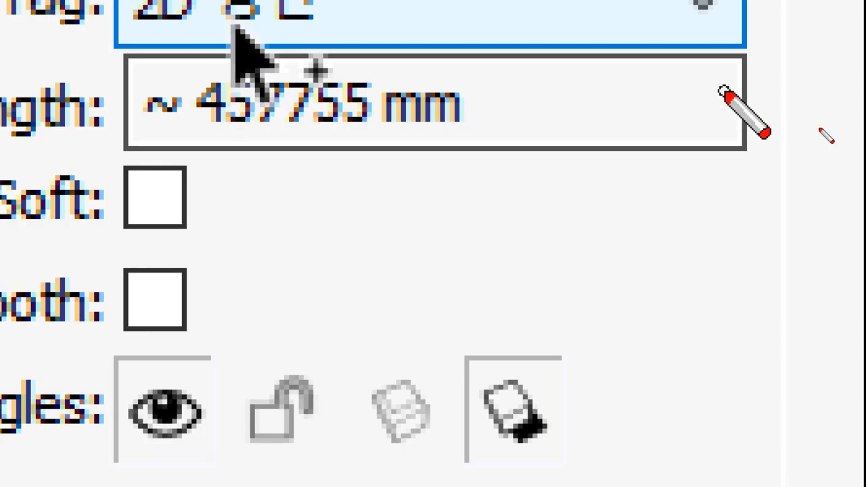
- Make several more drags across the viewport and tray, then cancel with Escape
{"action": "mouse_move", "coordinate": [276, 170]}
{"action": "left_mouse_down"}
{"action": "mouse_move", "coordinate": [84, 159]}
{"action": "mouse_move", "coordinate": [396, 78]}
{"action": "mouse_move", "coordinate": [323, 167]}
{"action": "left_mouse_up"}
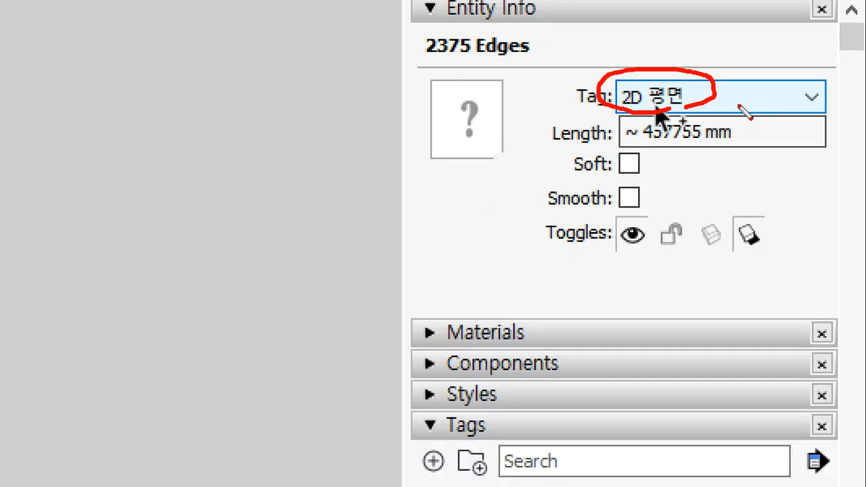
{"action": "mouse_move", "coordinate": [736, 112]}
{"action": "left_mouse_down"}
{"action": "mouse_move", "coordinate": [564, 90]}
{"action": "mouse_move", "coordinate": [721, 101]}
{"action": "mouse_move", "coordinate": [760, 87]}
{"action": "mouse_move", "coordinate": [740, 104]}
{"action": "mouse_move", "coordinate": [768, 69]}
{"action": "left_mouse_up"}
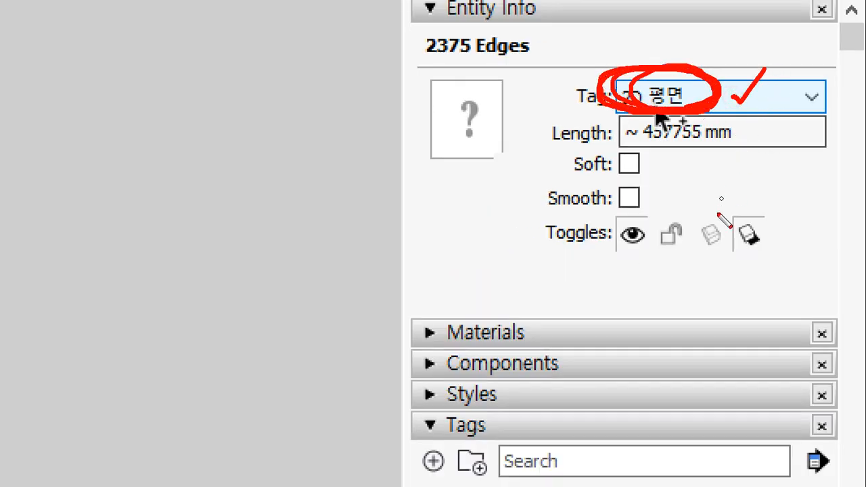
{"action": "left_click_drag", "start_coordinate": [449, 28], "coordinate": [545, 31]}
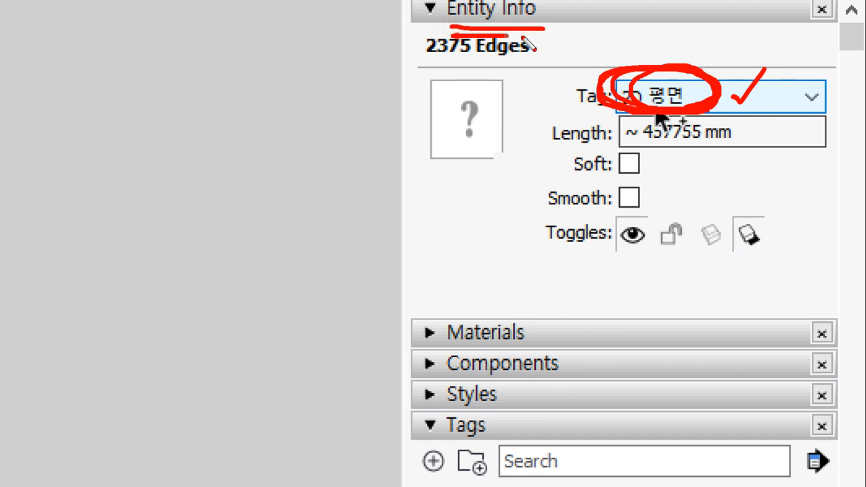
{"action": "mouse_move", "coordinate": [647, 187]}
{"action": "left_mouse_down"}
{"action": "mouse_move", "coordinate": [736, 164]}
{"action": "mouse_move", "coordinate": [642, 201]}
{"action": "left_mouse_up"}
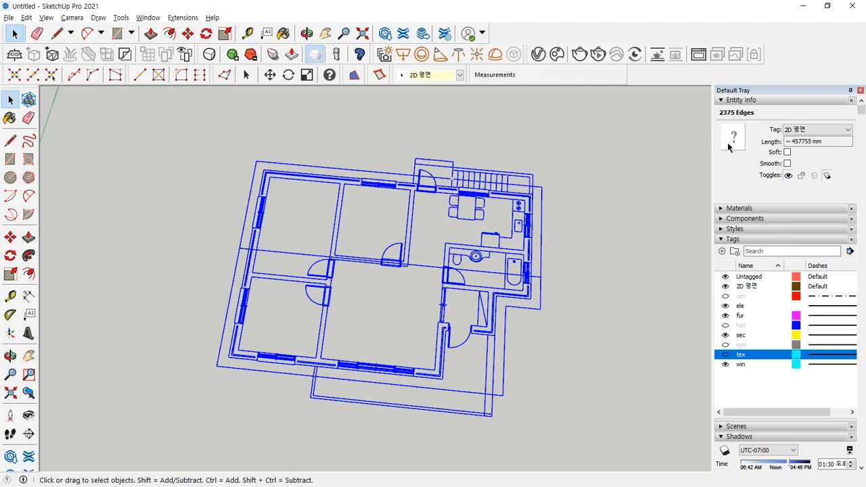
{"action": "mouse_move", "coordinate": [825, 140]}
{"action": "left_mouse_down"}
{"action": "mouse_move", "coordinate": [788, 103]}
{"action": "mouse_move", "coordinate": [823, 140]}
{"action": "left_mouse_up"}
{"action": "key", "text": "Escape"}
- Group the selected floor-plan edges with Make Group from the context menu
{"action": "right_click", "coordinate": [471, 196]}
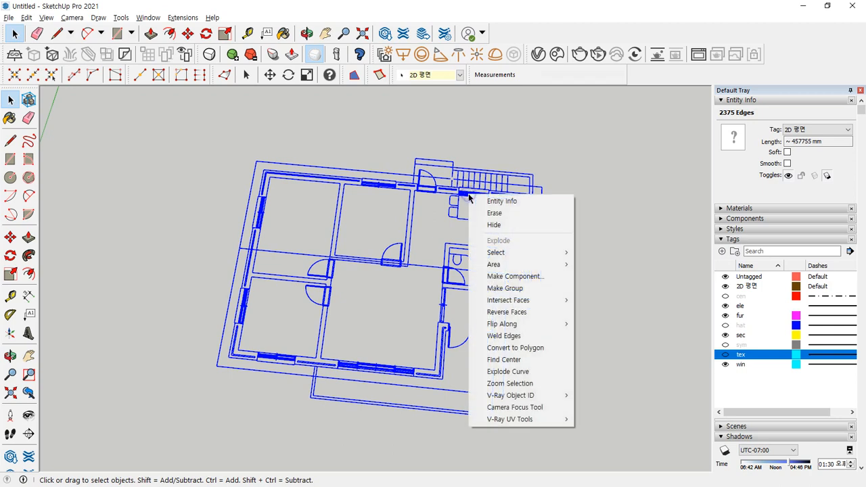
{"action": "left_click", "coordinate": [518, 289]}
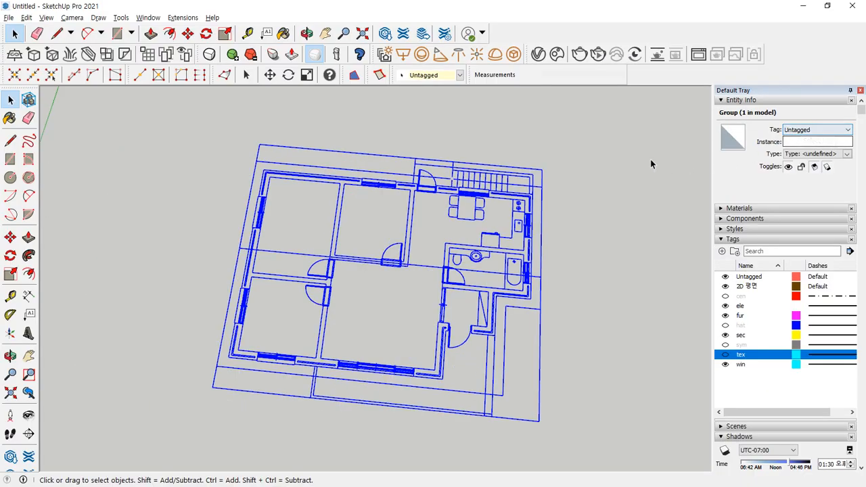
{"action": "left_click", "coordinate": [631, 161]}
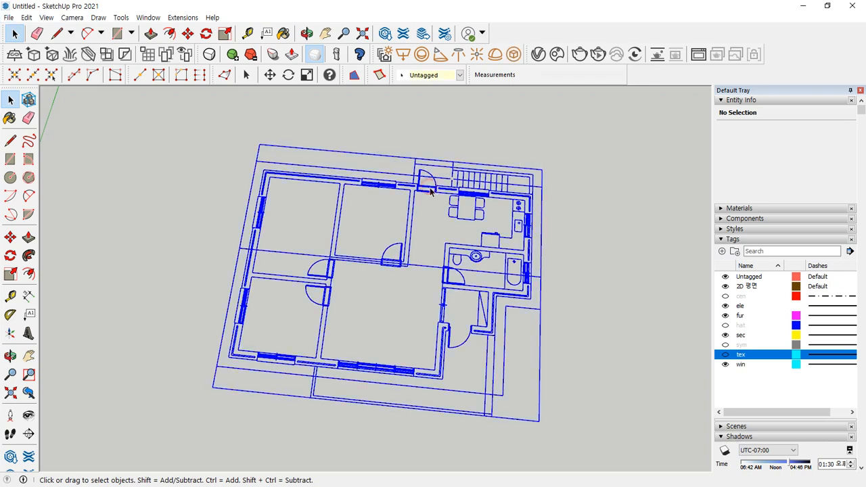
{"action": "double_click", "coordinate": [432, 192]}
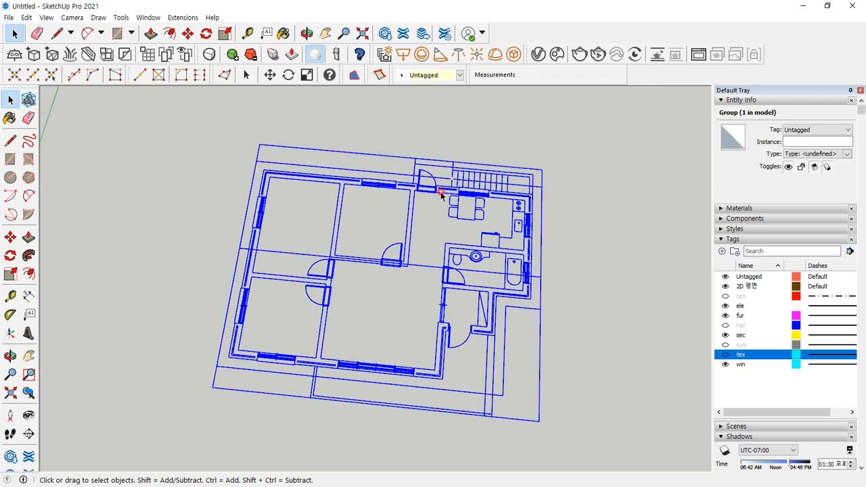
{"action": "scroll", "coordinate": [453, 193], "scroll_direction": "up", "scroll_amount": 3}
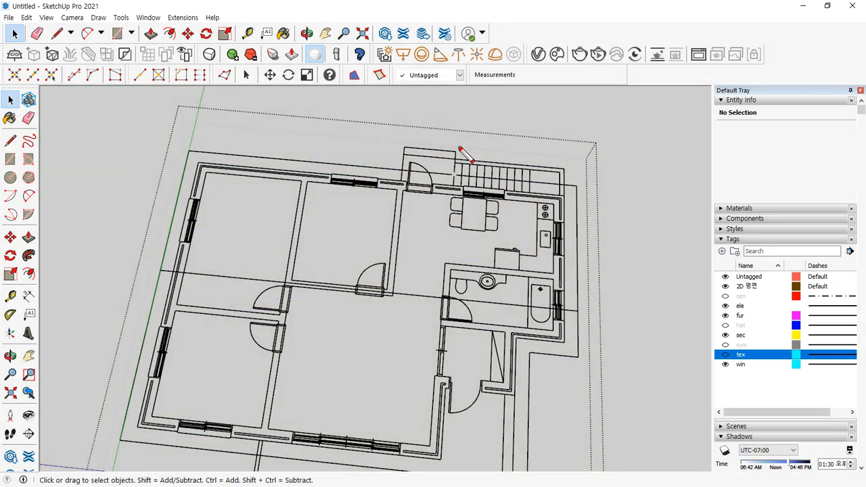
{"action": "left_click_drag", "start_coordinate": [466, 150], "coordinate": [431, 193]}
{"action": "left_click_drag", "start_coordinate": [786, 140], "coordinate": [764, 142]}
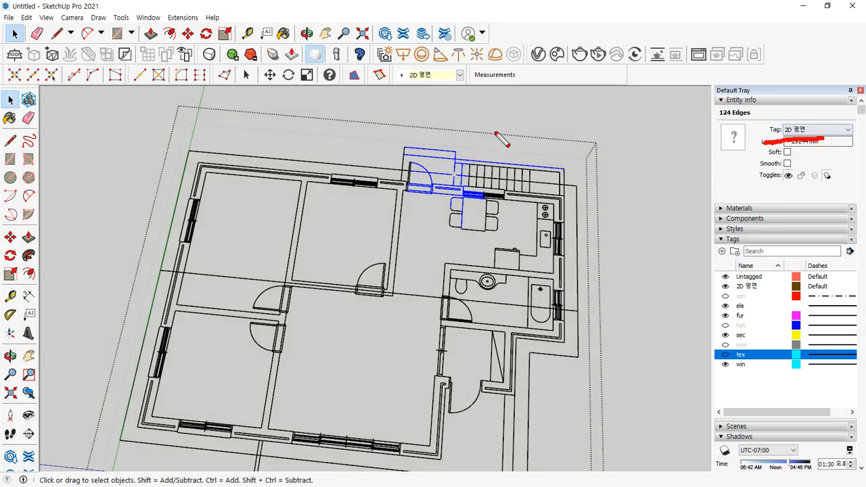
{"action": "left_click", "coordinate": [519, 121]}
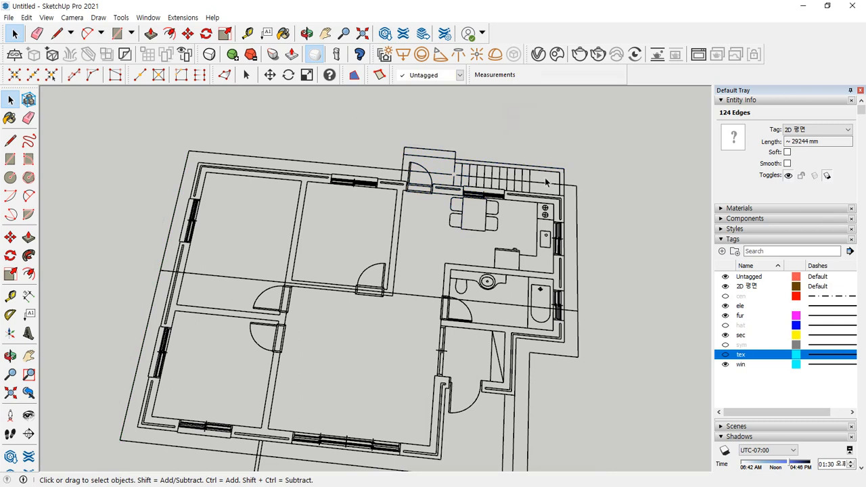
{"action": "mouse_move", "coordinate": [598, 167]}
{"action": "left_mouse_down"}
{"action": "mouse_move", "coordinate": [516, 159]}
{"action": "mouse_move", "coordinate": [551, 162]}
{"action": "mouse_move", "coordinate": [541, 113]}
{"action": "mouse_move", "coordinate": [565, 126]}
{"action": "mouse_move", "coordinate": [559, 117]}
{"action": "left_mouse_up"}
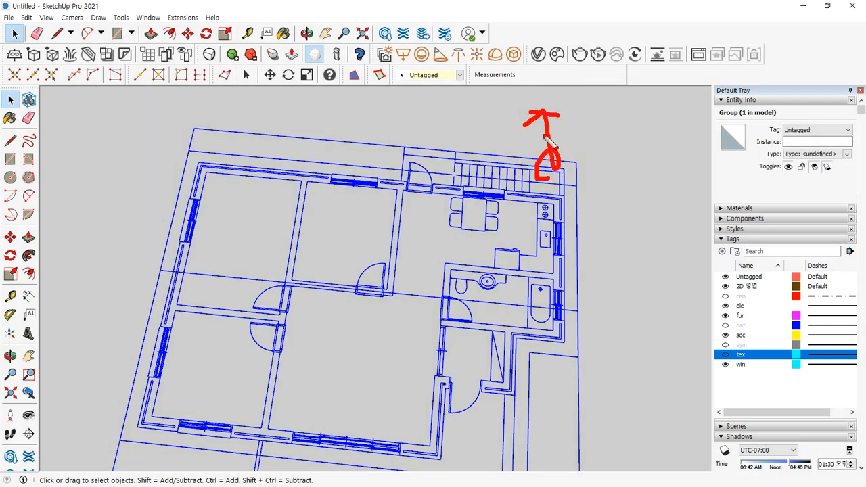
{"action": "mouse_move", "coordinate": [409, 252]}
{"action": "left_mouse_down"}
{"action": "mouse_move", "coordinate": [410, 236]}
{"action": "mouse_move", "coordinate": [379, 223]}
{"action": "mouse_move", "coordinate": [396, 240]}
{"action": "mouse_move", "coordinate": [328, 222]}
{"action": "mouse_move", "coordinate": [328, 234]}
{"action": "left_mouse_up"}
{"action": "left_click_drag", "start_coordinate": [327, 203], "coordinate": [376, 196]}
{"action": "mouse_move", "coordinate": [593, 159]}
{"action": "left_mouse_down"}
{"action": "mouse_move", "coordinate": [549, 152]}
{"action": "mouse_move", "coordinate": [582, 157]}
{"action": "mouse_move", "coordinate": [621, 123]}
{"action": "mouse_move", "coordinate": [623, 139]}
{"action": "left_mouse_up"}
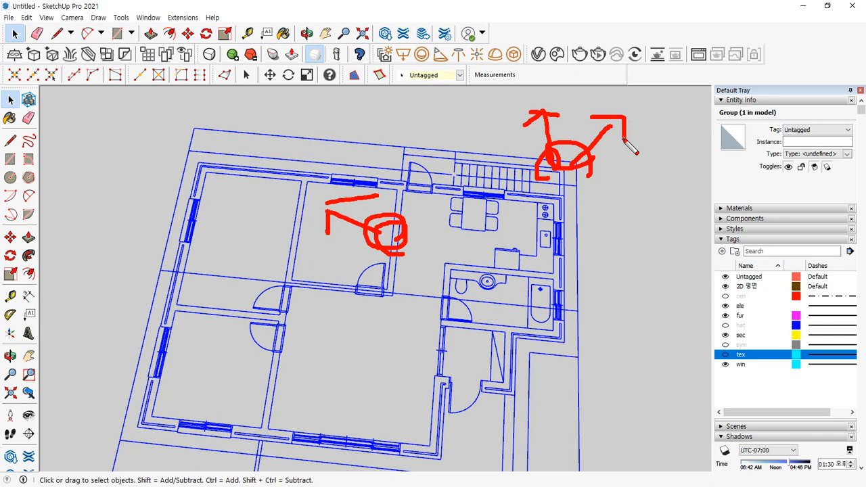
- Assign the floor plan group to the 2D 평면 tag and clear the selection
{"action": "key", "text": "Escape"}
{"action": "left_click", "coordinate": [833, 129]}
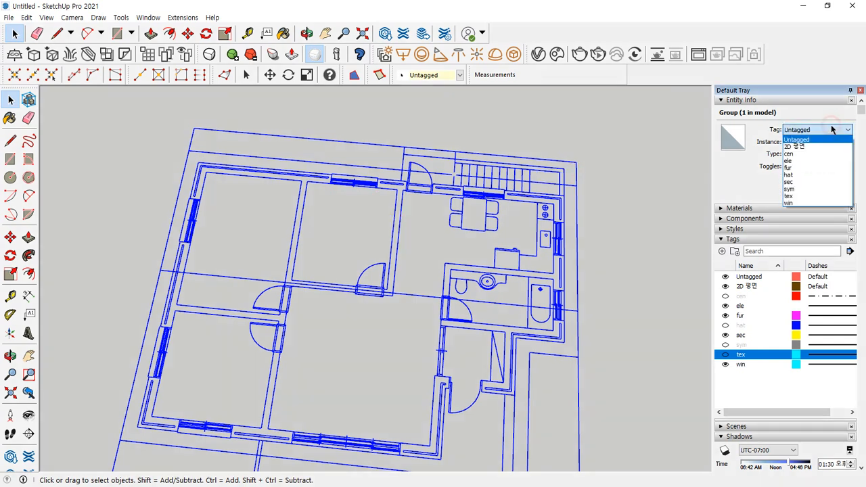
{"action": "left_click", "coordinate": [816, 147]}
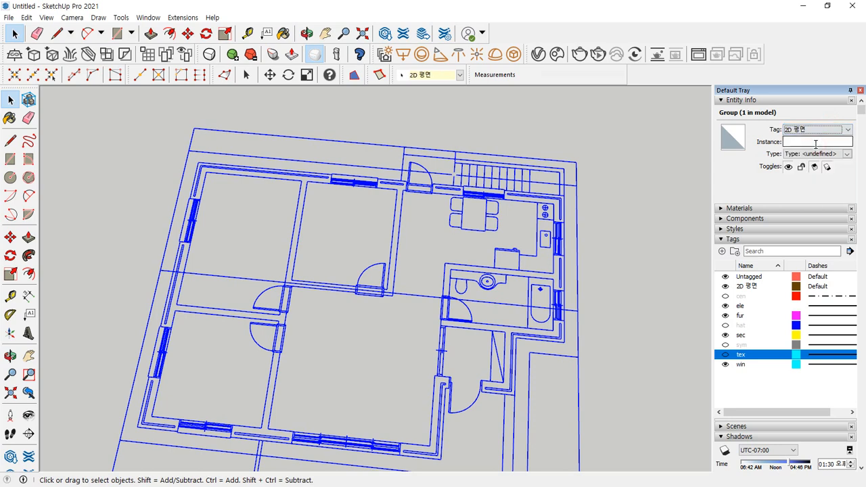
{"action": "left_click", "coordinate": [521, 198]}
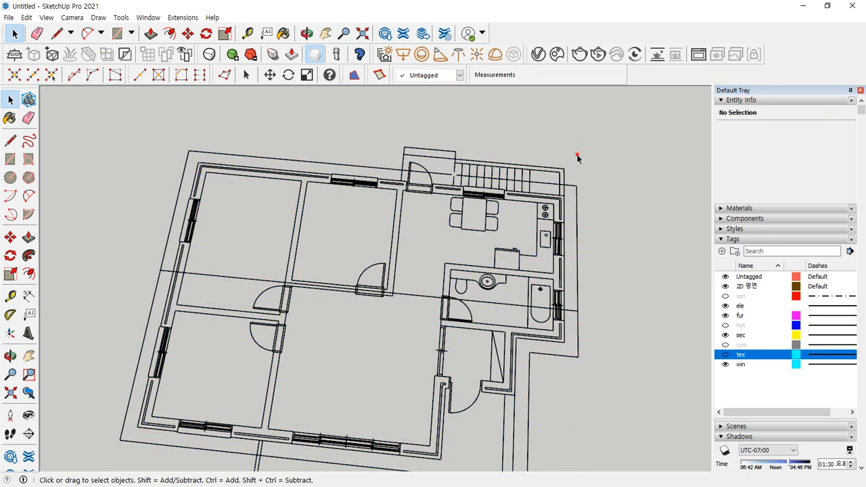
- Toggle the 2D 평면 tag off and on twice to check the plan hides with it
{"action": "left_click", "coordinate": [724, 286]}
{"action": "left_click", "coordinate": [725, 287]}
{"action": "left_click", "coordinate": [725, 287]}
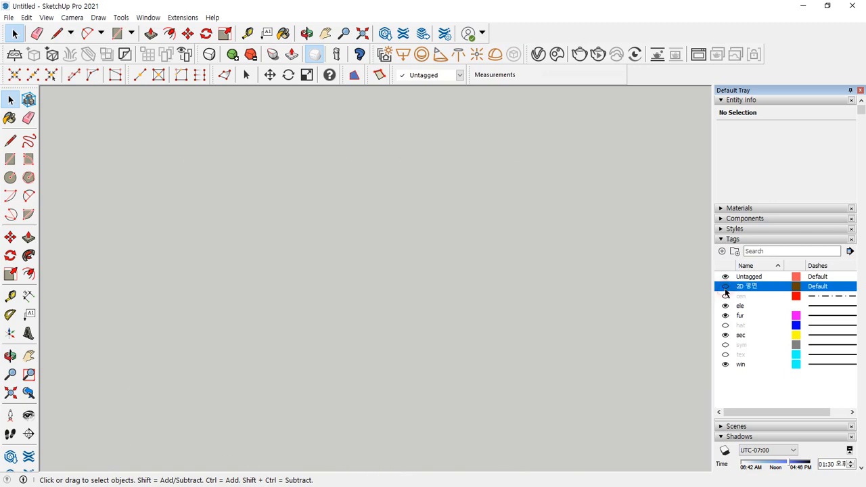
{"action": "left_click", "coordinate": [725, 286]}
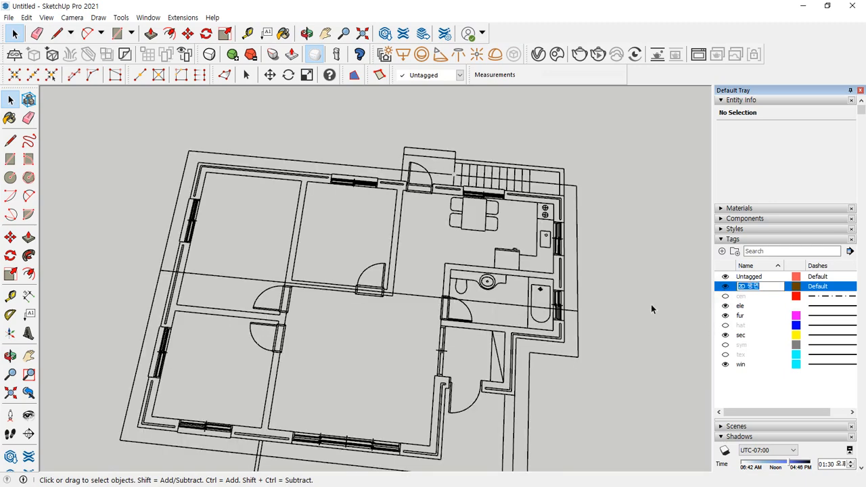
{"action": "middle_click_drag", "start_coordinate": [634, 293], "coordinate": [591, 243], "text": "shift"}
- Go through the ele, fur, sec and win tags, toggling sec and making win visible
{"action": "left_click", "coordinate": [727, 307]}
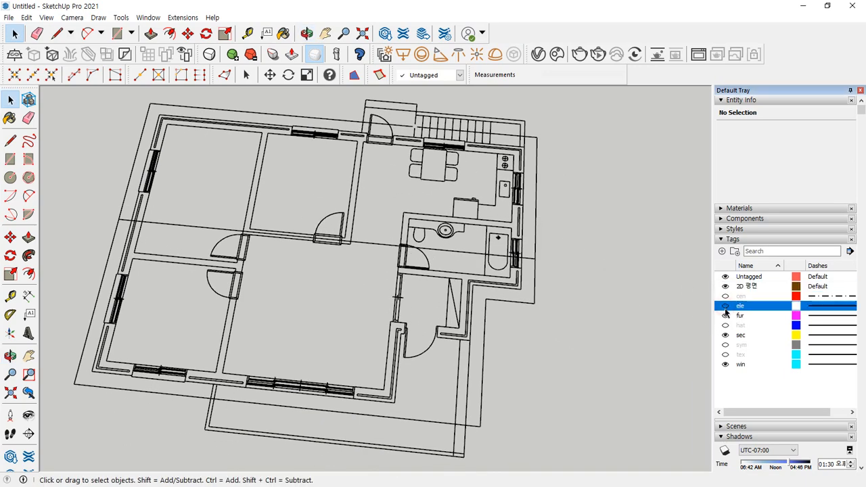
{"action": "left_click", "coordinate": [728, 308]}
{"action": "left_click", "coordinate": [728, 317]}
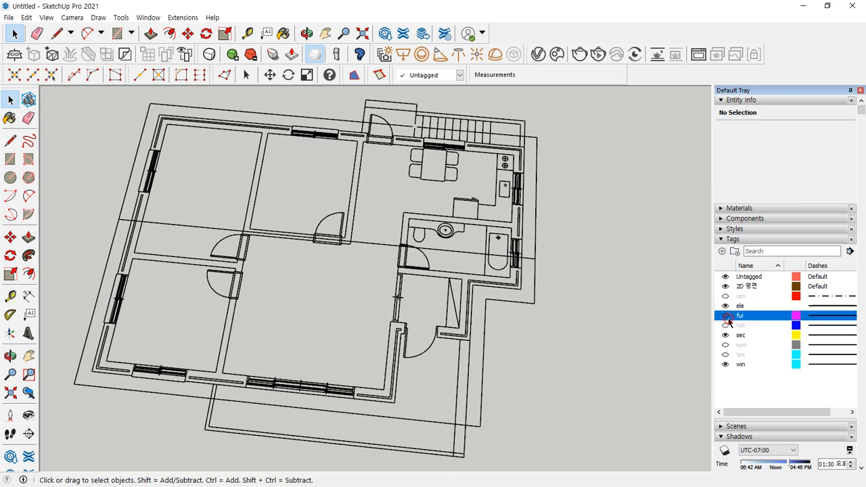
{"action": "left_click", "coordinate": [728, 318]}
{"action": "left_click", "coordinate": [725, 337]}
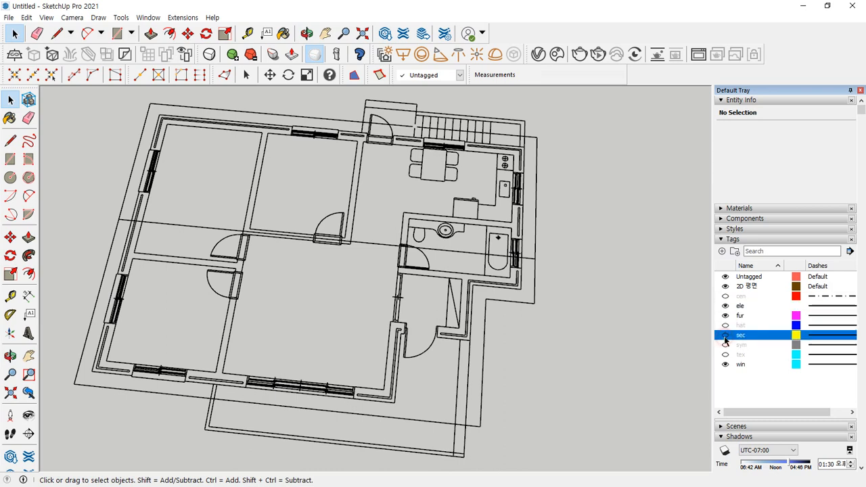
{"action": "left_click", "coordinate": [724, 337]}
{"action": "left_click", "coordinate": [724, 366]}
{"action": "left_click", "coordinate": [724, 366]}
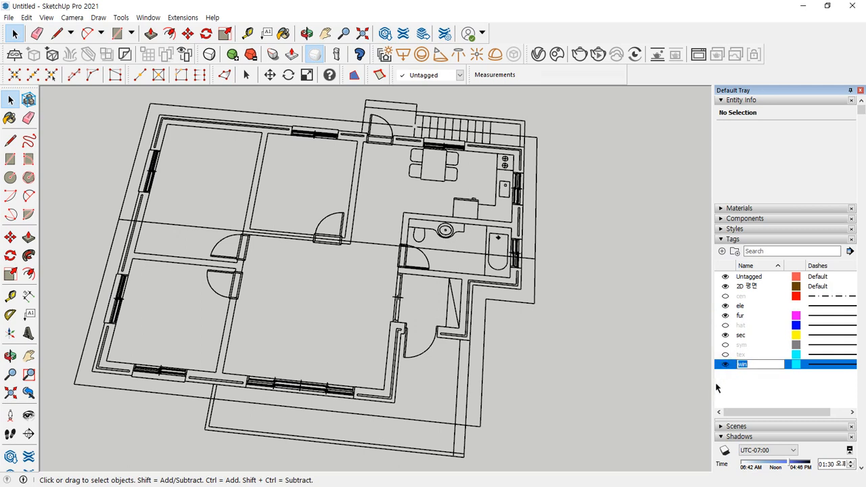
- Drag across the viewport, cancel, then pan the floor plan left and up
{"action": "mouse_move", "coordinate": [704, 296]}
{"action": "left_mouse_down"}
{"action": "mouse_move", "coordinate": [688, 330]}
{"action": "mouse_move", "coordinate": [702, 372]}
{"action": "left_mouse_up"}
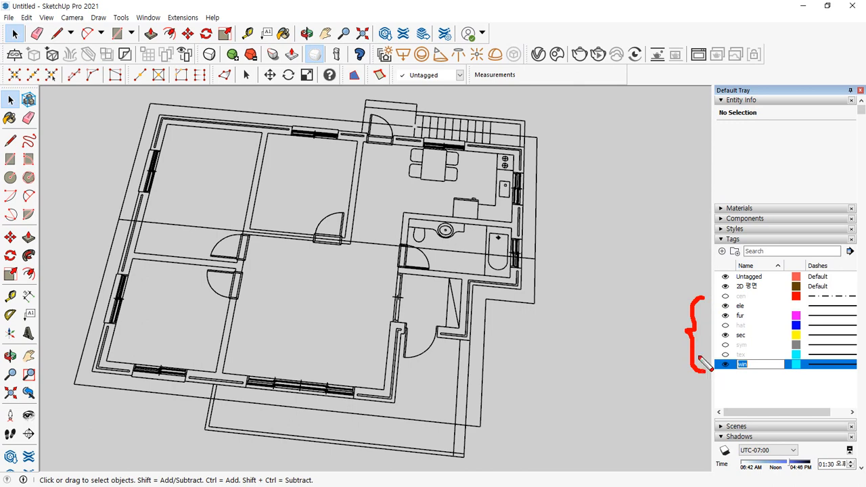
{"action": "mouse_move", "coordinate": [562, 195]}
{"action": "left_mouse_down"}
{"action": "mouse_move", "coordinate": [711, 275]}
{"action": "mouse_move", "coordinate": [697, 288]}
{"action": "left_mouse_up"}
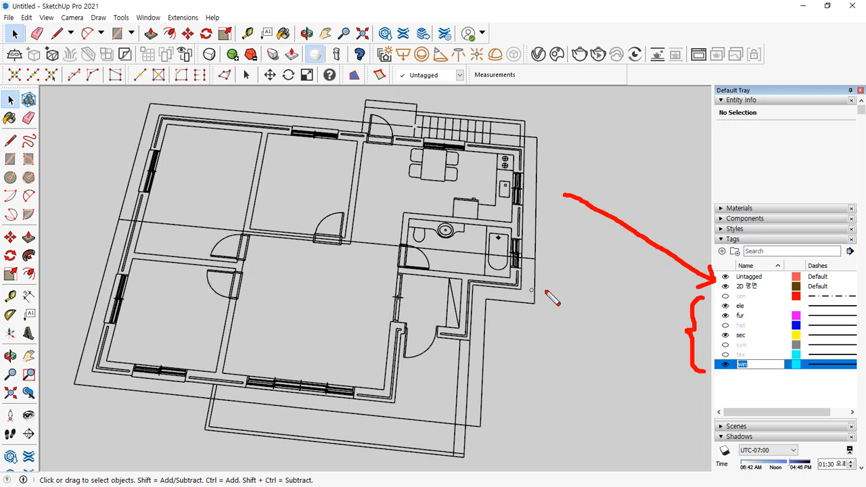
{"action": "mouse_move", "coordinate": [559, 292]}
{"action": "left_mouse_down"}
{"action": "mouse_move", "coordinate": [469, 453]}
{"action": "mouse_move", "coordinate": [196, 93]}
{"action": "mouse_move", "coordinate": [526, 347]}
{"action": "left_mouse_up"}
{"action": "key", "text": "Escape"}
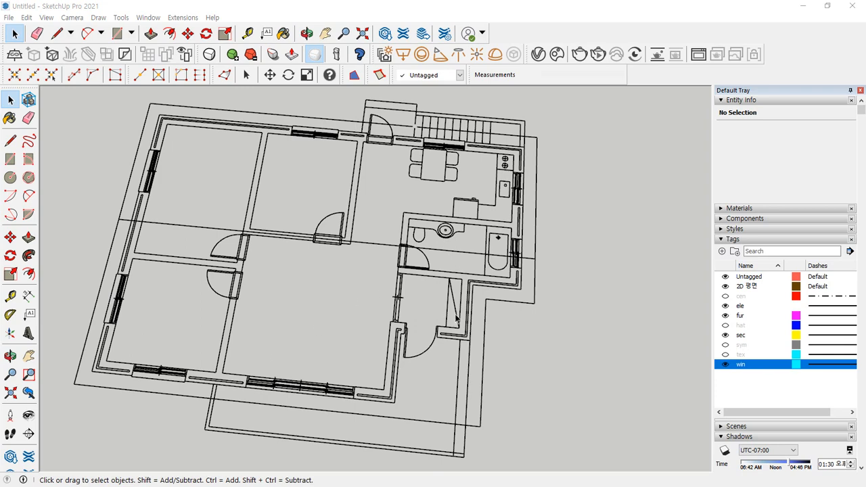
{"action": "scroll", "coordinate": [279, 154], "scroll_direction": "down", "scroll_amount": 1}
{"action": "middle_click_drag", "start_coordinate": [579, 315], "coordinate": [419, 284], "text": "shift"}
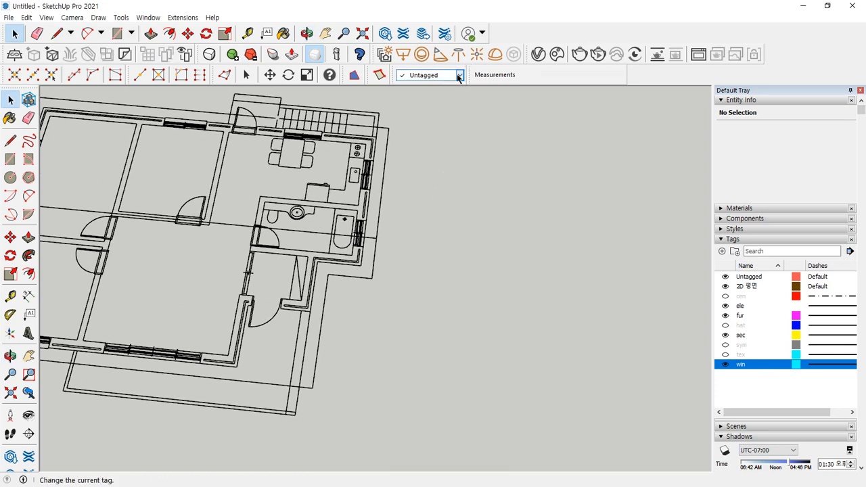
- Make 2D 평면 the current tag and draw four test circles, the smallest with 785 mm radius
{"action": "left_click", "coordinate": [457, 74]}
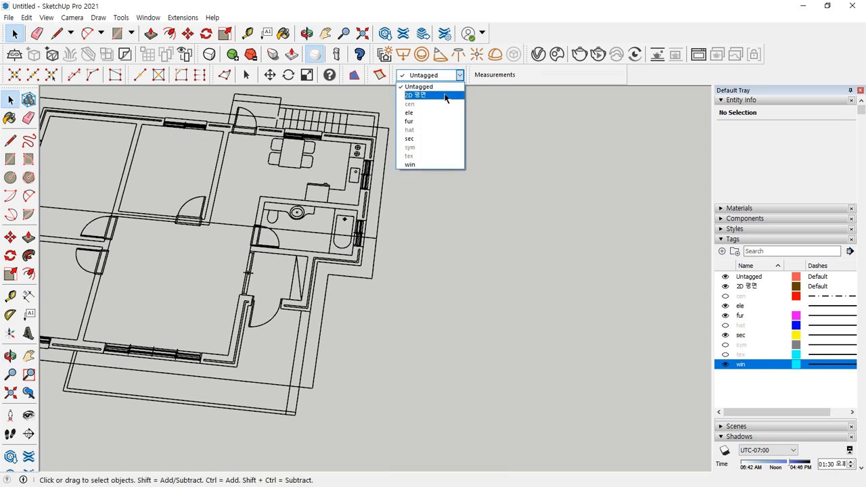
{"action": "left_click", "coordinate": [445, 96]}
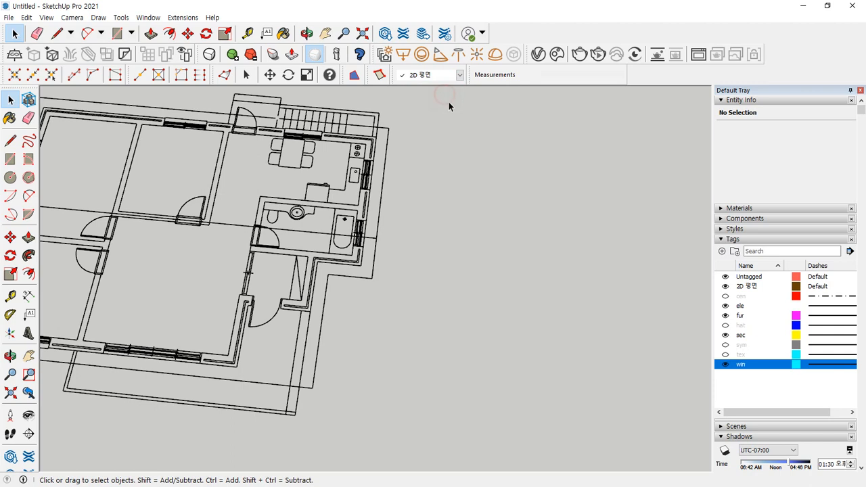
{"action": "key", "text": "c"}
{"action": "left_click", "coordinate": [502, 221]}
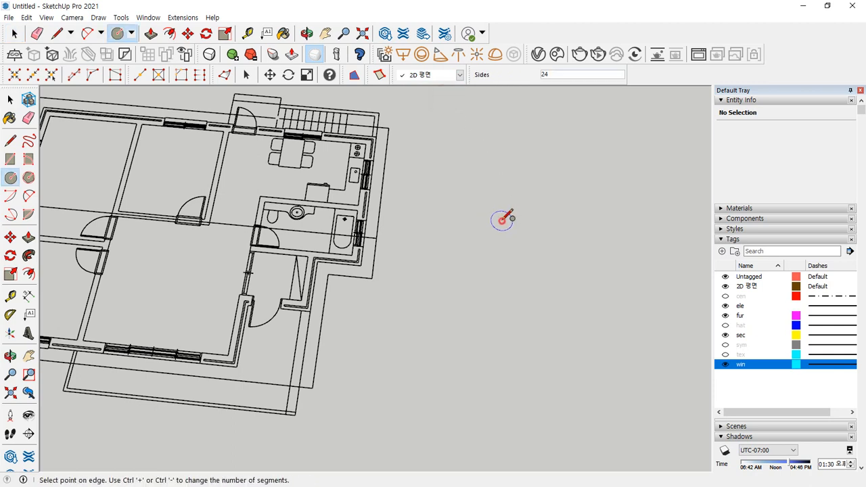
{"action": "left_click", "coordinate": [503, 189]}
{"action": "left_click", "coordinate": [568, 227]}
{"action": "left_click", "coordinate": [569, 193]}
{"action": "left_click", "coordinate": [521, 181]}
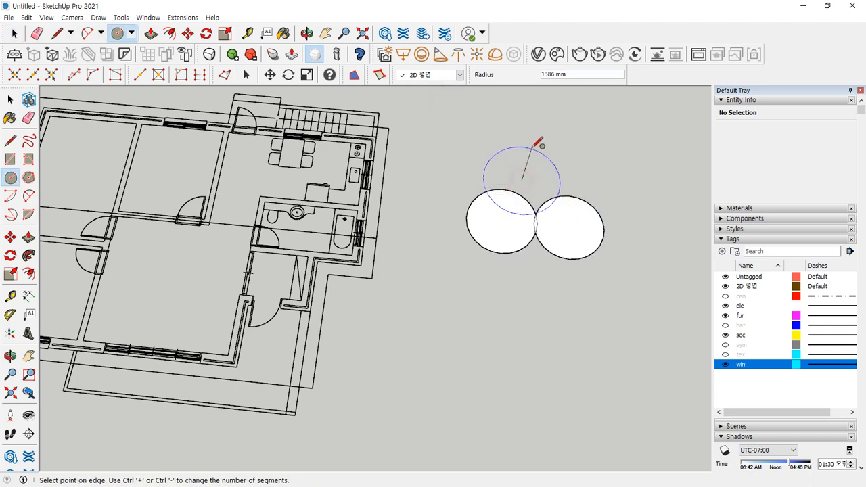
{"action": "left_click", "coordinate": [534, 145]}
{"action": "left_click", "coordinate": [581, 169]}
{"action": "left_click", "coordinate": [586, 147]}
- Select all four test circles and delete them
{"action": "key", "text": "space"}
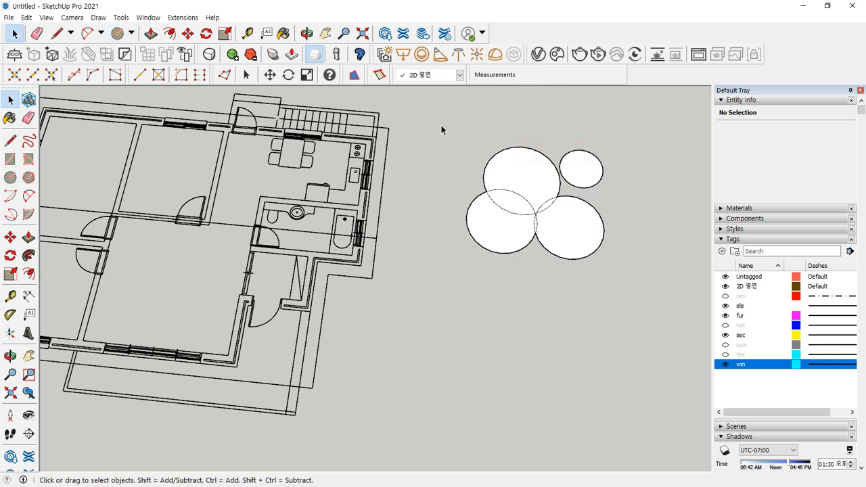
{"action": "left_click_drag", "start_coordinate": [439, 125], "coordinate": [637, 299]}
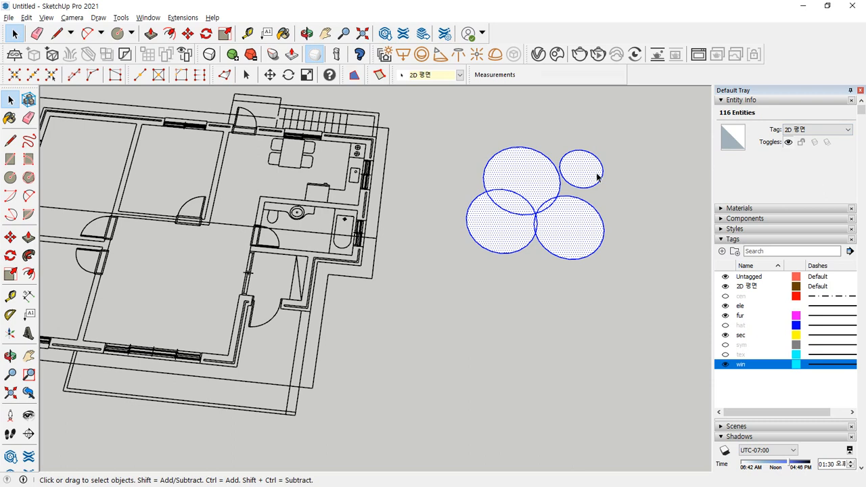
{"action": "key", "text": "Delete"}
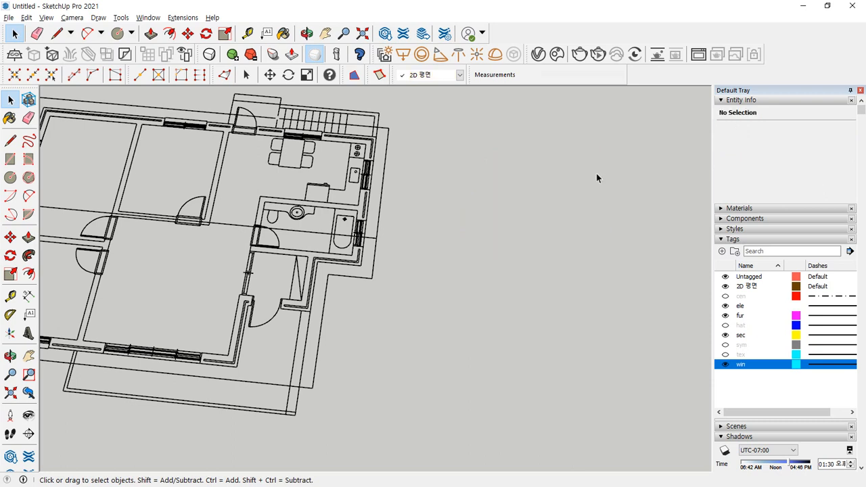
{"action": "scroll", "coordinate": [398, 229], "scroll_direction": "down", "scroll_amount": 2}
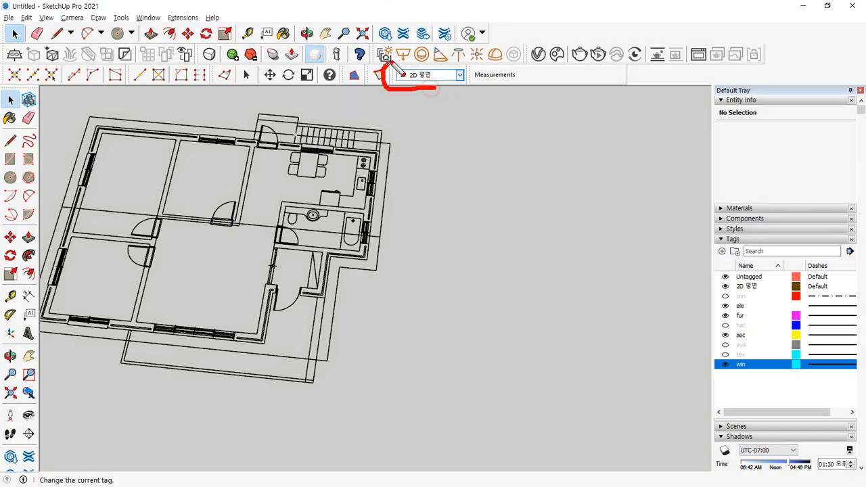
{"action": "mouse_move", "coordinate": [394, 65]}
{"action": "left_mouse_down"}
{"action": "mouse_move", "coordinate": [457, 92]}
{"action": "mouse_move", "coordinate": [420, 96]}
{"action": "left_mouse_up"}
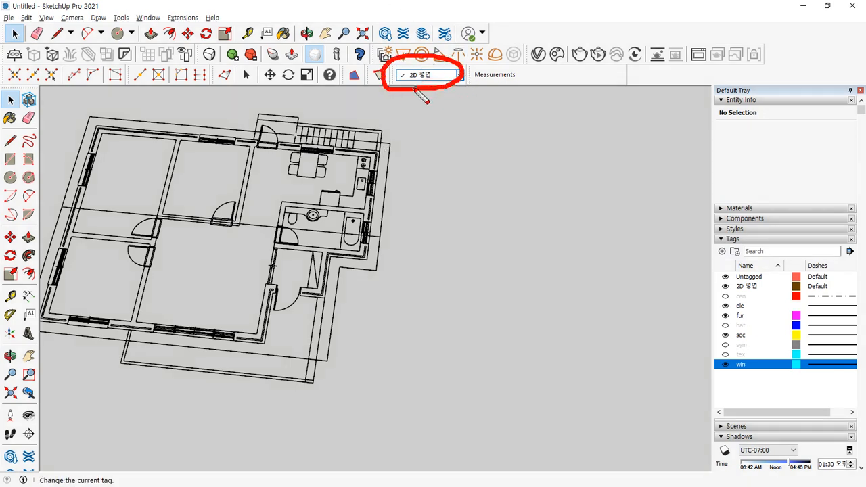
{"action": "mouse_move", "coordinate": [386, 194]}
{"action": "left_mouse_down"}
{"action": "mouse_move", "coordinate": [426, 177]}
{"action": "mouse_move", "coordinate": [406, 107]}
{"action": "mouse_move", "coordinate": [453, 113]}
{"action": "left_mouse_up"}
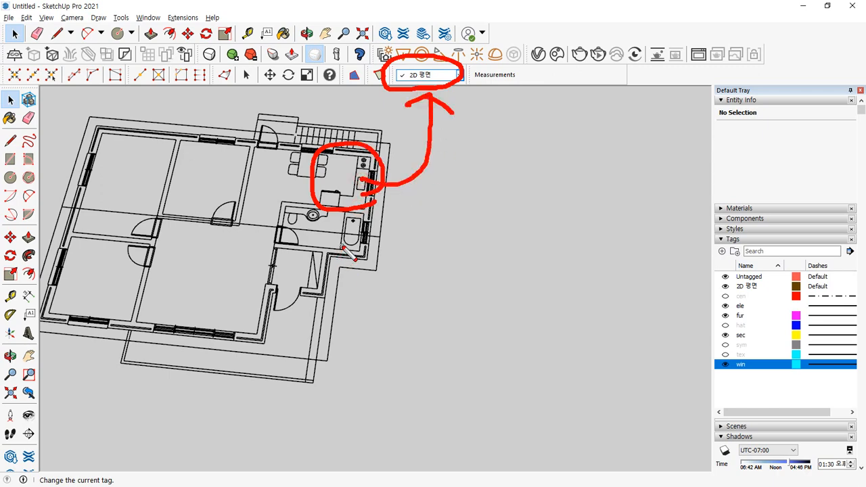
{"action": "key", "text": "Escape"}
{"action": "scroll", "coordinate": [346, 239], "scroll_direction": "down", "scroll_amount": 3}
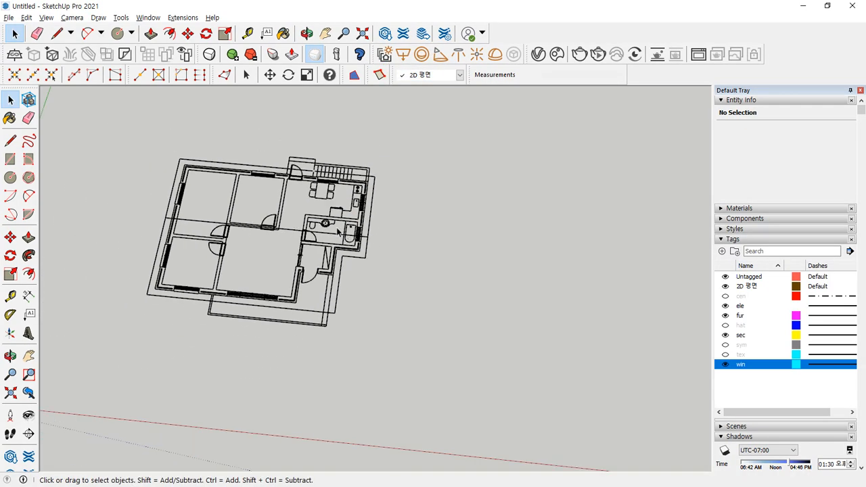
- Recentre the floor plan and make the cen, hat, sym and tex tags visible
{"action": "scroll", "coordinate": [338, 229], "scroll_direction": "up", "scroll_amount": 1}
{"action": "middle_click_drag", "start_coordinate": [342, 219], "coordinate": [434, 211], "text": "shift"}
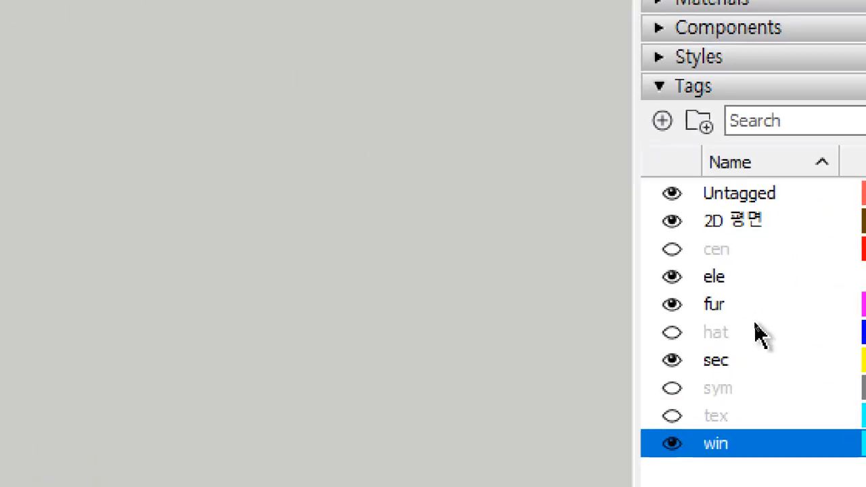
{"action": "left_click", "coordinate": [672, 249]}
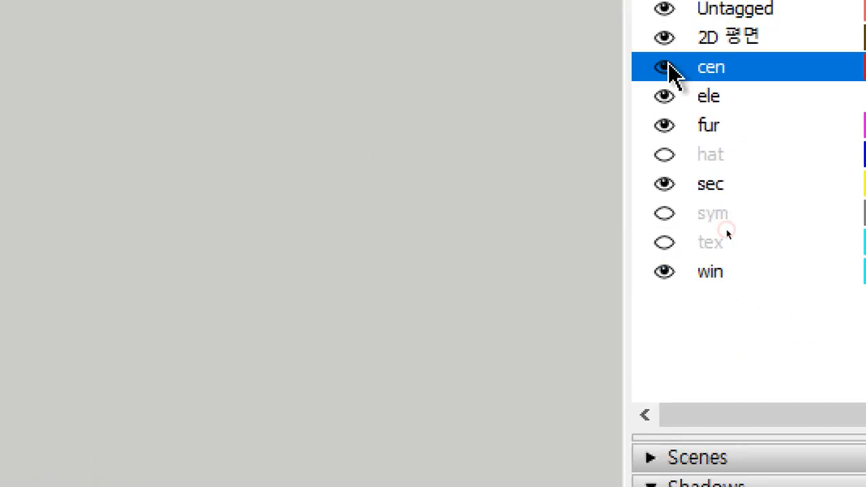
{"action": "left_click", "coordinate": [663, 156]}
{"action": "left_click", "coordinate": [664, 214]}
{"action": "left_click", "coordinate": [664, 242]}
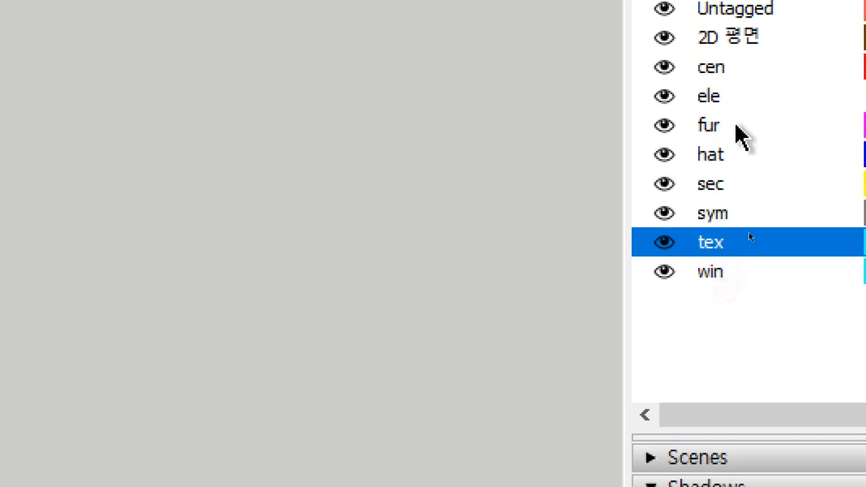
- Delete the cen through win tags, choosing to delete their entities rather than reassign them
{"action": "left_click", "coordinate": [725, 70]}
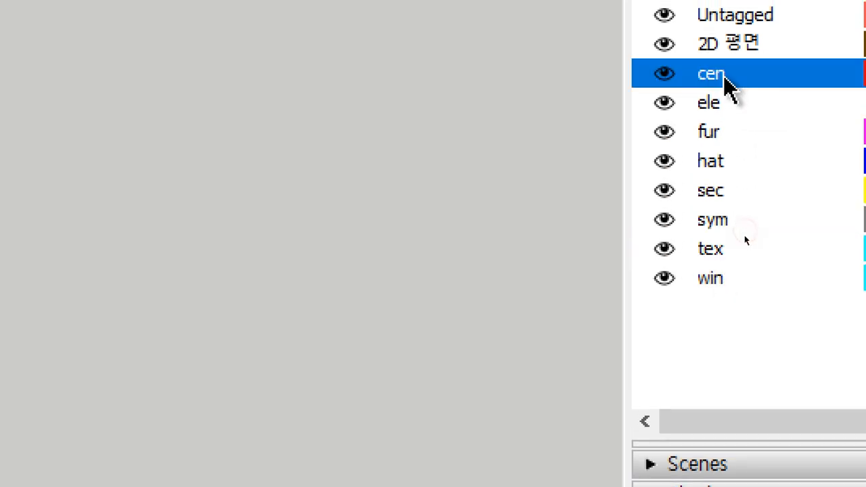
{"action": "left_click", "coordinate": [734, 283], "text": "shift"}
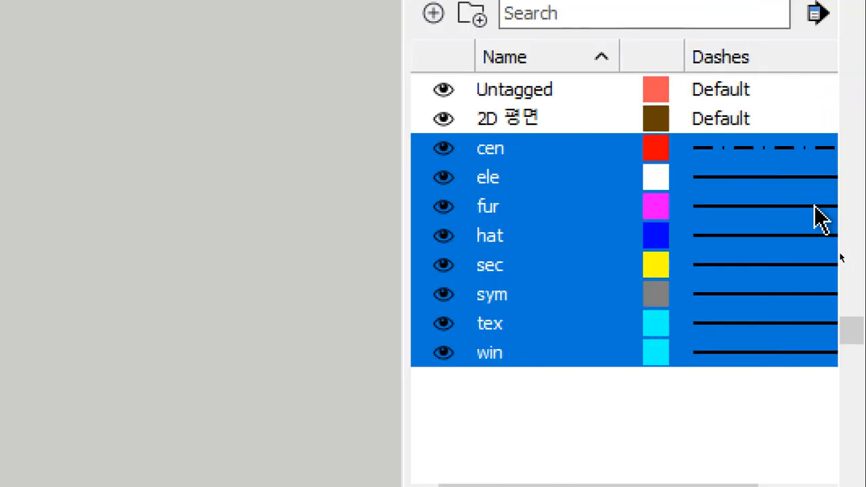
{"action": "right_click", "coordinate": [546, 144]}
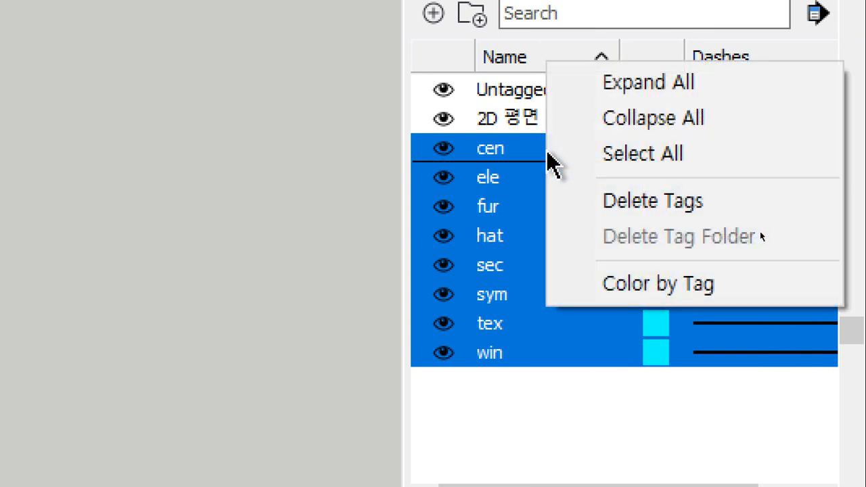
{"action": "left_click", "coordinate": [686, 215]}
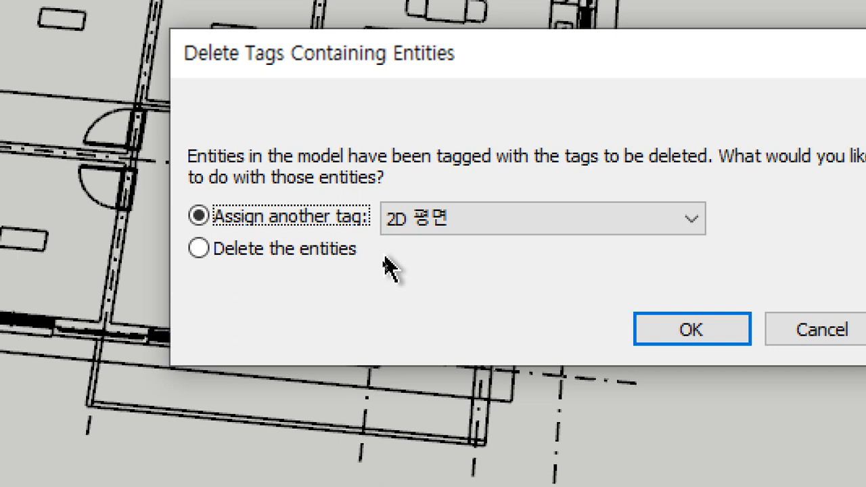
{"action": "left_click", "coordinate": [561, 214]}
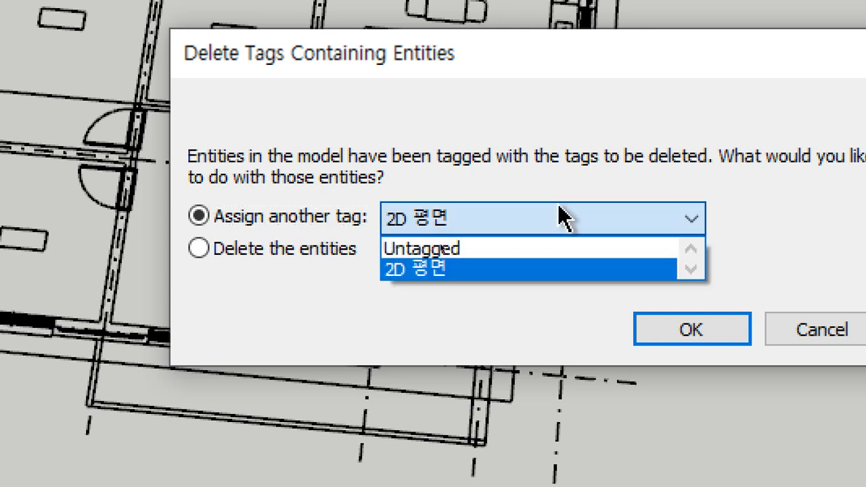
{"action": "left_click", "coordinate": [264, 261]}
{"action": "left_click", "coordinate": [266, 258]}
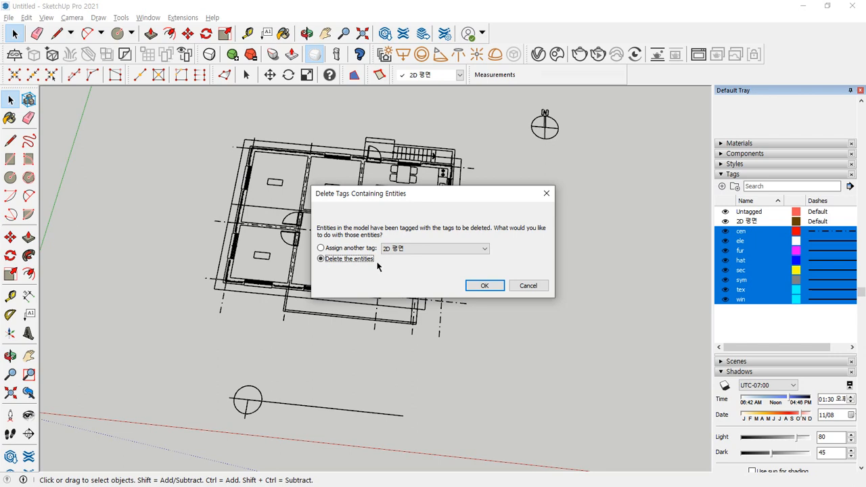
- Confirm deleting the eight DWG tags with their contents, then select Untagged in the tag list
{"action": "left_click", "coordinate": [485, 285]}
{"action": "scroll", "coordinate": [588, 319], "scroll_direction": "down", "scroll_amount": 3}
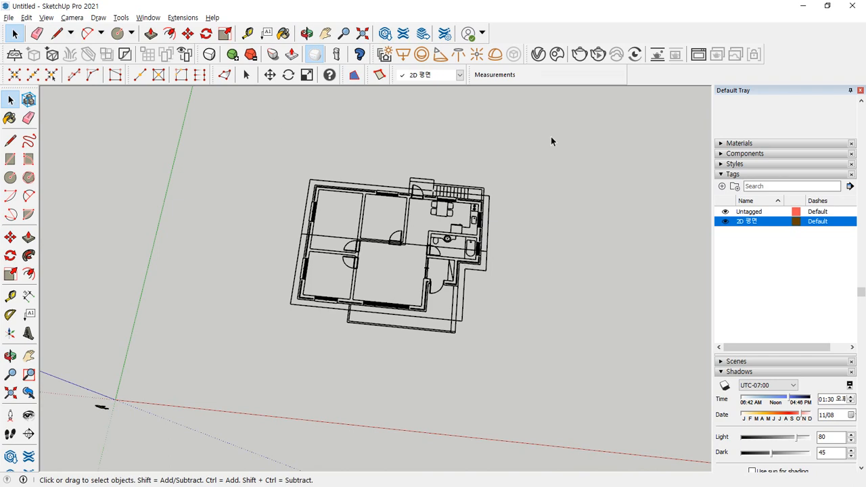
{"action": "scroll", "coordinate": [488, 284], "scroll_direction": "up", "scroll_amount": 2}
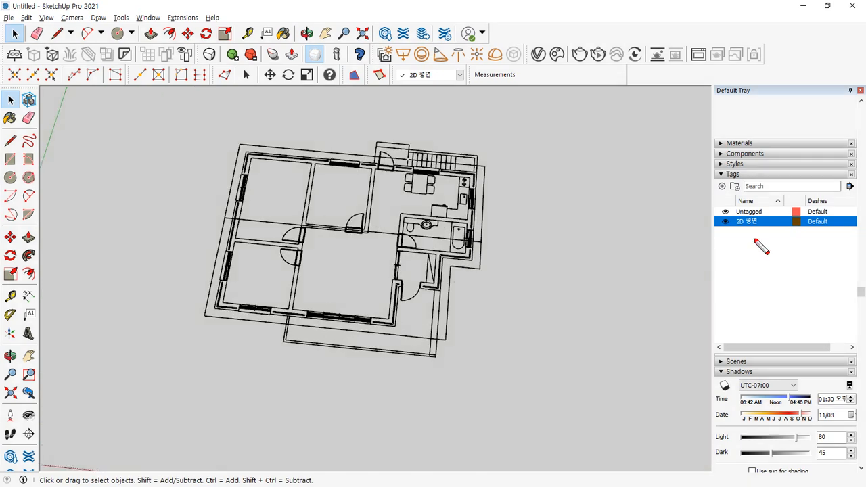
{"action": "mouse_move", "coordinate": [767, 234]}
{"action": "left_mouse_down"}
{"action": "mouse_move", "coordinate": [767, 306]}
{"action": "mouse_move", "coordinate": [778, 306]}
{"action": "left_mouse_up"}
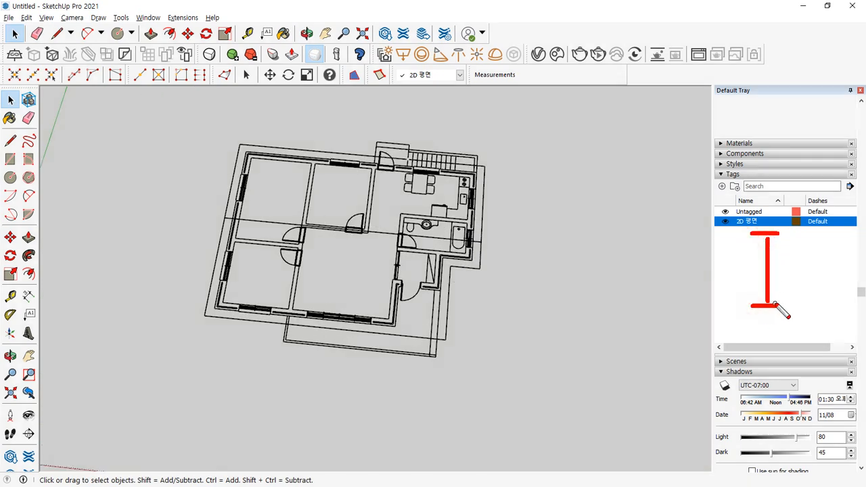
{"action": "mouse_move", "coordinate": [722, 257]}
{"action": "left_mouse_down"}
{"action": "mouse_move", "coordinate": [760, 272]}
{"action": "mouse_move", "coordinate": [742, 285]}
{"action": "left_mouse_up"}
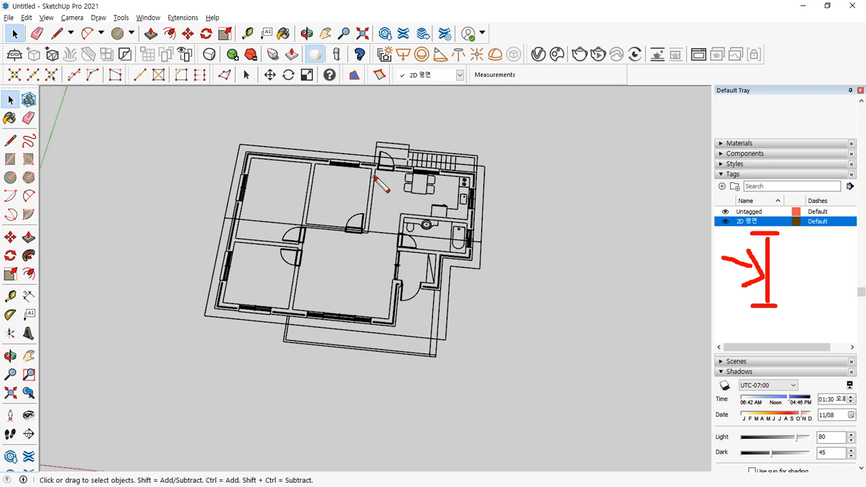
{"action": "key", "text": "Escape"}
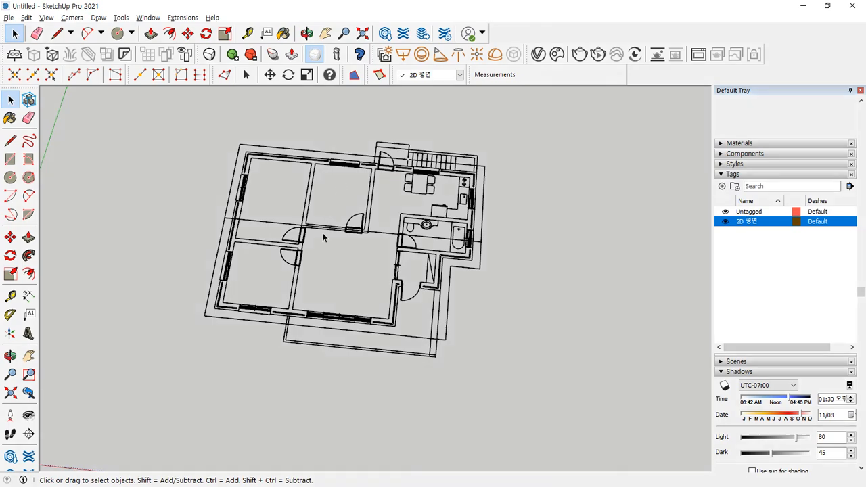
{"action": "middle_click_drag", "start_coordinate": [322, 237], "coordinate": [269, 273]}
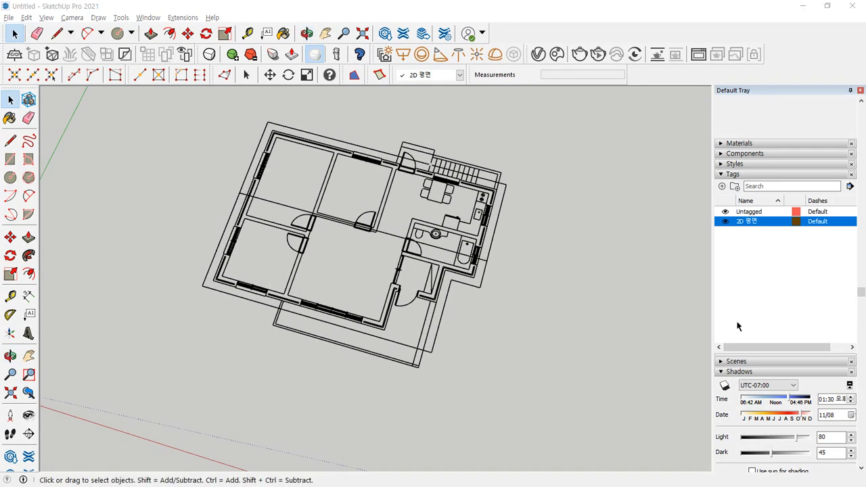
{"action": "left_click", "coordinate": [768, 293]}
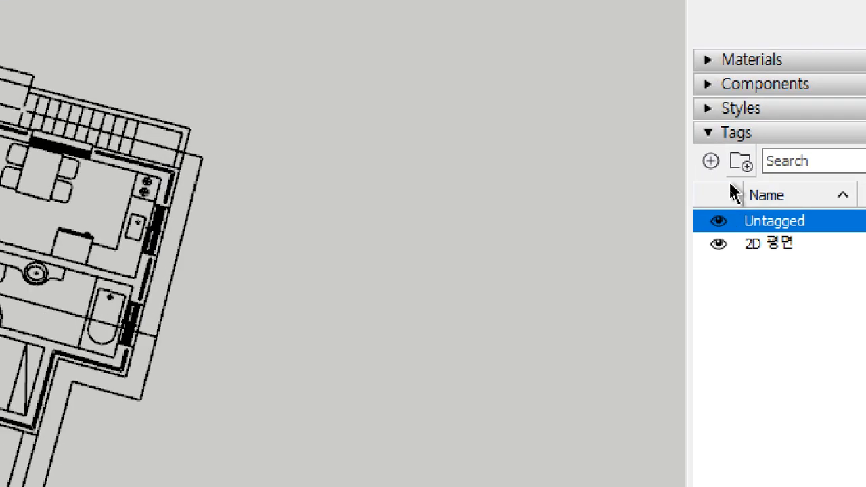
- Add a third tag in the Tags panel named 3D 벽체
{"action": "left_click", "coordinate": [705, 187]}
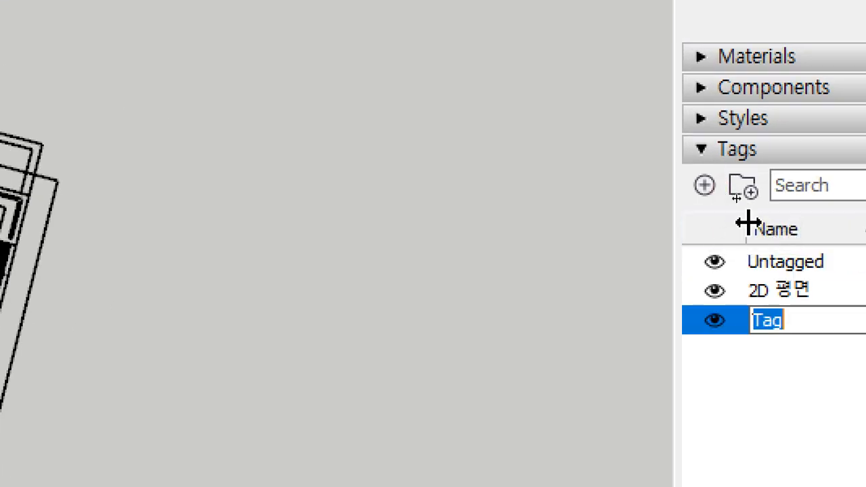
{"action": "type", "text": "3D"}
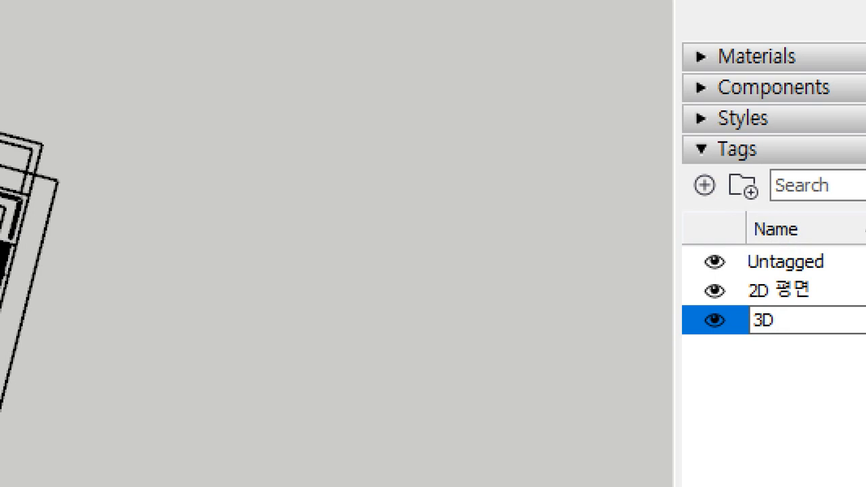
{"action": "type", "text": " ㅂ"}
{"action": "type", "text": "체"}
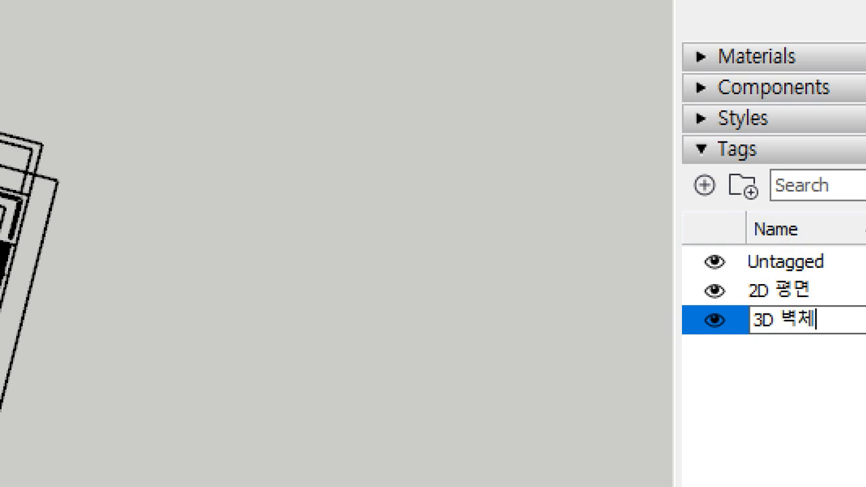
{"action": "key", "text": "Return"}
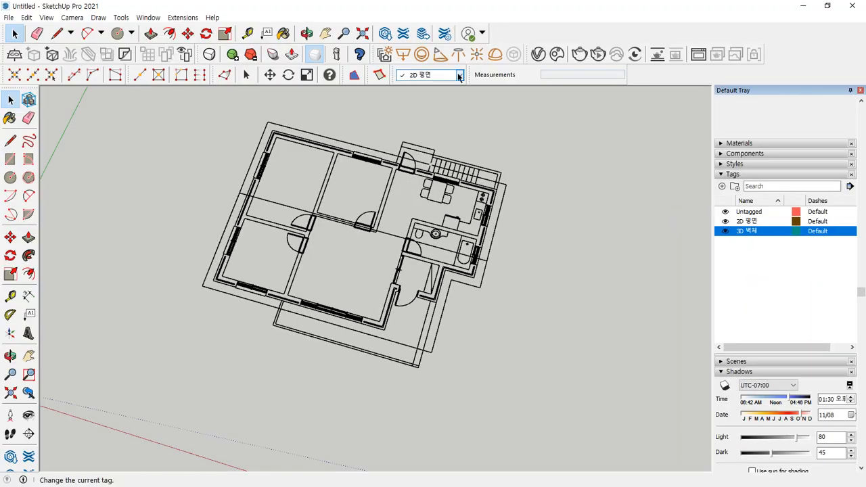
- Set 3D 벽체 as the current tag, then select the imported floor plan group and lock it
{"action": "left_click", "coordinate": [394, 39]}
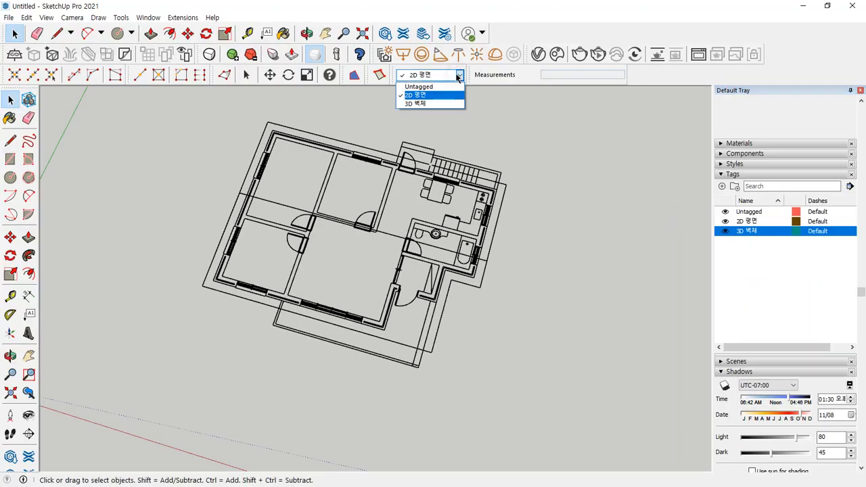
{"action": "left_click", "coordinate": [419, 103]}
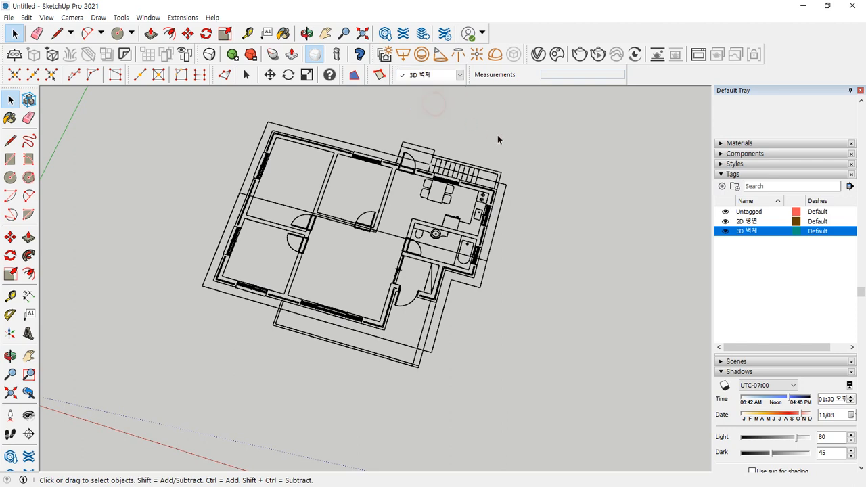
{"action": "left_click_drag", "start_coordinate": [544, 146], "coordinate": [479, 195]}
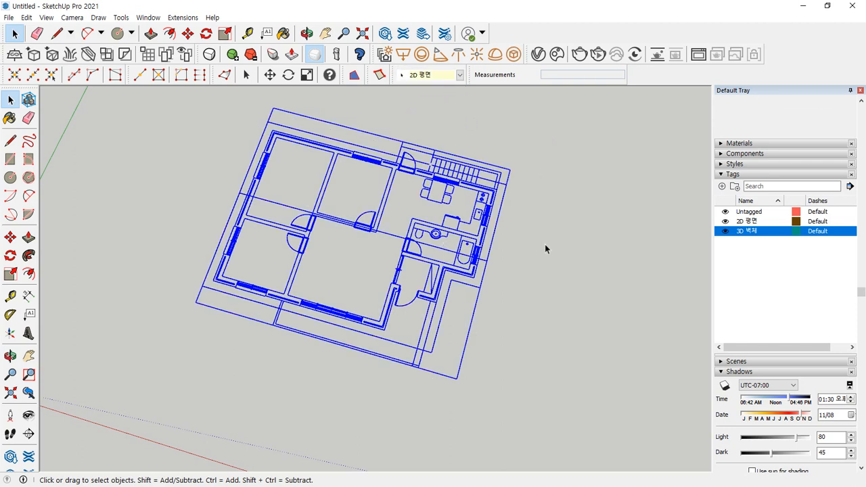
{"action": "left_click", "coordinate": [545, 243]}
{"action": "key", "text": "ctrl+a"}
{"action": "left_click", "coordinate": [551, 234]}
{"action": "left_click_drag", "start_coordinate": [534, 248], "coordinate": [405, 164]}
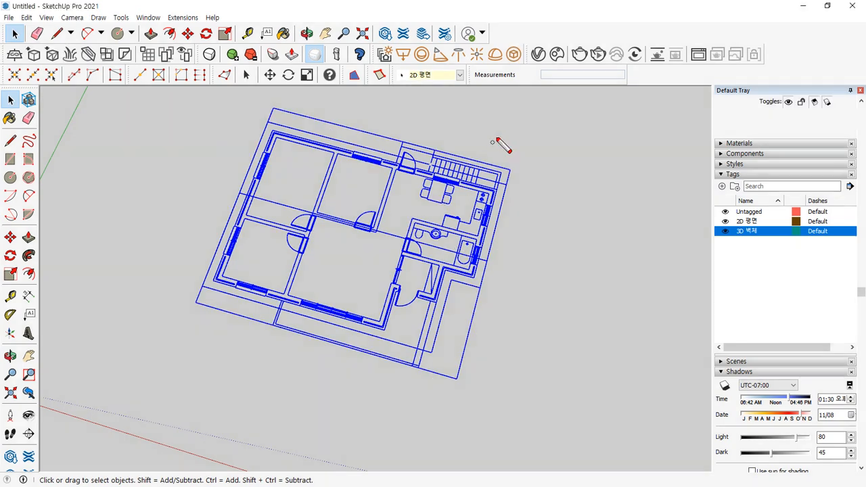
{"action": "left_click_drag", "start_coordinate": [479, 149], "coordinate": [494, 154]}
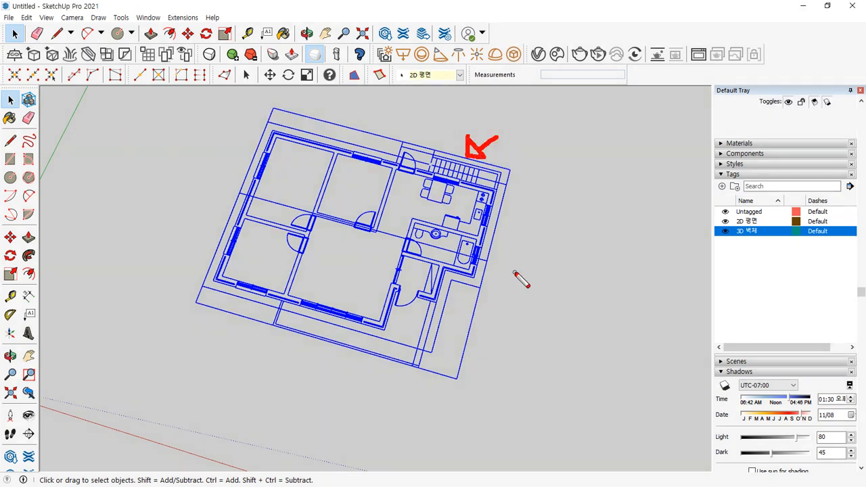
{"action": "right_click", "coordinate": [471, 179]}
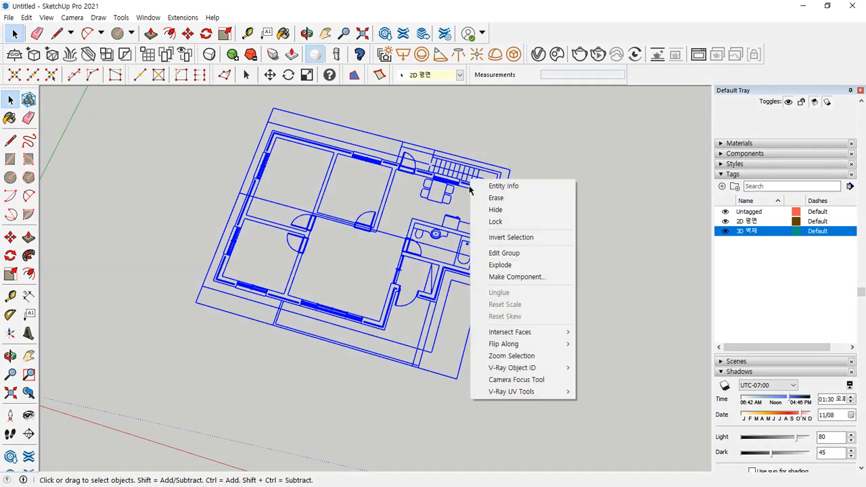
{"action": "left_click", "coordinate": [507, 221]}
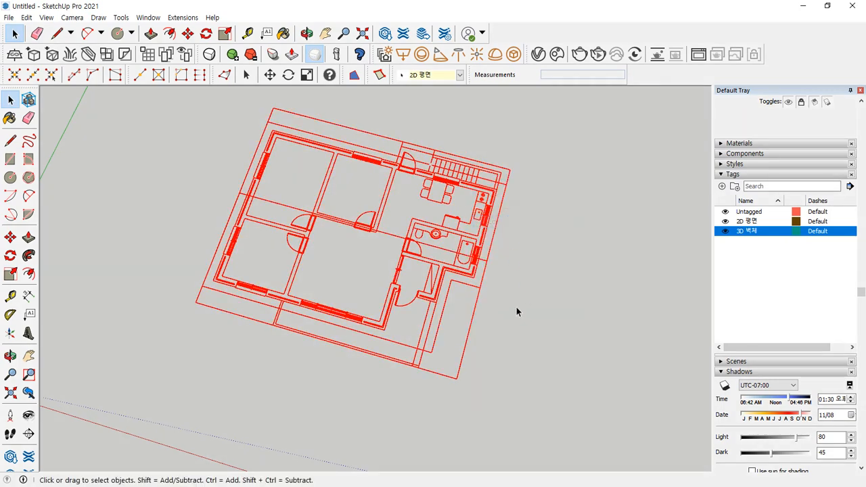
{"action": "left_click", "coordinate": [534, 332]}
{"action": "left_click", "coordinate": [249, 241]}
- Zoom into the lower-right wall corner and annotate its wall lines with thickness 200 and 450
{"action": "left_click", "coordinate": [553, 311]}
{"action": "scroll", "coordinate": [427, 353], "scroll_direction": "up", "scroll_amount": 6}
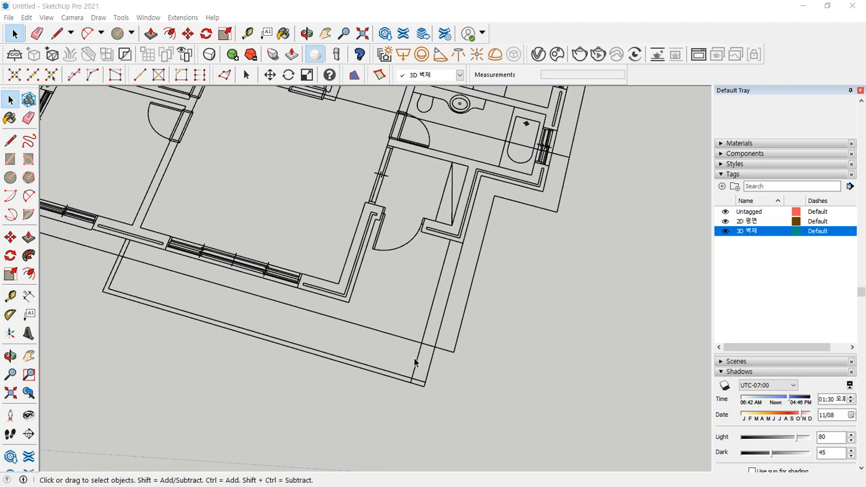
{"action": "mouse_move", "coordinate": [447, 385]}
{"action": "left_mouse_down"}
{"action": "mouse_move", "coordinate": [406, 345]}
{"action": "mouse_move", "coordinate": [441, 377]}
{"action": "left_mouse_up"}
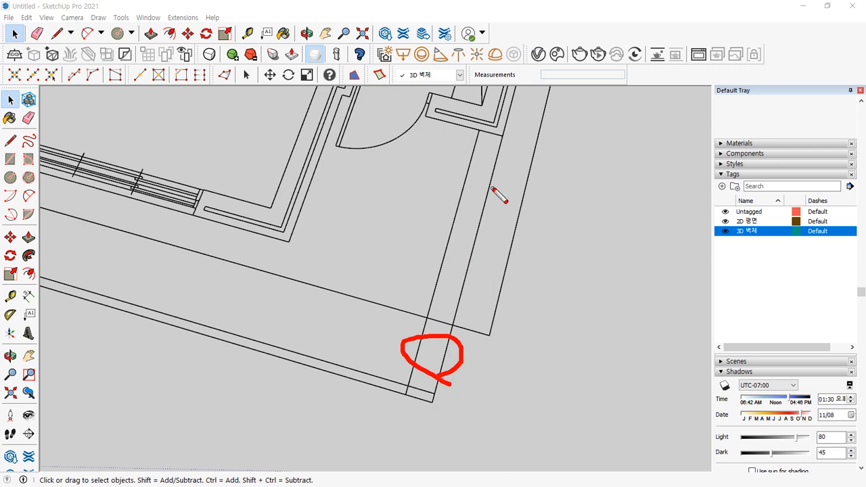
{"action": "left_click_drag", "start_coordinate": [491, 187], "coordinate": [478, 246]}
{"action": "left_click_drag", "start_coordinate": [468, 173], "coordinate": [447, 212]}
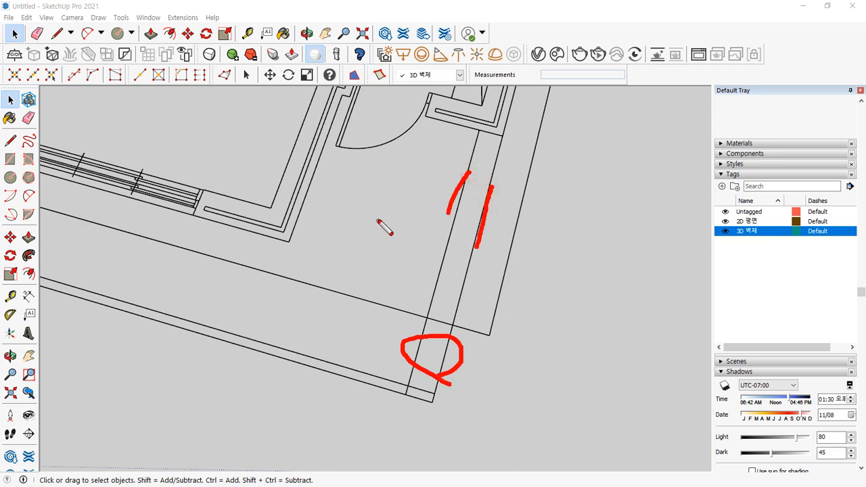
{"action": "left_click_drag", "start_coordinate": [333, 212], "coordinate": [352, 238]}
{"action": "left_click_drag", "start_coordinate": [358, 208], "coordinate": [380, 200]}
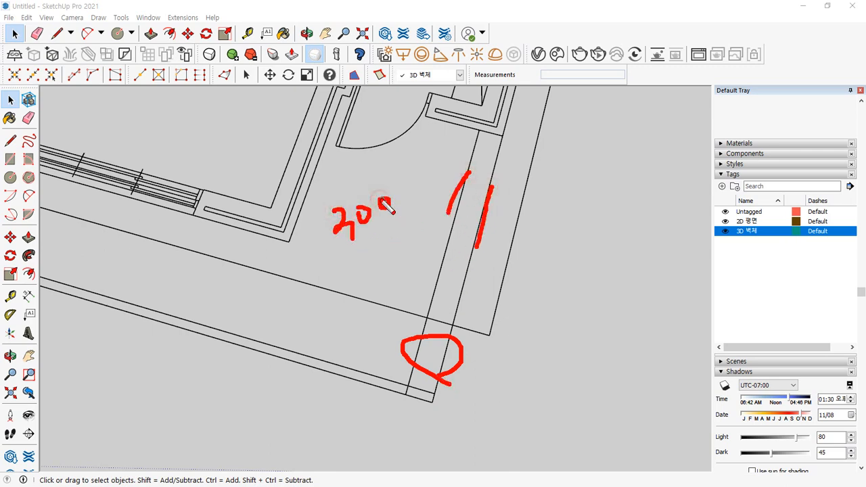
{"action": "mouse_move", "coordinate": [174, 101]}
{"action": "left_mouse_down"}
{"action": "mouse_move", "coordinate": [187, 126]}
{"action": "mouse_move", "coordinate": [177, 142]}
{"action": "mouse_move", "coordinate": [211, 119]}
{"action": "left_mouse_up"}
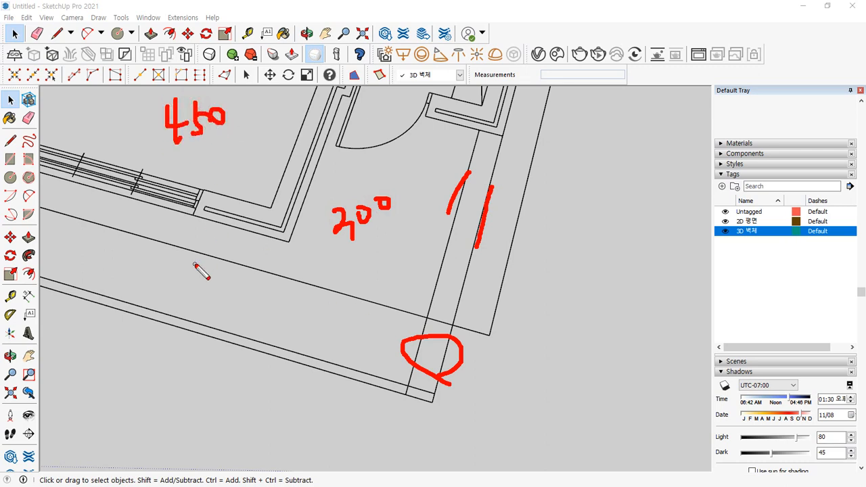
{"action": "key", "text": "Escape"}
- Pan across the plan and mark the outer and inner lines of the corridor wall
{"action": "scroll", "coordinate": [348, 151], "scroll_direction": "down", "scroll_amount": 3}
{"action": "middle_click_drag", "start_coordinate": [348, 138], "coordinate": [422, 275], "text": "shift"}
{"action": "scroll", "coordinate": [422, 275], "scroll_direction": "down", "scroll_amount": 2}
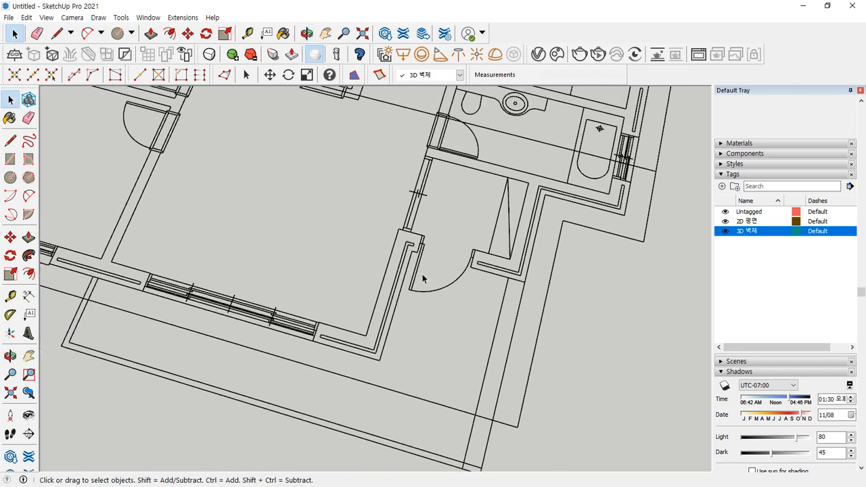
{"action": "key", "text": "ctrl+2"}
{"action": "left_click_drag", "start_coordinate": [512, 297], "coordinate": [504, 344]}
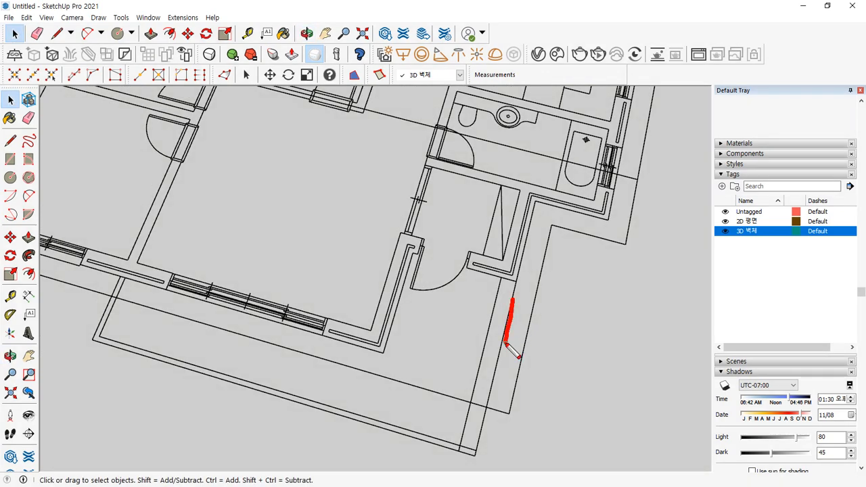
{"action": "left_click_drag", "start_coordinate": [498, 287], "coordinate": [487, 320]}
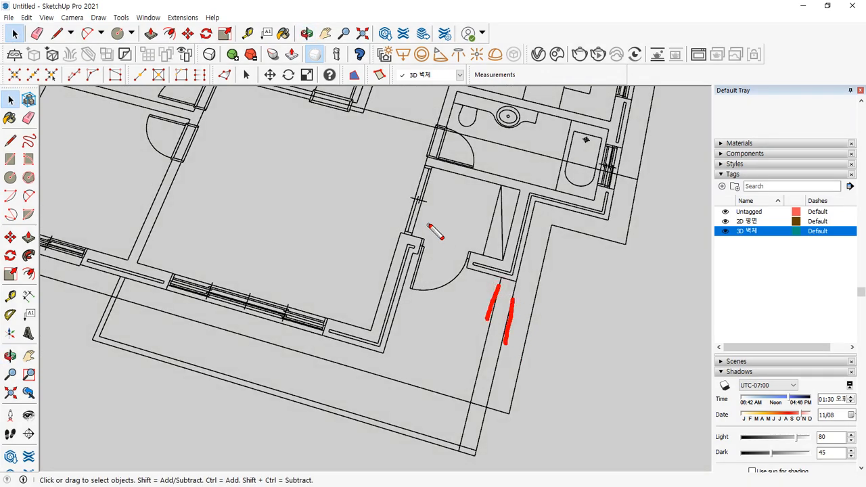
{"action": "left_click_drag", "start_coordinate": [353, 184], "coordinate": [348, 200]}
{"action": "key", "text": "Escape"}
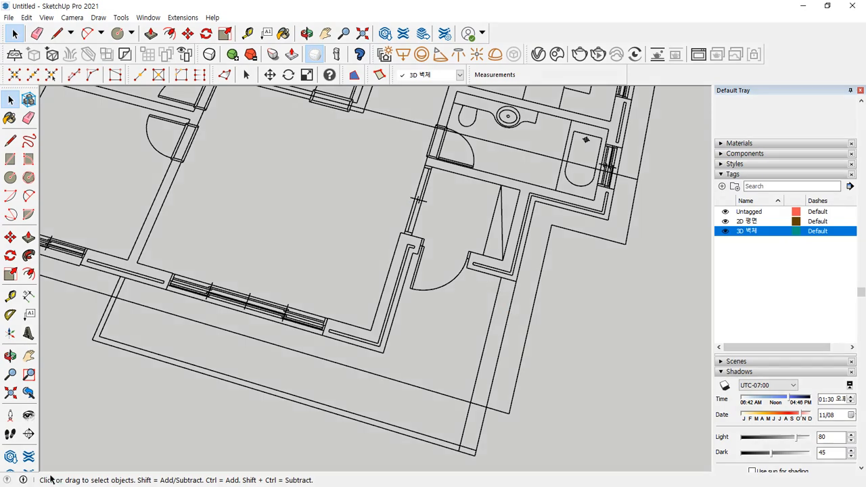
- Bring the floor plan back into view and orbit to a near top-down view
{"action": "scroll", "coordinate": [134, 378], "scroll_direction": "down", "scroll_amount": 2}
{"action": "middle_click_drag", "start_coordinate": [349, 277], "coordinate": [488, 292], "text": "shift"}
{"action": "scroll", "coordinate": [330, 319], "scroll_direction": "down", "scroll_amount": 1}
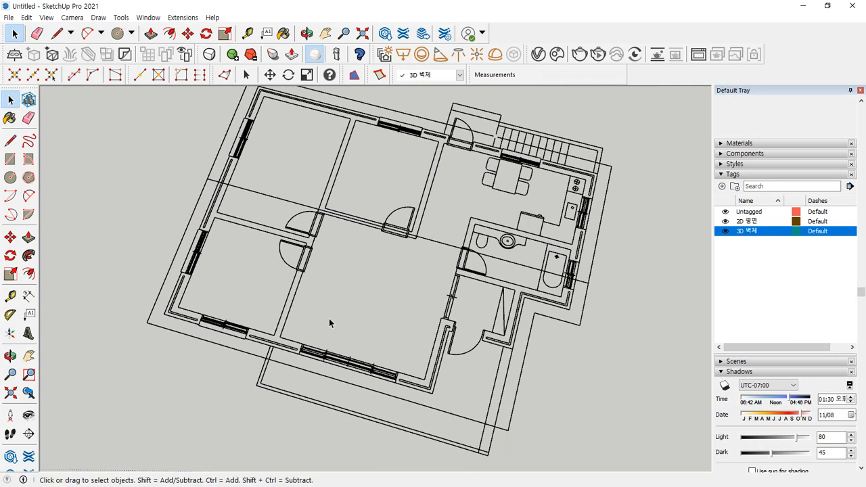
{"action": "middle_click_drag", "start_coordinate": [329, 317], "coordinate": [377, 293]}
- Draw a rectangle face covering the lower-left room's floor
{"action": "key", "text": "r"}
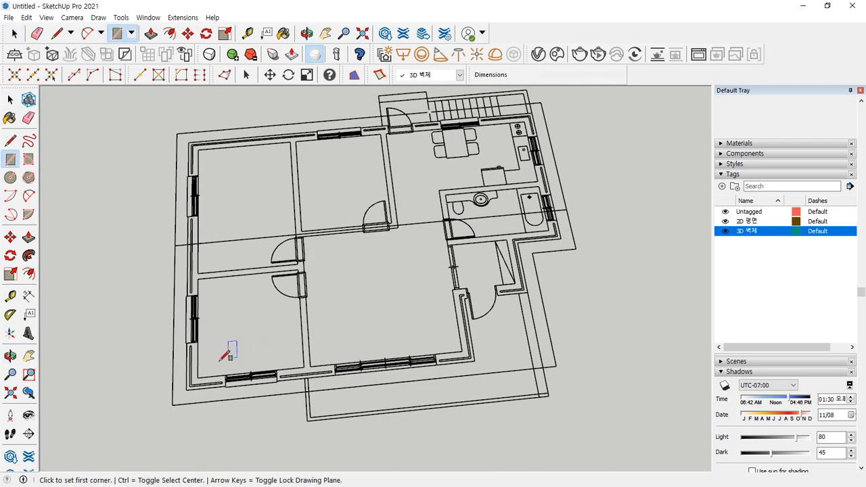
{"action": "left_click", "coordinate": [199, 369]}
{"action": "scroll", "coordinate": [277, 270], "scroll_direction": "up", "scroll_amount": 3}
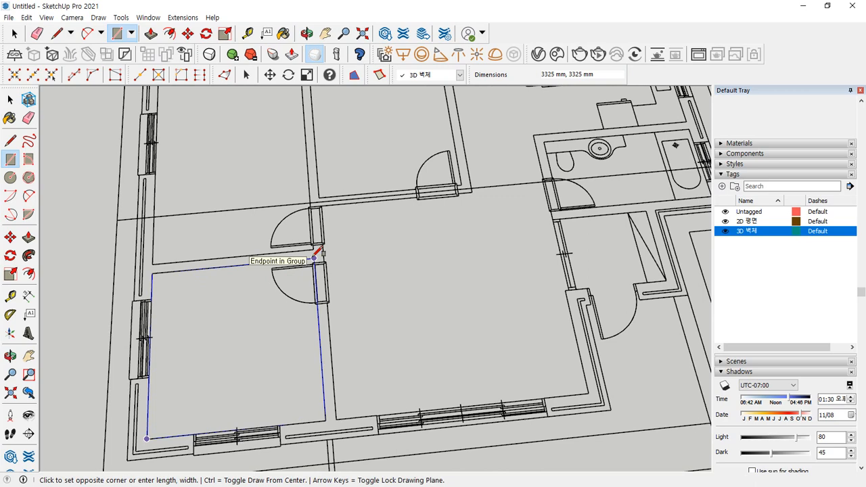
{"action": "left_click", "coordinate": [314, 258]}
- Draw rectangle faces over the room's left wall strip and bottom wall strip
{"action": "scroll", "coordinate": [332, 323], "scroll_direction": "up", "scroll_amount": 1}
{"action": "scroll", "coordinate": [308, 448], "scroll_direction": "up", "scroll_amount": 1}
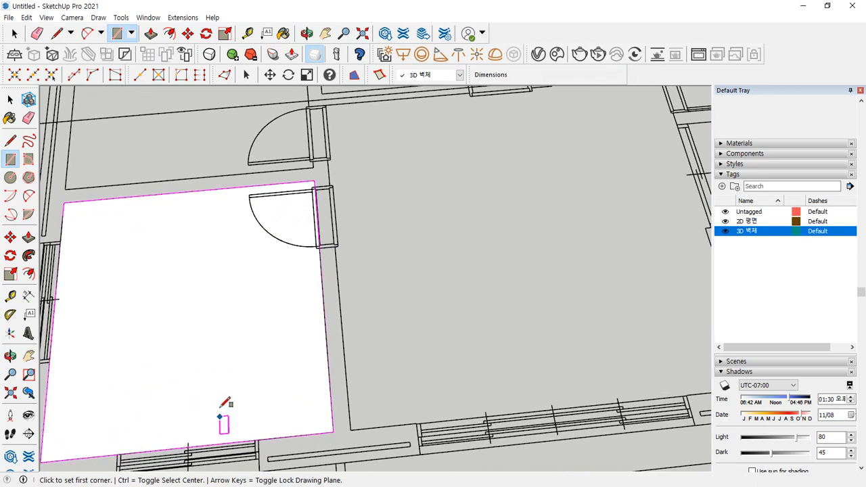
{"action": "middle_click_drag", "start_coordinate": [221, 413], "coordinate": [433, 272], "text": "shift"}
{"action": "scroll", "coordinate": [203, 192], "scroll_direction": "up", "scroll_amount": 2}
{"action": "left_click", "coordinate": [244, 236]}
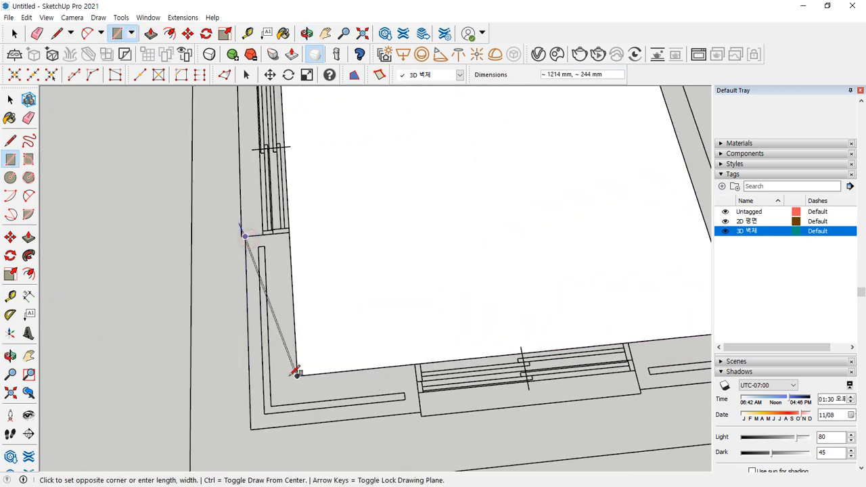
{"action": "left_click", "coordinate": [297, 375]}
{"action": "left_click", "coordinate": [250, 379]}
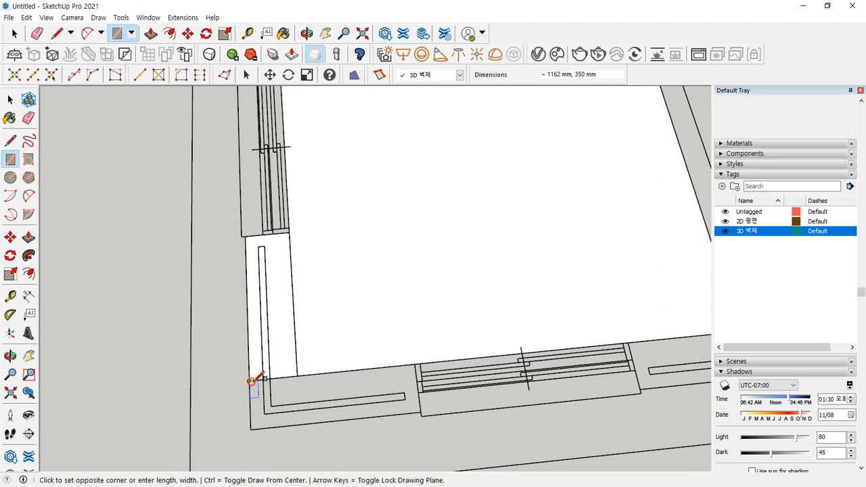
{"action": "left_click", "coordinate": [421, 413]}
- Erase the seam between the two wall strips, merging them into one L-shaped face
{"action": "scroll", "coordinate": [223, 362], "scroll_direction": "up", "scroll_amount": 2}
{"action": "mouse_move", "coordinate": [322, 217]}
{"action": "left_mouse_down"}
{"action": "mouse_move", "coordinate": [395, 408]}
{"action": "mouse_move", "coordinate": [509, 400]}
{"action": "left_mouse_up"}
{"action": "left_click_drag", "start_coordinate": [364, 382], "coordinate": [265, 392]}
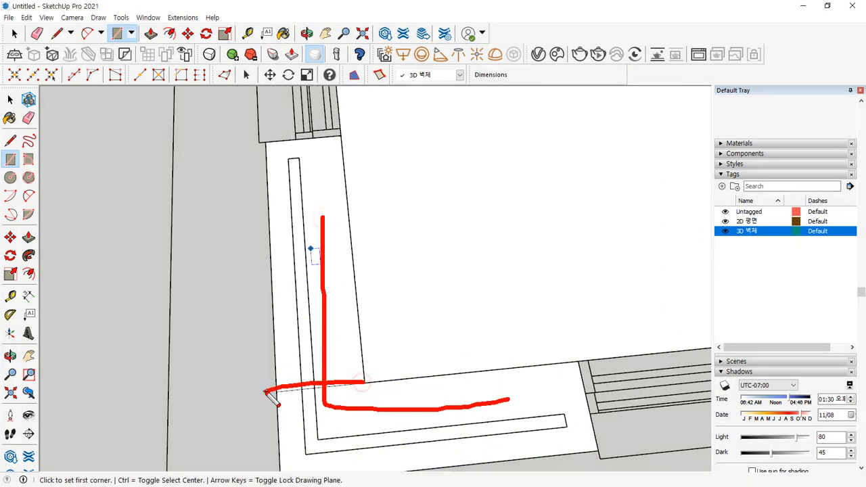
{"action": "key", "text": "Escape"}
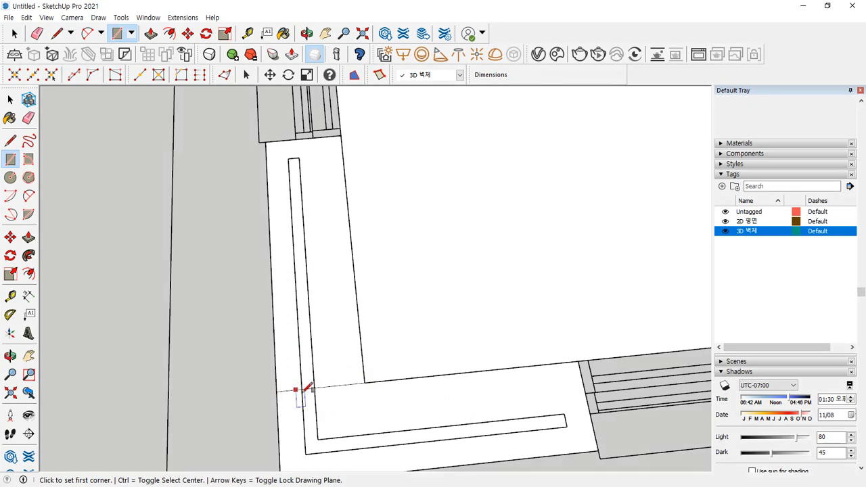
{"action": "key", "text": "e"}
{"action": "left_click", "coordinate": [345, 385]}
{"action": "key", "text": "space"}
{"action": "left_click", "coordinate": [322, 428]}
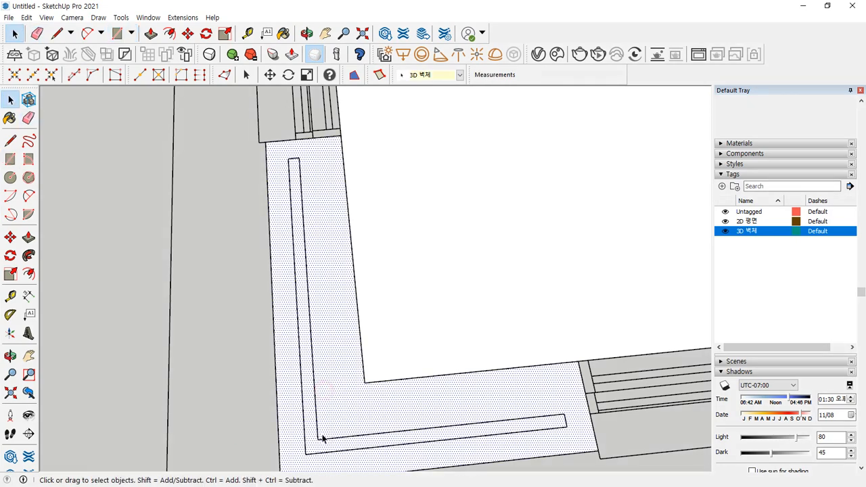
{"action": "mouse_move", "coordinate": [323, 433]}
{"action": "middle_mouse_down"}
{"action": "mouse_move", "coordinate": [326, 407]}
{"action": "mouse_move", "coordinate": [211, 276]}
{"action": "middle_mouse_up"}
- Pan along the bottom wall and begin a 1600 × 350 mm rectangle at its outer corner
{"action": "scroll", "coordinate": [216, 278], "scroll_direction": "up", "scroll_amount": 1}
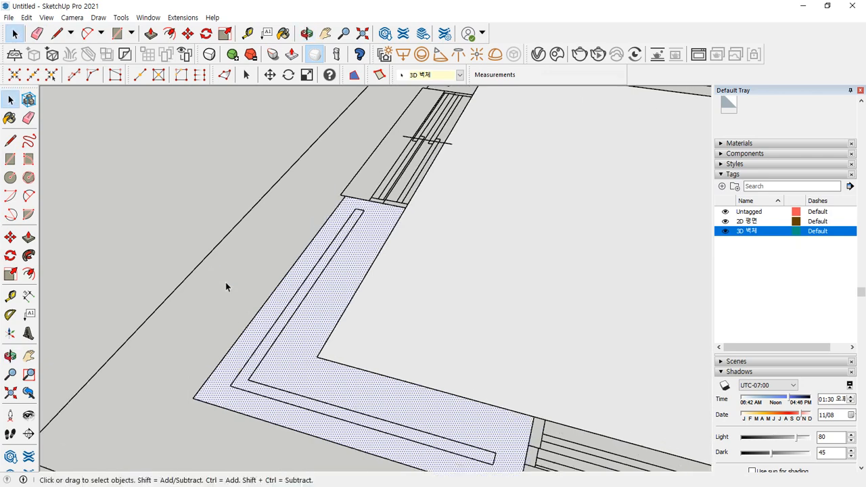
{"action": "scroll", "coordinate": [357, 306], "scroll_direction": "down", "scroll_amount": 4}
{"action": "middle_click_drag", "start_coordinate": [525, 357], "coordinate": [196, 258], "text": "shift"}
{"action": "middle_click_drag", "start_coordinate": [320, 334], "coordinate": [386, 356], "text": "shift"}
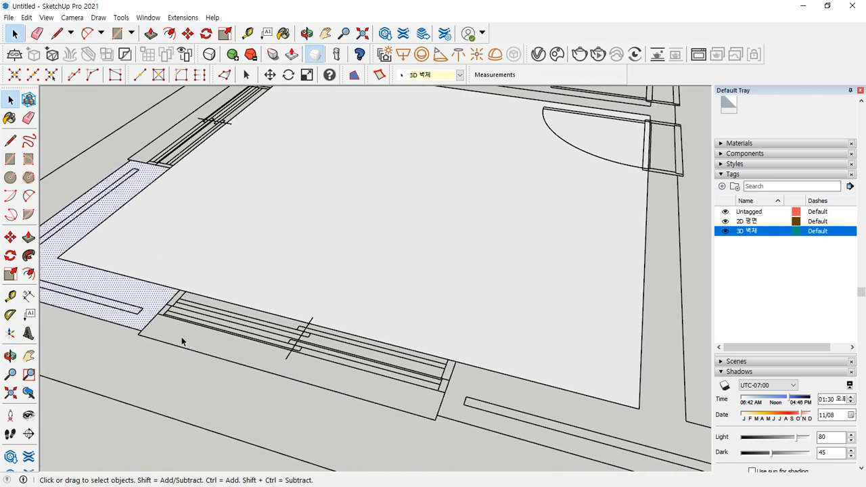
{"action": "left_click_drag", "start_coordinate": [131, 290], "coordinate": [152, 277]}
{"action": "left_click_drag", "start_coordinate": [286, 340], "coordinate": [313, 346]}
{"action": "mouse_move", "coordinate": [499, 387]}
{"action": "left_mouse_down"}
{"action": "mouse_move", "coordinate": [512, 397]}
{"action": "mouse_move", "coordinate": [532, 387]}
{"action": "left_mouse_up"}
{"action": "key", "text": "Escape"}
{"action": "key", "text": "r"}
{"action": "left_click", "coordinate": [140, 331]}
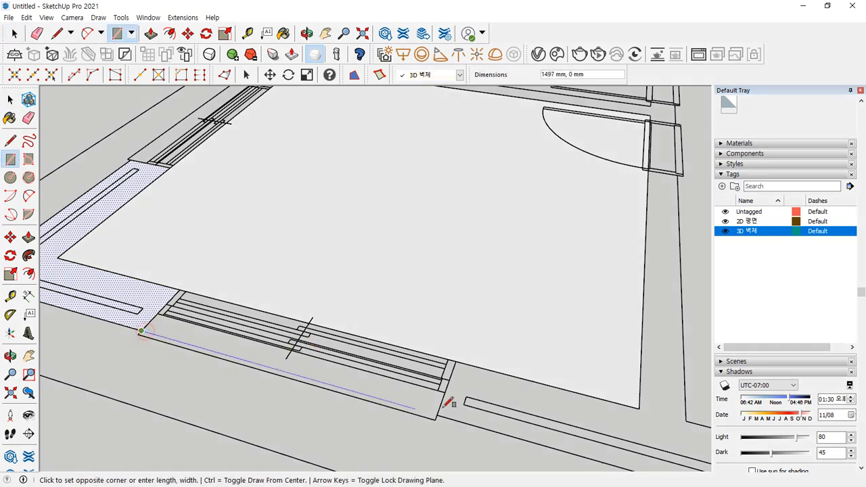
- Complete the rectangle face over the bottom wall strip beneath the window
{"action": "left_click", "coordinate": [455, 362]}
{"action": "middle_click_drag", "start_coordinate": [226, 374], "coordinate": [209, 379]}
{"action": "scroll", "coordinate": [203, 376], "scroll_direction": "up", "scroll_amount": 4}
{"action": "key", "text": "ctrl+alt+d"}
{"action": "left_click_drag", "start_coordinate": [71, 276], "coordinate": [217, 332]}
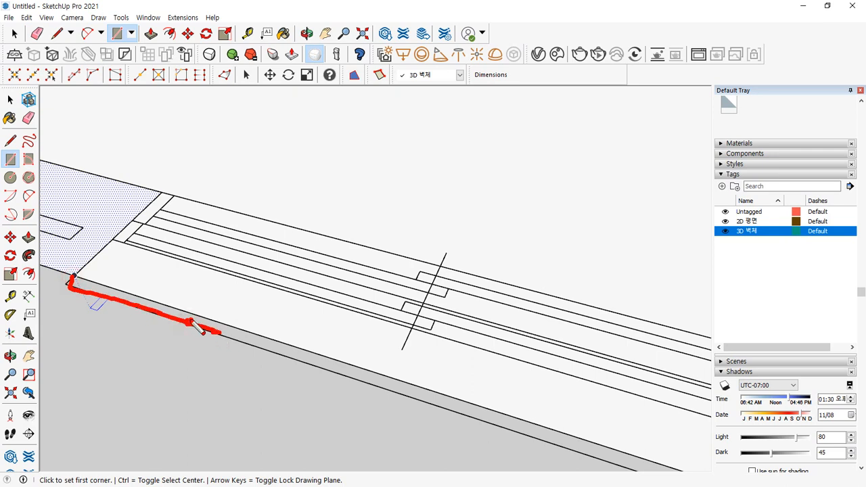
- Work on edges near the window strip with the Eraser, then pan further along the bottom wall
{"action": "key", "text": "e"}
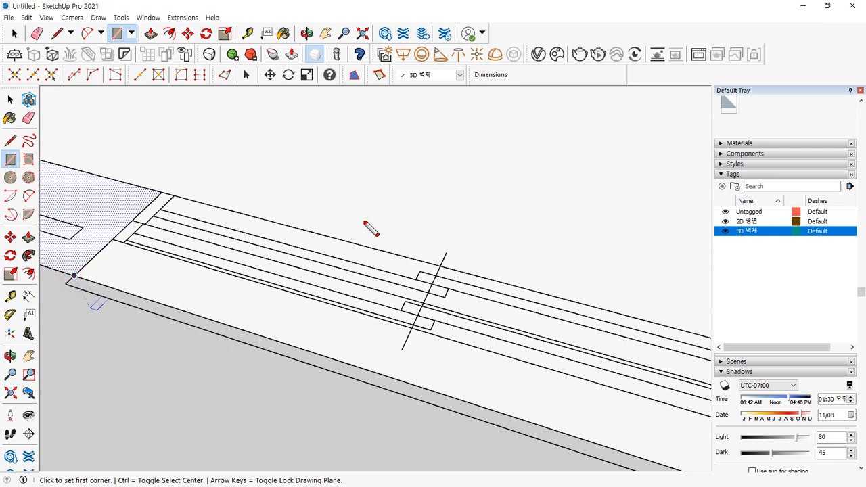
{"action": "left_click_drag", "start_coordinate": [427, 168], "coordinate": [427, 346]}
{"action": "mouse_move", "coordinate": [479, 146]}
{"action": "left_mouse_down"}
{"action": "mouse_move", "coordinate": [409, 178]}
{"action": "mouse_move", "coordinate": [410, 149]}
{"action": "mouse_move", "coordinate": [428, 346]}
{"action": "left_mouse_up"}
{"action": "key", "text": "e"}
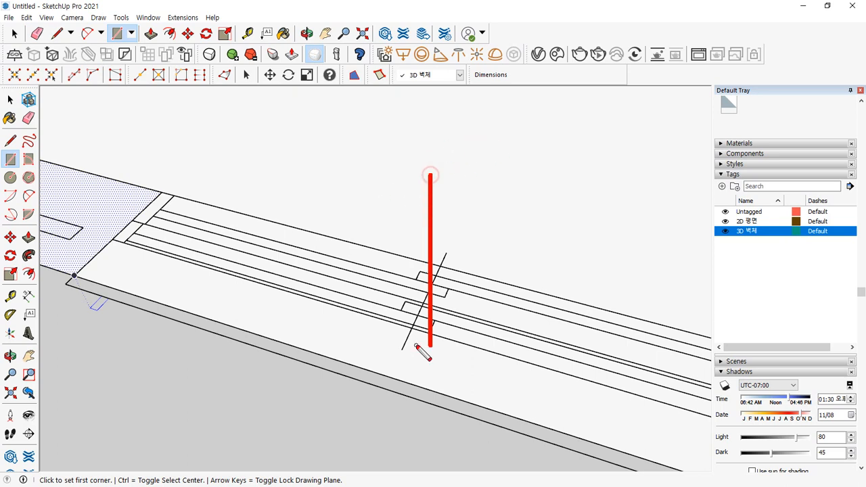
{"action": "mouse_move", "coordinate": [476, 146]}
{"action": "left_mouse_down"}
{"action": "mouse_move", "coordinate": [418, 181]}
{"action": "mouse_move", "coordinate": [465, 130]}
{"action": "mouse_move", "coordinate": [476, 142]}
{"action": "left_mouse_up"}
{"action": "mouse_move", "coordinate": [421, 75]}
{"action": "left_mouse_down"}
{"action": "mouse_move", "coordinate": [378, 170]}
{"action": "mouse_move", "coordinate": [368, 155]}
{"action": "mouse_move", "coordinate": [409, 157]}
{"action": "left_mouse_up"}
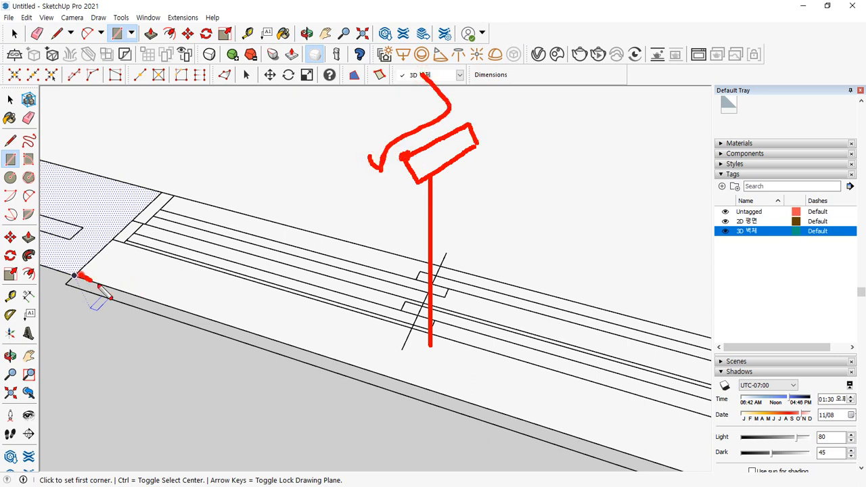
{"action": "key", "text": "ctrl+shift+6"}
{"action": "scroll", "coordinate": [310, 346], "scroll_direction": "down", "scroll_amount": 5}
{"action": "middle_click_drag", "start_coordinate": [495, 356], "coordinate": [265, 261], "text": "shift"}
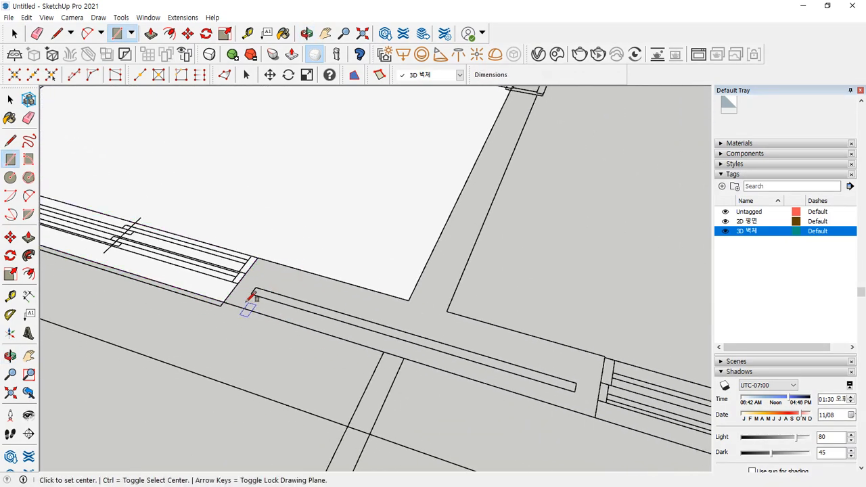
- Trace the next bottom wall section and the wall strip up to the door jamb with rectangles
{"action": "left_click", "coordinate": [223, 302]}
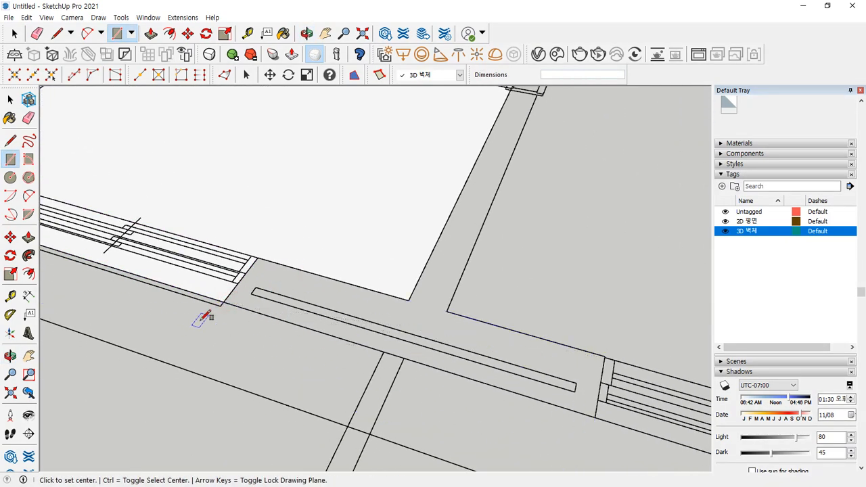
{"action": "left_click", "coordinate": [223, 302]}
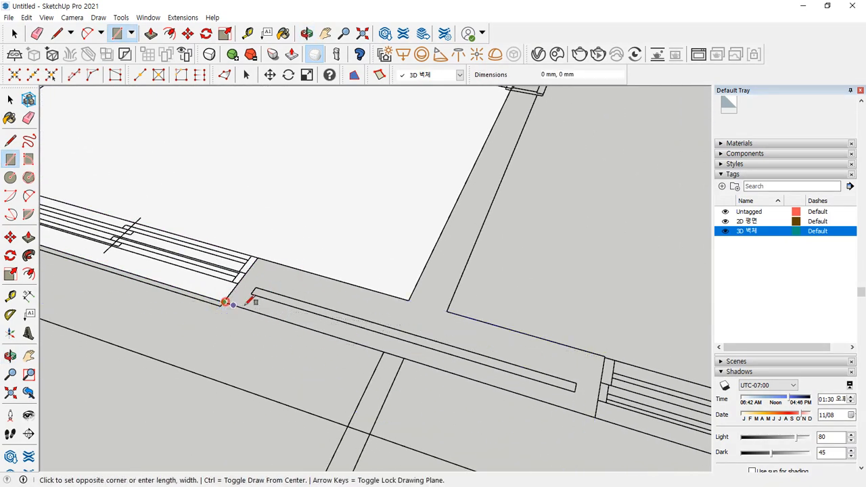
{"action": "left_click", "coordinate": [605, 357]}
{"action": "left_click", "coordinate": [410, 299]}
{"action": "scroll", "coordinate": [412, 297], "scroll_direction": "down", "scroll_amount": 2}
{"action": "middle_click_drag", "start_coordinate": [482, 172], "coordinate": [409, 306], "text": "shift"}
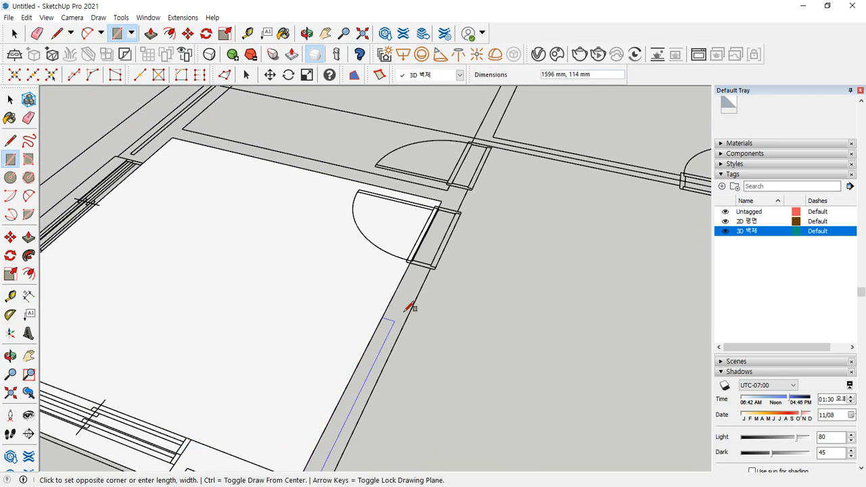
{"action": "scroll", "coordinate": [421, 271], "scroll_direction": "up", "scroll_amount": 5}
{"action": "left_click", "coordinate": [461, 241]}
{"action": "scroll", "coordinate": [417, 318], "scroll_direction": "down", "scroll_amount": 1}
{"action": "scroll", "coordinate": [293, 409], "scroll_direction": "down", "scroll_amount": 3}
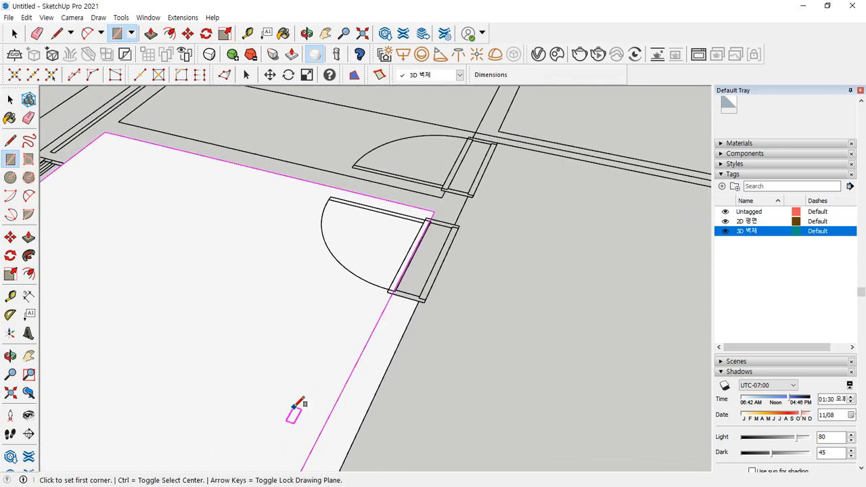
{"action": "scroll", "coordinate": [348, 271], "scroll_direction": "up", "scroll_amount": 4}
- Draw a 1000 × 200 mm rectangle over the door-jamb strip and orbit around it
{"action": "key", "text": "e"}
{"action": "mouse_move", "coordinate": [391, 242]}
{"action": "middle_mouse_down"}
{"action": "mouse_move", "coordinate": [367, 203]}
{"action": "mouse_move", "coordinate": [328, 290]}
{"action": "middle_mouse_up"}
{"action": "scroll", "coordinate": [313, 318], "scroll_direction": "up", "scroll_amount": 3}
{"action": "key", "text": "r"}
{"action": "left_click", "coordinate": [300, 328]}
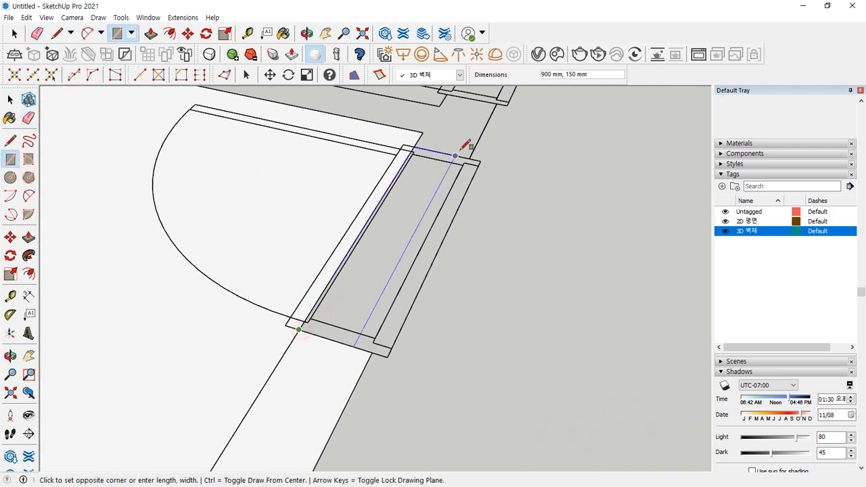
{"action": "left_click", "coordinate": [469, 142]}
{"action": "left_click", "coordinate": [372, 352]}
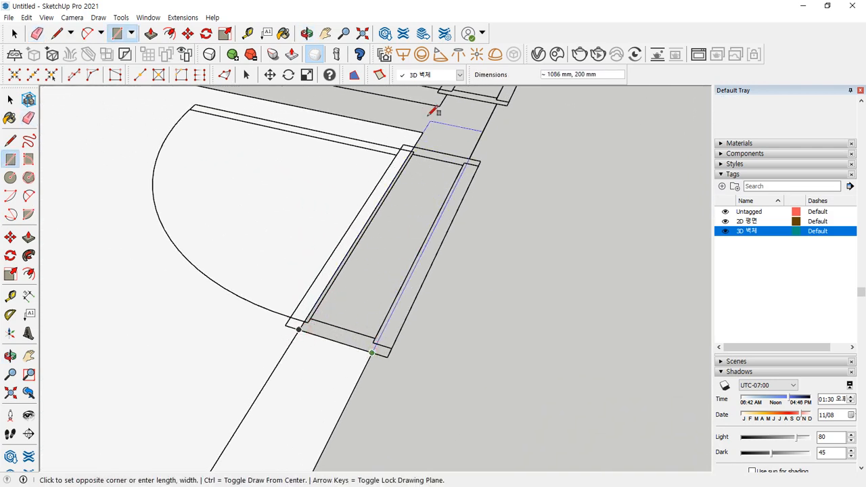
{"action": "left_click", "coordinate": [422, 134]}
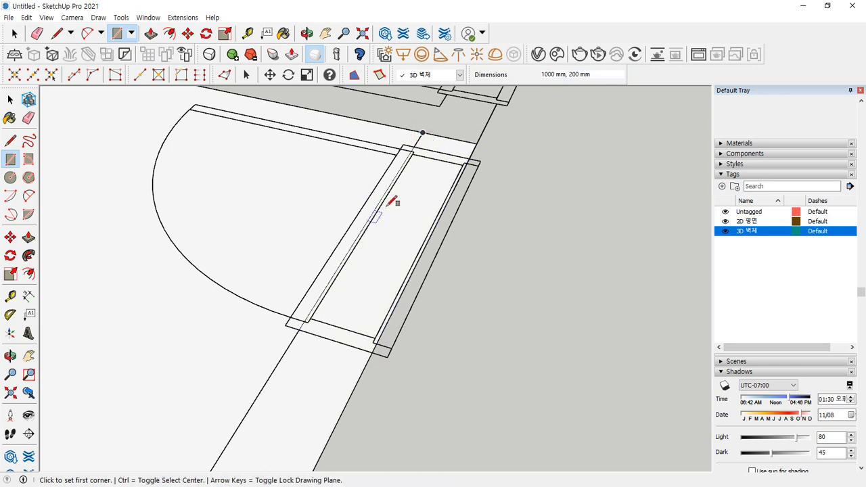
{"action": "middle_click_drag", "start_coordinate": [392, 199], "coordinate": [267, 230]}
{"action": "left_click_drag", "start_coordinate": [257, 224], "coordinate": [425, 313]}
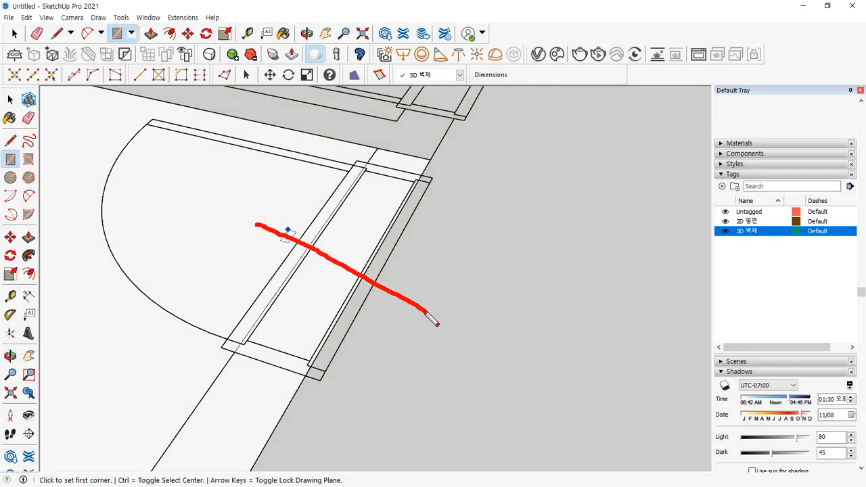
{"action": "left_click_drag", "start_coordinate": [343, 223], "coordinate": [358, 225]}
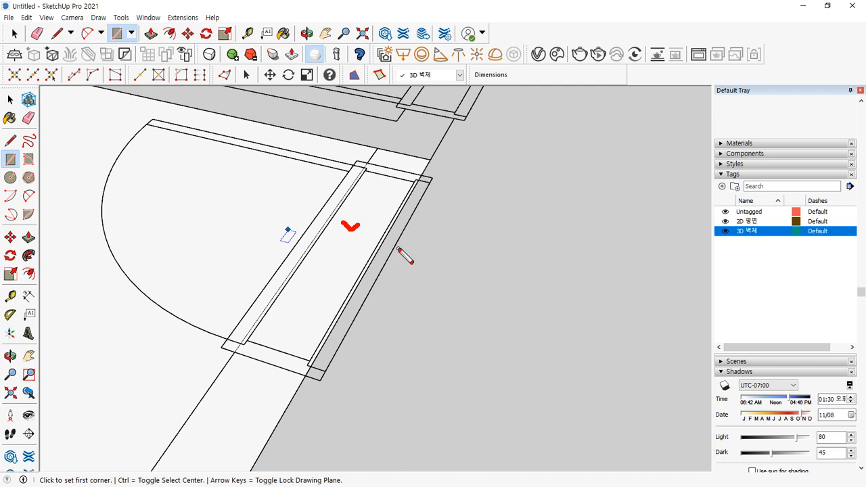
- Adjust edges near the door jamb, then orbit so both door openings are visible
{"action": "key", "text": "ctrl"}
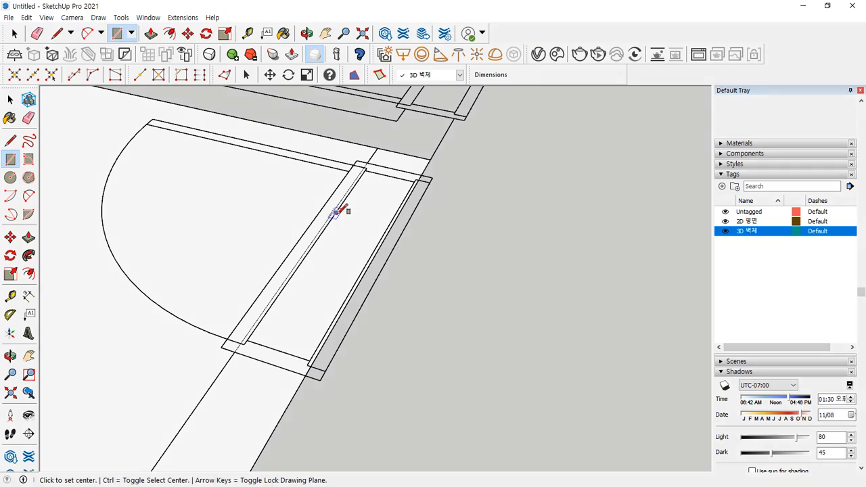
{"action": "left_click_drag", "start_coordinate": [337, 218], "coordinate": [317, 220]}
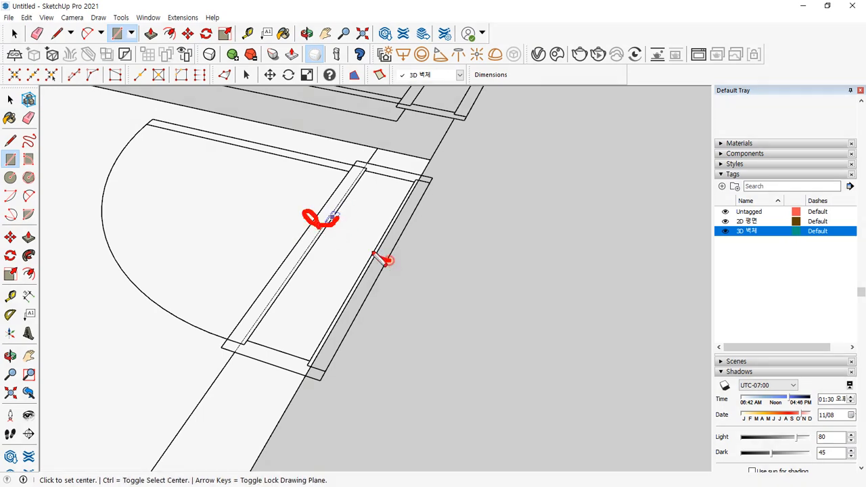
{"action": "left_click_drag", "start_coordinate": [385, 258], "coordinate": [369, 271]}
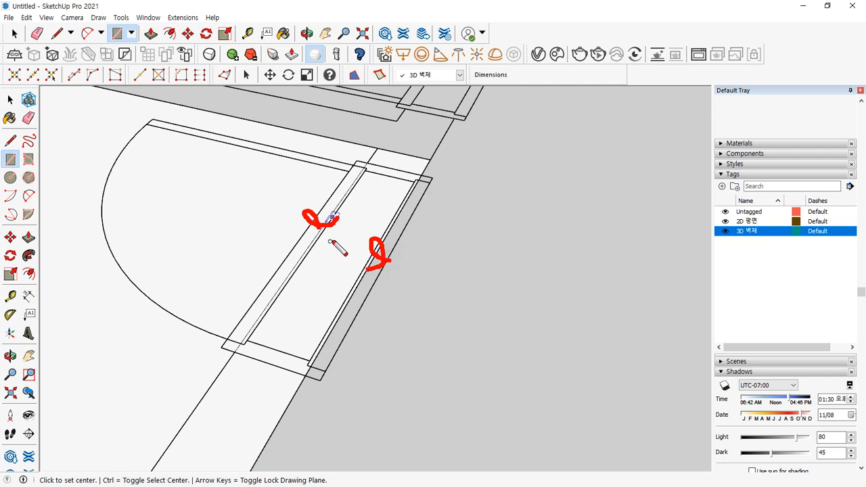
{"action": "left_click_drag", "start_coordinate": [309, 241], "coordinate": [312, 247]}
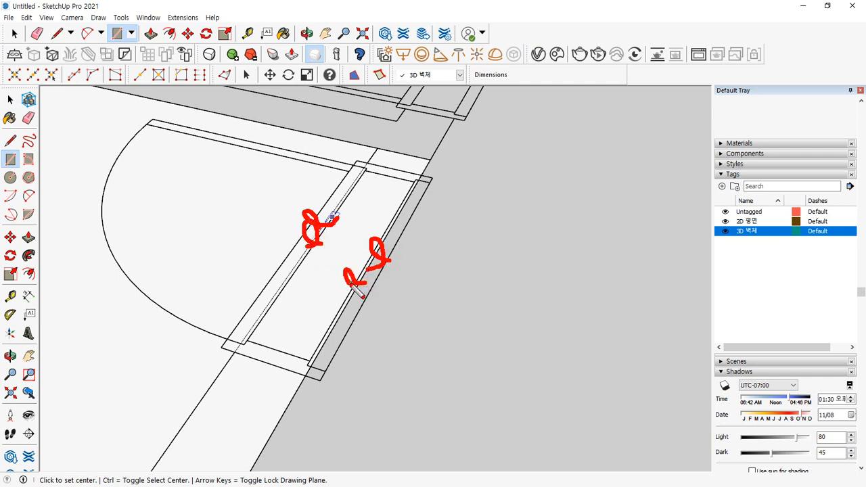
{"action": "key", "text": "Escape"}
{"action": "scroll", "coordinate": [426, 172], "scroll_direction": "down", "scroll_amount": 3}
{"action": "middle_click_drag", "start_coordinate": [428, 183], "coordinate": [534, 195]}
- Draw a rectangular face across the door opening and erase the line crossing it
{"action": "key", "text": "r"}
{"action": "scroll", "coordinate": [433, 216], "scroll_direction": "up", "scroll_amount": 4}
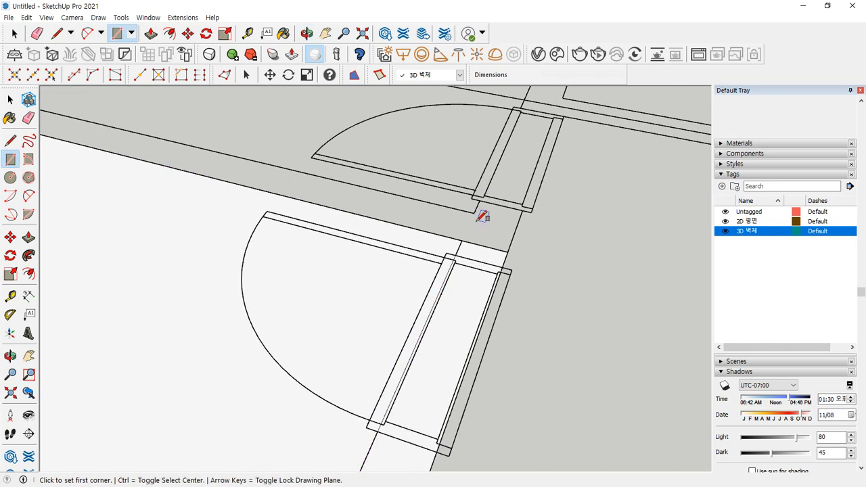
{"action": "left_click", "coordinate": [459, 243]}
{"action": "left_click", "coordinate": [534, 205]}
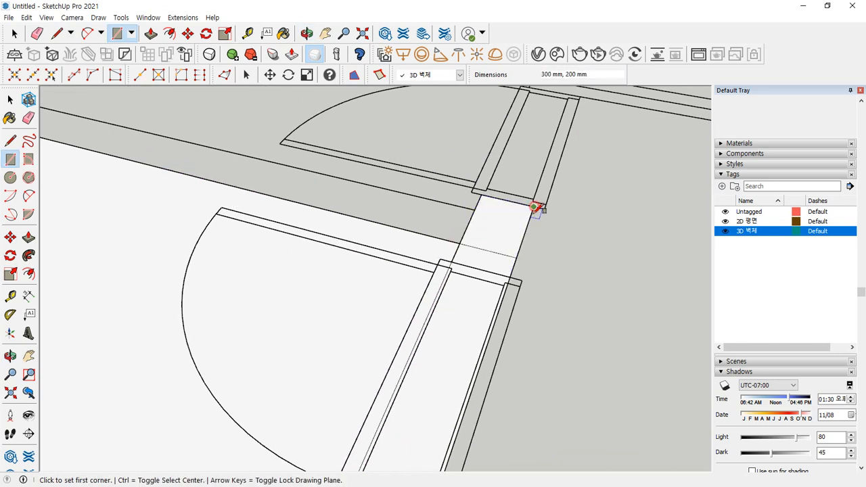
{"action": "key", "text": "e"}
{"action": "left_click", "coordinate": [487, 249]}
- Draw a thin wall strip face starting from the door opening
{"action": "key", "text": "r"}
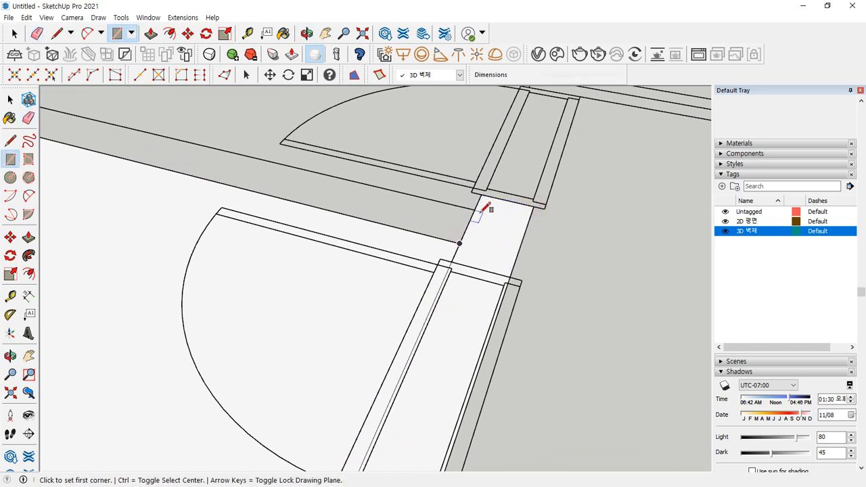
{"action": "left_click", "coordinate": [478, 203]}
{"action": "scroll", "coordinate": [324, 174], "scroll_direction": "down", "scroll_amount": 3}
{"action": "scroll", "coordinate": [322, 207], "scroll_direction": "up", "scroll_amount": 3}
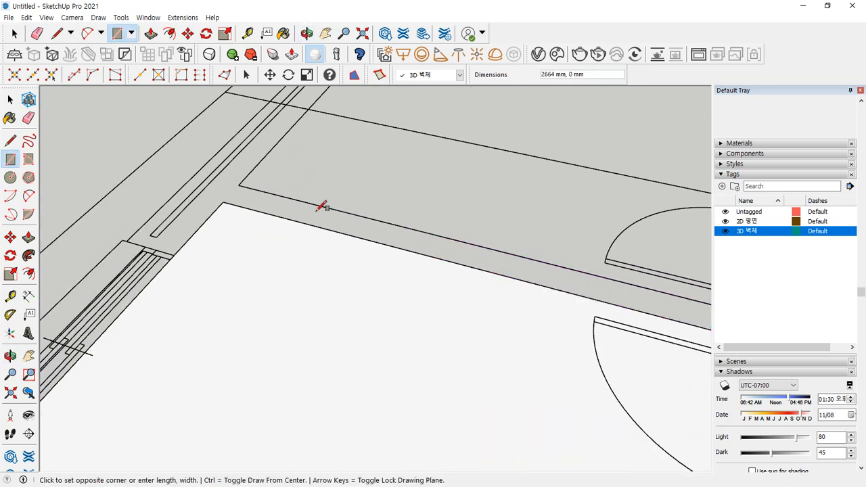
{"action": "left_click", "coordinate": [233, 195]}
{"action": "mouse_move", "coordinate": [342, 226]}
{"action": "middle_mouse_down"}
{"action": "mouse_move", "coordinate": [518, 271]}
{"action": "mouse_move", "coordinate": [437, 239]}
{"action": "middle_mouse_up"}
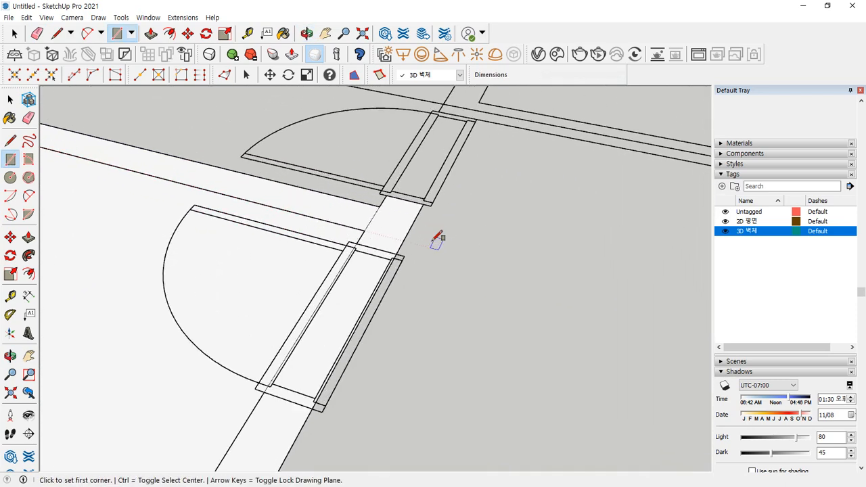
- Fill the window jamb in the left wall with a 1600 × 350 mm face
{"action": "key", "text": "e"}
{"action": "scroll", "coordinate": [285, 204], "scroll_direction": "down", "scroll_amount": 2}
{"action": "middle_click_drag", "start_coordinate": [285, 204], "coordinate": [539, 246], "text": "shift"}
{"action": "scroll", "coordinate": [352, 313], "scroll_direction": "up", "scroll_amount": 2}
{"action": "key", "text": "r"}
{"action": "left_click", "coordinate": [327, 327]}
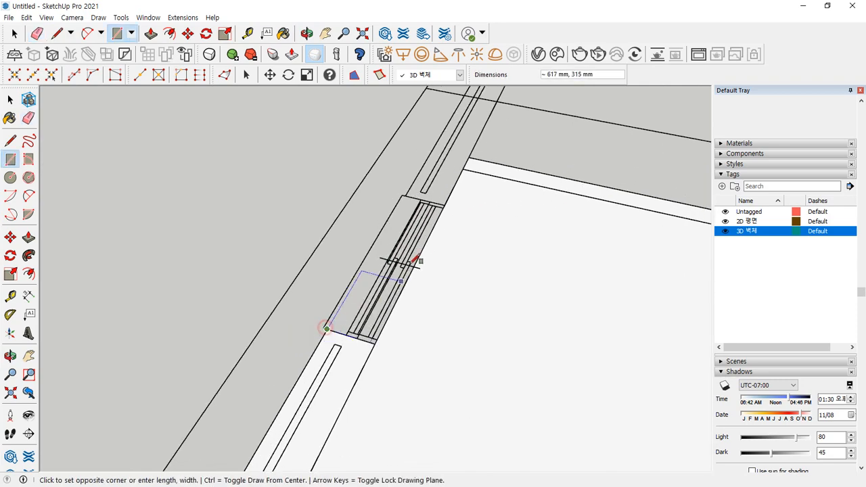
{"action": "scroll", "coordinate": [452, 199], "scroll_direction": "up", "scroll_amount": 2}
{"action": "left_click", "coordinate": [449, 201]}
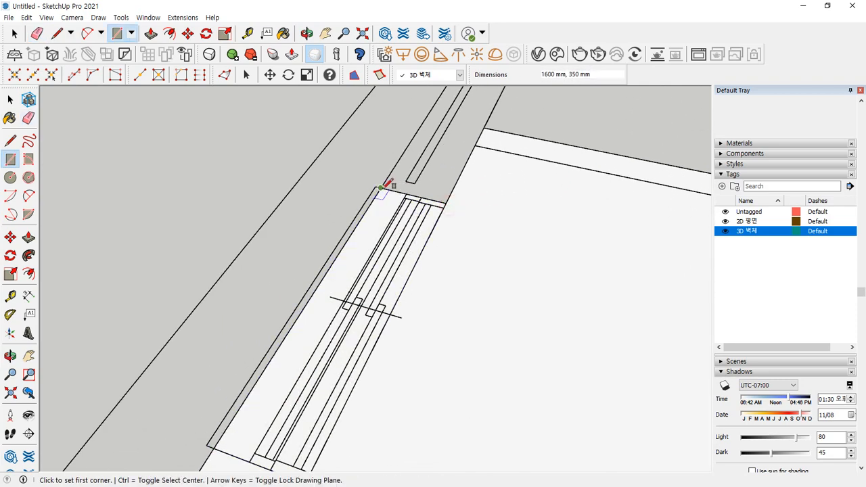
- Draw another face along the jamb from the window's upper-left corner
{"action": "left_click", "coordinate": [380, 188]}
{"action": "scroll", "coordinate": [432, 167], "scroll_direction": "down", "scroll_amount": 3}
{"action": "middle_click_drag", "start_coordinate": [444, 151], "coordinate": [347, 361], "text": "shift"}
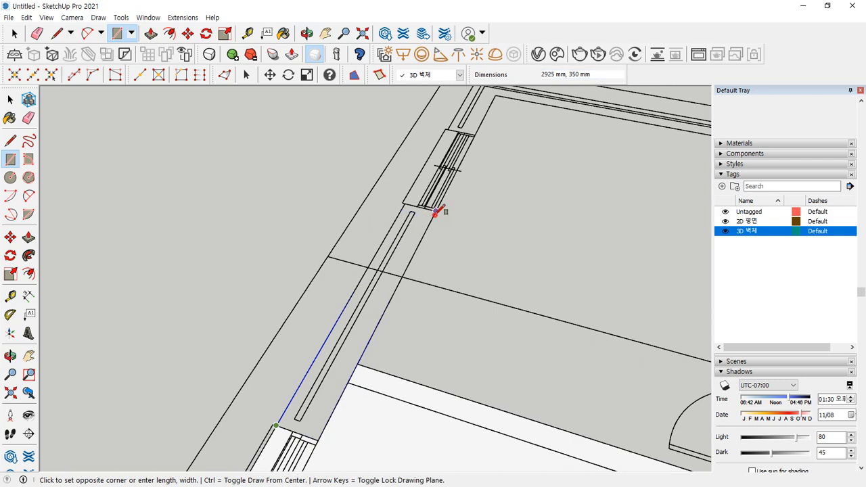
{"action": "left_click", "coordinate": [434, 216]}
{"action": "key", "text": "e"}
{"action": "scroll", "coordinate": [421, 191], "scroll_direction": "up", "scroll_amount": 1}
{"action": "scroll", "coordinate": [421, 196], "scroll_direction": "up", "scroll_amount": 3}
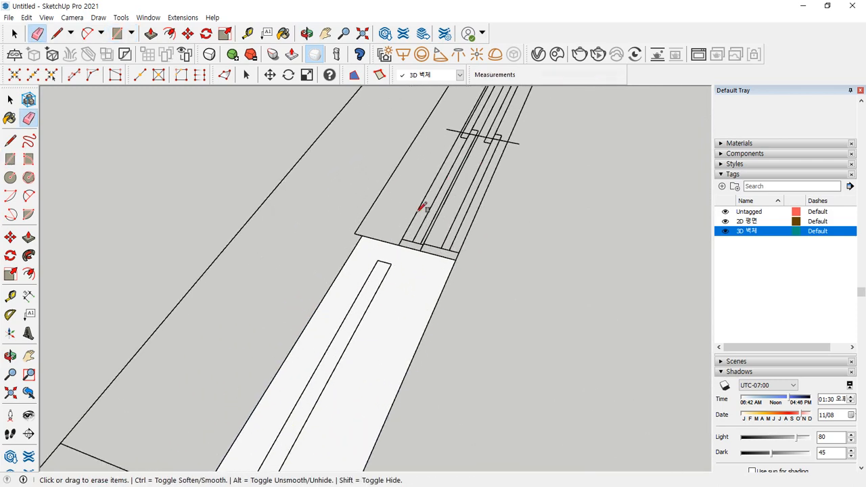
- Draw two rectangular faces along the window jamb and its corner
{"action": "key", "text": "r"}
{"action": "left_click", "coordinate": [367, 231]}
{"action": "scroll", "coordinate": [370, 228], "scroll_direction": "down", "scroll_amount": 3}
{"action": "scroll", "coordinate": [405, 217], "scroll_direction": "up", "scroll_amount": 2}
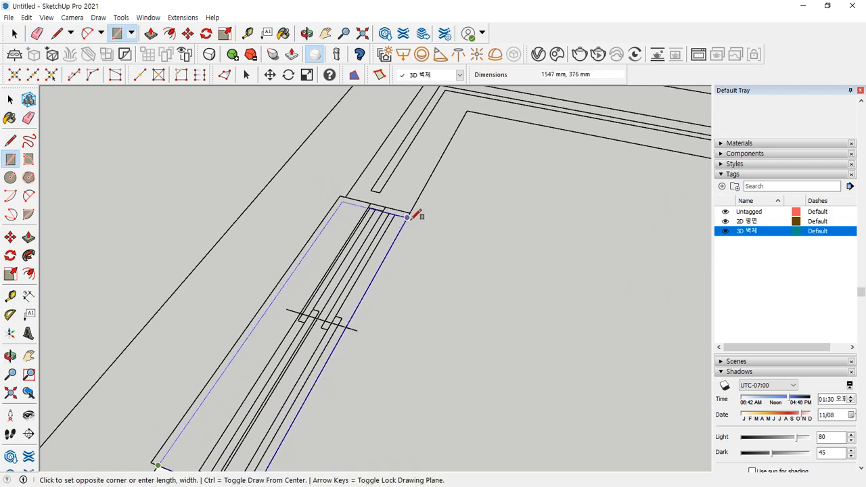
{"action": "left_click", "coordinate": [409, 212]}
{"action": "left_click", "coordinate": [352, 194]}
{"action": "scroll", "coordinate": [351, 194], "scroll_direction": "down", "scroll_amount": 1}
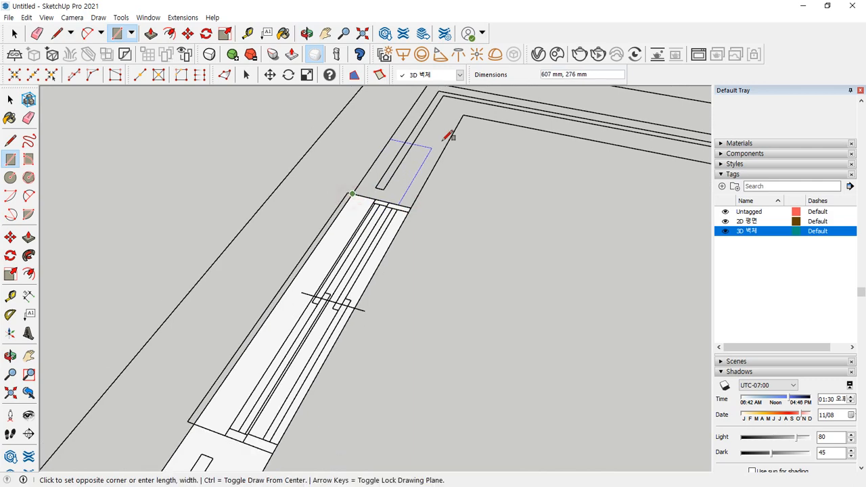
{"action": "left_click", "coordinate": [466, 115]}
- Fill the wall run from the wall corner with a rectangular face
{"action": "middle_click_drag", "start_coordinate": [292, 276], "coordinate": [291, 277], "text": "shift"}
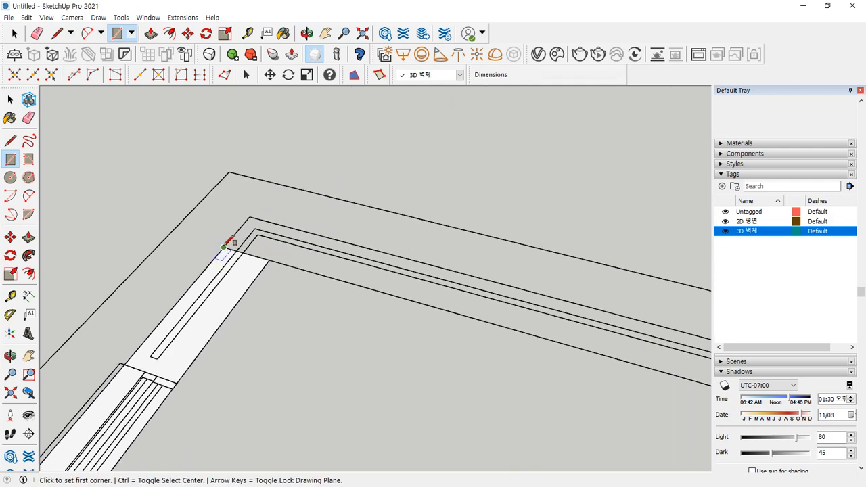
{"action": "left_click", "coordinate": [224, 247]}
{"action": "scroll", "coordinate": [446, 311], "scroll_direction": "down", "scroll_amount": 3}
{"action": "middle_click_drag", "start_coordinate": [446, 311], "coordinate": [162, 208], "text": "shift"}
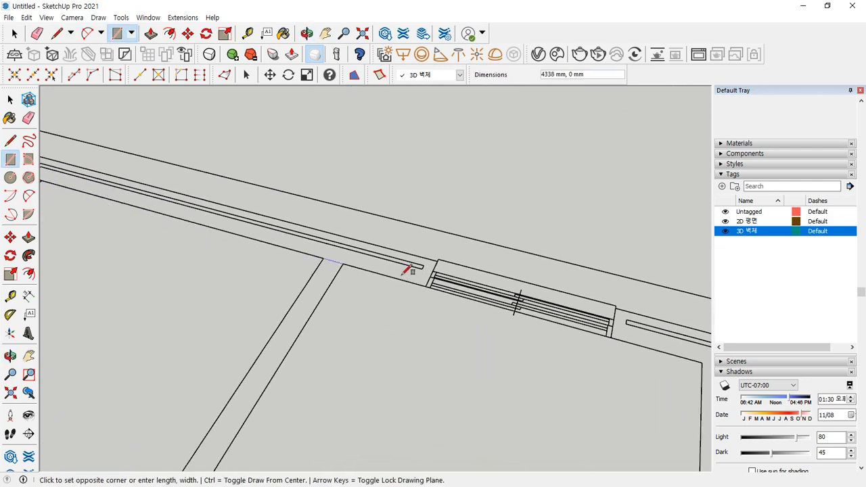
{"action": "left_click", "coordinate": [441, 259]}
{"action": "mouse_move", "coordinate": [234, 236]}
{"action": "middle_mouse_down", "text": "shift"}
{"action": "mouse_move", "coordinate": [425, 313]}
{"action": "mouse_move", "coordinate": [425, 299]}
{"action": "middle_mouse_up", "text": "shift"}
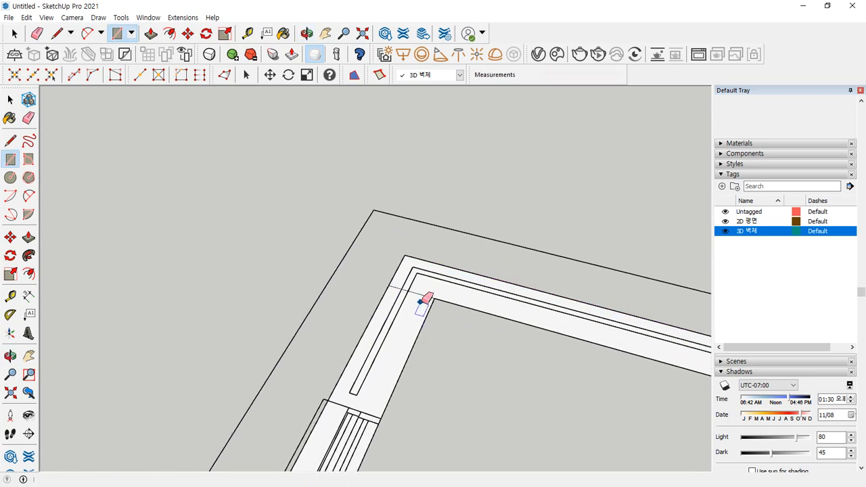
{"action": "key", "text": "e"}
{"action": "mouse_move", "coordinate": [600, 392]}
{"action": "middle_mouse_down", "text": "shift"}
{"action": "mouse_move", "coordinate": [295, 265]}
{"action": "mouse_move", "coordinate": [259, 235]}
{"action": "middle_mouse_up", "text": "shift"}
- Draw a 3625 × 200 mm face along the long wall from the junction
{"action": "key", "text": "r"}
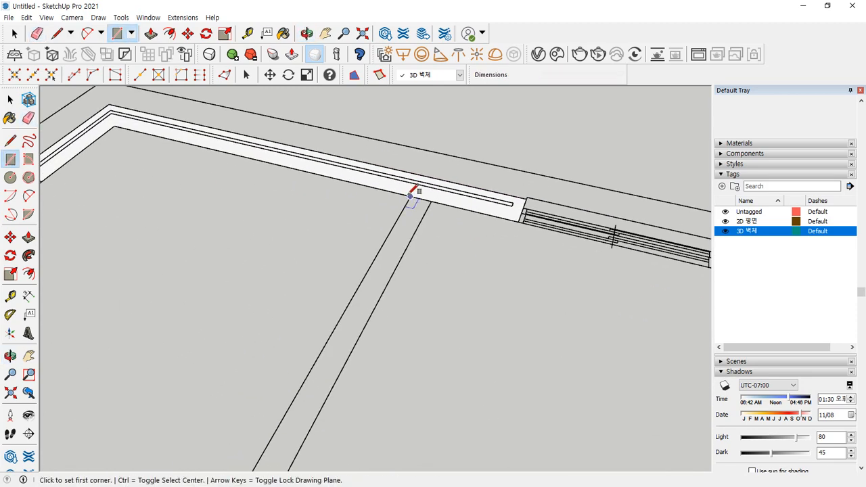
{"action": "left_click", "coordinate": [410, 196]}
{"action": "scroll", "coordinate": [354, 299], "scroll_direction": "down", "scroll_amount": 2}
{"action": "middle_click_drag", "start_coordinate": [276, 361], "coordinate": [324, 244], "text": "shift"}
{"action": "scroll", "coordinate": [344, 259], "scroll_direction": "up", "scroll_amount": 2}
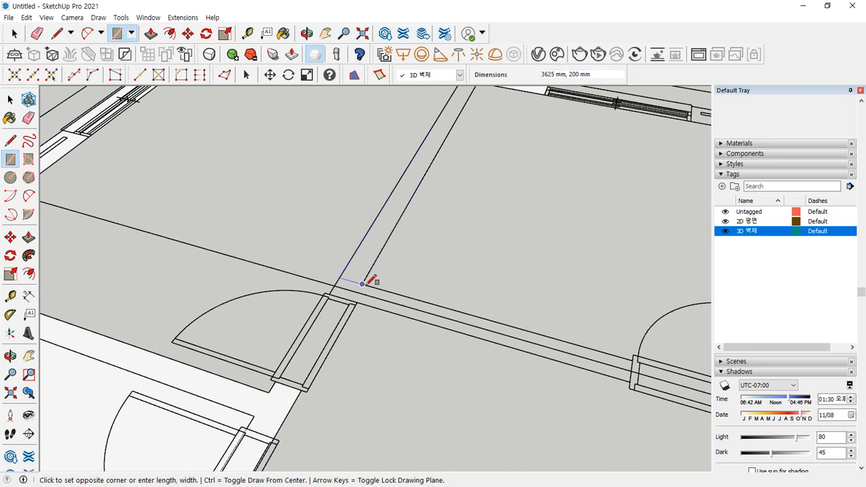
{"action": "left_click", "coordinate": [363, 284]}
{"action": "mouse_move", "coordinate": [395, 207]}
{"action": "middle_mouse_down", "text": "shift"}
{"action": "mouse_move", "coordinate": [294, 359]}
{"action": "mouse_move", "coordinate": [295, 375]}
{"action": "middle_mouse_up", "text": "shift"}
{"action": "scroll", "coordinate": [381, 220], "scroll_direction": "up", "scroll_amount": 2}
- Fill the small wall junction near the door with a rectangular face
{"action": "key", "text": "e"}
{"action": "left_click_drag", "start_coordinate": [371, 226], "coordinate": [377, 212]}
{"action": "scroll", "coordinate": [309, 292], "scroll_direction": "down", "scroll_amount": 3}
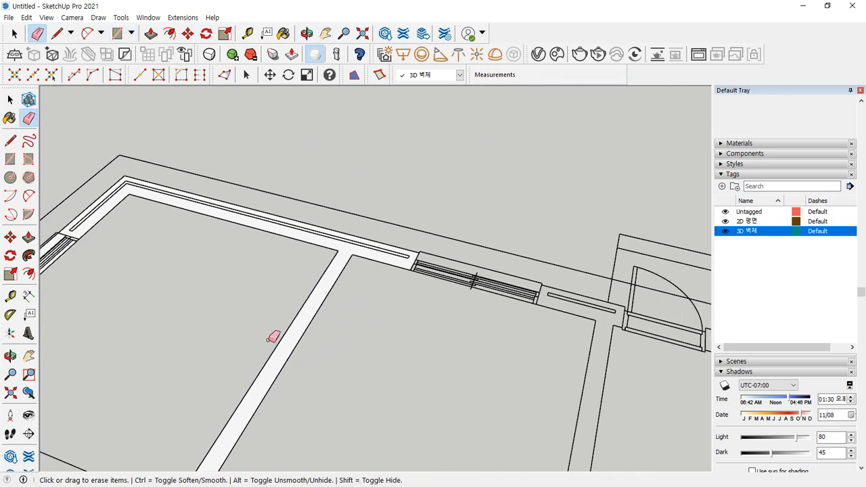
{"action": "scroll", "coordinate": [268, 340], "scroll_direction": "down", "scroll_amount": 3}
{"action": "middle_click_drag", "start_coordinate": [261, 318], "coordinate": [320, 159], "text": "shift"}
{"action": "scroll", "coordinate": [297, 288], "scroll_direction": "up", "scroll_amount": 5}
{"action": "key", "text": "r"}
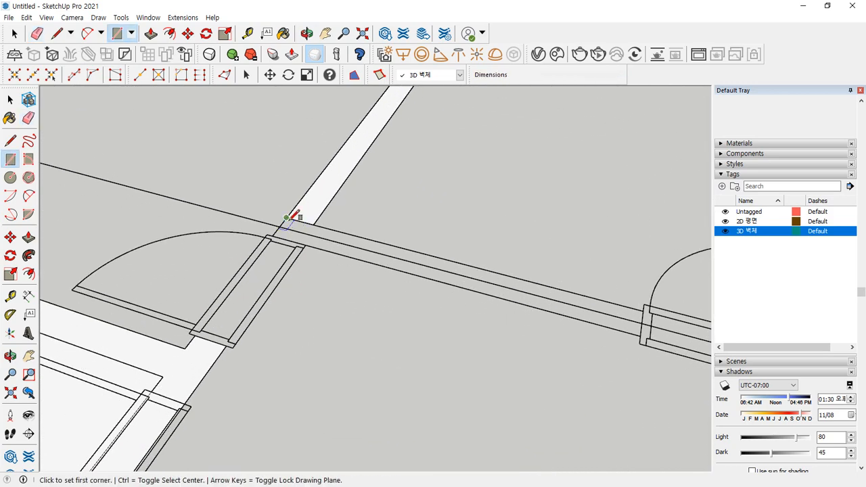
{"action": "left_click", "coordinate": [287, 217]}
{"action": "left_click", "coordinate": [307, 242]}
- Draw the wall face from the junction up to the next door frame
{"action": "key", "text": "e"}
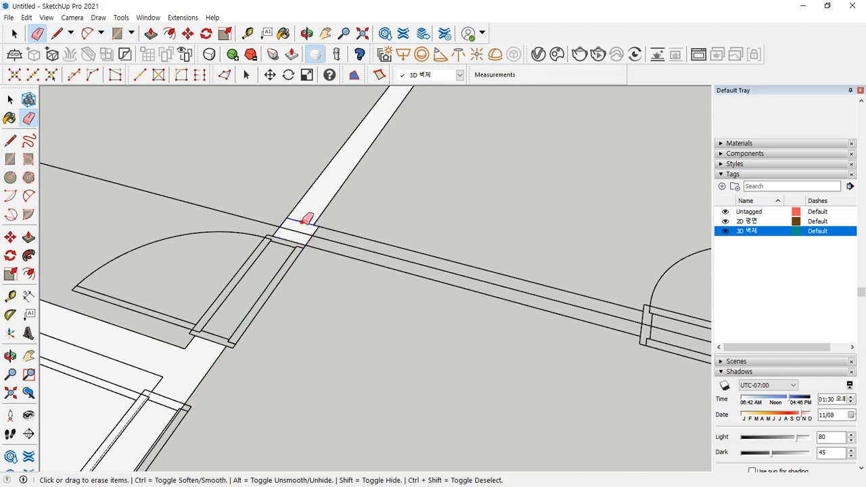
{"action": "key", "text": "r"}
{"action": "left_click", "coordinate": [298, 233]}
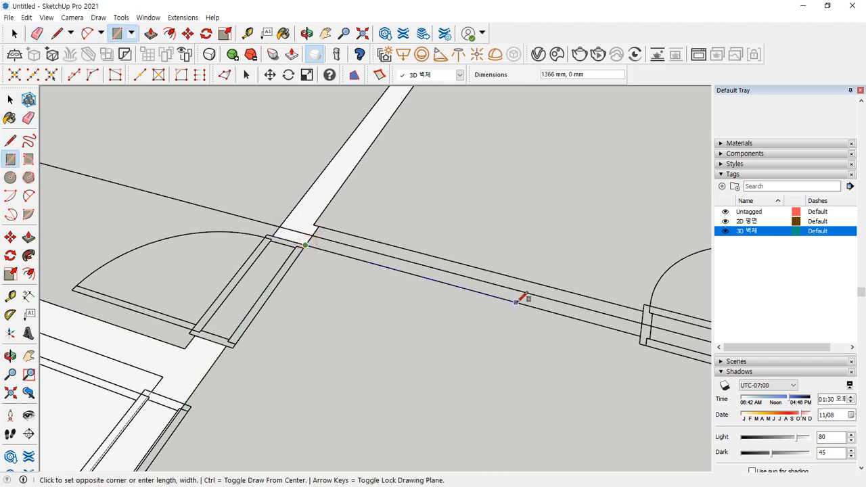
{"action": "middle_click_drag", "start_coordinate": [518, 301], "coordinate": [309, 249], "text": "shift"}
{"action": "scroll", "coordinate": [359, 247], "scroll_direction": "up", "scroll_amount": 3}
{"action": "left_click", "coordinate": [404, 251]}
- Orbit around the door junction with the Eraser ready to remove leftover edges
{"action": "scroll", "coordinate": [133, 194], "scroll_direction": "down", "scroll_amount": 4}
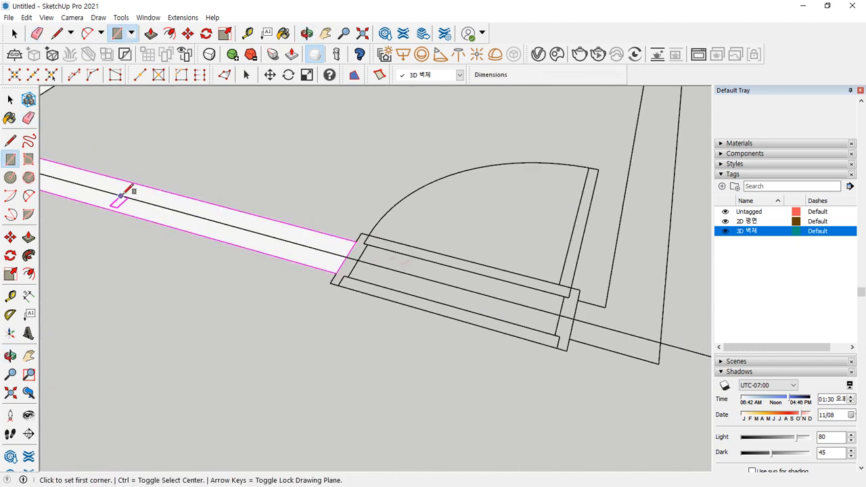
{"action": "middle_click_drag", "start_coordinate": [106, 193], "coordinate": [294, 251], "text": "shift"}
{"action": "scroll", "coordinate": [216, 229], "scroll_direction": "up", "scroll_amount": 3}
{"action": "key", "text": "e"}
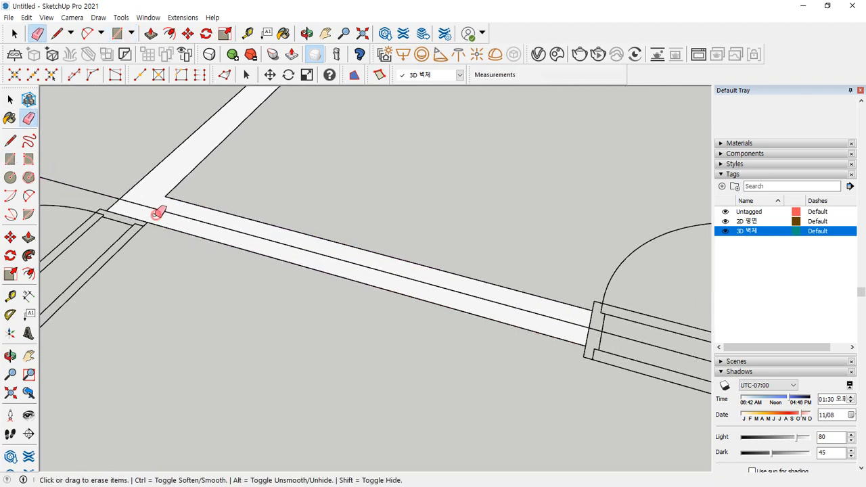
{"action": "scroll", "coordinate": [409, 290], "scroll_direction": "down", "scroll_amount": 3}
{"action": "scroll", "coordinate": [309, 313], "scroll_direction": "up", "scroll_amount": 5}
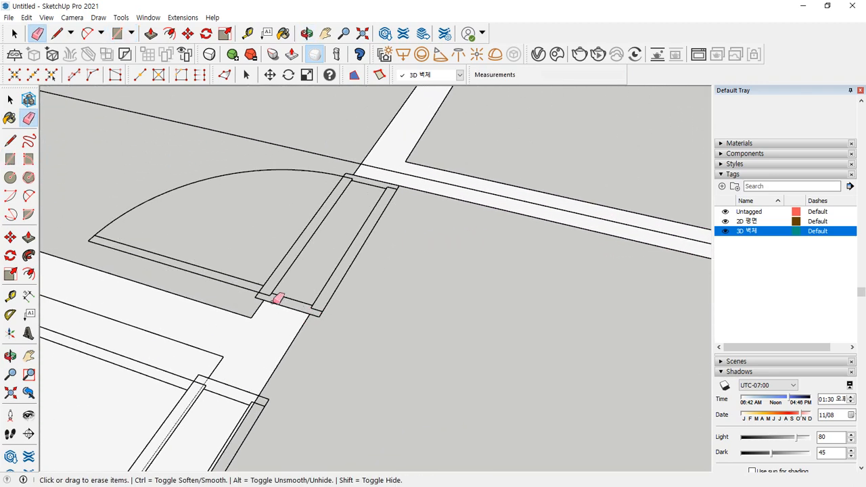
{"action": "mouse_move", "coordinate": [363, 309]}
{"action": "middle_mouse_down"}
{"action": "mouse_move", "coordinate": [372, 299]}
{"action": "mouse_move", "coordinate": [394, 318]}
{"action": "middle_mouse_up"}
{"action": "scroll", "coordinate": [496, 325], "scroll_direction": "up", "scroll_amount": 4}
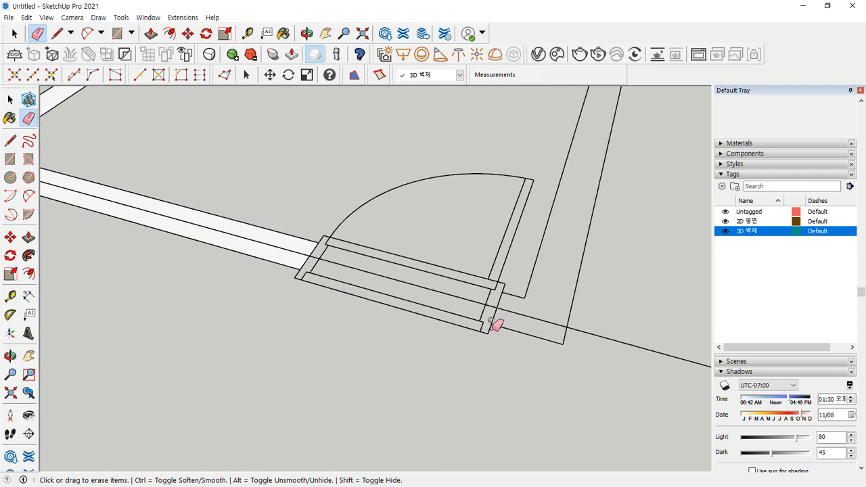
- Trace wall faces beside the door and along the side and vertical walls
{"action": "key", "text": "r"}
{"action": "left_click", "coordinate": [405, 289]}
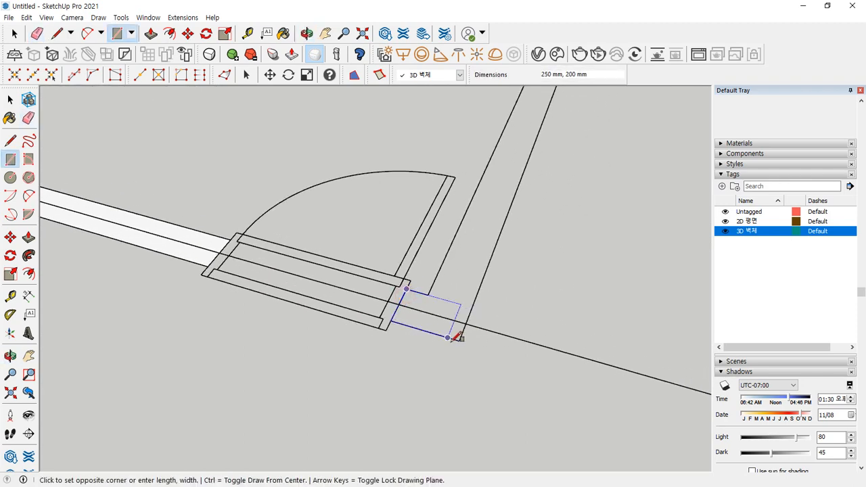
{"action": "left_click", "coordinate": [459, 341]}
{"action": "left_click", "coordinate": [472, 307]}
{"action": "scroll", "coordinate": [488, 244], "scroll_direction": "down", "scroll_amount": 6}
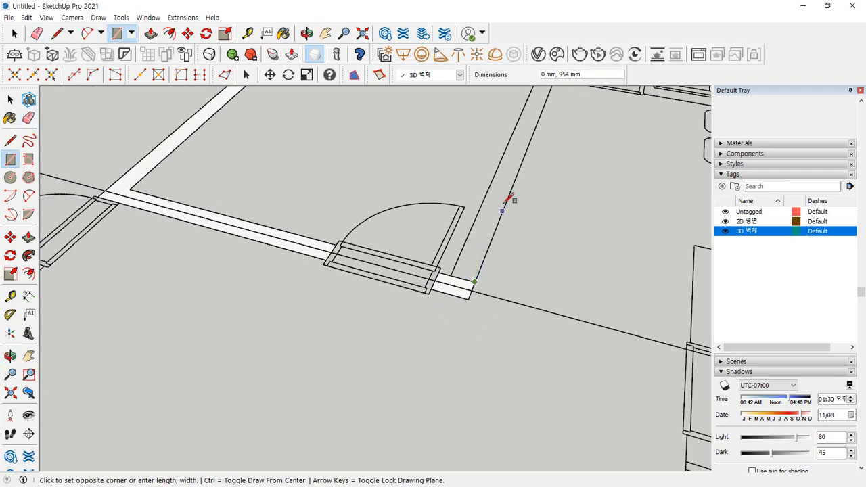
{"action": "middle_click_drag", "start_coordinate": [529, 141], "coordinate": [371, 328], "text": "shift"}
{"action": "scroll", "coordinate": [404, 253], "scroll_direction": "up", "scroll_amount": 5}
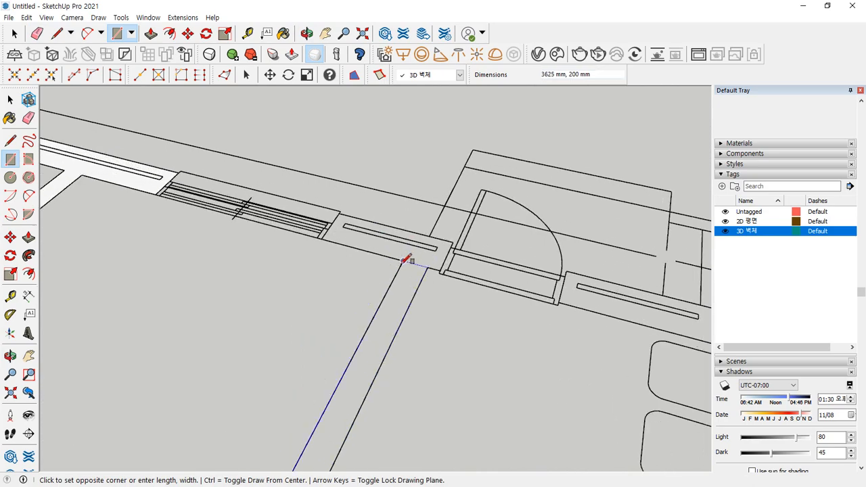
{"action": "left_click", "coordinate": [404, 261]}
{"action": "scroll", "coordinate": [341, 382], "scroll_direction": "down", "scroll_amount": 2}
{"action": "middle_click_drag", "start_coordinate": [313, 438], "coordinate": [308, 206], "text": "shift"}
{"action": "scroll", "coordinate": [270, 331], "scroll_direction": "up", "scroll_amount": 1}
- Fill the wall across the window strip and on to the corridor corner
{"action": "key", "text": "e"}
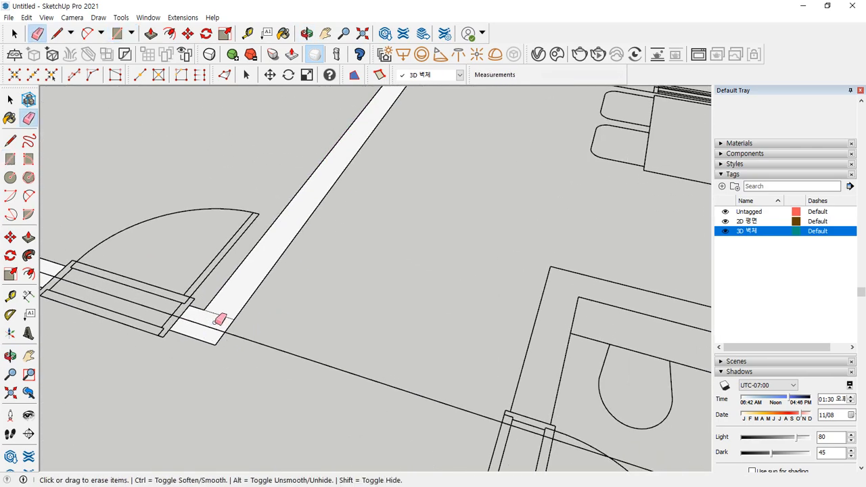
{"action": "scroll", "coordinate": [266, 219], "scroll_direction": "down", "scroll_amount": 4}
{"action": "scroll", "coordinate": [309, 189], "scroll_direction": "up", "scroll_amount": 5}
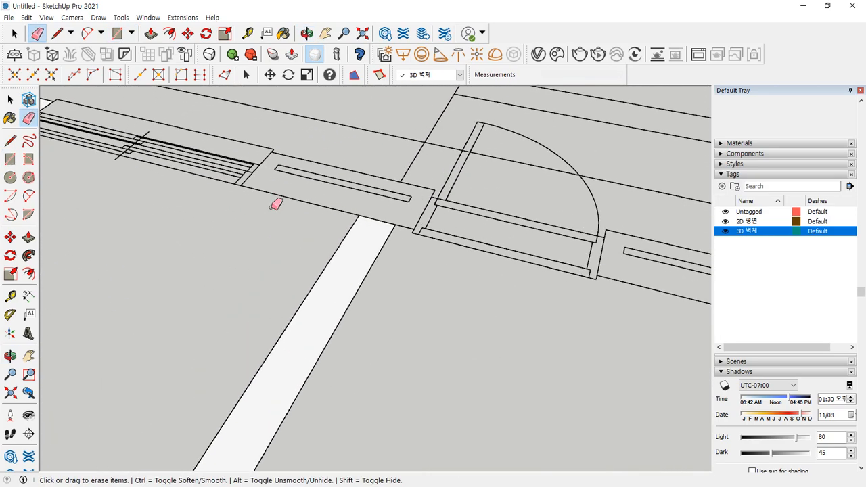
{"action": "middle_click_drag", "start_coordinate": [226, 184], "coordinate": [548, 390], "text": "shift"}
{"action": "scroll", "coordinate": [454, 353], "scroll_direction": "down", "scroll_amount": 2}
{"action": "middle_click_drag", "start_coordinate": [402, 344], "coordinate": [306, 287], "text": "shift"}
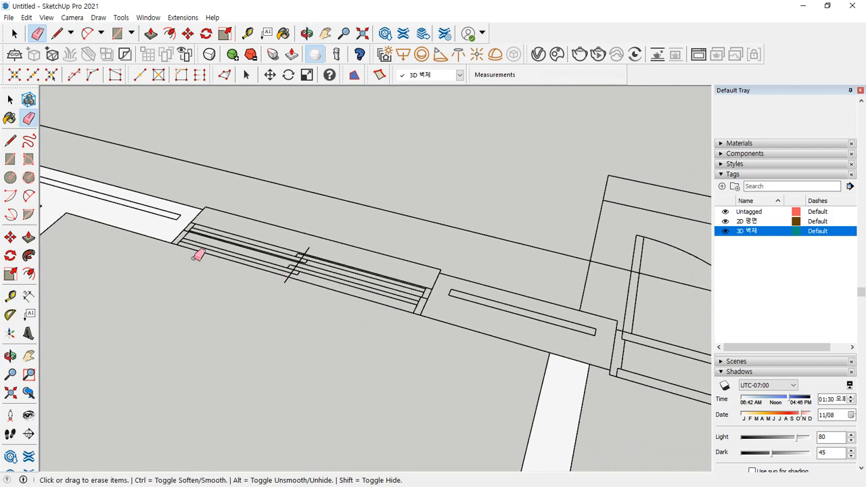
{"action": "key", "text": "r"}
{"action": "left_click", "coordinate": [171, 240]}
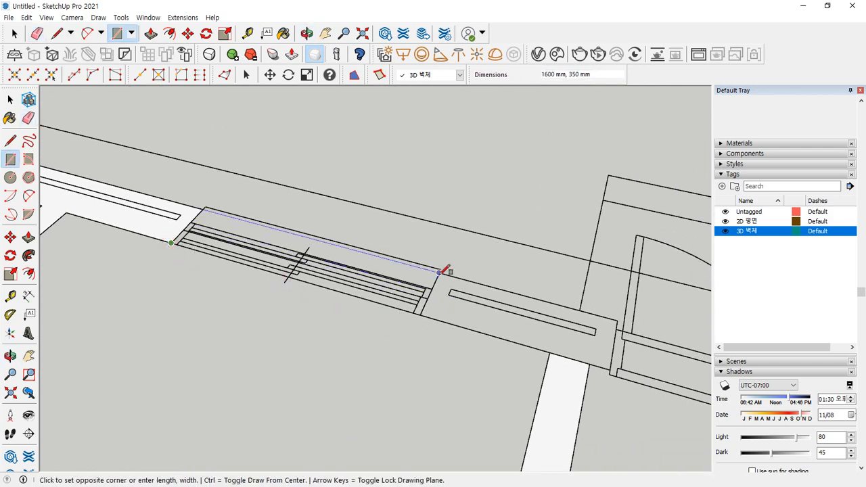
{"action": "left_click", "coordinate": [424, 307]}
{"action": "left_click", "coordinate": [420, 315]}
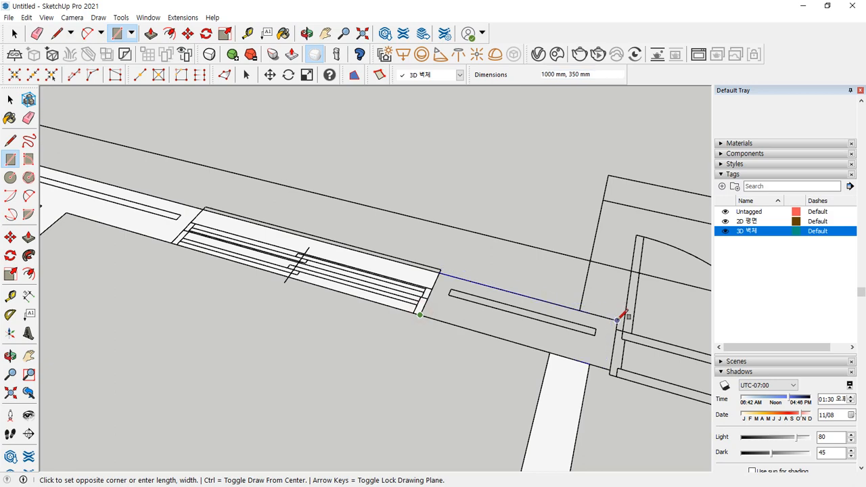
{"action": "left_click", "coordinate": [619, 317]}
- Trace faces at the door jamb and from the arc's base out to the corridor corner
{"action": "key", "text": "e"}
{"action": "scroll", "coordinate": [574, 354], "scroll_direction": "down", "scroll_amount": 2}
{"action": "middle_click_drag", "start_coordinate": [560, 388], "coordinate": [227, 244], "text": "shift"}
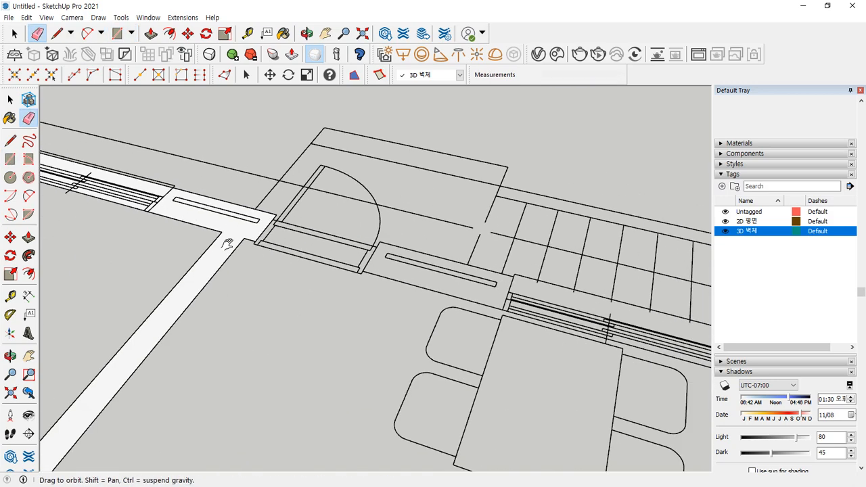
{"action": "scroll", "coordinate": [237, 242], "scroll_direction": "up", "scroll_amount": 2}
{"action": "key", "text": "r"}
{"action": "left_click", "coordinate": [192, 226]}
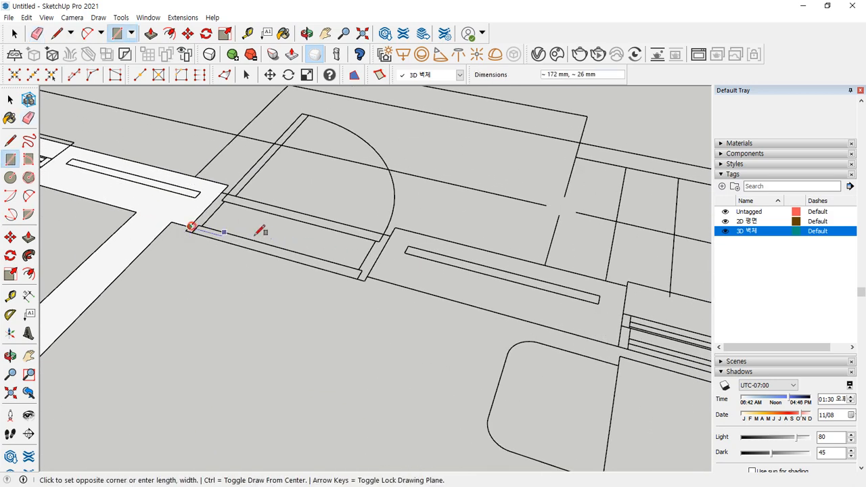
{"action": "left_click", "coordinate": [396, 228]}
{"action": "left_click", "coordinate": [396, 227]}
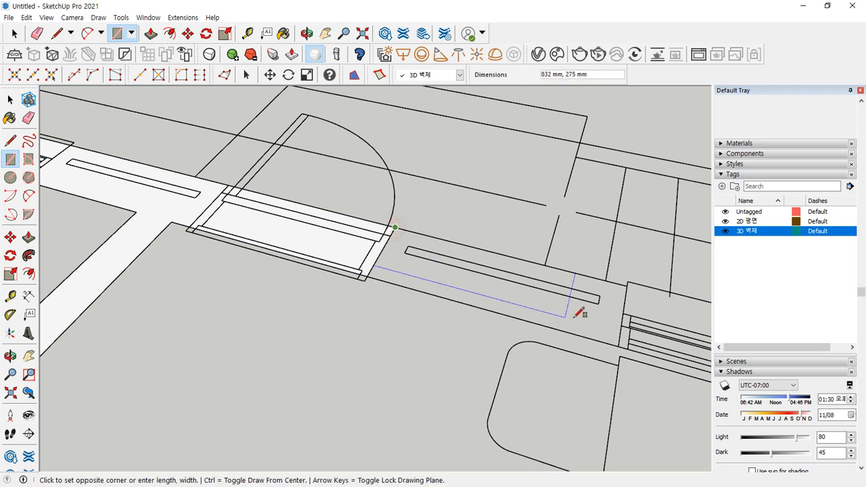
{"action": "left_click", "coordinate": [623, 341]}
- Draw a 1400 × 350 mm wall face over the next window strip
{"action": "scroll", "coordinate": [625, 344], "scroll_direction": "down", "scroll_amount": 1}
{"action": "middle_click_drag", "start_coordinate": [646, 350], "coordinate": [66, 192], "text": "shift"}
{"action": "scroll", "coordinate": [66, 192], "scroll_direction": "up", "scroll_amount": 1}
{"action": "scroll", "coordinate": [68, 149], "scroll_direction": "up", "scroll_amount": 1}
{"action": "left_click", "coordinate": [107, 157]}
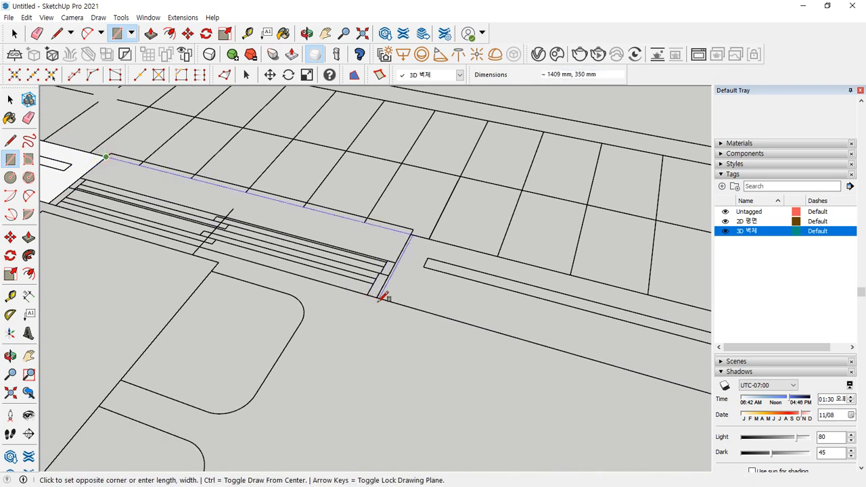
{"action": "type", "text": "1400,350"}
{"action": "key", "text": "Return"}
- Face the wall up to the far corner and down the side wall, merging them into an L-shape
{"action": "left_click", "coordinate": [380, 298]}
{"action": "scroll", "coordinate": [556, 360], "scroll_direction": "down", "scroll_amount": 2}
{"action": "middle_click_drag", "start_coordinate": [556, 360], "coordinate": [282, 276], "text": "shift"}
{"action": "left_click", "coordinate": [540, 286]}
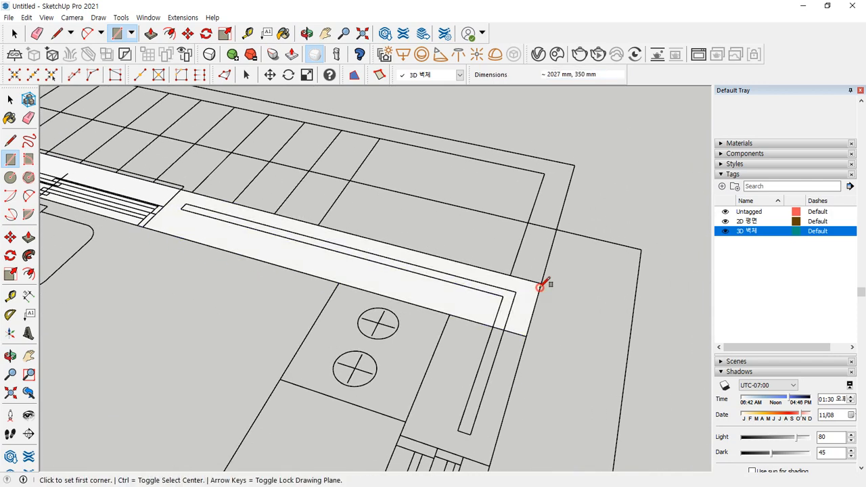
{"action": "left_click", "coordinate": [450, 313]}
{"action": "middle_click_drag", "start_coordinate": [469, 385], "coordinate": [454, 299], "text": "shift"}
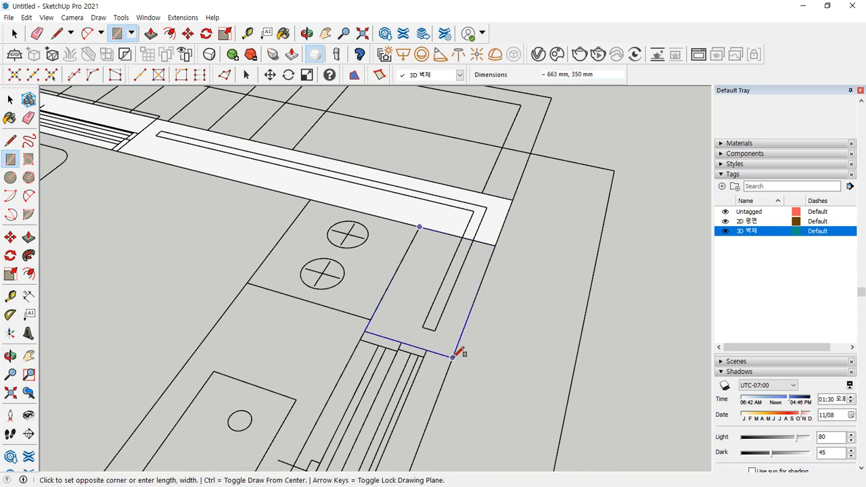
{"action": "left_click", "coordinate": [452, 356]}
{"action": "key", "text": "e"}
{"action": "left_click", "coordinate": [436, 231]}
- Cover the side wall's window strip and the wall below it with faces
{"action": "key", "text": "r"}
{"action": "left_click", "coordinate": [373, 325]}
{"action": "scroll", "coordinate": [376, 391], "scroll_direction": "down", "scroll_amount": 2}
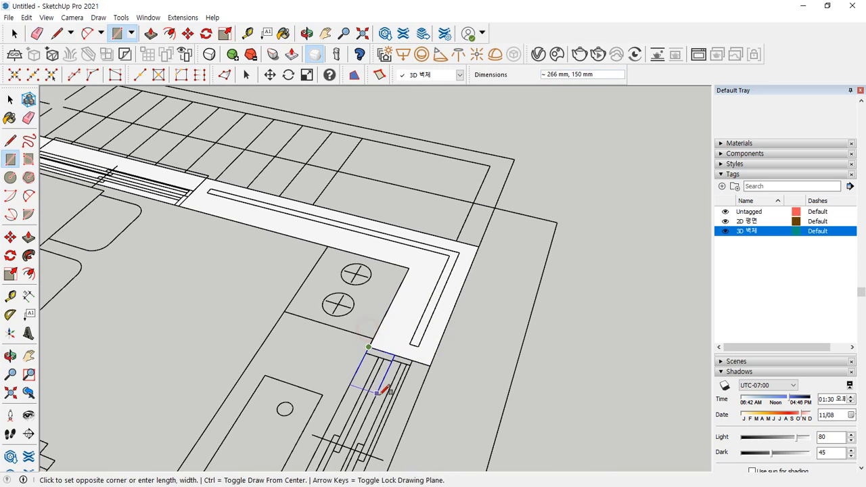
{"action": "middle_click_drag", "start_coordinate": [382, 389], "coordinate": [454, 169], "text": "shift"}
{"action": "left_click", "coordinate": [430, 304]}
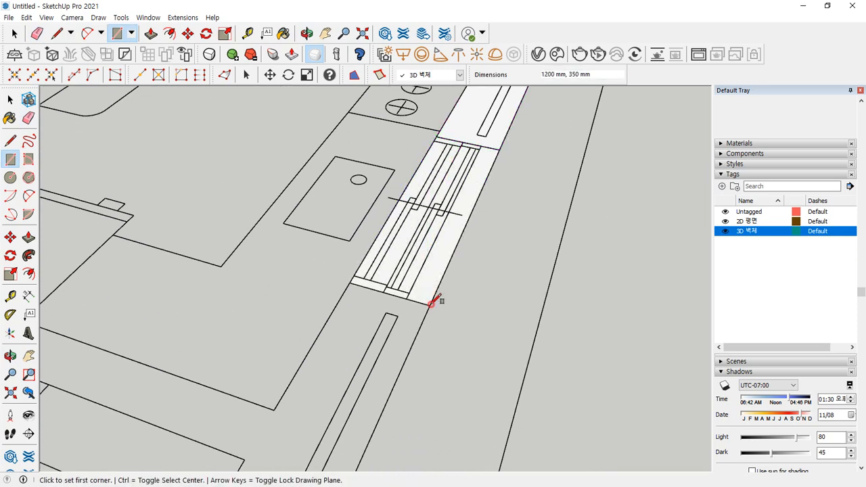
{"action": "left_click", "coordinate": [350, 281]}
{"action": "scroll", "coordinate": [350, 317], "scroll_direction": "down", "scroll_amount": 3}
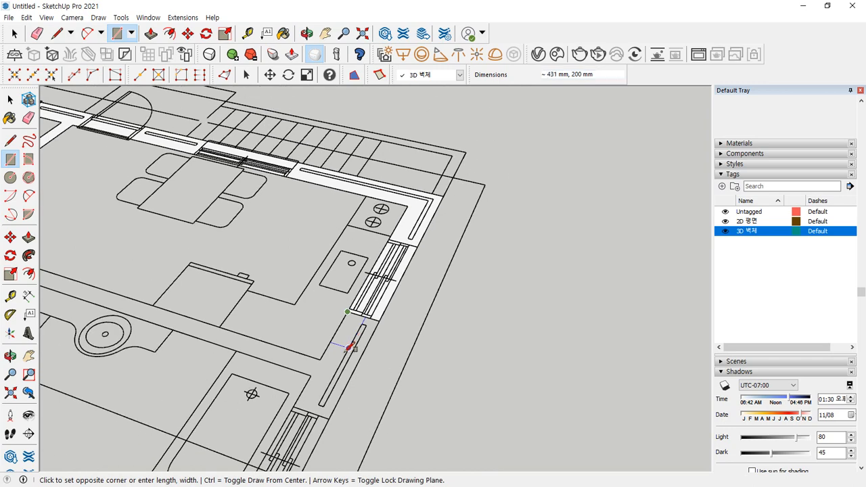
{"action": "left_click", "coordinate": [329, 417]}
{"action": "middle_click_drag", "start_coordinate": [329, 412], "coordinate": [398, 233], "text": "shift"}
{"action": "scroll", "coordinate": [398, 233], "scroll_direction": "up", "scroll_amount": 2}
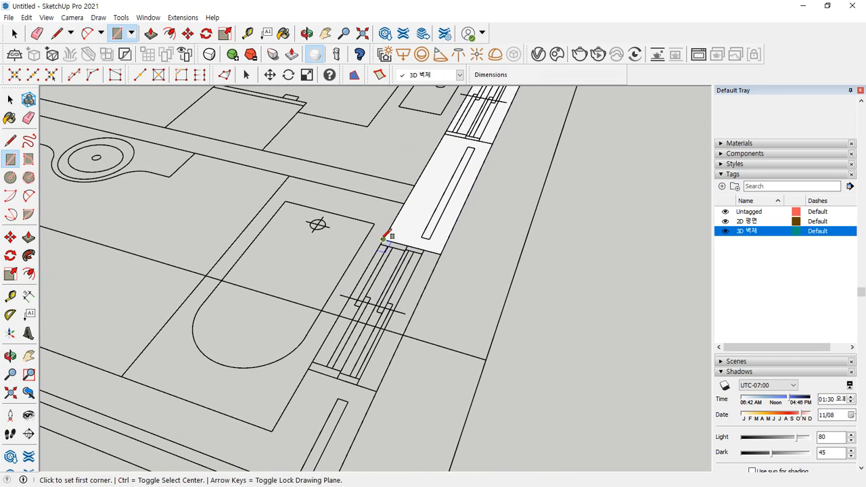
{"action": "left_click", "coordinate": [383, 239]}
{"action": "left_click", "coordinate": [376, 389]}
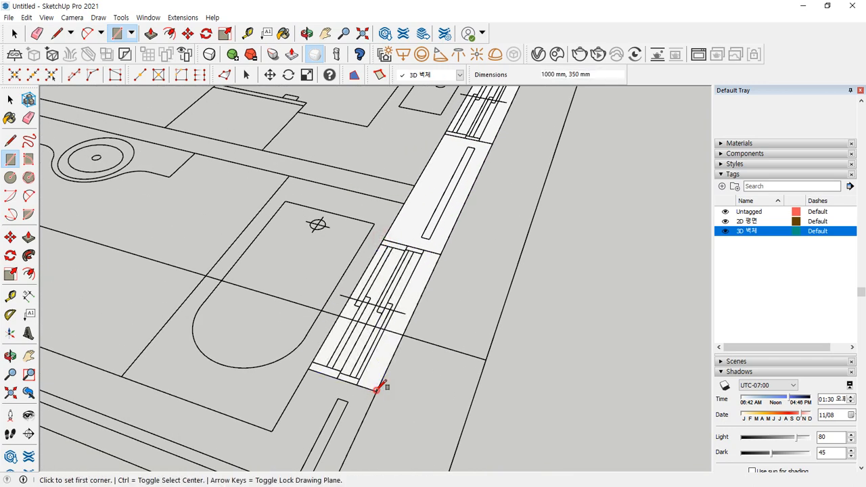
- Trace the long face along the lower horizontal wall
{"action": "left_click", "coordinate": [404, 203]}
{"action": "middle_click_drag", "start_coordinate": [167, 137], "coordinate": [456, 250], "text": "shift"}
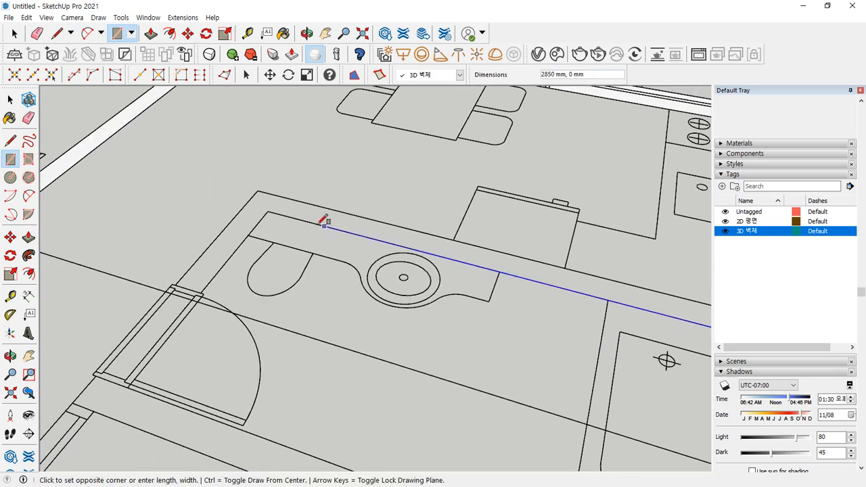
{"action": "left_click", "coordinate": [257, 191]}
{"action": "scroll", "coordinate": [426, 245], "scroll_direction": "down", "scroll_amount": 2}
{"action": "middle_click_drag", "start_coordinate": [632, 292], "coordinate": [448, 254], "text": "shift"}
{"action": "scroll", "coordinate": [449, 255], "scroll_direction": "up", "scroll_amount": 3}
{"action": "key", "text": "e"}
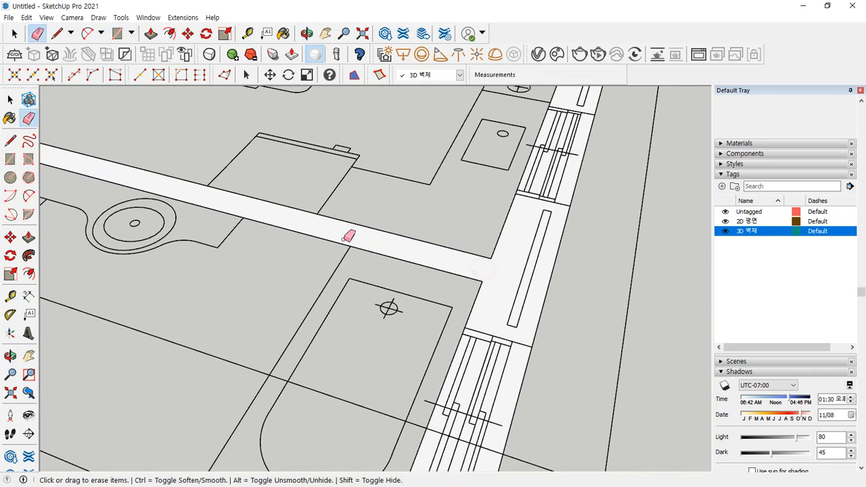
{"action": "scroll", "coordinate": [297, 216], "scroll_direction": "down", "scroll_amount": 4}
{"action": "middle_click_drag", "start_coordinate": [160, 179], "coordinate": [313, 161], "text": "shift"}
{"action": "scroll", "coordinate": [251, 155], "scroll_direction": "up", "scroll_amount": 5}
- Add the short wall face from the wall's left end down to the door
{"action": "key", "text": "r"}
{"action": "left_click", "coordinate": [255, 152]}
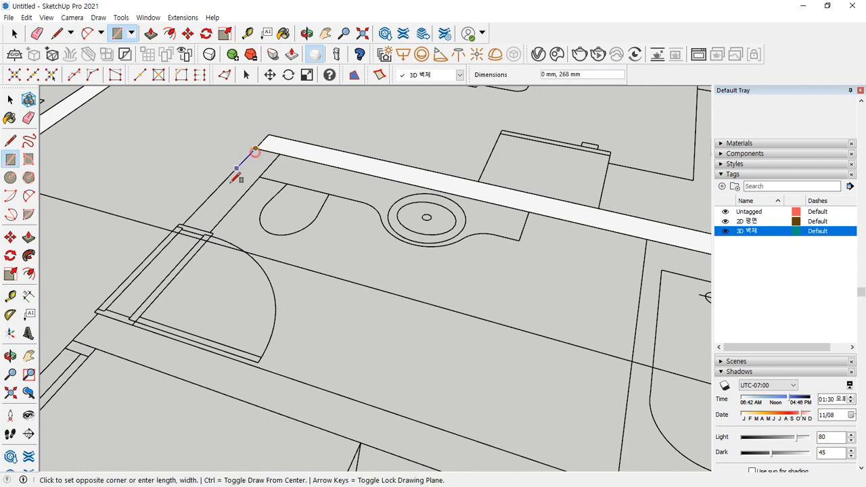
{"action": "scroll", "coordinate": [255, 142], "scroll_direction": "up", "scroll_amount": 3}
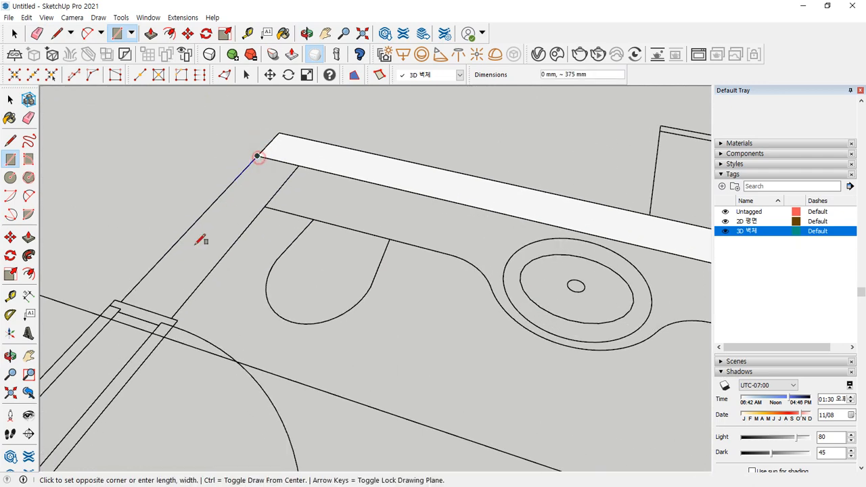
{"action": "left_click", "coordinate": [173, 315]}
{"action": "key", "text": "e"}
{"action": "scroll", "coordinate": [187, 274], "scroll_direction": "down", "scroll_amount": 2}
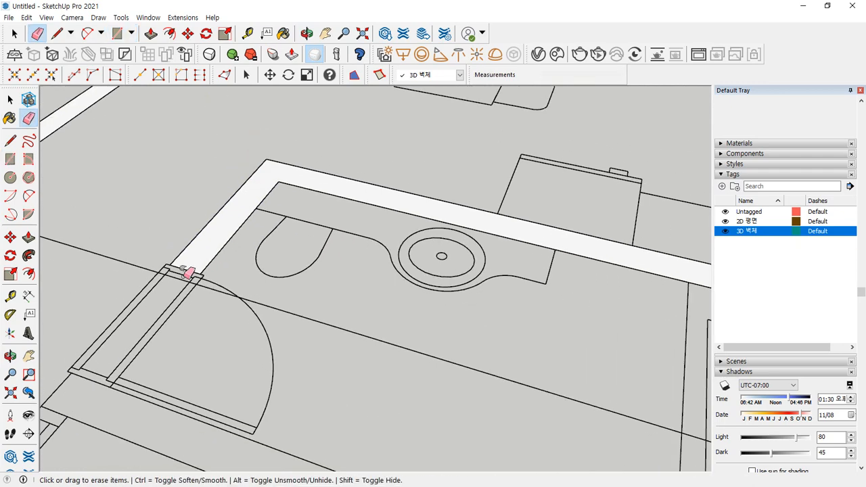
{"action": "middle_click_drag", "start_coordinate": [187, 274], "coordinate": [218, 225], "text": "shift"}
{"action": "scroll", "coordinate": [210, 228], "scroll_direction": "up", "scroll_amount": 2}
- Fill the long 3725 × 200 mm wall below the bathroom and the corner near the stairs
{"action": "key", "text": "r"}
{"action": "left_click", "coordinate": [187, 226]}
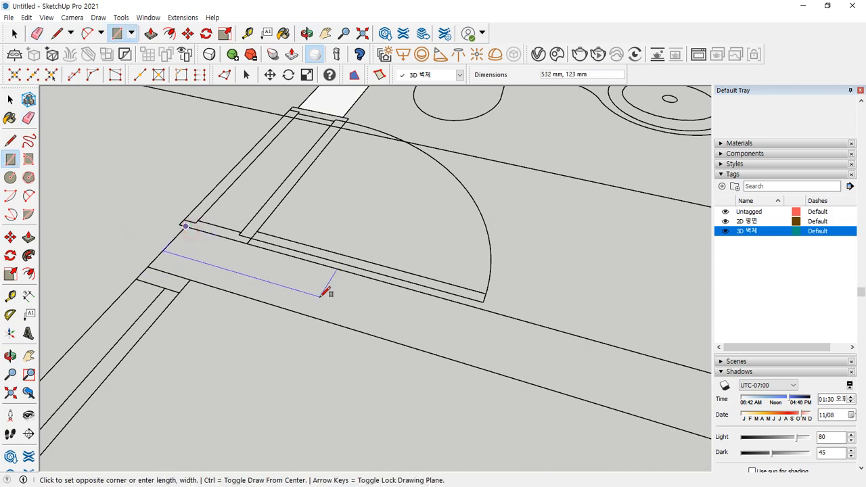
{"action": "scroll", "coordinate": [323, 292], "scroll_direction": "down", "scroll_amount": 3}
{"action": "middle_click_drag", "start_coordinate": [484, 353], "coordinate": [132, 232], "text": "shift"}
{"action": "scroll", "coordinate": [391, 310], "scroll_direction": "down", "scroll_amount": 1}
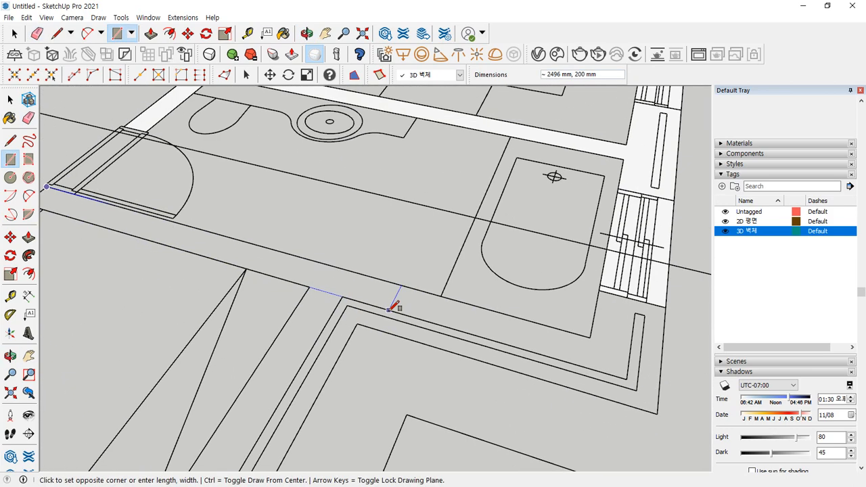
{"action": "left_click", "coordinate": [628, 378]}
{"action": "left_click", "coordinate": [603, 293]}
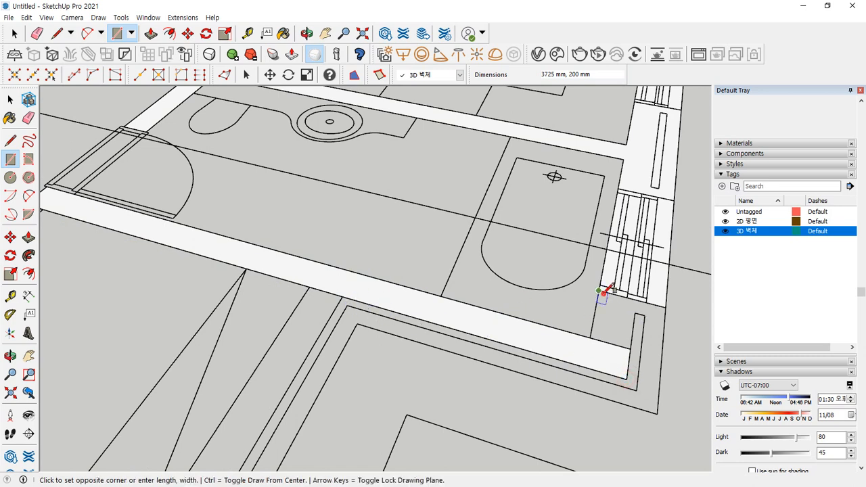
{"action": "left_click", "coordinate": [657, 412]}
{"action": "key", "text": "e"}
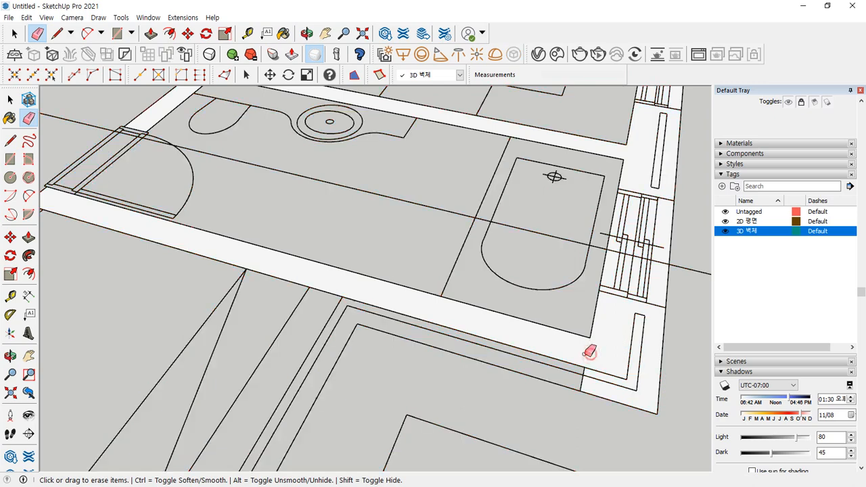
- Face the lower wall edge and the angled wall, erasing the notch edge between them
{"action": "key", "text": "r"}
{"action": "left_click", "coordinate": [581, 390]}
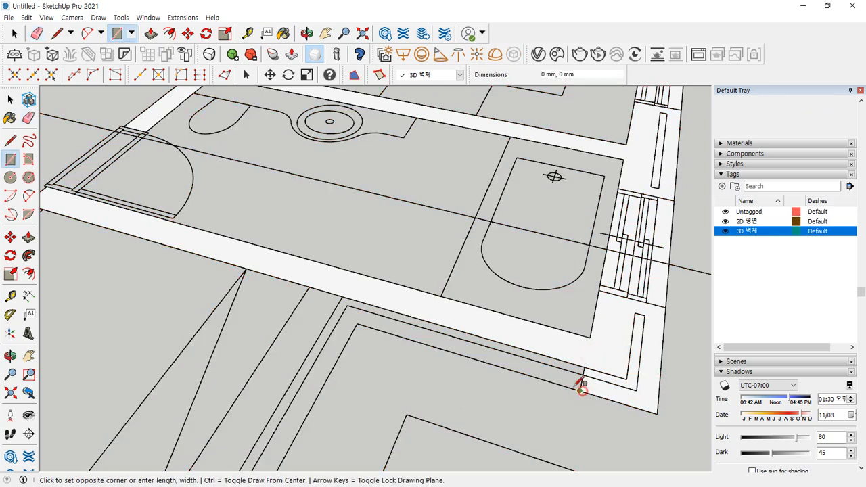
{"action": "left_click", "coordinate": [309, 285]}
{"action": "key", "text": "e"}
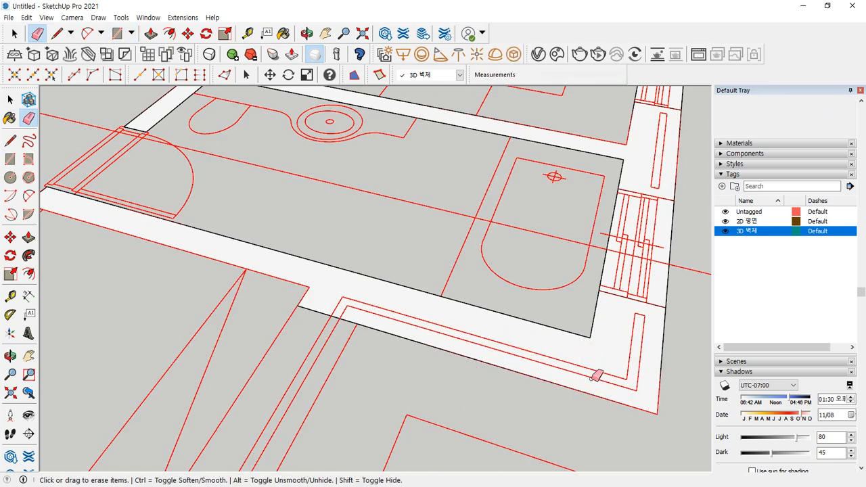
{"action": "scroll", "coordinate": [326, 326], "scroll_direction": "down", "scroll_amount": 2}
{"action": "scroll", "coordinate": [325, 327], "scroll_direction": "up", "scroll_amount": 3}
{"action": "key", "text": "r"}
{"action": "left_click", "coordinate": [363, 192]}
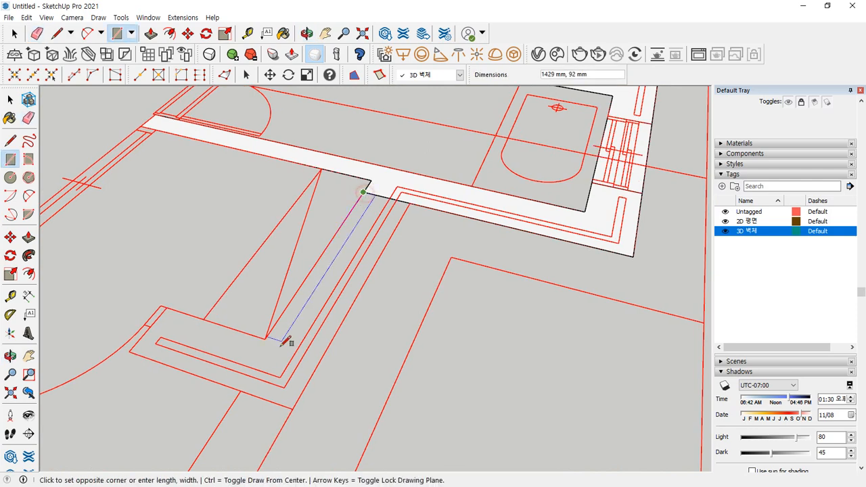
{"action": "left_click", "coordinate": [291, 400]}
{"action": "key", "text": "e"}
{"action": "left_click", "coordinate": [374, 191]}
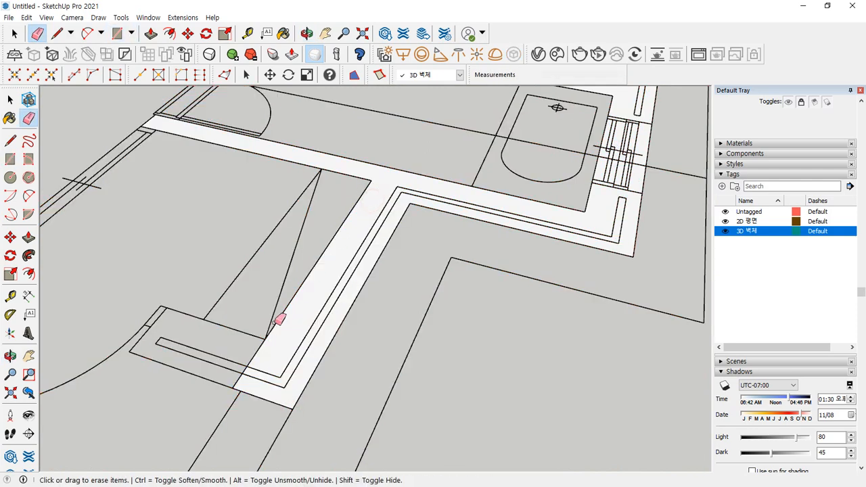
- Fill the wall from its end up to the notch corner
{"action": "key", "text": "r"}
{"action": "left_click", "coordinate": [232, 387]}
{"action": "left_click", "coordinate": [173, 308]}
{"action": "key", "text": "e"}
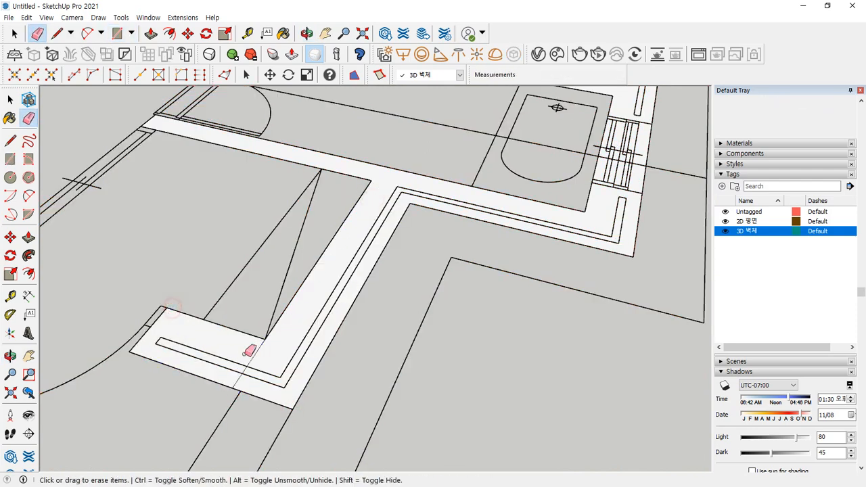
{"action": "scroll", "coordinate": [248, 330], "scroll_direction": "down", "scroll_amount": 4}
{"action": "middle_click_drag", "start_coordinate": [208, 312], "coordinate": [446, 271], "text": "shift"}
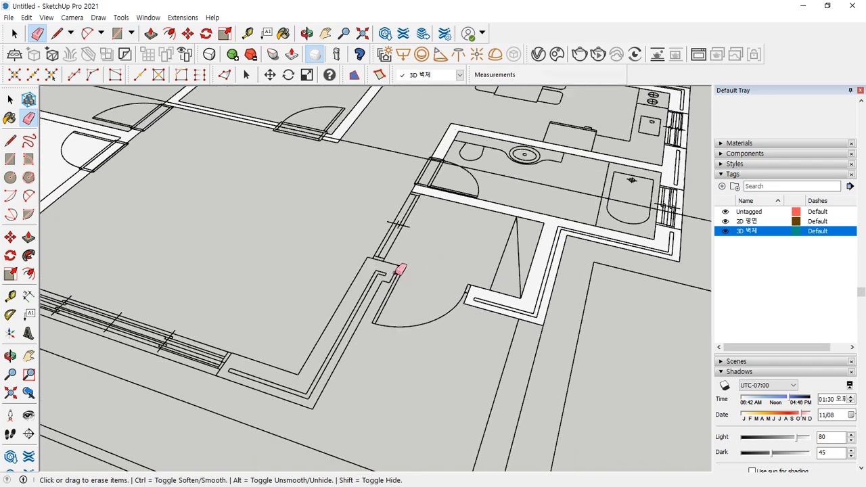
{"action": "scroll", "coordinate": [397, 267], "scroll_direction": "up", "scroll_amount": 3}
{"action": "scroll", "coordinate": [401, 263], "scroll_direction": "up", "scroll_amount": 1}
- Draw a 450 × 350 mm face at the wall end beside the door
{"action": "key", "text": "r"}
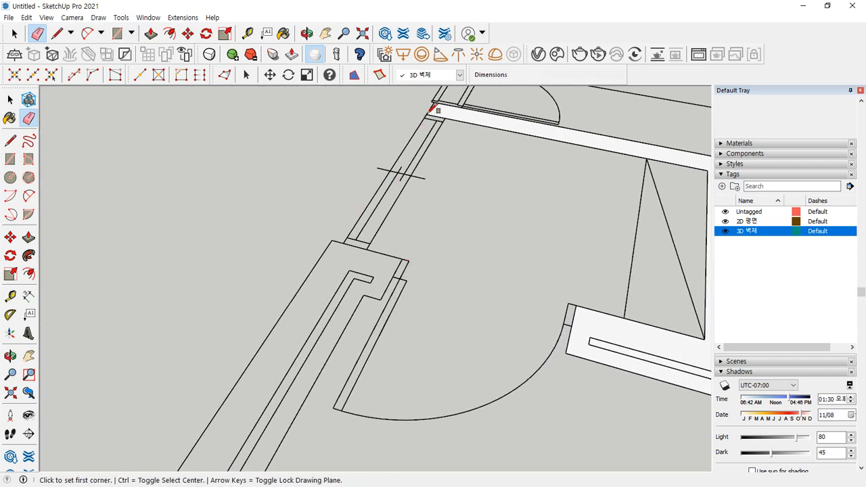
{"action": "left_click", "coordinate": [426, 114]}
{"action": "left_click", "coordinate": [365, 249]}
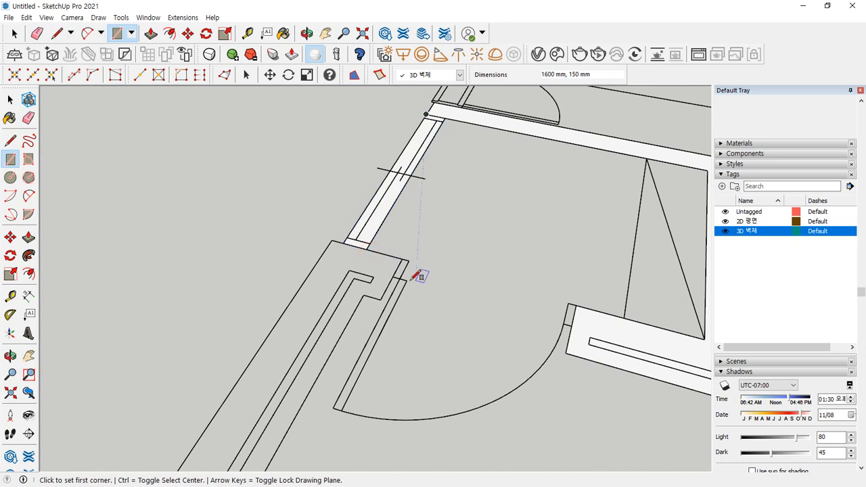
{"action": "left_click", "coordinate": [402, 260]}
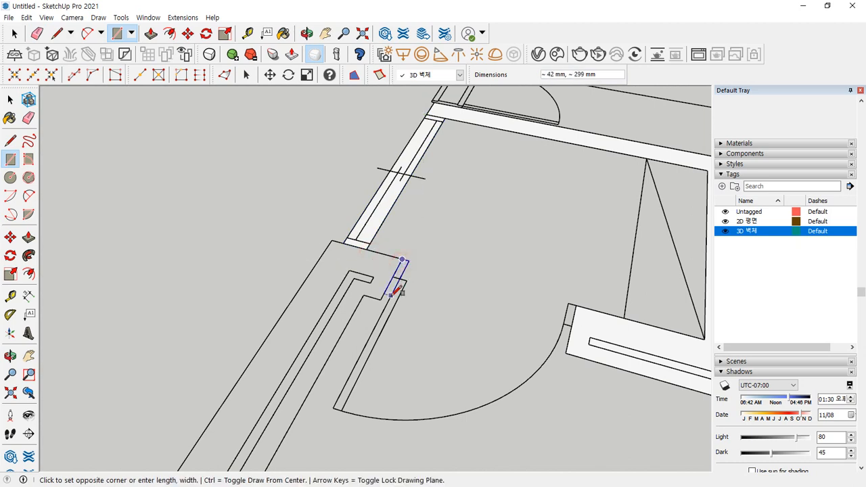
{"action": "key", "text": "Escape"}
{"action": "left_click", "coordinate": [381, 300]}
{"action": "left_click", "coordinate": [330, 239]}
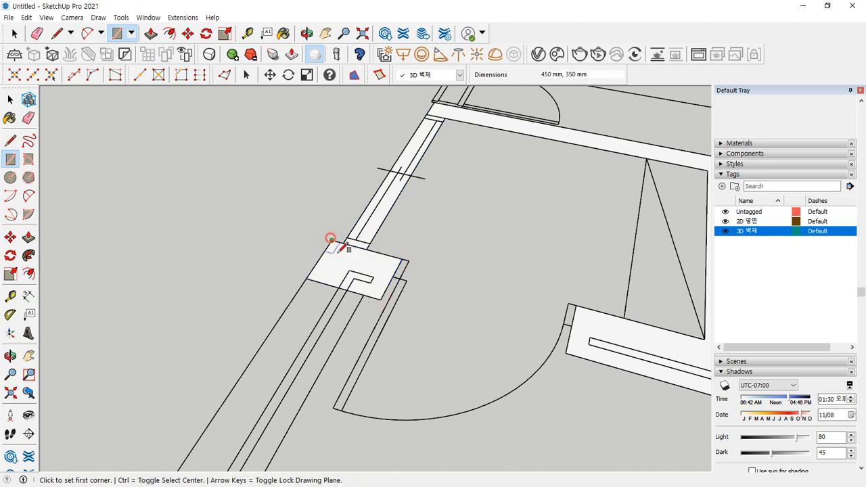
- Face the lower wall strip and erase the edge between the two wall faces
{"action": "left_click", "coordinate": [306, 278]}
{"action": "scroll", "coordinate": [288, 346], "scroll_direction": "down", "scroll_amount": 3}
{"action": "middle_click_drag", "start_coordinate": [271, 379], "coordinate": [371, 199], "text": "shift"}
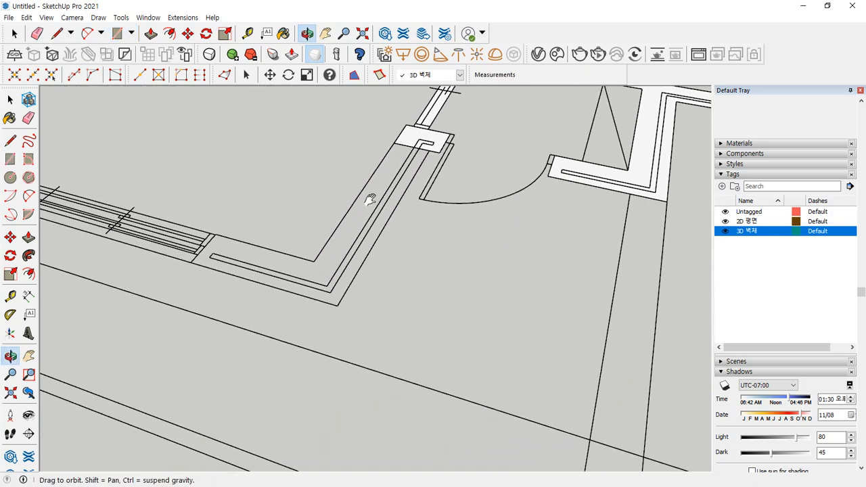
{"action": "left_click", "coordinate": [337, 305]}
{"action": "scroll", "coordinate": [404, 145], "scroll_direction": "up", "scroll_amount": 2}
{"action": "key", "text": "e"}
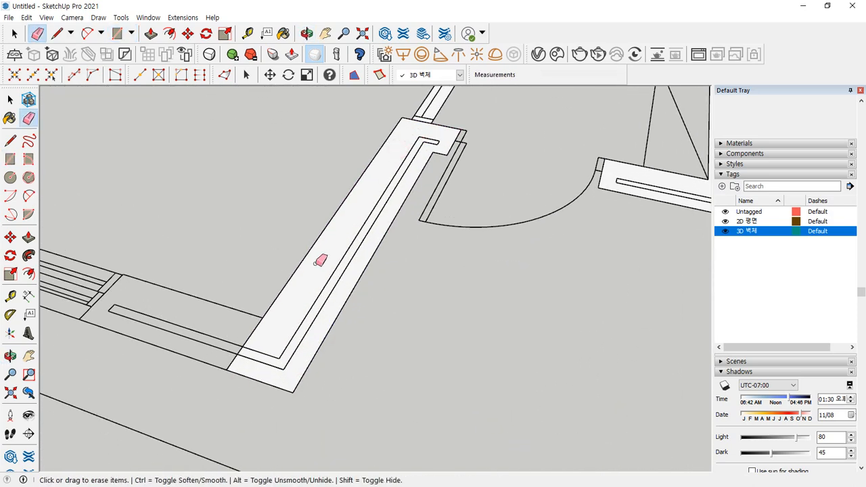
{"action": "scroll", "coordinate": [320, 261], "scroll_direction": "down", "scroll_amount": 3}
{"action": "key", "text": "r"}
{"action": "left_click", "coordinate": [398, 333]}
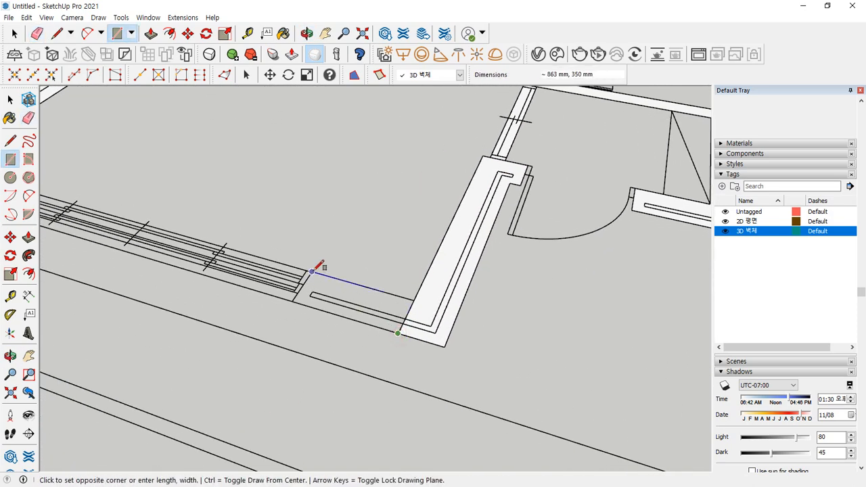
{"action": "left_click", "coordinate": [312, 271]}
{"action": "key", "text": "e"}
{"action": "left_click", "coordinate": [410, 313]}
- Draw the 3200 × 350 mm wall strip beneath the window
{"action": "key", "text": "r"}
{"action": "left_click", "coordinate": [292, 300]}
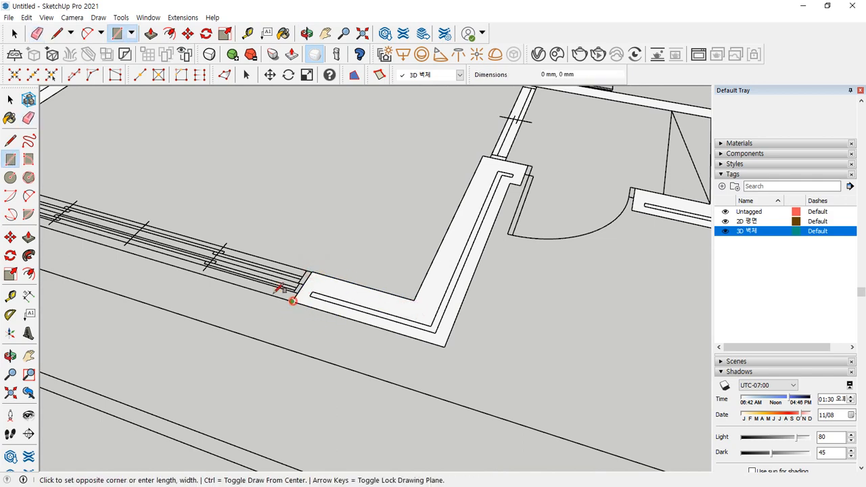
{"action": "scroll", "coordinate": [230, 275], "scroll_direction": "down", "scroll_amount": 2}
{"action": "middle_click_drag", "start_coordinate": [173, 253], "coordinate": [379, 326], "text": "shift"}
{"action": "scroll", "coordinate": [264, 278], "scroll_direction": "up", "scroll_amount": 3}
{"action": "left_click", "coordinate": [225, 270]}
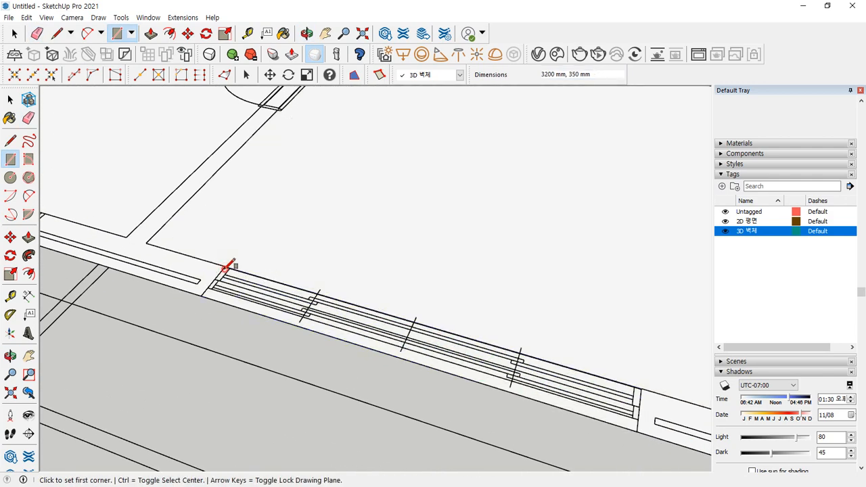
{"action": "scroll", "coordinate": [233, 290], "scroll_direction": "down", "scroll_amount": 2}
{"action": "scroll", "coordinate": [411, 228], "scroll_direction": "down", "scroll_amount": 2}
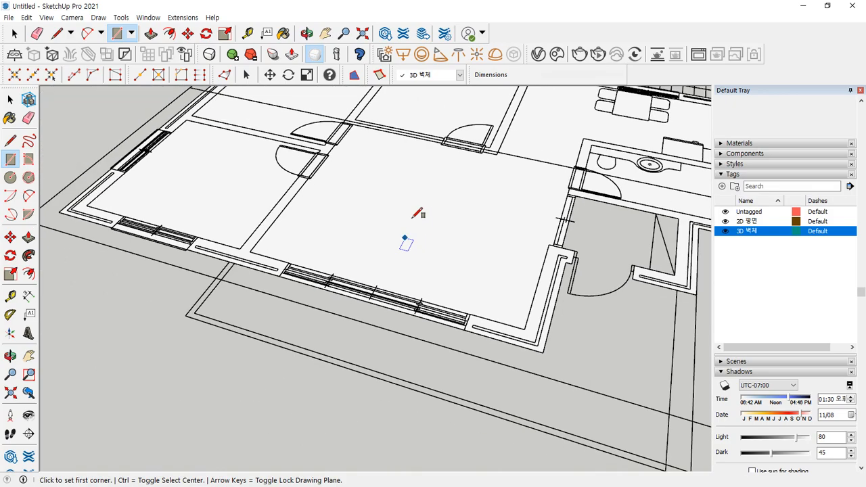
- Draw a 400 × 200 mm rectangle across the gap between the two interior door openings
{"action": "middle_click_drag", "start_coordinate": [412, 215], "coordinate": [371, 269], "text": "shift"}
{"action": "scroll", "coordinate": [276, 239], "scroll_direction": "up", "scroll_amount": 3}
{"action": "key", "text": "e"}
{"action": "scroll", "coordinate": [284, 240], "scroll_direction": "down", "scroll_amount": 4}
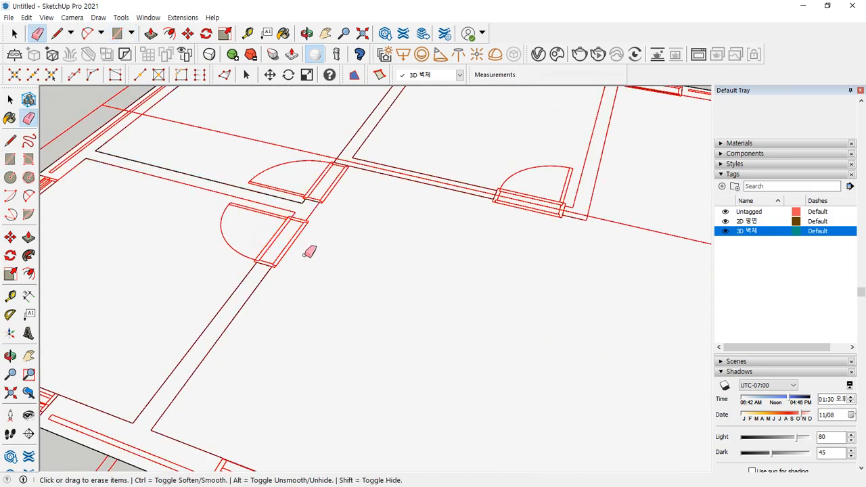
{"action": "key", "text": "space"}
{"action": "scroll", "coordinate": [382, 300], "scroll_direction": "up", "scroll_amount": 1}
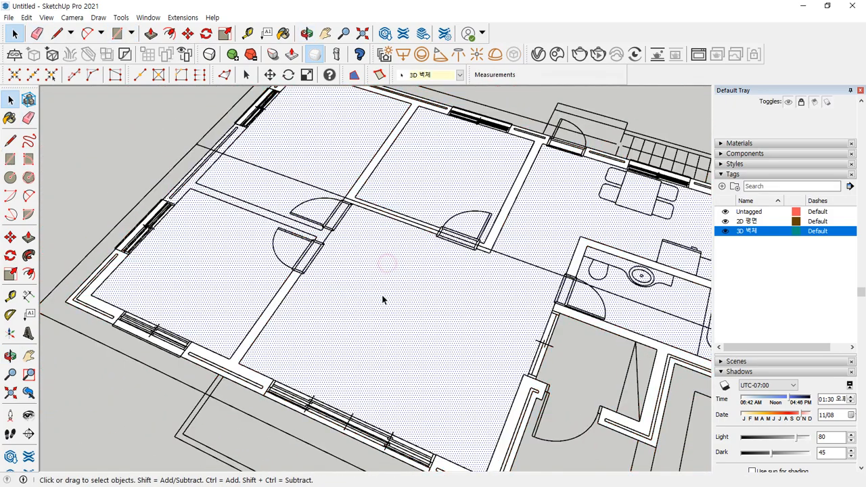
{"action": "scroll", "coordinate": [293, 228], "scroll_direction": "up", "scroll_amount": 4}
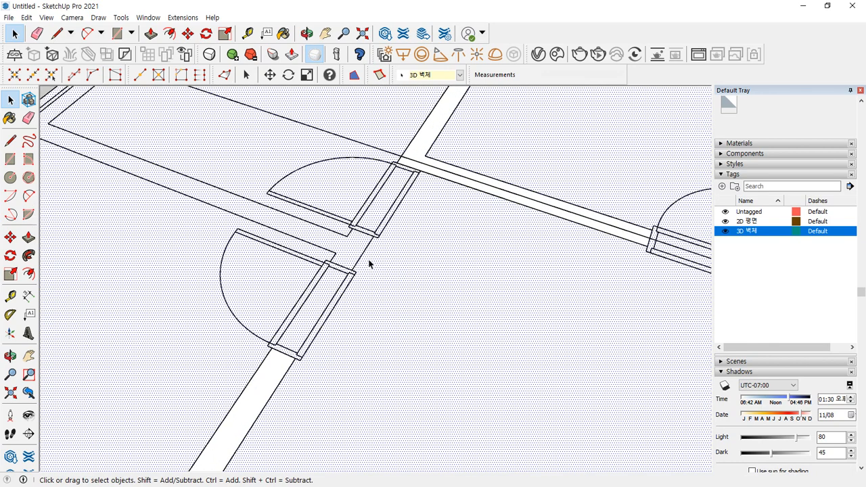
{"action": "key", "text": "r"}
{"action": "left_click", "coordinate": [352, 268]}
{"action": "left_click", "coordinate": [356, 227]}
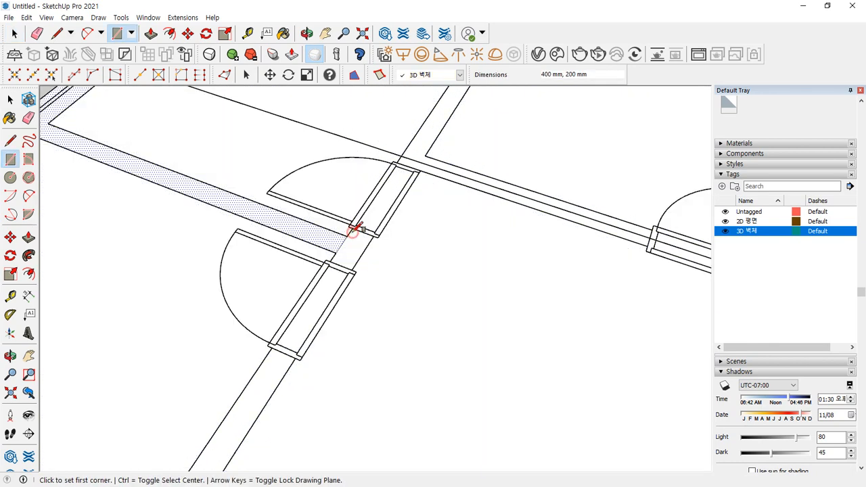
- Erase the edge between the new face and the wall, then check the floor extent
{"action": "key", "text": "e"}
{"action": "left_click", "coordinate": [345, 246]}
{"action": "key", "text": "space"}
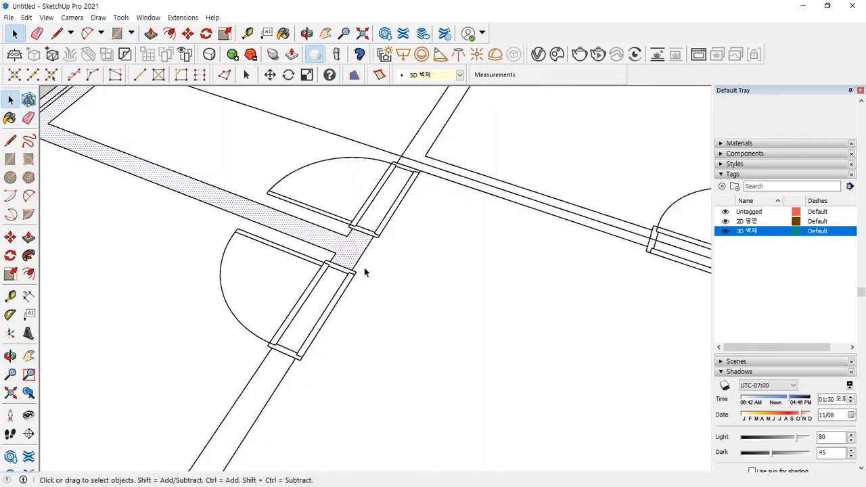
{"action": "scroll", "coordinate": [437, 312], "scroll_direction": "down", "scroll_amount": 3}
{"action": "middle_click_drag", "start_coordinate": [430, 211], "coordinate": [495, 251]}
{"action": "left_click", "coordinate": [433, 203]}
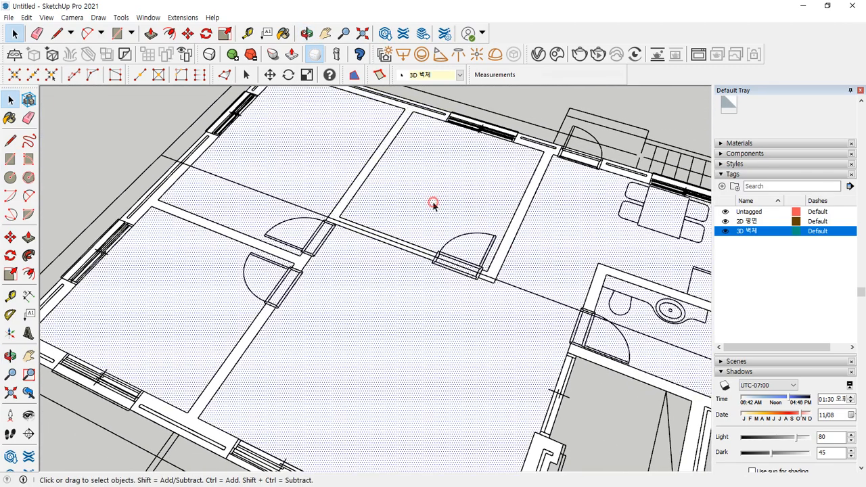
- Draw a thin rectangle from the bathroom door jamb endpoint to the lower wall corner
{"action": "scroll", "coordinate": [411, 265], "scroll_direction": "down", "scroll_amount": 3}
{"action": "scroll", "coordinate": [433, 263], "scroll_direction": "up", "scroll_amount": 1}
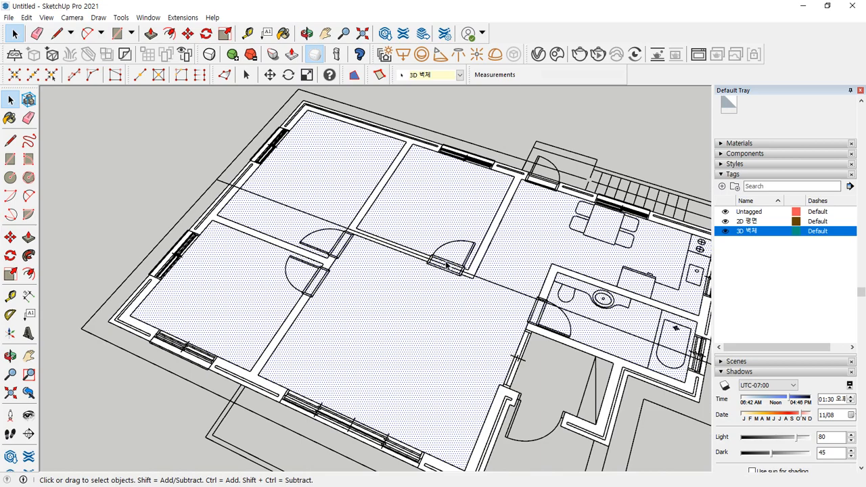
{"action": "middle_click_drag", "start_coordinate": [580, 306], "coordinate": [266, 293]}
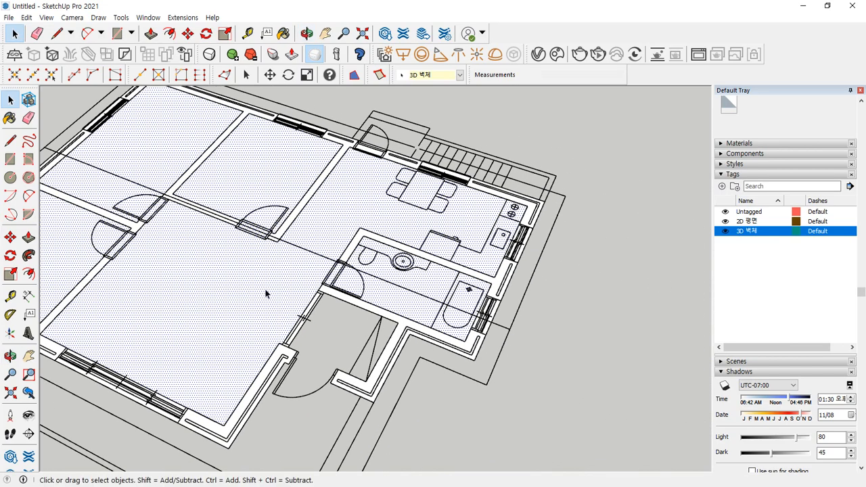
{"action": "scroll", "coordinate": [328, 282], "scroll_direction": "up", "scroll_amount": 6}
{"action": "key", "text": "r"}
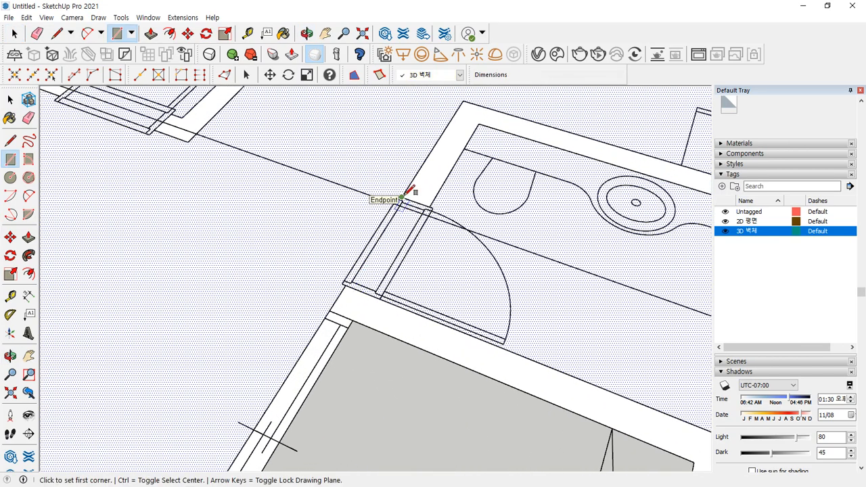
{"action": "left_click", "coordinate": [401, 198]}
{"action": "scroll", "coordinate": [412, 199], "scroll_direction": "up", "scroll_amount": 3}
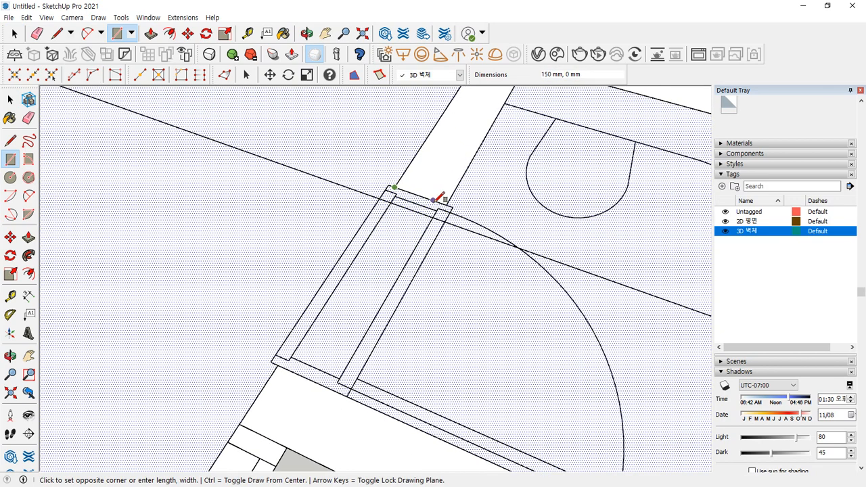
{"action": "left_click", "coordinate": [276, 354]}
- Fill the bathroom door opening with a roughly 847 × 200 mm face and check it
{"action": "left_click", "coordinate": [277, 365]}
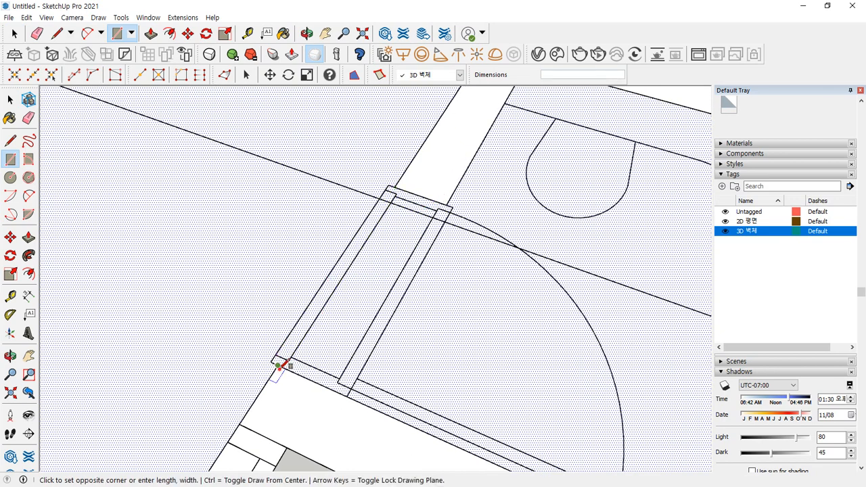
{"action": "left_click", "coordinate": [448, 203]}
{"action": "key", "text": "space"}
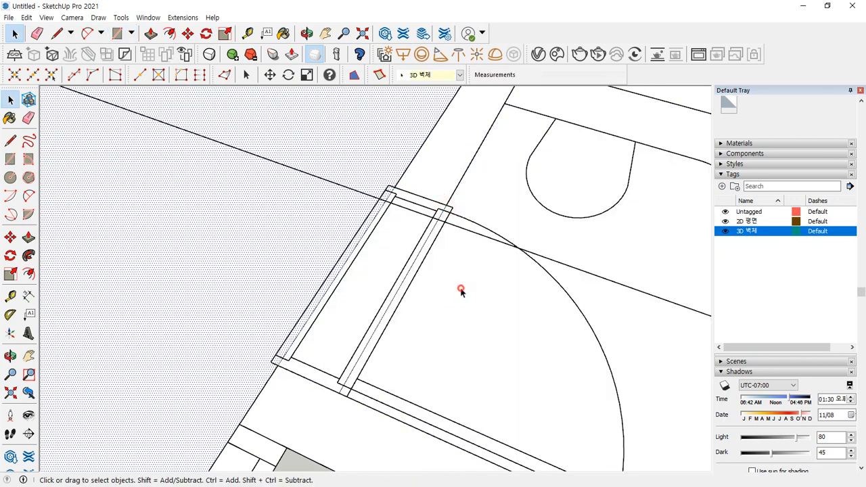
{"action": "left_click", "coordinate": [377, 271]}
{"action": "left_click", "coordinate": [226, 261]}
{"action": "scroll", "coordinate": [221, 262], "scroll_direction": "down", "scroll_amount": 3}
{"action": "scroll", "coordinate": [222, 262], "scroll_direction": "down", "scroll_amount": 3}
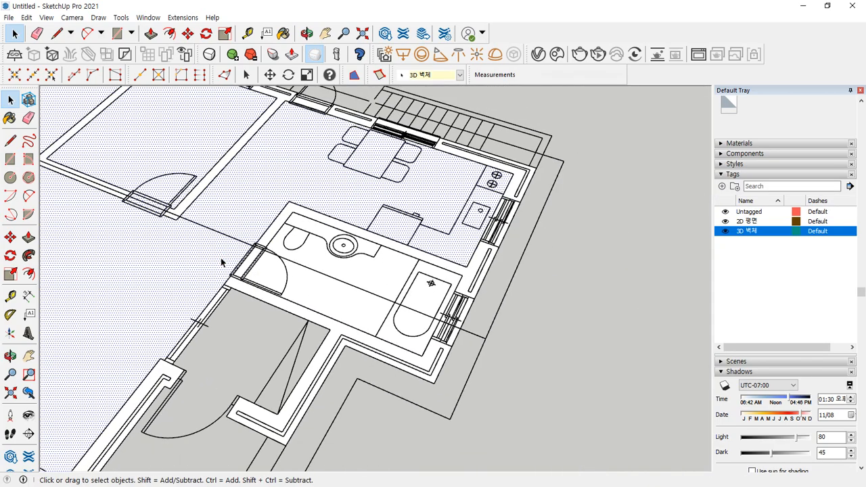
{"action": "middle_click_drag", "start_coordinate": [223, 261], "coordinate": [315, 384]}
{"action": "scroll", "coordinate": [71, 294], "scroll_direction": "up", "scroll_amount": 5}
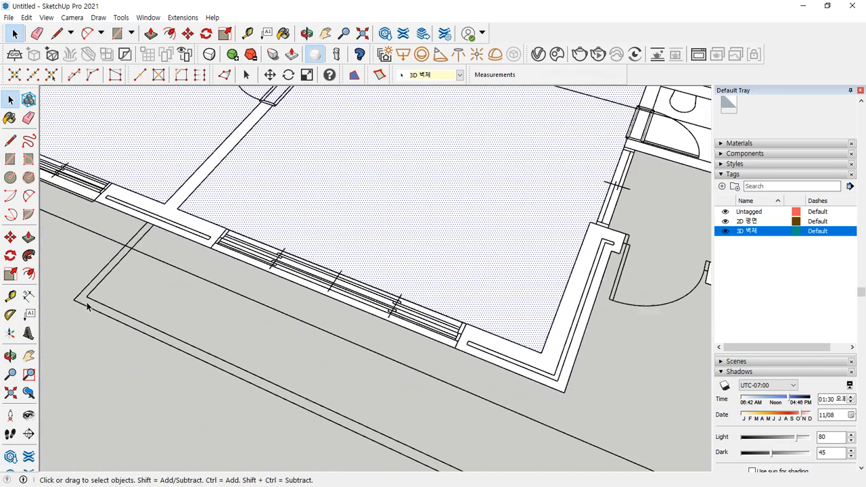
- Draw a large face outside the lower wall and a narrow strip face by the entrance
{"action": "key", "text": "r"}
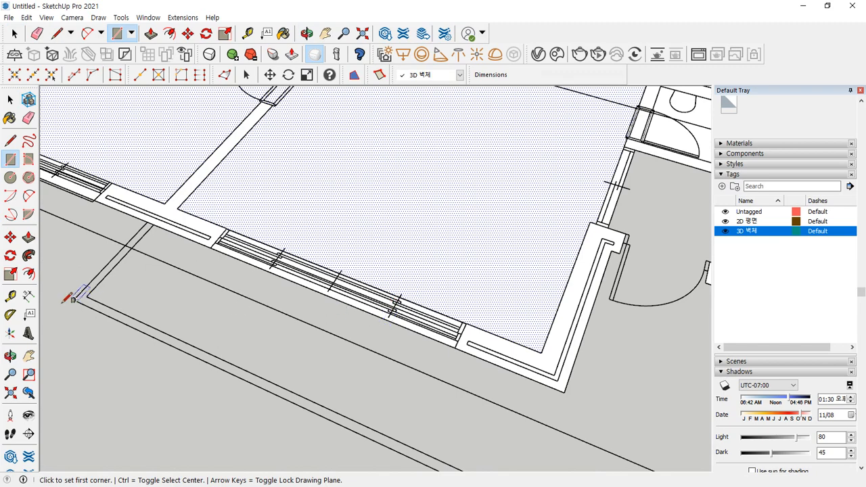
{"action": "left_click", "coordinate": [74, 299]}
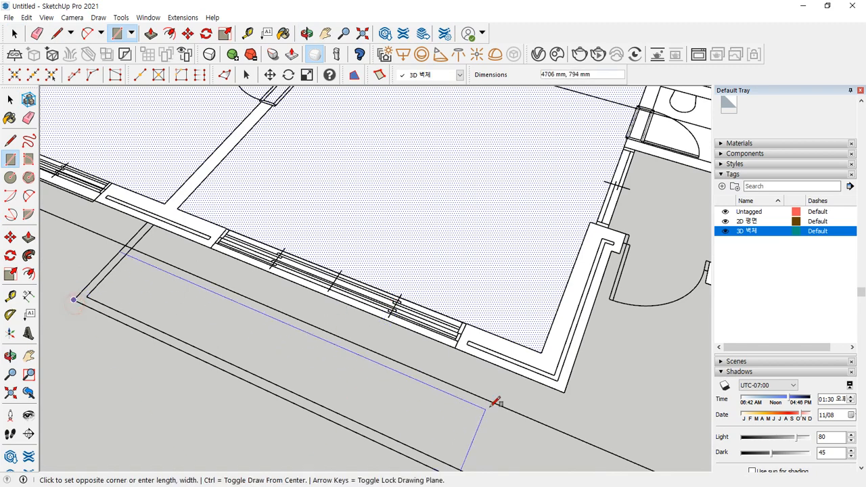
{"action": "left_click", "coordinate": [565, 391]}
{"action": "scroll", "coordinate": [547, 376], "scroll_direction": "down", "scroll_amount": 2}
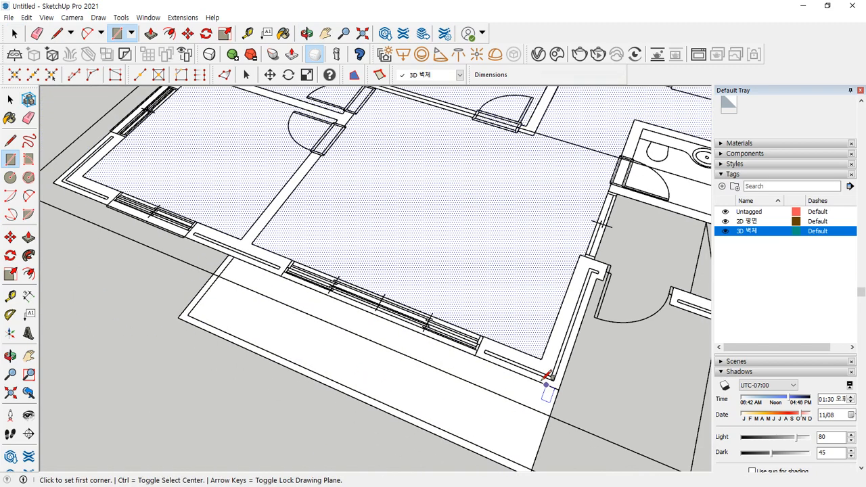
{"action": "middle_click_drag", "start_coordinate": [550, 376], "coordinate": [350, 297], "text": "shift"}
{"action": "scroll", "coordinate": [420, 157], "scroll_direction": "up", "scroll_amount": 3}
{"action": "scroll", "coordinate": [469, 257], "scroll_direction": "down", "scroll_amount": 2}
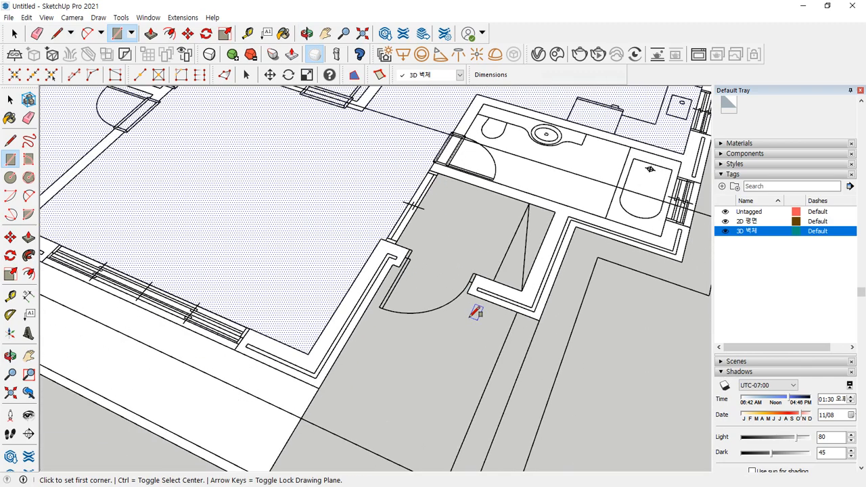
{"action": "middle_click_drag", "start_coordinate": [469, 257], "coordinate": [528, 232], "text": "shift"}
{"action": "left_click", "coordinate": [517, 236]}
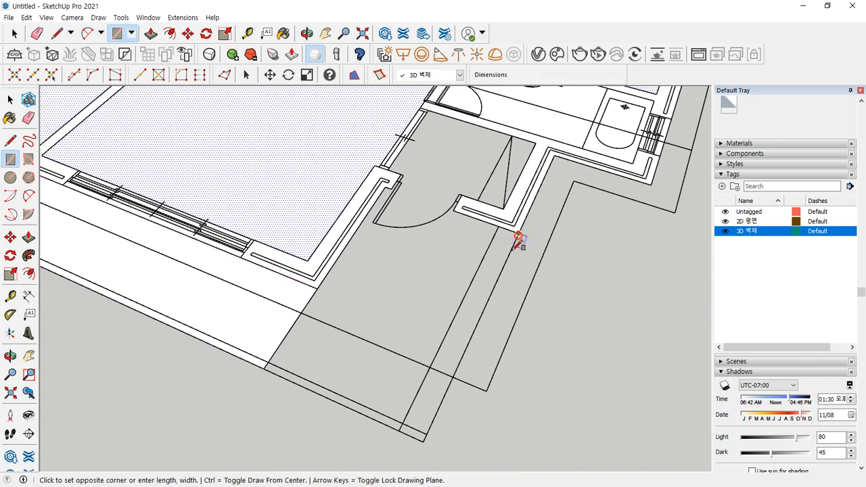
{"action": "left_click", "coordinate": [400, 431]}
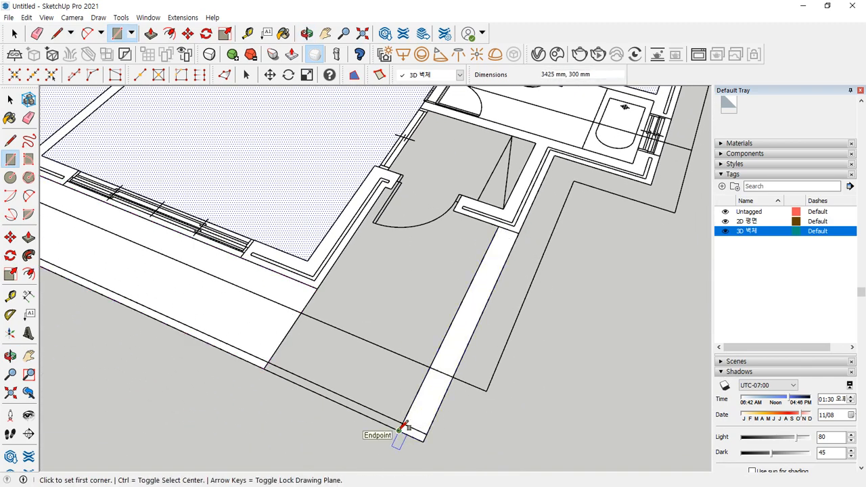
- Close the new face with a line and erase the leftover diagonal and stray edges
{"action": "key", "text": "l"}
{"action": "left_click", "coordinate": [399, 430]}
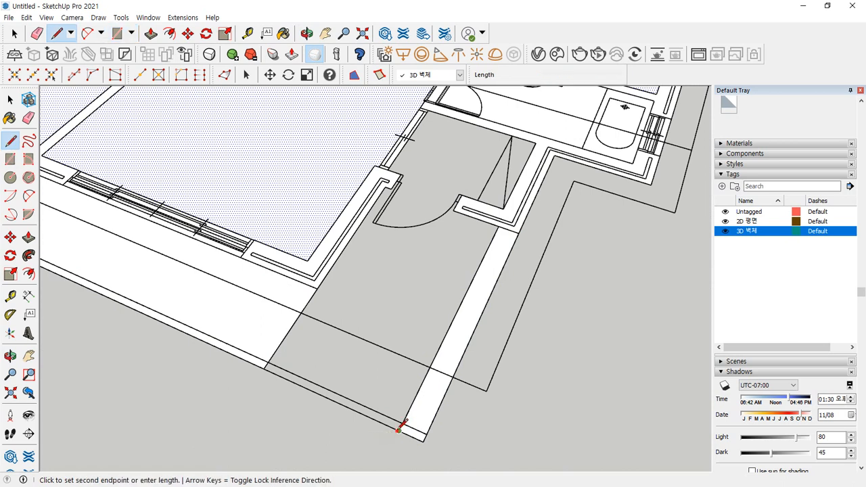
{"action": "left_click", "coordinate": [264, 368]}
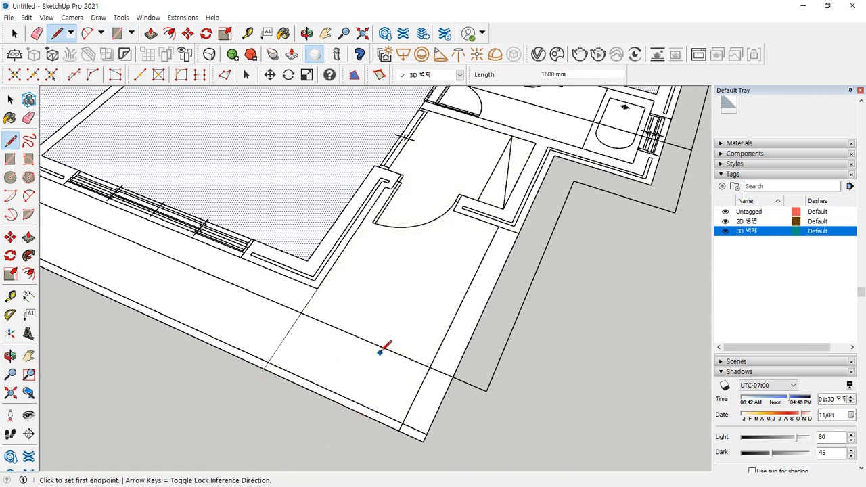
{"action": "key", "text": "e"}
{"action": "left_click", "coordinate": [287, 333]}
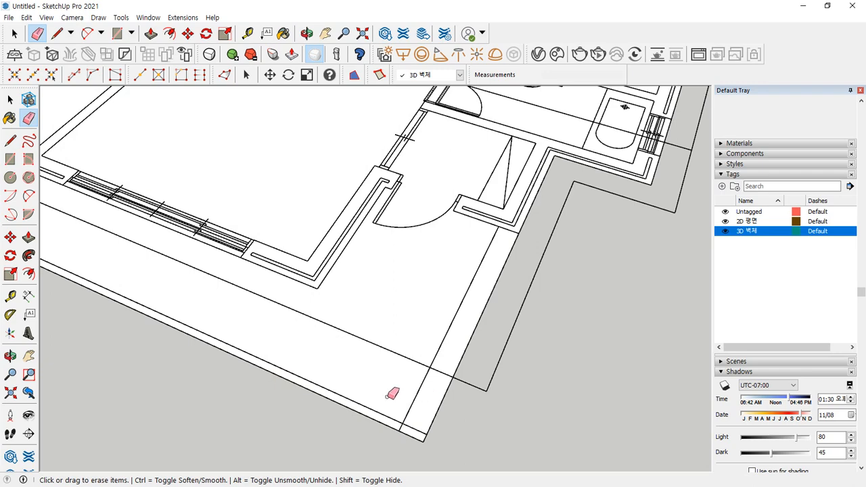
{"action": "scroll", "coordinate": [408, 415], "scroll_direction": "up", "scroll_amount": 3}
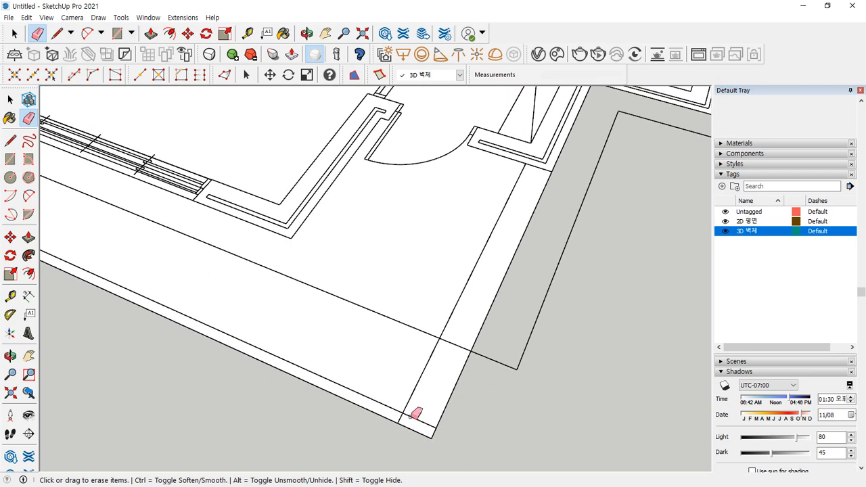
{"action": "scroll", "coordinate": [411, 415], "scroll_direction": "up", "scroll_amount": 3}
{"action": "left_click_drag", "start_coordinate": [398, 418], "coordinate": [376, 416]}
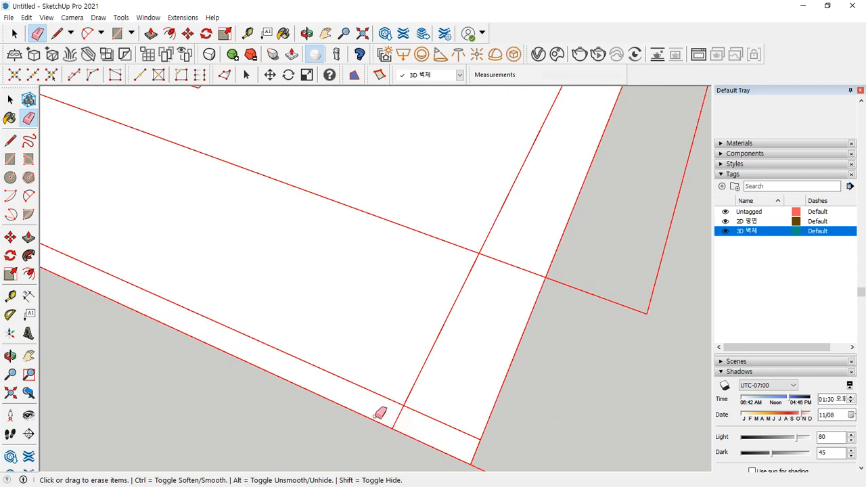
{"action": "scroll", "coordinate": [376, 403], "scroll_direction": "down", "scroll_amount": 5}
{"action": "middle_click_drag", "start_coordinate": [262, 292], "coordinate": [522, 376], "text": "shift"}
{"action": "scroll", "coordinate": [250, 289], "scroll_direction": "up", "scroll_amount": 4}
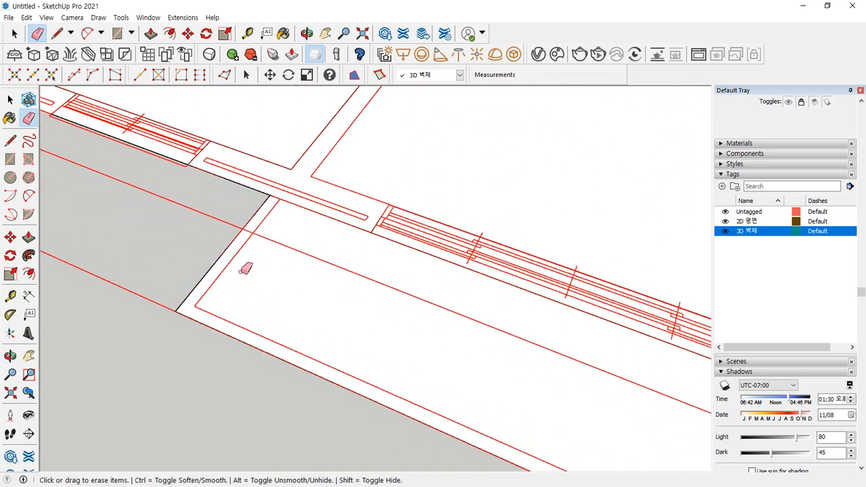
- Draw two edges between the wall corners to close the L-shaped outer strip
{"action": "key", "text": "l"}
{"action": "left_click", "coordinate": [285, 187]}
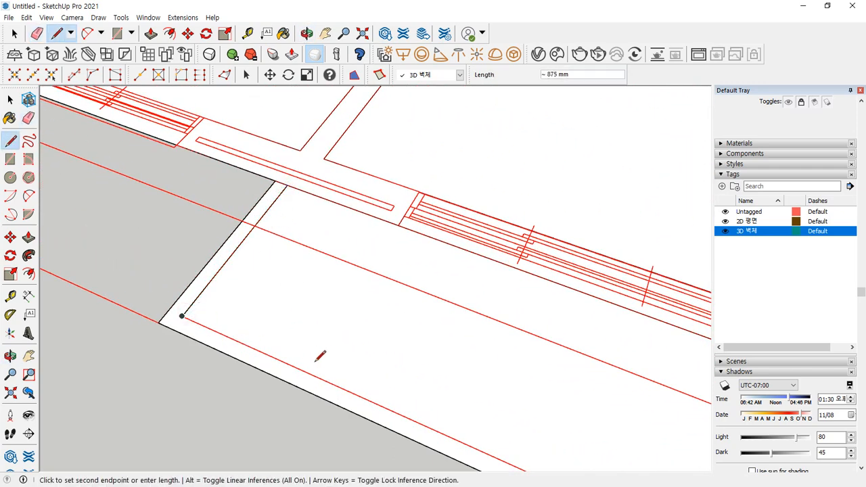
{"action": "scroll", "coordinate": [320, 355], "scroll_direction": "down", "scroll_amount": 5}
{"action": "scroll", "coordinate": [354, 286], "scroll_direction": "up", "scroll_amount": 5}
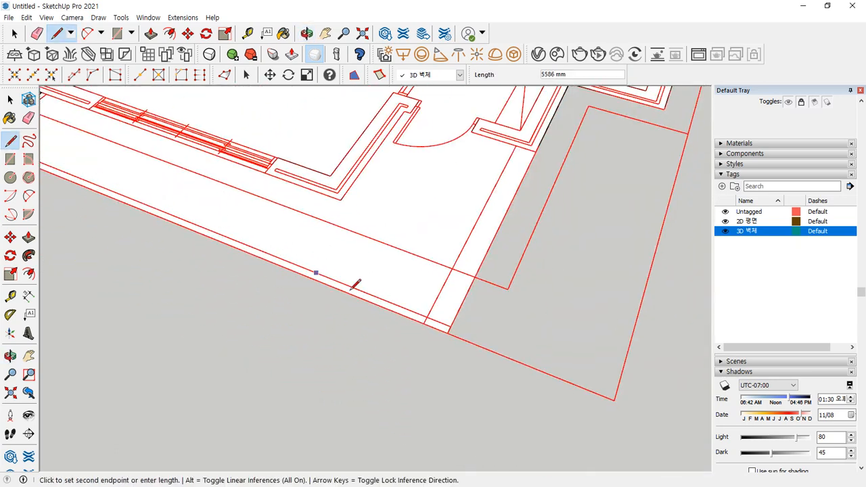
{"action": "left_click", "coordinate": [459, 322]}
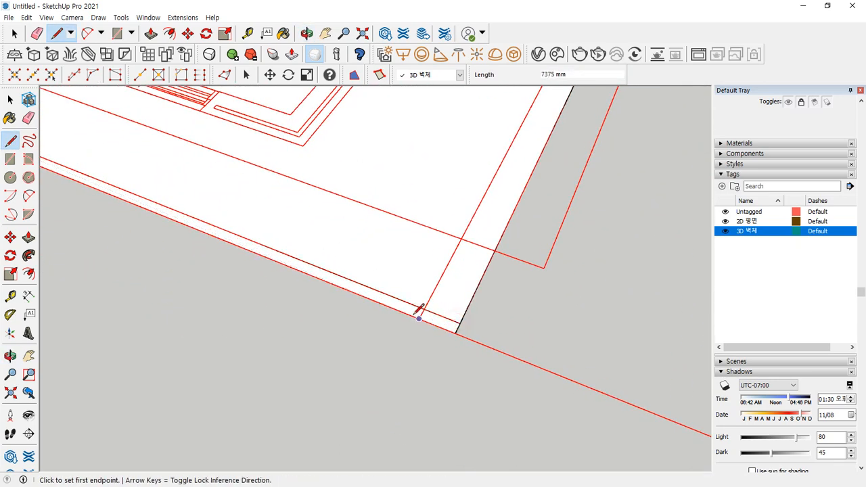
{"action": "left_click", "coordinate": [419, 317]}
{"action": "scroll", "coordinate": [444, 271], "scroll_direction": "down", "scroll_amount": 4}
{"action": "scroll", "coordinate": [455, 232], "scroll_direction": "up", "scroll_amount": 4}
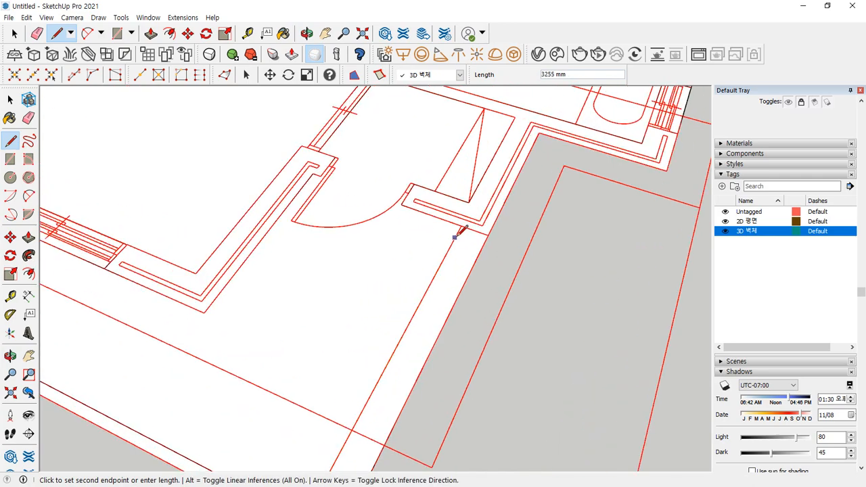
{"action": "left_click", "coordinate": [465, 223]}
{"action": "key", "text": "space"}
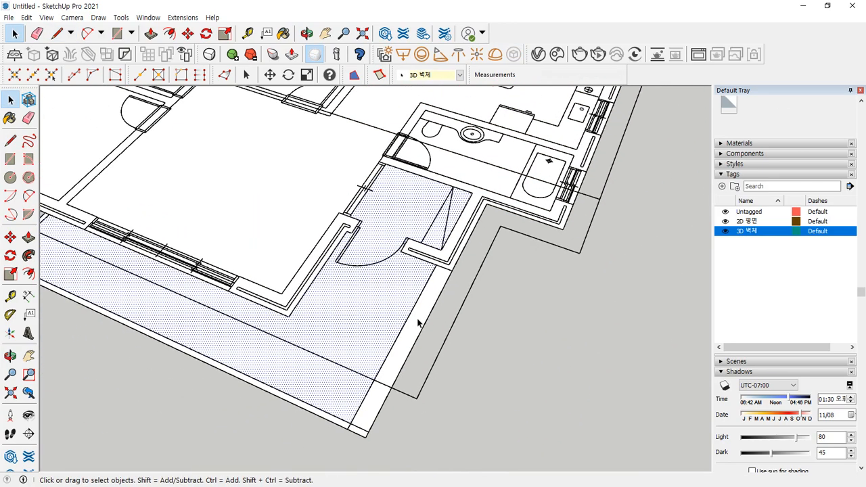
{"action": "scroll", "coordinate": [358, 303], "scroll_direction": "down", "scroll_amount": 3}
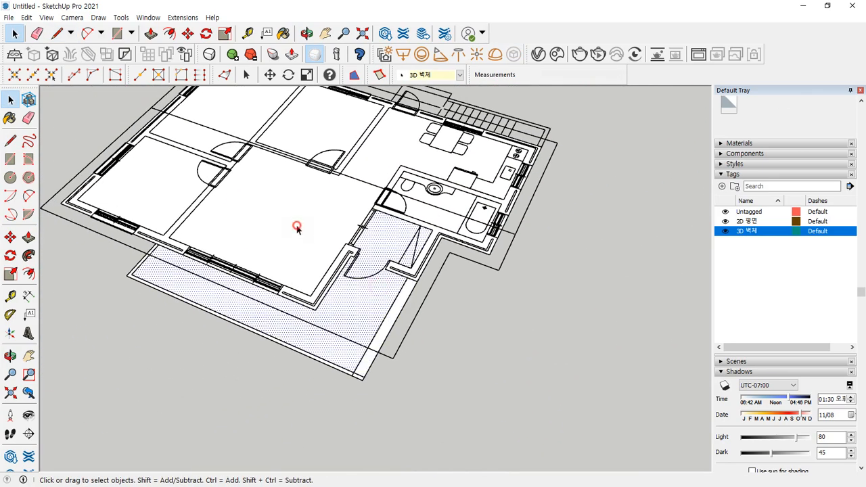
{"action": "middle_click_drag", "start_coordinate": [182, 187], "coordinate": [455, 277]}
{"action": "left_click", "coordinate": [494, 254]}
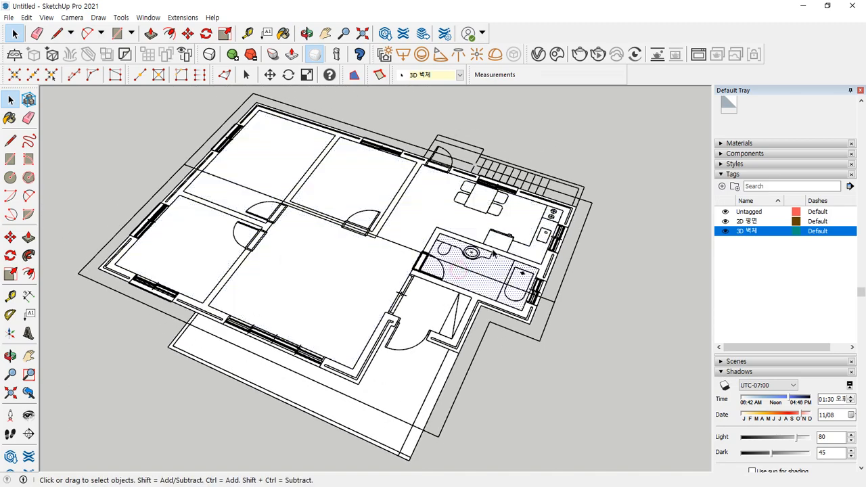
{"action": "left_click", "coordinate": [419, 204]}
{"action": "scroll", "coordinate": [114, 266], "scroll_direction": "up", "scroll_amount": 4}
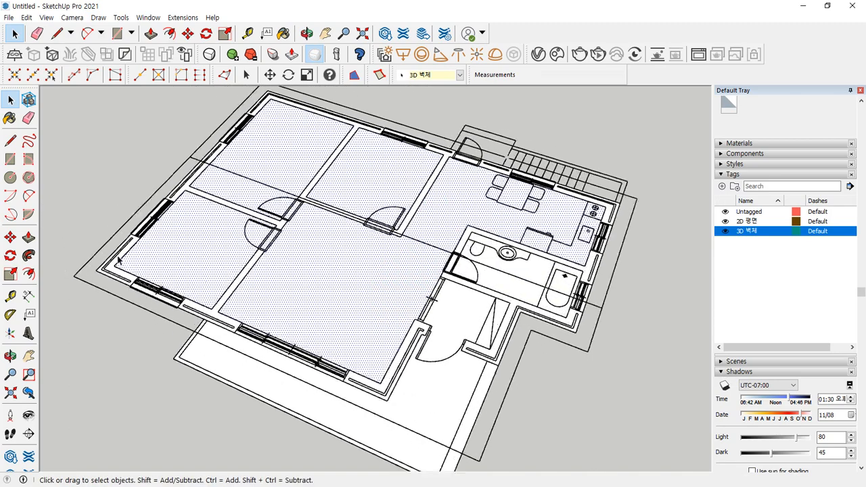
{"action": "left_click", "coordinate": [113, 272]}
{"action": "scroll", "coordinate": [347, 285], "scroll_direction": "down", "scroll_amount": 6}
{"action": "middle_click_drag", "start_coordinate": [451, 288], "coordinate": [338, 290]}
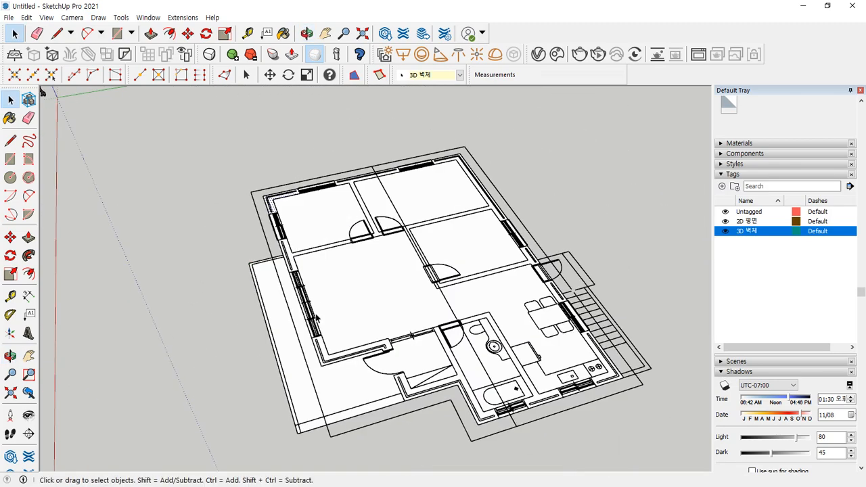
{"action": "middle_click_drag", "start_coordinate": [359, 321], "coordinate": [446, 343]}
{"action": "scroll", "coordinate": [451, 344], "scroll_direction": "up", "scroll_amount": 2}
{"action": "scroll", "coordinate": [519, 380], "scroll_direction": "down", "scroll_amount": 1}
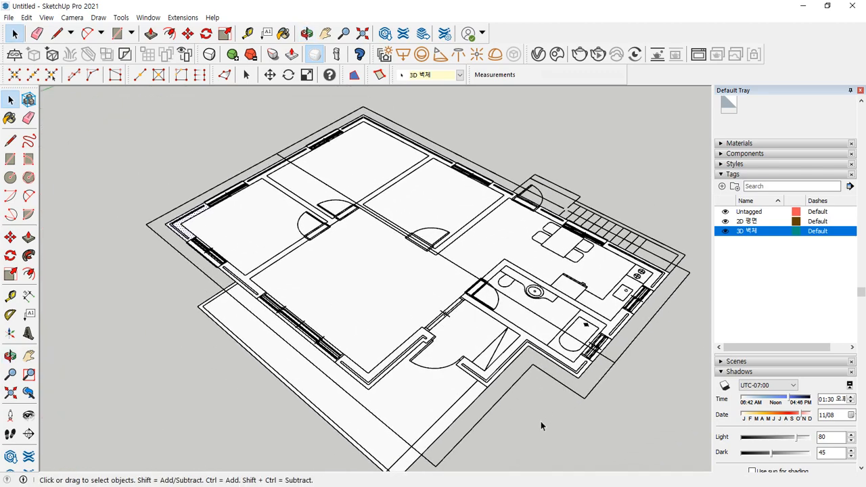
{"action": "left_click", "coordinate": [158, 399]}
{"action": "middle_click_drag", "start_coordinate": [382, 411], "coordinate": [319, 339], "text": "shift"}
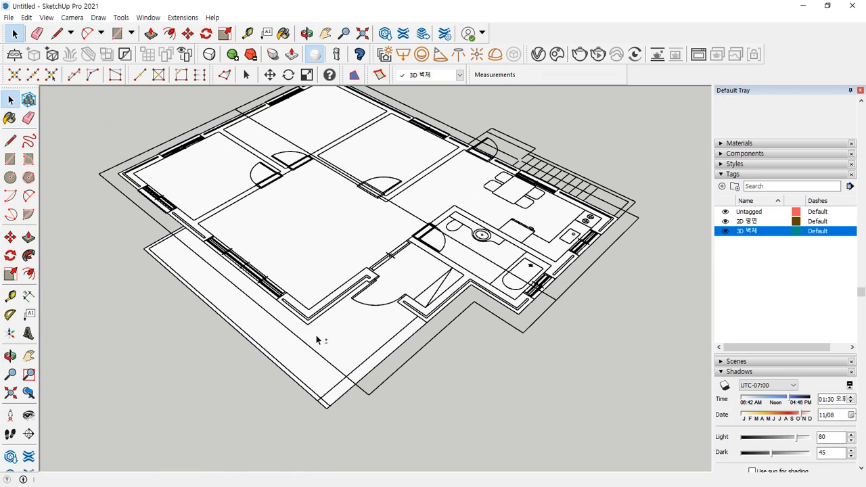
{"action": "middle_click_drag", "start_coordinate": [328, 378], "coordinate": [318, 380]}
- Raise the L-shaped corner wall and lower wall strip to 450 mm, leaving the balcony floor
{"action": "key", "text": "p"}
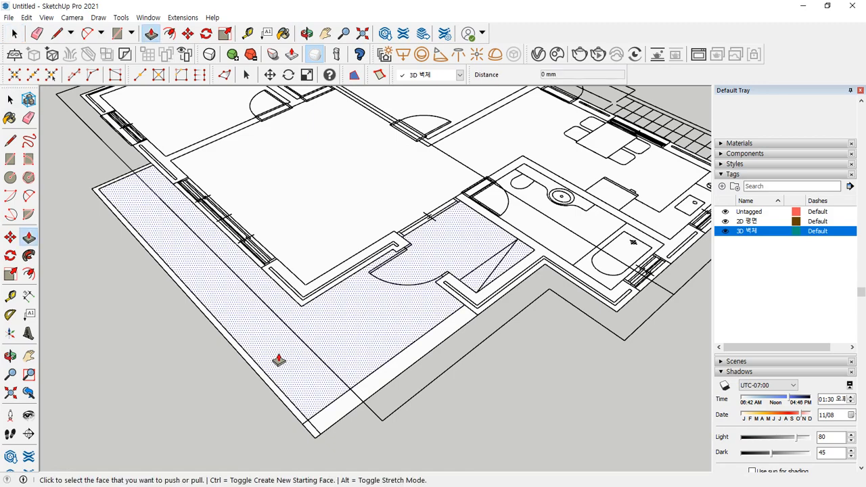
{"action": "left_click", "coordinate": [293, 361]}
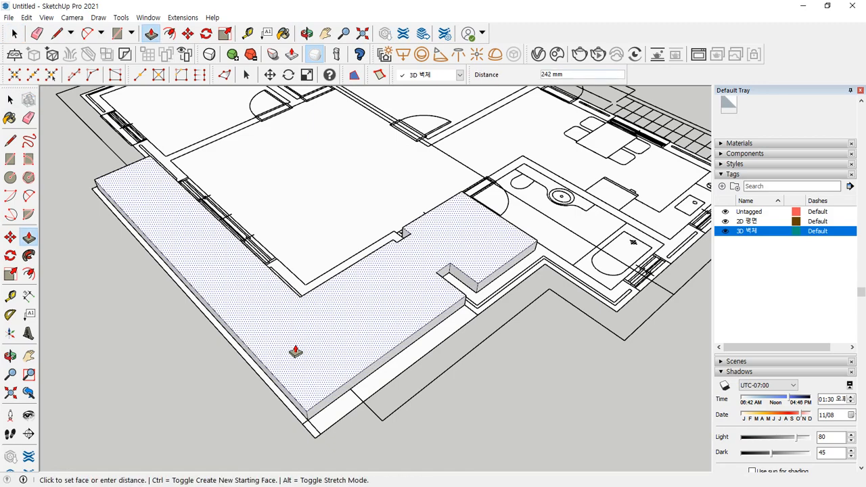
{"action": "key", "text": "Escape"}
{"action": "scroll", "coordinate": [287, 268], "scroll_direction": "up", "scroll_amount": 2}
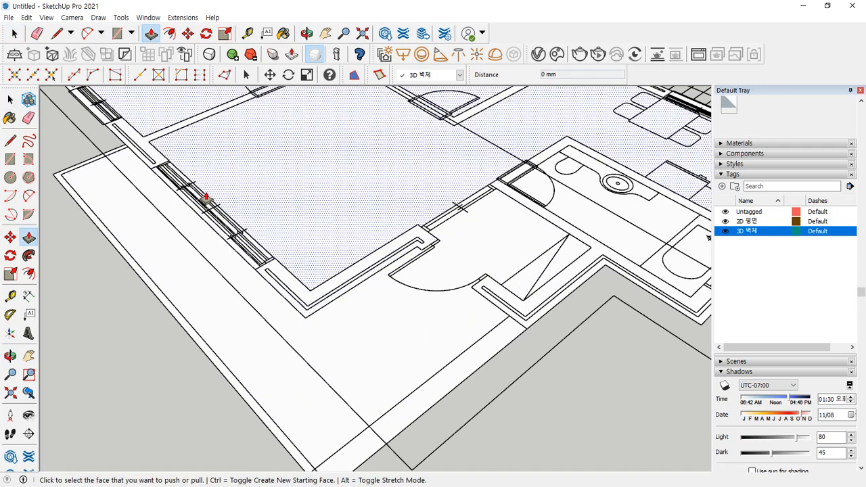
{"action": "middle_click_drag", "start_coordinate": [136, 124], "coordinate": [315, 312], "text": "shift"}
{"action": "scroll", "coordinate": [236, 240], "scroll_direction": "up", "scroll_amount": 2}
{"action": "left_click", "coordinate": [246, 249]}
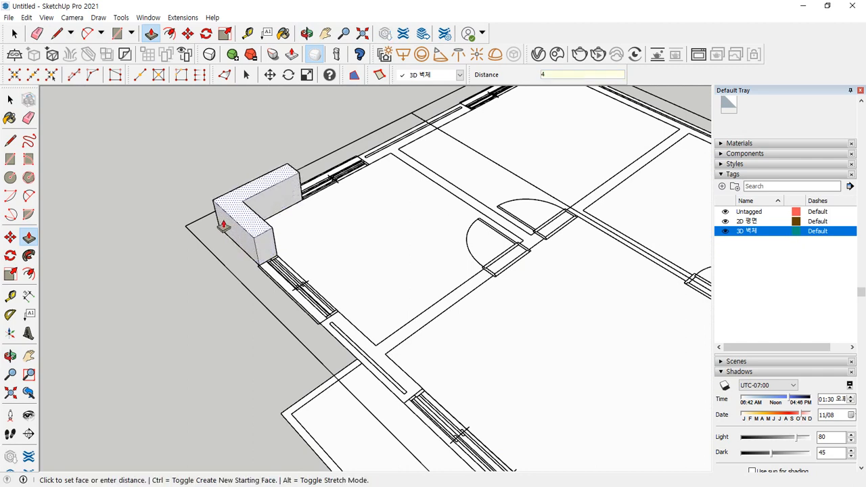
{"action": "key", "text": "Return"}
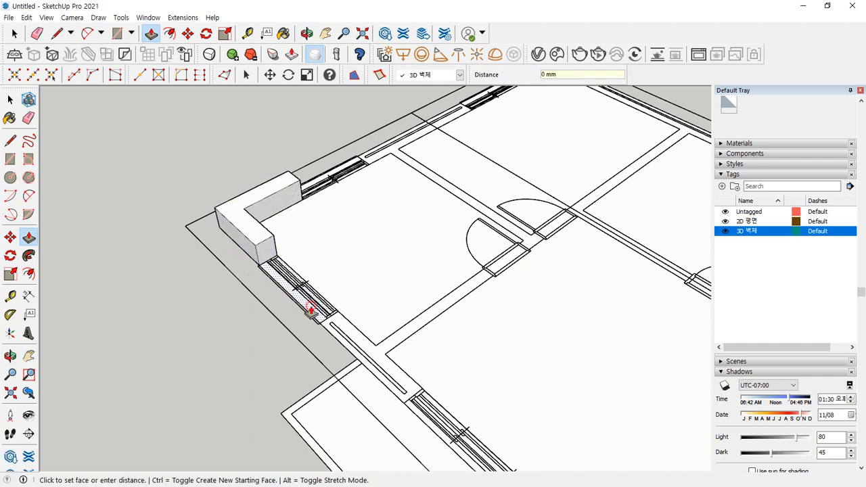
{"action": "left_click", "coordinate": [248, 239]}
- Raise the T-shaped wall, the thin wall strip and the long right wall strip to 450 mm
{"action": "left_click", "coordinate": [330, 325]}
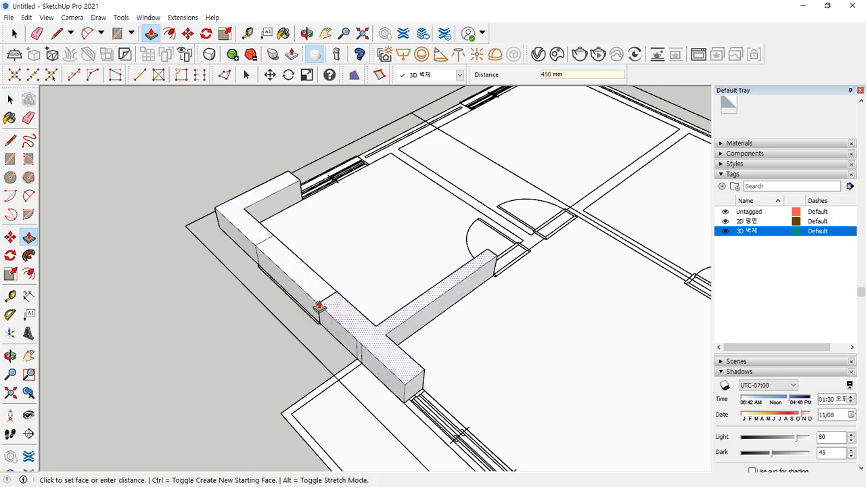
{"action": "left_click", "coordinate": [314, 295]}
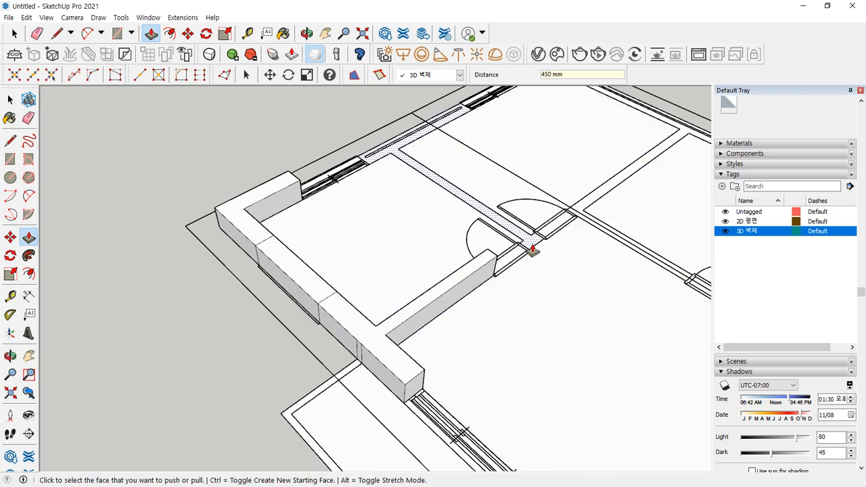
{"action": "left_click", "coordinate": [524, 240]}
{"action": "left_click", "coordinate": [484, 257]}
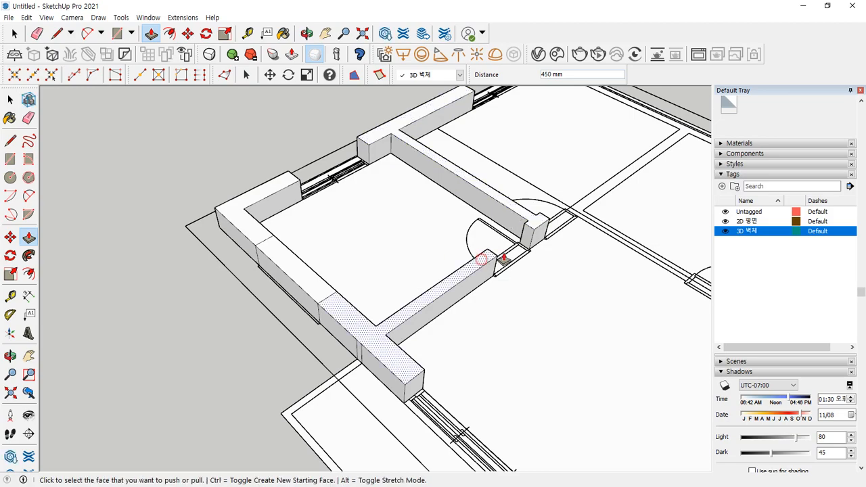
{"action": "left_click", "coordinate": [574, 212]}
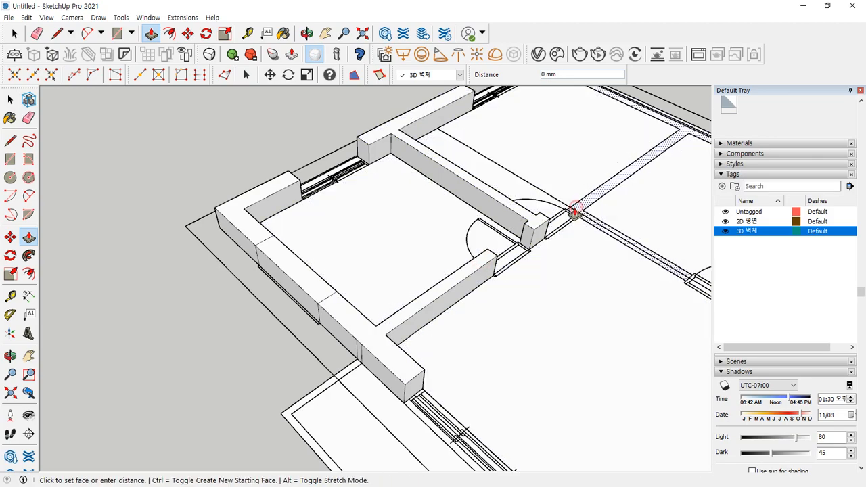
{"action": "left_click", "coordinate": [526, 222]}
{"action": "scroll", "coordinate": [524, 243], "scroll_direction": "down", "scroll_amount": 5}
{"action": "middle_click_drag", "start_coordinate": [487, 276], "coordinate": [480, 284]}
{"action": "scroll", "coordinate": [555, 246], "scroll_direction": "up", "scroll_amount": 5}
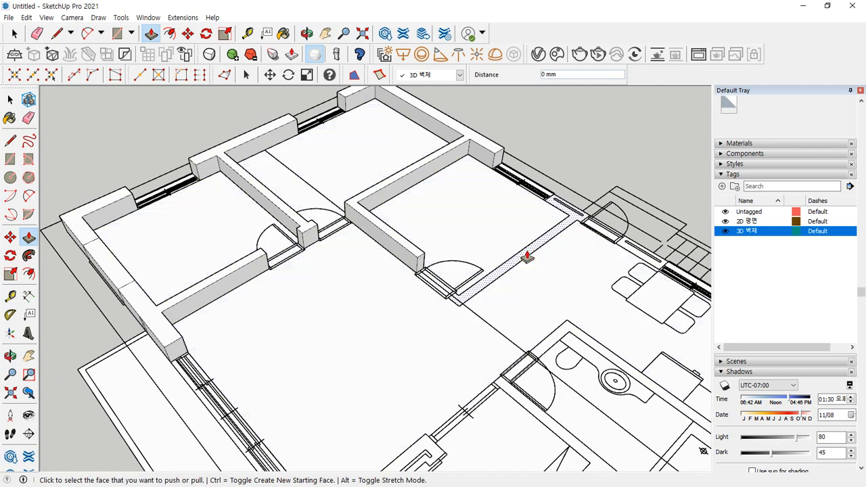
- Raise the kitchen-side strips to wall height and the kitchen wall and a window strip to 450 mm
{"action": "left_click", "coordinate": [526, 252]}
{"action": "left_click", "coordinate": [406, 249]}
{"action": "middle_click_drag", "start_coordinate": [517, 280], "coordinate": [448, 289]}
{"action": "scroll", "coordinate": [445, 289], "scroll_direction": "up", "scroll_amount": 3}
{"action": "left_click", "coordinate": [447, 288]}
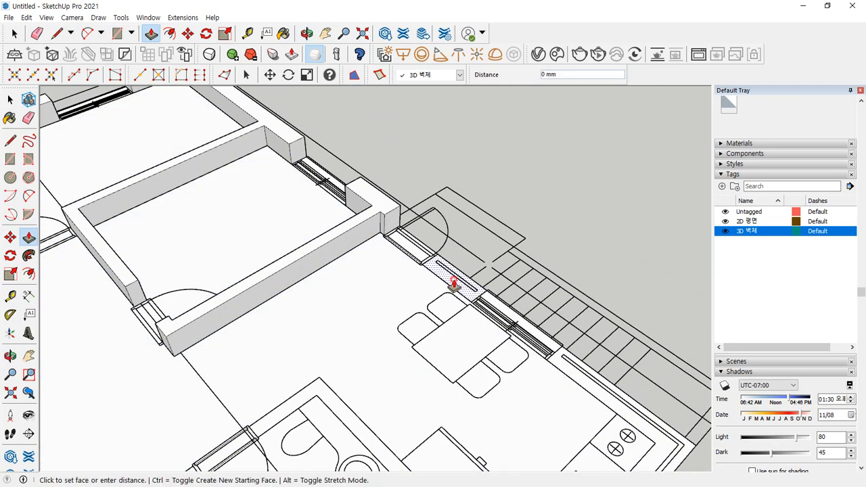
{"action": "left_click", "coordinate": [372, 212]}
{"action": "middle_click_drag", "start_coordinate": [569, 371], "coordinate": [476, 316], "text": "shift"}
{"action": "left_click", "coordinate": [479, 321]}
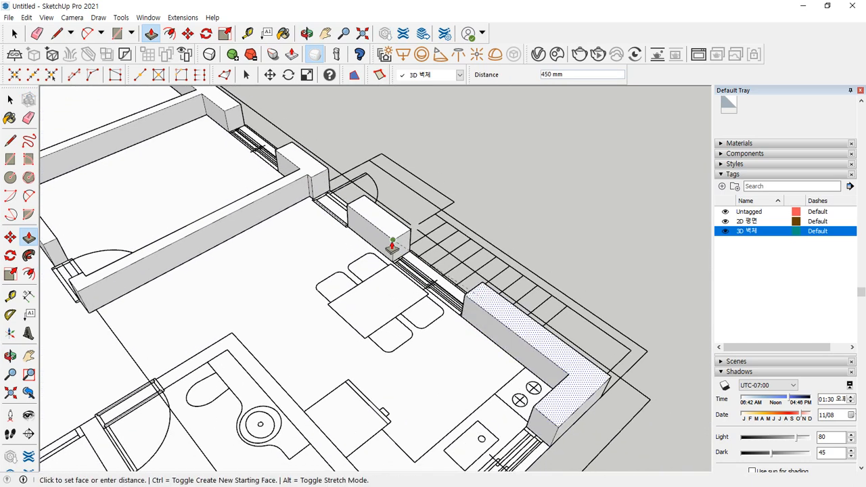
{"action": "left_click", "coordinate": [389, 238]}
{"action": "left_click", "coordinate": [425, 274]}
{"action": "left_click", "coordinate": [483, 302]}
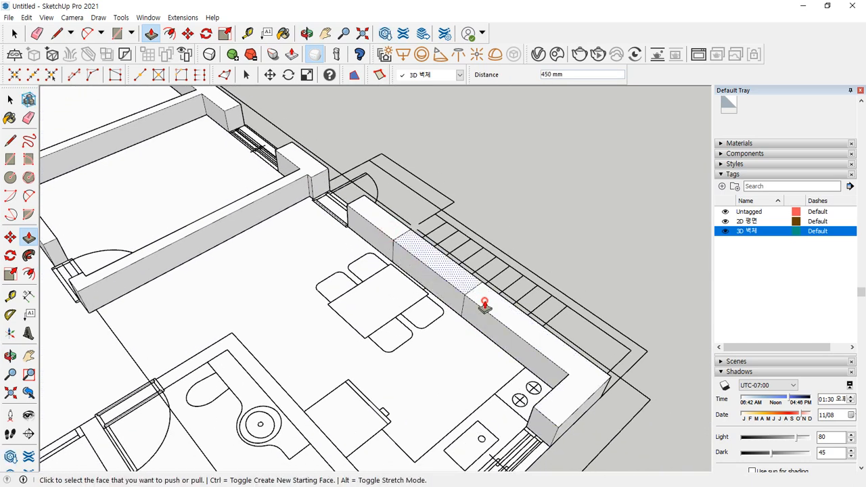
- Raise the next window strip and the remaining door strip to the wall tops
{"action": "left_click", "coordinate": [330, 204]}
{"action": "left_click", "coordinate": [373, 213]}
{"action": "left_click", "coordinate": [269, 157]}
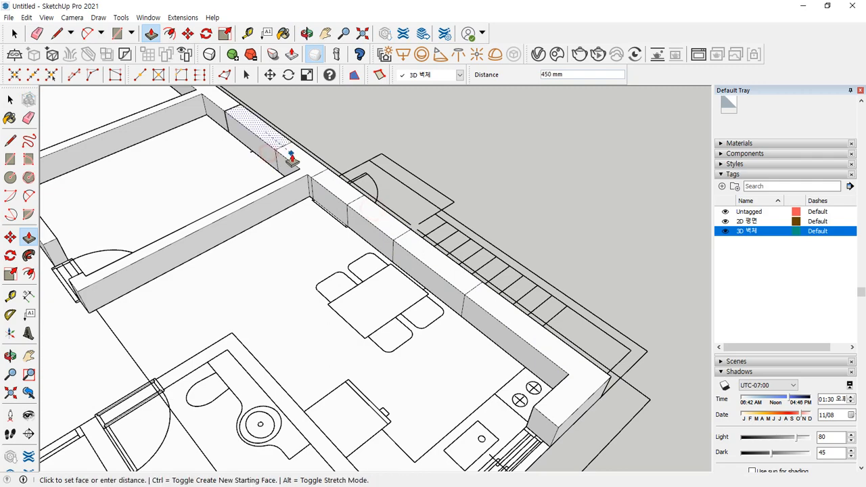
{"action": "left_click", "coordinate": [291, 159]}
{"action": "scroll", "coordinate": [228, 177], "scroll_direction": "down", "scroll_amount": 3}
{"action": "middle_click_drag", "start_coordinate": [228, 177], "coordinate": [377, 303], "text": "shift"}
{"action": "scroll", "coordinate": [236, 213], "scroll_direction": "up", "scroll_amount": 2}
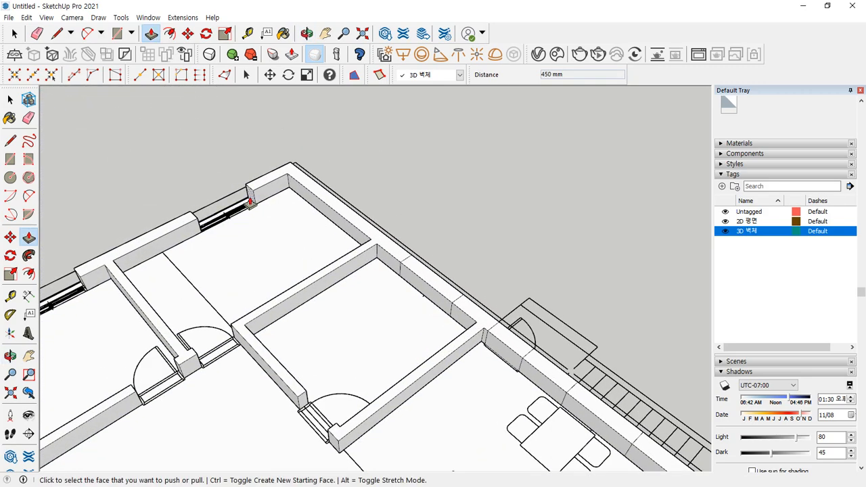
- Raise the upper window strip to 450 mm and another window strip to wall height
{"action": "left_click", "coordinate": [236, 209]}
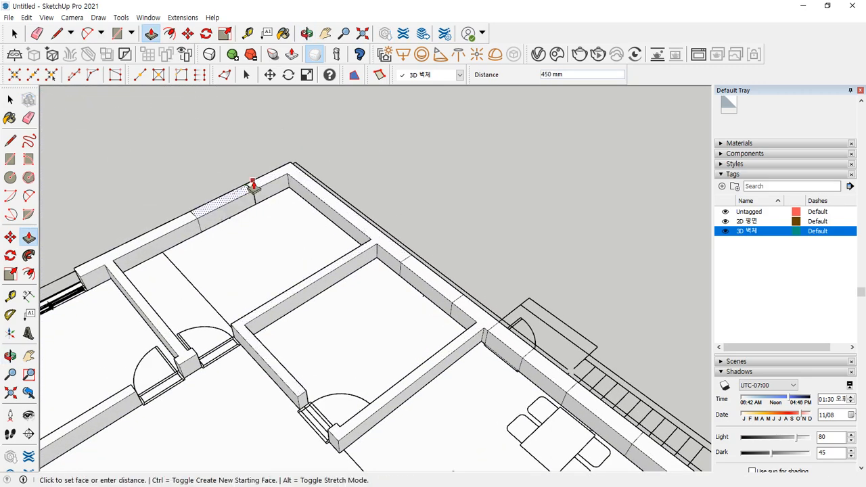
{"action": "middle_click_drag", "start_coordinate": [252, 186], "coordinate": [226, 273]}
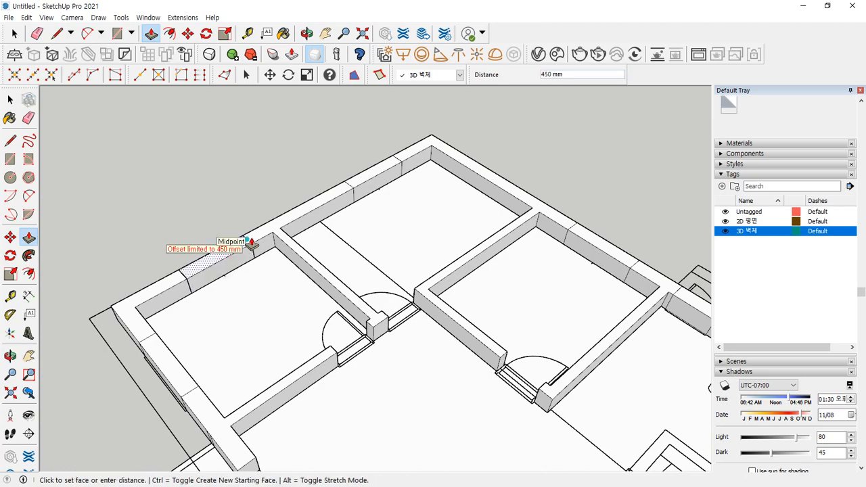
{"action": "left_click", "coordinate": [250, 242]}
{"action": "scroll", "coordinate": [279, 293], "scroll_direction": "down", "scroll_amount": 3}
{"action": "middle_click_drag", "start_coordinate": [383, 352], "coordinate": [204, 159], "text": "shift"}
{"action": "scroll", "coordinate": [388, 229], "scroll_direction": "up", "scroll_amount": 3}
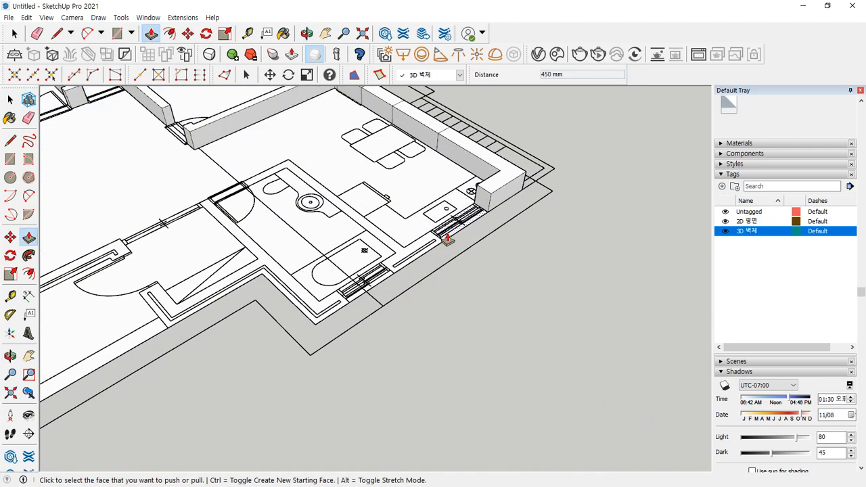
{"action": "left_click", "coordinate": [446, 238]}
- Raise the bathroom U-shaped and L-shaped walls to 450 mm and nearby window strips to wall height
{"action": "left_click", "coordinate": [491, 193]}
{"action": "left_click", "coordinate": [429, 247]}
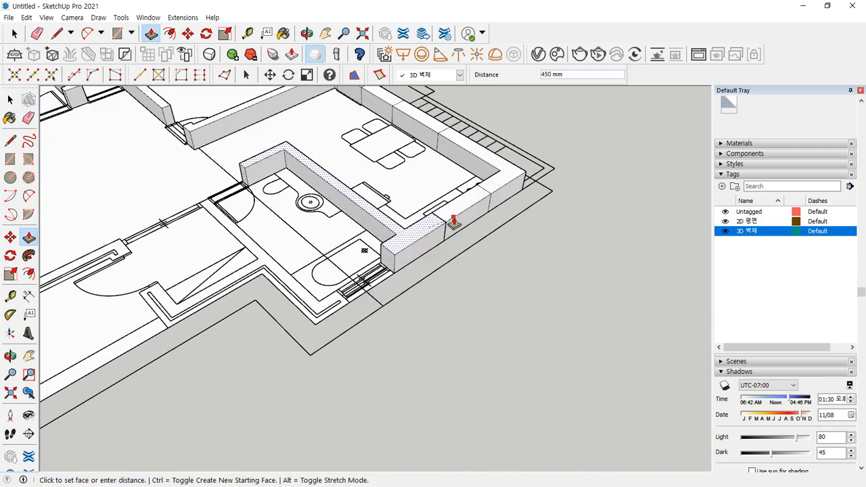
{"action": "left_click", "coordinate": [454, 221]}
{"action": "left_click", "coordinate": [383, 272]}
{"action": "left_click", "coordinate": [401, 246]}
{"action": "left_click", "coordinate": [333, 303]}
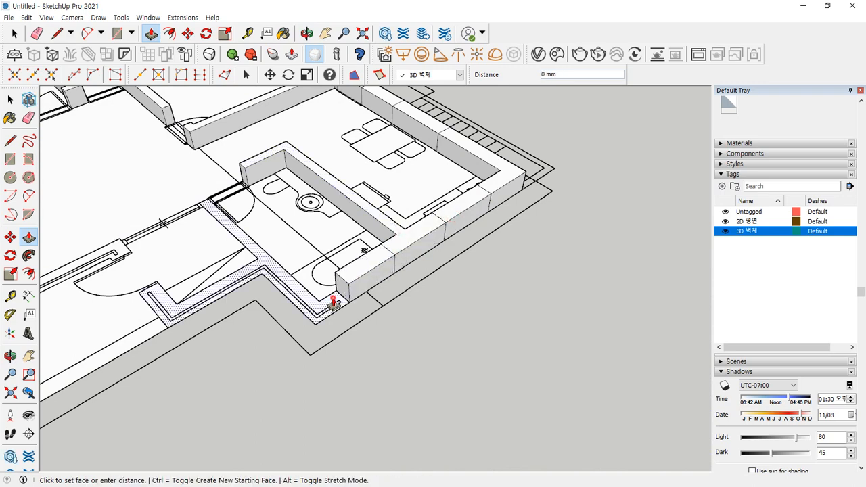
{"action": "left_click", "coordinate": [353, 276]}
{"action": "scroll", "coordinate": [230, 192], "scroll_direction": "up", "scroll_amount": 5}
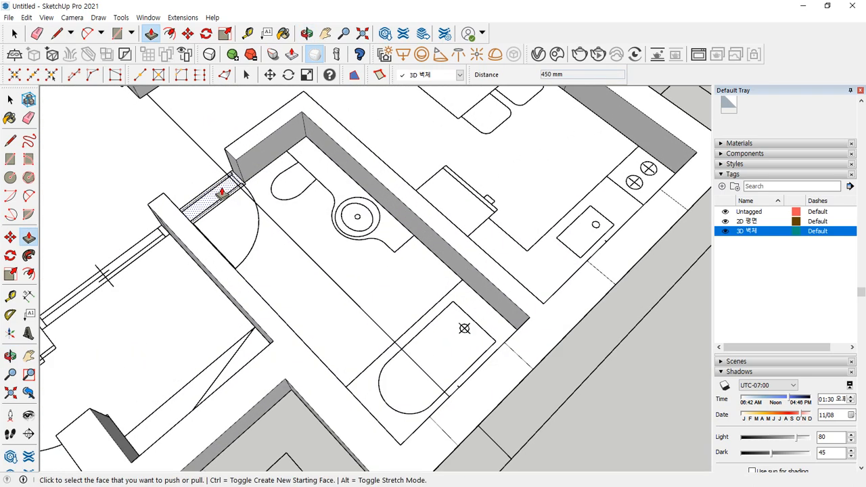
{"action": "left_click", "coordinate": [221, 193]}
{"action": "left_click", "coordinate": [234, 155]}
- Raise the next wall segment to 450 mm and the L-shaped and last window strips to wall height
{"action": "middle_click_drag", "start_coordinate": [213, 309], "coordinate": [421, 188]}
{"action": "left_click", "coordinate": [401, 180]}
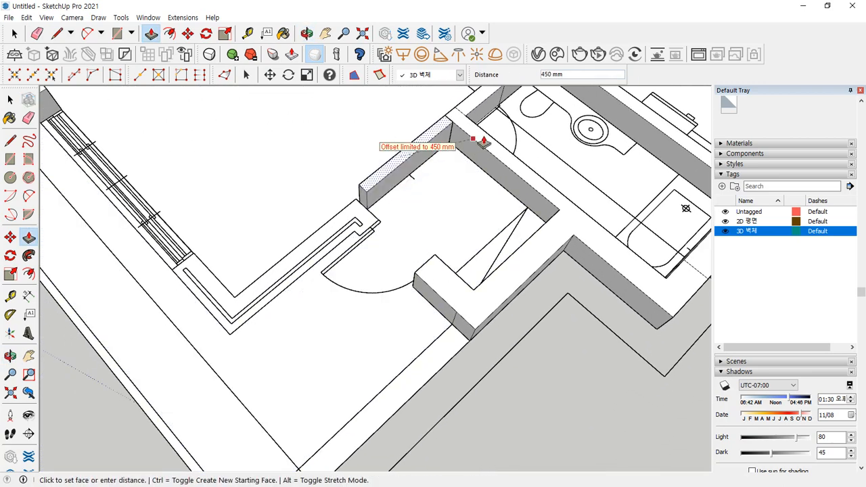
{"action": "left_click", "coordinate": [483, 141]}
{"action": "left_click", "coordinate": [355, 209]}
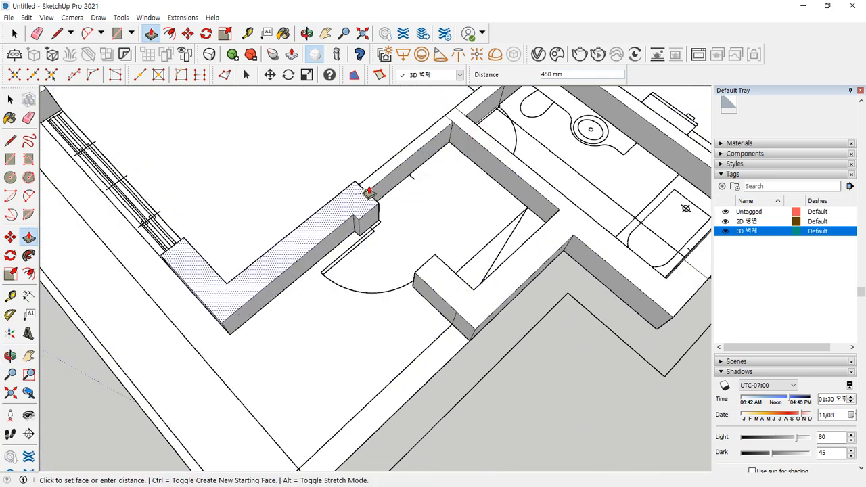
{"action": "left_click", "coordinate": [369, 192]}
{"action": "middle_click_drag", "start_coordinate": [232, 304], "coordinate": [449, 316]}
{"action": "left_click", "coordinate": [423, 301]}
{"action": "left_click", "coordinate": [471, 303]}
{"action": "middle_click_drag", "start_coordinate": [439, 412], "coordinate": [110, 384]}
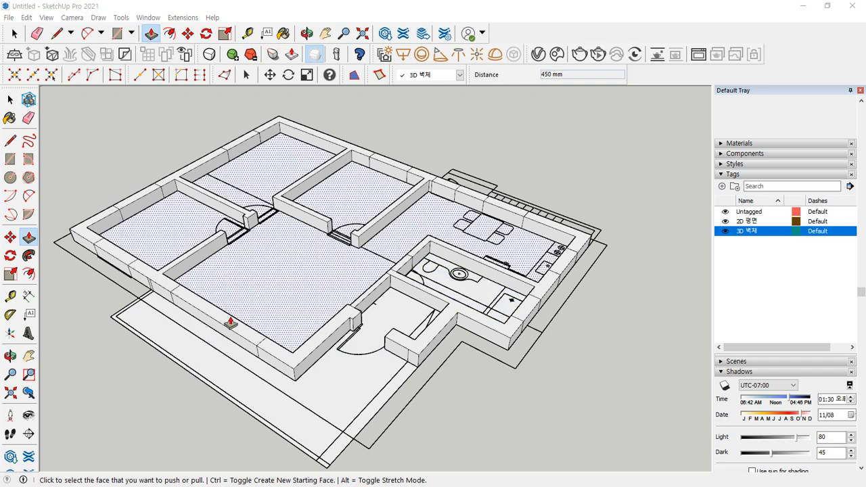
- Pull the main floor face up level with the wall tops
{"action": "left_click", "coordinate": [272, 288]}
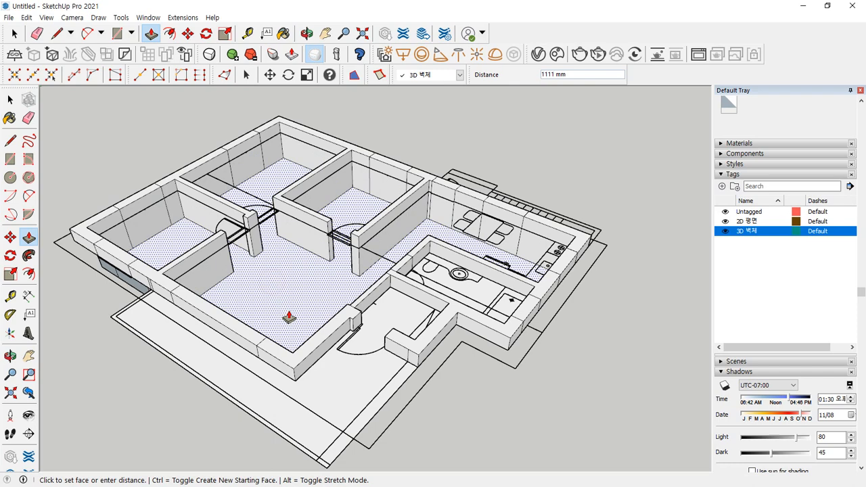
{"action": "left_click", "coordinate": [295, 357]}
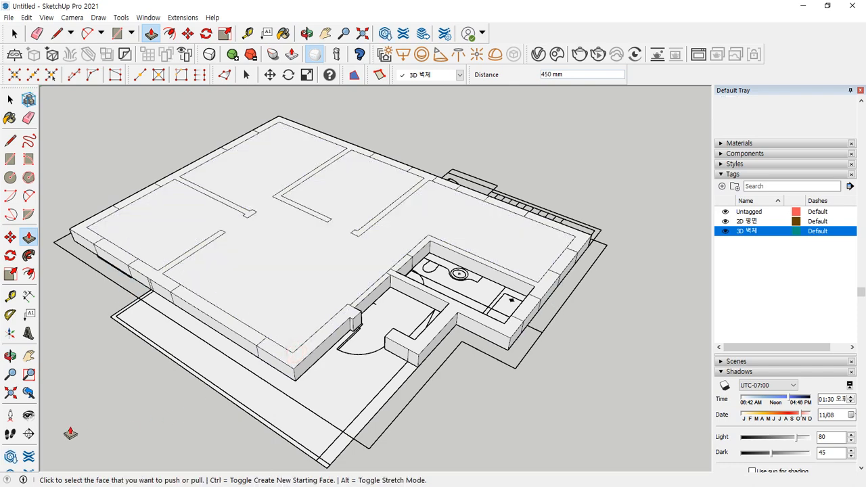
{"action": "scroll", "coordinate": [504, 294], "scroll_direction": "up", "scroll_amount": 4}
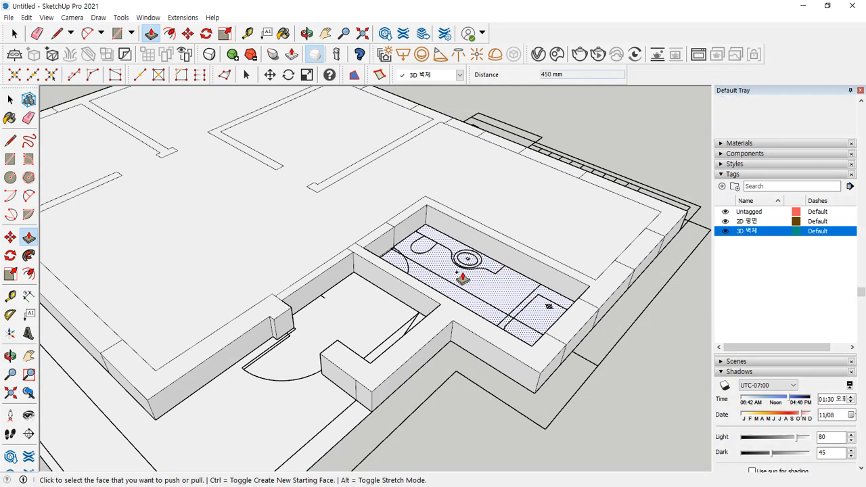
- Push the bathroom floor and the lower-left area 300 mm
{"action": "left_click", "coordinate": [478, 286]}
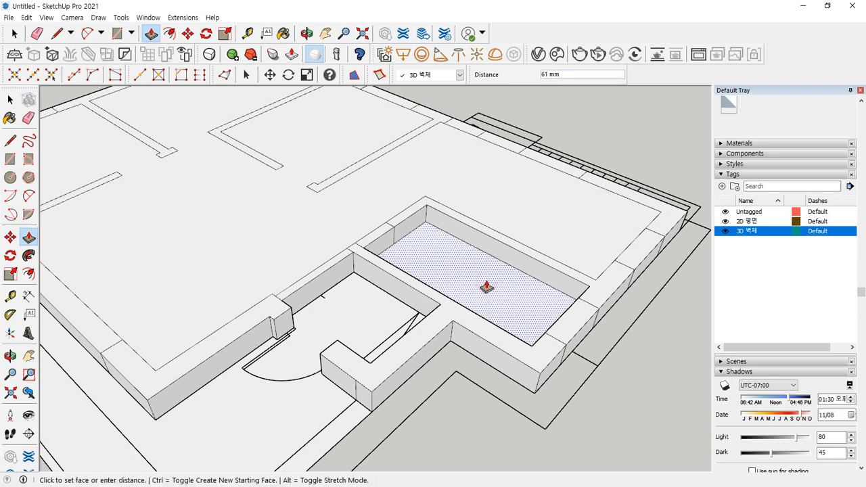
{"action": "type", "text": "300"}
{"action": "key", "text": "Return"}
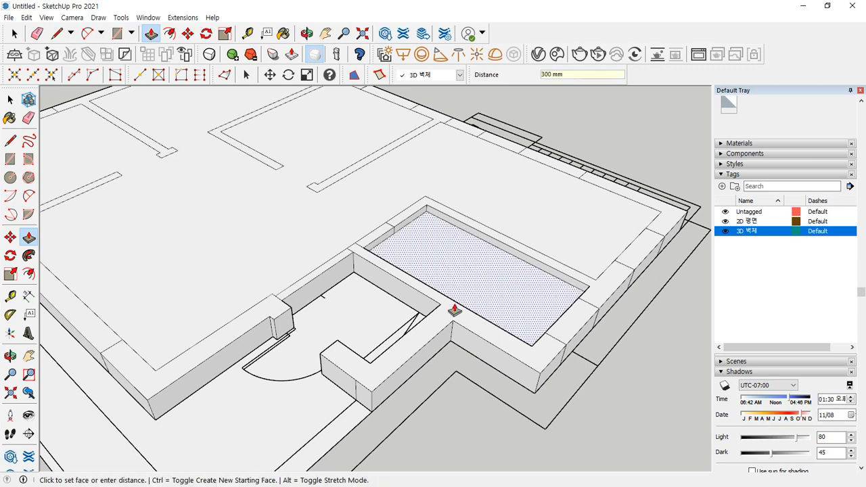
{"action": "scroll", "coordinate": [230, 382], "scroll_direction": "up", "scroll_amount": 4}
{"action": "left_click", "coordinate": [301, 363]}
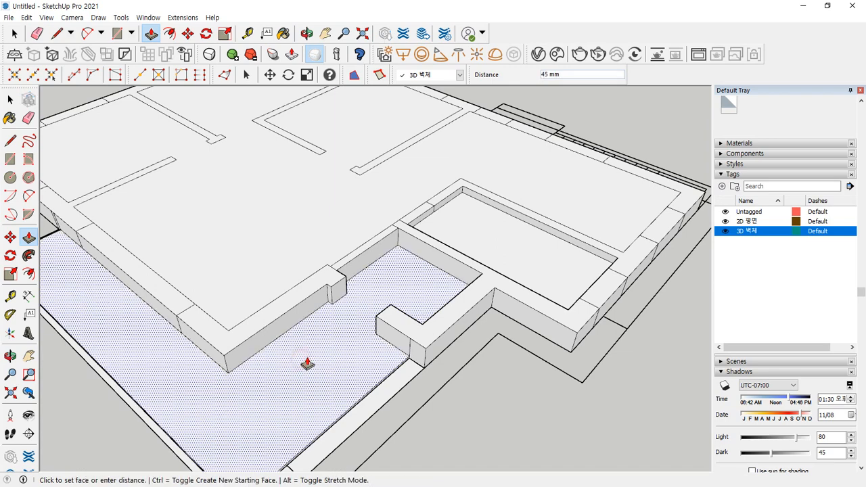
{"action": "key", "text": "Return"}
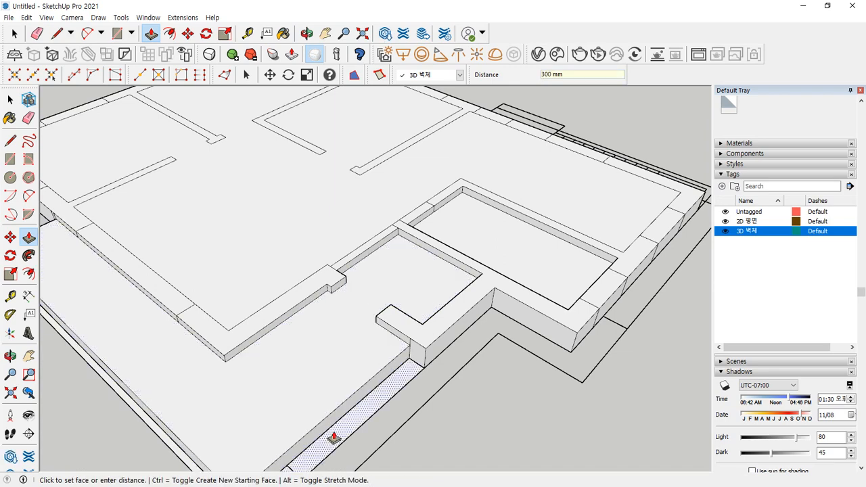
- Push the narrow edge strip 150 mm and view it from a low angle
{"action": "left_click", "coordinate": [337, 435]}
{"action": "type", "text": "150"}
{"action": "key", "text": "Return"}
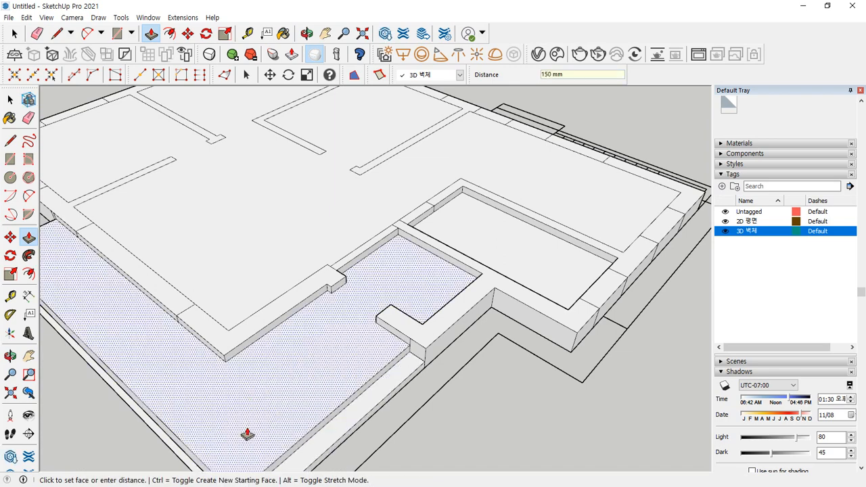
{"action": "middle_click_drag", "start_coordinate": [247, 434], "coordinate": [139, 323]}
{"action": "scroll", "coordinate": [433, 284], "scroll_direction": "up", "scroll_amount": 3}
- Push the outer edge block face out 300 mm
{"action": "key", "text": "e"}
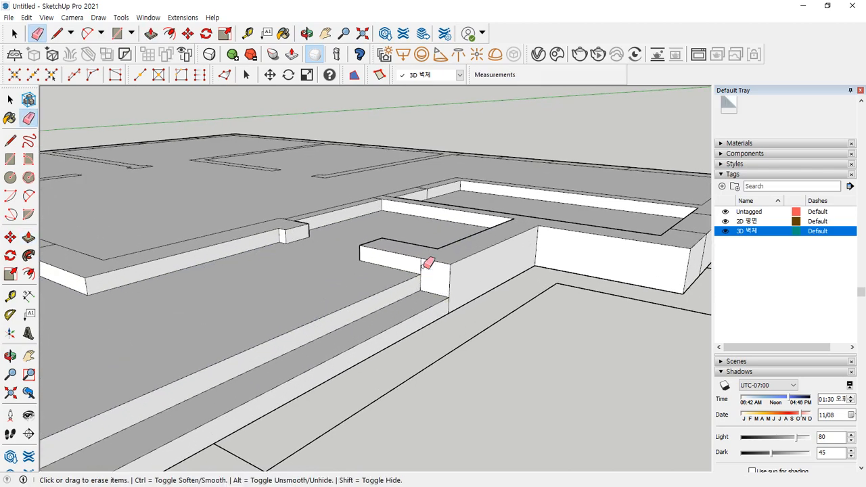
{"action": "scroll", "coordinate": [244, 348], "scroll_direction": "down", "scroll_amount": 3}
{"action": "mouse_move", "coordinate": [243, 347]}
{"action": "middle_mouse_down"}
{"action": "mouse_move", "coordinate": [400, 305]}
{"action": "mouse_move", "coordinate": [260, 291]}
{"action": "middle_mouse_up"}
{"action": "scroll", "coordinate": [211, 361], "scroll_direction": "up", "scroll_amount": 4}
{"action": "scroll", "coordinate": [206, 365], "scroll_direction": "down", "scroll_amount": 4}
{"action": "mouse_move", "coordinate": [206, 366]}
{"action": "middle_mouse_down"}
{"action": "mouse_move", "coordinate": [311, 371]}
{"action": "mouse_move", "coordinate": [368, 358]}
{"action": "middle_mouse_up"}
{"action": "scroll", "coordinate": [261, 284], "scroll_direction": "up", "scroll_amount": 3}
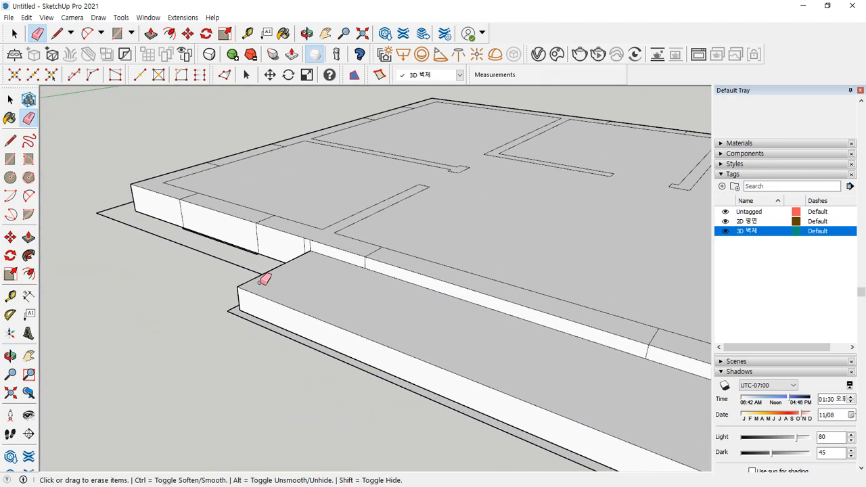
{"action": "scroll", "coordinate": [258, 339], "scroll_direction": "up", "scroll_amount": 2}
{"action": "key", "text": "p"}
{"action": "left_click", "coordinate": [282, 342]}
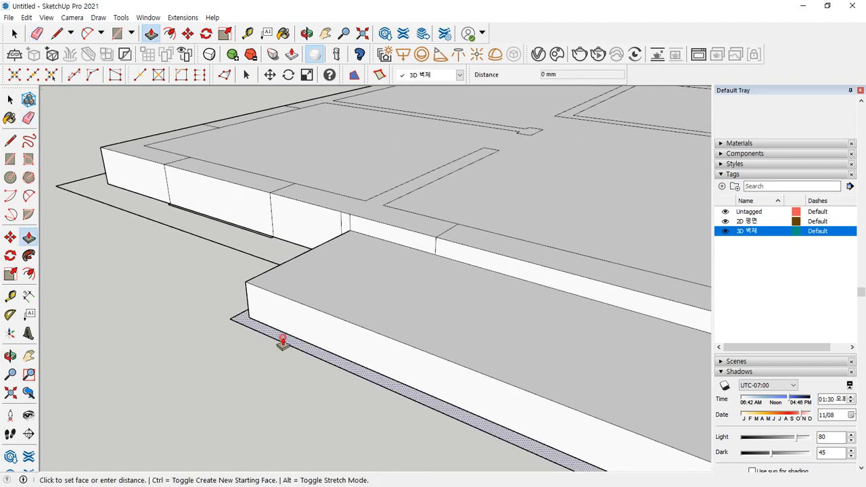
{"action": "left_click", "coordinate": [329, 310]}
- Raise the small corner ground face 150 mm, level with the edge strip
{"action": "scroll", "coordinate": [452, 367], "scroll_direction": "down", "scroll_amount": 2}
{"action": "middle_click_drag", "start_coordinate": [452, 367], "coordinate": [116, 278], "text": "shift"}
{"action": "middle_click_drag", "start_coordinate": [426, 378], "coordinate": [116, 169], "text": "shift"}
{"action": "left_click", "coordinate": [209, 302]}
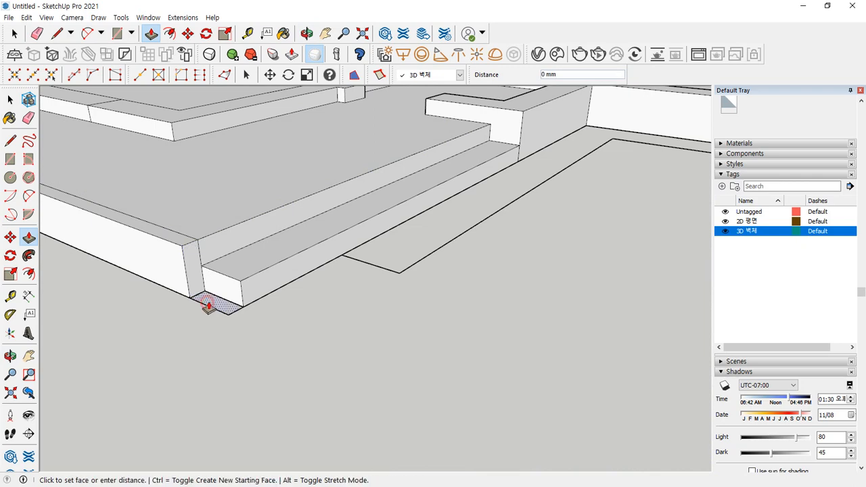
{"action": "left_click", "coordinate": [228, 272]}
- Soften an edge at the lower area's edge using the Eraser with Ctrl
{"action": "scroll", "coordinate": [196, 292], "scroll_direction": "down", "scroll_amount": 3}
{"action": "key", "text": "e"}
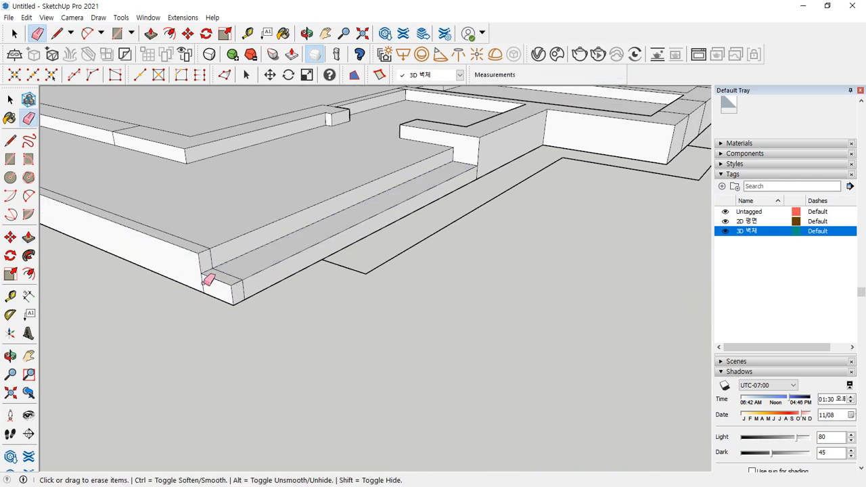
{"action": "mouse_move", "coordinate": [193, 265]}
{"action": "middle_mouse_down"}
{"action": "mouse_move", "coordinate": [262, 296]}
{"action": "mouse_move", "coordinate": [245, 305]}
{"action": "middle_mouse_up"}
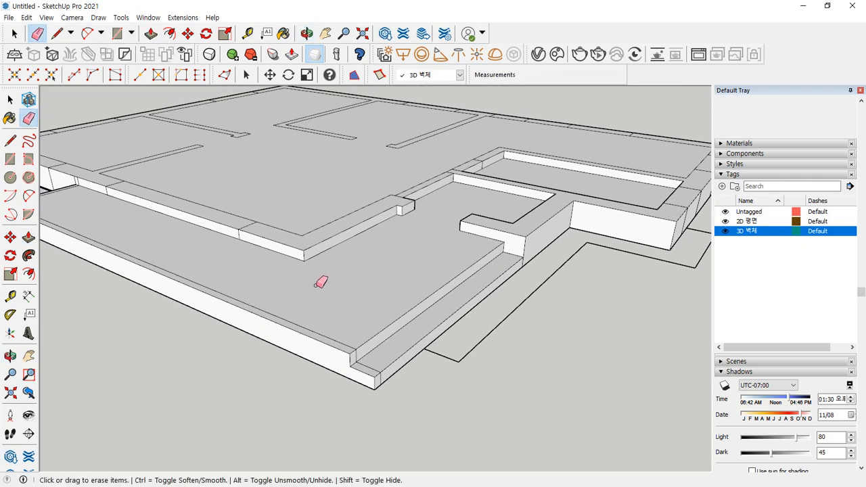
{"action": "mouse_move", "coordinate": [293, 282]}
{"action": "middle_mouse_down"}
{"action": "mouse_move", "coordinate": [325, 311]}
{"action": "mouse_move", "coordinate": [321, 359]}
{"action": "middle_mouse_up"}
{"action": "key", "text": "ctrl"}
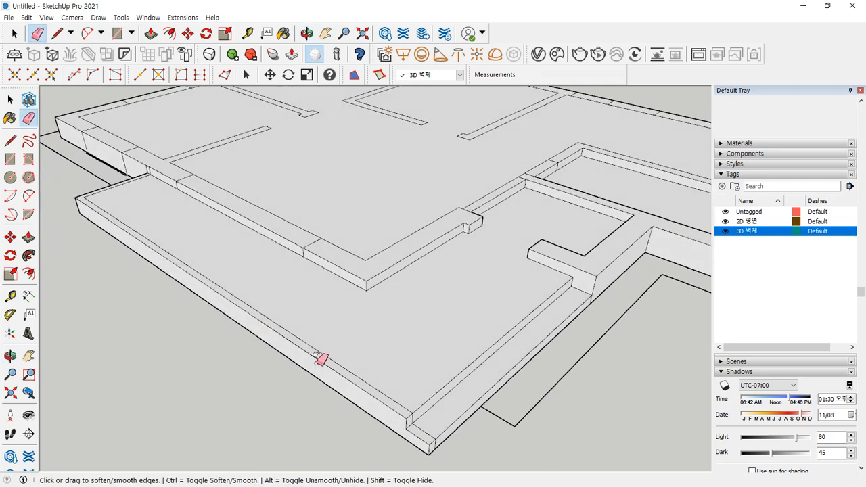
{"action": "mouse_move", "coordinate": [315, 358]}
{"action": "left_mouse_down"}
{"action": "mouse_move", "coordinate": [304, 296]}
{"action": "mouse_move", "coordinate": [327, 310]}
{"action": "left_mouse_up"}
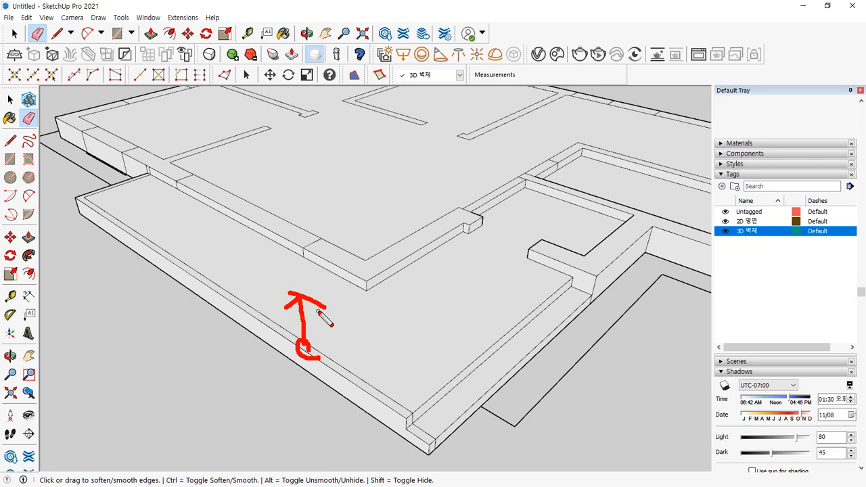
- Raise the outer wall top 150 mm, undoing a 300 mm attempt
{"action": "key", "text": "p"}
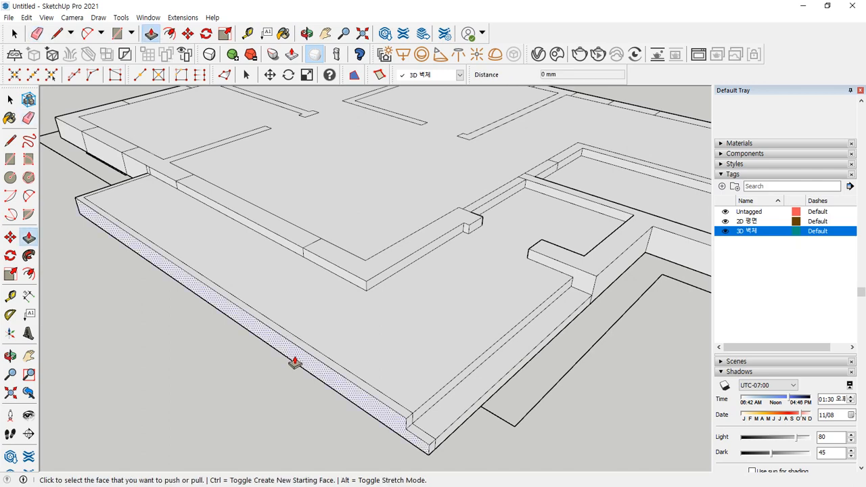
{"action": "left_click", "coordinate": [301, 343]}
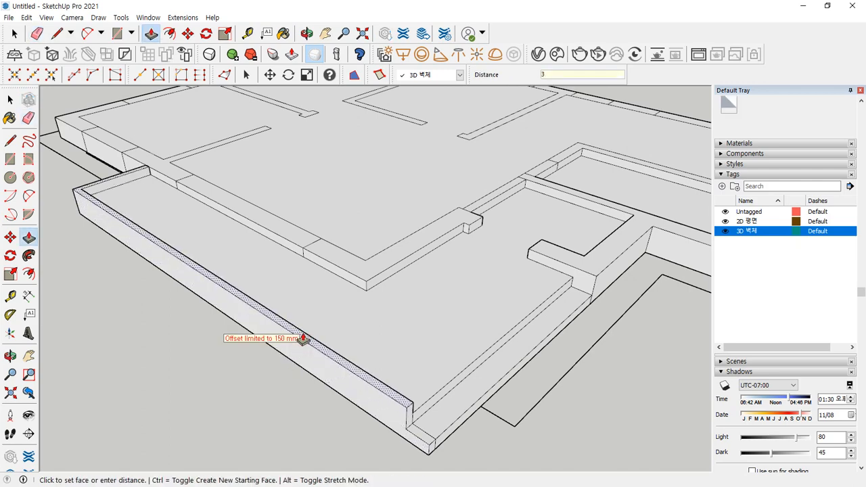
{"action": "key", "text": "Return"}
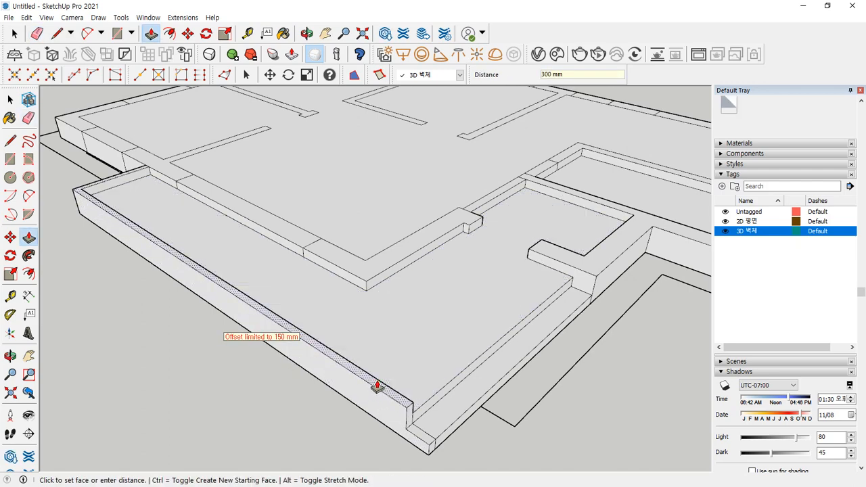
{"action": "left_click", "coordinate": [376, 384]}
{"action": "type", "text": "30"}
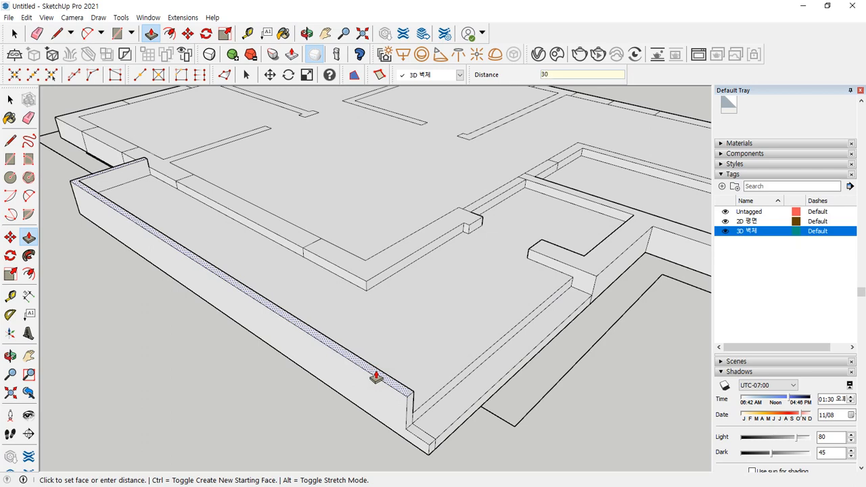
{"action": "type", "text": "0"}
{"action": "key", "text": "Return"}
{"action": "key", "text": "ctrl+z"}
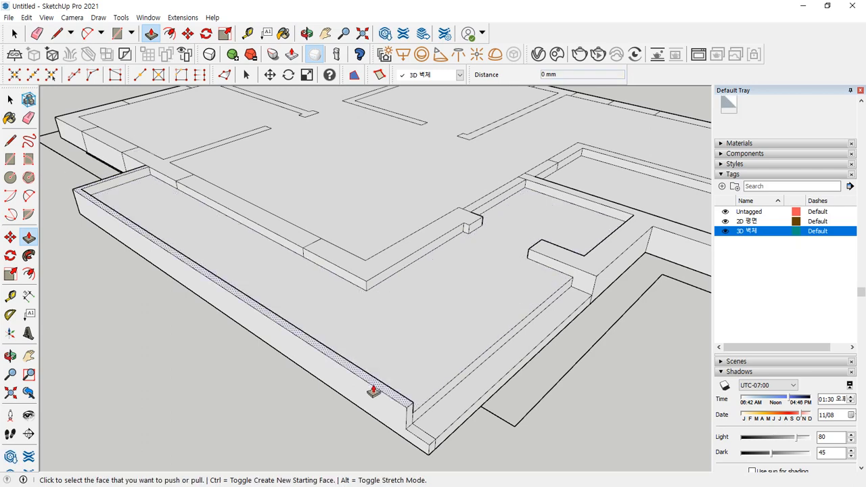
{"action": "left_click", "coordinate": [377, 386]}
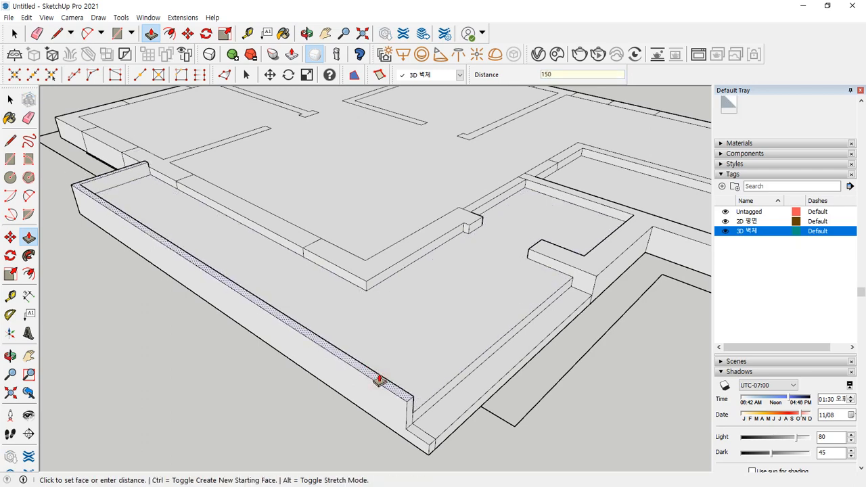
{"action": "key", "text": "Return"}
- Pull the low corner's top face up 300 mm
{"action": "left_click", "coordinate": [420, 437]}
{"action": "type", "text": "30"}
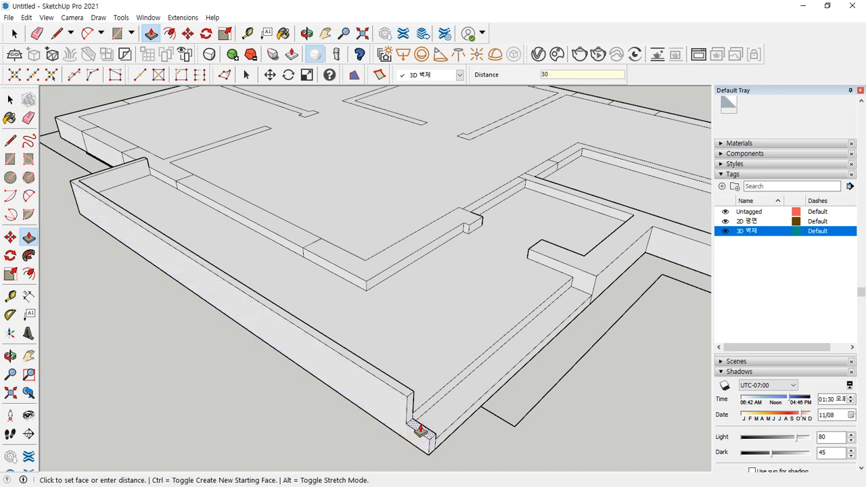
{"action": "type", "text": "0"}
{"action": "key", "text": "Return"}
{"action": "middle_click_drag", "start_coordinate": [464, 437], "coordinate": [172, 379]}
{"action": "scroll", "coordinate": [135, 291], "scroll_direction": "up", "scroll_amount": 3}
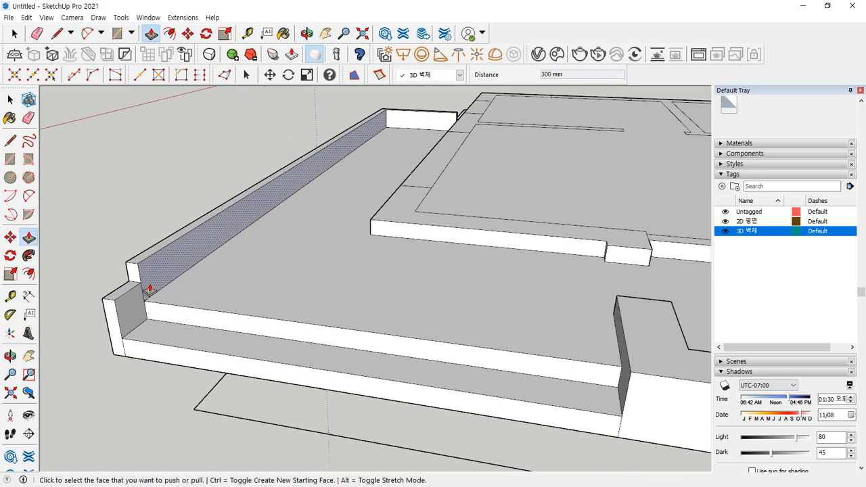
{"action": "scroll", "coordinate": [150, 289], "scroll_direction": "up", "scroll_amount": 2}
- Draw a diagonal from the wall's top endpoint and erase the notch's inner edges
{"action": "key", "text": "l"}
{"action": "left_click", "coordinate": [135, 255]}
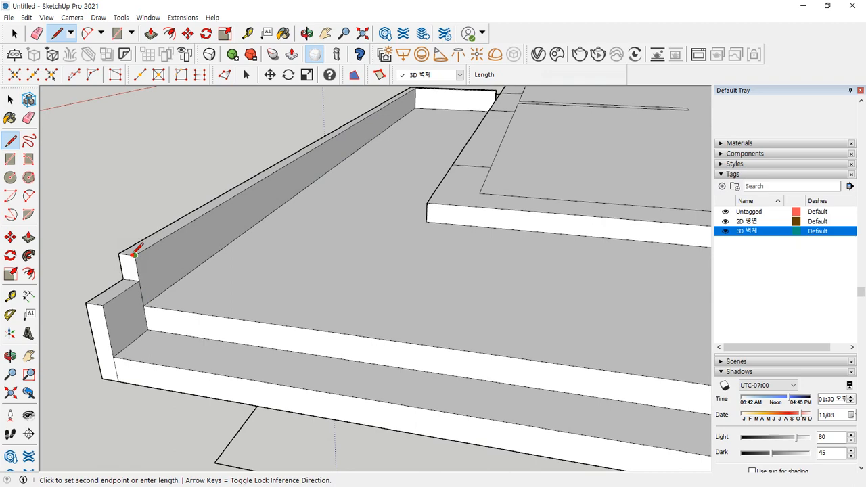
{"action": "left_click", "coordinate": [105, 305]}
{"action": "key", "text": "e"}
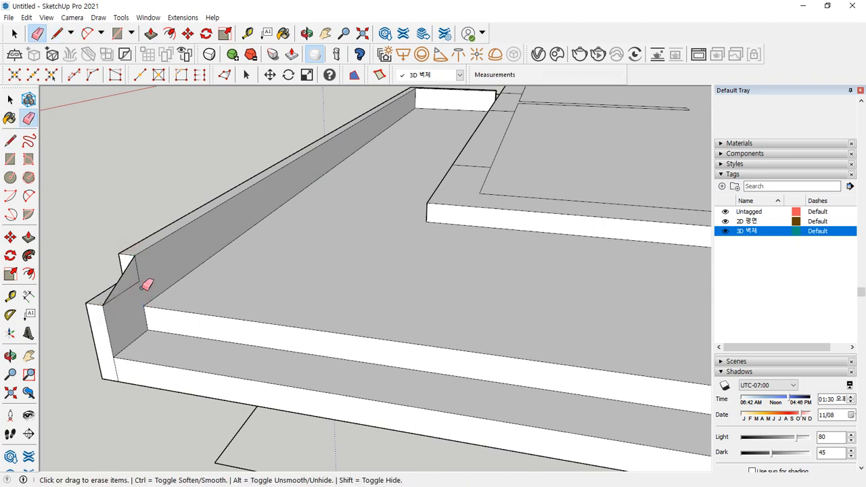
{"action": "left_click_drag", "start_coordinate": [138, 286], "coordinate": [140, 279]}
{"action": "mouse_move", "coordinate": [90, 305]}
{"action": "middle_mouse_down"}
{"action": "mouse_move", "coordinate": [437, 315]}
{"action": "mouse_move", "coordinate": [450, 339]}
{"action": "middle_mouse_up"}
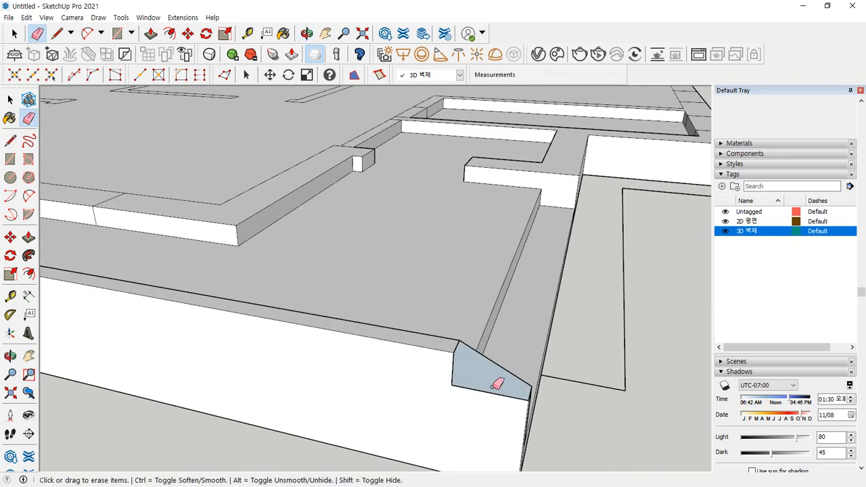
- Split the remaining triangle with a diagonal edge and erase the leftover corner edges
{"action": "key", "text": "l"}
{"action": "left_click", "coordinate": [527, 399]}
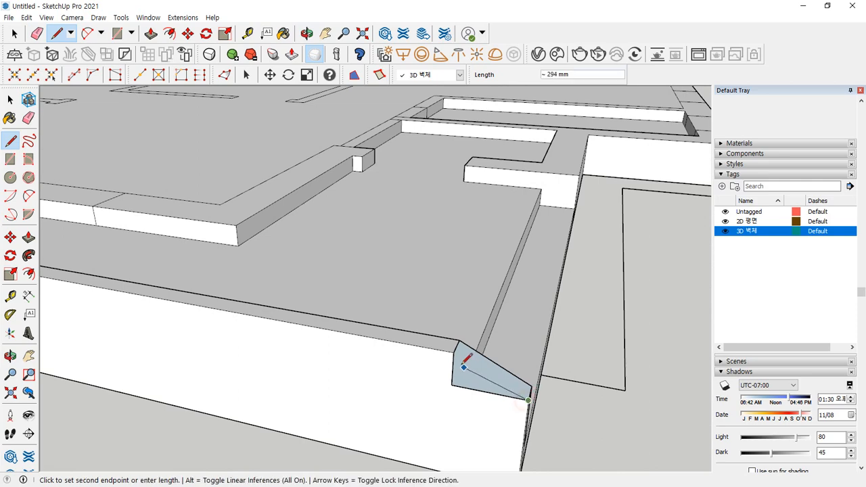
{"action": "left_click", "coordinate": [453, 352]}
{"action": "key", "text": "e"}
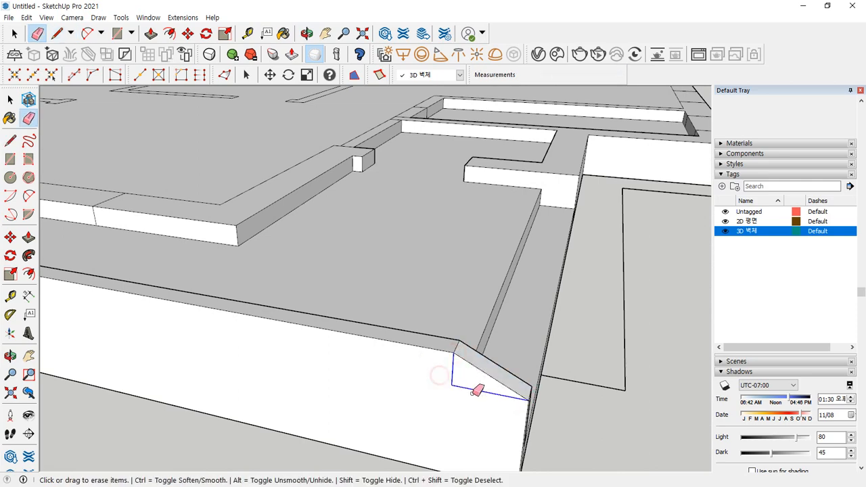
{"action": "mouse_move", "coordinate": [475, 332]}
{"action": "middle_mouse_down"}
{"action": "mouse_move", "coordinate": [475, 343]}
{"action": "mouse_move", "coordinate": [350, 340]}
{"action": "mouse_move", "coordinate": [233, 267]}
{"action": "middle_mouse_up"}
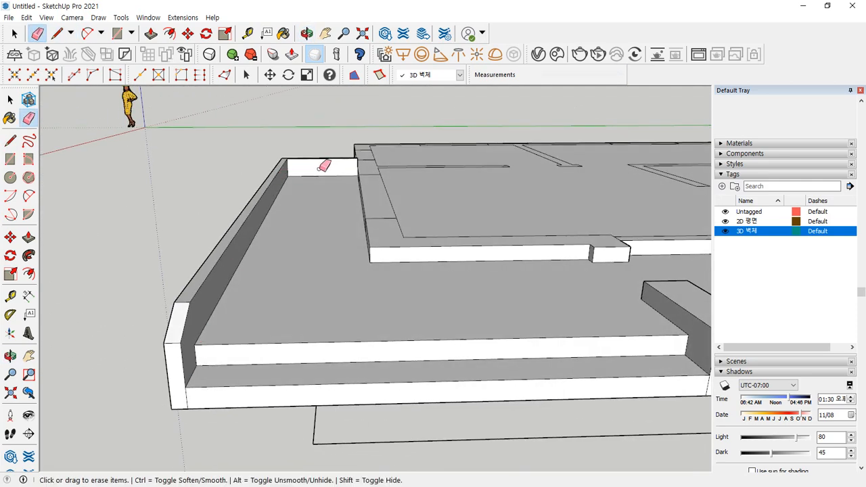
{"action": "mouse_move", "coordinate": [173, 377]}
{"action": "middle_mouse_down"}
{"action": "mouse_move", "coordinate": [196, 391]}
{"action": "mouse_move", "coordinate": [404, 402]}
{"action": "mouse_move", "coordinate": [399, 294]}
{"action": "mouse_move", "coordinate": [452, 341]}
{"action": "mouse_move", "coordinate": [342, 272]}
{"action": "mouse_move", "coordinate": [322, 351]}
{"action": "mouse_move", "coordinate": [381, 315]}
{"action": "mouse_move", "coordinate": [319, 313]}
{"action": "middle_mouse_up"}
{"action": "key", "text": "o"}
{"action": "scroll", "coordinate": [322, 311], "scroll_direction": "down", "scroll_amount": 3}
{"action": "mouse_move", "coordinate": [173, 324]}
{"action": "middle_mouse_down"}
{"action": "mouse_move", "coordinate": [199, 324]}
{"action": "mouse_move", "coordinate": [85, 370]}
{"action": "mouse_move", "coordinate": [317, 385]}
{"action": "middle_mouse_up"}
- Start raising the corridor floor face, then cancel that extrusion
{"action": "key", "text": "space"}
{"action": "scroll", "coordinate": [327, 304], "scroll_direction": "up", "scroll_amount": 6}
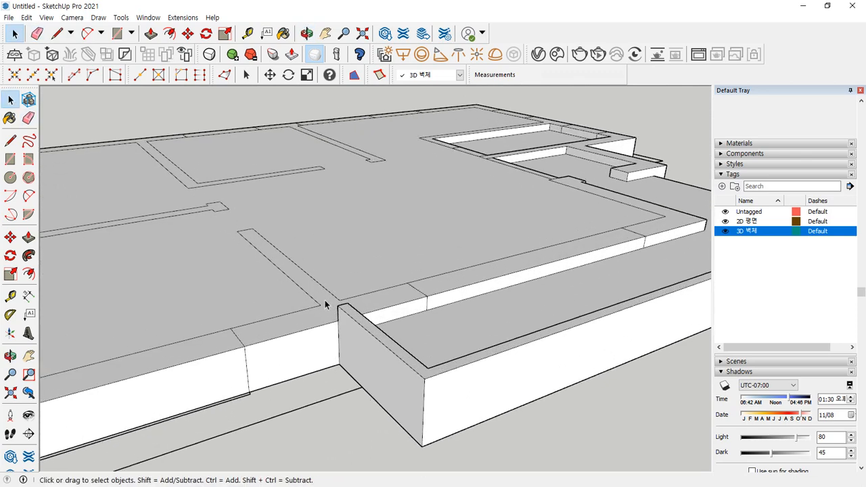
{"action": "mouse_move", "coordinate": [379, 338]}
{"action": "middle_mouse_down"}
{"action": "mouse_move", "coordinate": [390, 352]}
{"action": "mouse_move", "coordinate": [314, 338]}
{"action": "middle_mouse_up"}
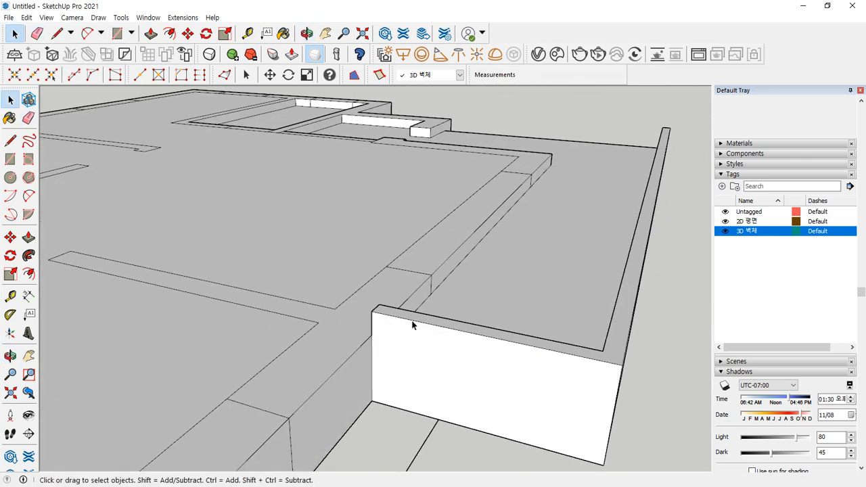
{"action": "key", "text": "p"}
{"action": "left_click", "coordinate": [359, 329]}
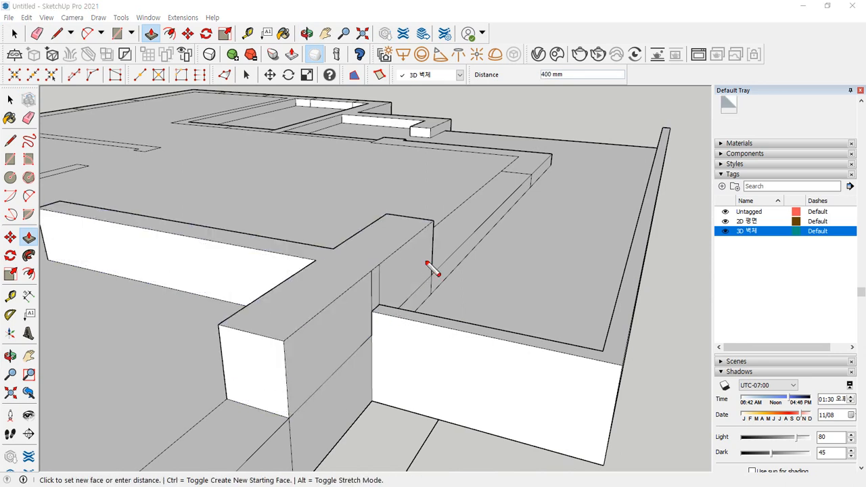
{"action": "key", "text": "ctrl+2"}
{"action": "left_click_drag", "start_coordinate": [417, 334], "coordinate": [423, 306]}
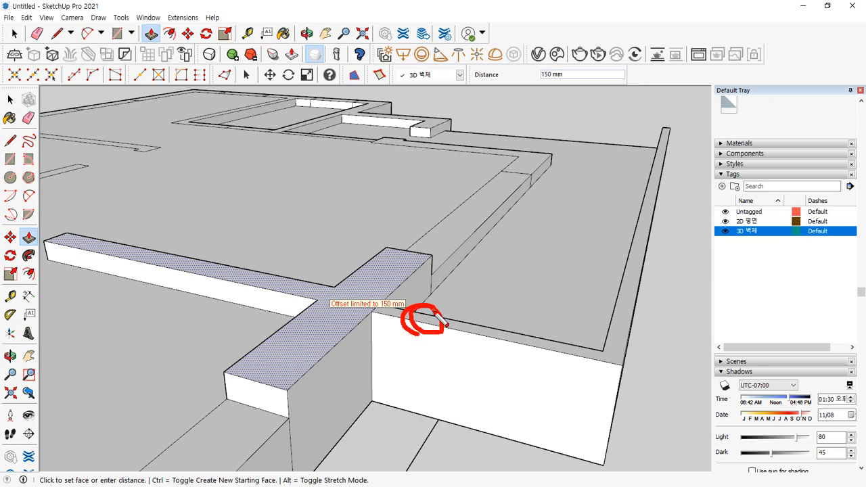
{"action": "left_click", "coordinate": [414, 326]}
{"action": "key", "text": "Escape"}
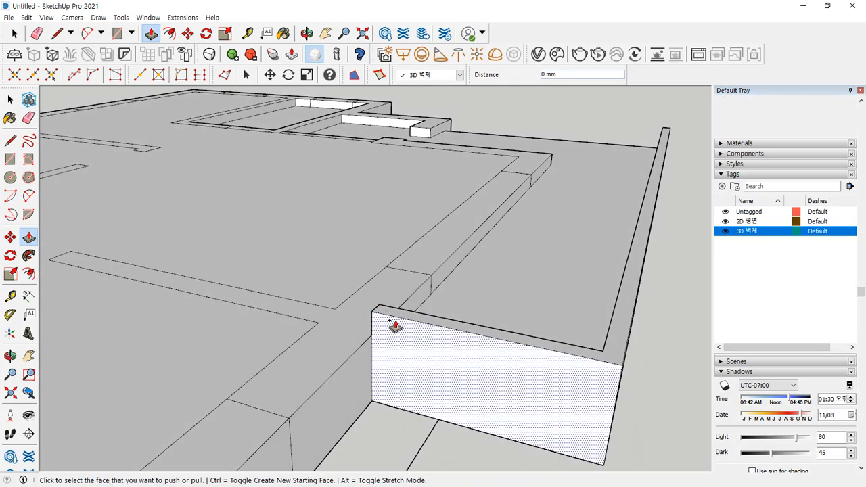
- Raise the outer edge strip 150 mm and begin pulling up the T-shaped wall
{"action": "left_click", "coordinate": [389, 315]}
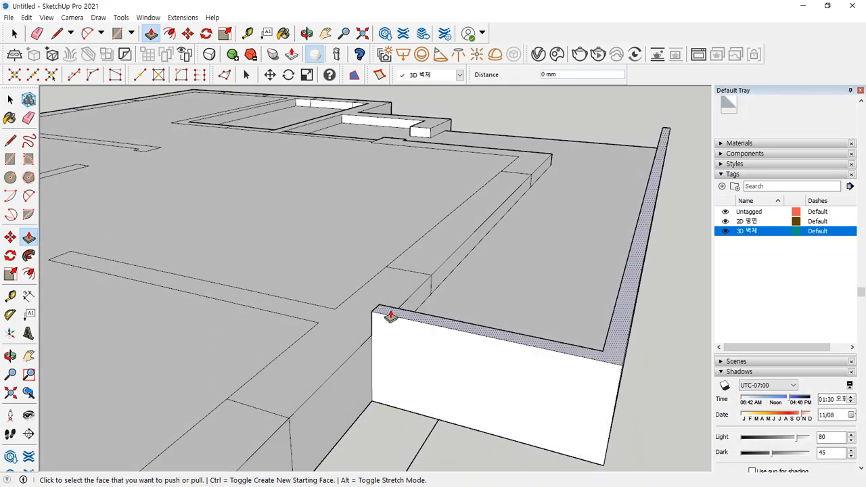
{"action": "left_click", "coordinate": [348, 333]}
{"action": "middle_click_drag", "start_coordinate": [407, 374], "coordinate": [357, 354]}
{"action": "scroll", "coordinate": [358, 353], "scroll_direction": "down", "scroll_amount": 5}
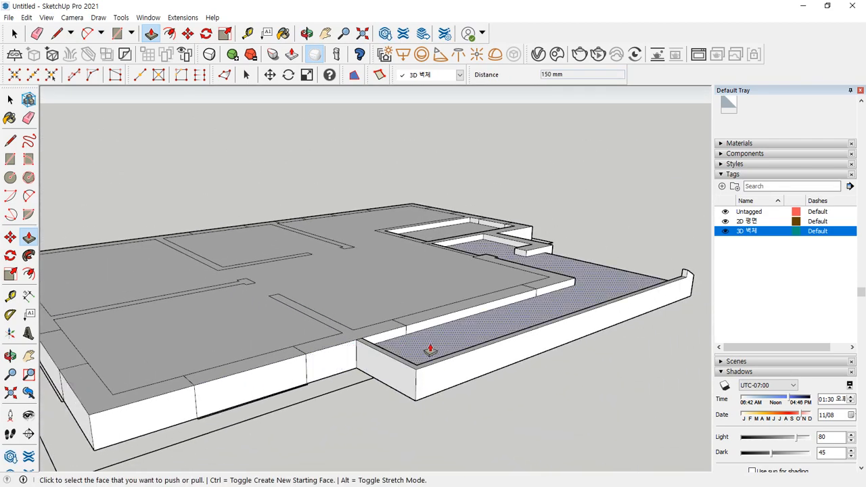
{"action": "middle_click_drag", "start_coordinate": [429, 349], "coordinate": [277, 363]}
{"action": "scroll", "coordinate": [155, 331], "scroll_direction": "up", "scroll_amount": 5}
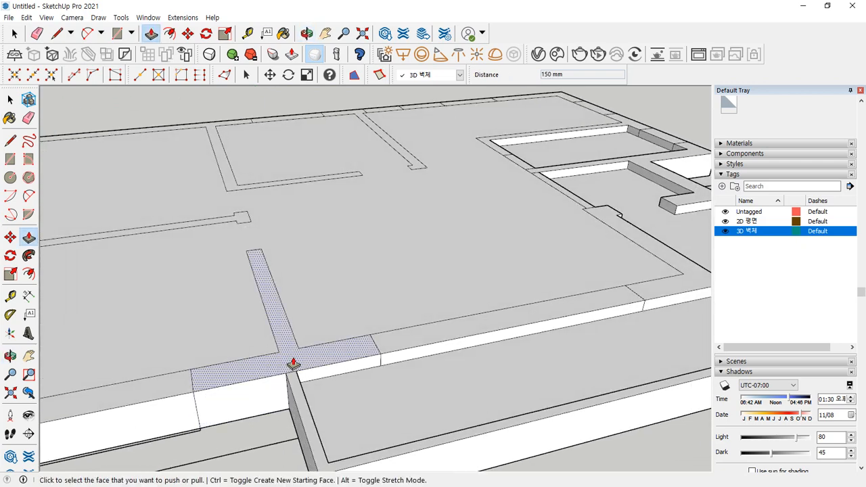
{"action": "left_click", "coordinate": [293, 364]}
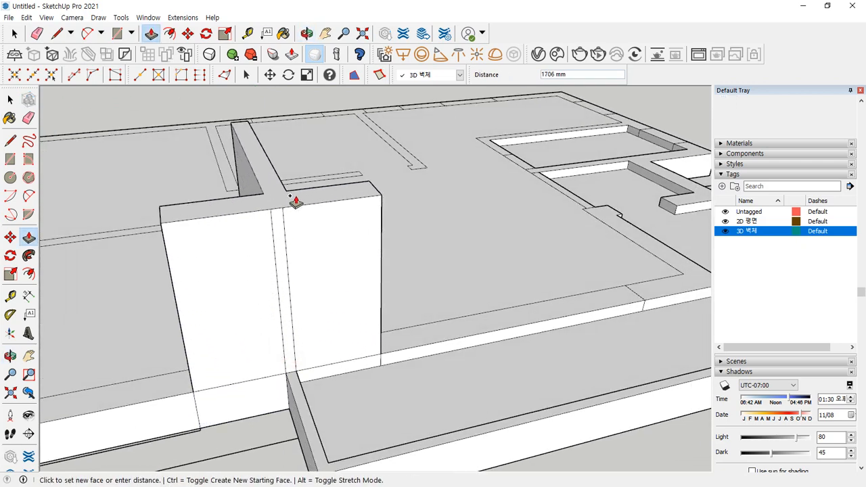
{"action": "key", "text": "e"}
{"action": "mouse_move", "coordinate": [401, 232]}
{"action": "left_mouse_down"}
{"action": "mouse_move", "coordinate": [422, 245]}
{"action": "mouse_move", "coordinate": [453, 231]}
{"action": "left_mouse_up"}
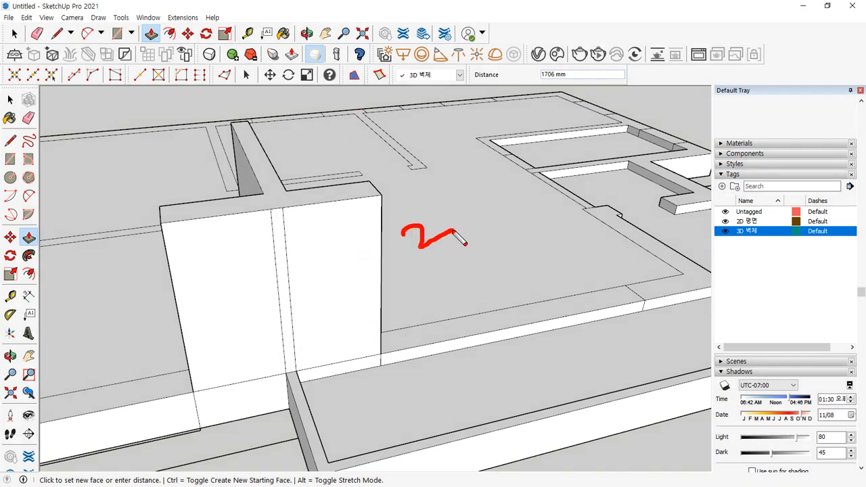
{"action": "mouse_move", "coordinate": [458, 196]}
{"action": "left_mouse_down"}
{"action": "mouse_move", "coordinate": [458, 228]}
{"action": "mouse_move", "coordinate": [488, 220]}
{"action": "mouse_move", "coordinate": [474, 237]}
{"action": "left_mouse_up"}
{"action": "left_click_drag", "start_coordinate": [507, 205], "coordinate": [506, 205]}
{"action": "mouse_move", "coordinate": [535, 199]}
{"action": "left_mouse_down"}
{"action": "mouse_move", "coordinate": [551, 207]}
{"action": "mouse_move", "coordinate": [538, 203]}
{"action": "left_mouse_up"}
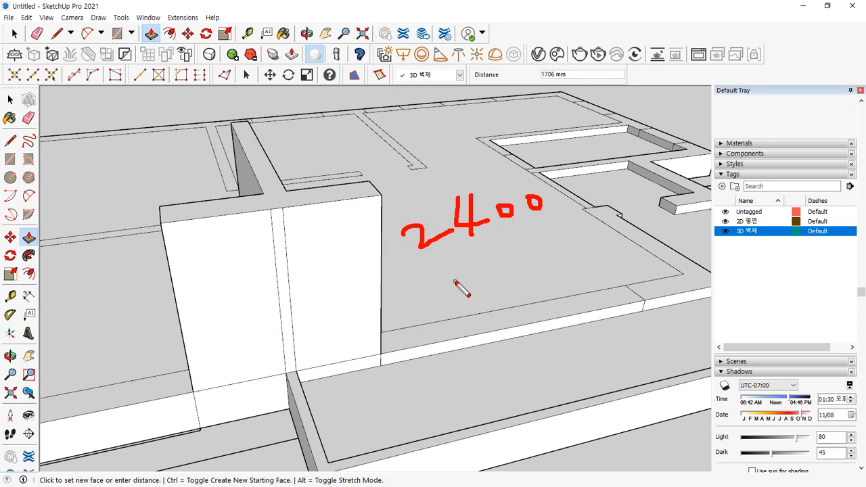
{"action": "mouse_move", "coordinate": [565, 200]}
{"action": "left_mouse_down"}
{"action": "mouse_move", "coordinate": [601, 188]}
{"action": "mouse_move", "coordinate": [652, 196]}
{"action": "mouse_move", "coordinate": [674, 178]}
{"action": "left_mouse_up"}
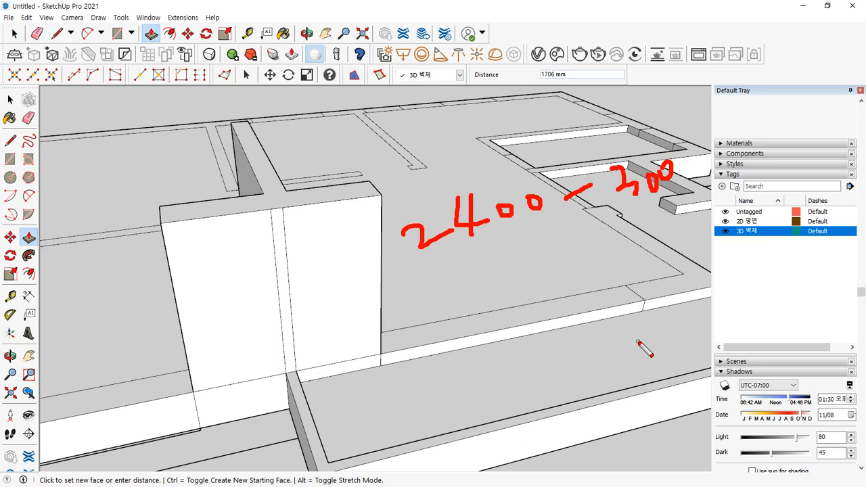
{"action": "mouse_move", "coordinate": [315, 204]}
{"action": "left_mouse_down"}
{"action": "mouse_move", "coordinate": [363, 199]}
{"action": "mouse_move", "coordinate": [365, 301]}
{"action": "mouse_move", "coordinate": [377, 359]}
{"action": "mouse_move", "coordinate": [376, 352]}
{"action": "left_mouse_up"}
{"action": "left_click_drag", "start_coordinate": [390, 323], "coordinate": [431, 311]}
{"action": "mouse_move", "coordinate": [434, 302]}
{"action": "left_mouse_down"}
{"action": "mouse_move", "coordinate": [436, 315]}
{"action": "mouse_move", "coordinate": [473, 290]}
{"action": "left_mouse_up"}
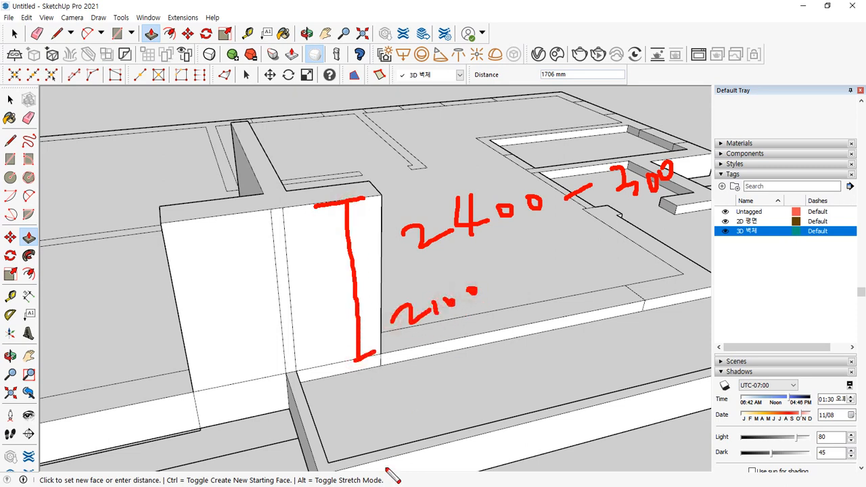
{"action": "key", "text": "Escape"}
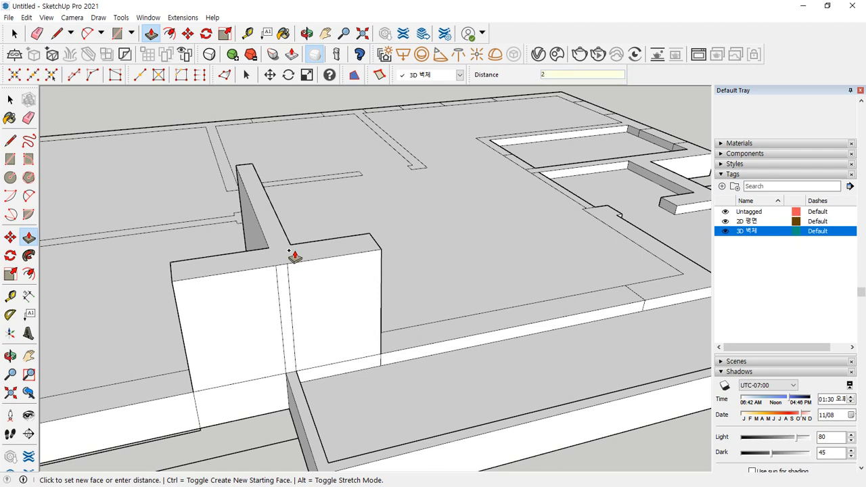
- Finish the T-shaped wall at 2100 mm and erase two vertical edges on its face
{"action": "key", "text": "Return"}
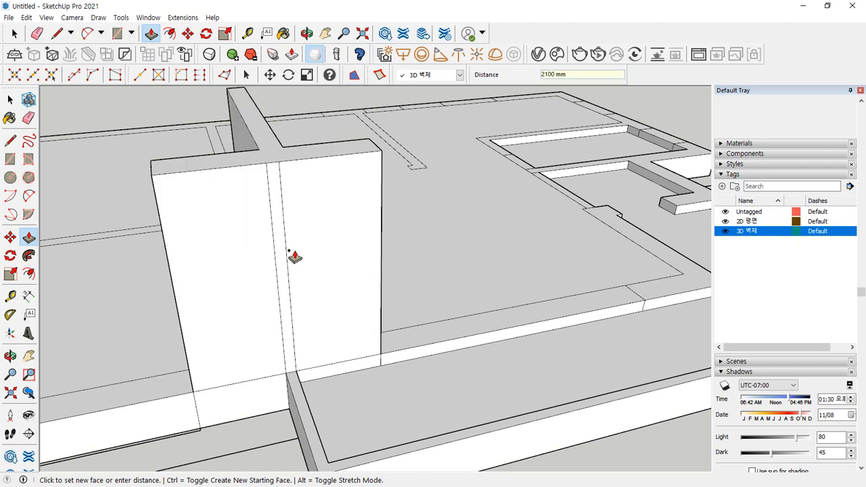
{"action": "key", "text": "e"}
{"action": "mouse_move", "coordinate": [296, 250]}
{"action": "left_mouse_down"}
{"action": "mouse_move", "coordinate": [257, 268]}
{"action": "mouse_move", "coordinate": [284, 303]}
{"action": "left_mouse_up"}
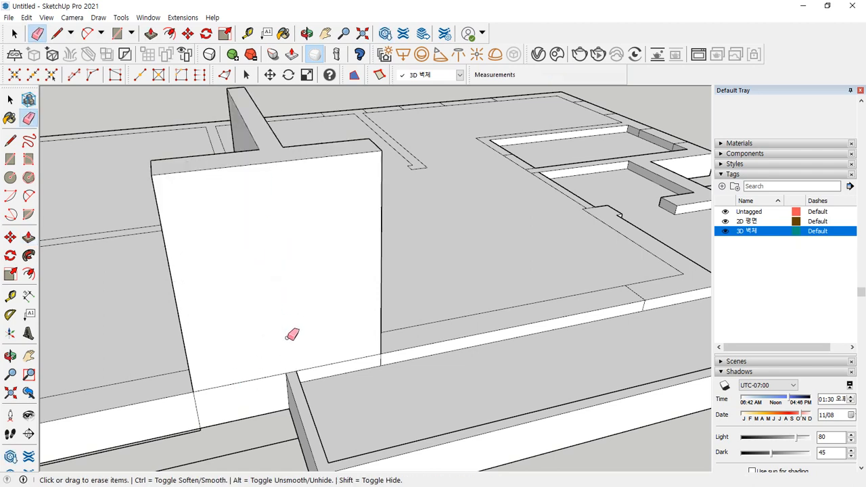
- Raise the front floor strip 150 mm, then extrude it to 2100 mm wall height
{"action": "key", "text": "p"}
{"action": "left_click", "coordinate": [298, 403]}
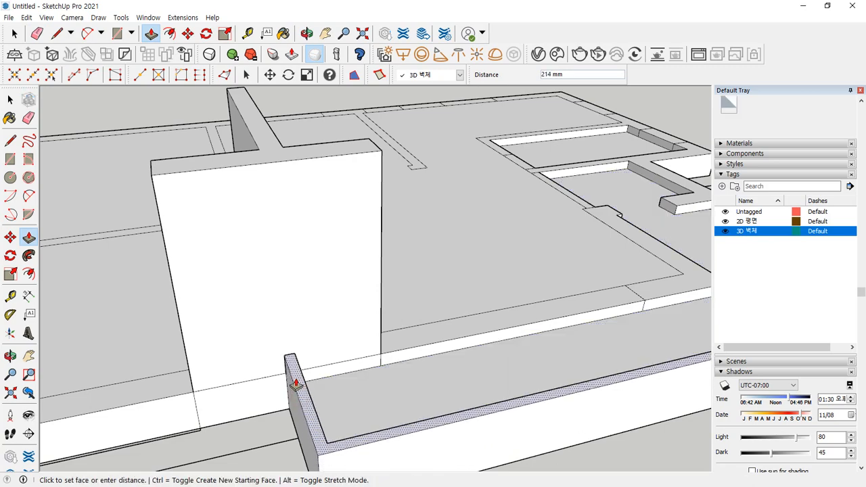
{"action": "type", "text": "150"}
{"action": "key", "text": "Return"}
{"action": "middle_click_drag", "start_coordinate": [292, 332], "coordinate": [82, 318]}
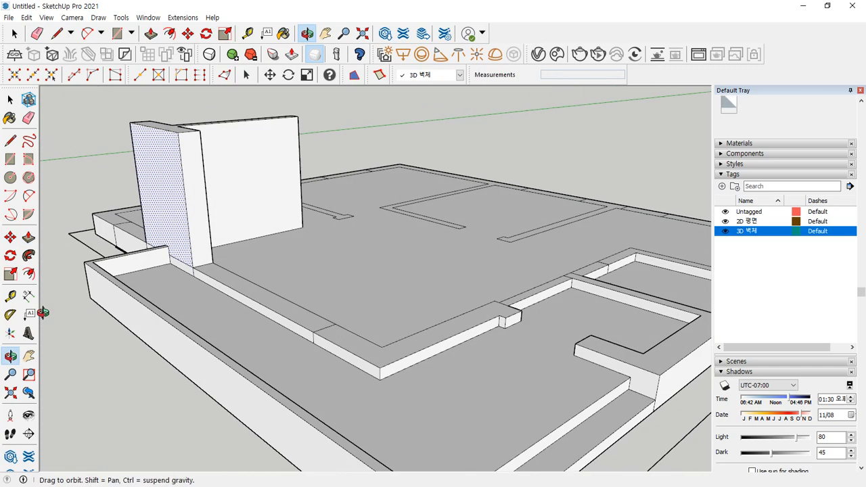
{"action": "left_click", "coordinate": [364, 351]}
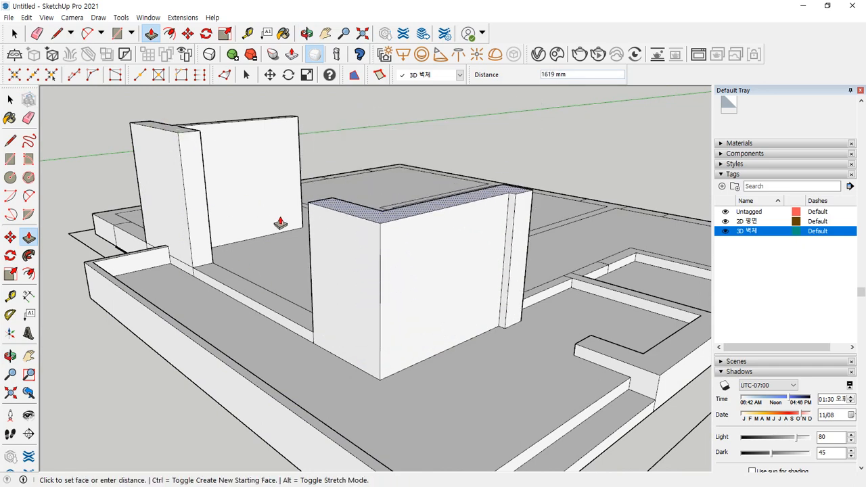
{"action": "key", "text": "ctrl"}
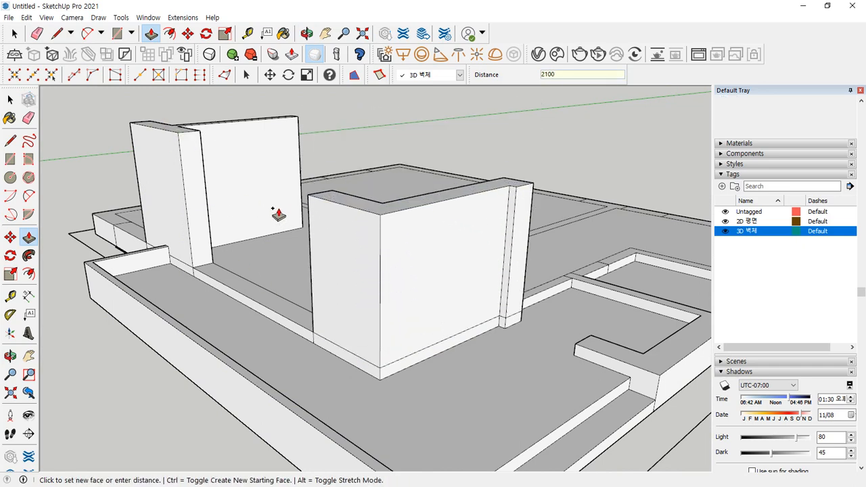
{"action": "key", "text": "Return"}
- Raise the left front, T-shaped and left L-shaped strips into 2100 mm walls
{"action": "scroll", "coordinate": [205, 265], "scroll_direction": "down", "scroll_amount": 3}
{"action": "middle_click_drag", "start_coordinate": [98, 247], "coordinate": [404, 299]}
{"action": "middle_click_drag", "start_coordinate": [182, 414], "coordinate": [409, 294], "text": "shift"}
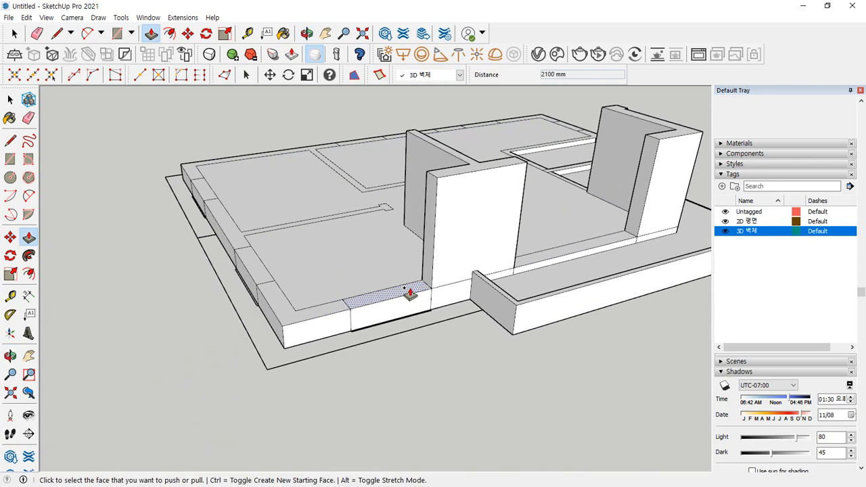
{"action": "left_click", "coordinate": [318, 309]}
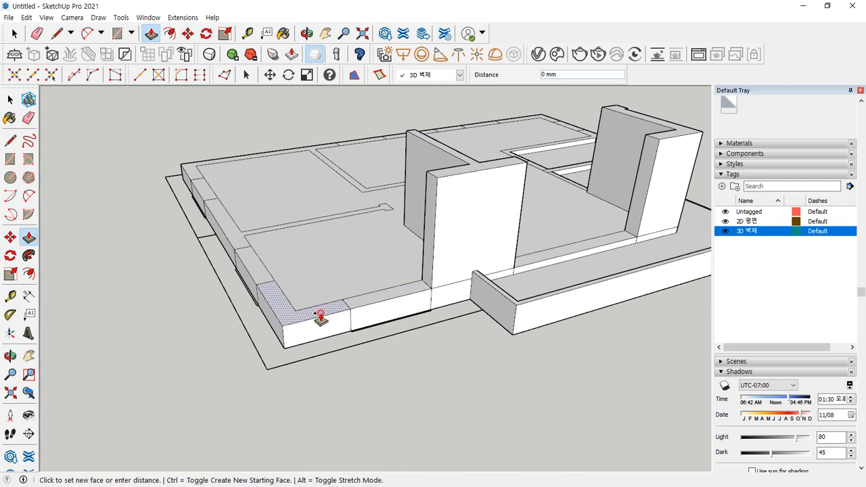
{"action": "left_click", "coordinate": [440, 180]}
{"action": "middle_click_drag", "start_coordinate": [116, 276], "coordinate": [363, 319]}
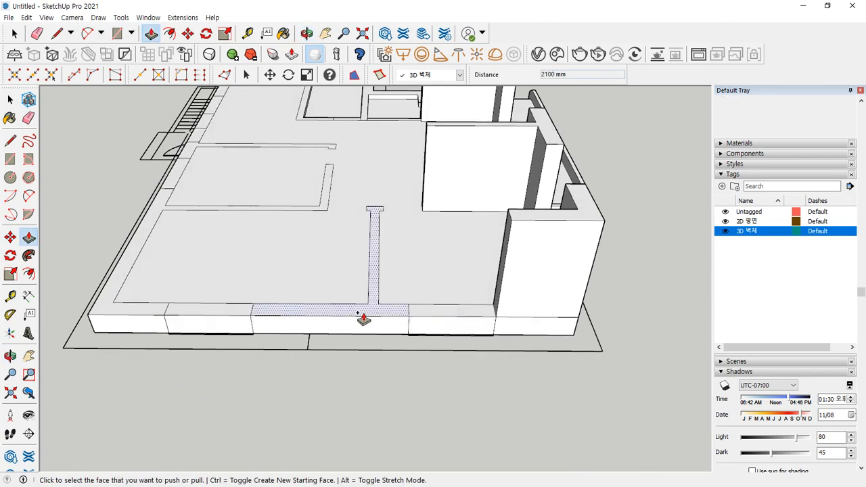
{"action": "left_click", "coordinate": [363, 318]}
{"action": "left_click", "coordinate": [517, 225]}
{"action": "middle_click_drag", "start_coordinate": [517, 226], "coordinate": [228, 368]}
{"action": "left_click", "coordinate": [232, 367]}
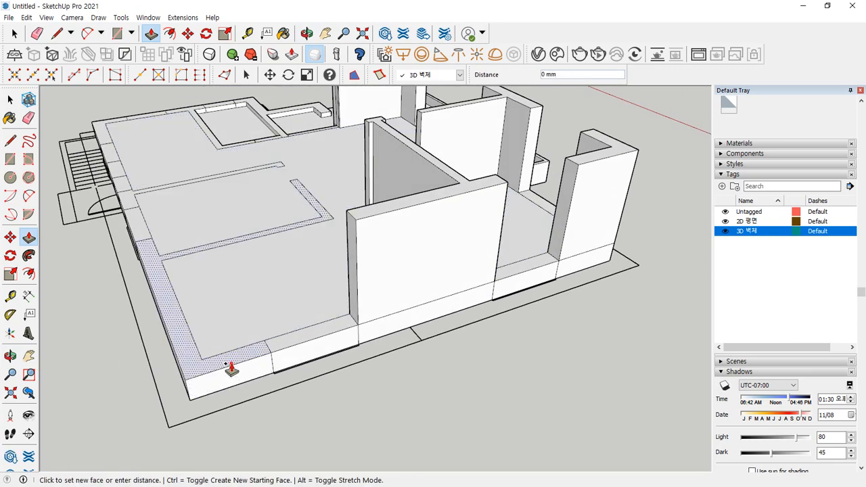
{"action": "left_click", "coordinate": [362, 227]}
- Raise the thin L-shaped strip and the next floor strip to full wall height
{"action": "middle_click_drag", "start_coordinate": [359, 218], "coordinate": [324, 359]}
{"action": "scroll", "coordinate": [366, 348], "scroll_direction": "up", "scroll_amount": 3}
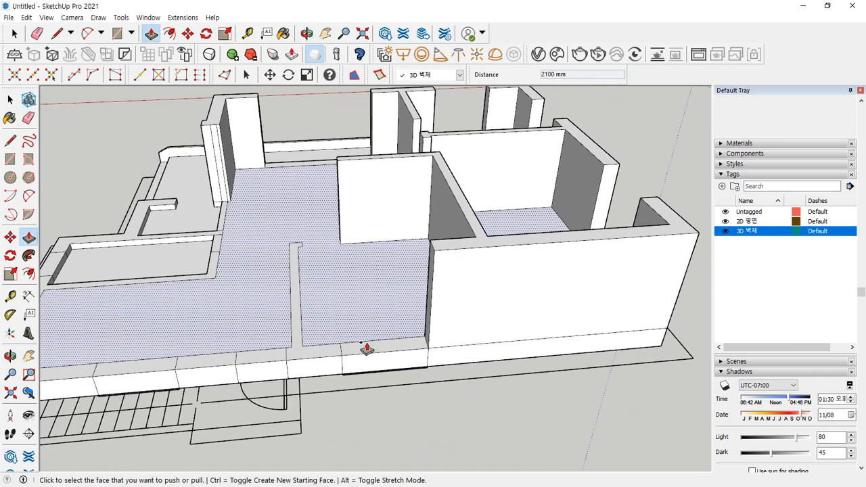
{"action": "left_click", "coordinate": [314, 354]}
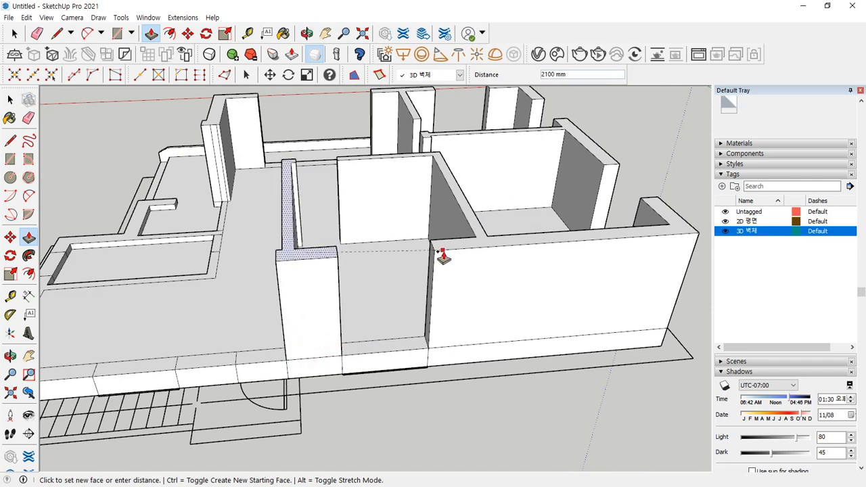
{"action": "left_click", "coordinate": [442, 256]}
{"action": "middle_click_drag", "start_coordinate": [443, 256], "coordinate": [358, 348]}
{"action": "left_click", "coordinate": [358, 347]}
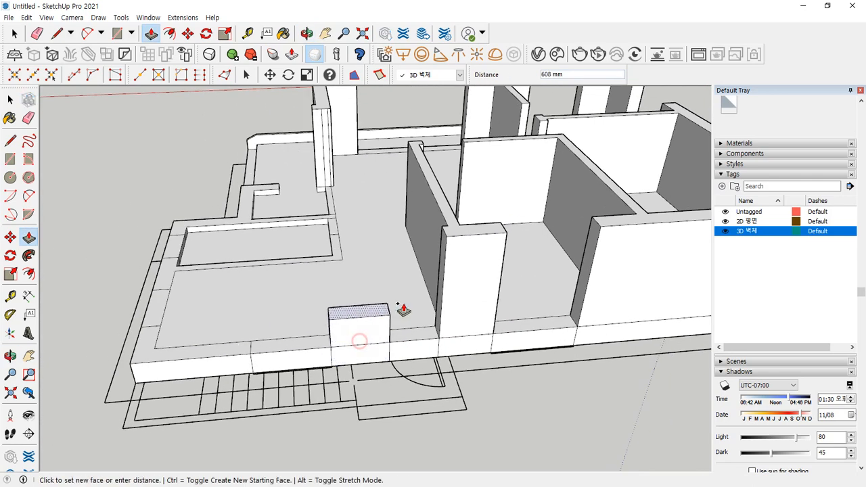
{"action": "left_click", "coordinate": [453, 244]}
- Raise the last left, gap and L-shaped floor strips into full-height walls
{"action": "left_click", "coordinate": [225, 353]}
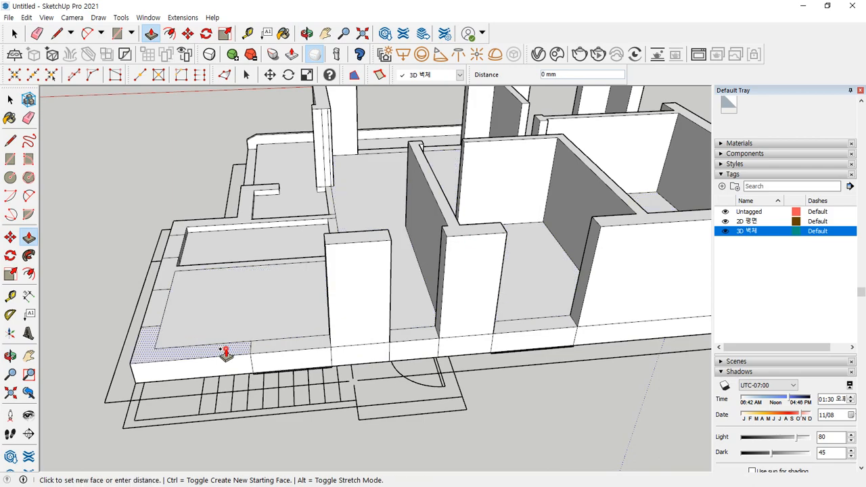
{"action": "left_click", "coordinate": [338, 248]}
{"action": "middle_click_drag", "start_coordinate": [338, 247], "coordinate": [367, 390]}
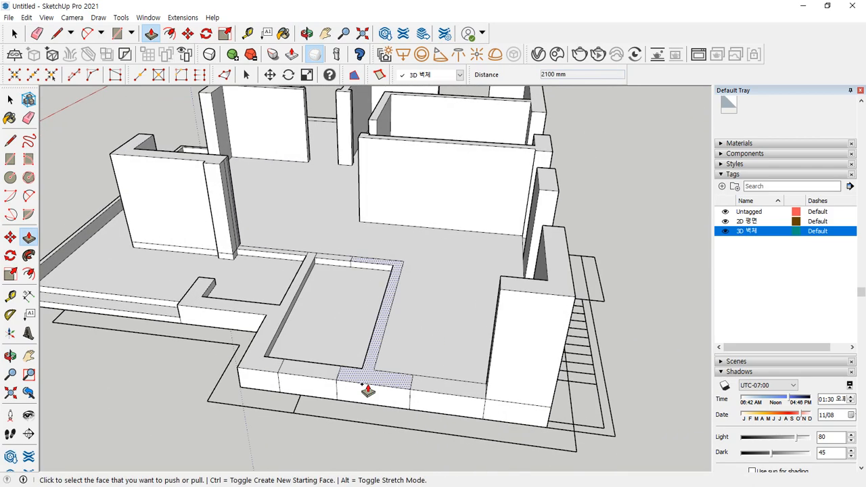
{"action": "left_click", "coordinate": [367, 386]}
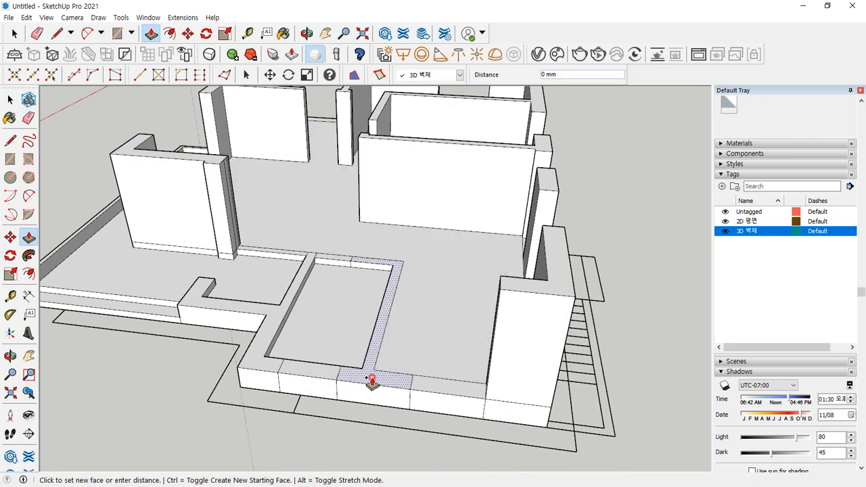
{"action": "left_click", "coordinate": [506, 291]}
{"action": "left_click", "coordinate": [271, 366]}
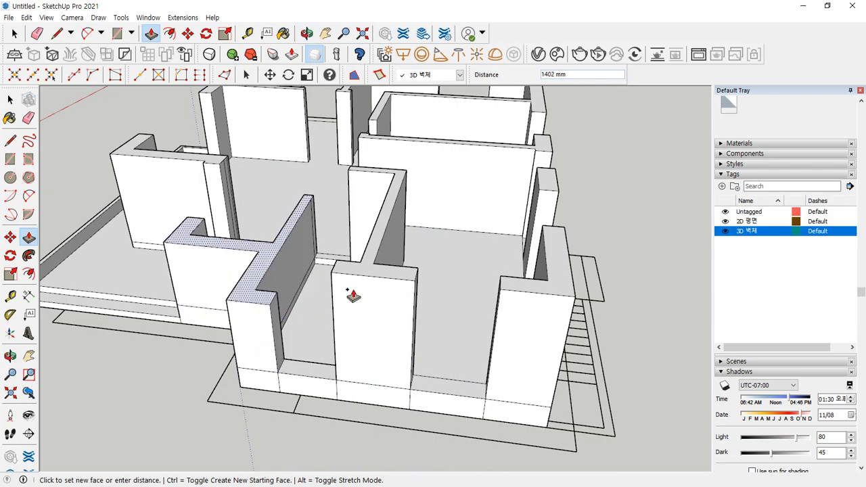
{"action": "left_click", "coordinate": [354, 276]}
{"action": "middle_click_drag", "start_coordinate": [270, 384], "coordinate": [260, 319]}
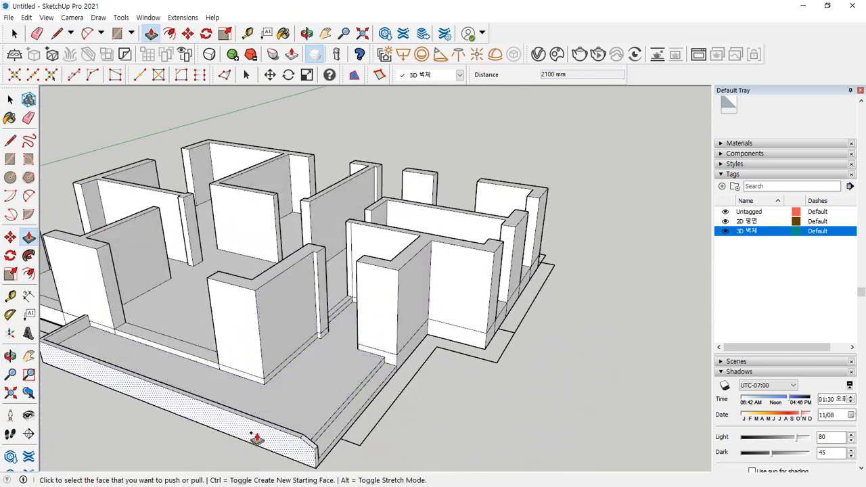
- Erase the first three short vertical seams at the low wall's base
{"action": "scroll", "coordinate": [173, 415], "scroll_direction": "up", "scroll_amount": 2}
{"action": "middle_click_drag", "start_coordinate": [130, 377], "coordinate": [528, 291], "text": "shift"}
{"action": "scroll", "coordinate": [533, 296], "scroll_direction": "up", "scroll_amount": 6}
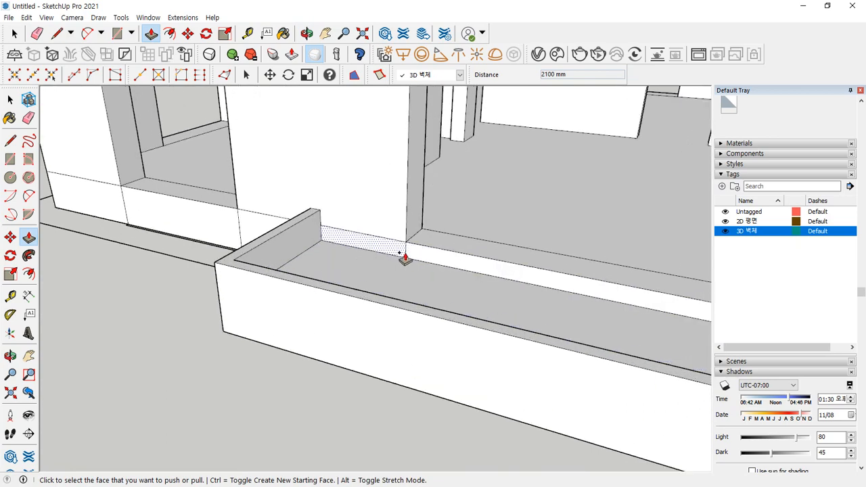
{"action": "key", "text": "e"}
{"action": "left_click", "coordinate": [406, 250]}
{"action": "middle_click_drag", "start_coordinate": [161, 259], "coordinate": [259, 248]}
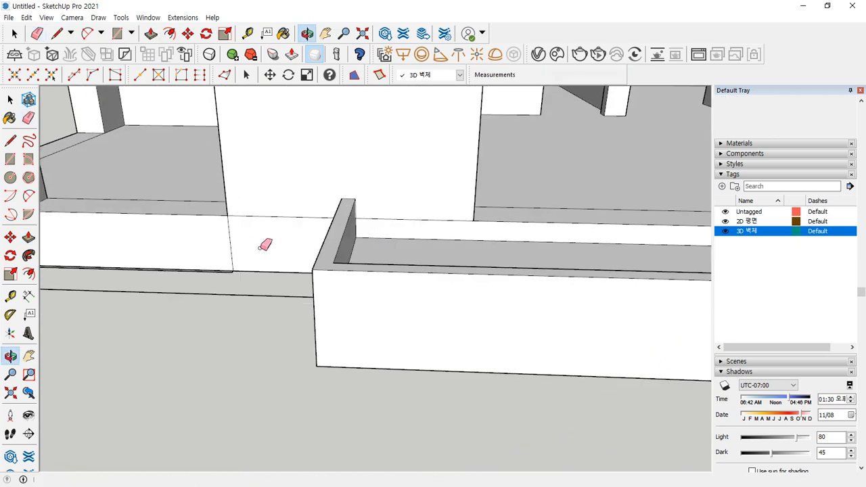
{"action": "left_click_drag", "start_coordinate": [237, 248], "coordinate": [219, 247]}
{"action": "scroll", "coordinate": [164, 260], "scroll_direction": "down", "scroll_amount": 2}
{"action": "middle_click_drag", "start_coordinate": [164, 259], "coordinate": [292, 265], "text": "shift"}
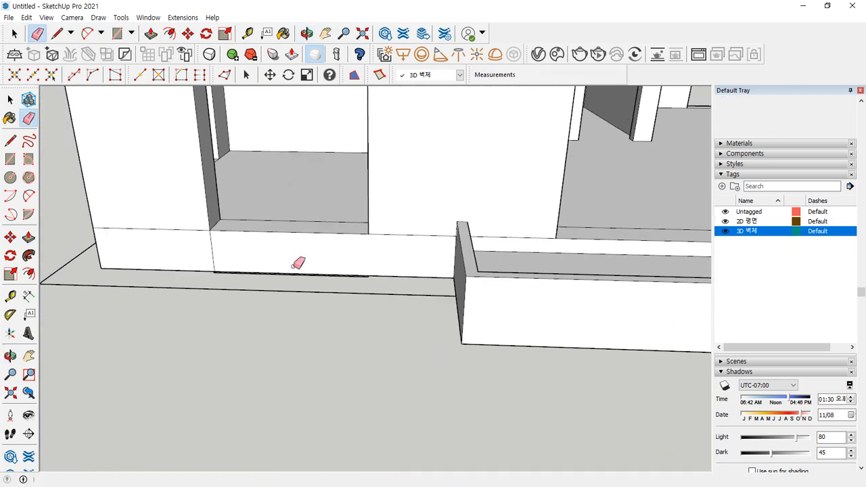
{"action": "left_click", "coordinate": [213, 260]}
{"action": "scroll", "coordinate": [146, 280], "scroll_direction": "down", "scroll_amount": 1}
- Erase the remaining vertical base seams around the house corner and long wall
{"action": "mouse_move", "coordinate": [146, 279]}
{"action": "middle_mouse_down"}
{"action": "mouse_move", "coordinate": [305, 278]}
{"action": "mouse_move", "coordinate": [300, 315]}
{"action": "middle_mouse_up"}
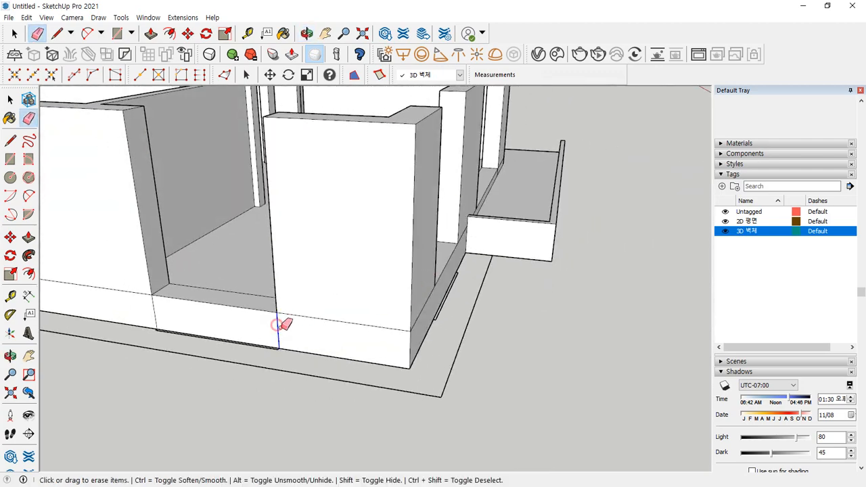
{"action": "scroll", "coordinate": [118, 312], "scroll_direction": "down", "scroll_amount": 3}
{"action": "middle_click_drag", "start_coordinate": [132, 314], "coordinate": [534, 329], "text": "shift"}
{"action": "scroll", "coordinate": [378, 313], "scroll_direction": "up", "scroll_amount": 3}
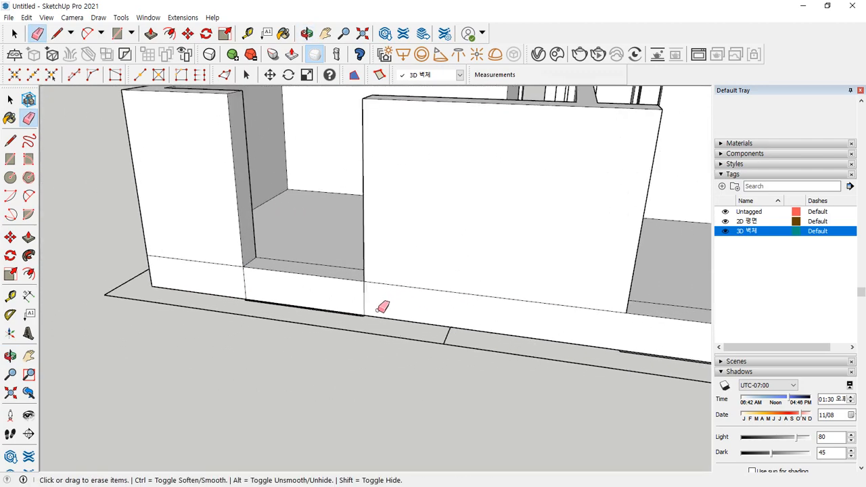
{"action": "left_click", "coordinate": [367, 301]}
{"action": "left_click", "coordinate": [247, 286]}
{"action": "mouse_move", "coordinate": [223, 280]}
{"action": "middle_mouse_down"}
{"action": "mouse_move", "coordinate": [203, 286]}
{"action": "mouse_move", "coordinate": [462, 274]}
{"action": "middle_mouse_up"}
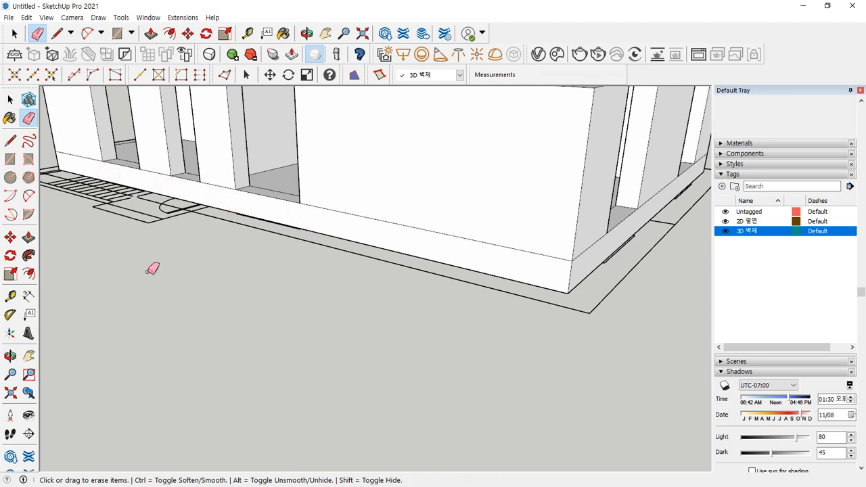
{"action": "scroll", "coordinate": [173, 289], "scroll_direction": "down", "scroll_amount": 5}
{"action": "middle_click_drag", "start_coordinate": [155, 286], "coordinate": [512, 286]}
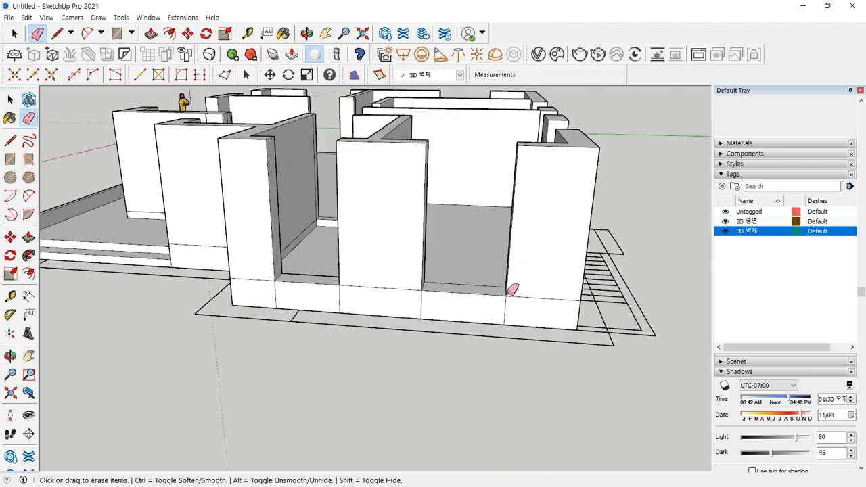
{"action": "scroll", "coordinate": [519, 306], "scroll_direction": "up", "scroll_amount": 2}
{"action": "mouse_move", "coordinate": [518, 306]}
{"action": "left_mouse_down"}
{"action": "mouse_move", "coordinate": [271, 293]}
{"action": "mouse_move", "coordinate": [215, 311]}
{"action": "left_mouse_up"}
{"action": "middle_click_drag", "start_coordinate": [214, 311], "coordinate": [387, 322]}
{"action": "scroll", "coordinate": [325, 318], "scroll_direction": "down", "scroll_amount": 1}
{"action": "mouse_move", "coordinate": [254, 317]}
{"action": "middle_mouse_down"}
{"action": "mouse_move", "coordinate": [408, 292]}
{"action": "mouse_move", "coordinate": [347, 309]}
{"action": "mouse_move", "coordinate": [351, 332]}
{"action": "mouse_move", "coordinate": [509, 320]}
{"action": "middle_mouse_up"}
{"action": "scroll", "coordinate": [357, 332], "scroll_direction": "up", "scroll_amount": 4}
{"action": "key", "text": "ctrl+2"}
{"action": "mouse_move", "coordinate": [220, 300]}
{"action": "left_mouse_down"}
{"action": "mouse_move", "coordinate": [120, 299]}
{"action": "mouse_move", "coordinate": [198, 296]}
{"action": "mouse_move", "coordinate": [187, 298]}
{"action": "left_mouse_up"}
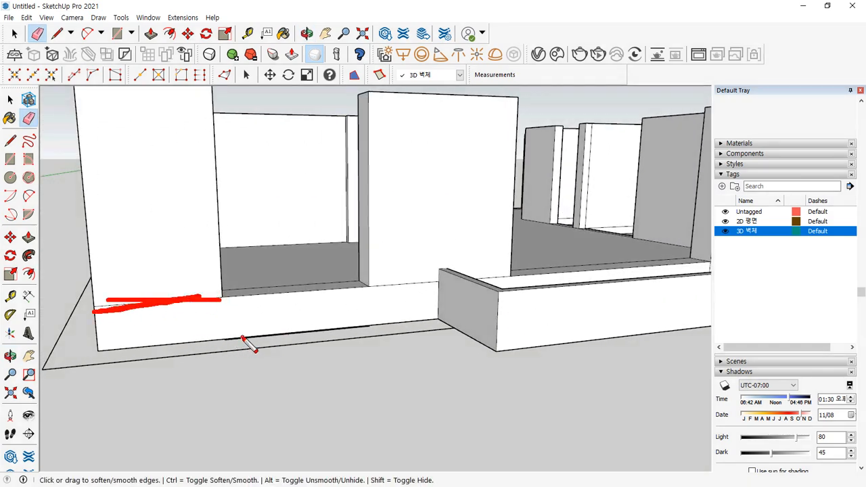
{"action": "left_click_drag", "start_coordinate": [242, 337], "coordinate": [168, 353]}
{"action": "mouse_move", "coordinate": [209, 293]}
{"action": "left_mouse_down"}
{"action": "mouse_move", "coordinate": [137, 309]}
{"action": "mouse_move", "coordinate": [167, 308]}
{"action": "left_mouse_up"}
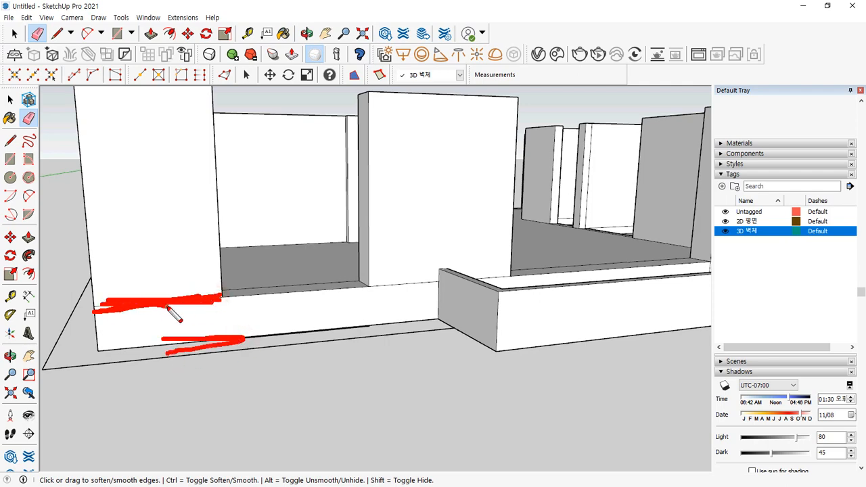
{"action": "key", "text": "Escape"}
{"action": "mouse_move", "coordinate": [278, 268]}
{"action": "middle_mouse_down"}
{"action": "mouse_move", "coordinate": [296, 305]}
{"action": "mouse_move", "coordinate": [270, 382]}
{"action": "middle_mouse_up"}
{"action": "left_click_drag", "start_coordinate": [184, 287], "coordinate": [138, 300]}
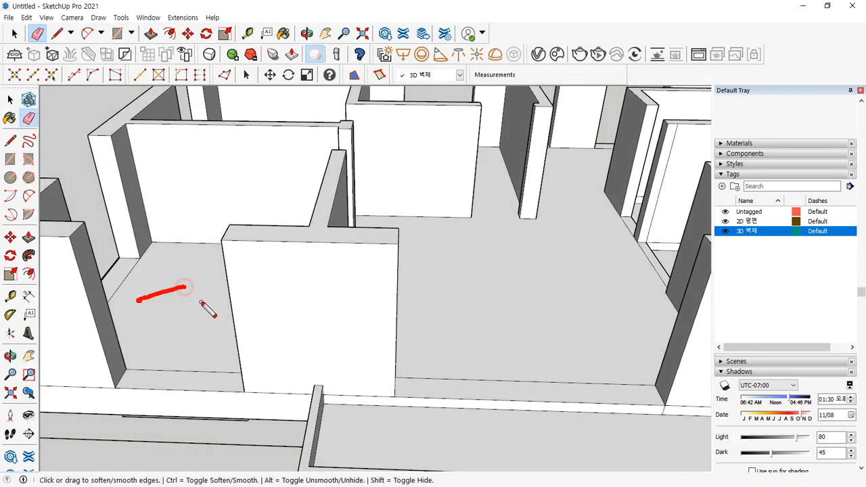
{"action": "left_click_drag", "start_coordinate": [200, 303], "coordinate": [140, 317]}
{"action": "left_click_drag", "start_coordinate": [195, 318], "coordinate": [161, 330]}
{"action": "left_click_drag", "start_coordinate": [172, 275], "coordinate": [189, 312]}
{"action": "left_click_drag", "start_coordinate": [149, 288], "coordinate": [173, 332]}
{"action": "key", "text": "Escape"}
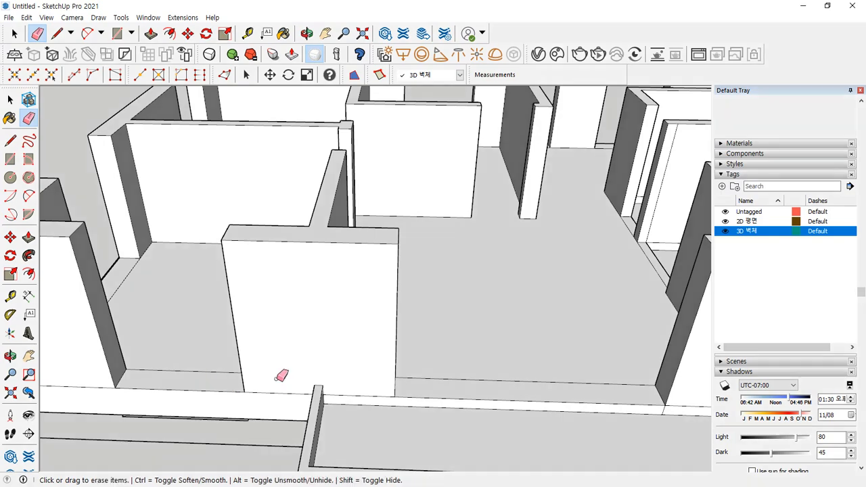
{"action": "middle_click_drag", "start_coordinate": [278, 377], "coordinate": [328, 316]}
{"action": "left_click_drag", "start_coordinate": [380, 181], "coordinate": [241, 192]}
{"action": "key", "text": "Escape"}
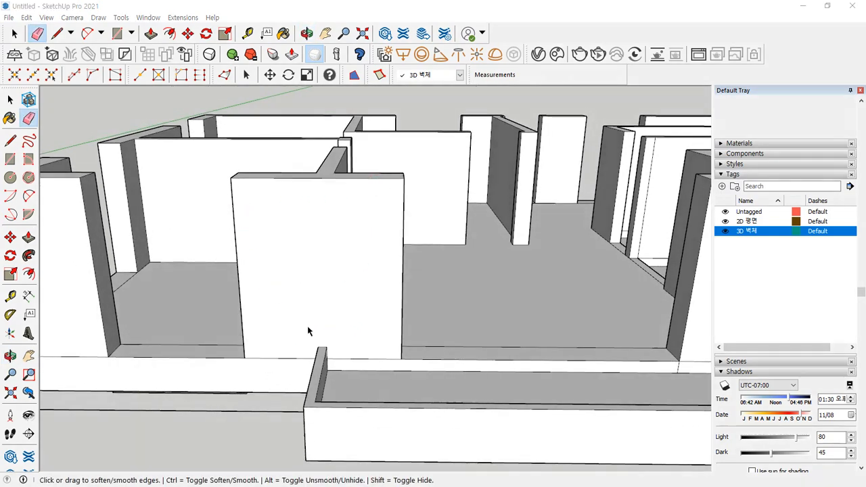
{"action": "mouse_move", "coordinate": [309, 329]}
{"action": "middle_mouse_down"}
{"action": "mouse_move", "coordinate": [357, 284]}
{"action": "mouse_move", "coordinate": [184, 343]}
{"action": "mouse_move", "coordinate": [367, 358]}
{"action": "middle_mouse_up"}
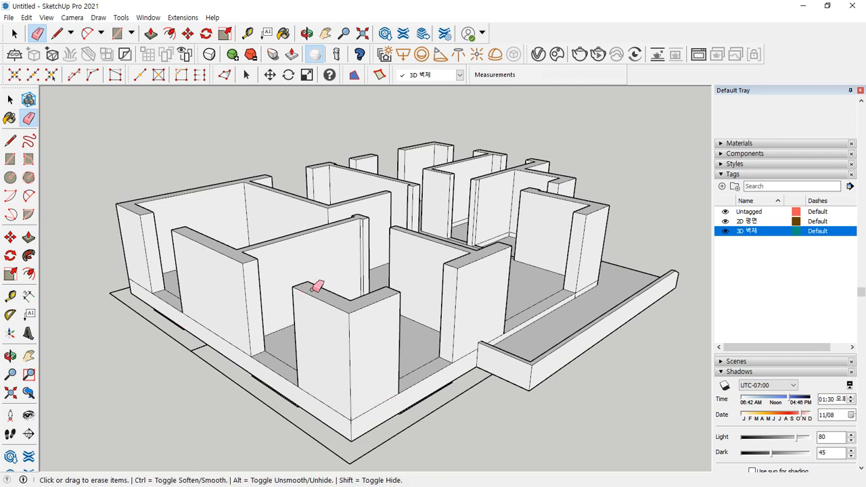
{"action": "key", "text": "ctrl"}
{"action": "middle_click_drag", "start_coordinate": [306, 288], "coordinate": [507, 363]}
{"action": "scroll", "coordinate": [565, 344], "scroll_direction": "up", "scroll_amount": 4}
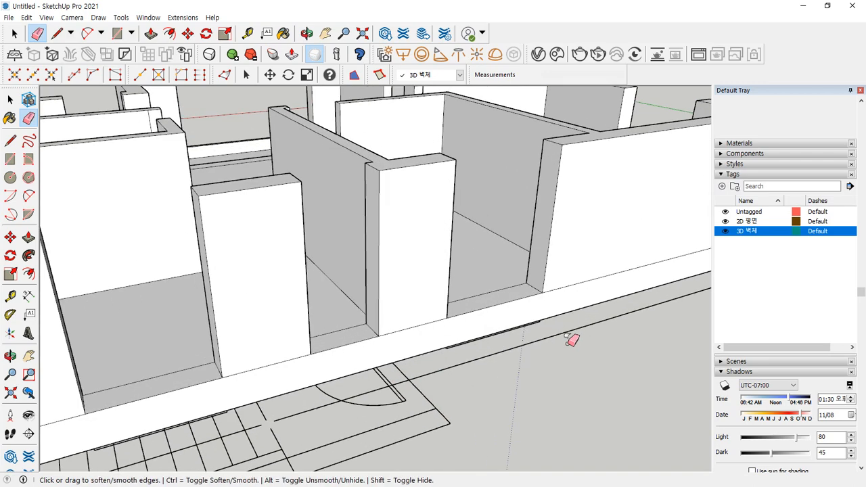
{"action": "left_click_drag", "start_coordinate": [553, 316], "coordinate": [559, 292], "text": "ctrl"}
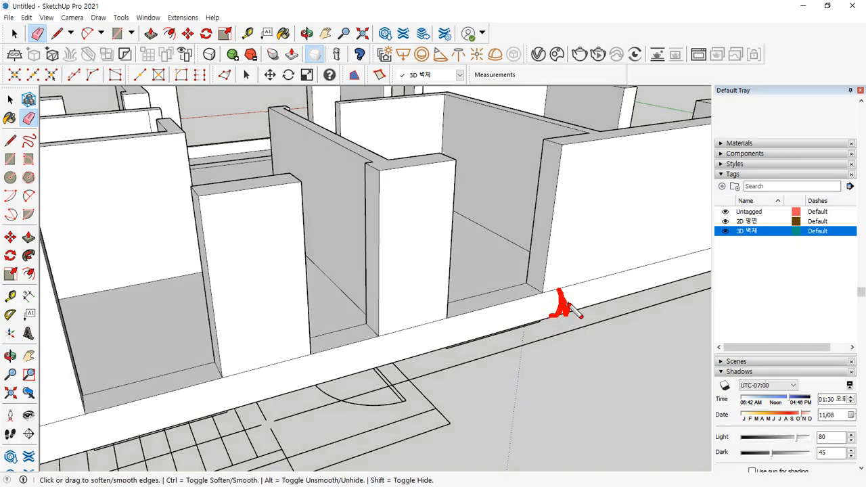
{"action": "mouse_move", "coordinate": [582, 280]}
{"action": "left_mouse_down", "text": "ctrl"}
{"action": "mouse_move", "coordinate": [576, 164]}
{"action": "mouse_move", "coordinate": [584, 282]}
{"action": "mouse_move", "coordinate": [599, 274]}
{"action": "left_mouse_up", "text": "ctrl"}
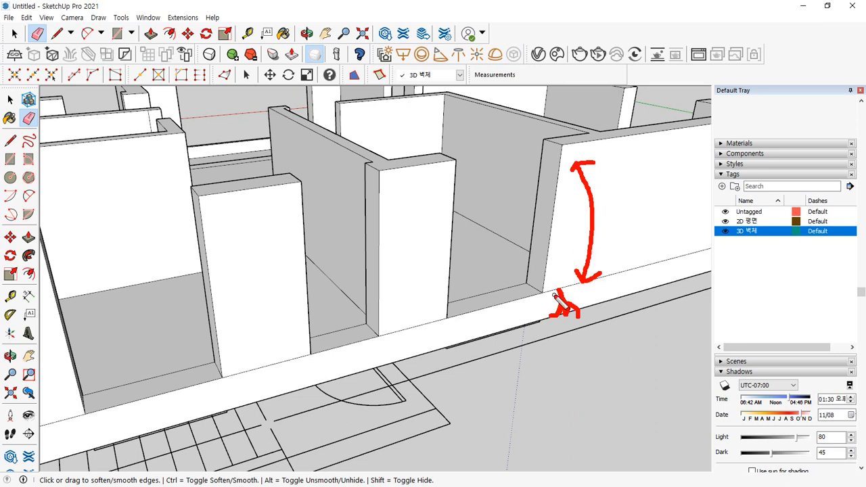
{"action": "mouse_move", "coordinate": [603, 132]}
{"action": "left_mouse_down"}
{"action": "mouse_move", "coordinate": [629, 131]}
{"action": "mouse_move", "coordinate": [615, 197]}
{"action": "mouse_move", "coordinate": [612, 296]}
{"action": "mouse_move", "coordinate": [629, 293]}
{"action": "left_mouse_up"}
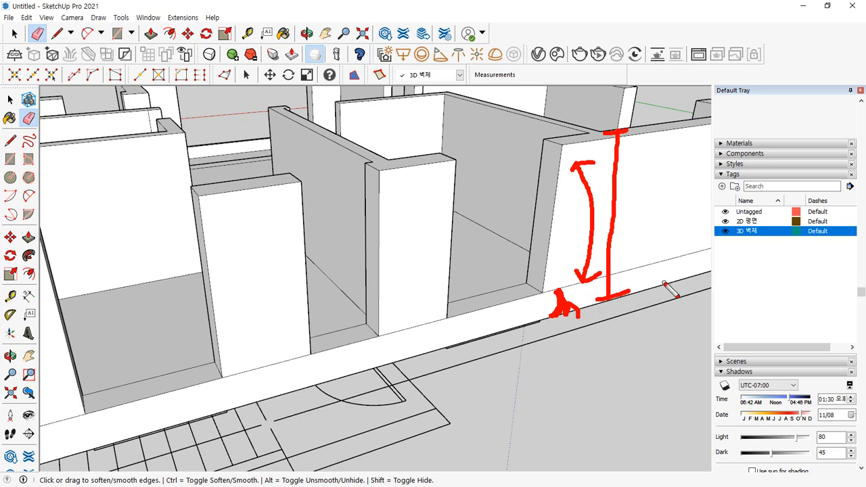
{"action": "mouse_move", "coordinate": [663, 284]}
{"action": "left_mouse_down"}
{"action": "mouse_move", "coordinate": [651, 246]}
{"action": "mouse_move", "coordinate": [682, 276]}
{"action": "mouse_move", "coordinate": [663, 287]}
{"action": "left_mouse_up"}
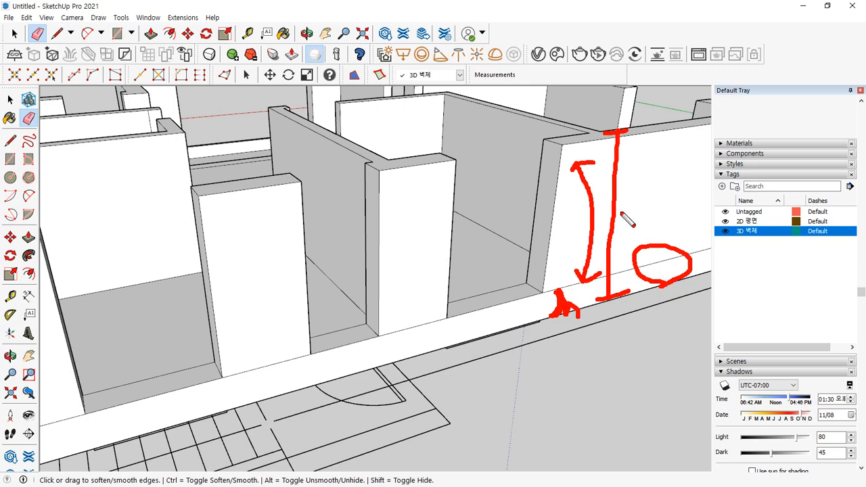
{"action": "key", "text": "Escape"}
{"action": "scroll", "coordinate": [593, 226], "scroll_direction": "down", "scroll_amount": 4}
{"action": "mouse_move", "coordinate": [593, 226]}
{"action": "middle_mouse_down", "text": "shift"}
{"action": "mouse_move", "coordinate": [582, 215]}
{"action": "mouse_move", "coordinate": [447, 231]}
{"action": "middle_mouse_up", "text": "shift"}
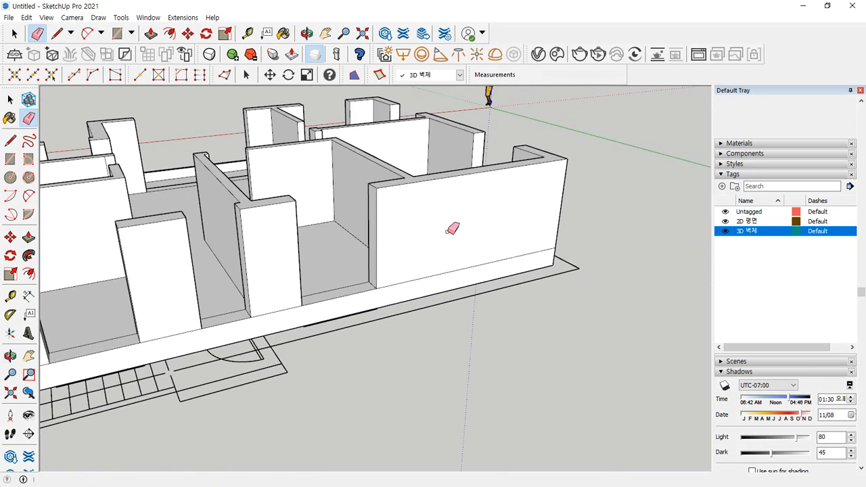
{"action": "scroll", "coordinate": [447, 232], "scroll_direction": "up", "scroll_amount": 2}
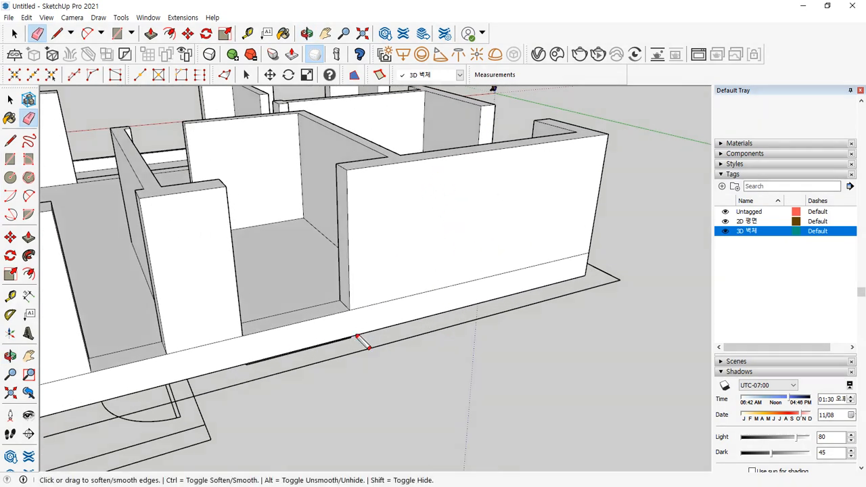
{"action": "left_click_drag", "start_coordinate": [412, 357], "coordinate": [507, 474]}
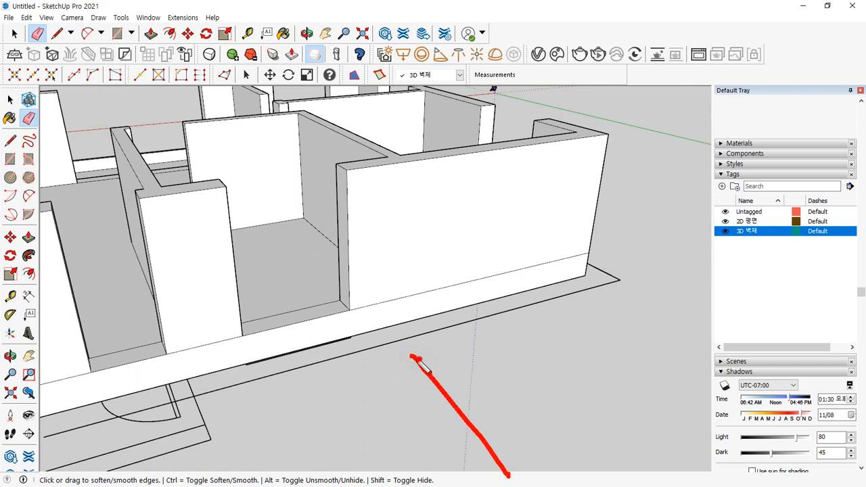
{"action": "mouse_move", "coordinate": [410, 371]}
{"action": "left_mouse_down"}
{"action": "mouse_move", "coordinate": [443, 353]}
{"action": "mouse_move", "coordinate": [414, 312]}
{"action": "mouse_move", "coordinate": [441, 305]}
{"action": "mouse_move", "coordinate": [428, 328]}
{"action": "left_mouse_up"}
{"action": "mouse_move", "coordinate": [441, 277]}
{"action": "left_mouse_down"}
{"action": "mouse_move", "coordinate": [454, 279]}
{"action": "mouse_move", "coordinate": [441, 165]}
{"action": "left_mouse_up"}
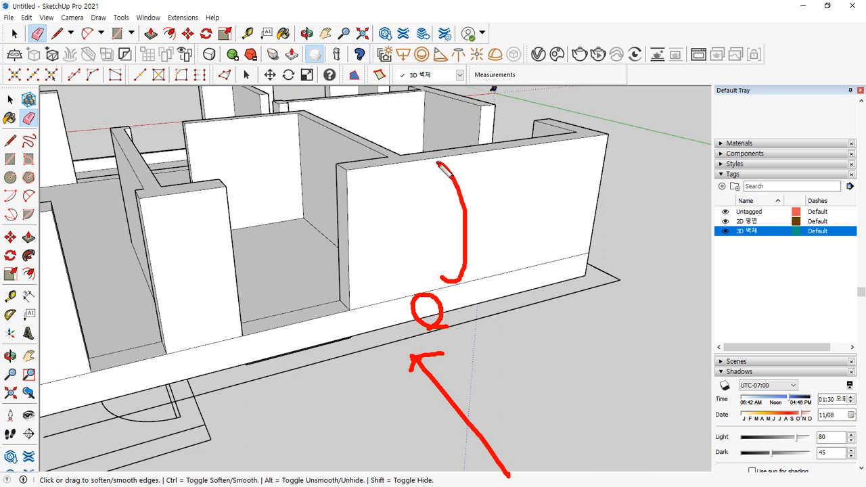
{"action": "left_click_drag", "start_coordinate": [467, 283], "coordinate": [509, 269]}
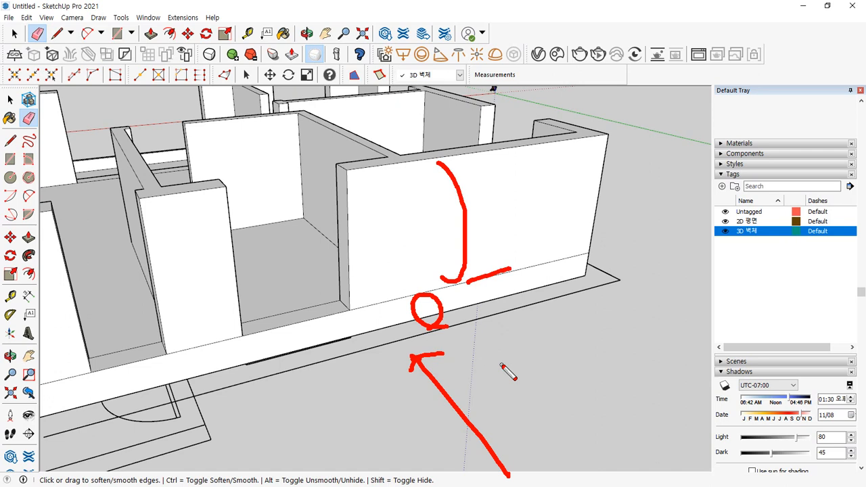
{"action": "key", "text": "Escape"}
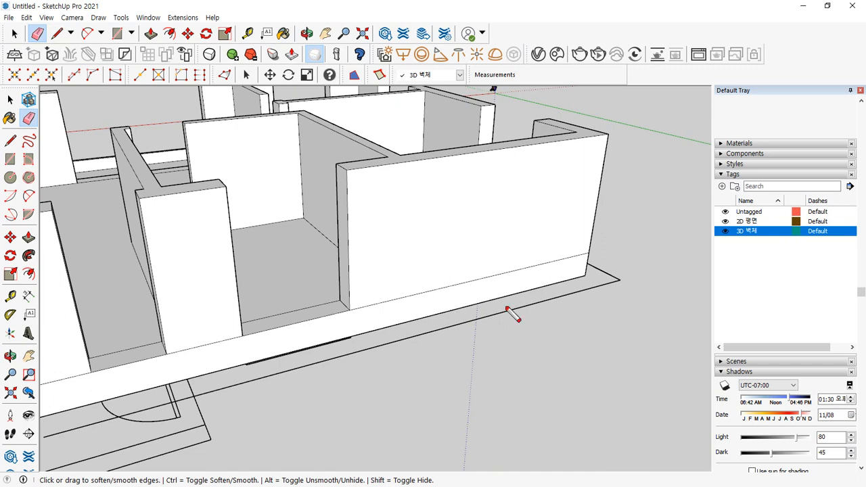
{"action": "mouse_move", "coordinate": [420, 161]}
{"action": "left_mouse_down"}
{"action": "mouse_move", "coordinate": [448, 160]}
{"action": "mouse_move", "coordinate": [439, 310]}
{"action": "mouse_move", "coordinate": [462, 305]}
{"action": "left_mouse_up"}
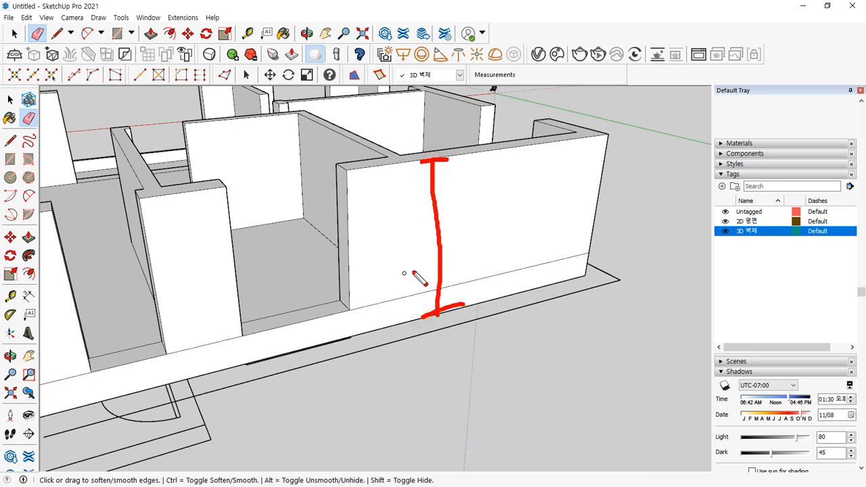
{"action": "left_click_drag", "start_coordinate": [460, 292], "coordinate": [464, 288]}
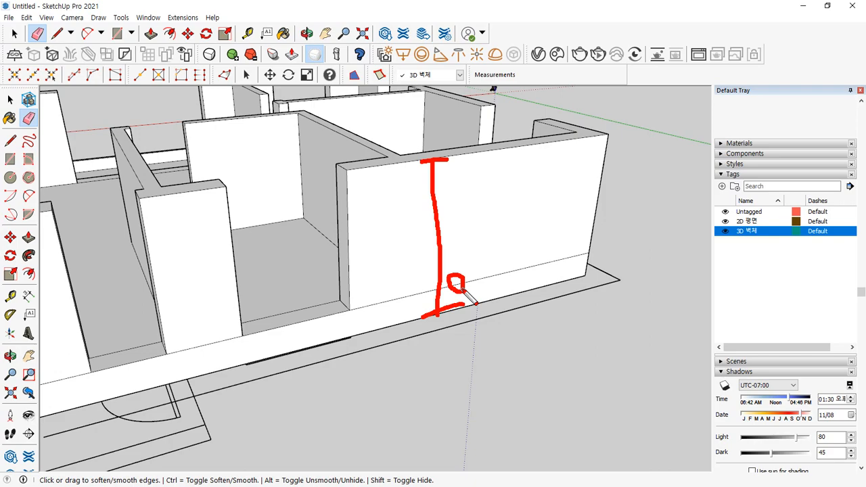
{"action": "scroll", "coordinate": [465, 287], "scroll_direction": "down", "scroll_amount": 5}
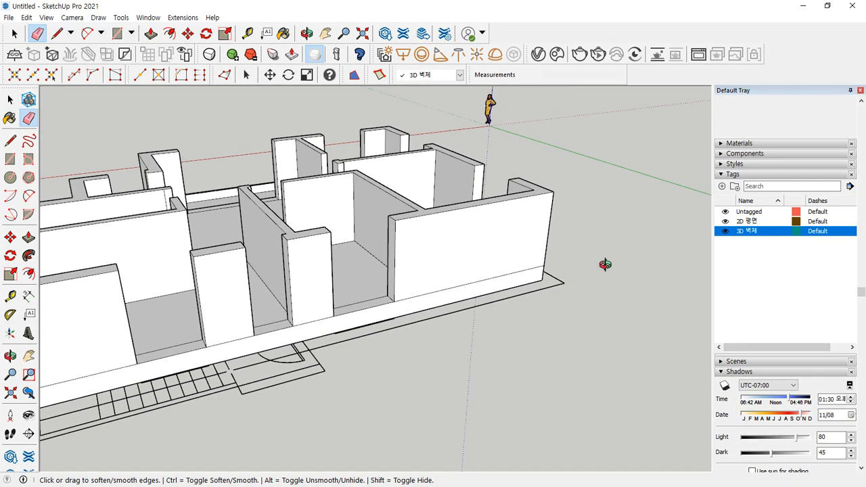
{"action": "mouse_move", "coordinate": [605, 261]}
{"action": "middle_mouse_down"}
{"action": "mouse_move", "coordinate": [119, 293]}
{"action": "mouse_move", "coordinate": [238, 290]}
{"action": "mouse_move", "coordinate": [380, 347]}
{"action": "middle_mouse_up"}
{"action": "key", "text": "e"}
{"action": "scroll", "coordinate": [382, 359], "scroll_direction": "up", "scroll_amount": 5}
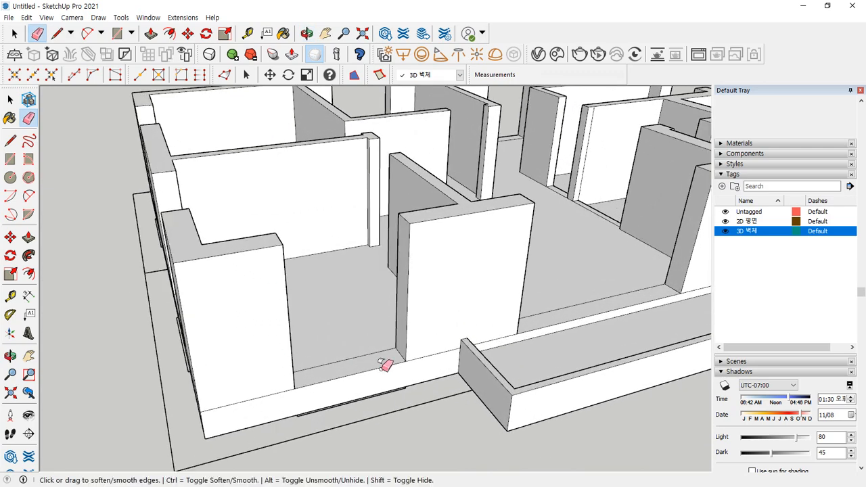
{"action": "key", "text": "space"}
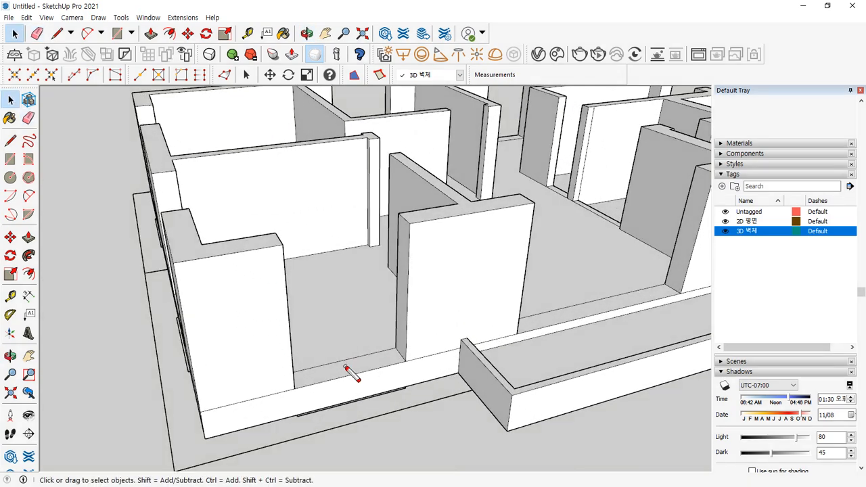
{"action": "mouse_move", "coordinate": [344, 367]}
{"action": "left_mouse_down"}
{"action": "mouse_move", "coordinate": [342, 309]}
{"action": "mouse_move", "coordinate": [359, 304]}
{"action": "mouse_move", "coordinate": [255, 335]}
{"action": "left_mouse_up"}
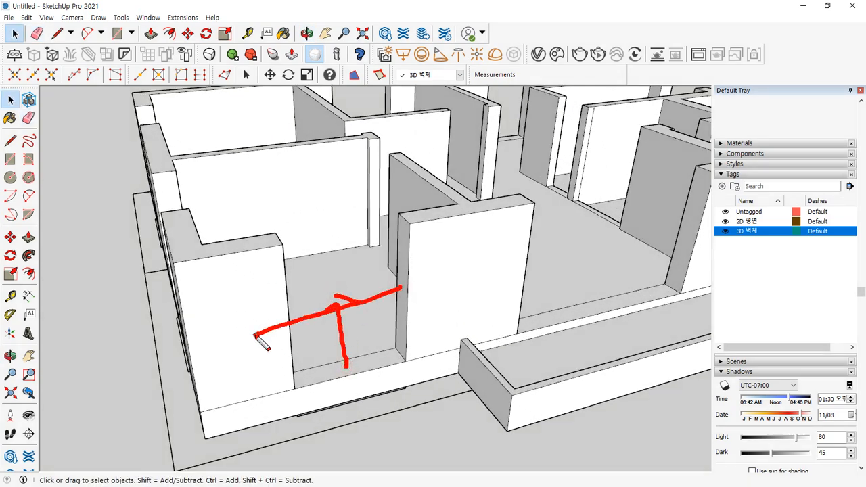
{"action": "left_click_drag", "start_coordinate": [291, 237], "coordinate": [292, 298]}
{"action": "mouse_move", "coordinate": [214, 266]}
{"action": "left_mouse_down"}
{"action": "mouse_move", "coordinate": [224, 296]}
{"action": "mouse_move", "coordinate": [269, 257]}
{"action": "left_mouse_up"}
{"action": "key", "text": "Escape"}
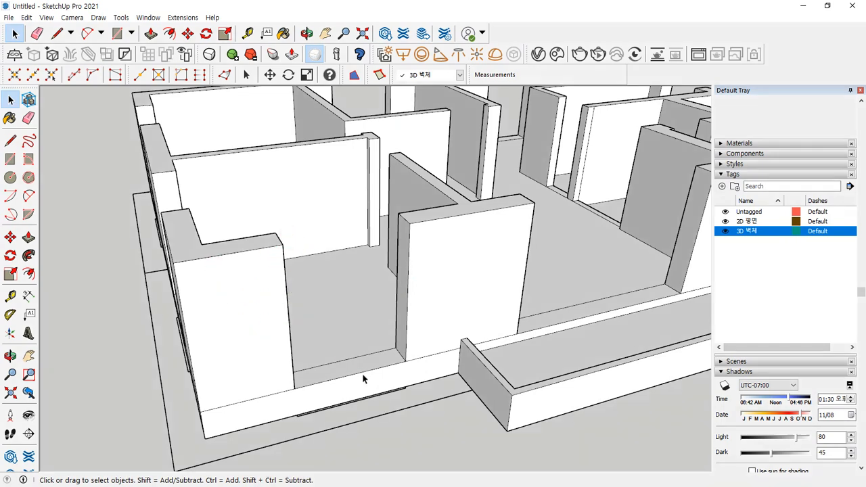
- Raise the first low sill wall by 1200 mm and erase its leftover edges
{"action": "key", "text": "p"}
{"action": "left_click", "coordinate": [325, 359]}
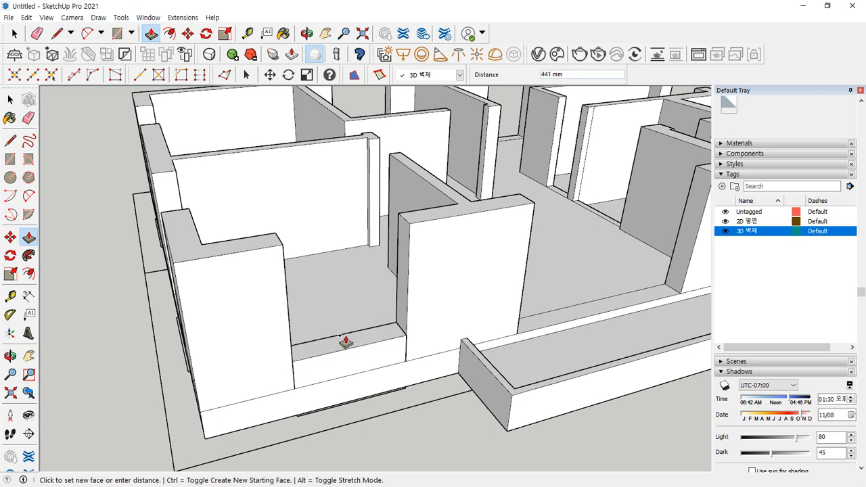
{"action": "left_click", "coordinate": [345, 337]}
{"action": "type", "text": "1200"}
{"action": "key", "text": "Return"}
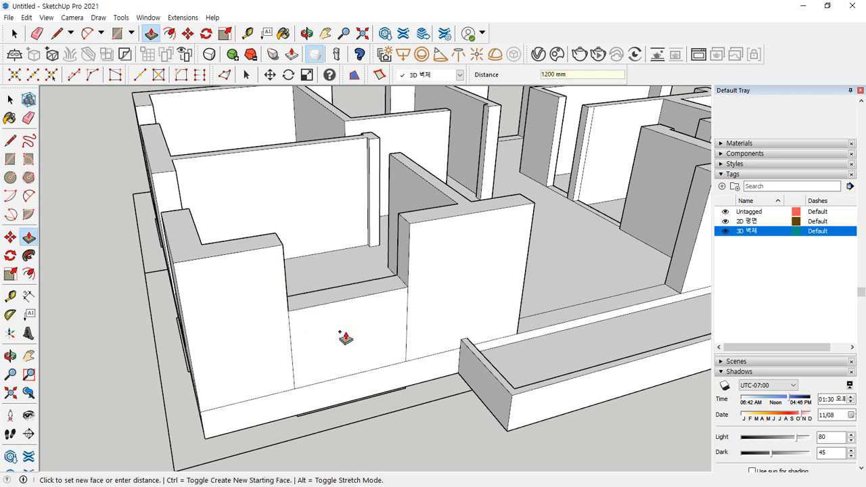
{"action": "key", "text": "e"}
{"action": "left_click", "coordinate": [407, 322]}
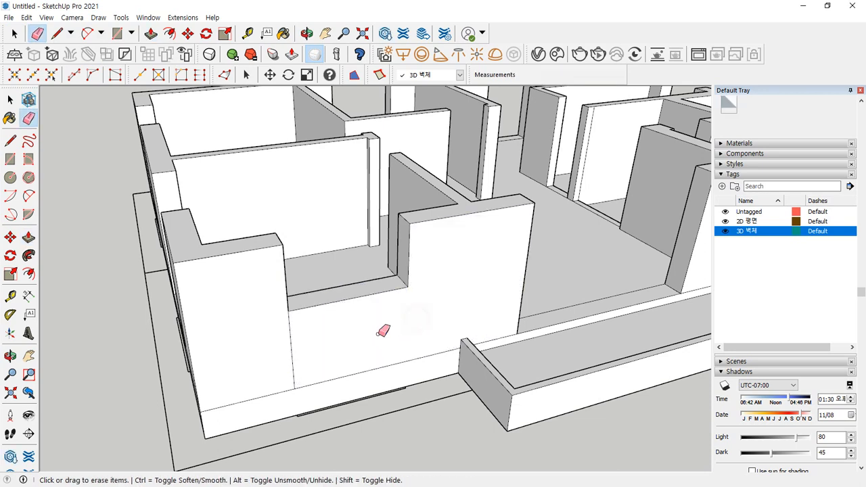
{"action": "left_click", "coordinate": [292, 345]}
- Raise the next two window sill walls by 1200 mm each
{"action": "mouse_move", "coordinate": [228, 372]}
{"action": "middle_mouse_down"}
{"action": "mouse_move", "coordinate": [358, 352]}
{"action": "mouse_move", "coordinate": [357, 379]}
{"action": "middle_mouse_up"}
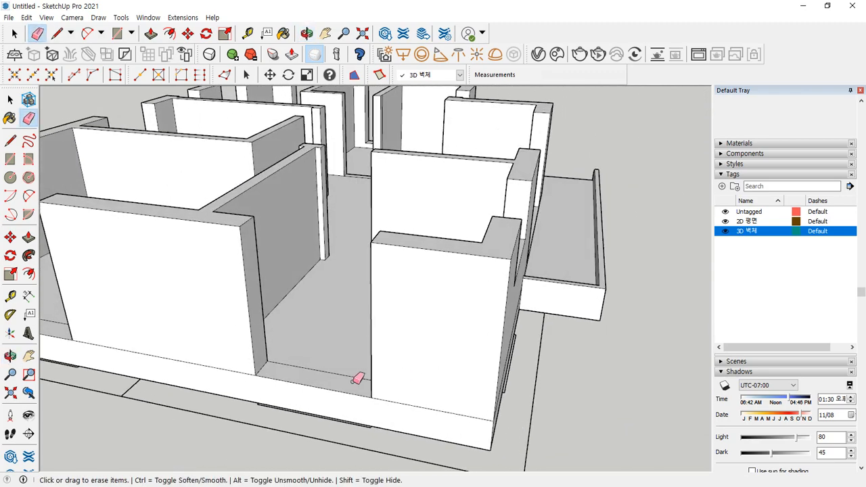
{"action": "key", "text": "p"}
{"action": "left_click", "coordinate": [340, 383]}
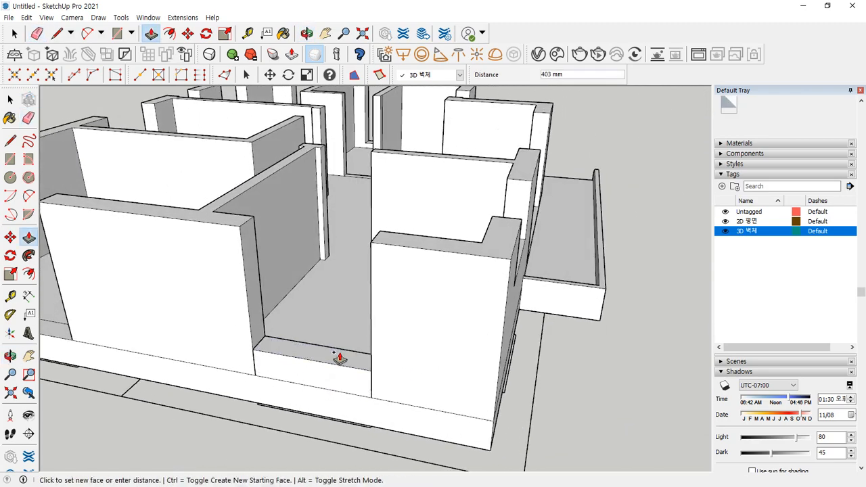
{"action": "key", "text": "Return"}
{"action": "scroll", "coordinate": [334, 351], "scroll_direction": "down", "scroll_amount": 2}
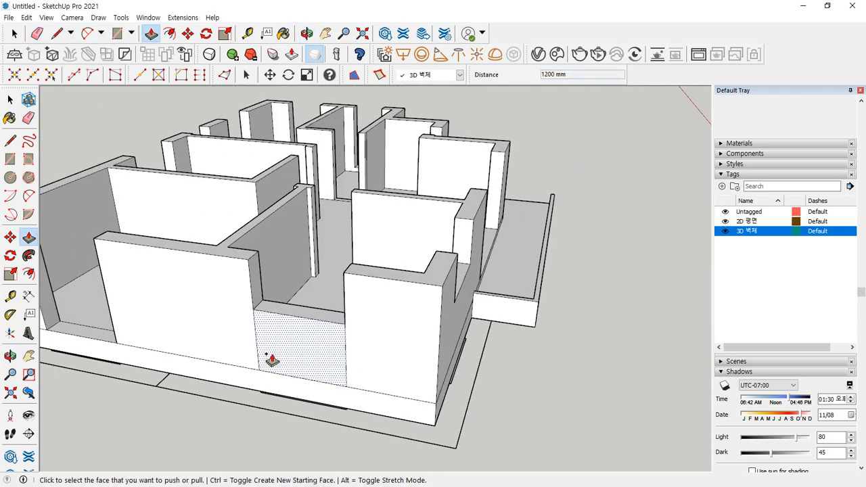
{"action": "middle_click_drag", "start_coordinate": [268, 358], "coordinate": [472, 363]}
{"action": "left_click", "coordinate": [364, 359]}
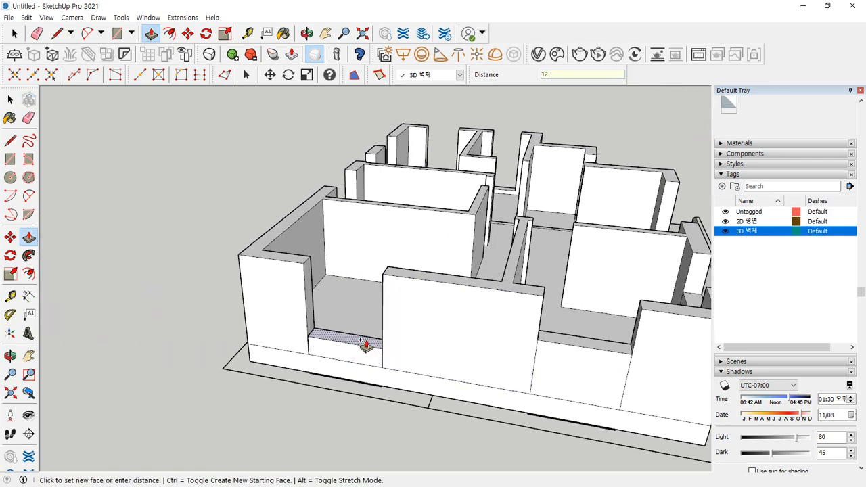
{"action": "key", "text": "Return"}
- Raise another sill wall to 1200 mm and a lower sill to 1000 mm
{"action": "middle_click_drag", "start_coordinate": [642, 367], "coordinate": [659, 361]}
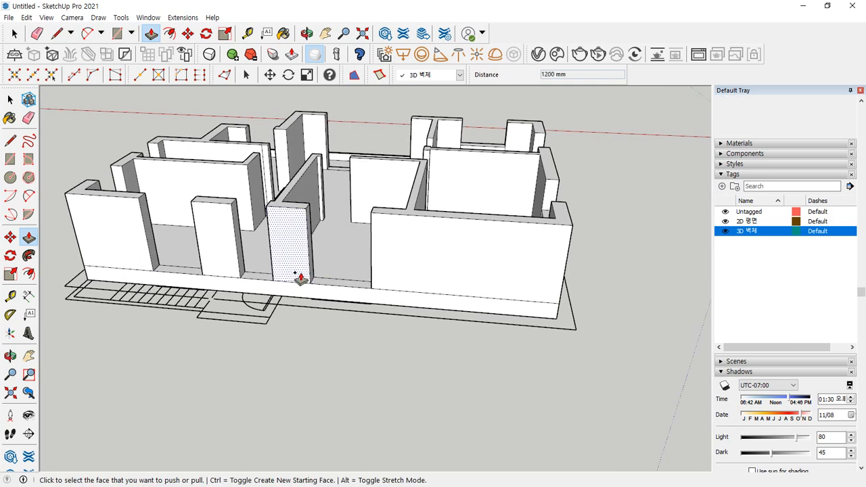
{"action": "scroll", "coordinate": [309, 280], "scroll_direction": "up", "scroll_amount": 2}
{"action": "left_click", "coordinate": [334, 284]}
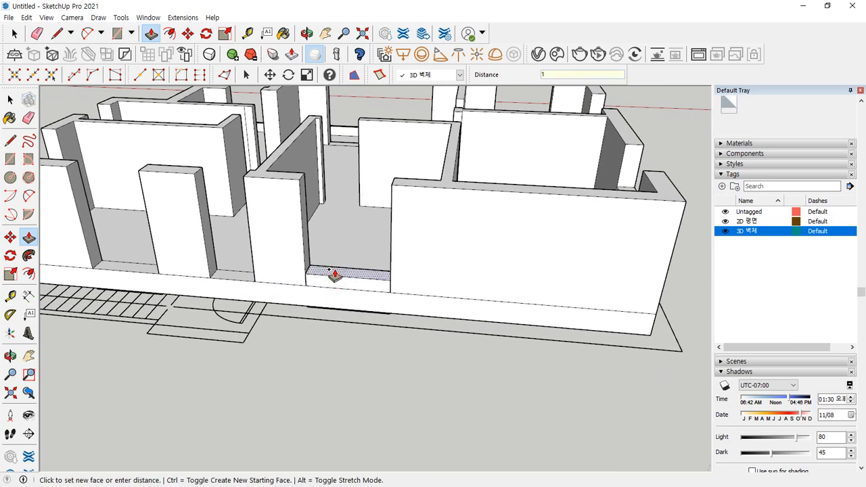
{"action": "type", "text": "1200"}
{"action": "key", "text": "Return"}
{"action": "middle_click_drag", "start_coordinate": [232, 265], "coordinate": [309, 324]}
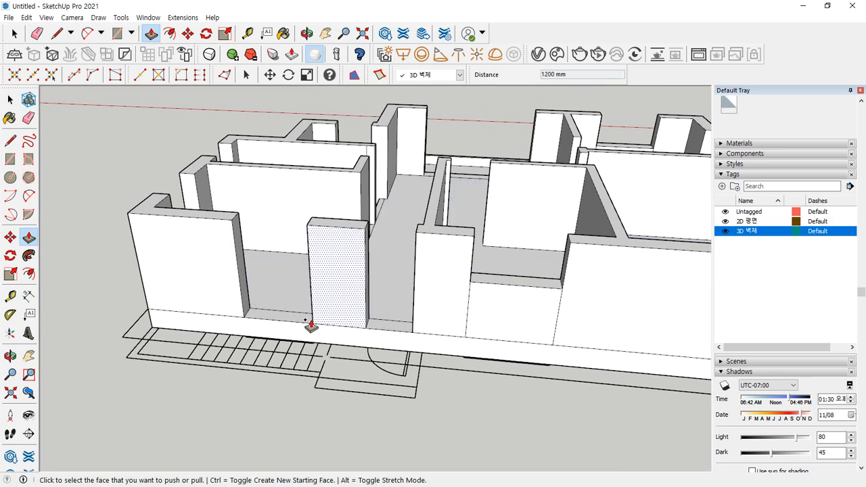
{"action": "left_click", "coordinate": [301, 321]}
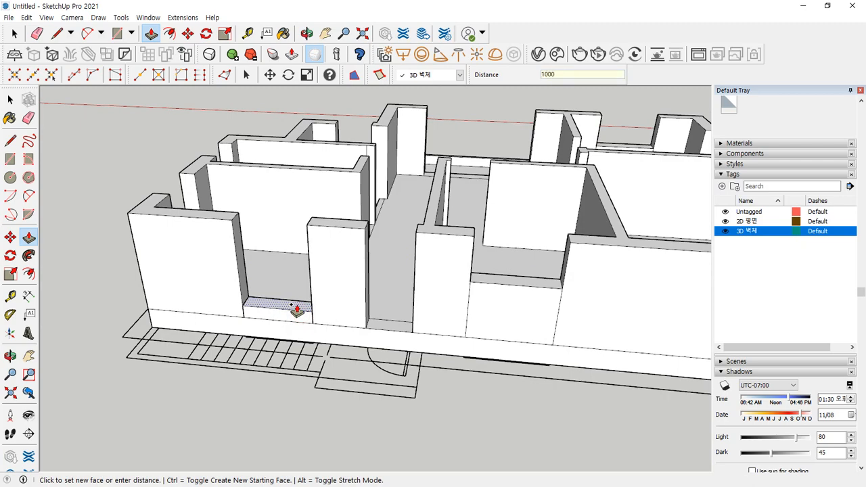
{"action": "key", "text": "Return"}
- Raise the next window sill wall by 1100 mm
{"action": "scroll", "coordinate": [217, 320], "scroll_direction": "down", "scroll_amount": 2}
{"action": "middle_click_drag", "start_coordinate": [216, 320], "coordinate": [354, 356]}
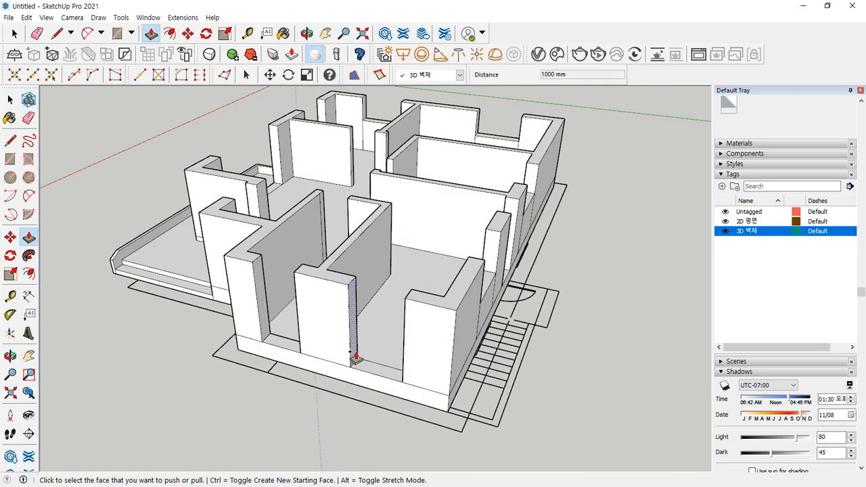
{"action": "left_click", "coordinate": [359, 360]}
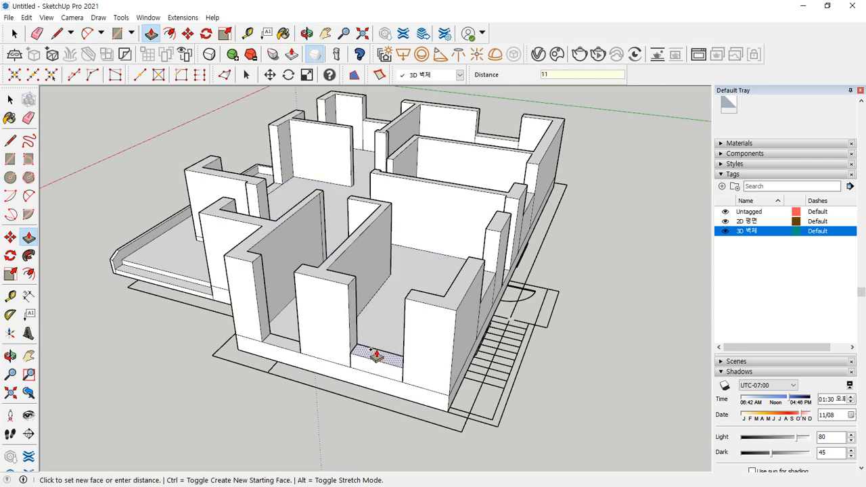
{"action": "type", "text": "1100"}
{"action": "key", "text": "Return"}
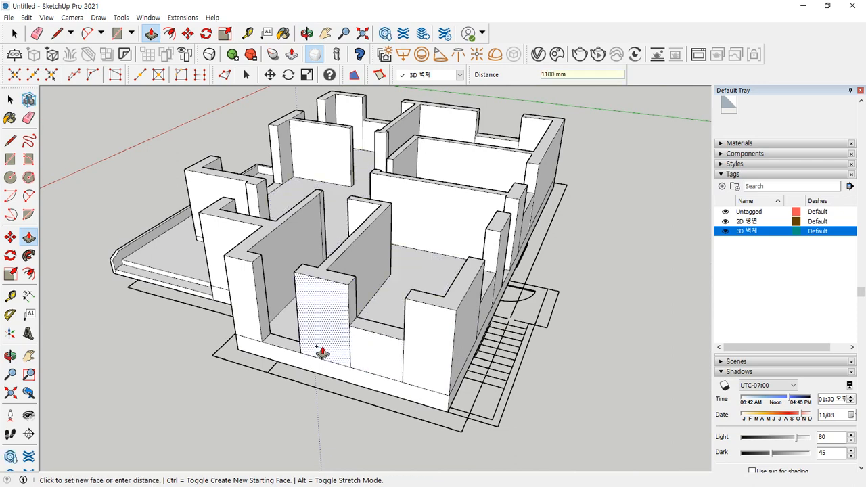
- Pull the low face in the front-wall gap up to the wall top
{"action": "scroll", "coordinate": [279, 351], "scroll_direction": "up", "scroll_amount": 3}
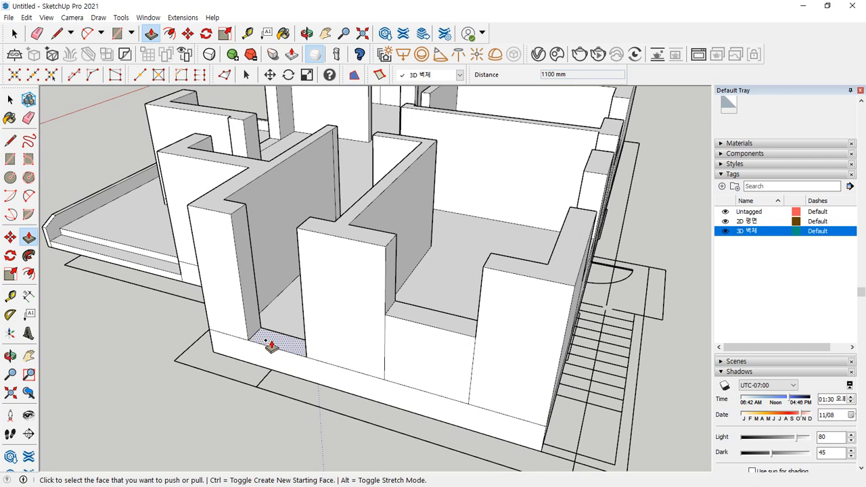
{"action": "left_click", "coordinate": [270, 347]}
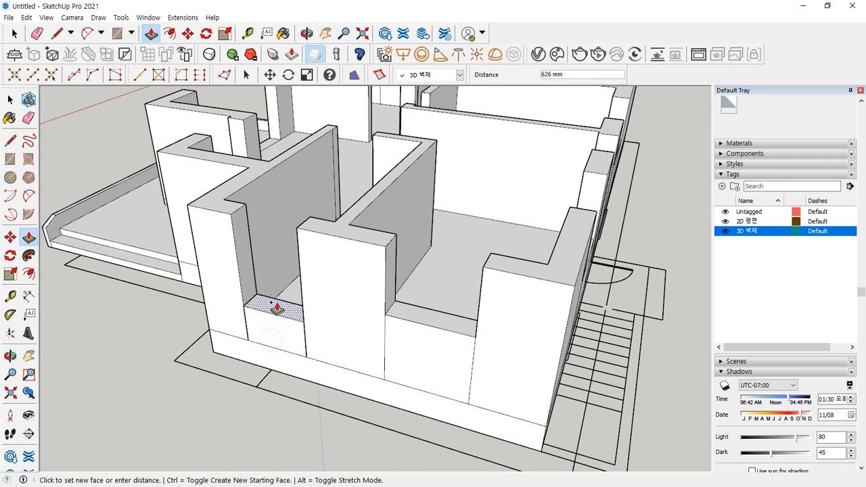
{"action": "left_click", "coordinate": [305, 230]}
{"action": "left_click", "coordinate": [279, 224]}
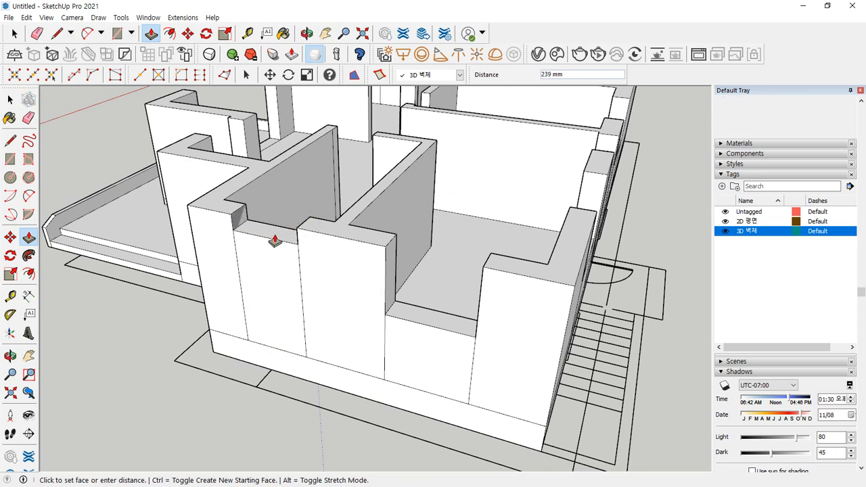
{"action": "middle_click_drag", "start_coordinate": [319, 286], "coordinate": [356, 282]}
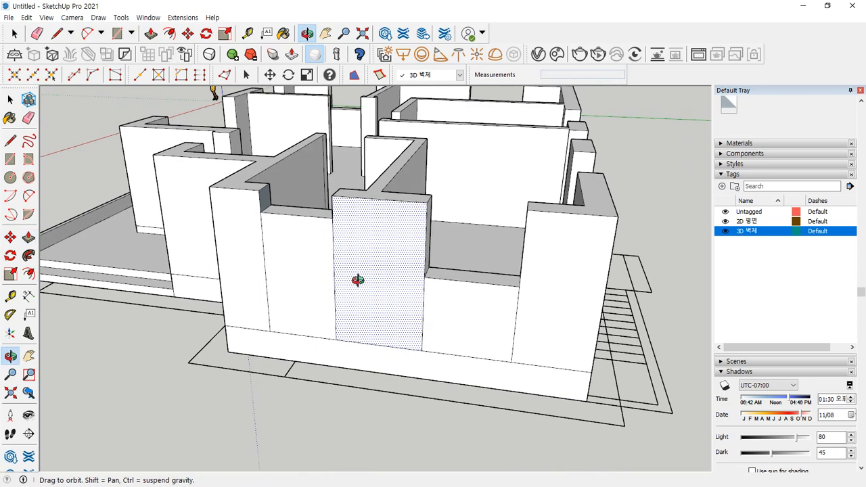
- Confirm the filled gap and measure 1800 mm up the wall with the Tape Measure
{"action": "key", "text": "Return"}
{"action": "key", "text": "t"}
{"action": "left_click", "coordinate": [270, 331]}
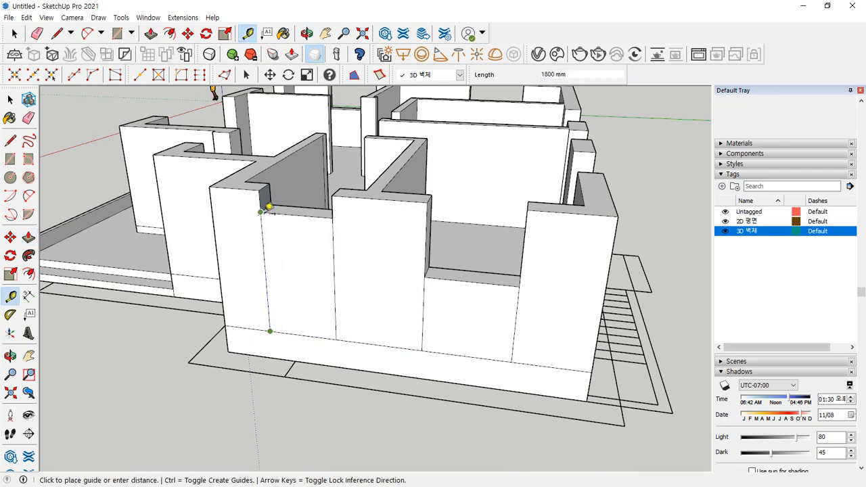
{"action": "left_click", "coordinate": [262, 212]}
{"action": "middle_click_drag", "start_coordinate": [334, 279], "coordinate": [276, 311]}
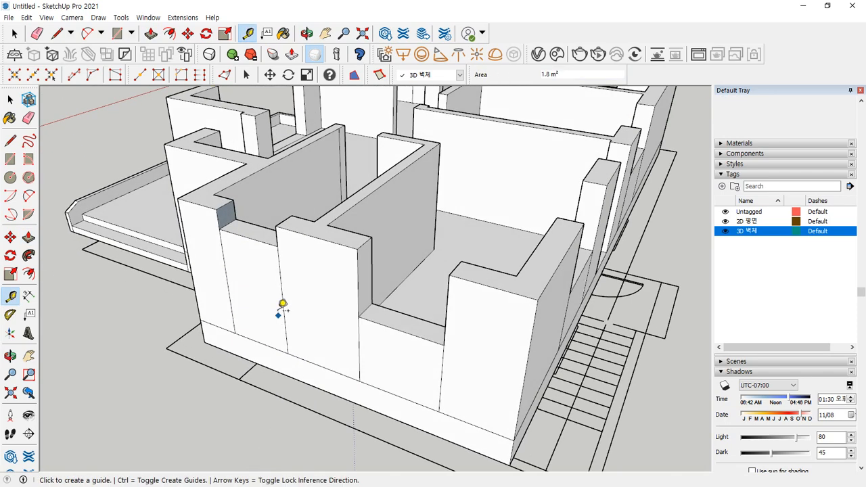
- Mark the notch where the interior wall meets the front wall with red strokes
{"action": "key", "text": "ctrl+2"}
{"action": "left_click_drag", "start_coordinate": [257, 255], "coordinate": [262, 266]}
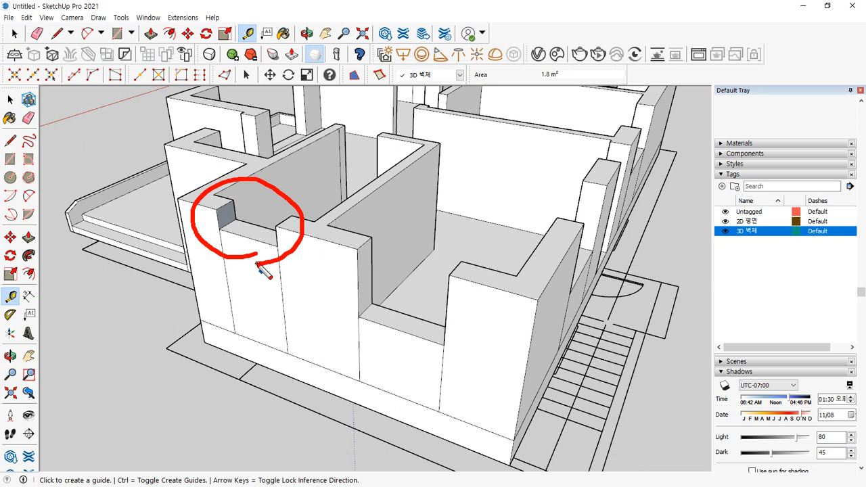
{"action": "left_click_drag", "start_coordinate": [332, 144], "coordinate": [297, 192]}
{"action": "left_click_drag", "start_coordinate": [291, 168], "coordinate": [265, 202]}
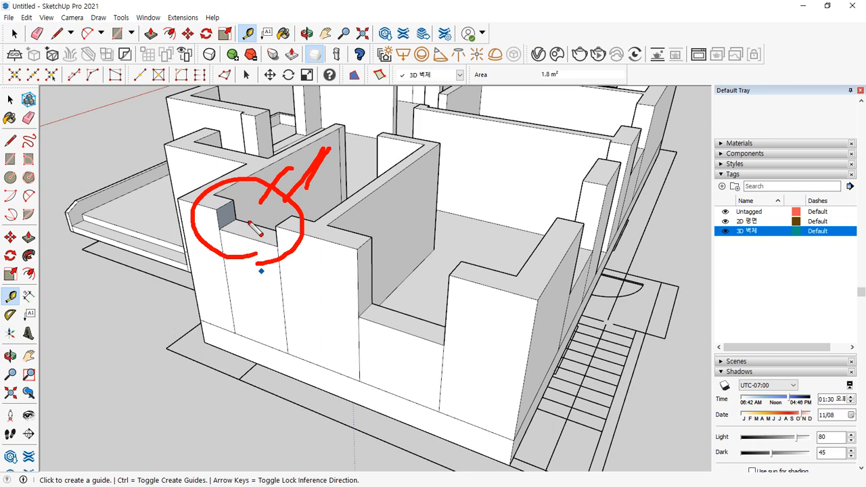
- Annotate the wall corner cutout with its 900, 600 and 300 dimensions, then clear the marks
{"action": "scroll", "coordinate": [255, 230], "scroll_direction": "up", "scroll_amount": 4}
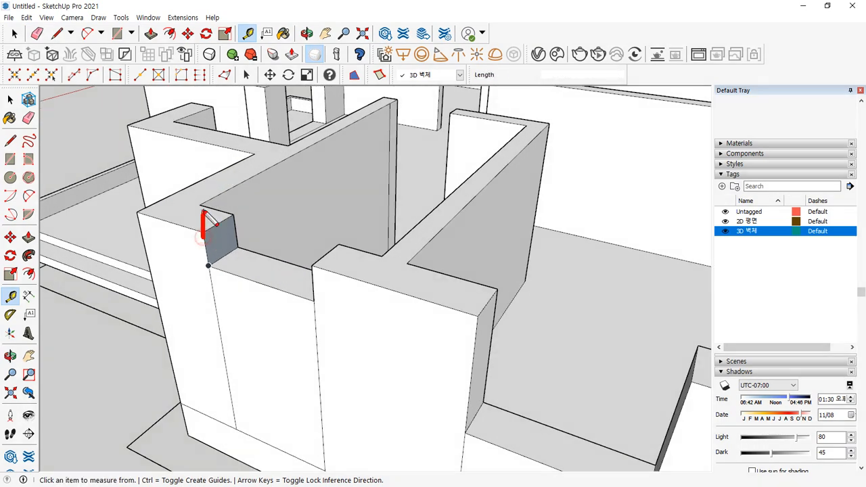
{"action": "mouse_move", "coordinate": [204, 213]}
{"action": "left_mouse_down"}
{"action": "mouse_move", "coordinate": [203, 188]}
{"action": "mouse_move", "coordinate": [304, 215]}
{"action": "mouse_move", "coordinate": [318, 270]}
{"action": "left_mouse_up"}
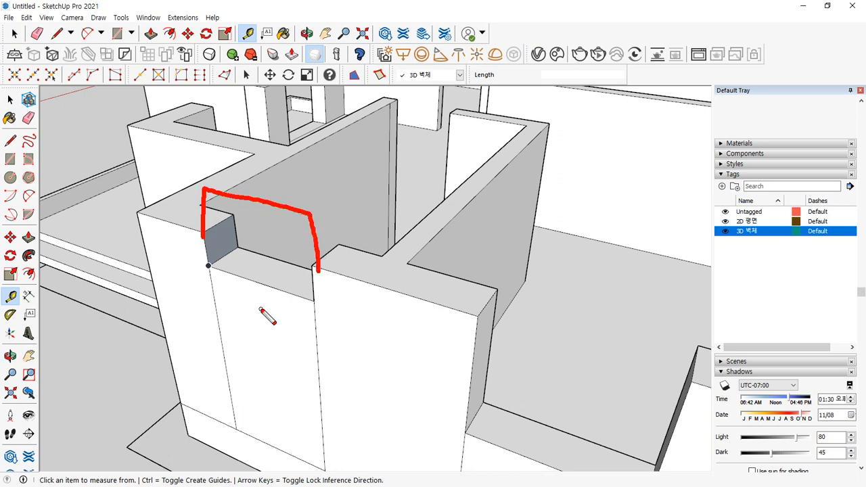
{"action": "mouse_move", "coordinate": [231, 312]}
{"action": "left_mouse_down"}
{"action": "mouse_move", "coordinate": [217, 310]}
{"action": "mouse_move", "coordinate": [236, 338]}
{"action": "left_mouse_up"}
{"action": "left_click_drag", "start_coordinate": [250, 315], "coordinate": [252, 317]}
{"action": "mouse_move", "coordinate": [271, 311]}
{"action": "left_mouse_down"}
{"action": "mouse_move", "coordinate": [279, 325]}
{"action": "mouse_move", "coordinate": [266, 306]}
{"action": "left_mouse_up"}
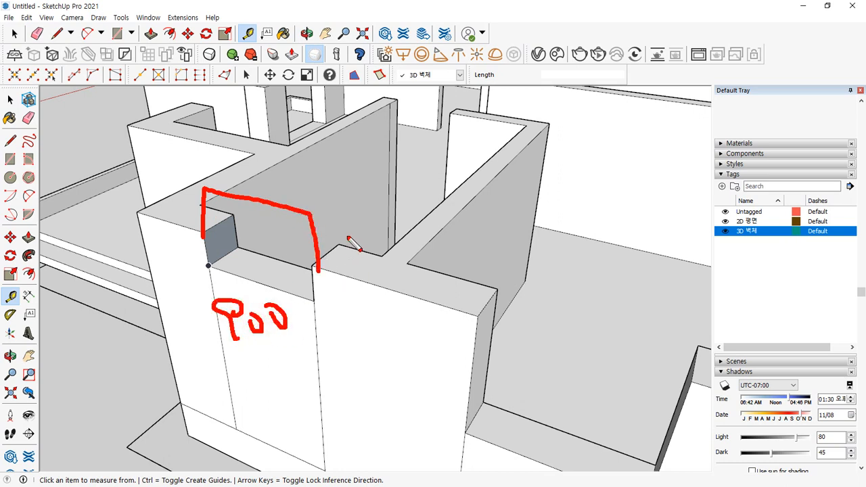
{"action": "mouse_move", "coordinate": [347, 228]}
{"action": "left_mouse_down"}
{"action": "mouse_move", "coordinate": [357, 268]}
{"action": "mouse_move", "coordinate": [389, 261]}
{"action": "mouse_move", "coordinate": [446, 276]}
{"action": "left_mouse_up"}
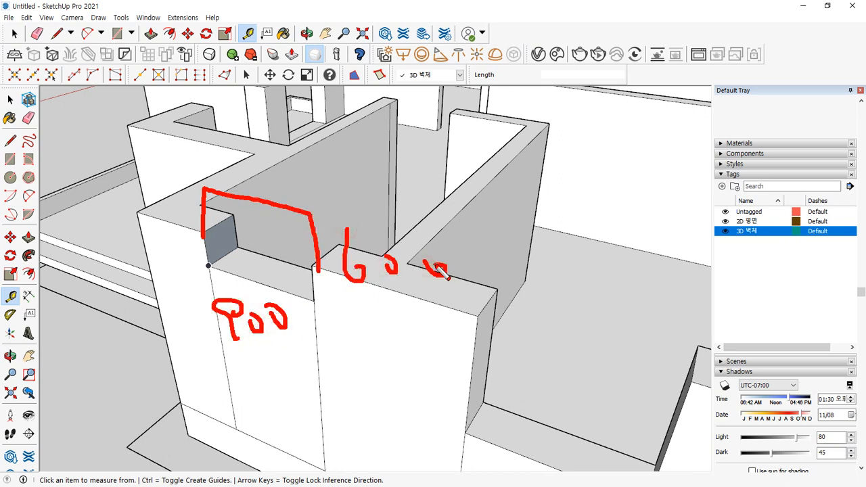
{"action": "left_click_drag", "start_coordinate": [203, 190], "coordinate": [189, 228]}
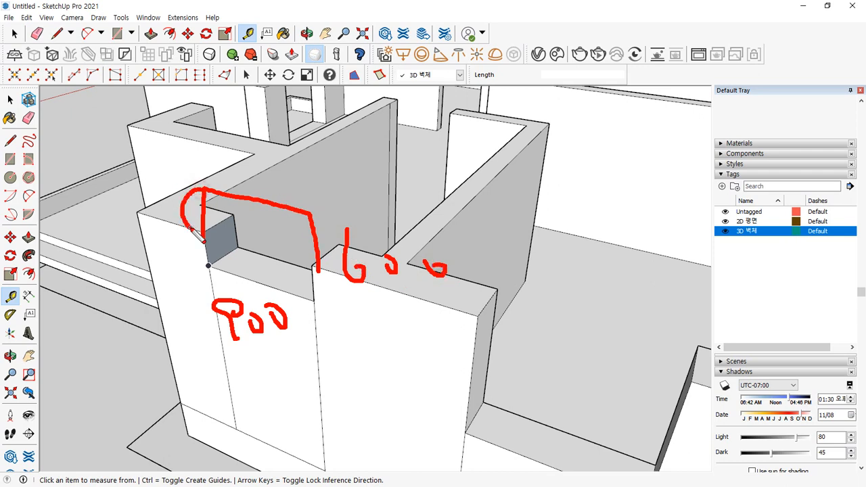
{"action": "mouse_move", "coordinate": [134, 180]}
{"action": "left_mouse_down"}
{"action": "mouse_move", "coordinate": [149, 191]}
{"action": "mouse_move", "coordinate": [143, 207]}
{"action": "mouse_move", "coordinate": [188, 172]}
{"action": "left_mouse_up"}
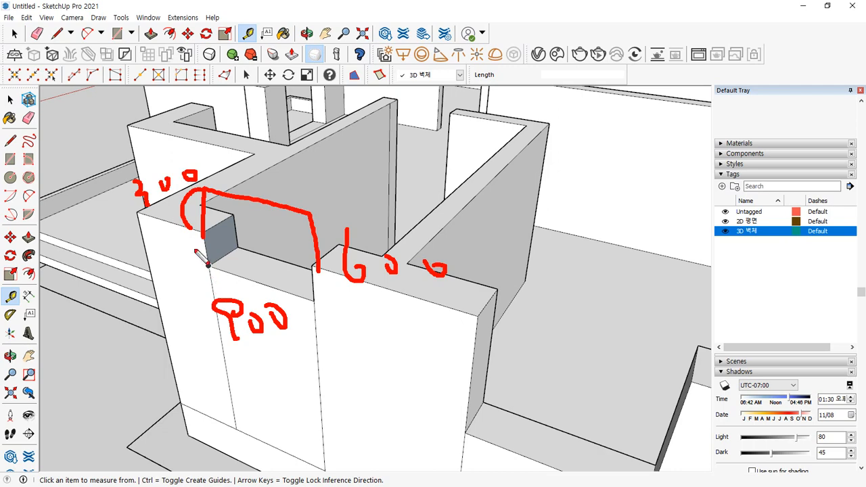
{"action": "mouse_move", "coordinate": [203, 233]}
{"action": "left_mouse_down"}
{"action": "mouse_move", "coordinate": [196, 260]}
{"action": "mouse_move", "coordinate": [163, 271]}
{"action": "left_mouse_up"}
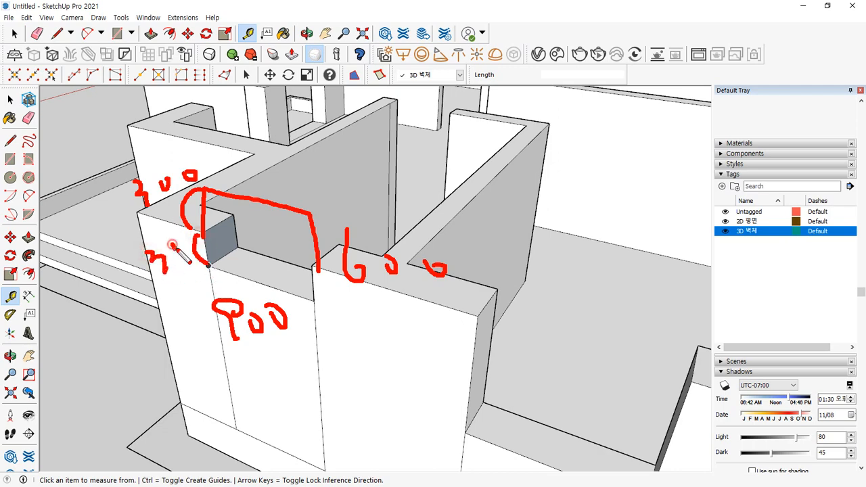
{"action": "left_click_drag", "start_coordinate": [162, 241], "coordinate": [171, 240]}
{"action": "key", "text": "Escape"}
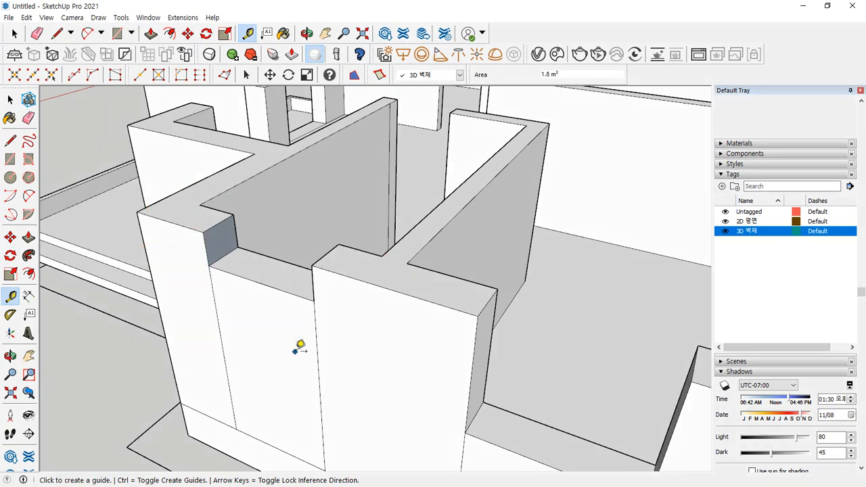
- Mark the wall base level and annotate the 1100 wall height, then clear the marks
{"action": "mouse_move", "coordinate": [300, 347]}
{"action": "middle_mouse_down"}
{"action": "mouse_move", "coordinate": [325, 296]}
{"action": "mouse_move", "coordinate": [352, 377]}
{"action": "middle_mouse_up"}
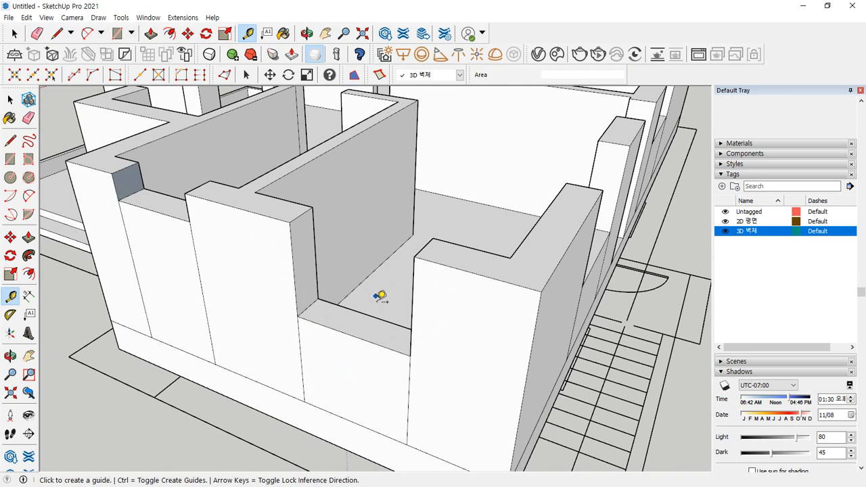
{"action": "left_click_drag", "start_coordinate": [298, 317], "coordinate": [403, 350]}
{"action": "left_click_drag", "start_coordinate": [351, 344], "coordinate": [351, 424]}
{"action": "left_click_drag", "start_coordinate": [336, 403], "coordinate": [364, 401]}
{"action": "mouse_move", "coordinate": [348, 340]}
{"action": "left_mouse_down"}
{"action": "mouse_move", "coordinate": [337, 352]}
{"action": "mouse_move", "coordinate": [371, 356]}
{"action": "left_mouse_up"}
{"action": "left_click_drag", "start_coordinate": [379, 372], "coordinate": [380, 396]}
{"action": "mouse_move", "coordinate": [395, 374]}
{"action": "left_mouse_down"}
{"action": "mouse_move", "coordinate": [397, 392]}
{"action": "mouse_move", "coordinate": [429, 378]}
{"action": "left_mouse_up"}
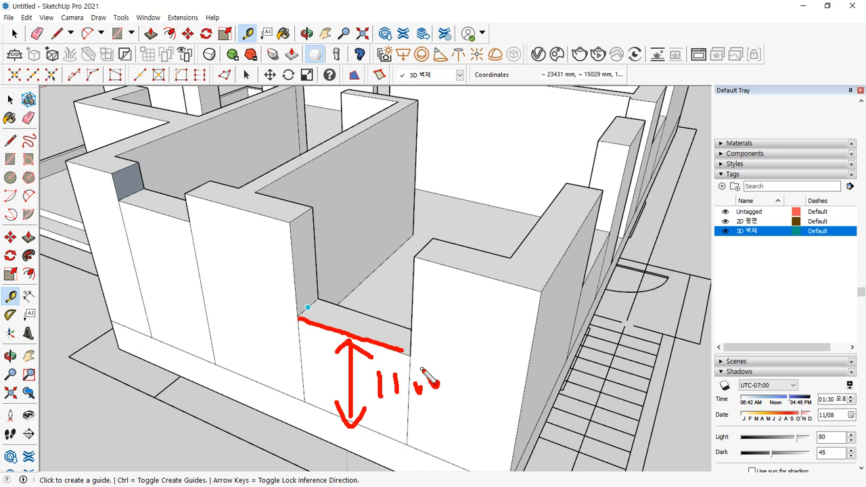
{"action": "key", "text": "Escape"}
- Trace the wall edges, point at the wall end, and annotate the 150 dimension and wall top
{"action": "mouse_move", "coordinate": [285, 150]}
{"action": "left_mouse_down"}
{"action": "mouse_move", "coordinate": [304, 180]}
{"action": "mouse_move", "coordinate": [306, 222]}
{"action": "mouse_move", "coordinate": [575, 239]}
{"action": "mouse_move", "coordinate": [285, 174]}
{"action": "mouse_move", "coordinate": [288, 444]}
{"action": "left_mouse_up"}
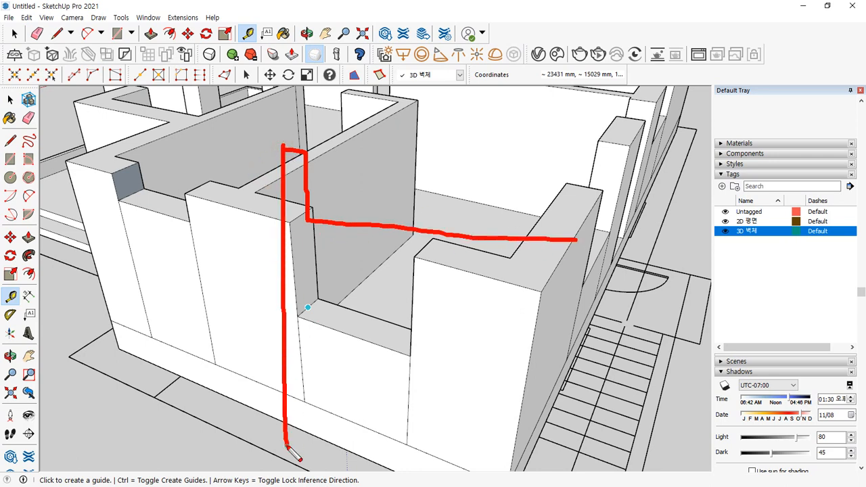
{"action": "left_click_drag", "start_coordinate": [554, 253], "coordinate": [542, 409]}
{"action": "left_click_drag", "start_coordinate": [563, 235], "coordinate": [623, 230]}
{"action": "mouse_move", "coordinate": [603, 209]}
{"action": "left_mouse_down"}
{"action": "mouse_move", "coordinate": [593, 217]}
{"action": "mouse_move", "coordinate": [597, 258]}
{"action": "left_mouse_up"}
{"action": "mouse_move", "coordinate": [307, 153]}
{"action": "left_mouse_down"}
{"action": "mouse_move", "coordinate": [319, 171]}
{"action": "mouse_move", "coordinate": [309, 217]}
{"action": "left_mouse_up"}
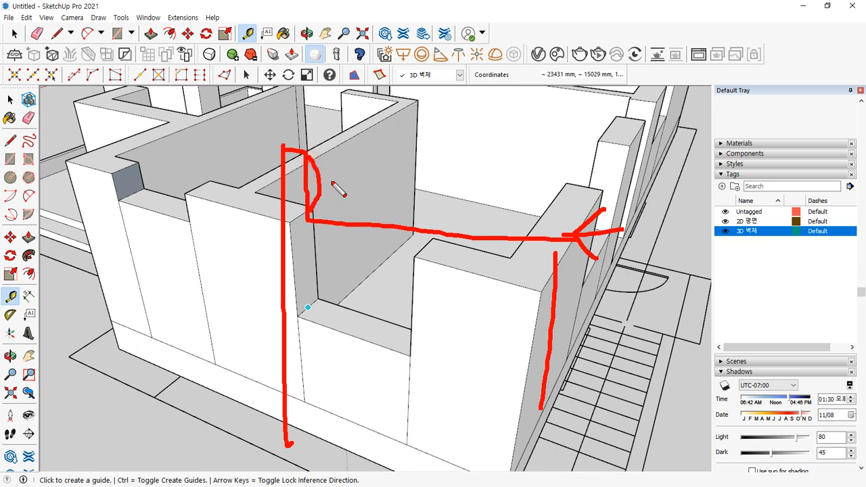
{"action": "left_click_drag", "start_coordinate": [340, 167], "coordinate": [342, 183]}
{"action": "mouse_move", "coordinate": [357, 156]}
{"action": "left_mouse_down"}
{"action": "mouse_move", "coordinate": [368, 190]}
{"action": "mouse_move", "coordinate": [355, 192]}
{"action": "left_mouse_up"}
{"action": "left_click_drag", "start_coordinate": [357, 154], "coordinate": [395, 165]}
{"action": "left_click_drag", "start_coordinate": [313, 117], "coordinate": [211, 117]}
{"action": "left_click_drag", "start_coordinate": [276, 17], "coordinate": [182, 18]}
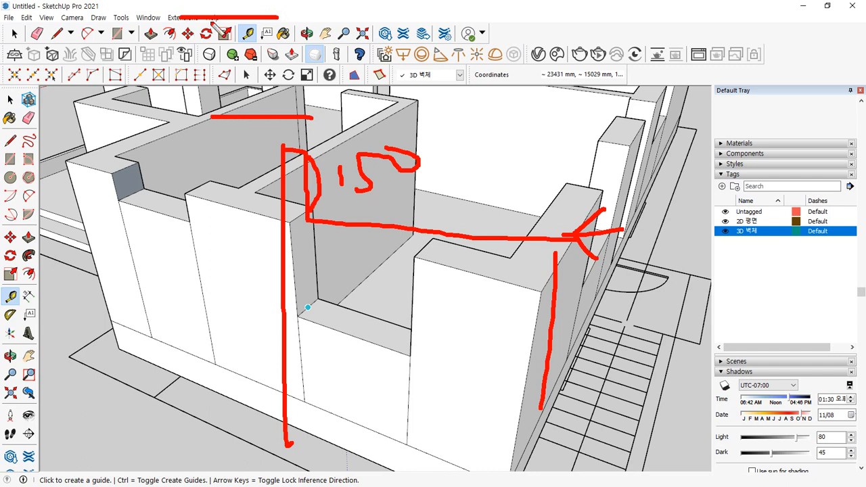
- Draw height arrows down the wall and above its top, then clear the annotations
{"action": "mouse_move", "coordinate": [223, 133]}
{"action": "left_mouse_down"}
{"action": "mouse_move", "coordinate": [215, 166]}
{"action": "mouse_move", "coordinate": [234, 432]}
{"action": "mouse_move", "coordinate": [251, 416]}
{"action": "mouse_move", "coordinate": [233, 435]}
{"action": "left_mouse_up"}
{"action": "left_click_drag", "start_coordinate": [196, 139], "coordinate": [220, 133]}
{"action": "left_click_drag", "start_coordinate": [220, 133], "coordinate": [251, 164]}
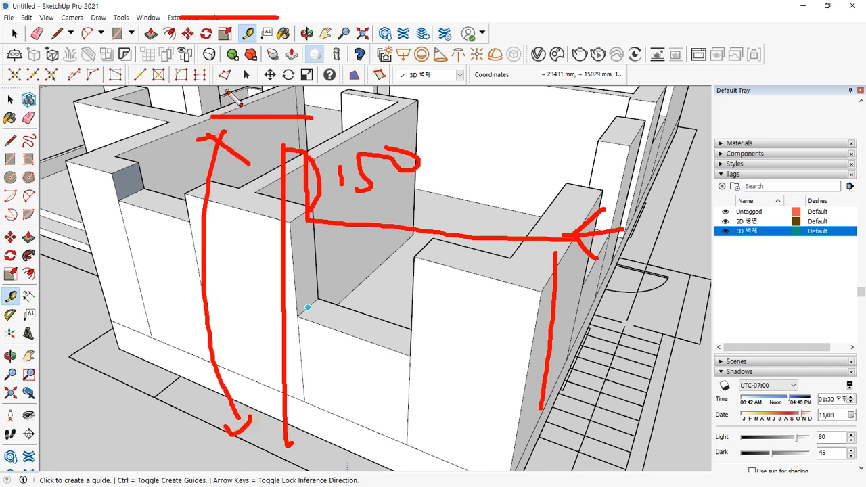
{"action": "mouse_move", "coordinate": [225, 107]}
{"action": "left_mouse_down"}
{"action": "mouse_move", "coordinate": [214, 26]}
{"action": "mouse_move", "coordinate": [230, 33]}
{"action": "left_mouse_up"}
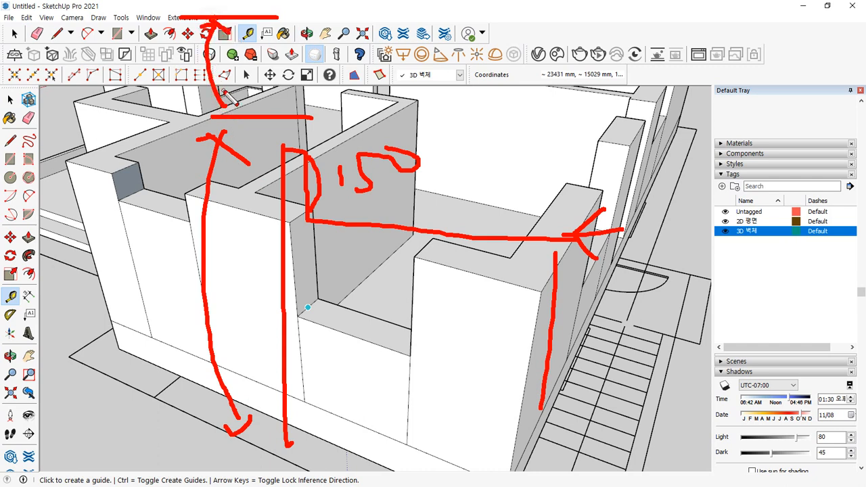
{"action": "left_click_drag", "start_coordinate": [223, 92], "coordinate": [181, 95]}
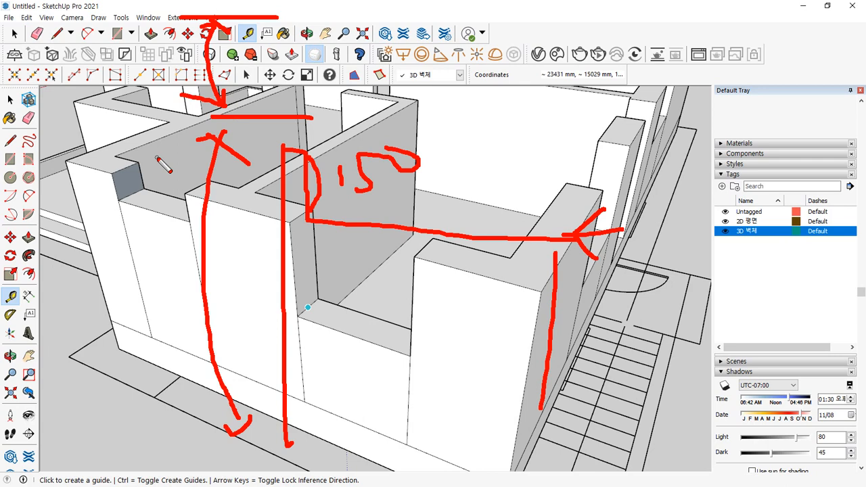
{"action": "key", "text": "Escape"}
- Erase the vertical seam edges on the front wall
{"action": "scroll", "coordinate": [213, 188], "scroll_direction": "down", "scroll_amount": 3}
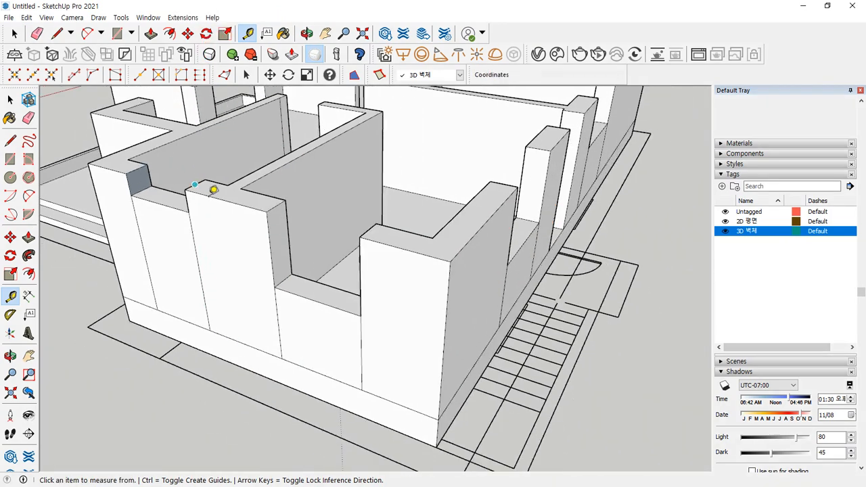
{"action": "middle_click_drag", "start_coordinate": [153, 268], "coordinate": [372, 302]}
{"action": "key", "text": "e"}
{"action": "left_click_drag", "start_coordinate": [450, 329], "coordinate": [201, 302]}
{"action": "scroll", "coordinate": [195, 305], "scroll_direction": "down", "scroll_amount": 2}
{"action": "mouse_move", "coordinate": [195, 304]}
{"action": "middle_mouse_down"}
{"action": "mouse_move", "coordinate": [300, 291]}
{"action": "mouse_move", "coordinate": [437, 295]}
{"action": "mouse_move", "coordinate": [344, 340]}
{"action": "middle_mouse_up"}
{"action": "scroll", "coordinate": [185, 347], "scroll_direction": "up", "scroll_amount": 1}
{"action": "middle_click_drag", "start_coordinate": [185, 347], "coordinate": [332, 310], "text": "shift"}
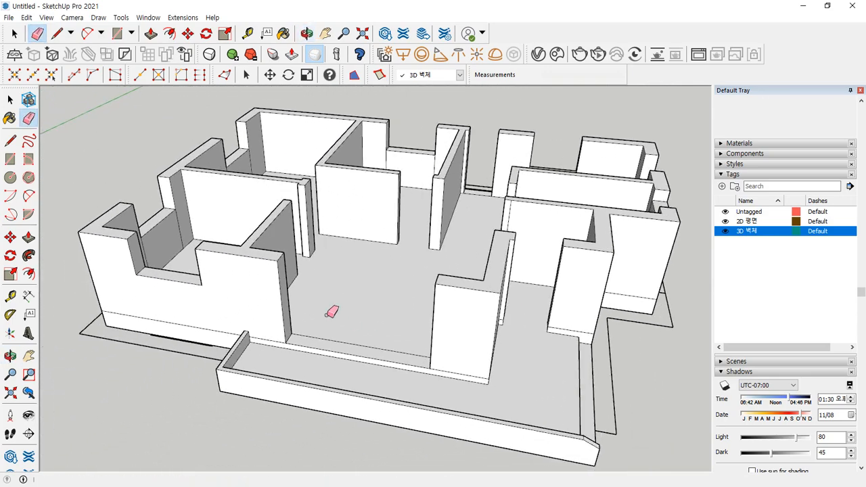
{"action": "key", "text": "ctrl+2"}
{"action": "mouse_move", "coordinate": [370, 363]}
{"action": "left_mouse_down"}
{"action": "mouse_move", "coordinate": [324, 361]}
{"action": "mouse_move", "coordinate": [353, 362]}
{"action": "left_mouse_up"}
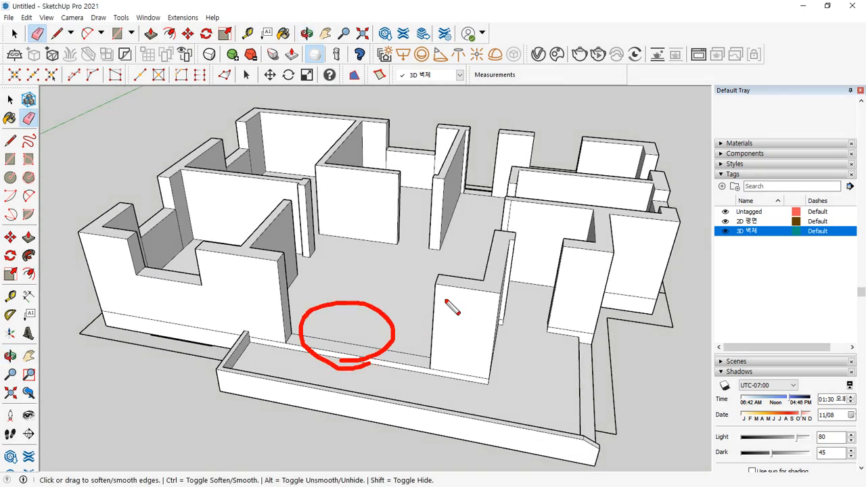
- Erase the vertical seam edges on the back walls
{"action": "mouse_move", "coordinate": [452, 308]}
{"action": "middle_mouse_down"}
{"action": "mouse_move", "coordinate": [485, 270]}
{"action": "mouse_move", "coordinate": [404, 274]}
{"action": "mouse_move", "coordinate": [319, 220]}
{"action": "mouse_move", "coordinate": [359, 286]}
{"action": "mouse_move", "coordinate": [207, 294]}
{"action": "mouse_move", "coordinate": [334, 203]}
{"action": "mouse_move", "coordinate": [296, 224]}
{"action": "middle_mouse_up"}
{"action": "scroll", "coordinate": [333, 203], "scroll_direction": "up", "scroll_amount": 2}
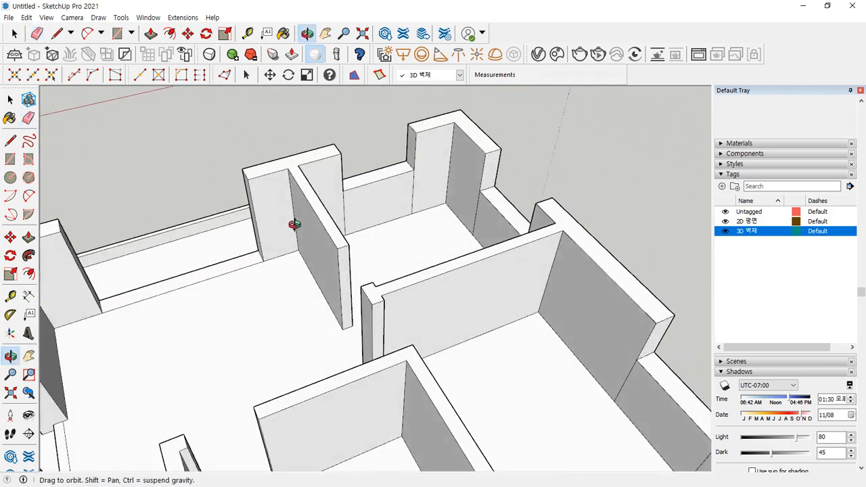
{"action": "scroll", "coordinate": [340, 204], "scroll_direction": "up", "scroll_amount": 2}
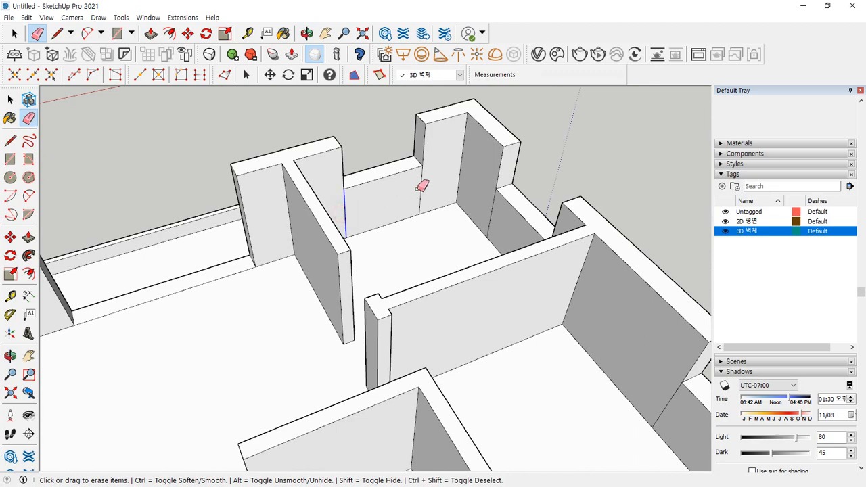
{"action": "middle_click_drag", "start_coordinate": [286, 245], "coordinate": [335, 163]}
{"action": "mouse_move", "coordinate": [332, 165]}
{"action": "left_mouse_down"}
{"action": "mouse_move", "coordinate": [517, 173]}
{"action": "mouse_move", "coordinate": [660, 148]}
{"action": "left_mouse_up"}
{"action": "scroll", "coordinate": [518, 172], "scroll_direction": "down", "scroll_amount": 3}
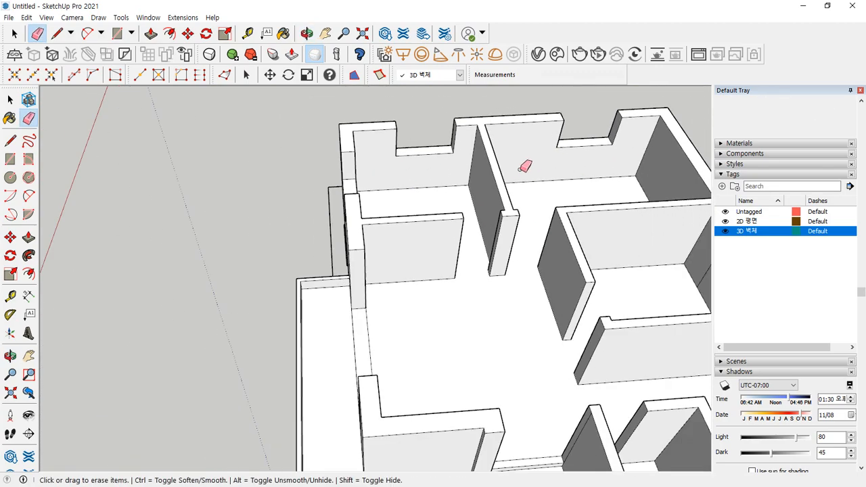
{"action": "mouse_move", "coordinate": [528, 168]}
{"action": "middle_mouse_down"}
{"action": "mouse_move", "coordinate": [443, 174]}
{"action": "mouse_move", "coordinate": [295, 227]}
{"action": "mouse_move", "coordinate": [453, 227]}
{"action": "middle_mouse_up"}
{"action": "scroll", "coordinate": [419, 226], "scroll_direction": "up", "scroll_amount": 2}
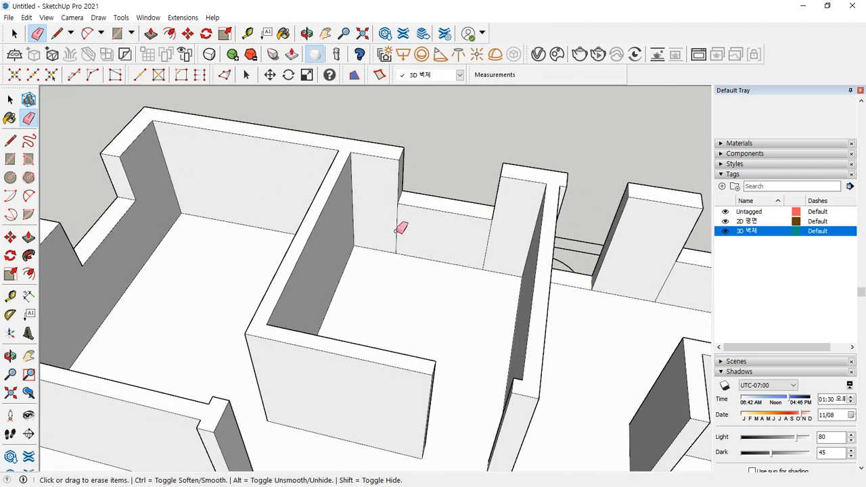
- Erase the leftover rectangle edges and the seams below the window opening
{"action": "mouse_move", "coordinate": [525, 244]}
{"action": "middle_mouse_down"}
{"action": "mouse_move", "coordinate": [594, 261]}
{"action": "mouse_move", "coordinate": [272, 201]}
{"action": "middle_mouse_up"}
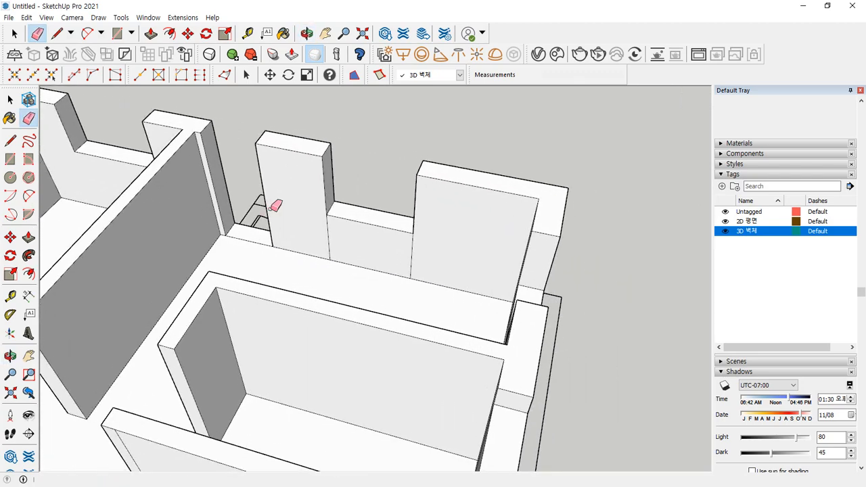
{"action": "mouse_move", "coordinate": [400, 247]}
{"action": "middle_mouse_down"}
{"action": "mouse_move", "coordinate": [468, 258]}
{"action": "mouse_move", "coordinate": [456, 201]}
{"action": "middle_mouse_up"}
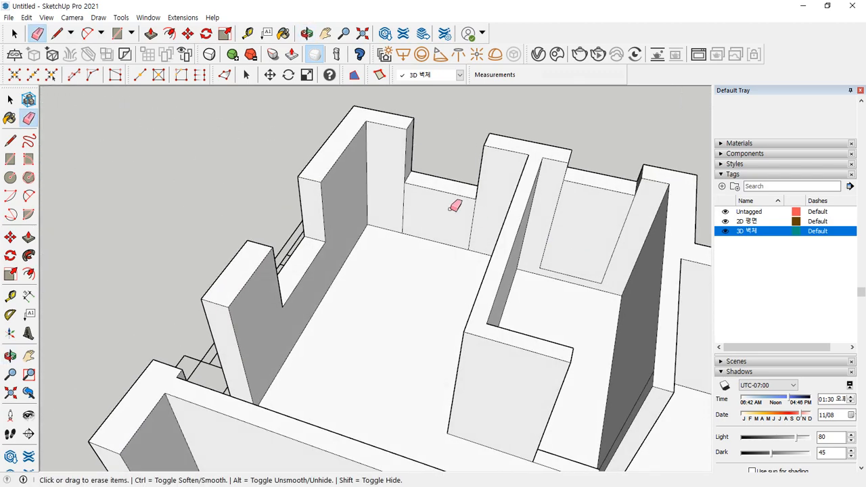
{"action": "mouse_move", "coordinate": [580, 230]}
{"action": "middle_mouse_down"}
{"action": "mouse_move", "coordinate": [559, 225]}
{"action": "mouse_move", "coordinate": [500, 261]}
{"action": "middle_mouse_up"}
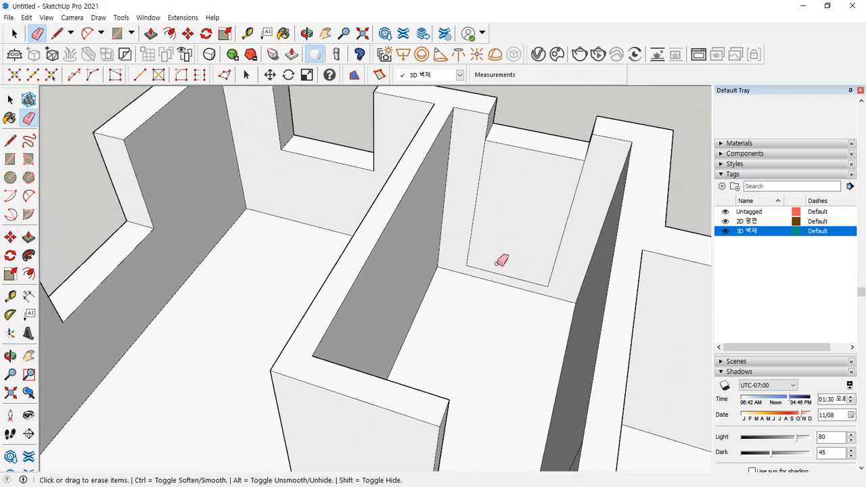
{"action": "mouse_move", "coordinate": [504, 269]}
{"action": "left_mouse_down"}
{"action": "mouse_move", "coordinate": [545, 261]}
{"action": "mouse_move", "coordinate": [476, 209]}
{"action": "left_mouse_up"}
{"action": "mouse_move", "coordinate": [476, 208]}
{"action": "middle_mouse_down"}
{"action": "mouse_move", "coordinate": [502, 225]}
{"action": "mouse_move", "coordinate": [68, 162]}
{"action": "mouse_move", "coordinate": [375, 223]}
{"action": "mouse_move", "coordinate": [555, 231]}
{"action": "mouse_move", "coordinate": [228, 131]}
{"action": "mouse_move", "coordinate": [354, 193]}
{"action": "mouse_move", "coordinate": [473, 271]}
{"action": "middle_mouse_up"}
{"action": "scroll", "coordinate": [554, 230], "scroll_direction": "down", "scroll_amount": 5}
{"action": "scroll", "coordinate": [474, 272], "scroll_direction": "down", "scroll_amount": 5}
{"action": "mouse_move", "coordinate": [411, 180]}
{"action": "middle_mouse_down"}
{"action": "mouse_move", "coordinate": [340, 212]}
{"action": "mouse_move", "coordinate": [398, 185]}
{"action": "mouse_move", "coordinate": [352, 267]}
{"action": "middle_mouse_up"}
{"action": "left_click_drag", "start_coordinate": [346, 391], "coordinate": [251, 371]}
{"action": "left_click_drag", "start_coordinate": [315, 377], "coordinate": [342, 386]}
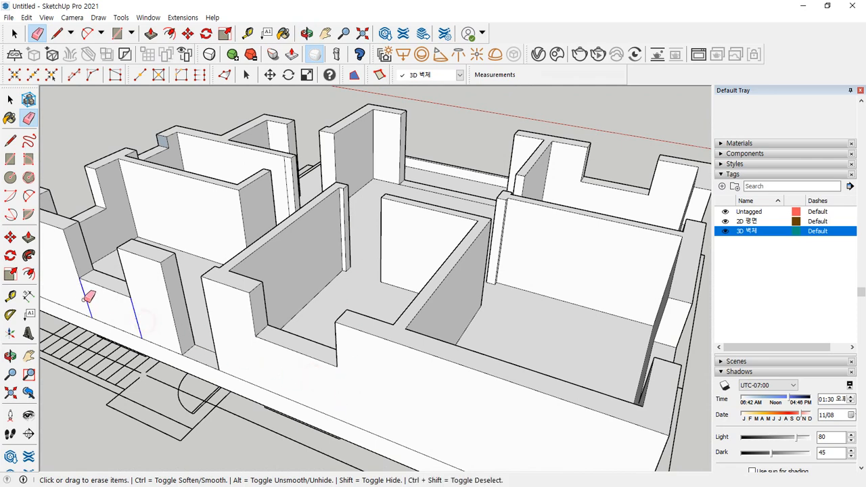
- Erase the remaining vertical seams along the last wall and orbit to check all walls
{"action": "scroll", "coordinate": [142, 313], "scroll_direction": "down", "scroll_amount": 3}
{"action": "middle_click_drag", "start_coordinate": [141, 313], "coordinate": [287, 302]}
{"action": "left_click_drag", "start_coordinate": [317, 332], "coordinate": [382, 300]}
{"action": "left_click_drag", "start_coordinate": [434, 270], "coordinate": [445, 267]}
{"action": "mouse_move", "coordinate": [484, 245]}
{"action": "middle_mouse_down"}
{"action": "mouse_move", "coordinate": [106, 248]}
{"action": "mouse_move", "coordinate": [394, 237]}
{"action": "mouse_move", "coordinate": [563, 257]}
{"action": "mouse_move", "coordinate": [429, 252]}
{"action": "mouse_move", "coordinate": [556, 286]}
{"action": "mouse_move", "coordinate": [485, 282]}
{"action": "mouse_move", "coordinate": [387, 247]}
{"action": "mouse_move", "coordinate": [340, 273]}
{"action": "mouse_move", "coordinate": [428, 253]}
{"action": "mouse_move", "coordinate": [554, 257]}
{"action": "mouse_move", "coordinate": [311, 264]}
{"action": "mouse_move", "coordinate": [423, 270]}
{"action": "mouse_move", "coordinate": [385, 273]}
{"action": "middle_mouse_up"}
{"action": "scroll", "coordinate": [385, 272], "scroll_direction": "up", "scroll_amount": 5}
{"action": "mouse_move", "coordinate": [258, 238]}
{"action": "middle_mouse_down"}
{"action": "mouse_move", "coordinate": [202, 226]}
{"action": "mouse_move", "coordinate": [270, 199]}
{"action": "mouse_move", "coordinate": [498, 153]}
{"action": "mouse_move", "coordinate": [283, 174]}
{"action": "mouse_move", "coordinate": [409, 166]}
{"action": "mouse_move", "coordinate": [412, 183]}
{"action": "mouse_move", "coordinate": [574, 251]}
{"action": "mouse_move", "coordinate": [498, 332]}
{"action": "mouse_move", "coordinate": [344, 272]}
{"action": "mouse_move", "coordinate": [507, 296]}
{"action": "mouse_move", "coordinate": [510, 288]}
{"action": "middle_mouse_up"}
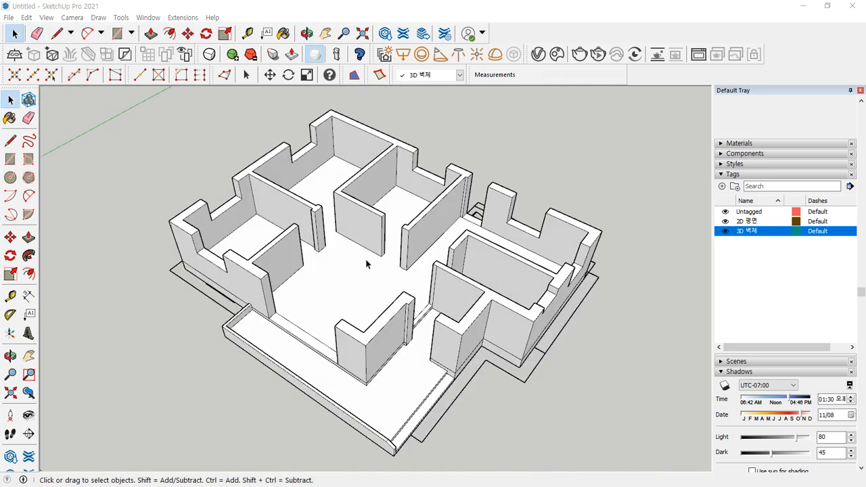
- Select all the connected wall geometry and make it a group
{"action": "triple_click", "coordinate": [366, 264]}
{"action": "right_click", "coordinate": [366, 264]}
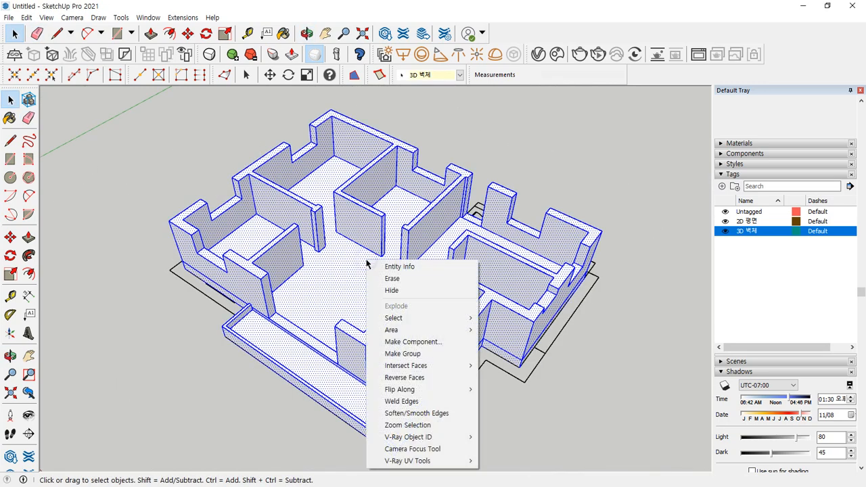
{"action": "left_click", "coordinate": [412, 353]}
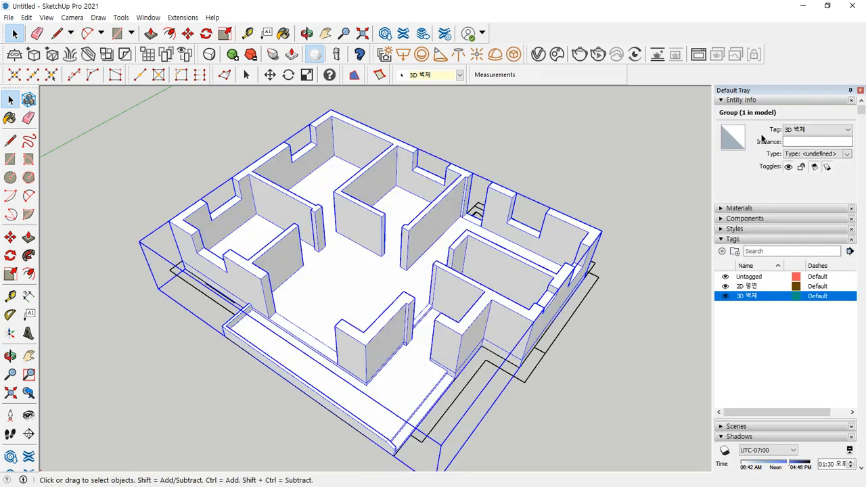
{"action": "left_click", "coordinate": [630, 333]}
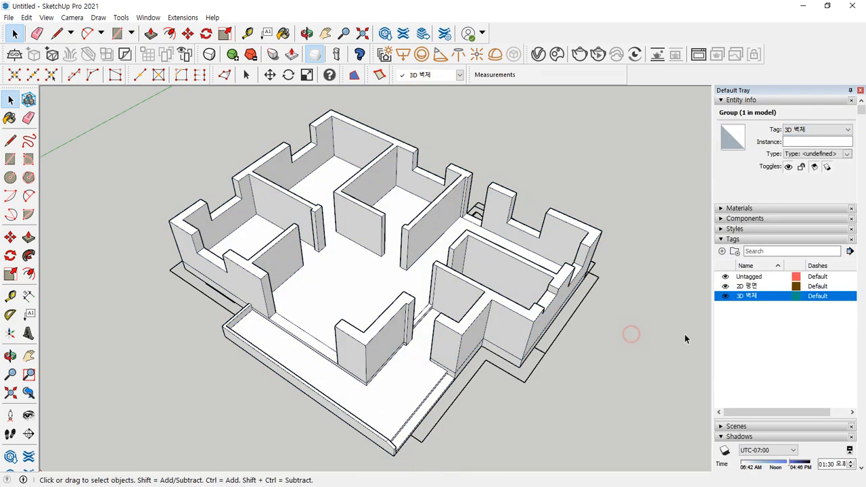
- Add a tag named 3D 몰딩 and make it the current tag
{"action": "left_click", "coordinate": [727, 337]}
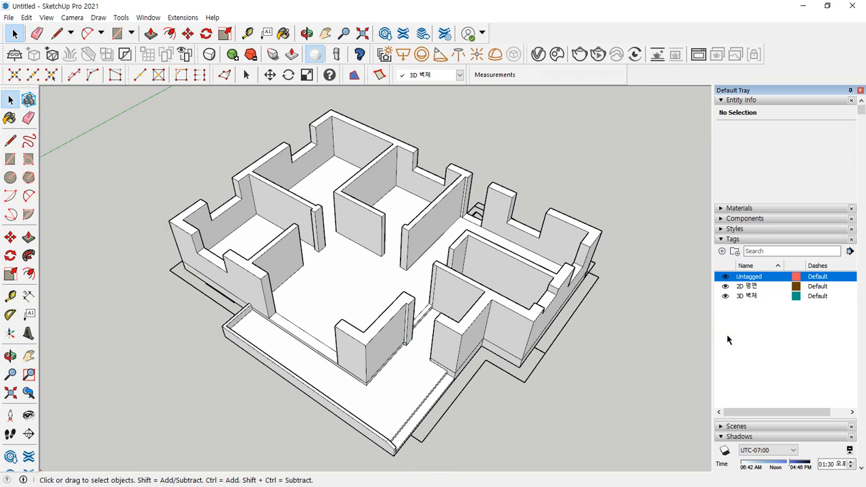
{"action": "left_click", "coordinate": [721, 251]}
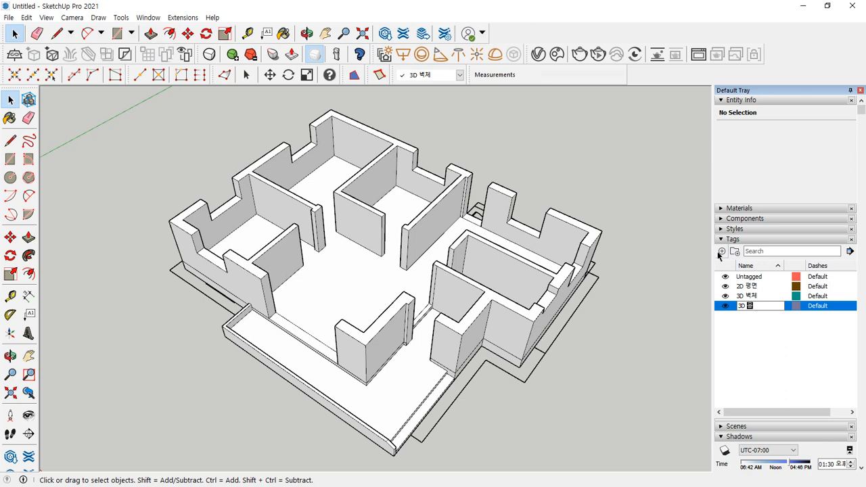
{"action": "key", "text": "Return"}
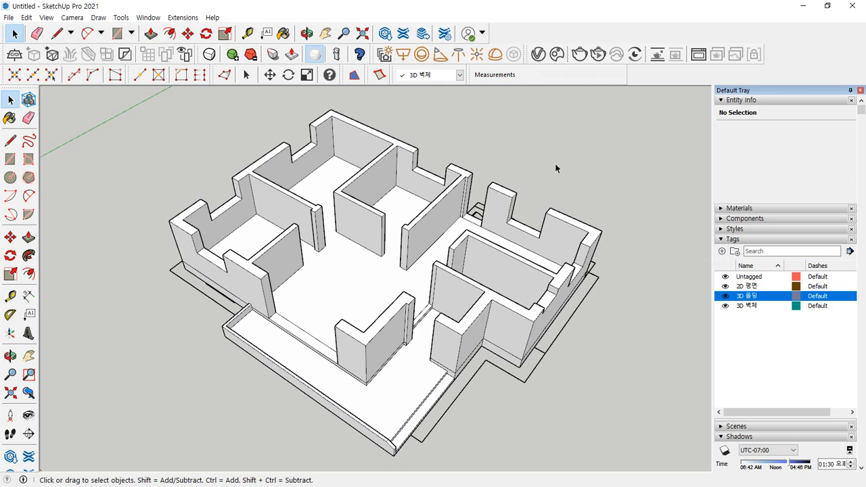
{"action": "left_click", "coordinate": [449, 75]}
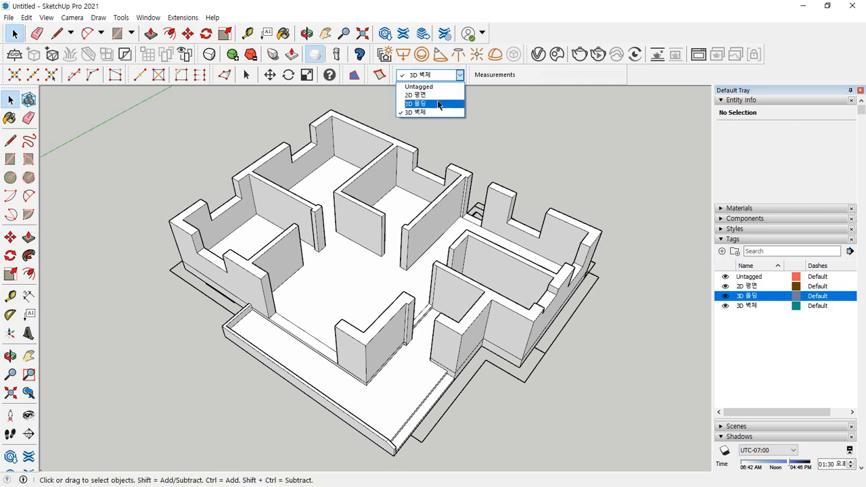
{"action": "left_click", "coordinate": [438, 105]}
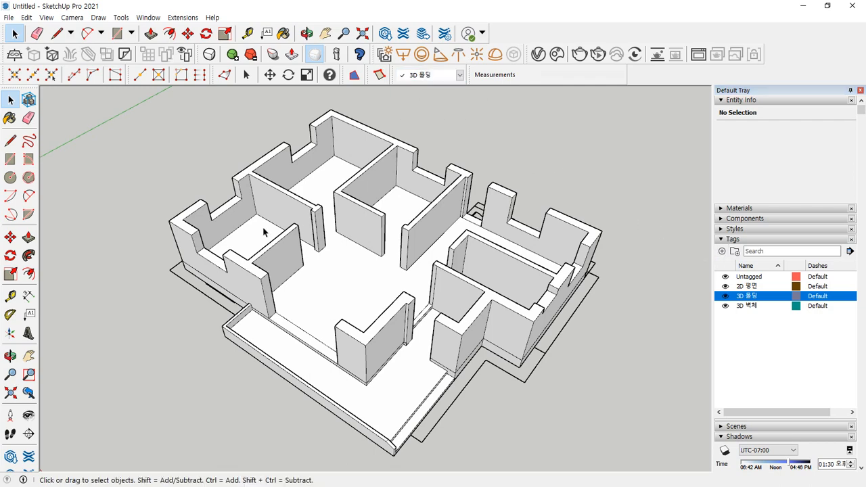
- Orbit and zoom the view down to the column base and the nearby wall end
{"action": "scroll", "coordinate": [264, 231], "scroll_direction": "up", "scroll_amount": 3}
{"action": "mouse_move", "coordinate": [353, 264]}
{"action": "left_mouse_down"}
{"action": "mouse_move", "coordinate": [281, 219]}
{"action": "mouse_move", "coordinate": [150, 271]}
{"action": "left_mouse_up"}
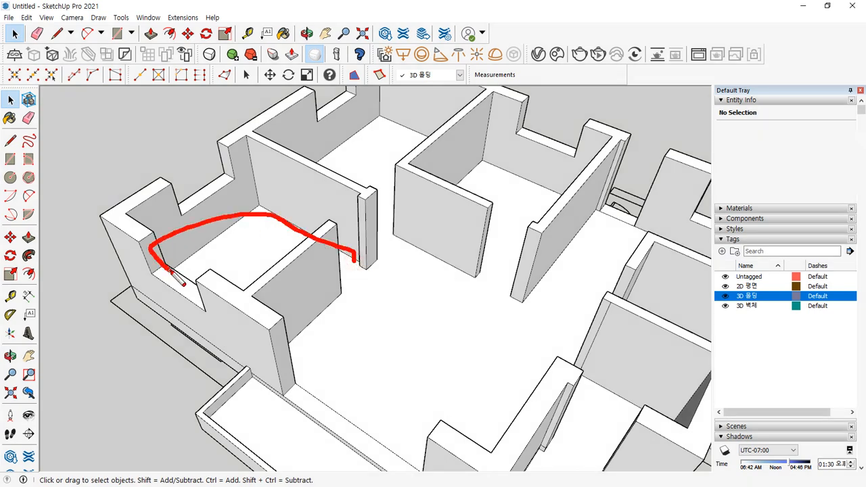
{"action": "left_click_drag", "start_coordinate": [259, 121], "coordinate": [125, 195]}
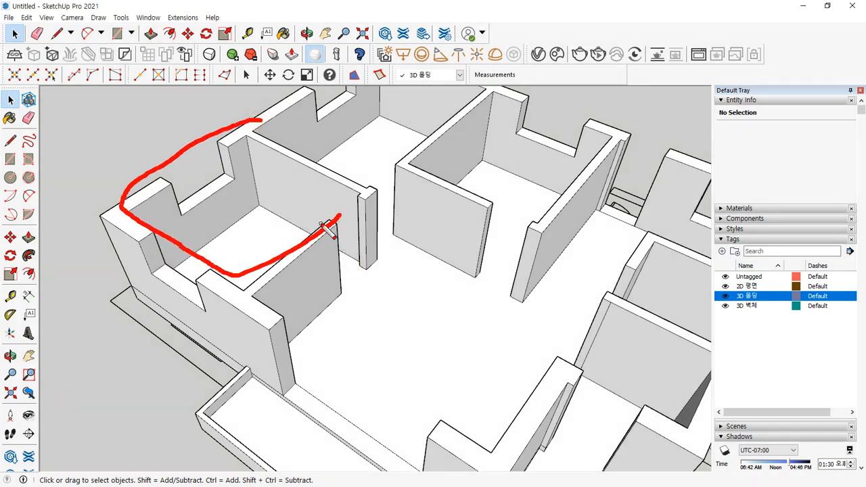
{"action": "key", "text": "Escape"}
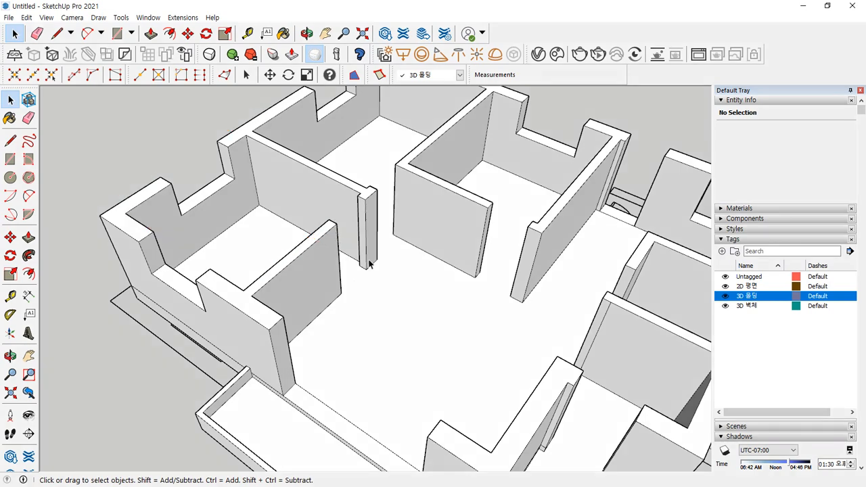
{"action": "key", "text": "ctrl+2"}
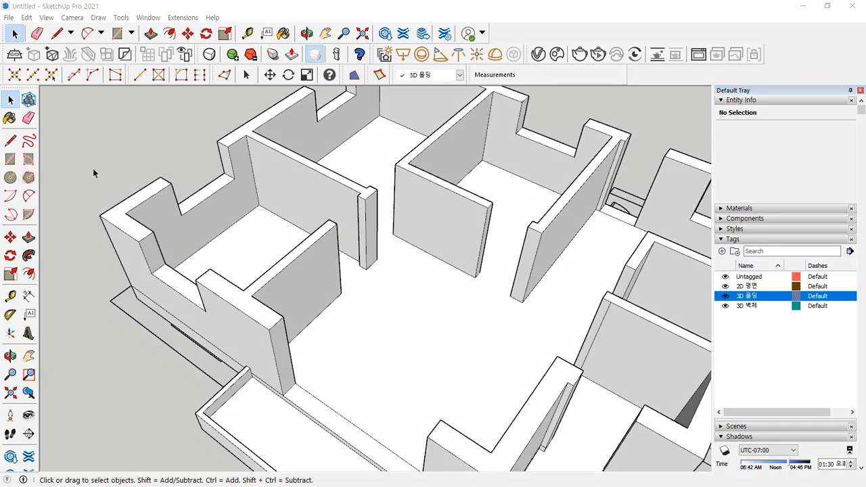
{"action": "scroll", "coordinate": [353, 242], "scroll_direction": "up", "scroll_amount": 5}
{"action": "mouse_move", "coordinate": [389, 309]}
{"action": "middle_mouse_down"}
{"action": "mouse_move", "coordinate": [311, 261]}
{"action": "mouse_move", "coordinate": [388, 331]}
{"action": "middle_mouse_up"}
{"action": "mouse_move", "coordinate": [353, 263]}
{"action": "left_mouse_down"}
{"action": "mouse_move", "coordinate": [209, 157]}
{"action": "mouse_move", "coordinate": [71, 232]}
{"action": "left_mouse_up"}
{"action": "left_click_drag", "start_coordinate": [48, 285], "coordinate": [53, 292]}
{"action": "key", "text": "Escape"}
{"action": "scroll", "coordinate": [302, 294], "scroll_direction": "down", "scroll_amount": 2}
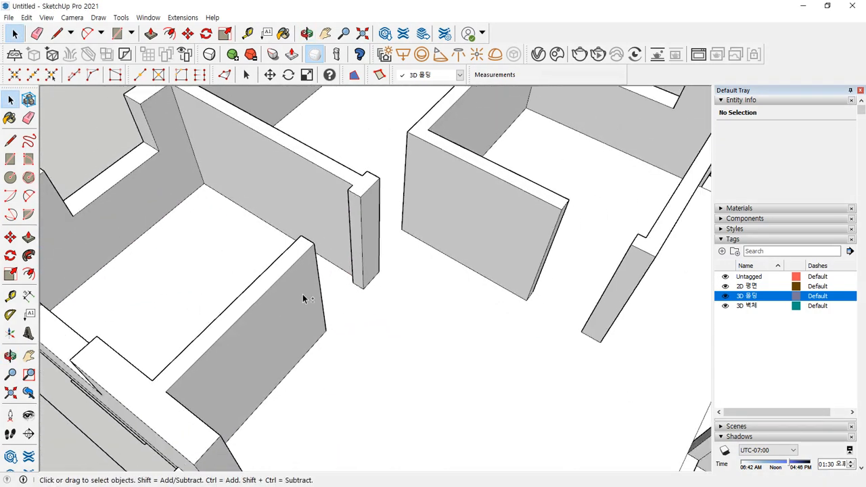
{"action": "mouse_move", "coordinate": [303, 293]}
{"action": "middle_mouse_down"}
{"action": "mouse_move", "coordinate": [401, 271]}
{"action": "mouse_move", "coordinate": [291, 224]}
{"action": "middle_mouse_up"}
{"action": "scroll", "coordinate": [403, 271], "scroll_direction": "up", "scroll_amount": 2}
{"action": "scroll", "coordinate": [251, 320], "scroll_direction": "up", "scroll_amount": 5}
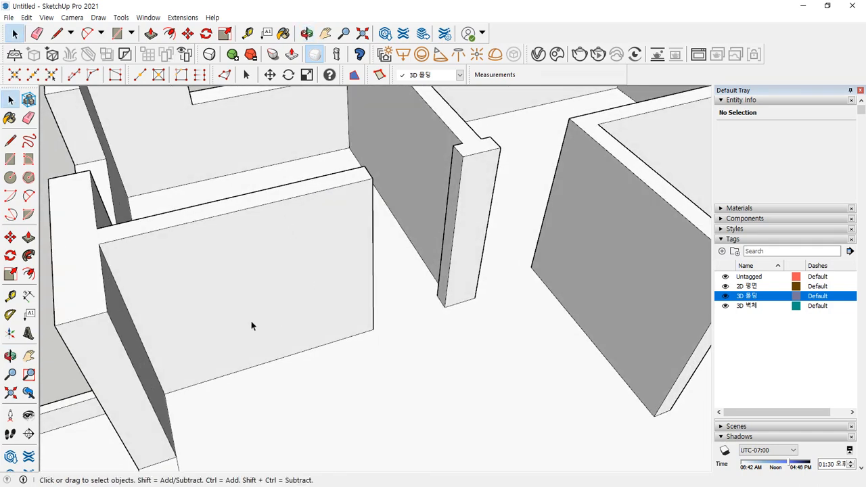
- Draw a floor line from the wall's floor corner to the column base corner
{"action": "key", "text": "l"}
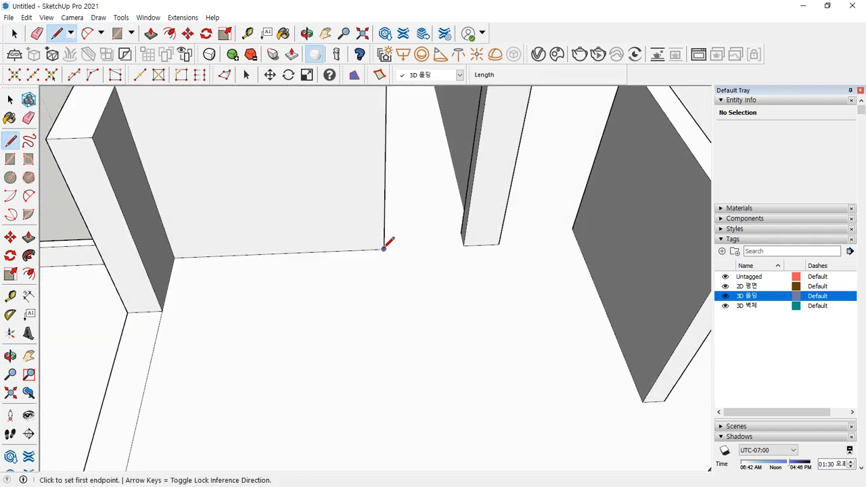
{"action": "left_click", "coordinate": [383, 249]}
{"action": "left_click", "coordinate": [174, 257]}
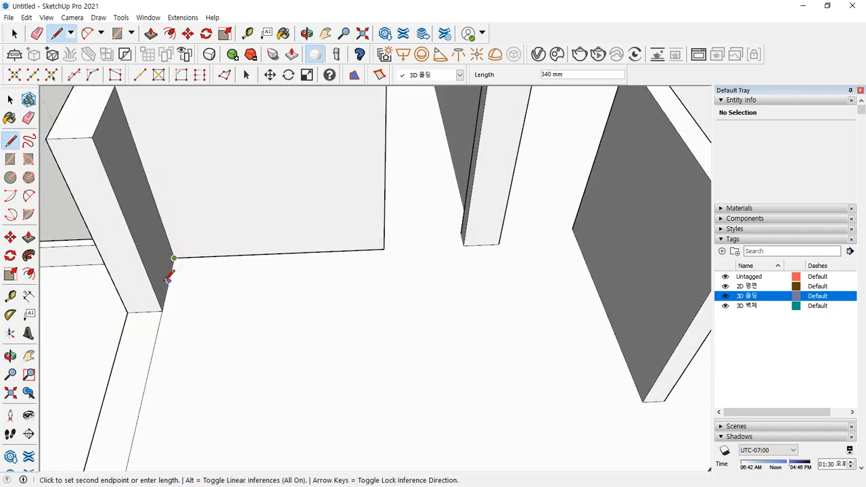
{"action": "left_click", "coordinate": [162, 310]}
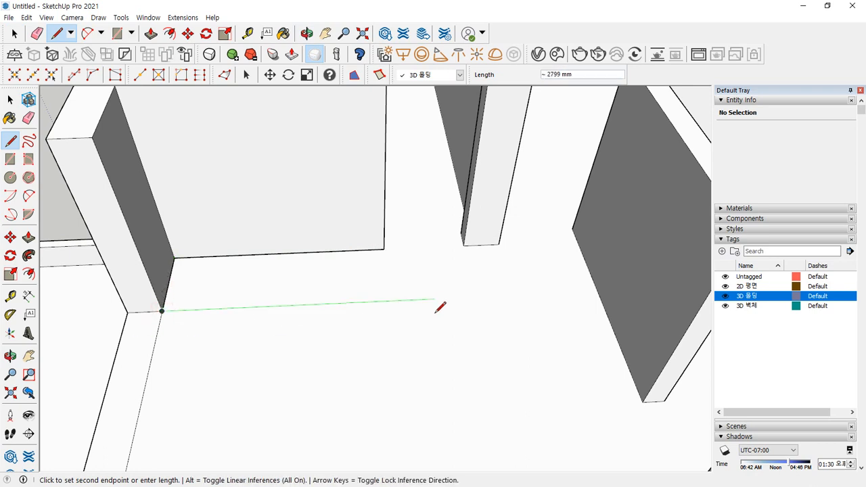
{"action": "key", "text": "Escape"}
- Trace the column's base edge and the adjacent wall's base edge on the floor
{"action": "left_click", "coordinate": [463, 245]}
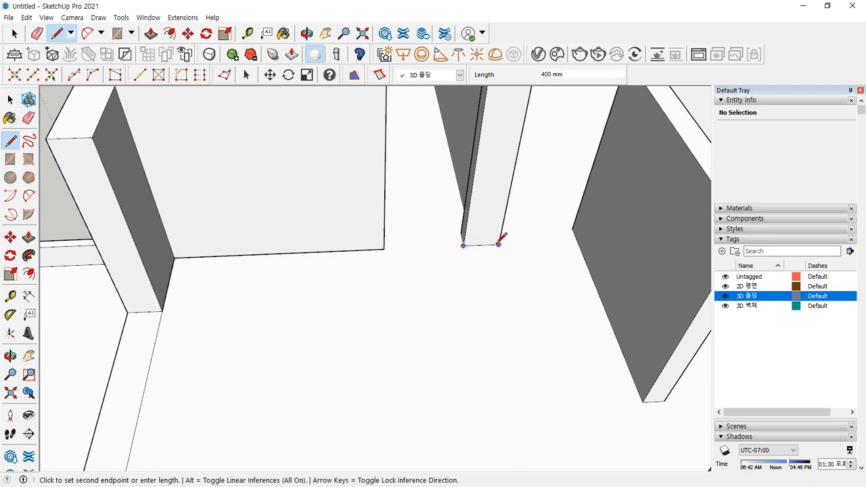
{"action": "left_click", "coordinate": [498, 243]}
{"action": "left_click", "coordinate": [572, 228]}
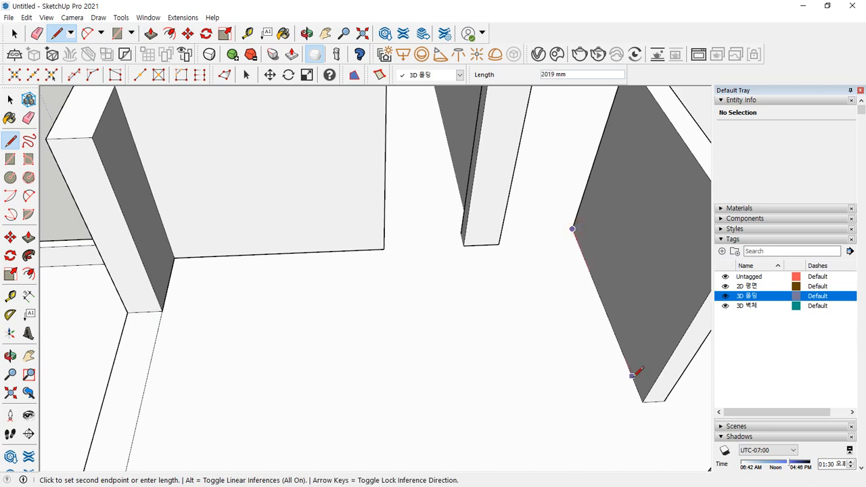
{"action": "left_click", "coordinate": [643, 400]}
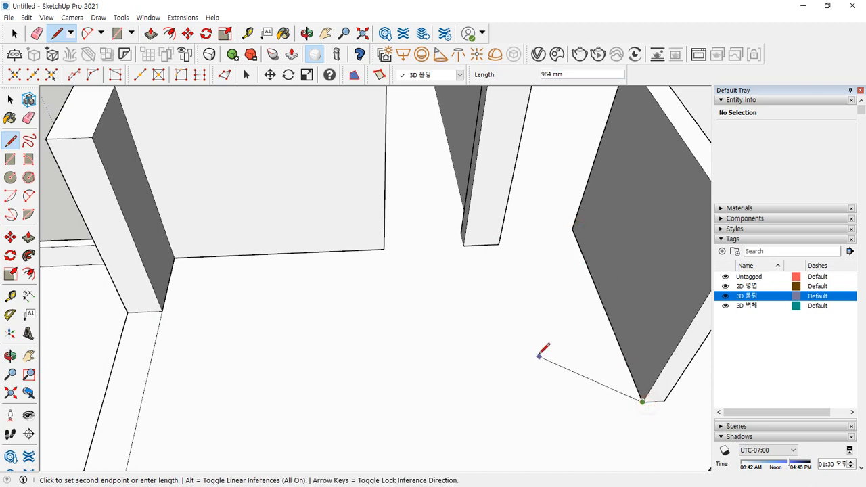
{"action": "scroll", "coordinate": [521, 343], "scroll_direction": "down", "scroll_amount": 3}
{"action": "middle_click_drag", "start_coordinate": [522, 343], "coordinate": [294, 205]}
{"action": "scroll", "coordinate": [311, 214], "scroll_direction": "up", "scroll_amount": 3}
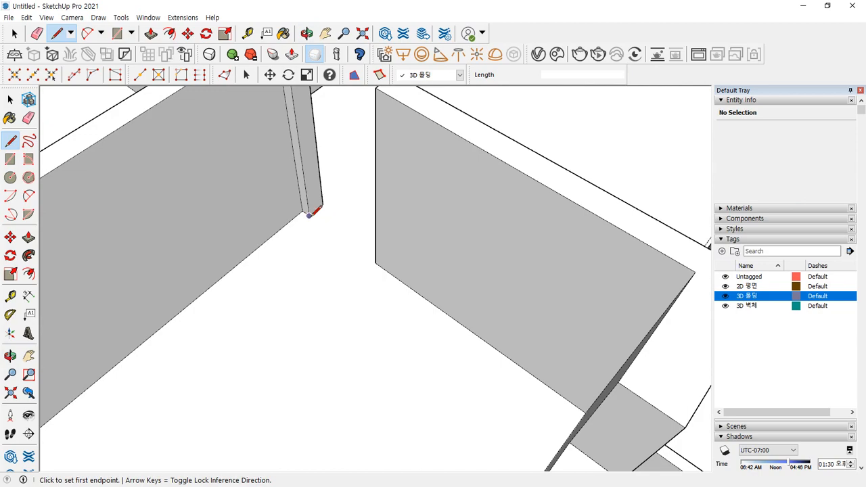
- Draw a rectangle between the two door-wall corners on the floor
{"action": "key", "text": "r"}
{"action": "left_click", "coordinate": [302, 211]}
{"action": "scroll", "coordinate": [313, 319], "scroll_direction": "down", "scroll_amount": 3}
{"action": "middle_click_drag", "start_coordinate": [302, 347], "coordinate": [566, 286]}
{"action": "scroll", "coordinate": [572, 296], "scroll_direction": "up", "scroll_amount": 5}
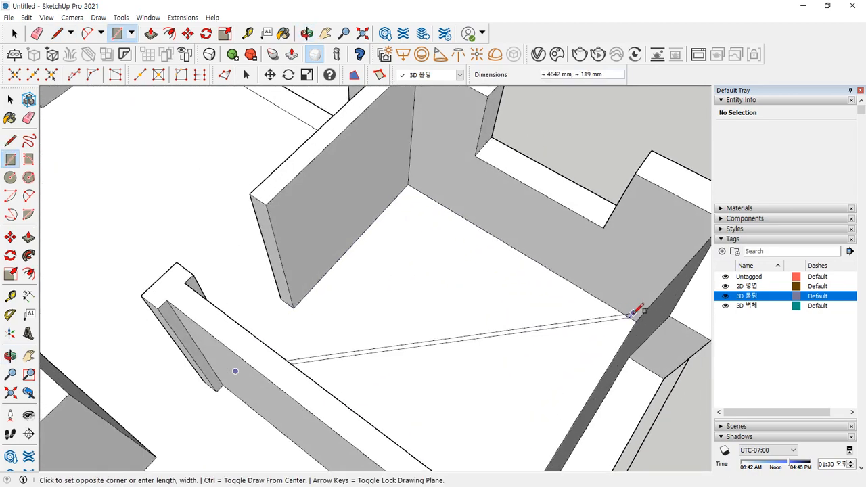
{"action": "left_click", "coordinate": [636, 320]}
{"action": "scroll", "coordinate": [297, 316], "scroll_direction": "up", "scroll_amount": 3}
{"action": "middle_click_drag", "start_coordinate": [297, 316], "coordinate": [169, 295]}
{"action": "left_click", "coordinate": [166, 301]}
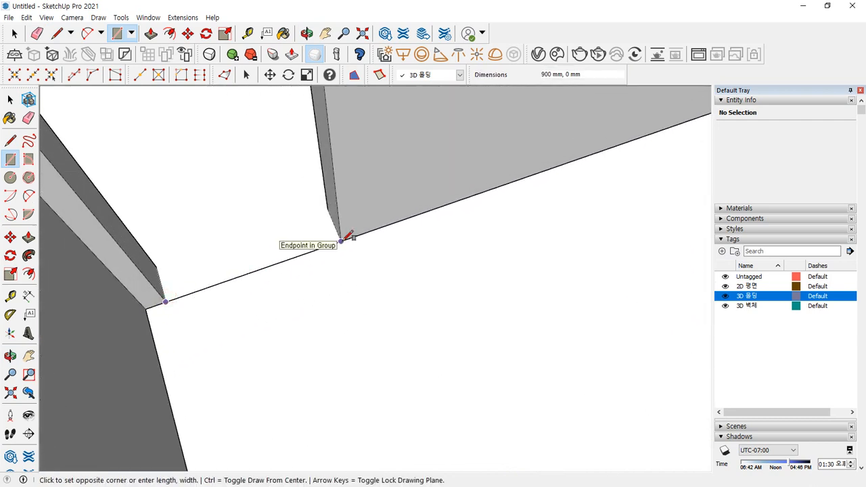
- Draw a 900 × 200 mm rectangle across the doorway, then erase its edges
{"action": "key", "text": "e"}
{"action": "key", "text": "r"}
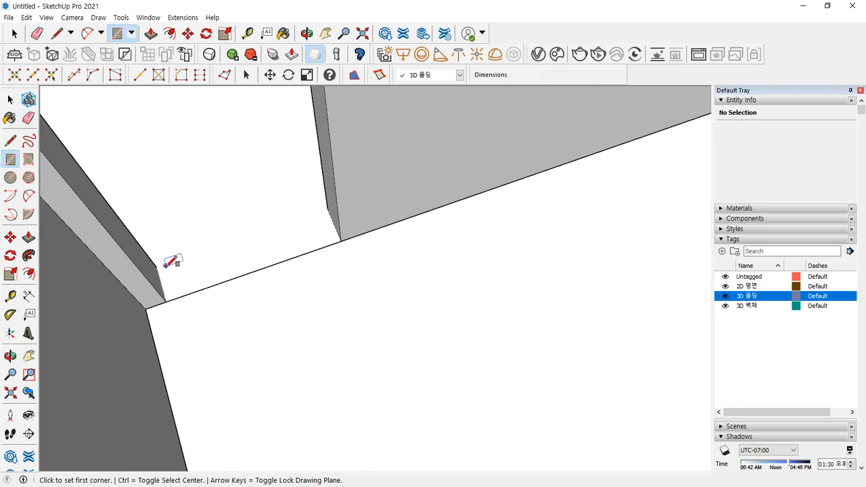
{"action": "left_click", "coordinate": [157, 266]}
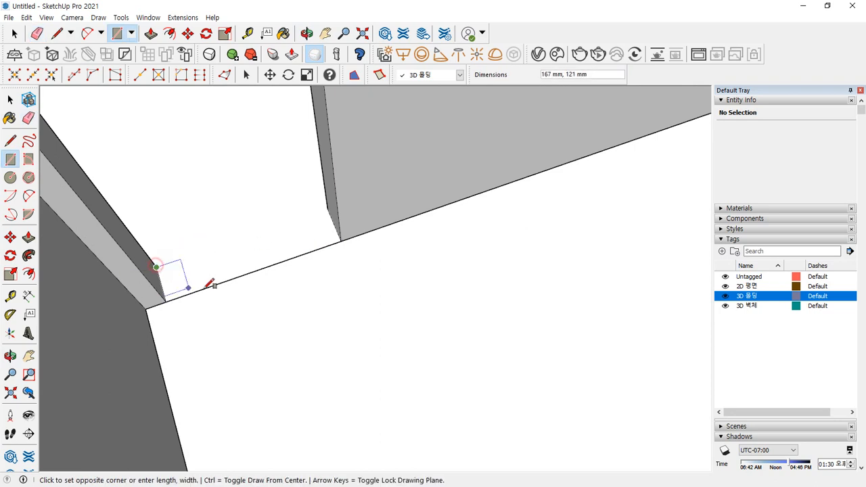
{"action": "left_click", "coordinate": [345, 237]}
{"action": "key", "text": "e"}
{"action": "left_click_drag", "start_coordinate": [280, 270], "coordinate": [263, 214]}
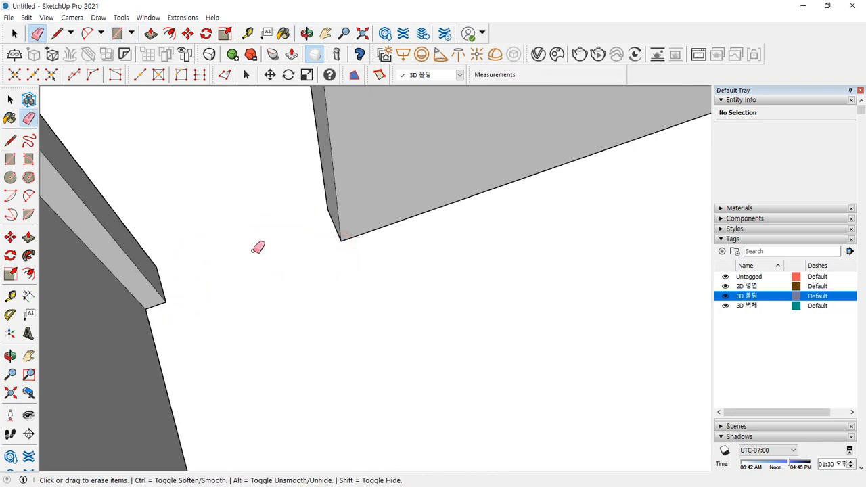
{"action": "key", "text": "space"}
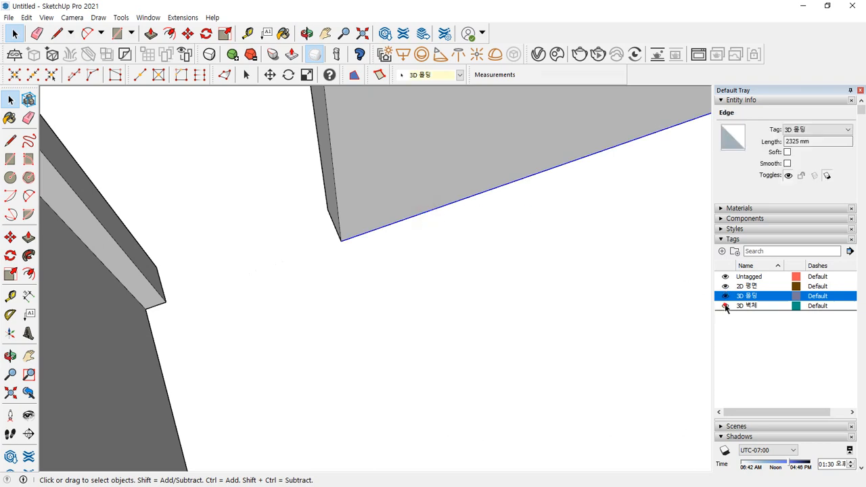
- Hide the 3D 벽체 and 2D 평면 tags and inspect the floor molding outline
{"action": "left_click", "coordinate": [725, 306]}
{"action": "scroll", "coordinate": [348, 257], "scroll_direction": "down", "scroll_amount": 2}
{"action": "left_click", "coordinate": [471, 262]}
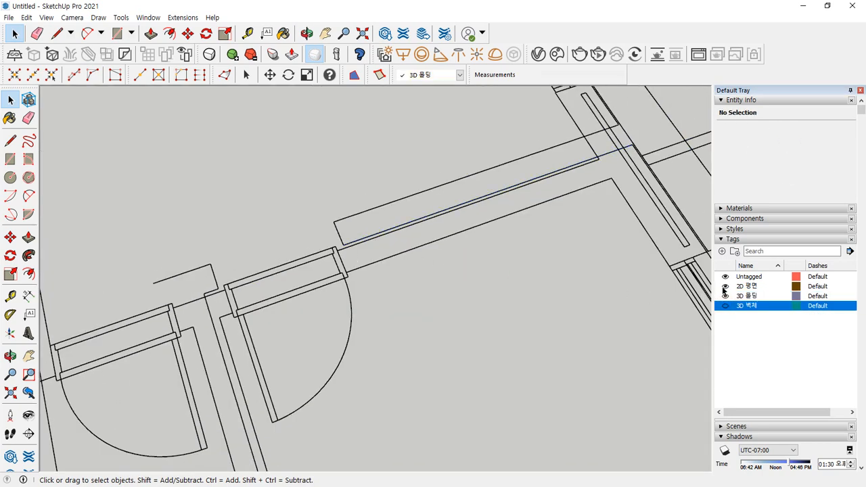
{"action": "left_click", "coordinate": [724, 287]}
{"action": "scroll", "coordinate": [492, 288], "scroll_direction": "down", "scroll_amount": 4}
{"action": "middle_click_drag", "start_coordinate": [468, 307], "coordinate": [426, 256], "text": "shift"}
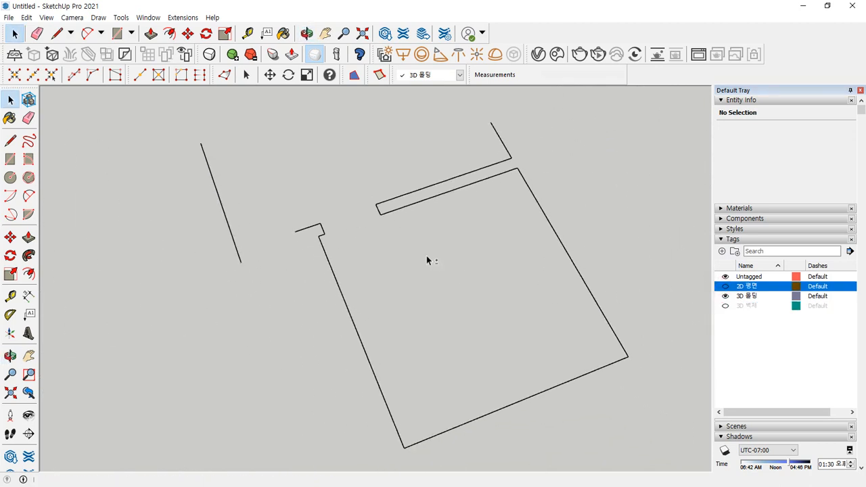
{"action": "mouse_move", "coordinate": [423, 194]}
{"action": "middle_mouse_down"}
{"action": "mouse_move", "coordinate": [514, 222]}
{"action": "mouse_move", "coordinate": [410, 282]}
{"action": "mouse_move", "coordinate": [349, 208]}
{"action": "mouse_move", "coordinate": [319, 346]}
{"action": "mouse_move", "coordinate": [425, 300]}
{"action": "mouse_move", "coordinate": [426, 329]}
{"action": "middle_mouse_up"}
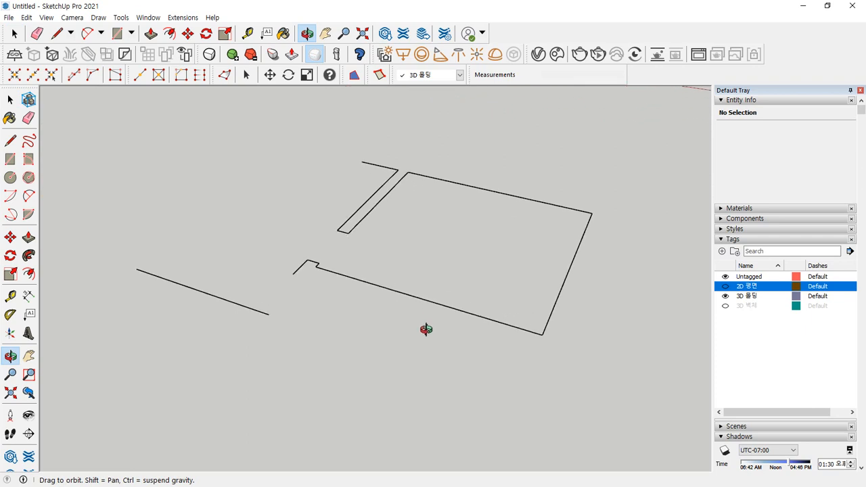
{"action": "scroll", "coordinate": [336, 244], "scroll_direction": "up", "scroll_amount": 3}
{"action": "scroll", "coordinate": [350, 220], "scroll_direction": "up", "scroll_amount": 2}
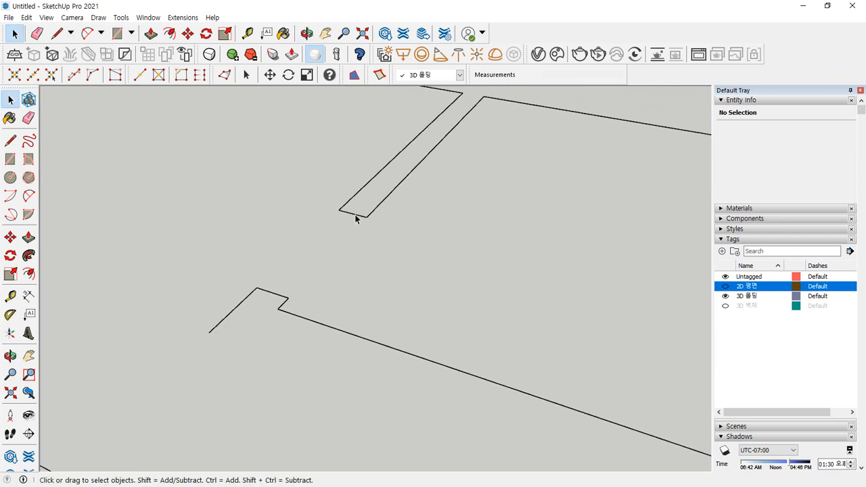
- Show the 3D 벽체 walls again with the 2D plan kept hidden
{"action": "key", "text": "e"}
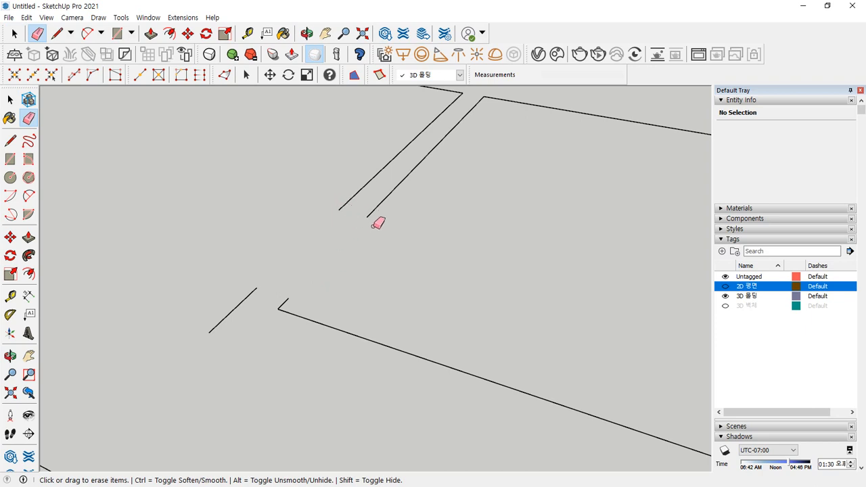
{"action": "scroll", "coordinate": [377, 224], "scroll_direction": "down", "scroll_amount": 5}
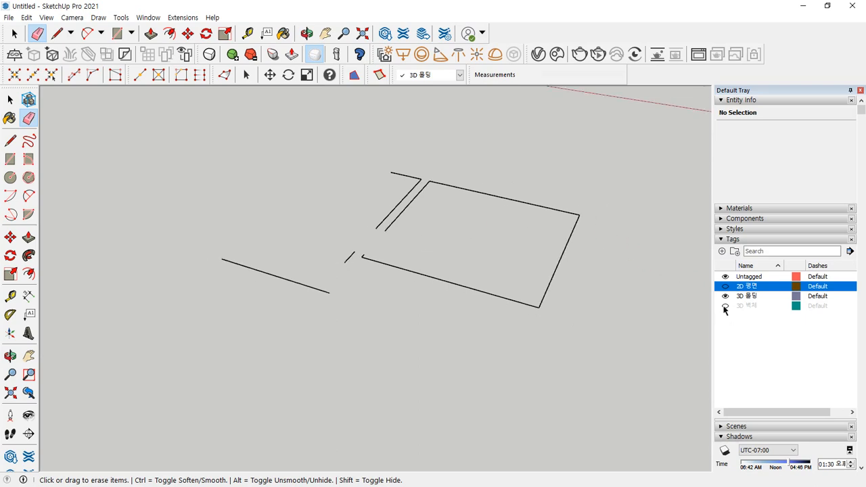
{"action": "left_click", "coordinate": [725, 306]}
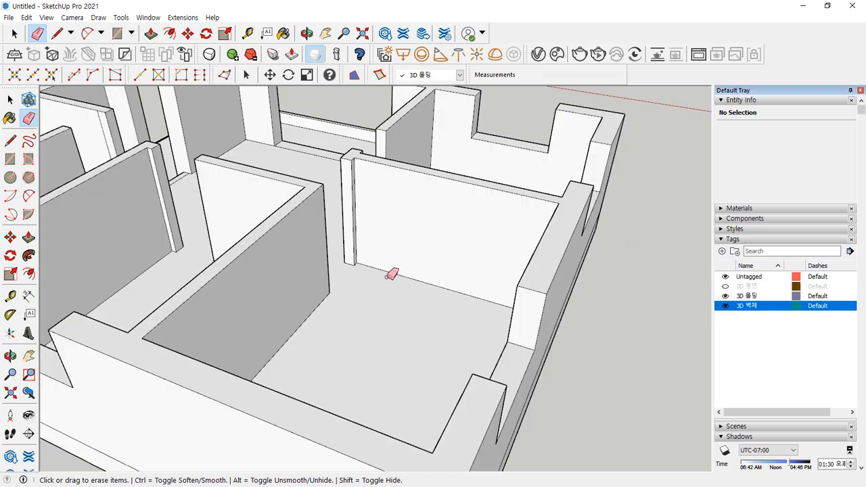
{"action": "scroll", "coordinate": [405, 271], "scroll_direction": "down", "scroll_amount": 3}
{"action": "middle_click_drag", "start_coordinate": [439, 264], "coordinate": [408, 315]}
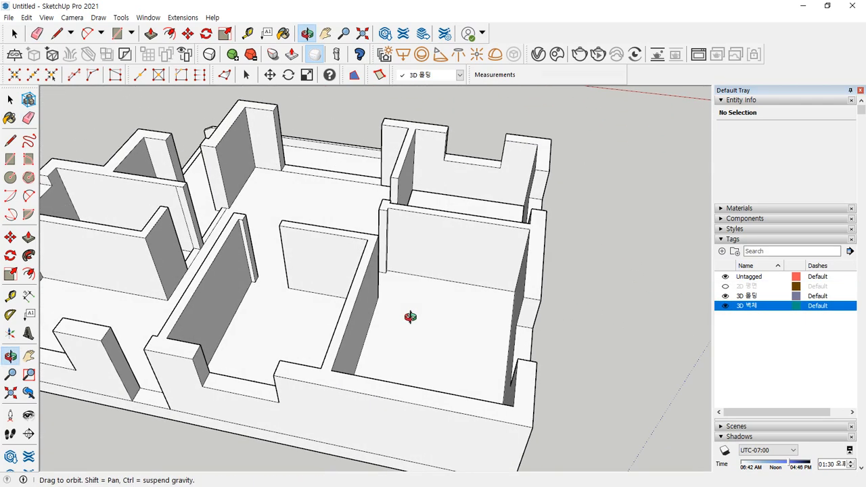
- Draw floor rectangles corner to corner in the middle room and the upper-left room
{"action": "scroll", "coordinate": [378, 281], "scroll_direction": "up", "scroll_amount": 4}
{"action": "middle_click_drag", "start_coordinate": [414, 347], "coordinate": [186, 292]}
{"action": "key", "text": "r"}
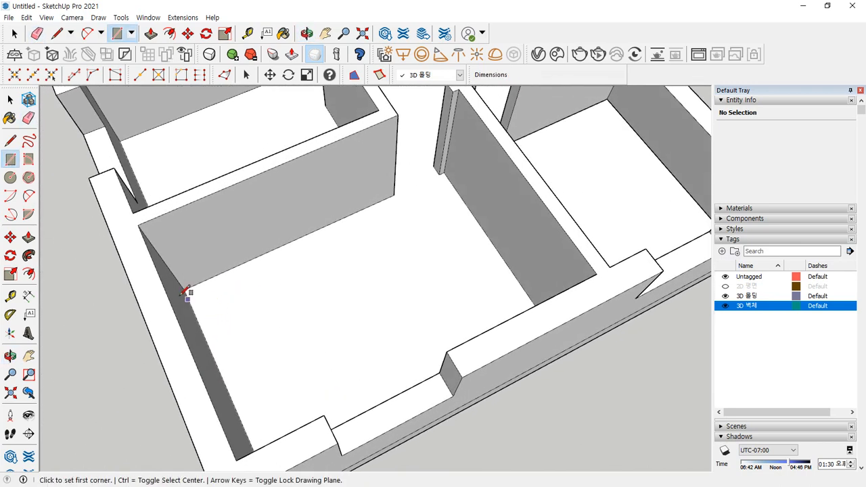
{"action": "left_click", "coordinate": [183, 290]}
{"action": "middle_click_drag", "start_coordinate": [358, 291], "coordinate": [541, 267]}
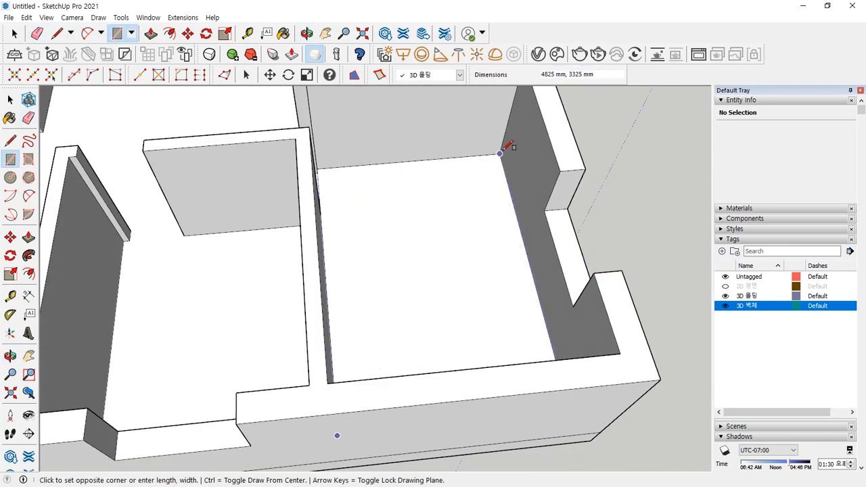
{"action": "left_click", "coordinate": [499, 154]}
{"action": "middle_click_drag", "start_coordinate": [232, 217], "coordinate": [324, 203]}
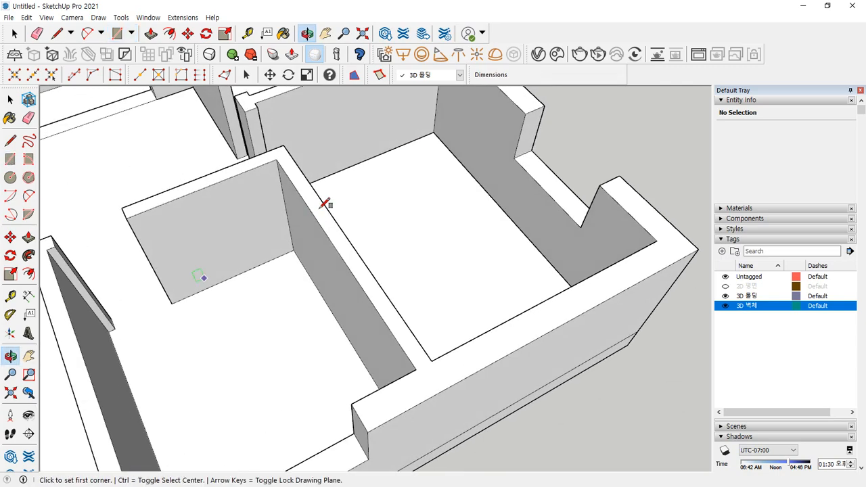
{"action": "left_click", "coordinate": [292, 250]}
{"action": "mouse_move", "coordinate": [201, 376]}
{"action": "middle_mouse_down"}
{"action": "mouse_move", "coordinate": [238, 251]}
{"action": "mouse_move", "coordinate": [141, 322]}
{"action": "mouse_move", "coordinate": [219, 257]}
{"action": "mouse_move", "coordinate": [60, 291]}
{"action": "mouse_move", "coordinate": [257, 190]}
{"action": "mouse_move", "coordinate": [280, 155]}
{"action": "mouse_move", "coordinate": [319, 174]}
{"action": "mouse_move", "coordinate": [189, 295]}
{"action": "mouse_move", "coordinate": [344, 234]}
{"action": "mouse_move", "coordinate": [296, 223]}
{"action": "mouse_move", "coordinate": [290, 266]}
{"action": "mouse_move", "coordinate": [329, 358]}
{"action": "mouse_move", "coordinate": [421, 309]}
{"action": "mouse_move", "coordinate": [424, 172]}
{"action": "mouse_move", "coordinate": [390, 174]}
{"action": "middle_mouse_up"}
{"action": "left_click", "coordinate": [265, 143]}
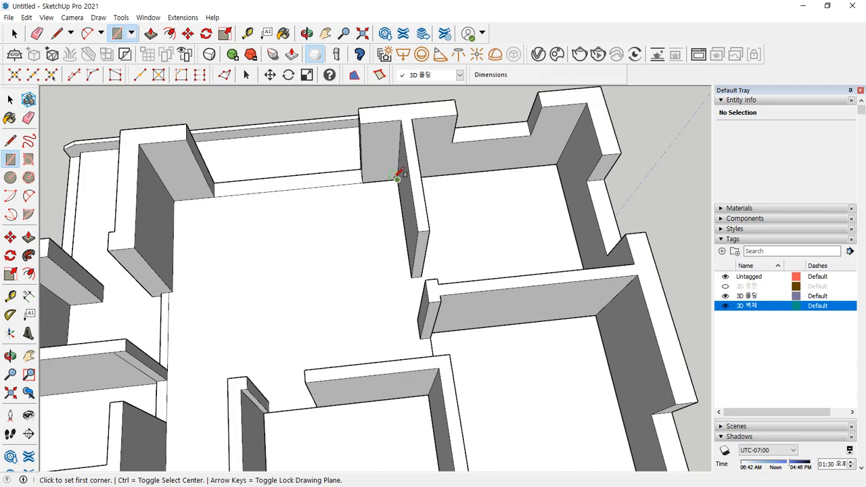
- Add floor rectangles in two more rooms and erase the extra edge crossing the floor
{"action": "left_click", "coordinate": [398, 177]}
{"action": "middle_click_drag", "start_coordinate": [299, 286], "coordinate": [271, 209]}
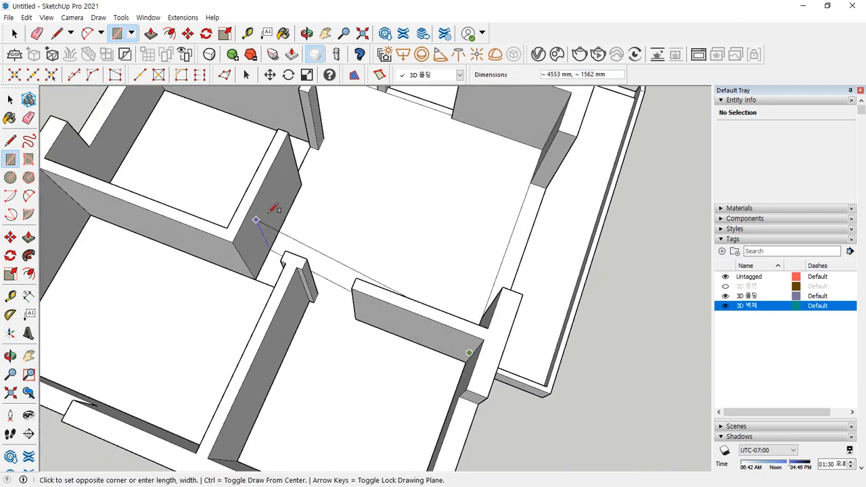
{"action": "left_click", "coordinate": [328, 139]}
{"action": "middle_click_drag", "start_coordinate": [328, 139], "coordinate": [473, 189]}
{"action": "left_click", "coordinate": [468, 194]}
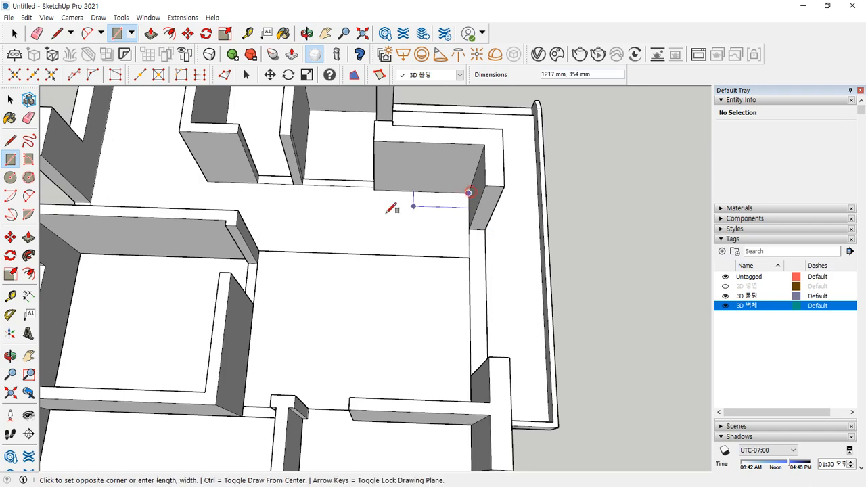
{"action": "left_click", "coordinate": [259, 251]}
{"action": "key", "text": "e"}
{"action": "left_click", "coordinate": [356, 255]}
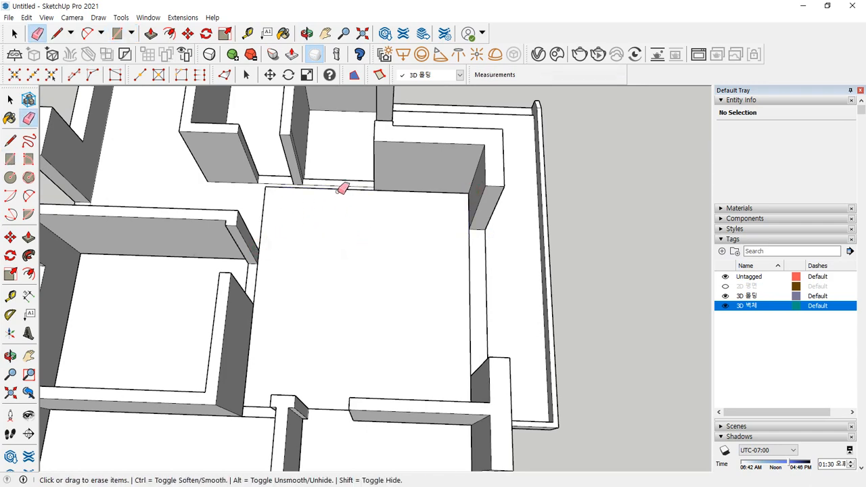
{"action": "middle_click_drag", "start_coordinate": [341, 190], "coordinate": [334, 164]}
{"action": "scroll", "coordinate": [343, 180], "scroll_direction": "up", "scroll_amount": 5}
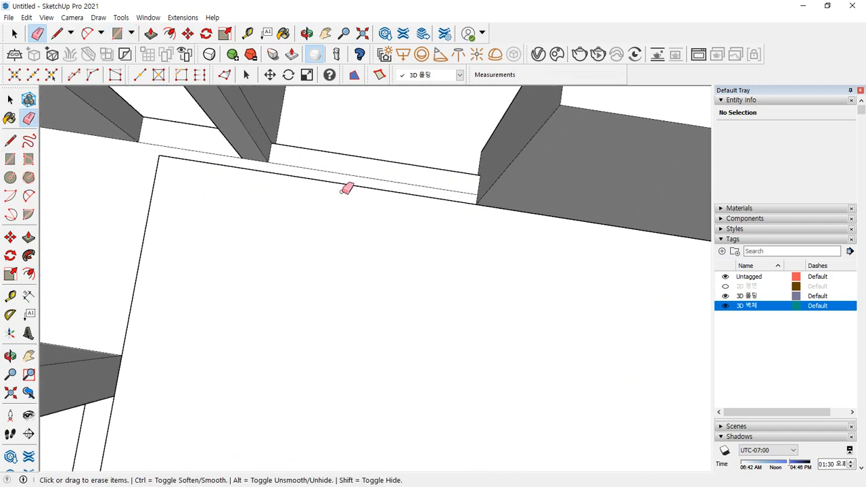
{"action": "scroll", "coordinate": [435, 177], "scroll_direction": "up", "scroll_amount": 4}
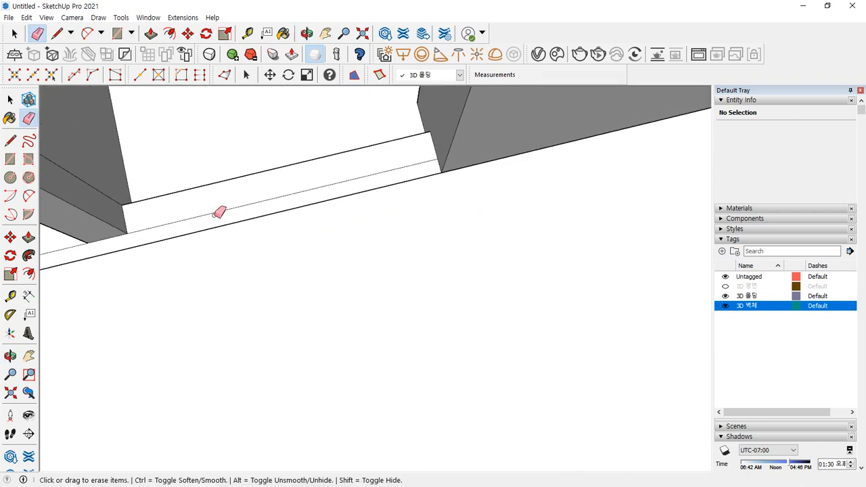
- Fill the floor strip under the beam with a rectangle and erase its outer lower edge
{"action": "key", "text": "r"}
{"action": "left_click", "coordinate": [440, 158]}
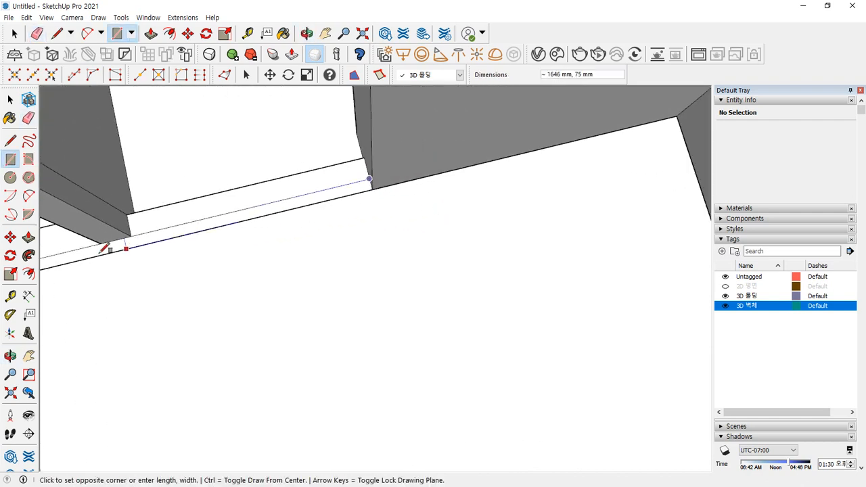
{"action": "mouse_move", "coordinate": [106, 248]}
{"action": "middle_mouse_down"}
{"action": "mouse_move", "coordinate": [129, 257]}
{"action": "mouse_move", "coordinate": [292, 223]}
{"action": "middle_mouse_up"}
{"action": "left_click", "coordinate": [277, 231]}
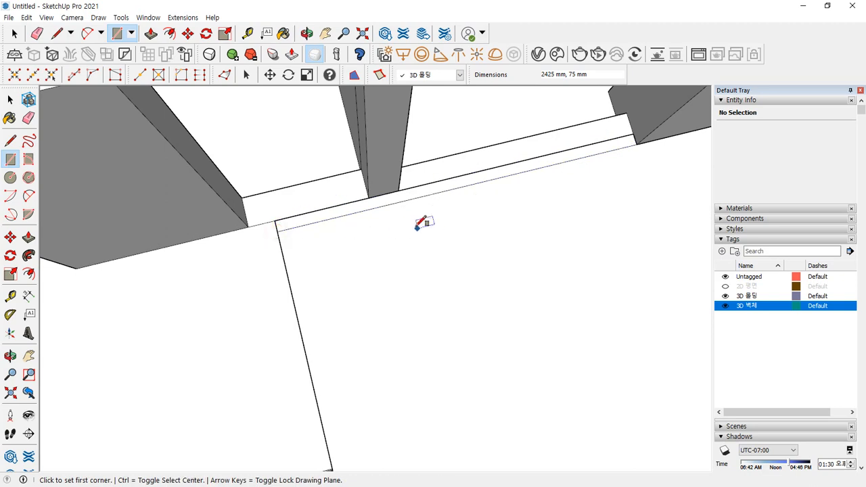
{"action": "key", "text": "e"}
{"action": "left_click", "coordinate": [405, 202]}
- Draw a floor rectangle from the beam corner to the room's lower-left corner
{"action": "key", "text": "r"}
{"action": "left_click", "coordinate": [275, 219]}
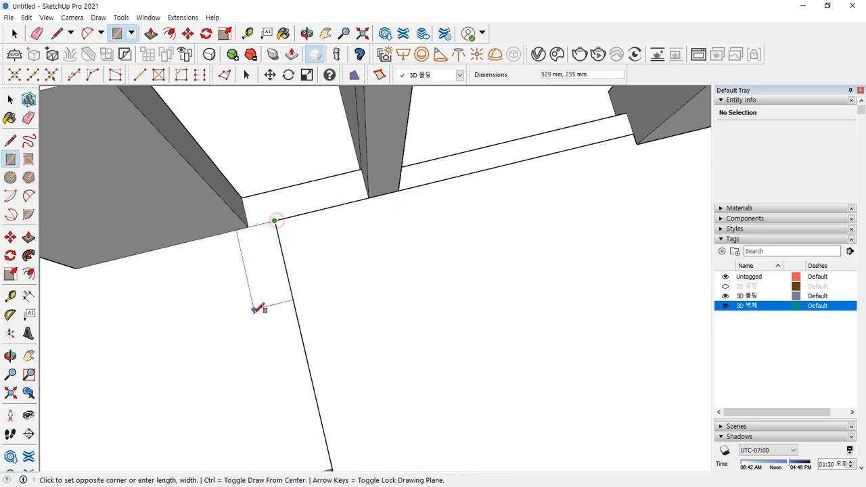
{"action": "middle_click_drag", "start_coordinate": [259, 305], "coordinate": [210, 393]}
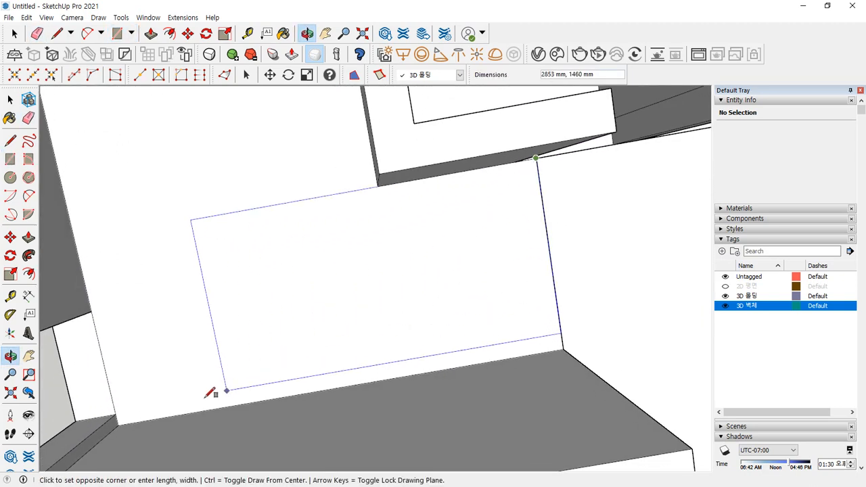
{"action": "left_click", "coordinate": [119, 423]}
{"action": "key", "text": "e"}
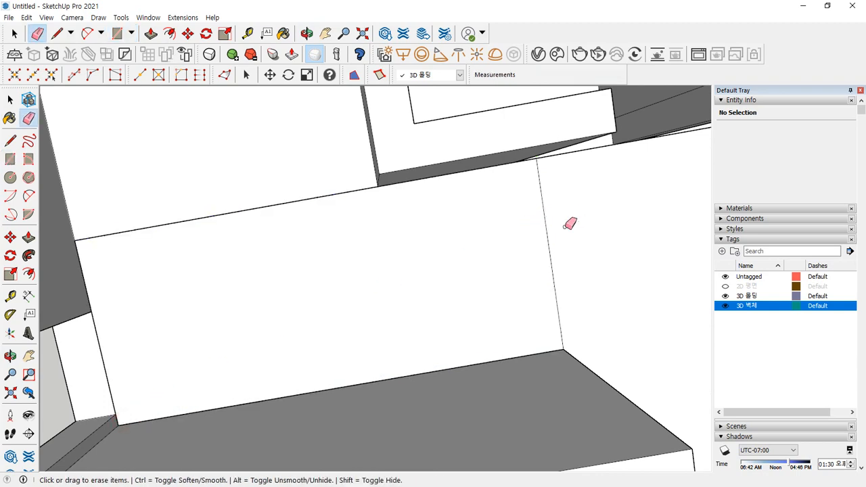
{"action": "key", "text": "r"}
- Draw a 3525 × 2525 mm floor rectangle from the beam corner and erase the stray line
{"action": "middle_click_drag", "start_coordinate": [369, 188], "coordinate": [448, 149]}
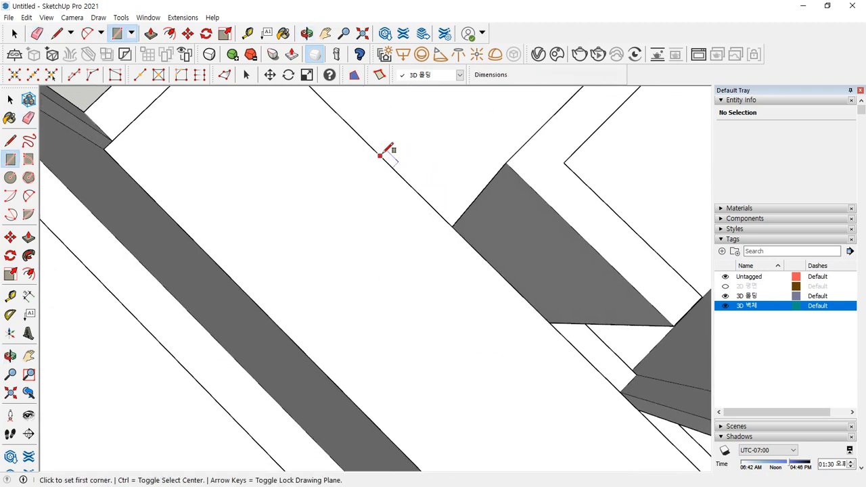
{"action": "middle_click_drag", "start_coordinate": [381, 155], "coordinate": [386, 324]}
{"action": "left_click", "coordinate": [281, 232]}
{"action": "middle_click_drag", "start_coordinate": [294, 251], "coordinate": [440, 162]}
{"action": "left_click", "coordinate": [462, 167]}
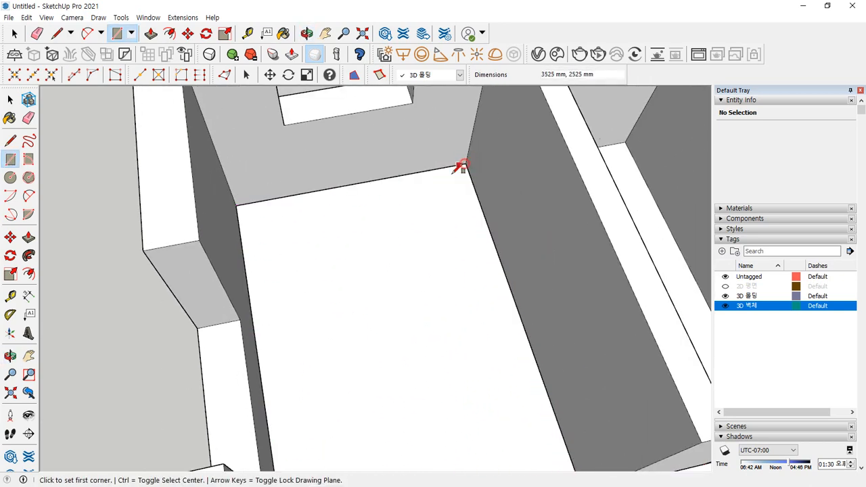
{"action": "scroll", "coordinate": [455, 347], "scroll_direction": "down", "scroll_amount": 3}
{"action": "middle_click_drag", "start_coordinate": [465, 366], "coordinate": [379, 210], "text": "shift"}
{"action": "key", "text": "e"}
{"action": "left_click_drag", "start_coordinate": [370, 251], "coordinate": [389, 272]}
{"action": "scroll", "coordinate": [438, 272], "scroll_direction": "down", "scroll_amount": 3}
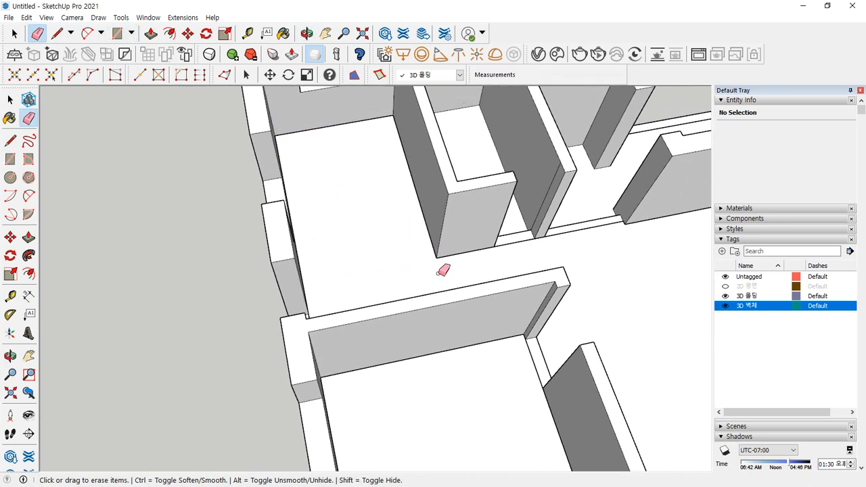
{"action": "scroll", "coordinate": [443, 271], "scroll_direction": "up", "scroll_amount": 6}
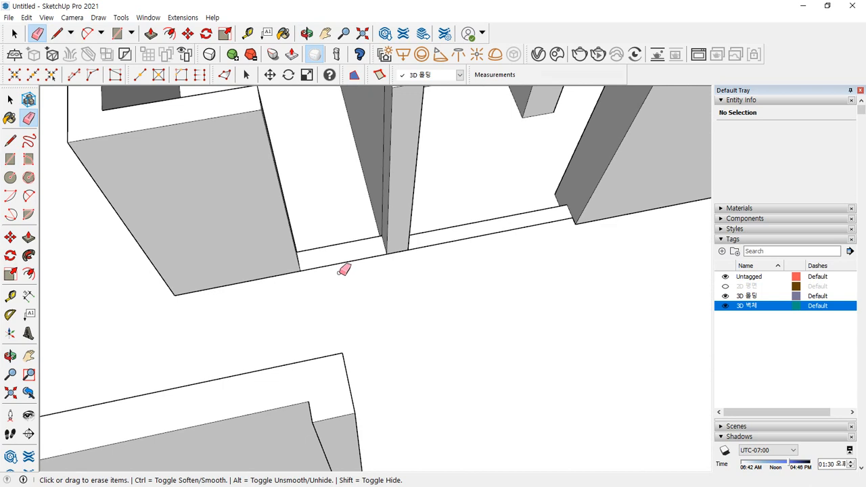
- Leave the 800 mm doorway open by erasing the line between wall ends, undoing an accidental wall deletion
{"action": "key", "text": "l"}
{"action": "left_click", "coordinate": [300, 271]}
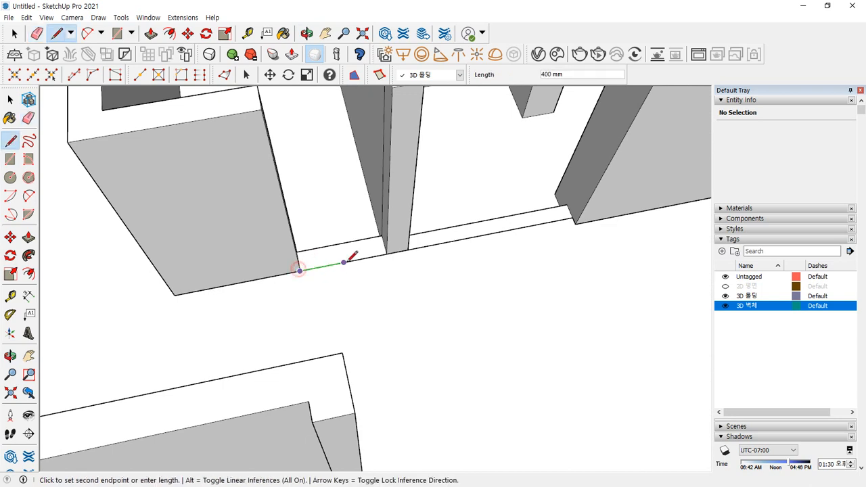
{"action": "left_click", "coordinate": [386, 253]}
{"action": "key", "text": "e"}
{"action": "left_click", "coordinate": [346, 259]}
{"action": "key", "text": "ctrl+z"}
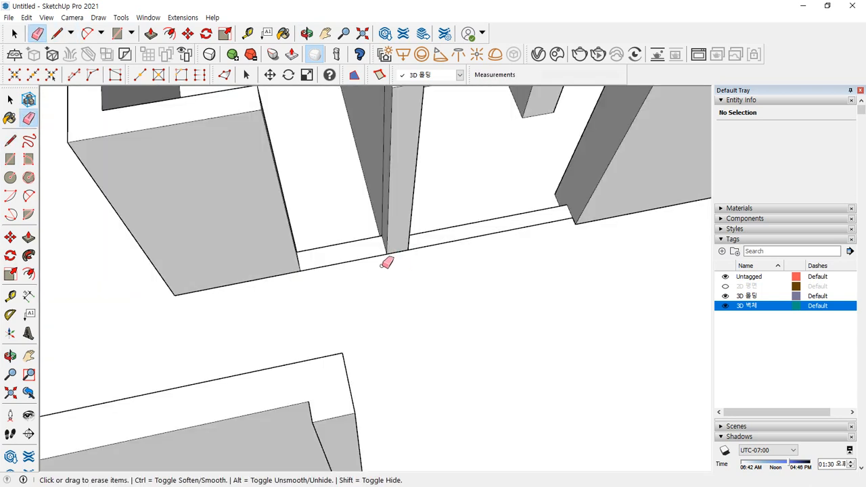
- Lock the wall groups so they can't be edited
{"action": "key", "text": "space"}
{"action": "right_click", "coordinate": [398, 167]}
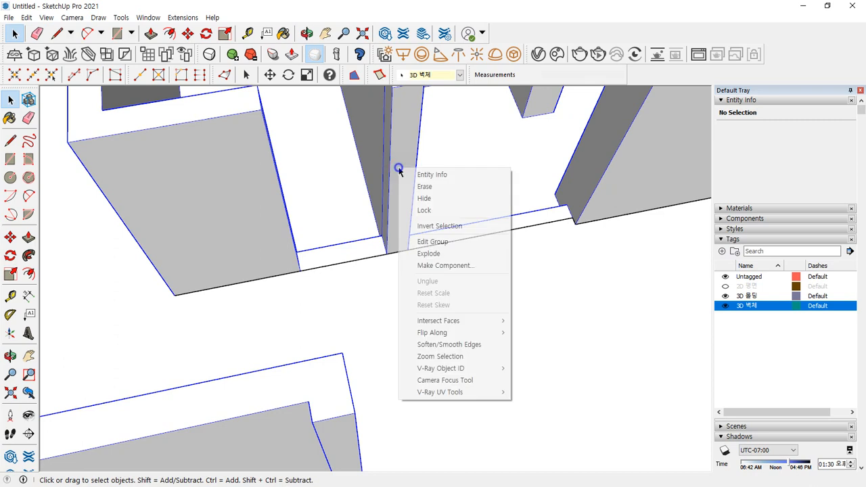
{"action": "left_click", "coordinate": [439, 209]}
{"action": "key", "text": "e"}
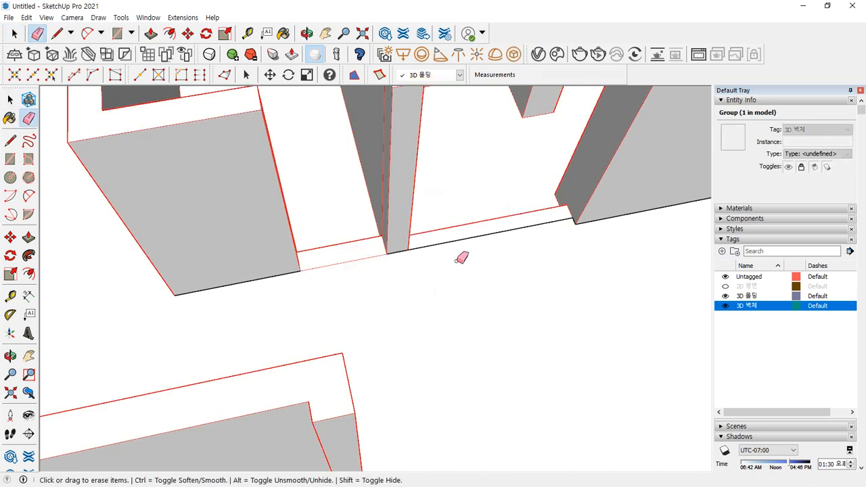
- Draw a 1600 mm floor edge along the wall base
{"action": "key", "text": "l"}
{"action": "left_click", "coordinate": [408, 250]}
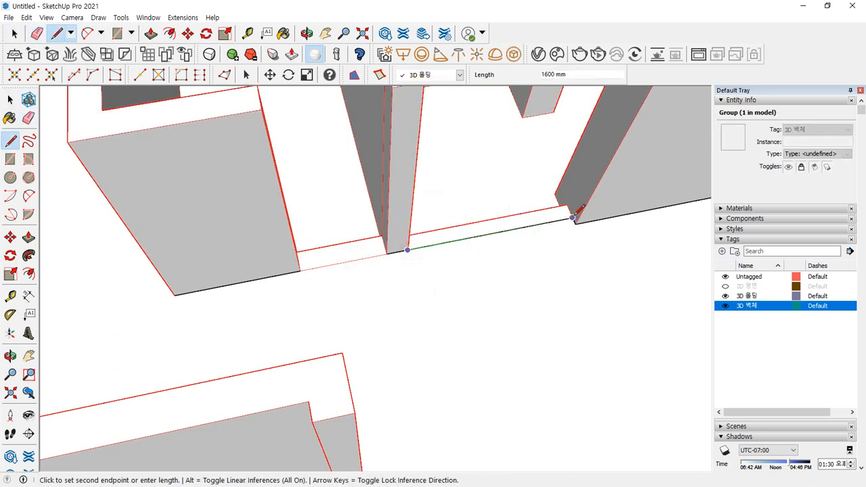
{"action": "left_click", "coordinate": [573, 219]}
{"action": "key", "text": "e"}
{"action": "scroll", "coordinate": [497, 257], "scroll_direction": "down", "scroll_amount": 3}
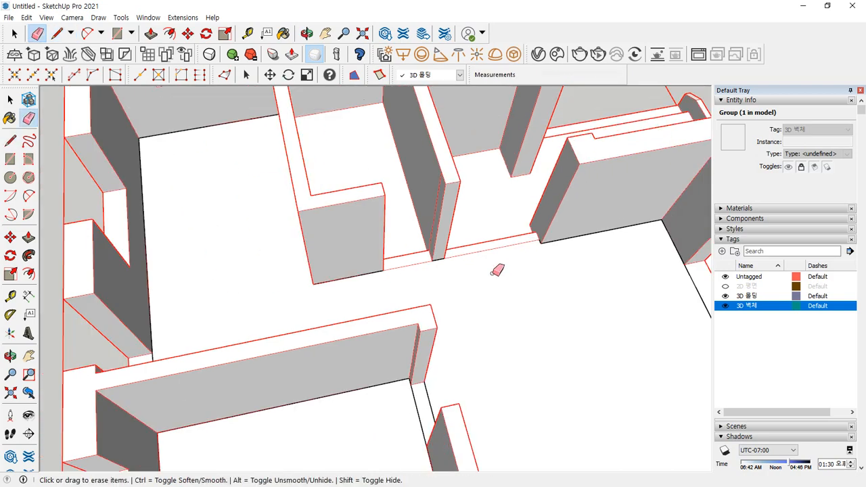
{"action": "middle_click_drag", "start_coordinate": [499, 268], "coordinate": [363, 241]}
{"action": "scroll", "coordinate": [362, 241], "scroll_direction": "up", "scroll_amount": 5}
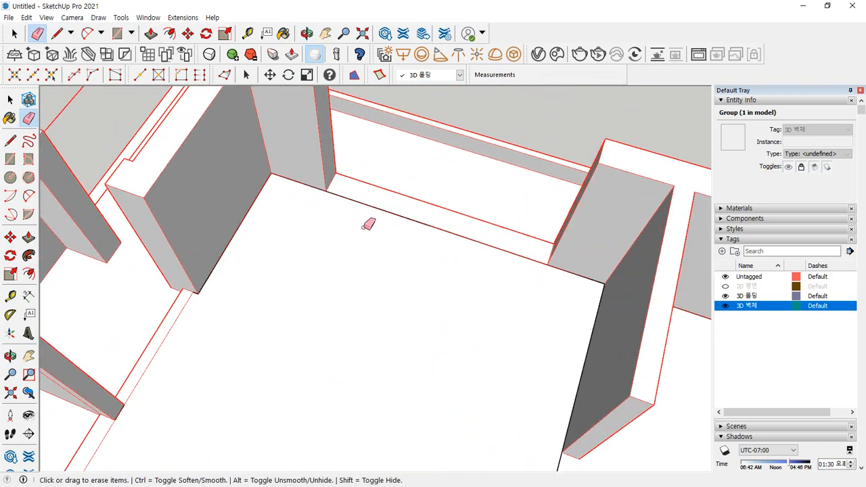
- Draw a line between the doorway's jambs and erase the threshold edge
{"action": "key", "text": "l"}
{"action": "left_click", "coordinate": [321, 180]}
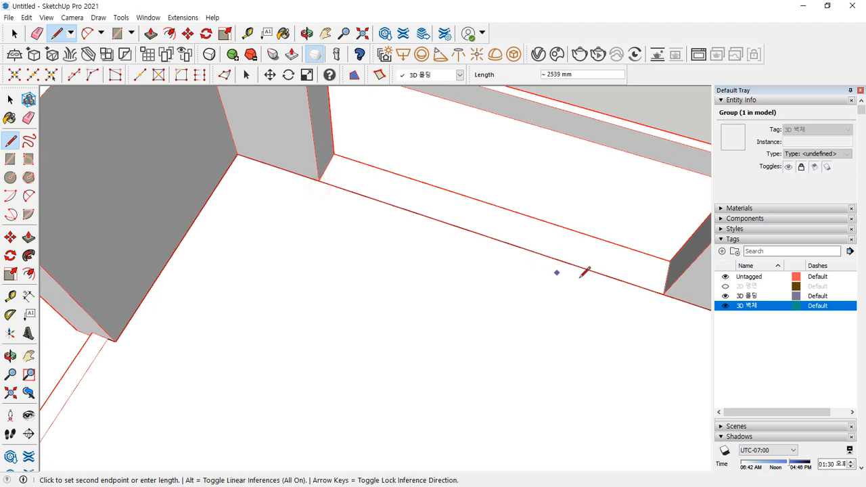
{"action": "key", "text": "e"}
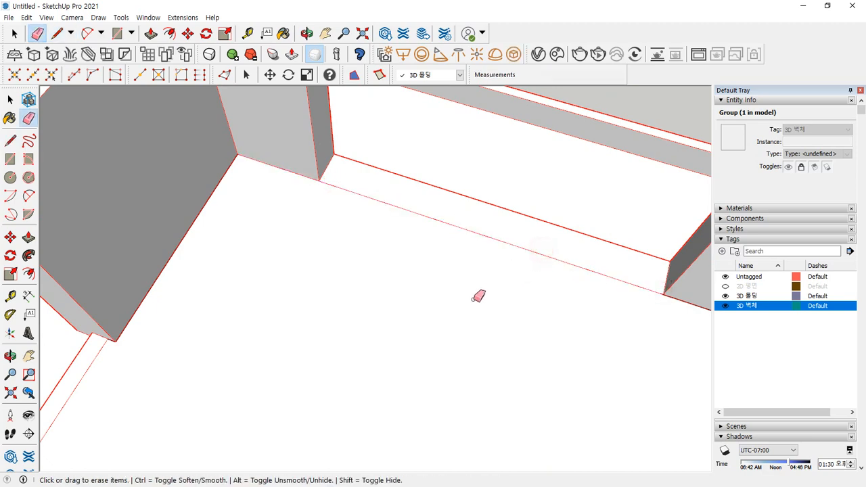
{"action": "scroll", "coordinate": [467, 297], "scroll_direction": "down", "scroll_amount": 3}
{"action": "middle_click_drag", "start_coordinate": [390, 355], "coordinate": [354, 228], "text": "shift"}
{"action": "middle_click_drag", "start_coordinate": [353, 298], "coordinate": [420, 208]}
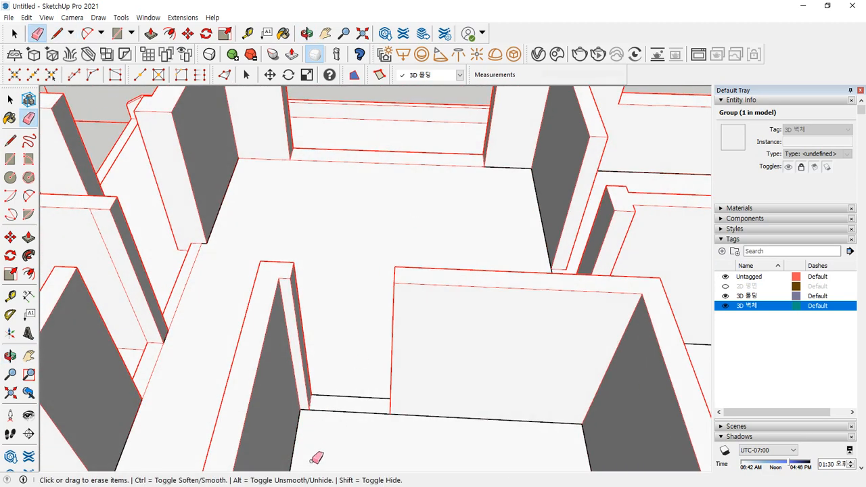
{"action": "scroll", "coordinate": [314, 457], "scroll_direction": "up", "scroll_amount": 3}
{"action": "scroll", "coordinate": [337, 388], "scroll_direction": "up", "scroll_amount": 3}
{"action": "key", "text": "l"}
{"action": "left_click", "coordinate": [299, 385]}
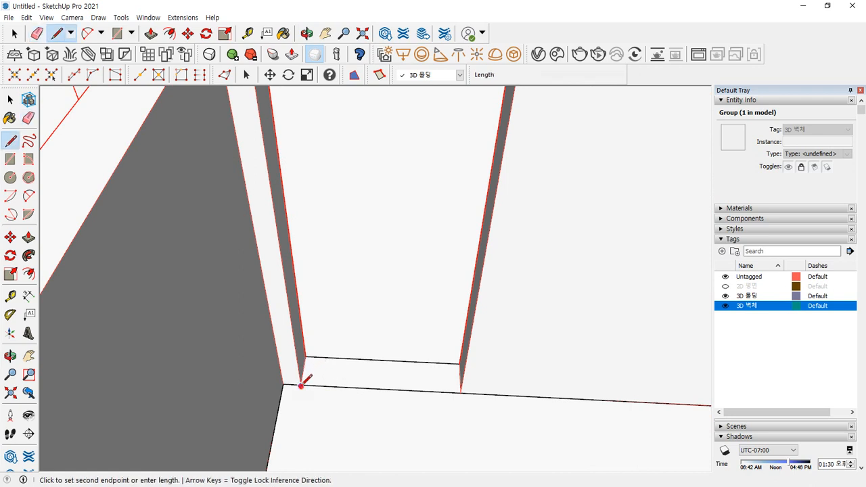
{"action": "key", "text": "Escape"}
{"action": "scroll", "coordinate": [328, 389], "scroll_direction": "up", "scroll_amount": 2}
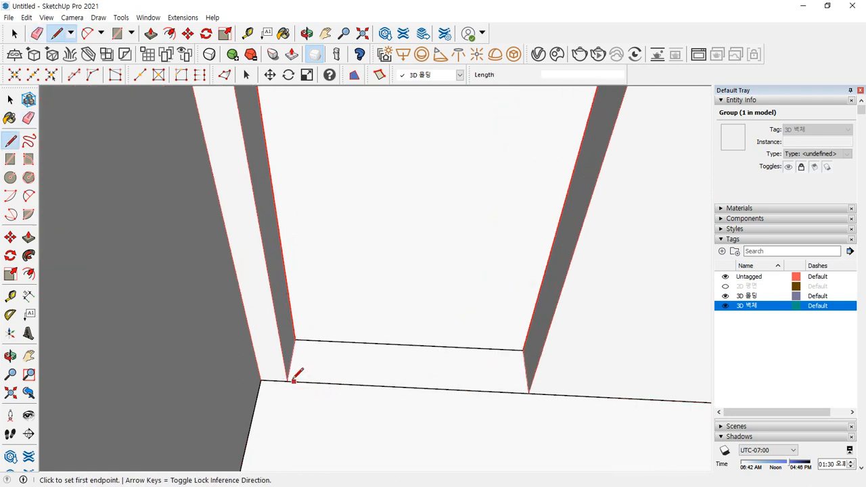
{"action": "left_click", "coordinate": [528, 393]}
{"action": "key", "text": "e"}
{"action": "left_click", "coordinate": [408, 389]}
- Draw a 900 mm jamb-to-jamb line and erase the threshold across that doorway
{"action": "mouse_move", "coordinate": [410, 388]}
{"action": "middle_mouse_down"}
{"action": "mouse_move", "coordinate": [479, 379]}
{"action": "mouse_move", "coordinate": [280, 431]}
{"action": "mouse_move", "coordinate": [252, 361]}
{"action": "middle_mouse_up"}
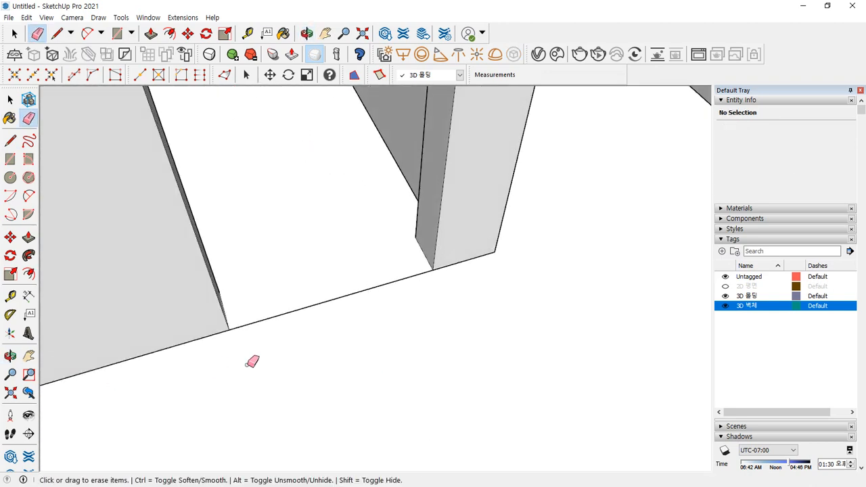
{"action": "key", "text": "l"}
{"action": "left_click", "coordinate": [229, 328]}
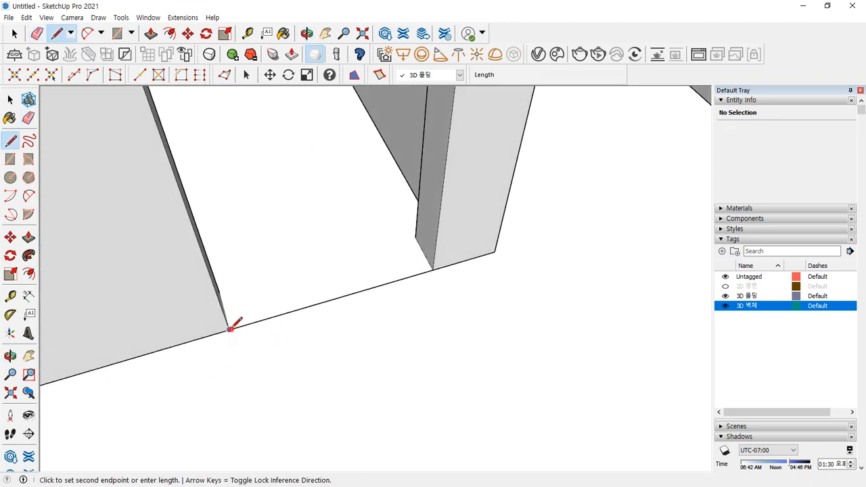
{"action": "left_click", "coordinate": [433, 268]}
{"action": "key", "text": "e"}
{"action": "left_click_drag", "start_coordinate": [343, 285], "coordinate": [352, 318]}
- Draw a jamb-to-jamb line across the next doorway
{"action": "scroll", "coordinate": [349, 356], "scroll_direction": "down", "scroll_amount": 7}
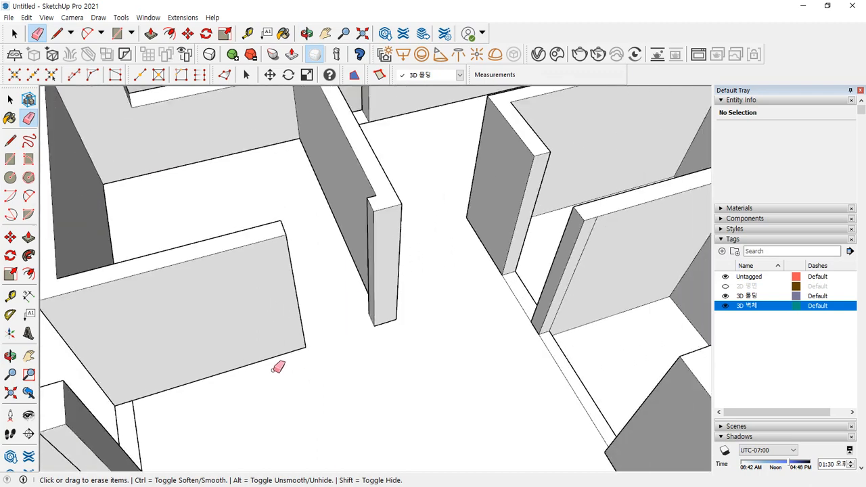
{"action": "middle_click_drag", "start_coordinate": [291, 369], "coordinate": [440, 276], "text": "shift"}
{"action": "scroll", "coordinate": [253, 278], "scroll_direction": "up", "scroll_amount": 10}
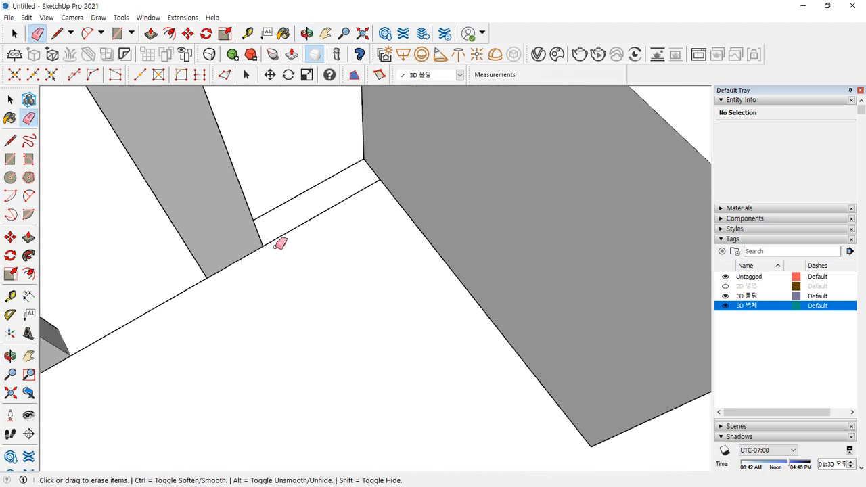
{"action": "key", "text": "l"}
{"action": "left_click", "coordinate": [263, 246]}
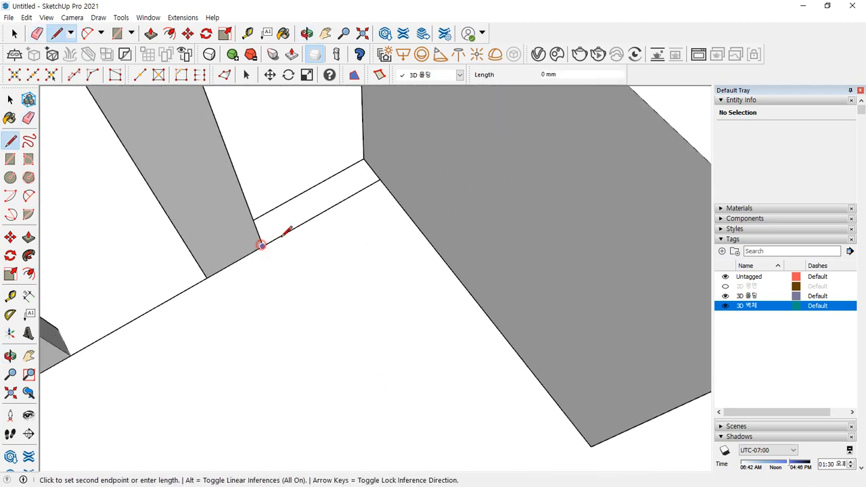
{"action": "left_click", "coordinate": [380, 179]}
- Redraw the far jamb line, then erase the threshold lines and the edge beside the right wall
{"action": "middle_click_drag", "start_coordinate": [365, 161], "coordinate": [305, 226]}
{"action": "scroll", "coordinate": [264, 190], "scroll_direction": "up", "scroll_amount": 3}
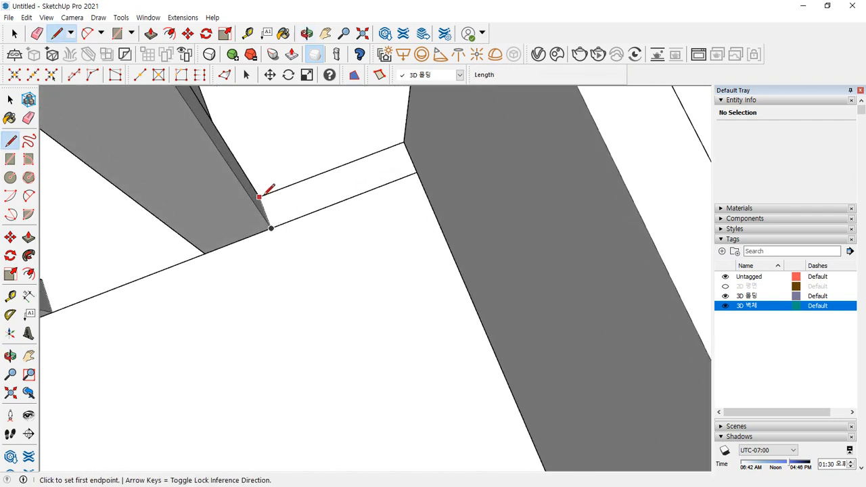
{"action": "left_click", "coordinate": [263, 196]}
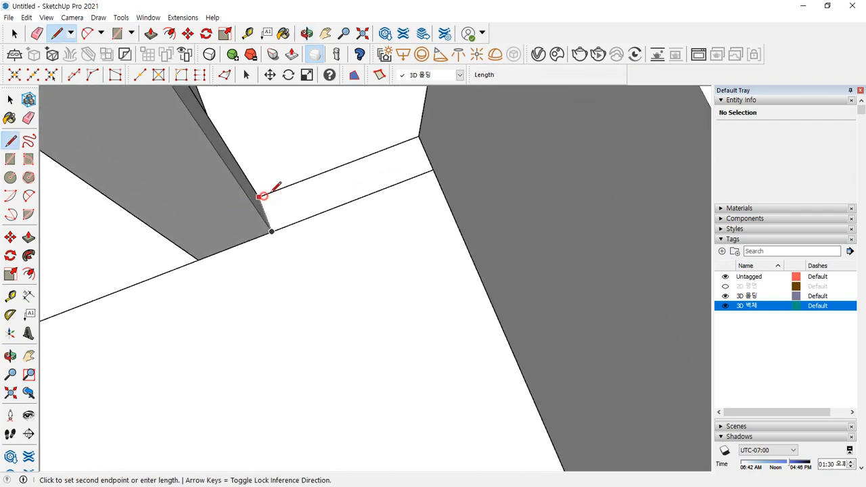
{"action": "left_click", "coordinate": [418, 136]}
{"action": "key", "text": "e"}
{"action": "left_click_drag", "start_coordinate": [348, 149], "coordinate": [390, 221]}
{"action": "left_click", "coordinate": [409, 180]}
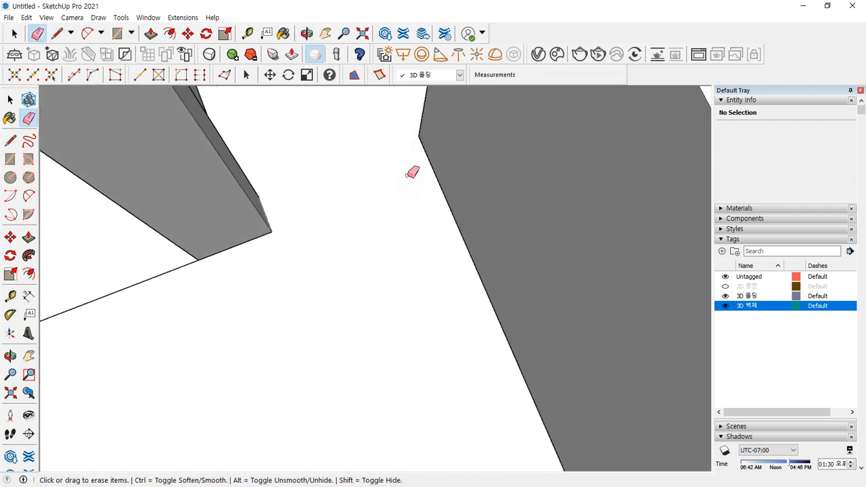
{"action": "left_click", "coordinate": [427, 155]}
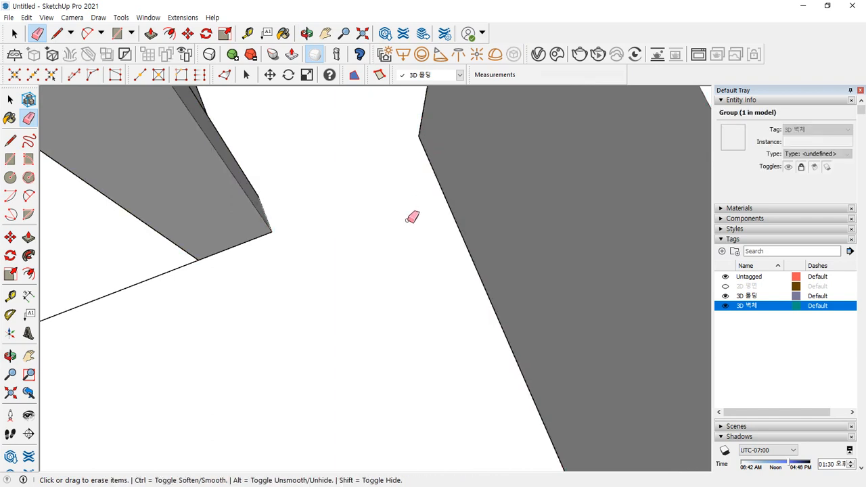
- Open one more doorway by erasing its new threshold edge, then orbit out to check the rooms
{"action": "scroll", "coordinate": [341, 232], "scroll_direction": "down", "scroll_amount": 1}
{"action": "middle_click_drag", "start_coordinate": [346, 230], "coordinate": [280, 228]}
{"action": "key", "text": "l"}
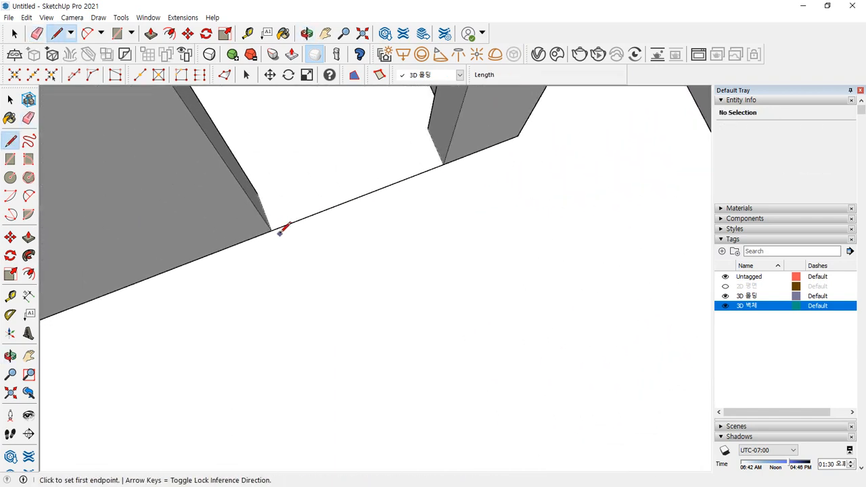
{"action": "left_click", "coordinate": [272, 230]}
{"action": "left_click", "coordinate": [443, 162]}
{"action": "key", "text": "e"}
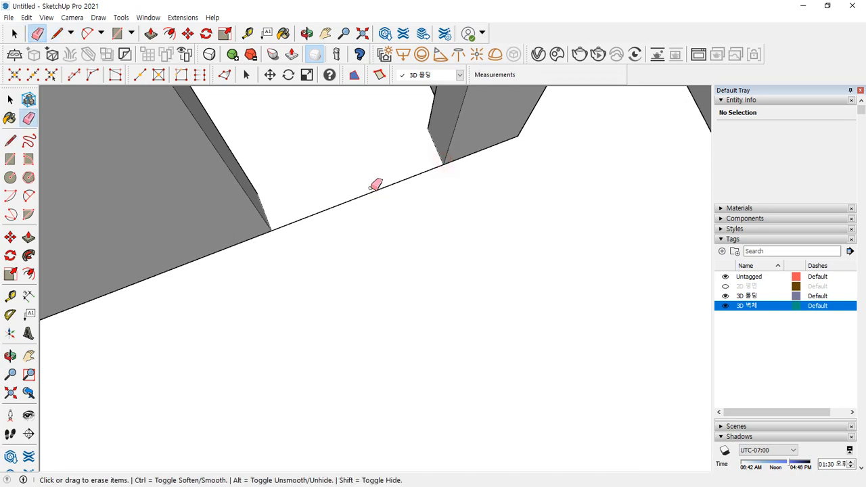
{"action": "left_click", "coordinate": [372, 192]}
{"action": "scroll", "coordinate": [381, 245], "scroll_direction": "down", "scroll_amount": 5}
{"action": "middle_click_drag", "start_coordinate": [360, 321], "coordinate": [255, 290]}
{"action": "mouse_move", "coordinate": [375, 234]}
{"action": "middle_mouse_down", "text": "shift"}
{"action": "mouse_move", "coordinate": [400, 238]}
{"action": "mouse_move", "coordinate": [311, 215]}
{"action": "middle_mouse_up", "text": "shift"}
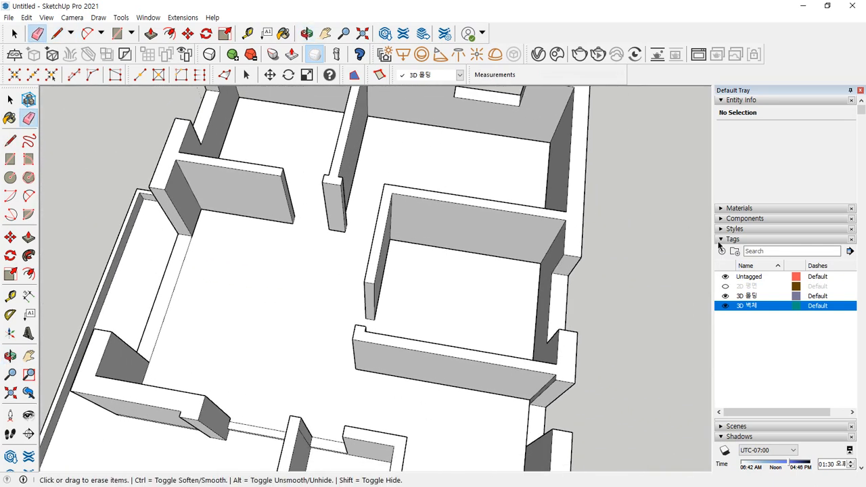
- Toggle the 3D 벽체 walls on and off while orbiting to inspect the floor outline
{"action": "left_click", "coordinate": [724, 306]}
{"action": "middle_click_drag", "start_coordinate": [473, 250], "coordinate": [583, 295]}
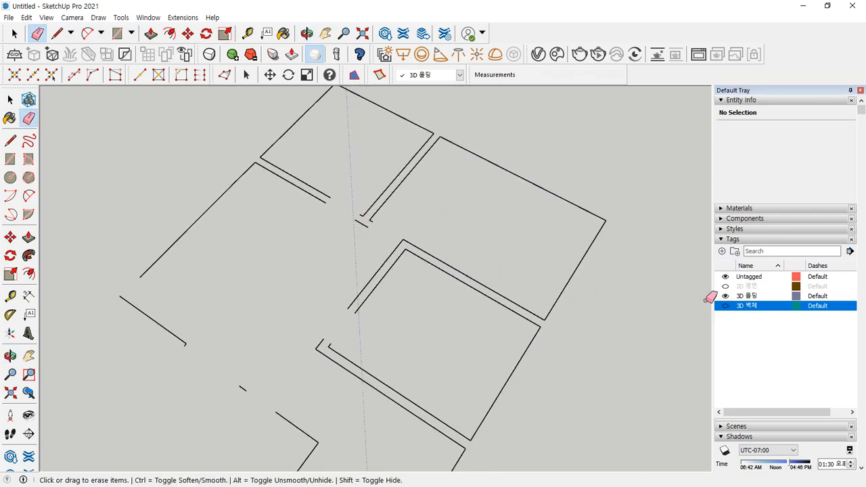
{"action": "left_click", "coordinate": [725, 306]}
{"action": "middle_click_drag", "start_coordinate": [290, 257], "coordinate": [668, 215]}
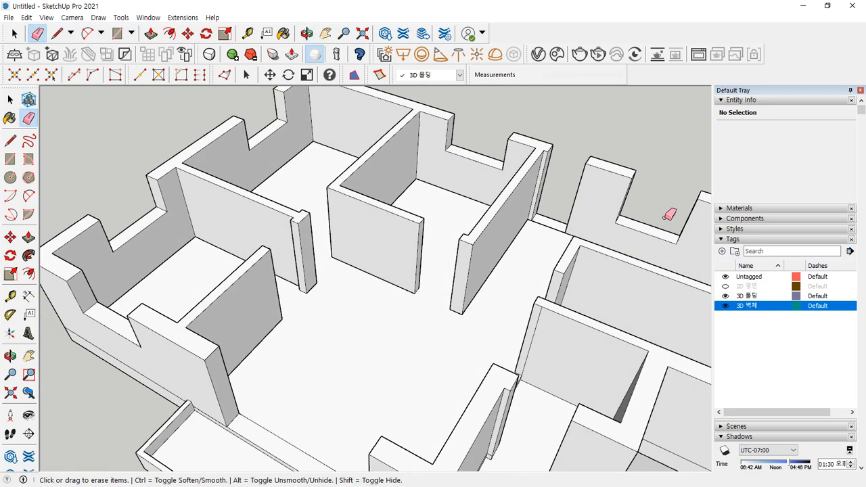
{"action": "left_click", "coordinate": [725, 306]}
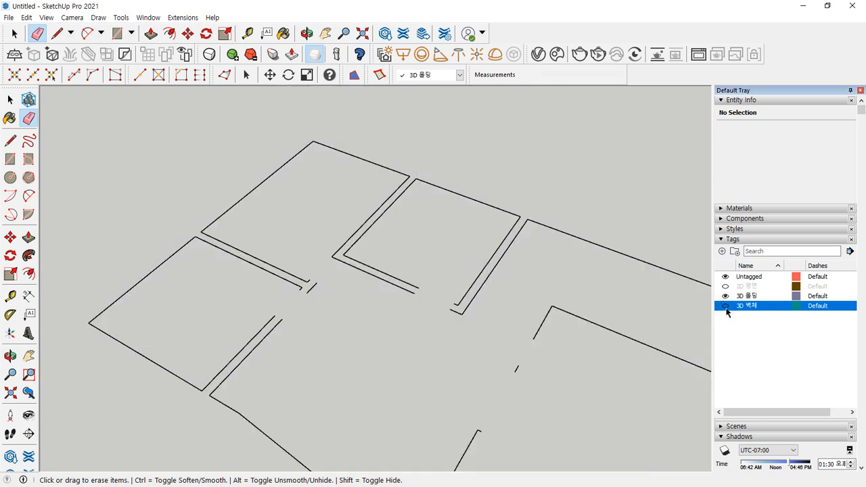
{"action": "left_click", "coordinate": [725, 306]}
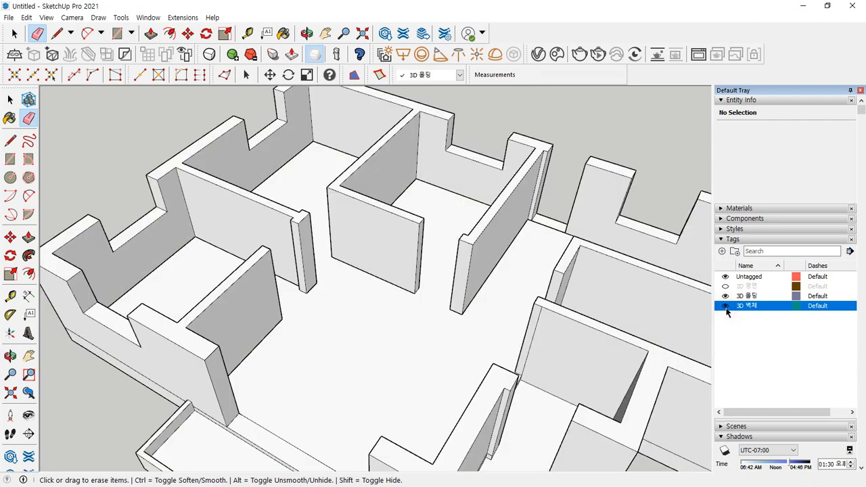
{"action": "left_click", "coordinate": [725, 306]}
{"action": "middle_click_drag", "start_coordinate": [534, 274], "coordinate": [418, 219], "text": "shift"}
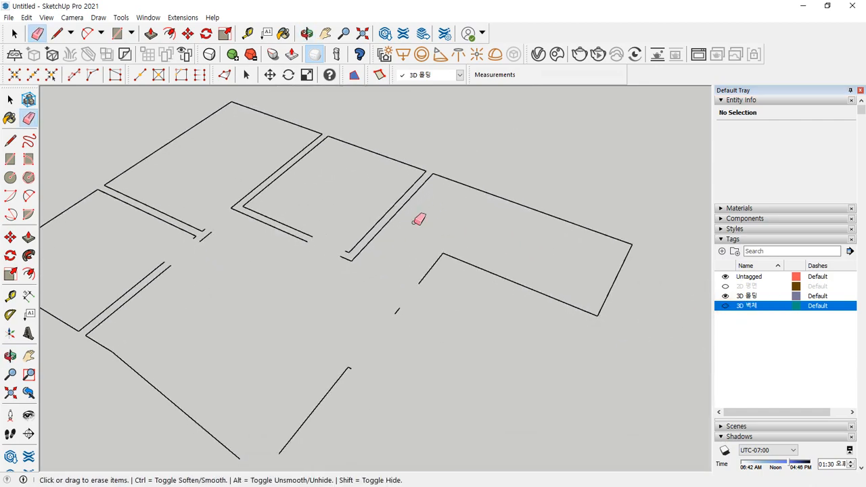
{"action": "left_click", "coordinate": [726, 307]}
{"action": "mouse_move", "coordinate": [220, 360]}
{"action": "middle_mouse_down"}
{"action": "mouse_move", "coordinate": [265, 304]}
{"action": "mouse_move", "coordinate": [534, 330]}
{"action": "mouse_move", "coordinate": [721, 332]}
{"action": "mouse_move", "coordinate": [493, 307]}
{"action": "mouse_move", "coordinate": [651, 306]}
{"action": "middle_mouse_up"}
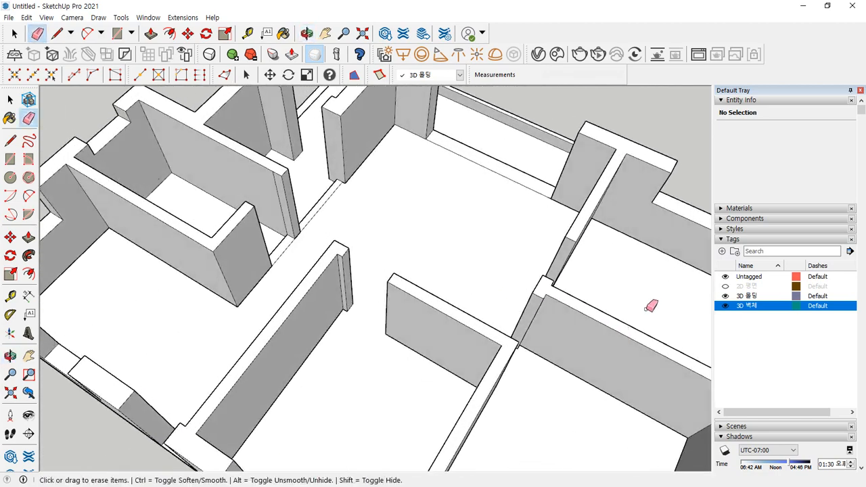
{"action": "left_click", "coordinate": [726, 307]}
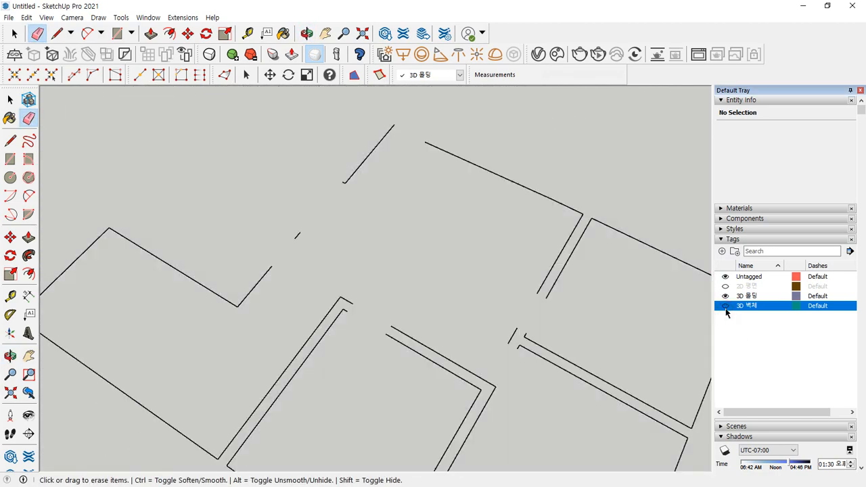
{"action": "left_click", "coordinate": [725, 308]}
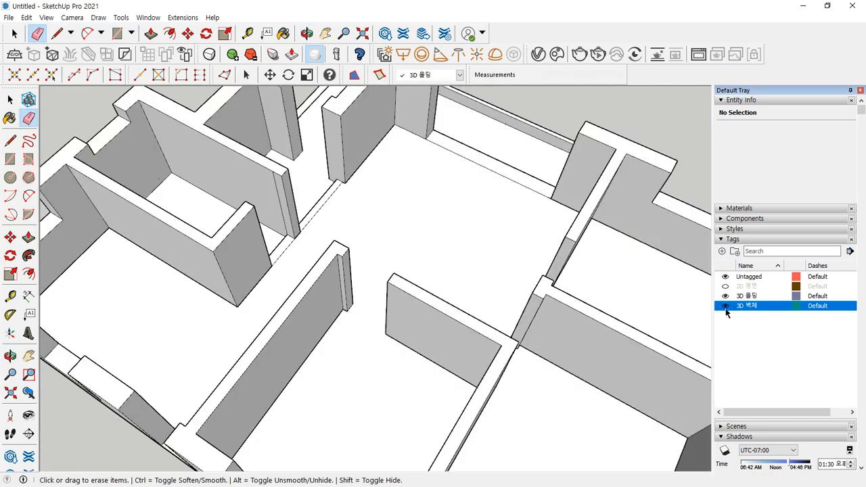
{"action": "left_click", "coordinate": [725, 308]}
{"action": "left_click", "coordinate": [726, 308]}
{"action": "scroll", "coordinate": [390, 120], "scroll_direction": "up", "scroll_amount": 1}
{"action": "scroll", "coordinate": [393, 116], "scroll_direction": "up", "scroll_amount": 3}
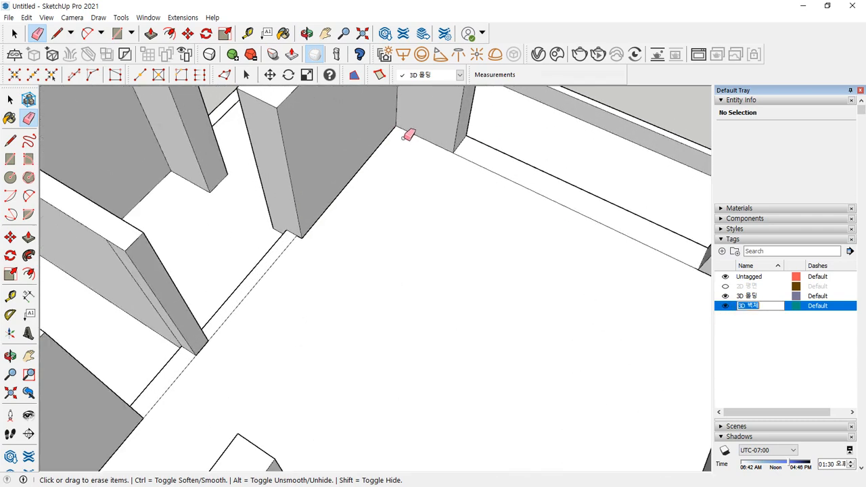
- Draw a floor edge between two wall corners and erase the stray edge along the wall base
{"action": "key", "text": "BackSpace"}
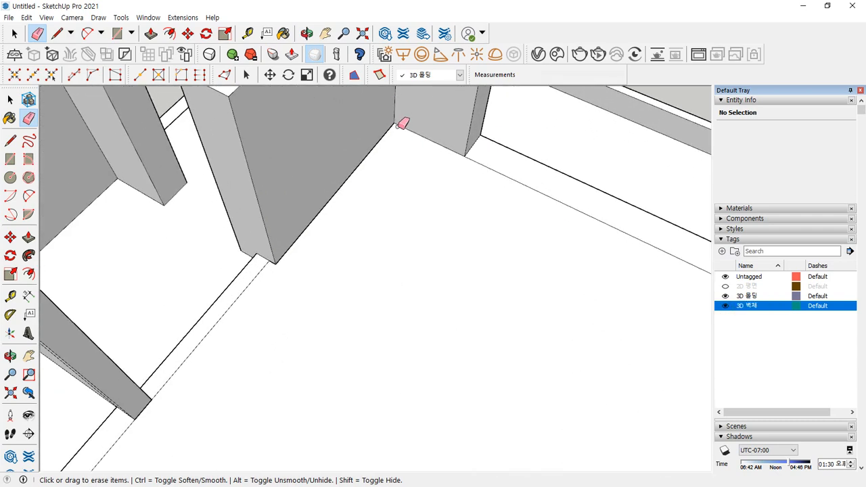
{"action": "key", "text": "l"}
{"action": "left_click", "coordinate": [394, 124]}
{"action": "left_click", "coordinate": [464, 156]}
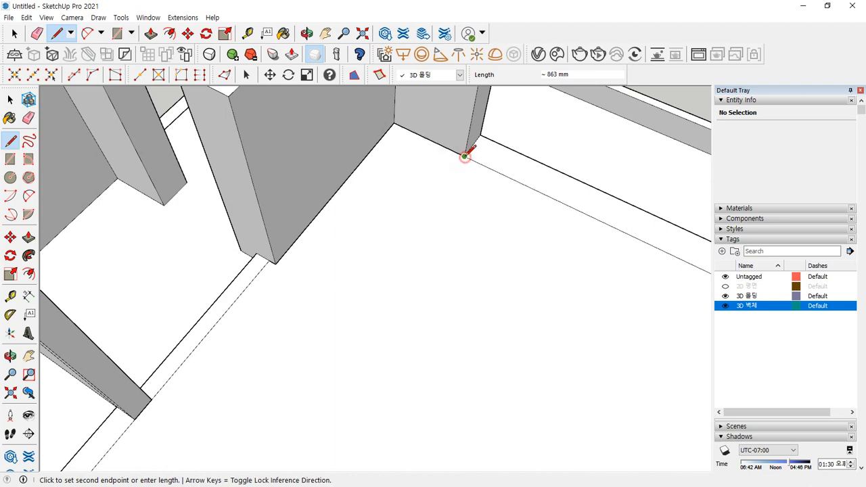
{"action": "middle_click_drag", "start_coordinate": [572, 232], "coordinate": [349, 152]}
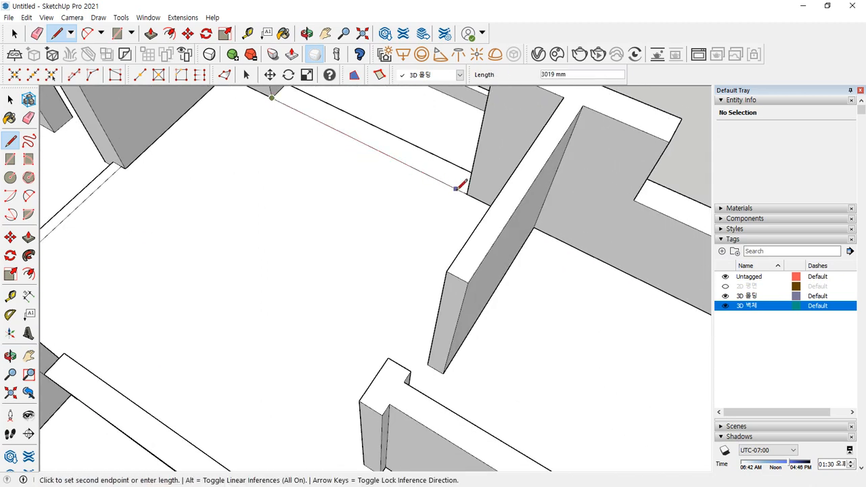
{"action": "key", "text": "space"}
{"action": "key", "text": "e"}
{"action": "left_click", "coordinate": [396, 154]}
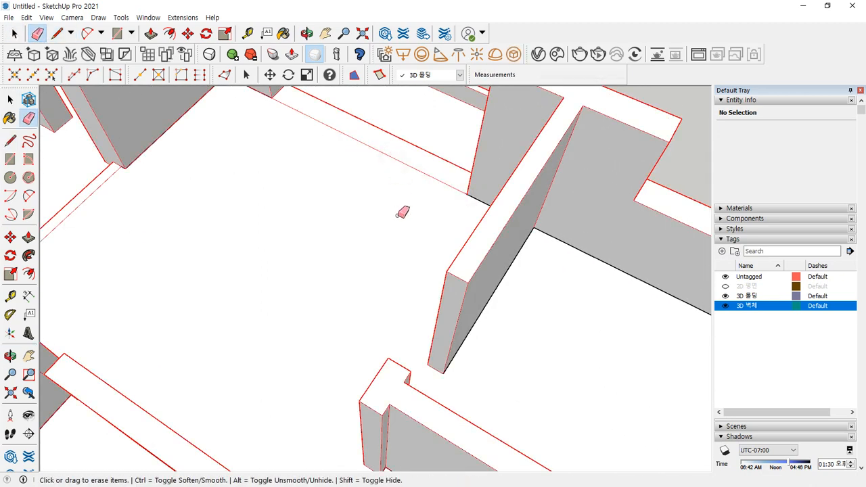
- With the walls hidden, erase the long stray floor edge, then show the walls again
{"action": "left_click", "coordinate": [724, 306]}
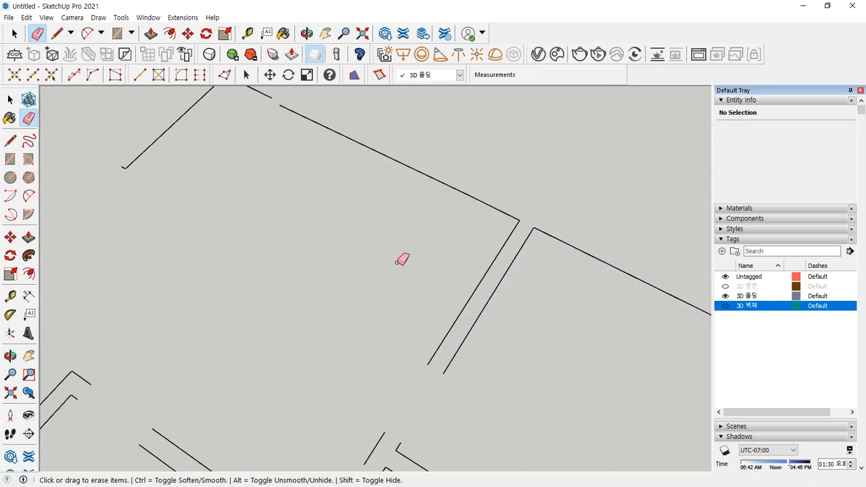
{"action": "mouse_move", "coordinate": [402, 257]}
{"action": "middle_mouse_down"}
{"action": "mouse_move", "coordinate": [332, 180]}
{"action": "mouse_move", "coordinate": [351, 237]}
{"action": "mouse_move", "coordinate": [445, 134]}
{"action": "middle_mouse_up"}
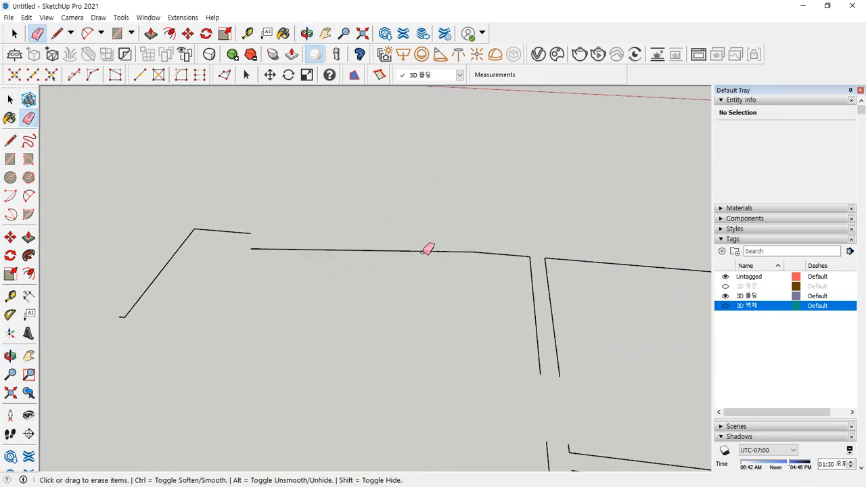
{"action": "scroll", "coordinate": [392, 246], "scroll_direction": "up", "scroll_amount": 1}
{"action": "key", "text": "l"}
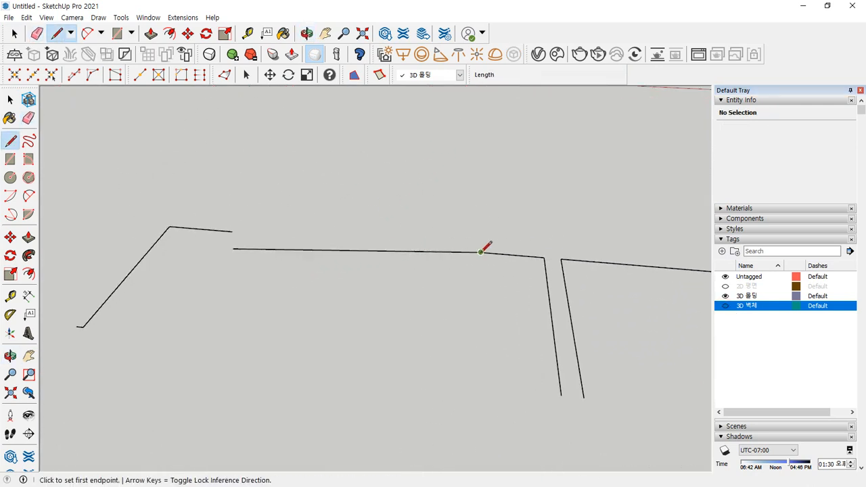
{"action": "key", "text": "e"}
{"action": "left_click", "coordinate": [372, 250]}
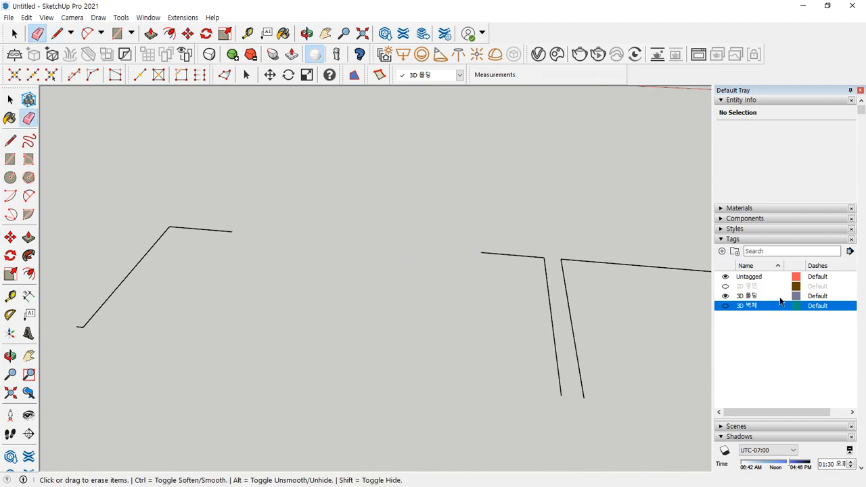
{"action": "left_click", "coordinate": [725, 306]}
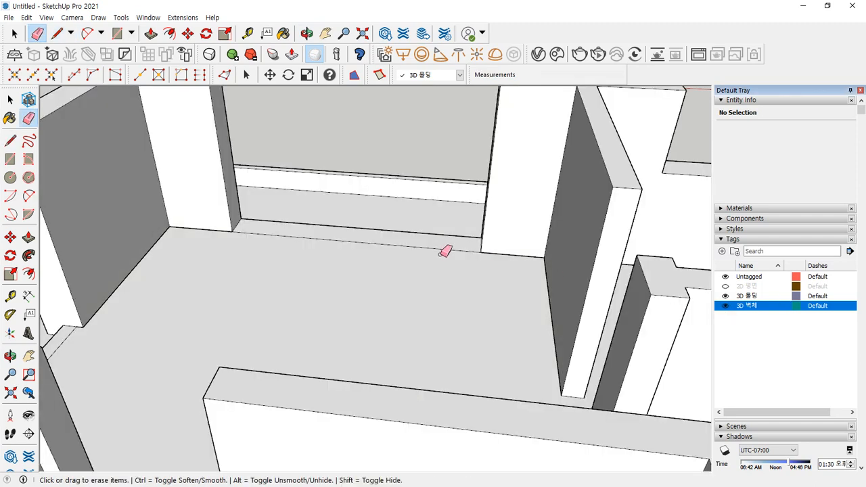
- Check the walls group and inspect the floor outline with the walls hidden
{"action": "key", "text": "space"}
{"action": "left_click", "coordinate": [406, 248]}
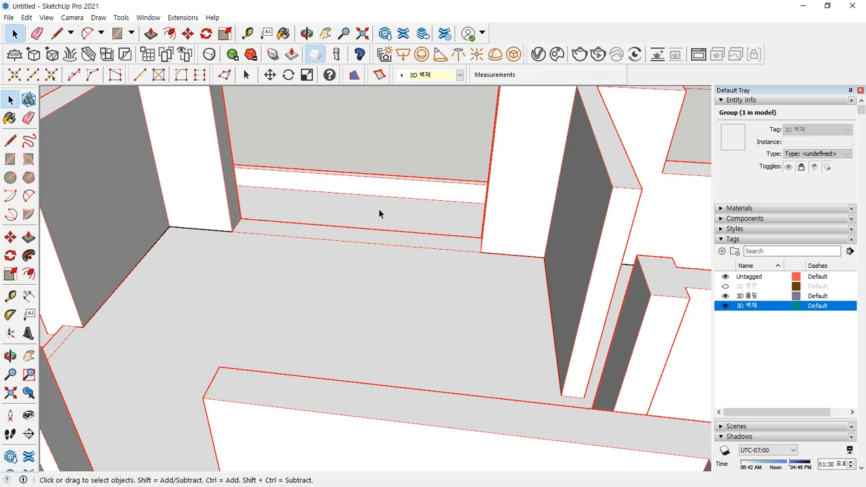
{"action": "left_click", "coordinate": [388, 154]}
{"action": "scroll", "coordinate": [410, 282], "scroll_direction": "down", "scroll_amount": 2}
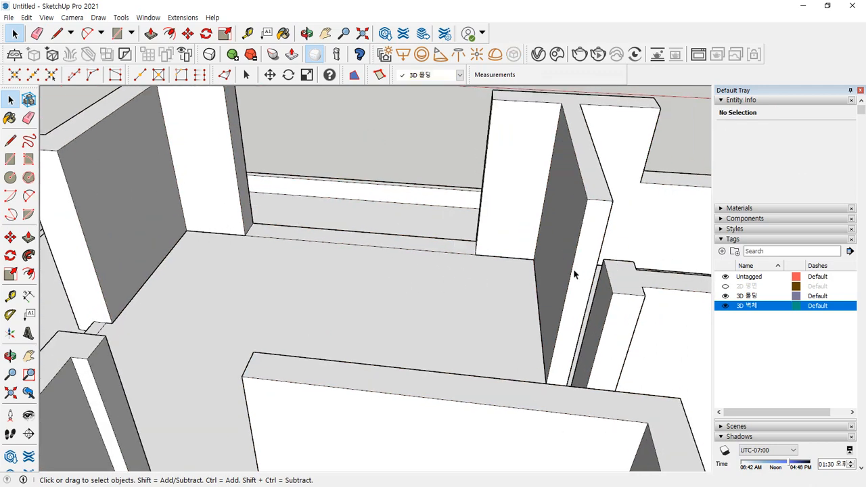
{"action": "left_click", "coordinate": [724, 306]}
{"action": "scroll", "coordinate": [318, 227], "scroll_direction": "down", "scroll_amount": 2}
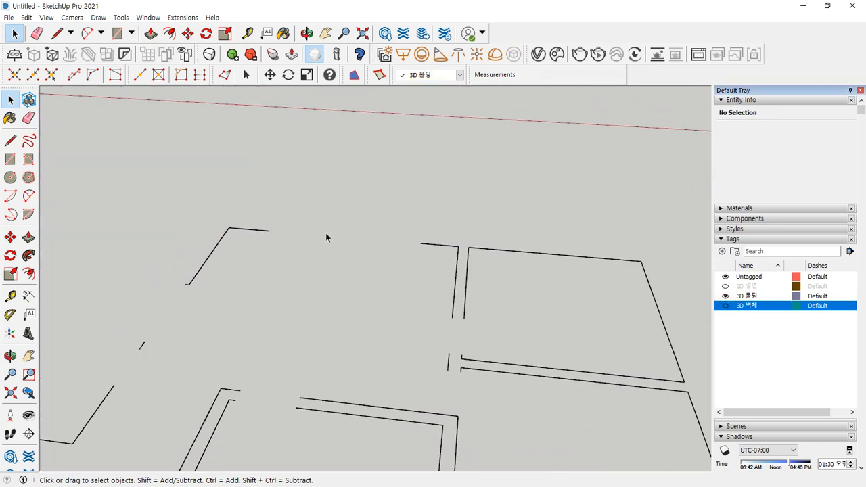
{"action": "middle_click_drag", "start_coordinate": [325, 233], "coordinate": [503, 278]}
{"action": "left_click", "coordinate": [724, 307]}
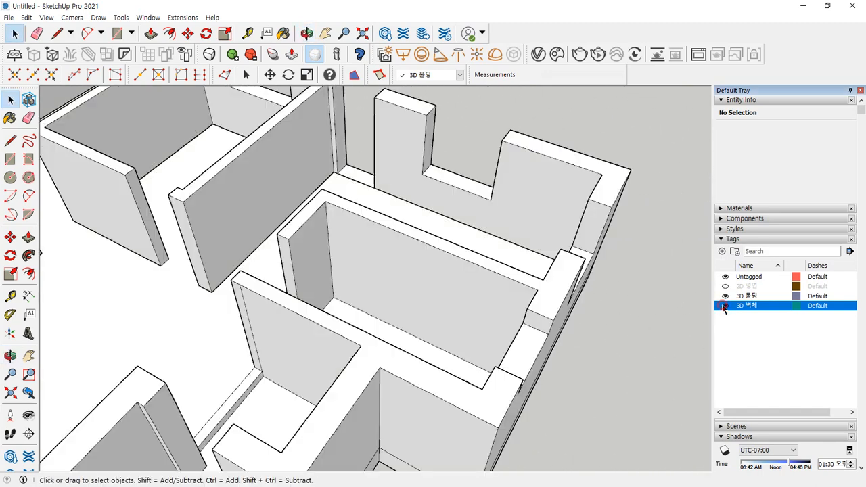
{"action": "scroll", "coordinate": [334, 174], "scroll_direction": "up", "scroll_amount": 5}
- Draw another floor edge between wall corners, then hide the walls to view the floor lines
{"action": "key", "text": "l"}
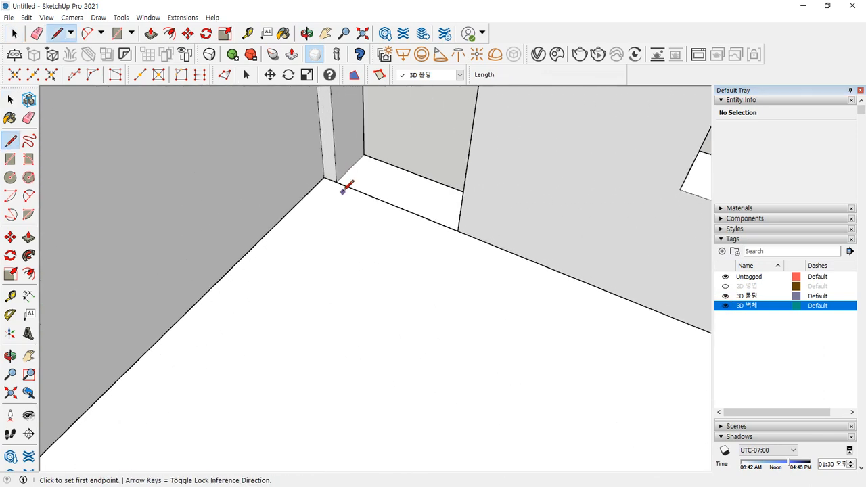
{"action": "left_click", "coordinate": [336, 181]}
{"action": "left_click", "coordinate": [458, 228]}
{"action": "key", "text": "e"}
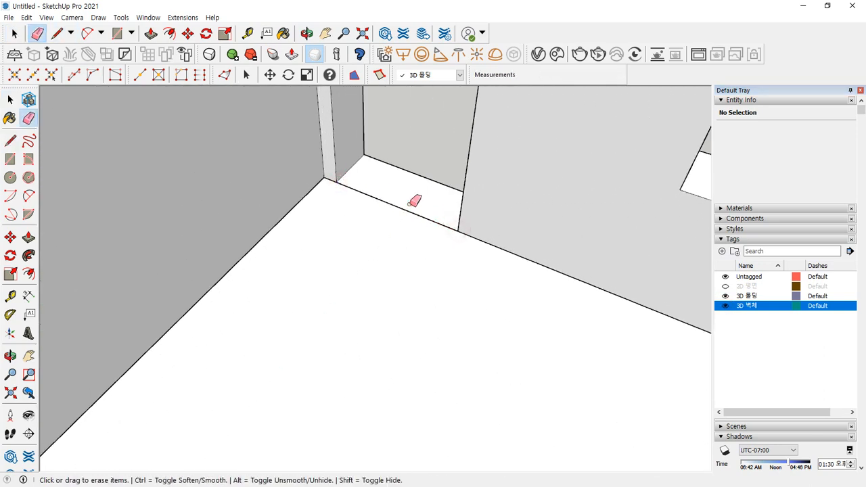
{"action": "left_click", "coordinate": [725, 305]}
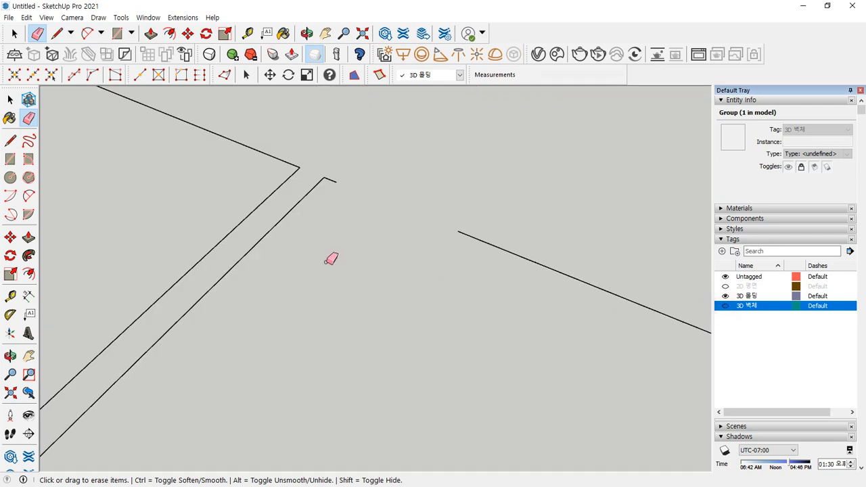
- Draw a 900 mm line from the outline's open end across to the opposite edge
{"action": "scroll", "coordinate": [331, 257], "scroll_direction": "down", "scroll_amount": 3}
{"action": "middle_click_drag", "start_coordinate": [323, 246], "coordinate": [249, 240]}
{"action": "scroll", "coordinate": [240, 202], "scroll_direction": "up", "scroll_amount": 5}
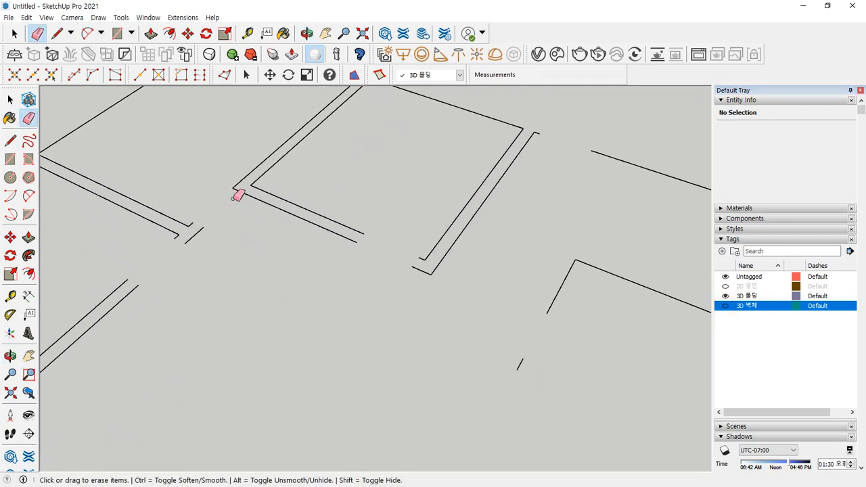
{"action": "key", "text": "l"}
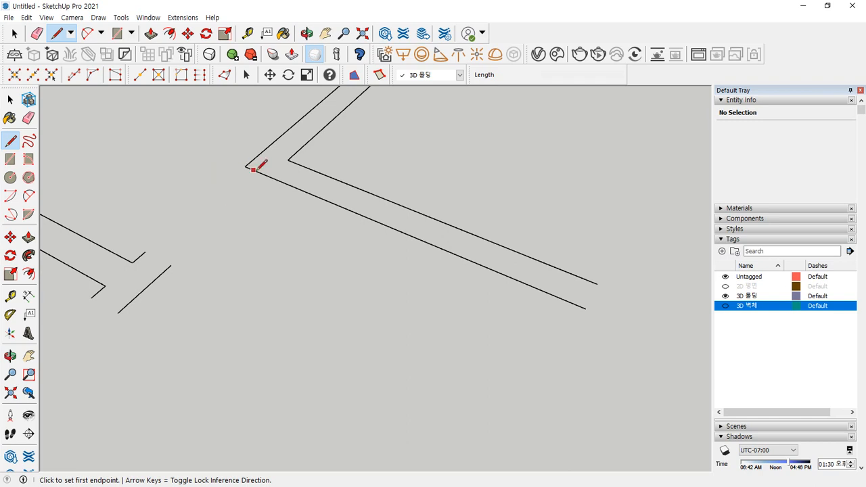
{"action": "left_click", "coordinate": [171, 265]}
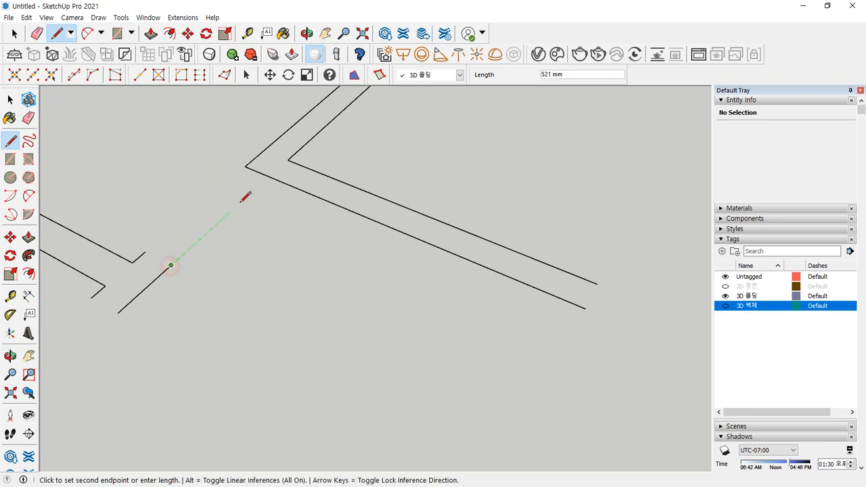
{"action": "left_click", "coordinate": [269, 176]}
- Orbit and pan around the floor outline to check the corner and reach its end
{"action": "key", "text": "e"}
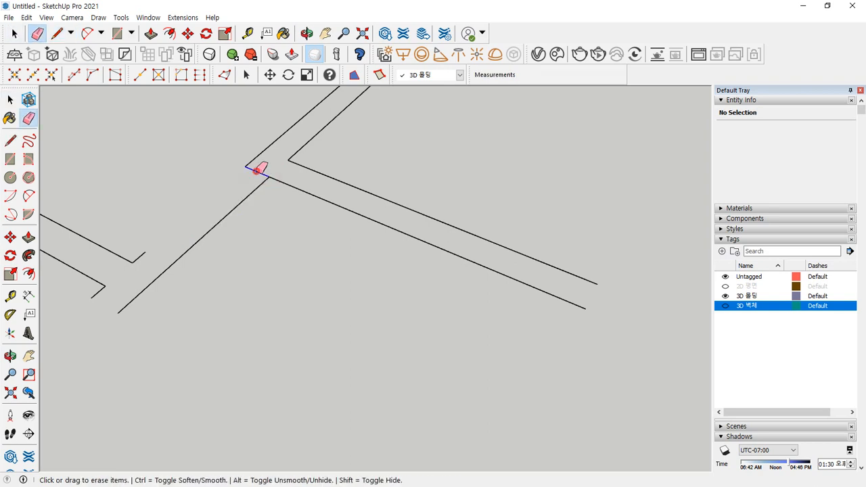
{"action": "scroll", "coordinate": [273, 280], "scroll_direction": "down", "scroll_amount": 3}
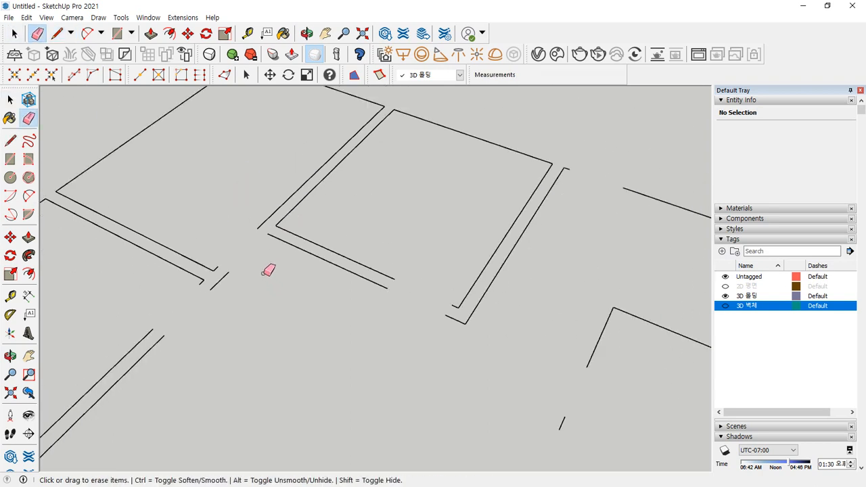
{"action": "mouse_move", "coordinate": [299, 275]}
{"action": "middle_mouse_down"}
{"action": "mouse_move", "coordinate": [280, 286]}
{"action": "mouse_move", "coordinate": [289, 265]}
{"action": "middle_mouse_up"}
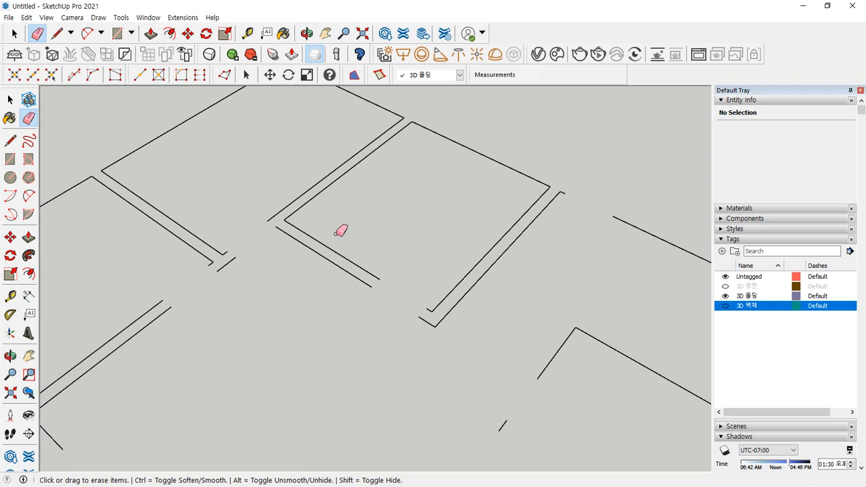
{"action": "scroll", "coordinate": [280, 225], "scroll_direction": "up", "scroll_amount": 2}
{"action": "scroll", "coordinate": [290, 224], "scroll_direction": "down", "scroll_amount": 2}
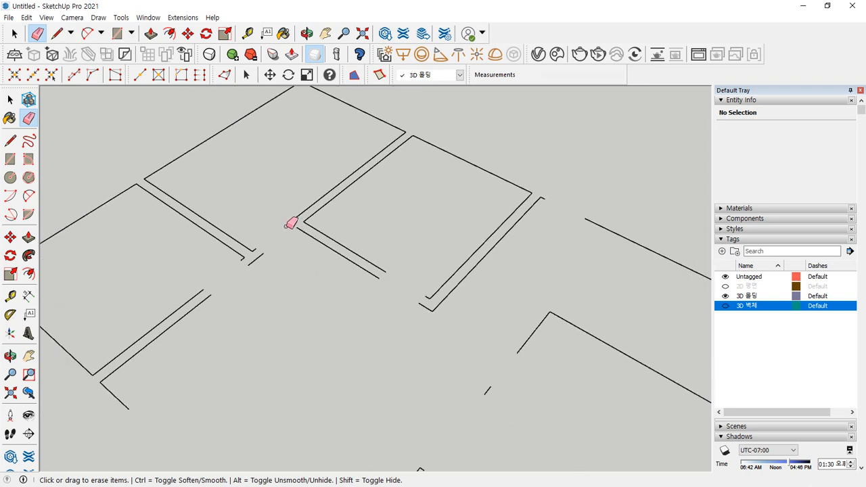
{"action": "middle_click_drag", "start_coordinate": [290, 223], "coordinate": [336, 213]}
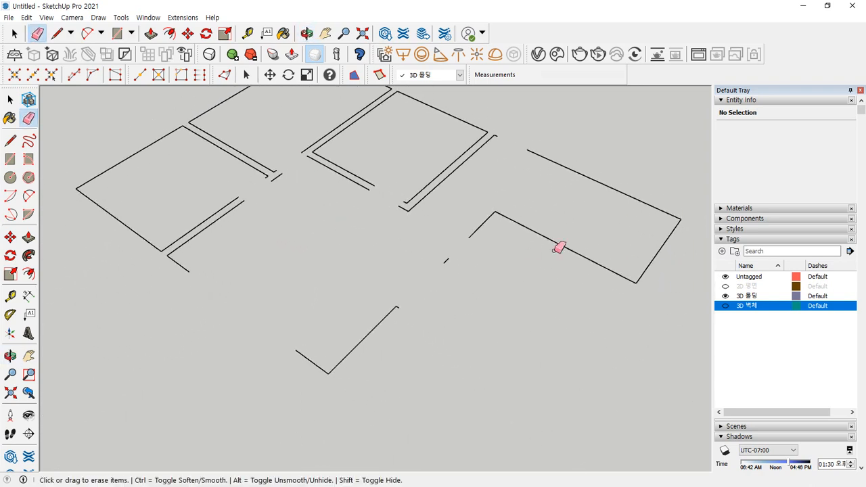
{"action": "scroll", "coordinate": [367, 212], "scroll_direction": "down", "scroll_amount": 3}
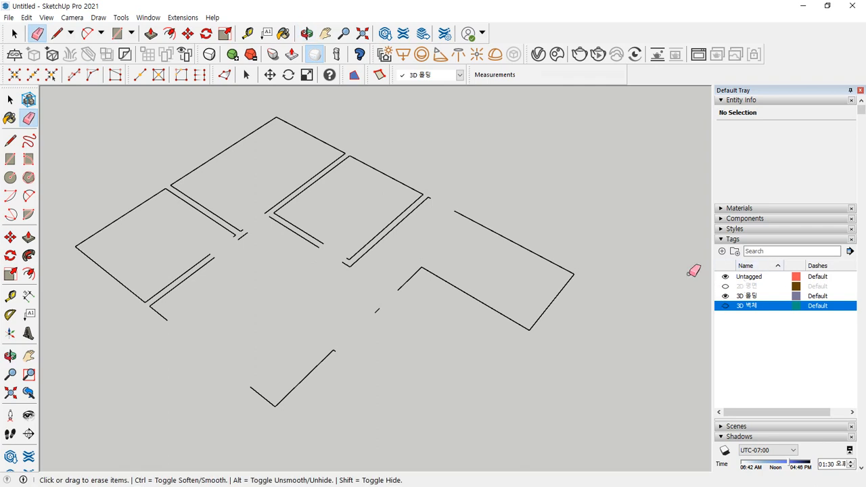
{"action": "key", "text": "space"}
{"action": "scroll", "coordinate": [213, 256], "scroll_direction": "up", "scroll_amount": 3}
{"action": "middle_click_drag", "start_coordinate": [223, 242], "coordinate": [240, 251]}
{"action": "scroll", "coordinate": [240, 252], "scroll_direction": "up", "scroll_amount": 3}
{"action": "middle_click_drag", "start_coordinate": [227, 324], "coordinate": [308, 273]}
- Draw a 10 × 100 mm rectangle upright on the green plane at the outline's end
{"action": "key", "text": "r"}
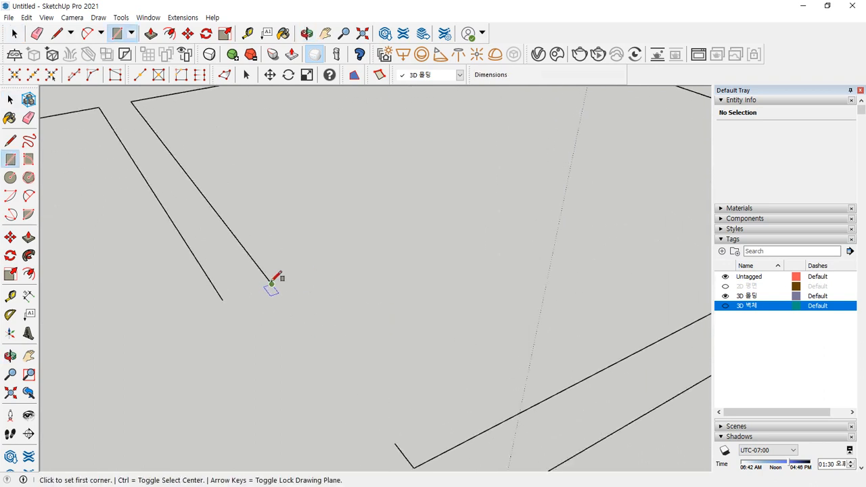
{"action": "left_click", "coordinate": [271, 283]}
{"action": "key", "text": "Right"}
{"action": "key", "text": "Left"}
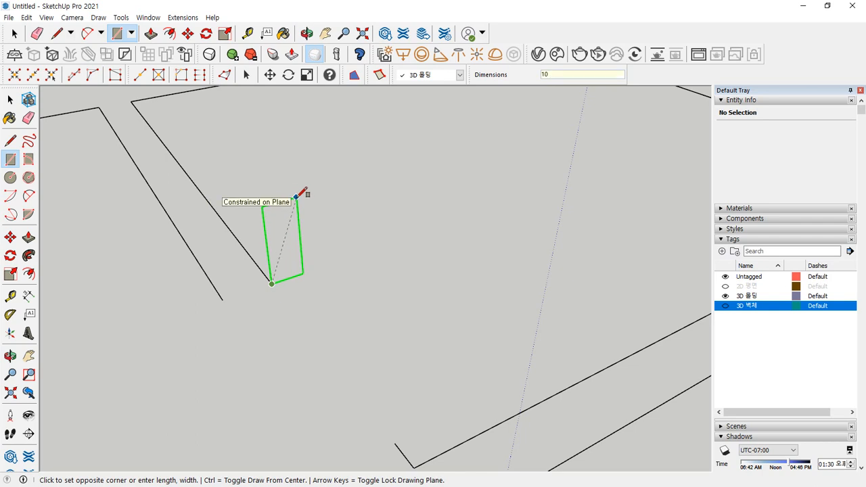
{"action": "key", "text": "Return"}
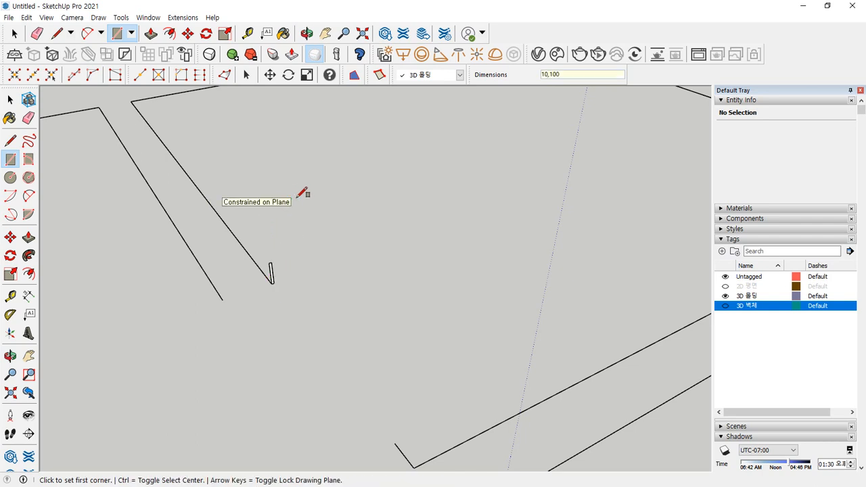
{"action": "scroll", "coordinate": [284, 291], "scroll_direction": "up", "scroll_amount": 3}
{"action": "key", "text": "space"}
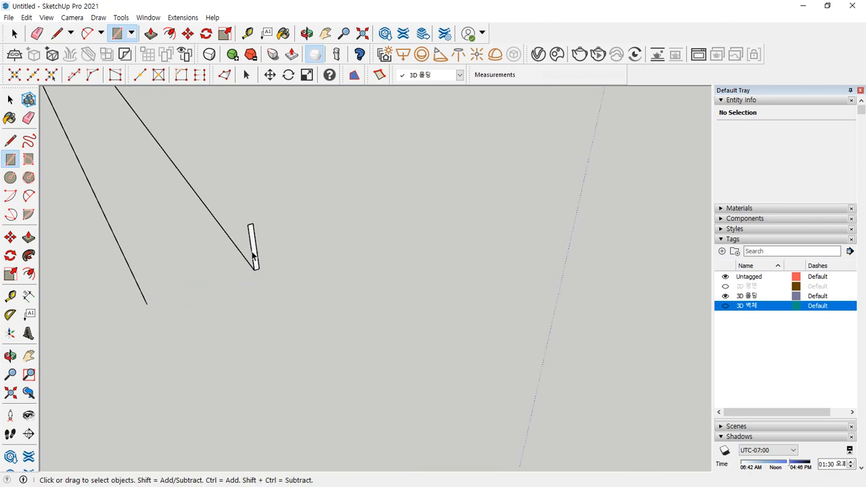
{"action": "scroll", "coordinate": [237, 257], "scroll_direction": "up", "scroll_amount": 5}
- Copy the upright profile strip onto two wall-line endpoints
{"action": "key", "text": "m"}
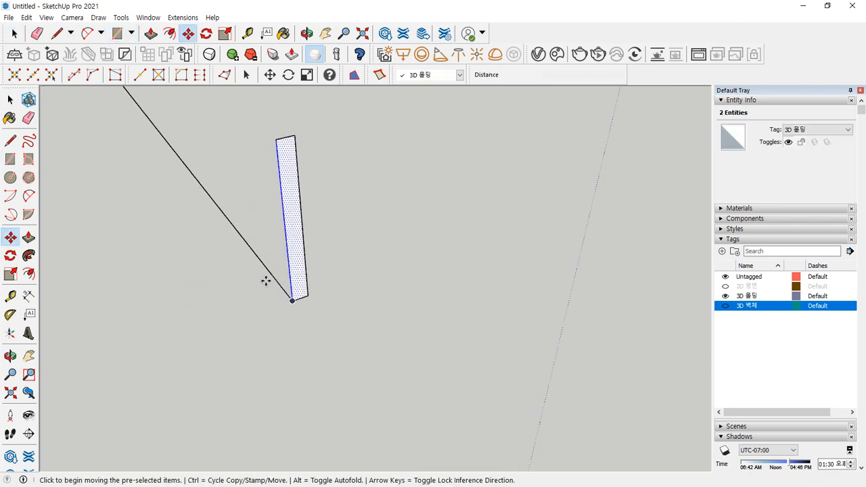
{"action": "left_click", "coordinate": [307, 293]}
{"action": "key", "text": "ctrl"}
{"action": "scroll", "coordinate": [180, 305], "scroll_direction": "down", "scroll_amount": 4}
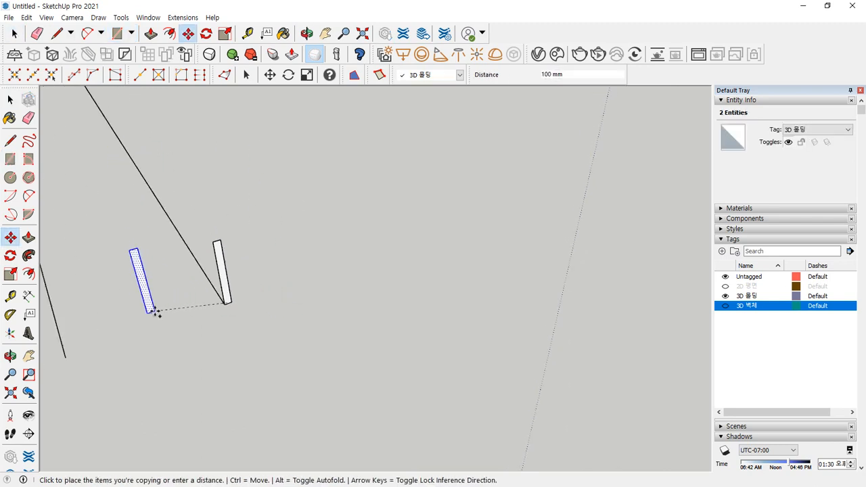
{"action": "middle_click_drag", "start_coordinate": [155, 311], "coordinate": [256, 268], "text": "shift"}
{"action": "left_click", "coordinate": [180, 308]}
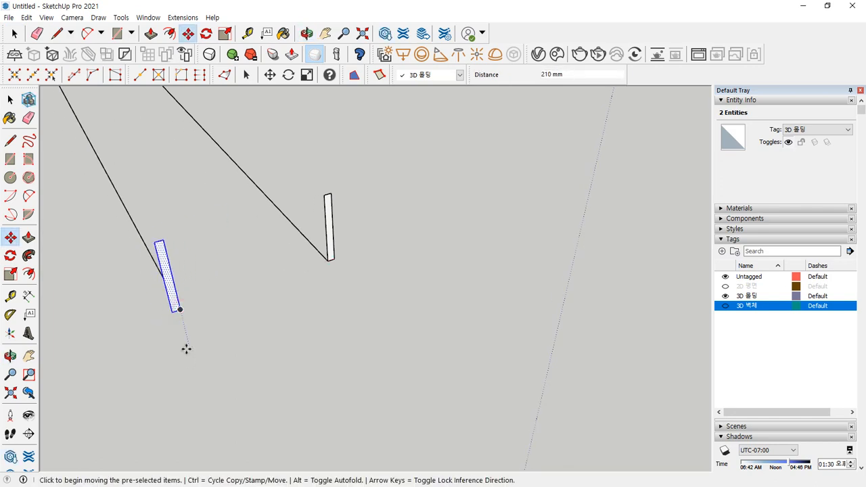
{"action": "left_click", "coordinate": [182, 308]}
{"action": "scroll", "coordinate": [201, 358], "scroll_direction": "down", "scroll_amount": 3}
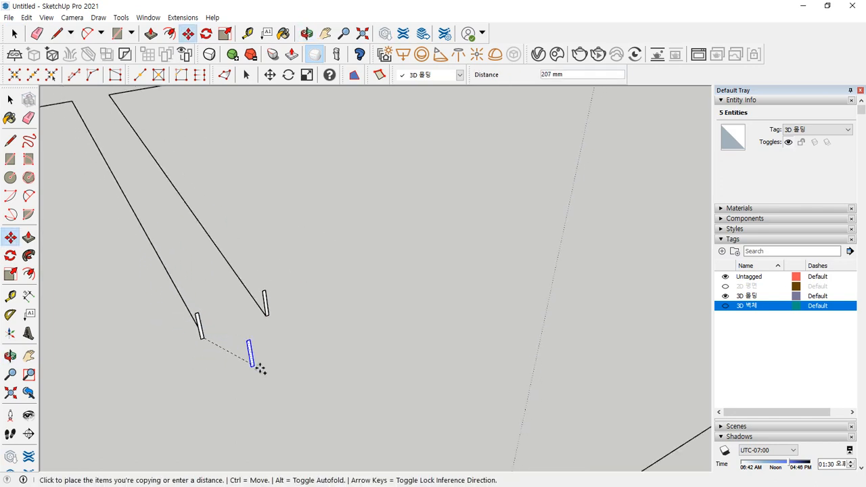
{"action": "middle_click_drag", "start_coordinate": [259, 367], "coordinate": [187, 269]}
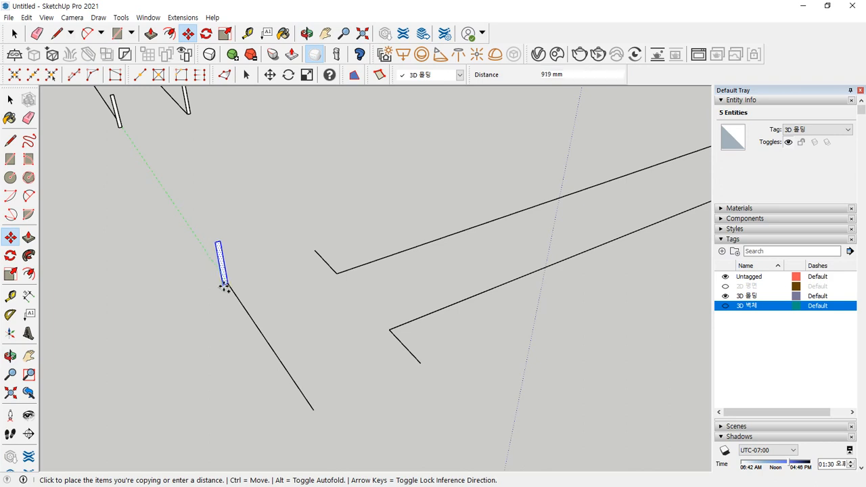
{"action": "scroll", "coordinate": [221, 277], "scroll_direction": "up", "scroll_amount": 5}
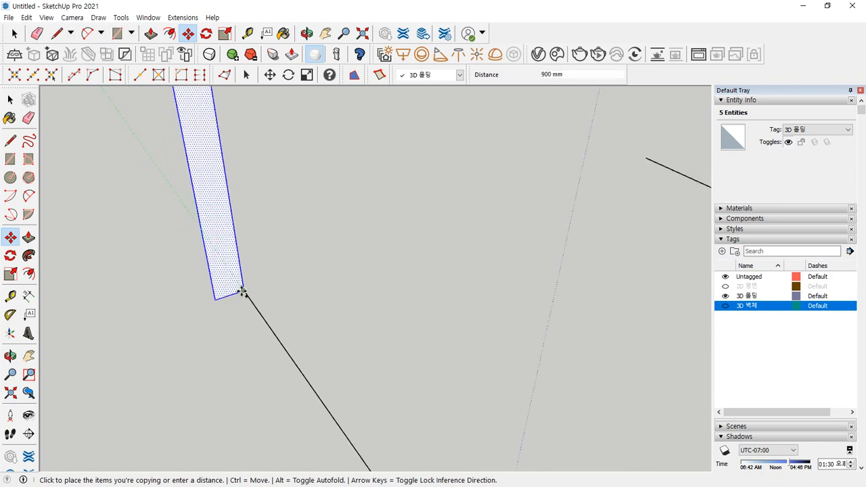
{"action": "left_click", "coordinate": [241, 293]}
- Copy the strip to two more line corners and start a rectangle at the next line end
{"action": "left_click", "coordinate": [213, 300]}
{"action": "scroll", "coordinate": [436, 233], "scroll_direction": "down", "scroll_amount": 4}
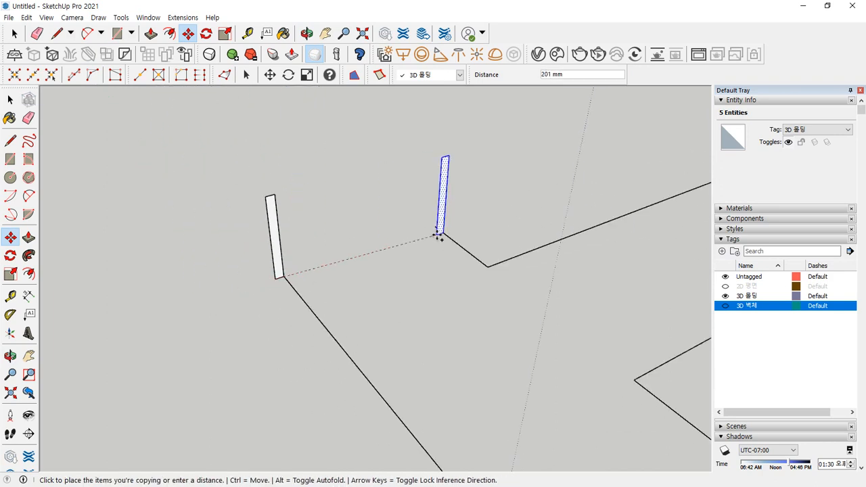
{"action": "left_click", "coordinate": [435, 228]}
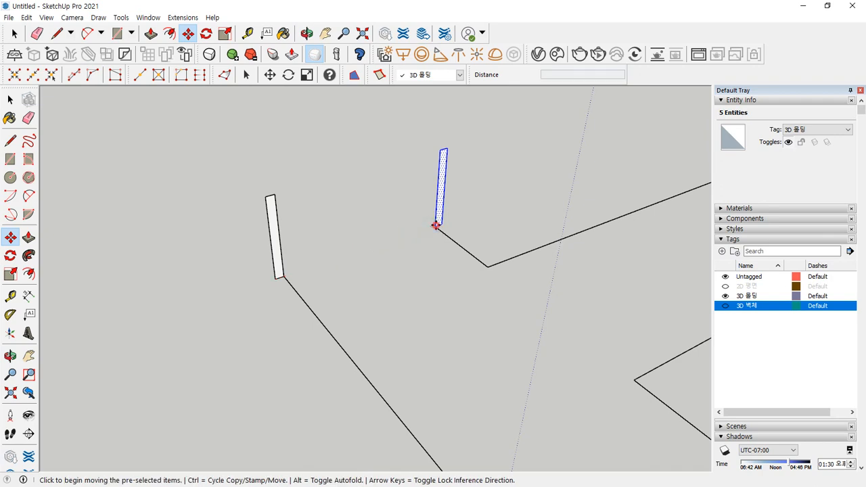
{"action": "left_click", "coordinate": [436, 226]}
{"action": "key", "text": "ctrl"}
{"action": "scroll", "coordinate": [485, 296], "scroll_direction": "down", "scroll_amount": 3}
{"action": "middle_click_drag", "start_coordinate": [519, 334], "coordinate": [399, 296], "text": "shift"}
{"action": "scroll", "coordinate": [418, 311], "scroll_direction": "up", "scroll_amount": 3}
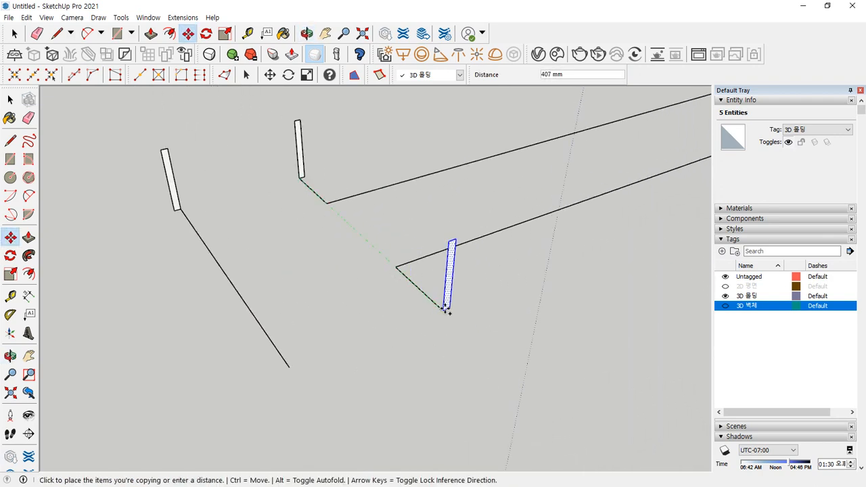
{"action": "left_click", "coordinate": [440, 307]}
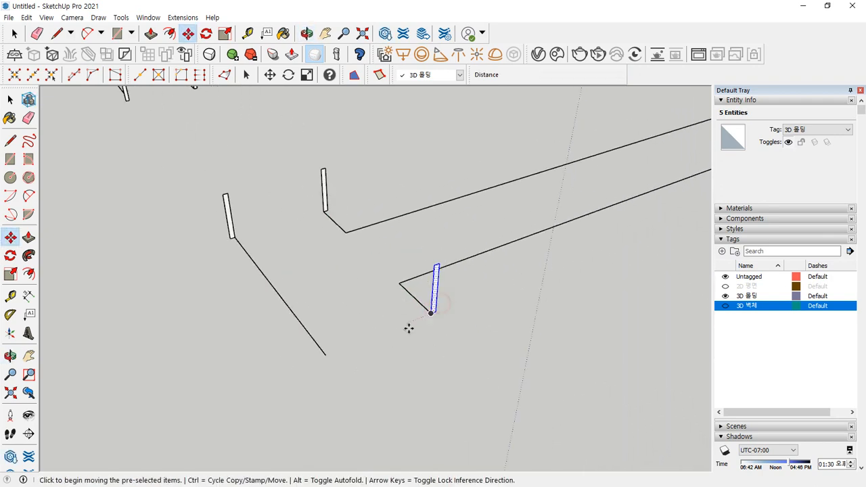
{"action": "scroll", "coordinate": [330, 327], "scroll_direction": "down", "scroll_amount": 5}
{"action": "scroll", "coordinate": [321, 223], "scroll_direction": "up", "scroll_amount": 1}
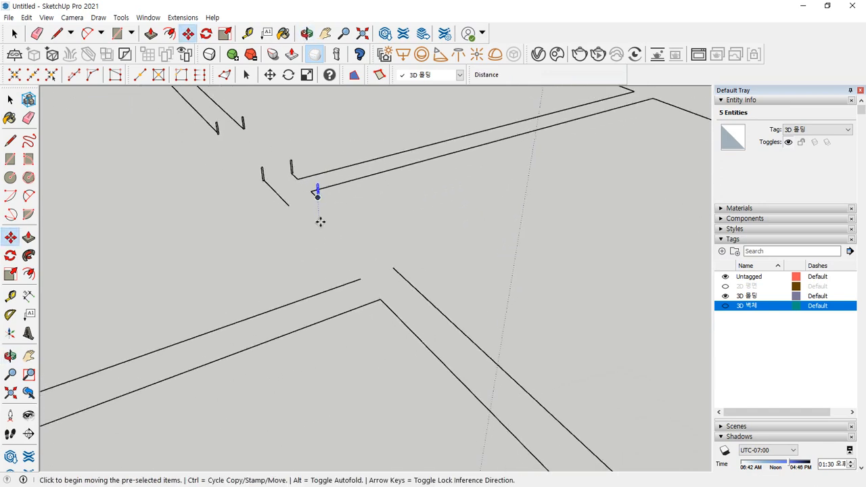
{"action": "scroll", "coordinate": [383, 259], "scroll_direction": "down", "scroll_amount": 2}
{"action": "scroll", "coordinate": [223, 288], "scroll_direction": "down", "scroll_amount": 2}
{"action": "middle_click_drag", "start_coordinate": [142, 349], "coordinate": [304, 258]}
{"action": "middle_click_drag", "start_coordinate": [299, 311], "coordinate": [344, 322]}
{"action": "scroll", "coordinate": [314, 326], "scroll_direction": "up", "scroll_amount": 1}
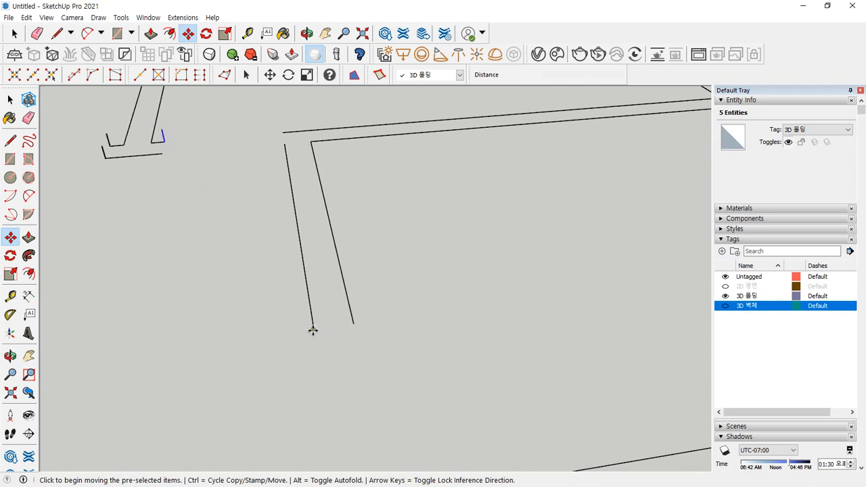
{"action": "key", "text": "r"}
{"action": "left_click", "coordinate": [311, 326]}
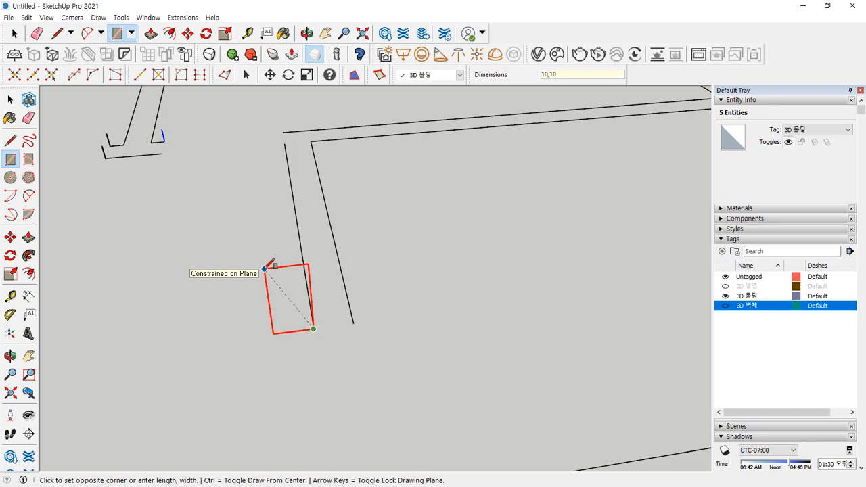
- Finish a 10 by 10 mm rectangle and copy the strip to another line end
{"action": "type", "text": "10,10"}
{"action": "key", "text": "Return"}
{"action": "scroll", "coordinate": [367, 355], "scroll_direction": "up", "scroll_amount": 4}
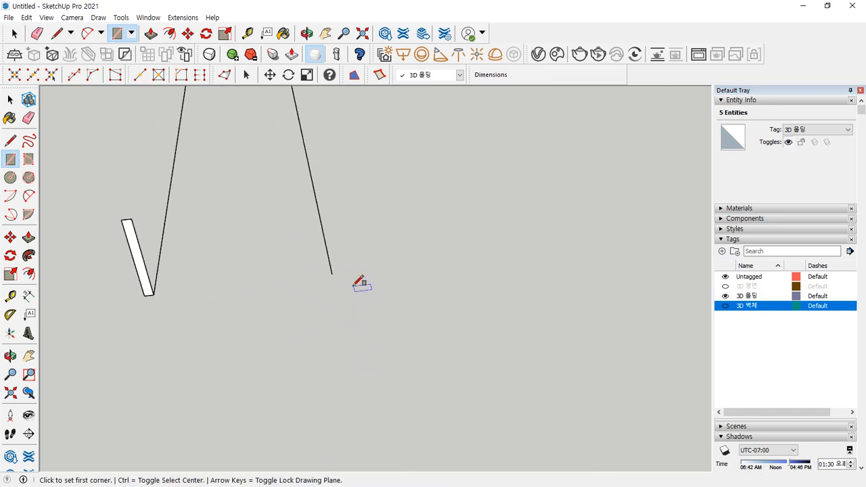
{"action": "key", "text": "space"}
{"action": "key", "text": "m"}
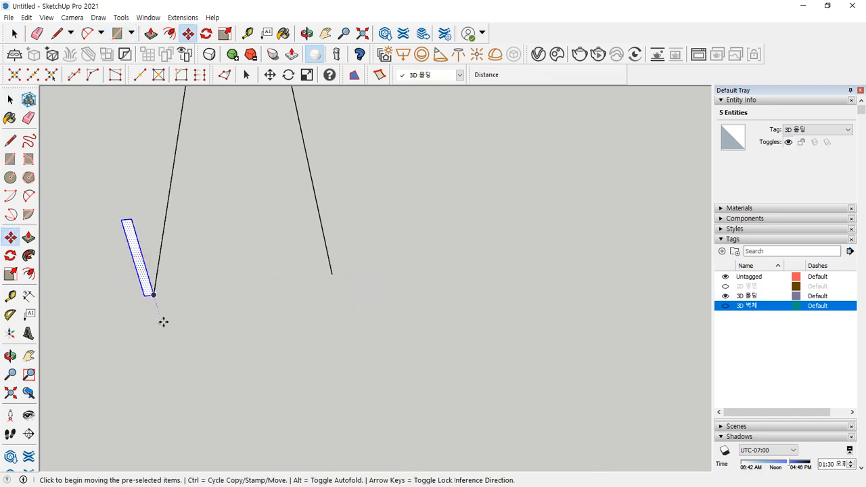
{"action": "left_click", "coordinate": [154, 293]}
{"action": "key", "text": "ctrl"}
{"action": "key", "text": "Escape"}
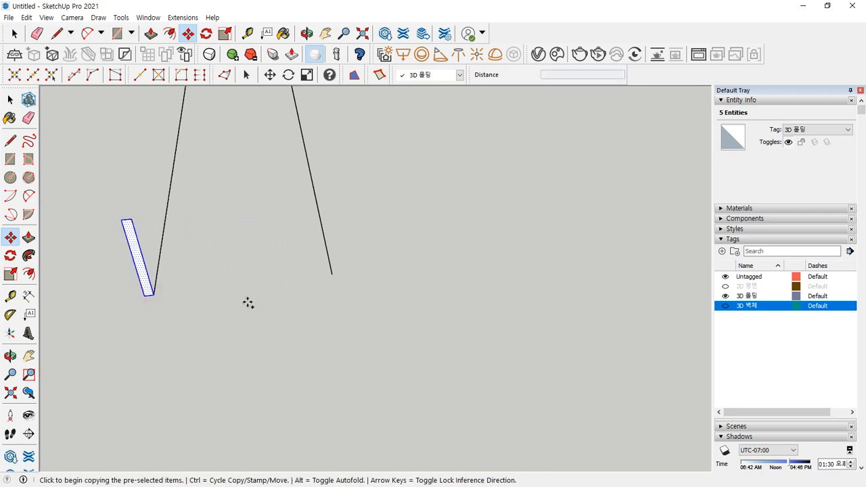
{"action": "left_click", "coordinate": [144, 292]}
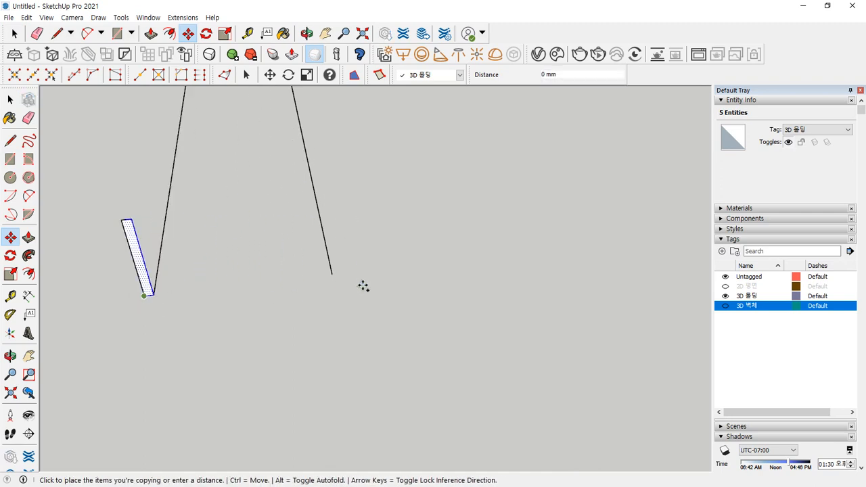
{"action": "left_click", "coordinate": [332, 276]}
- Copy the profile strip onto the next wall-line endpoint
{"action": "scroll", "coordinate": [276, 311], "scroll_direction": "up", "scroll_amount": 5}
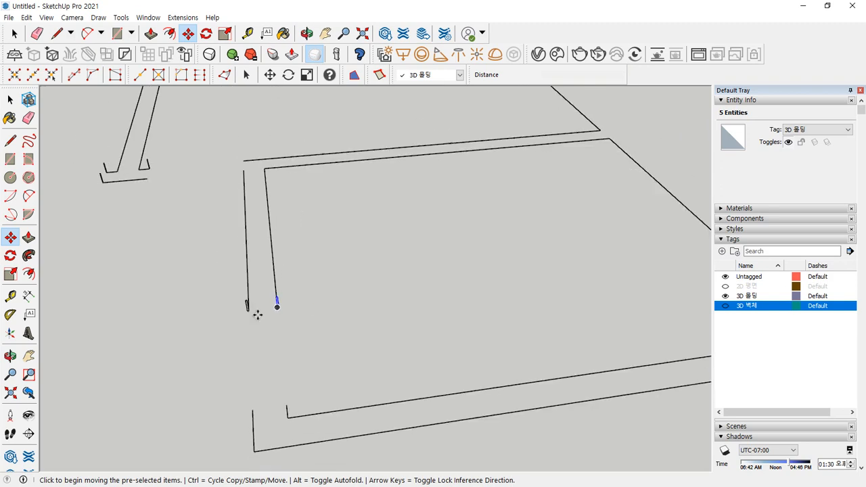
{"action": "middle_click_drag", "start_coordinate": [222, 338], "coordinate": [239, 342]}
{"action": "scroll", "coordinate": [305, 368], "scroll_direction": "down", "scroll_amount": 2}
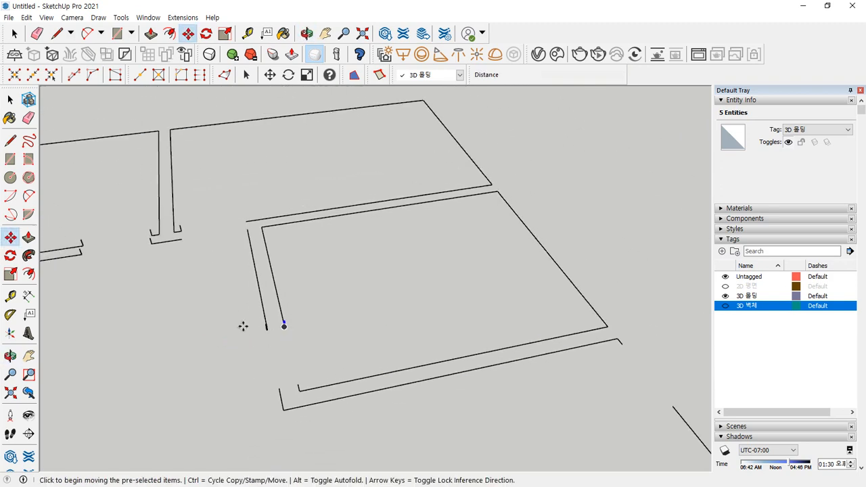
{"action": "scroll", "coordinate": [249, 326], "scroll_direction": "up", "scroll_amount": 6}
{"action": "scroll", "coordinate": [301, 351], "scroll_direction": "up", "scroll_amount": 2}
{"action": "key", "text": "space"}
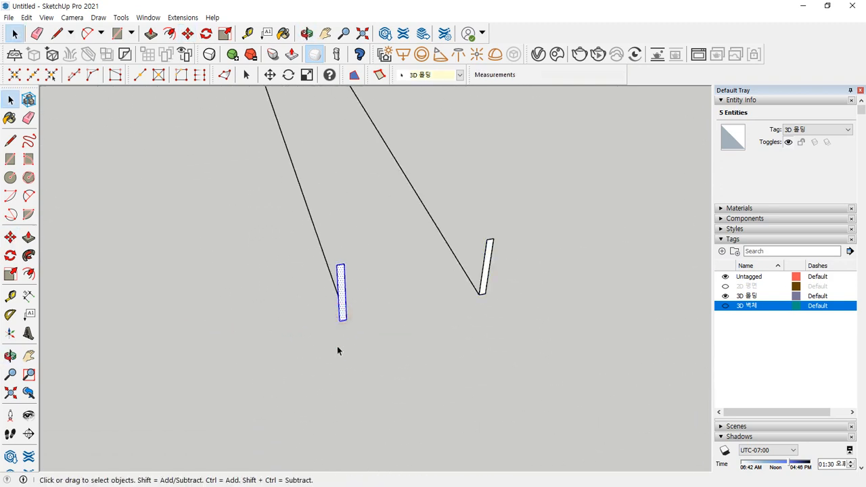
{"action": "key", "text": "m"}
{"action": "left_click", "coordinate": [347, 320]}
{"action": "key", "text": "ctrl"}
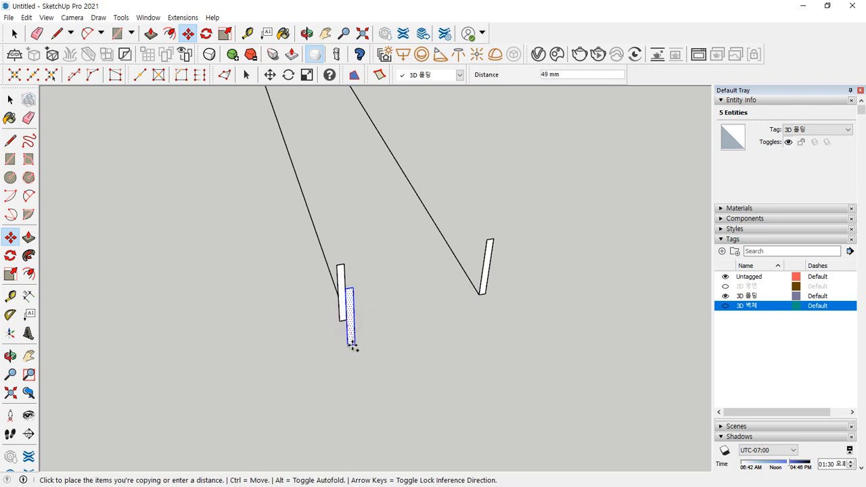
{"action": "scroll", "coordinate": [356, 357], "scroll_direction": "down", "scroll_amount": 3}
{"action": "middle_click_drag", "start_coordinate": [384, 414], "coordinate": [297, 217], "text": "shift"}
{"action": "scroll", "coordinate": [321, 309], "scroll_direction": "up", "scroll_amount": 3}
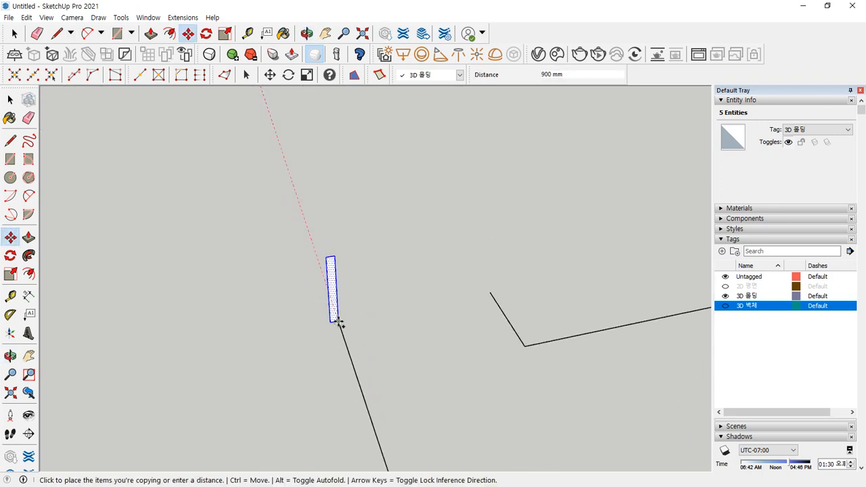
{"action": "left_click", "coordinate": [338, 322]}
- Place one more strip copy at a wall line end further left, then view the plan from above
{"action": "scroll", "coordinate": [273, 373], "scroll_direction": "down", "scroll_amount": 3}
{"action": "scroll", "coordinate": [263, 371], "scroll_direction": "up", "scroll_amount": 3}
{"action": "middle_click_drag", "start_coordinate": [263, 371], "coordinate": [300, 384]}
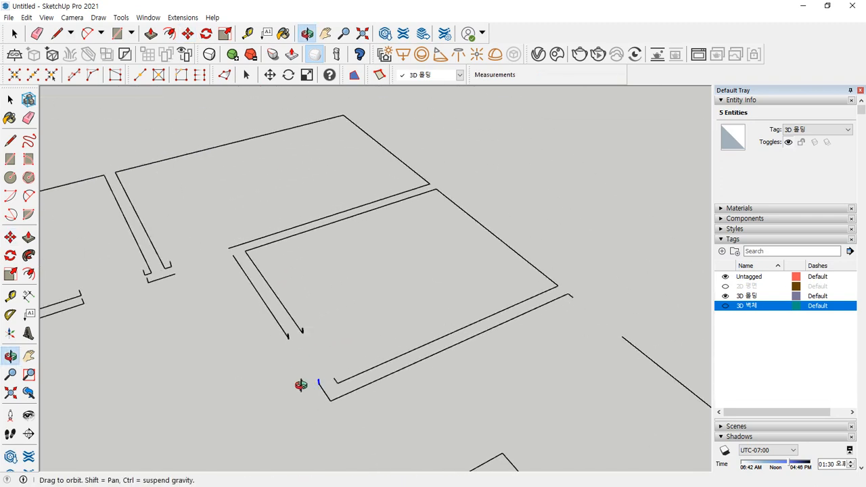
{"action": "scroll", "coordinate": [318, 379], "scroll_direction": "up", "scroll_amount": 5}
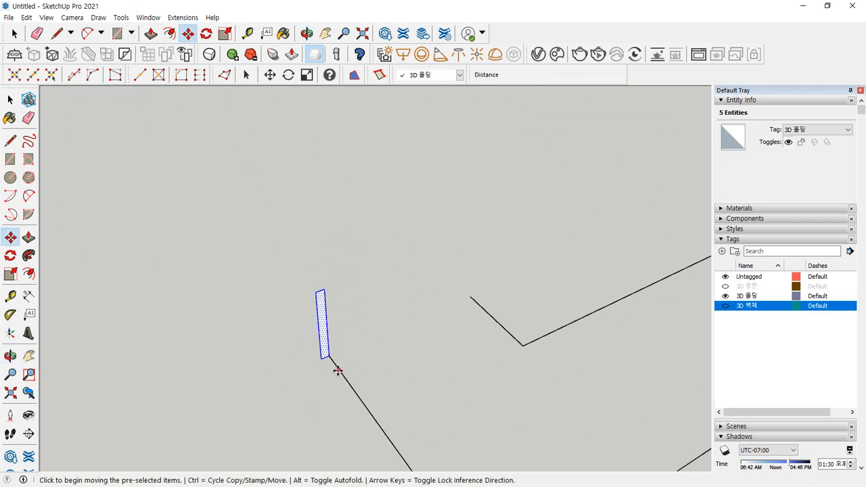
{"action": "scroll", "coordinate": [327, 354], "scroll_direction": "up", "scroll_amount": 2}
{"action": "left_click", "coordinate": [329, 352]}
{"action": "key", "text": "ctrl"}
{"action": "scroll", "coordinate": [387, 314], "scroll_direction": "down", "scroll_amount": 9}
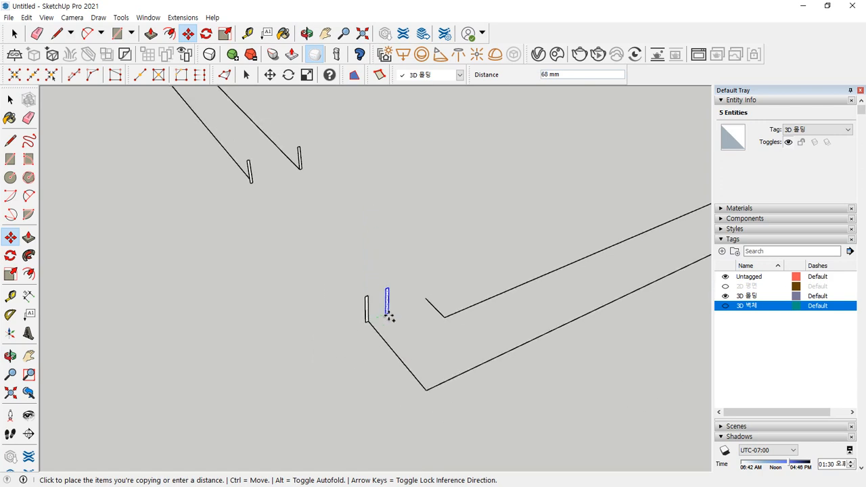
{"action": "middle_click_drag", "start_coordinate": [593, 292], "coordinate": [50, 327], "text": "shift"}
{"action": "scroll", "coordinate": [209, 295], "scroll_direction": "up", "scroll_amount": 5}
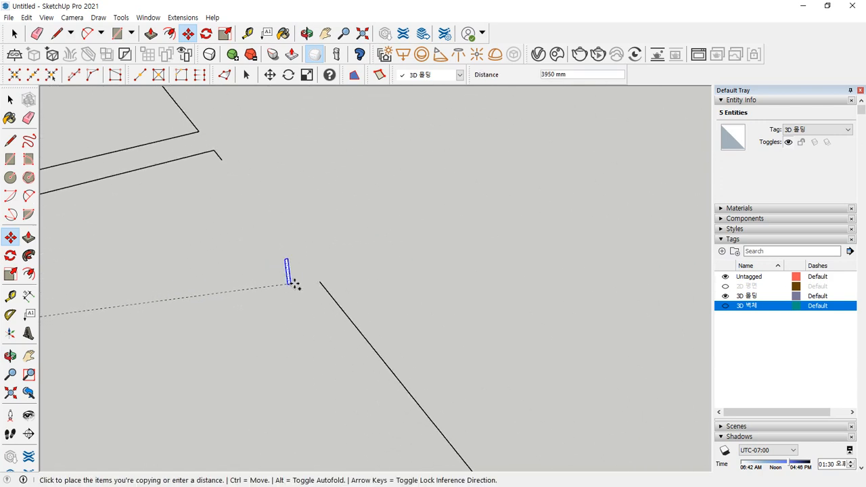
{"action": "left_click", "coordinate": [319, 280]}
{"action": "scroll", "coordinate": [297, 343], "scroll_direction": "down", "scroll_amount": 5}
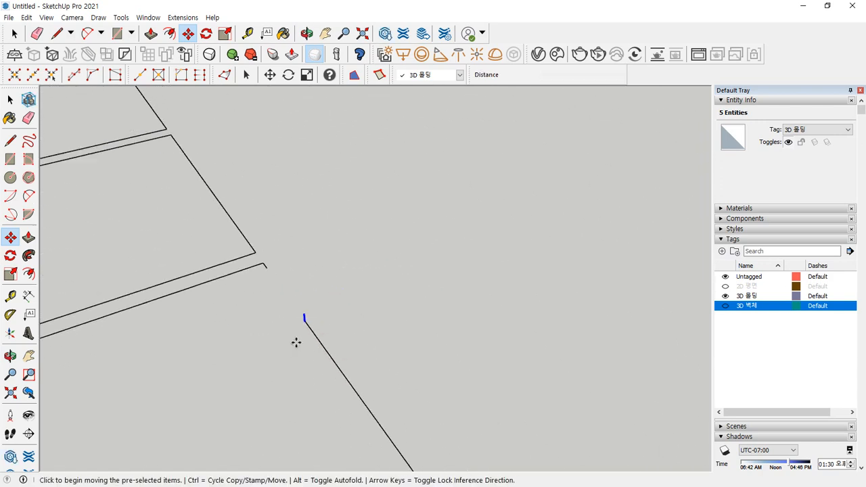
{"action": "middle_click_drag", "start_coordinate": [134, 270], "coordinate": [235, 295]}
- Box-select the moulding strip near one doorway and copy it to another doorway
{"action": "middle_click_drag", "start_coordinate": [170, 305], "coordinate": [343, 230]}
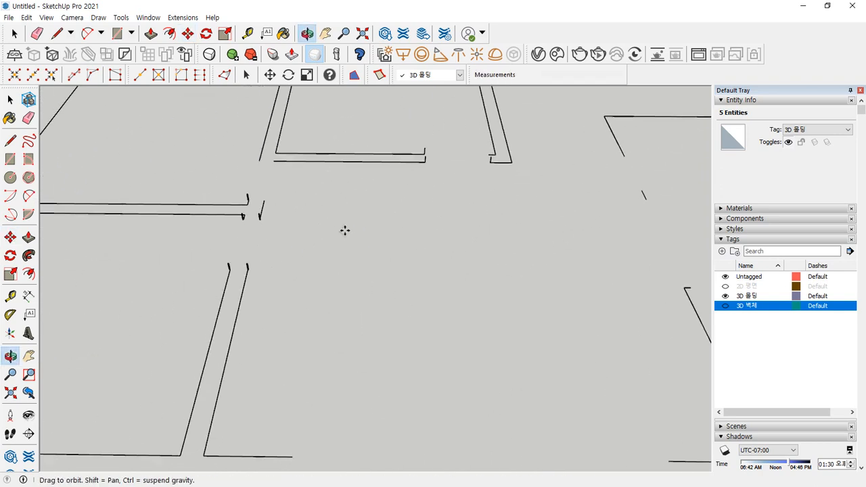
{"action": "scroll", "coordinate": [287, 262], "scroll_direction": "up", "scroll_amount": 4}
{"action": "scroll", "coordinate": [260, 220], "scroll_direction": "up", "scroll_amount": 3}
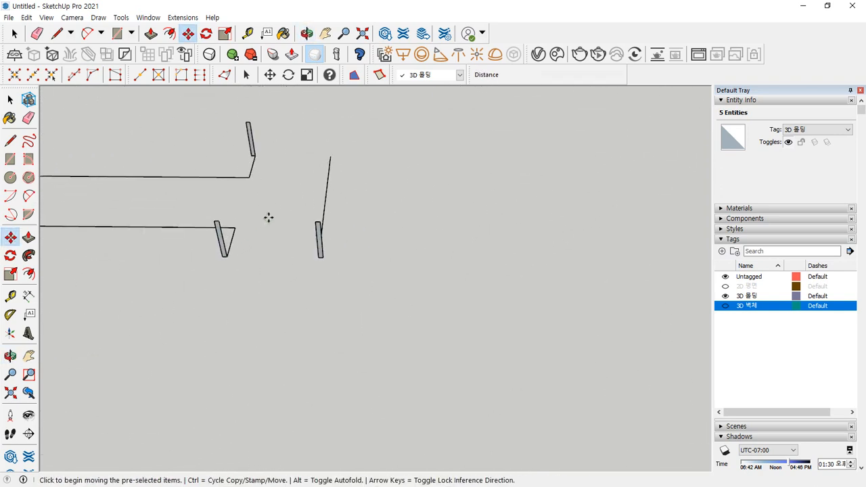
{"action": "key", "text": "space"}
{"action": "left_click_drag", "start_coordinate": [282, 213], "coordinate": [367, 298]}
{"action": "key", "text": "m"}
{"action": "left_click", "coordinate": [320, 258]}
{"action": "key", "text": "ctrl"}
{"action": "scroll", "coordinate": [399, 290], "scroll_direction": "down", "scroll_amount": 8}
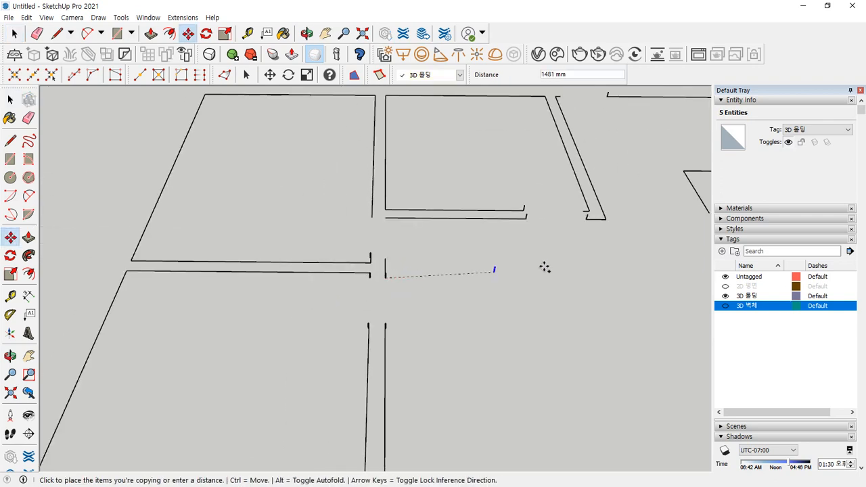
{"action": "middle_click_drag", "start_coordinate": [555, 266], "coordinate": [217, 326], "text": "shift"}
{"action": "scroll", "coordinate": [341, 313], "scroll_direction": "up", "scroll_amount": 2}
{"action": "left_click", "coordinate": [338, 253]}
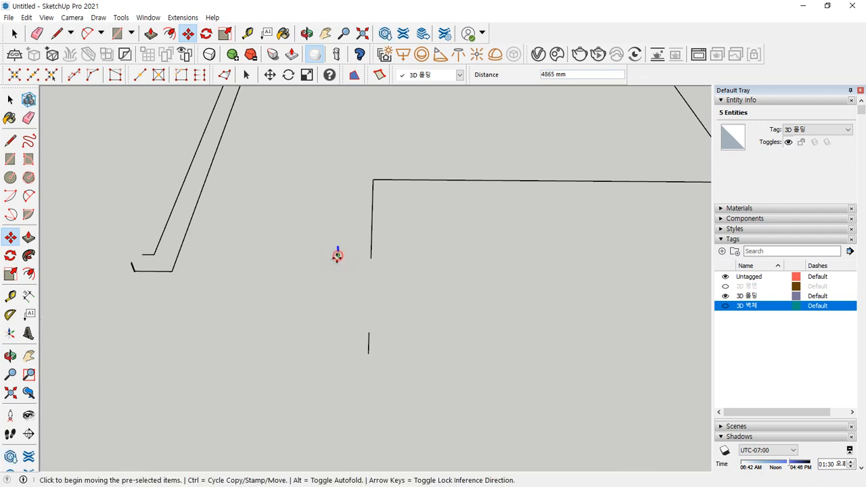
- Move the moulding profile onto the wall end without copying
{"action": "scroll", "coordinate": [341, 255], "scroll_direction": "up", "scroll_amount": 4}
{"action": "left_click", "coordinate": [338, 247]}
{"action": "key", "text": "ctrl"}
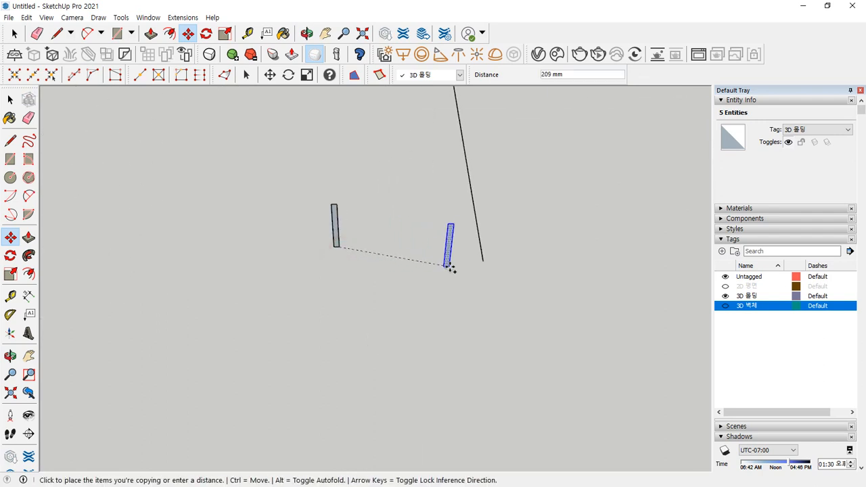
{"action": "key", "text": "ctrl"}
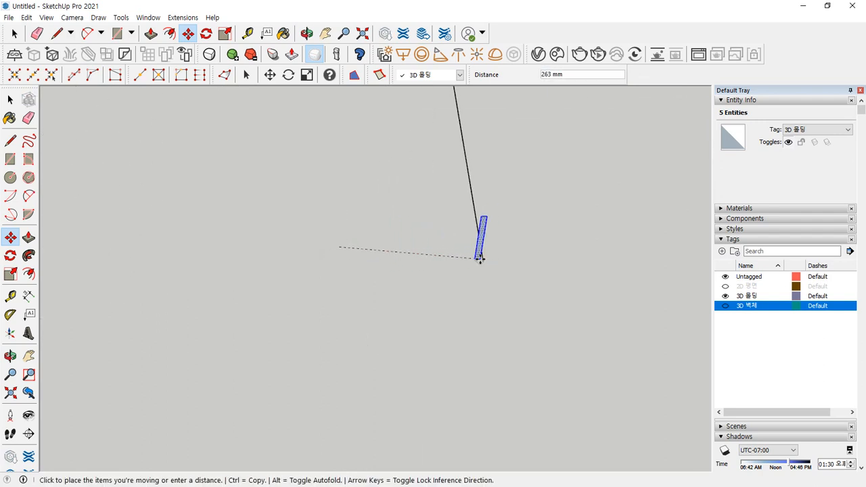
{"action": "scroll", "coordinate": [485, 259], "scroll_direction": "up", "scroll_amount": 4}
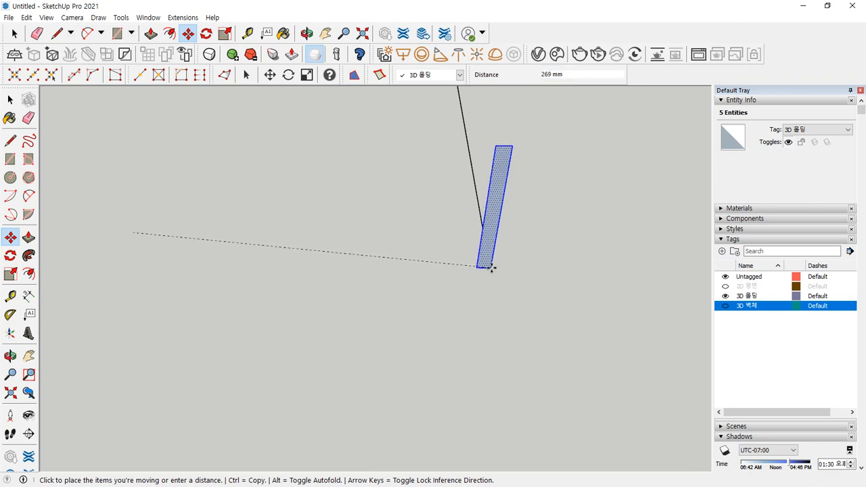
{"action": "scroll", "coordinate": [484, 262], "scroll_direction": "up", "scroll_amount": 3}
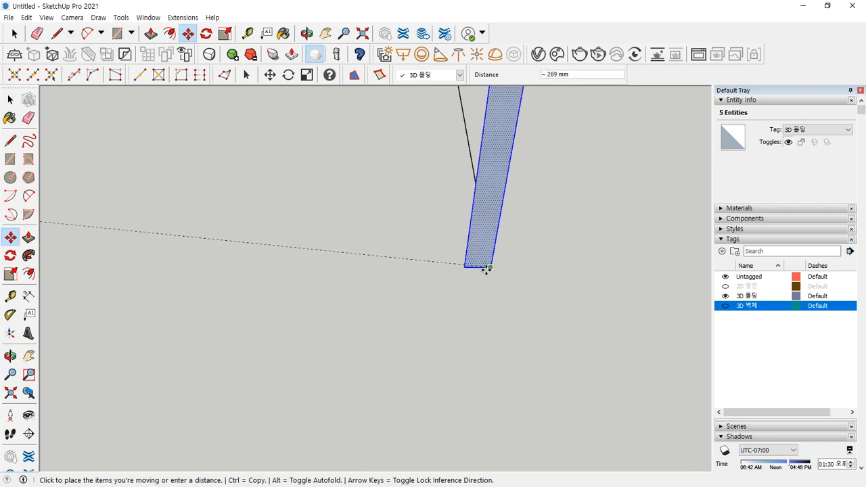
{"action": "middle_click_drag", "start_coordinate": [481, 261], "coordinate": [444, 334]}
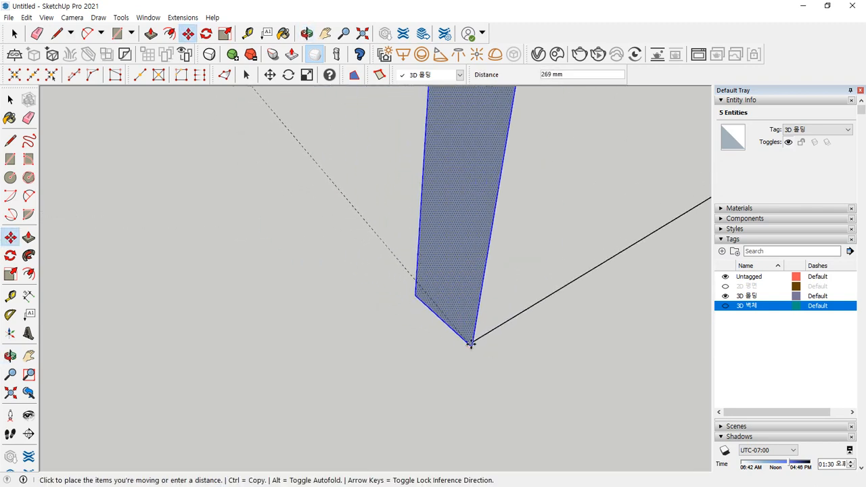
{"action": "left_click", "coordinate": [469, 342]}
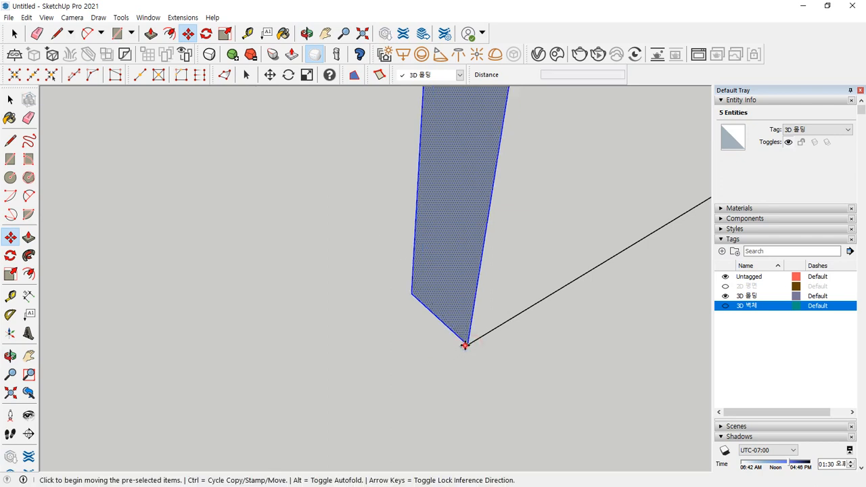
- Copy the profile onto the next open wall end
{"action": "left_click", "coordinate": [467, 344]}
{"action": "key", "text": "ctrl"}
{"action": "scroll", "coordinate": [379, 375], "scroll_direction": "down", "scroll_amount": 10}
{"action": "middle_click_drag", "start_coordinate": [350, 380], "coordinate": [458, 205]}
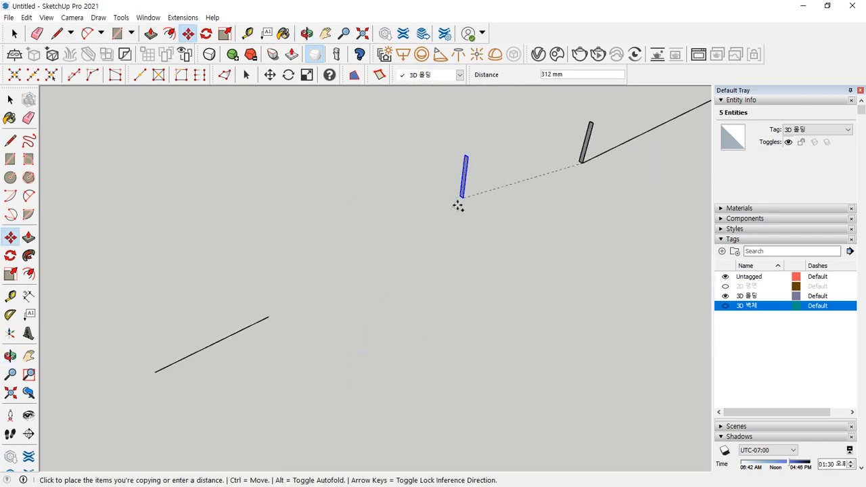
{"action": "left_click", "coordinate": [268, 316]}
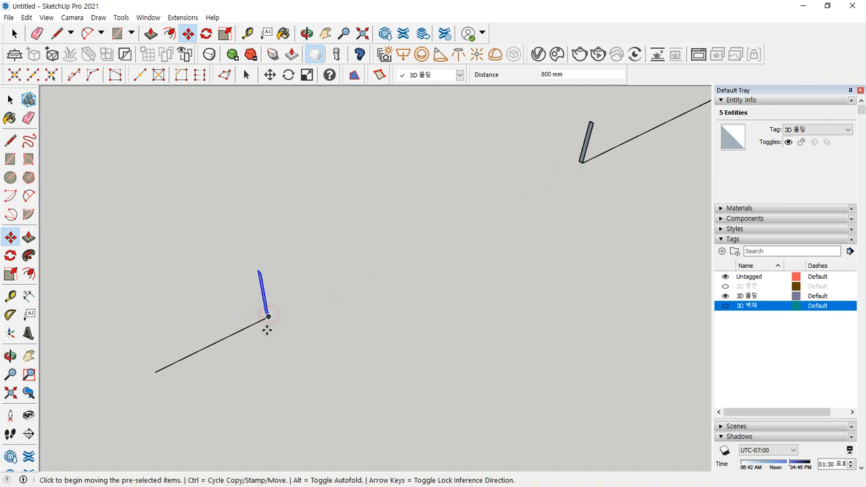
- Start another profile copy toward a further wall end, then cancel it
{"action": "left_click", "coordinate": [268, 315]}
{"action": "key", "text": "ctrl"}
{"action": "scroll", "coordinate": [169, 329], "scroll_direction": "down", "scroll_amount": 5}
{"action": "middle_click_drag", "start_coordinate": [160, 331], "coordinate": [390, 276]}
{"action": "scroll", "coordinate": [311, 304], "scroll_direction": "down", "scroll_amount": 3}
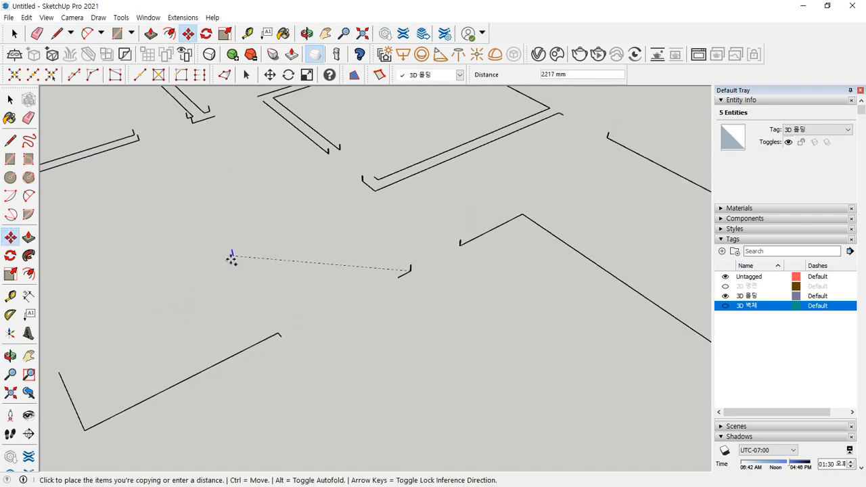
{"action": "middle_click_drag", "start_coordinate": [231, 259], "coordinate": [443, 271], "text": "shift"}
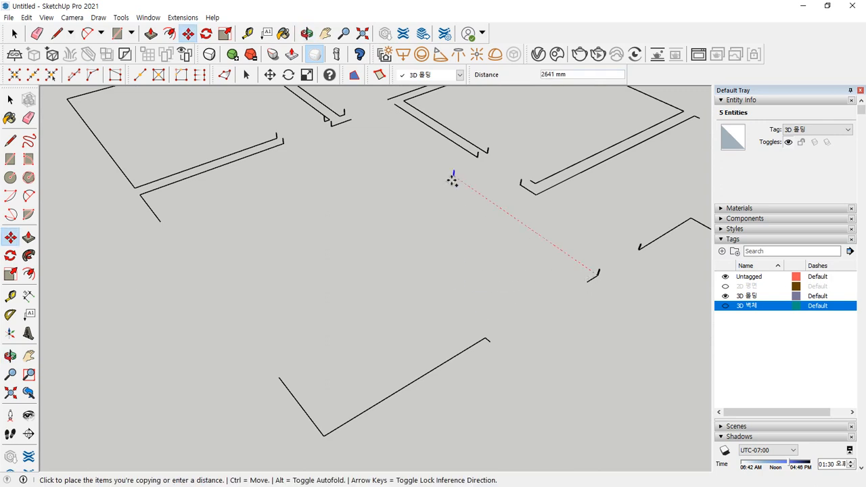
{"action": "key", "text": "Escape"}
- Select the profile at a wall end and copy it to the lower-left wall end
{"action": "scroll", "coordinate": [506, 149], "scroll_direction": "up", "scroll_amount": 6}
{"action": "key", "text": "space"}
{"action": "left_click_drag", "start_coordinate": [545, 225], "coordinate": [570, 280]}
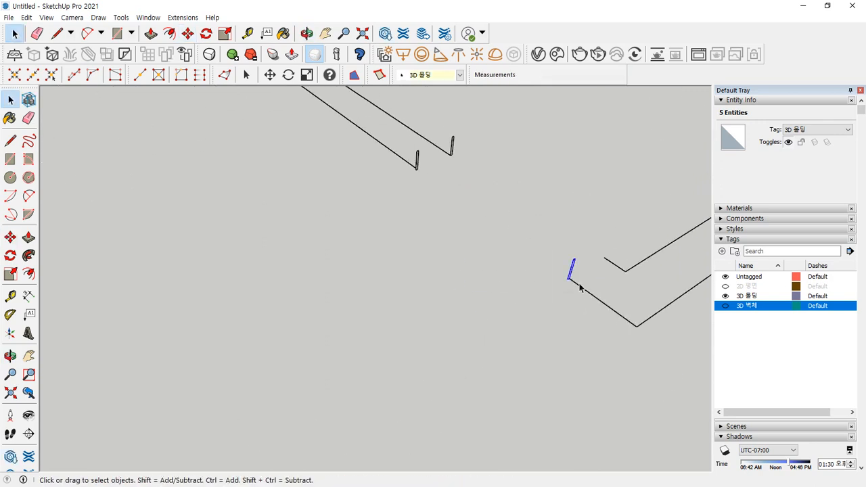
{"action": "scroll", "coordinate": [578, 280], "scroll_direction": "up", "scroll_amount": 5}
{"action": "middle_click_drag", "start_coordinate": [573, 276], "coordinate": [539, 290]}
{"action": "key", "text": "m"}
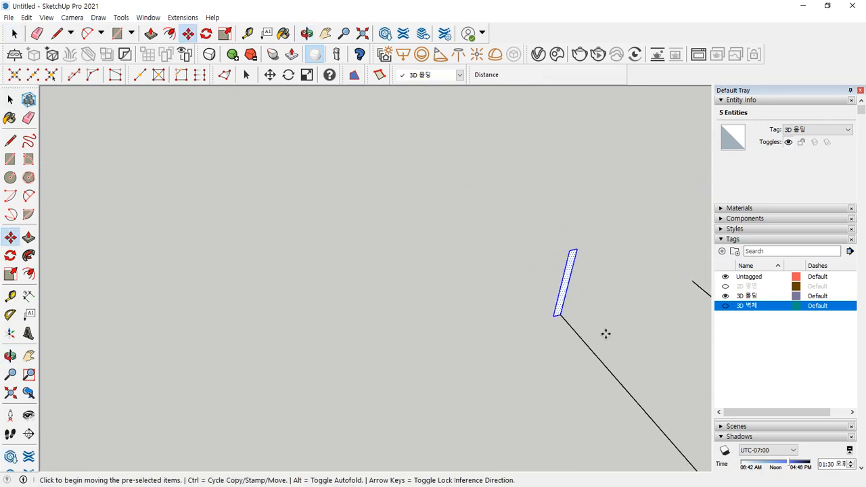
{"action": "left_click", "coordinate": [551, 318]}
{"action": "key", "text": "ctrl"}
{"action": "scroll", "coordinate": [407, 332], "scroll_direction": "down", "scroll_amount": 10}
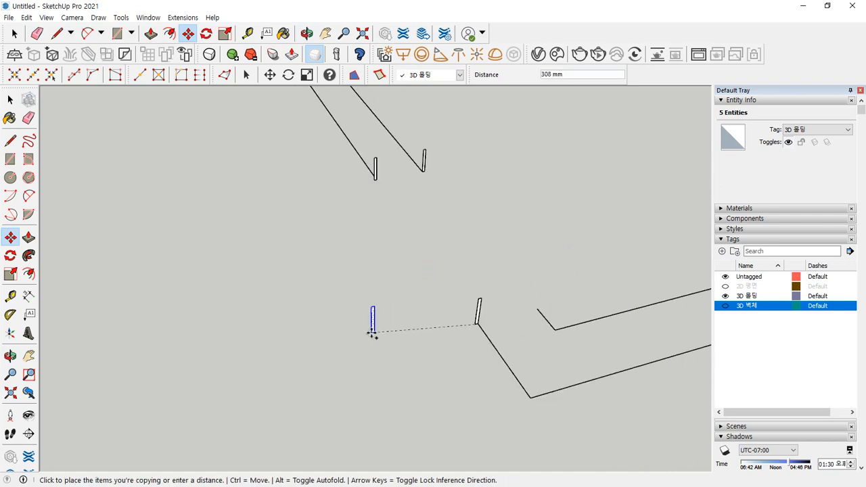
{"action": "middle_click_drag", "start_coordinate": [271, 403], "coordinate": [317, 218], "text": "shift"}
{"action": "scroll", "coordinate": [251, 362], "scroll_direction": "up", "scroll_amount": 8}
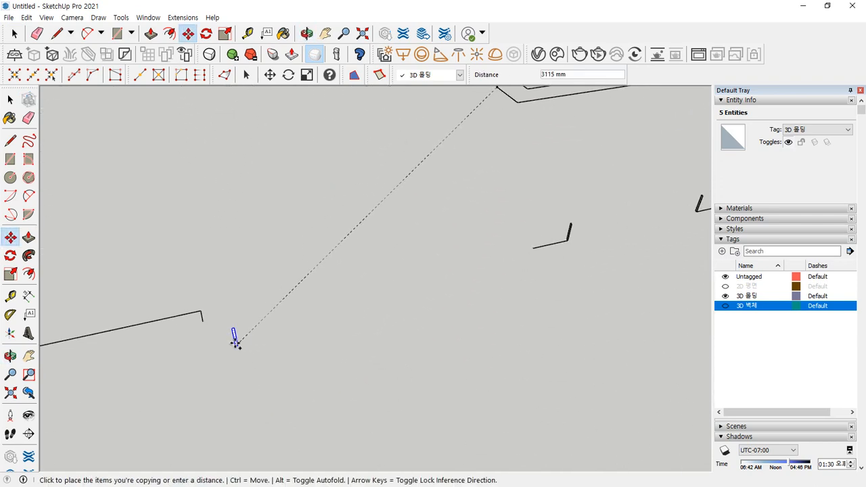
{"action": "left_click", "coordinate": [177, 306]}
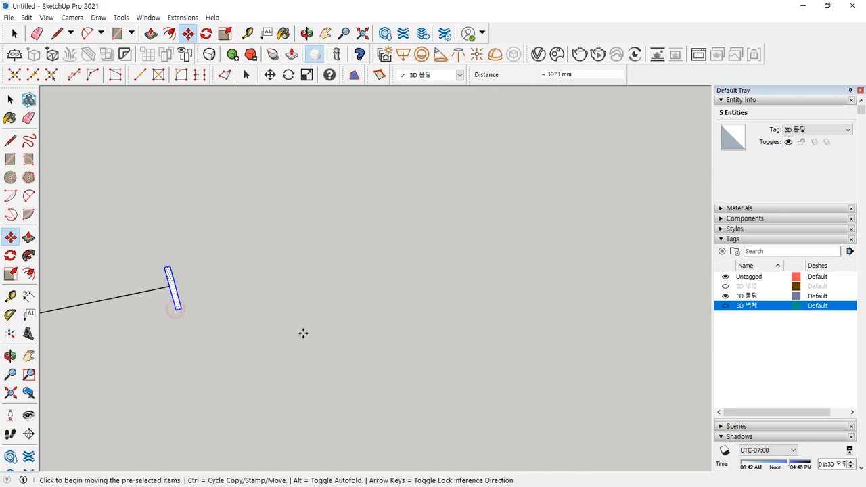
- Box-select the stray profile copy that landed away from the walls
{"action": "scroll", "coordinate": [291, 325], "scroll_direction": "down", "scroll_amount": 5}
{"action": "middle_click_drag", "start_coordinate": [342, 327], "coordinate": [393, 335]}
{"action": "scroll", "coordinate": [480, 207], "scroll_direction": "up", "scroll_amount": 2}
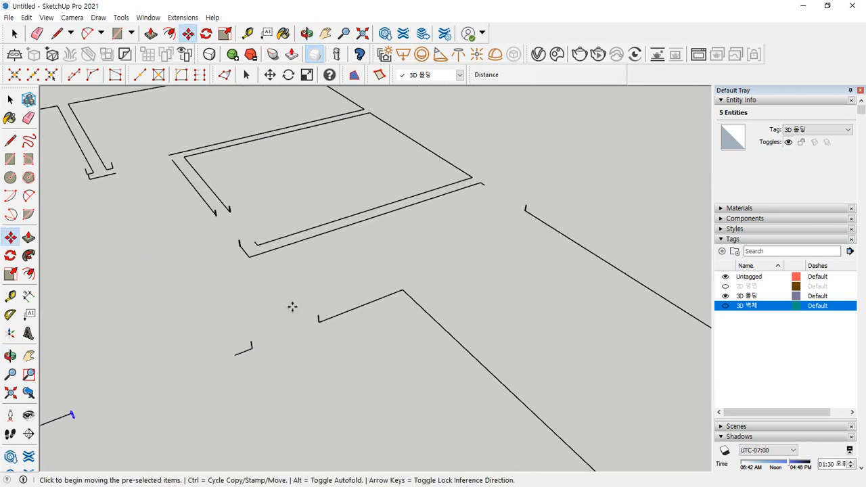
{"action": "scroll", "coordinate": [291, 307], "scroll_direction": "up", "scroll_amount": 1}
{"action": "key", "text": "space"}
{"action": "left_click_drag", "start_coordinate": [310, 299], "coordinate": [342, 354]}
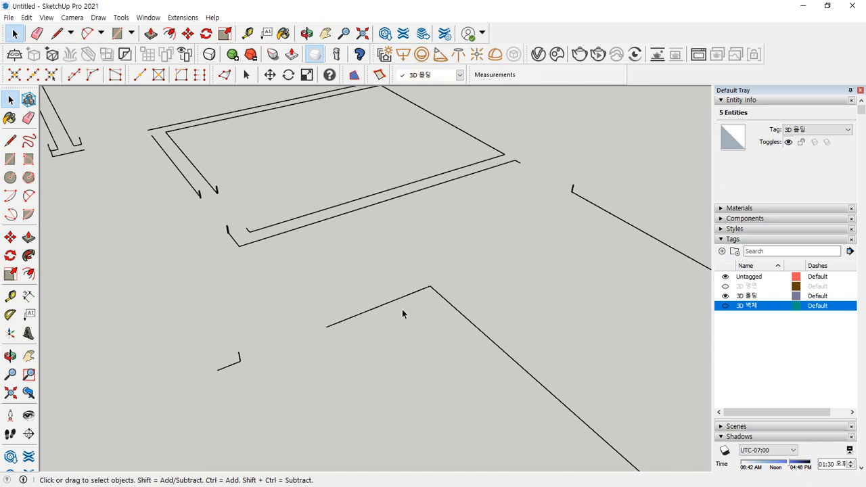
- Delete the stray profile copy, then sketch and clear red annotations along the wall path
{"action": "key", "text": "Delete"}
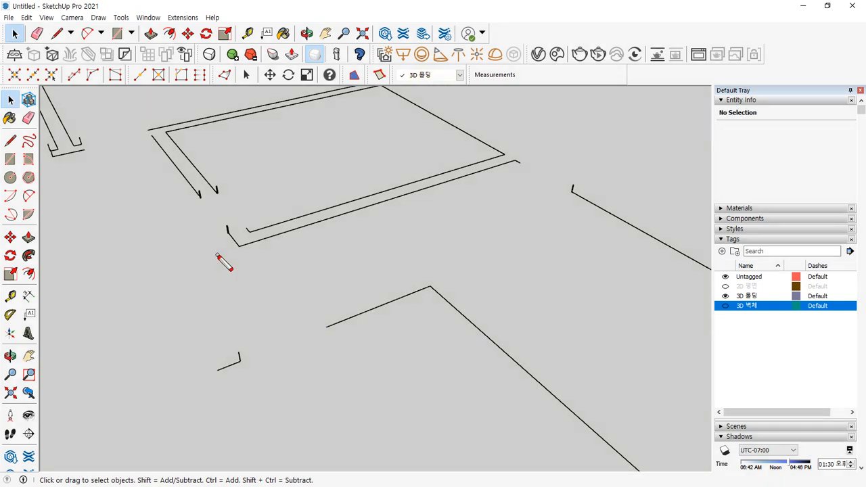
{"action": "left_click_drag", "start_coordinate": [212, 178], "coordinate": [324, 102]}
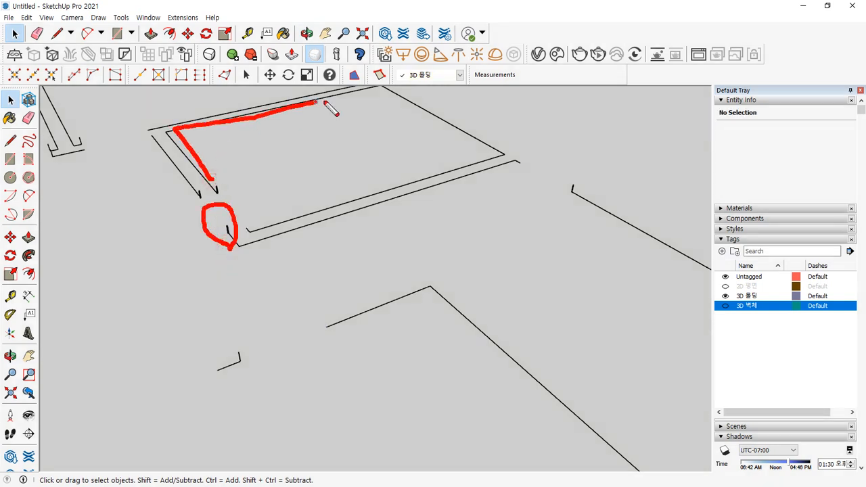
{"action": "left_click_drag", "start_coordinate": [467, 135], "coordinate": [274, 226]}
{"action": "key", "text": "Escape"}
{"action": "scroll", "coordinate": [224, 169], "scroll_direction": "down", "scroll_amount": 1}
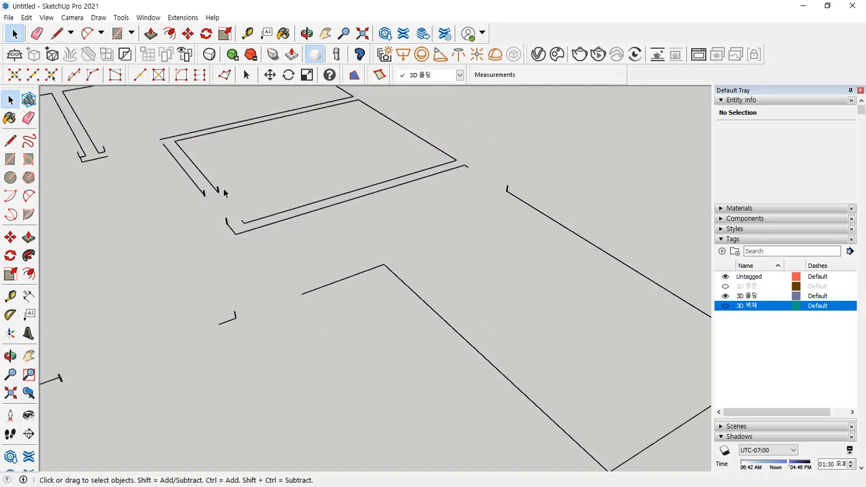
{"action": "mouse_move", "coordinate": [227, 170]}
{"action": "middle_mouse_down"}
{"action": "mouse_move", "coordinate": [315, 245]}
{"action": "mouse_move", "coordinate": [340, 281]}
{"action": "middle_mouse_up"}
{"action": "mouse_move", "coordinate": [187, 221]}
{"action": "left_mouse_down"}
{"action": "mouse_move", "coordinate": [407, 143]}
{"action": "mouse_move", "coordinate": [259, 236]}
{"action": "left_mouse_up"}
{"action": "key", "text": "Escape"}
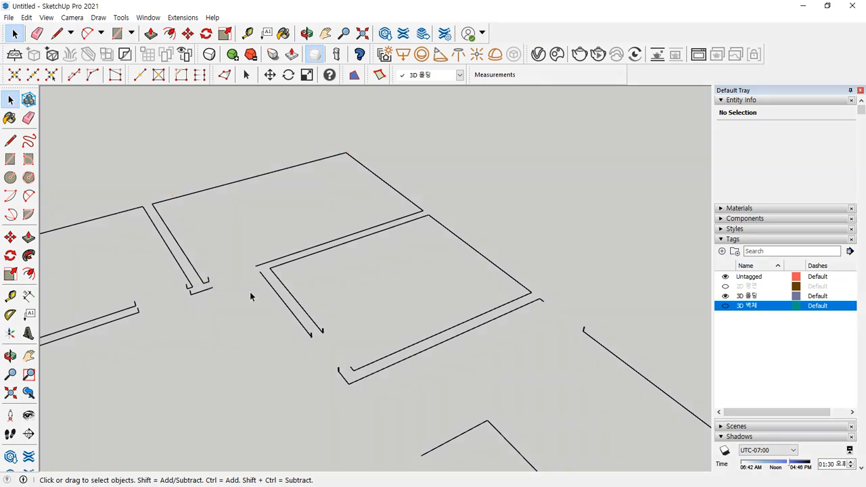
- Orbit, pan and zoom around the floor plan to review the doorway gaps
{"action": "scroll", "coordinate": [214, 262], "scroll_direction": "up", "scroll_amount": 2}
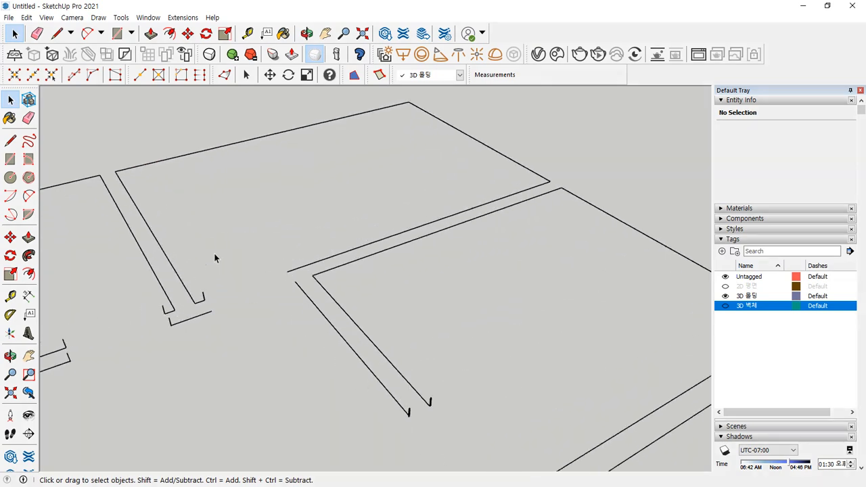
{"action": "scroll", "coordinate": [213, 258], "scroll_direction": "down", "scroll_amount": 3}
{"action": "middle_click_drag", "start_coordinate": [374, 344], "coordinate": [375, 163]}
{"action": "middle_click_drag", "start_coordinate": [454, 244], "coordinate": [438, 255]}
{"action": "scroll", "coordinate": [437, 246], "scroll_direction": "down", "scroll_amount": 3}
{"action": "scroll", "coordinate": [277, 210], "scroll_direction": "up", "scroll_amount": 5}
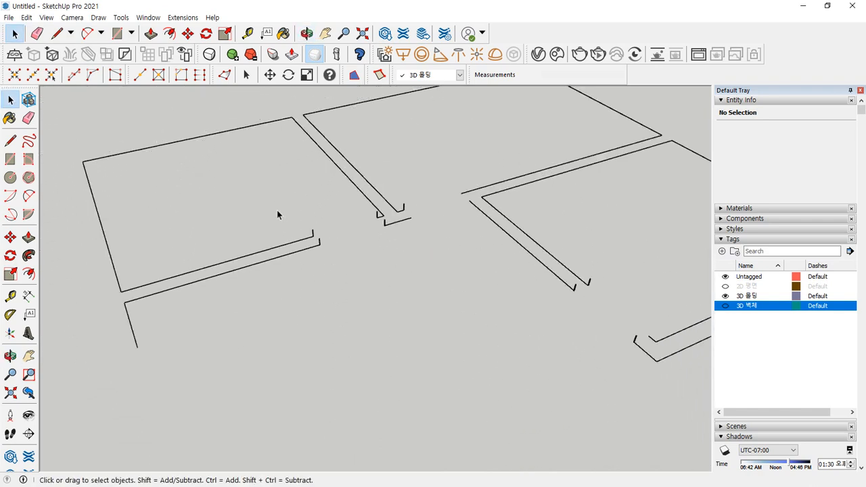
{"action": "scroll", "coordinate": [343, 171], "scroll_direction": "down", "scroll_amount": 1}
{"action": "middle_click_drag", "start_coordinate": [292, 161], "coordinate": [362, 208], "text": "shift"}
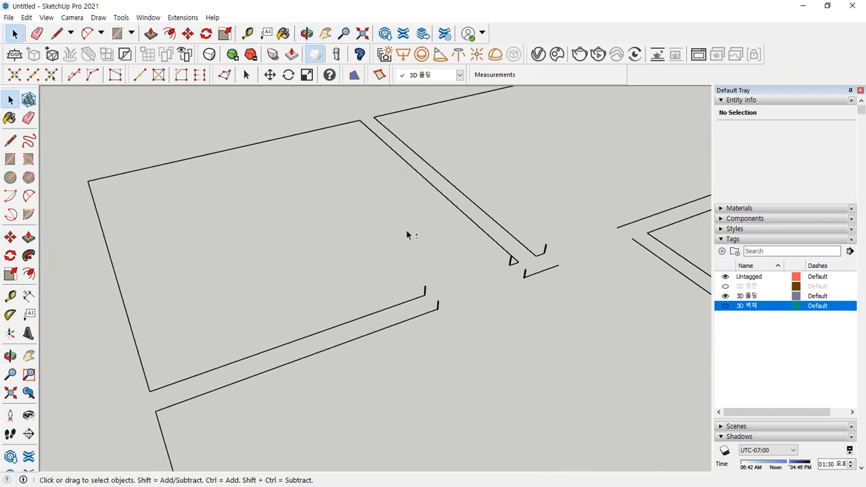
{"action": "scroll", "coordinate": [406, 234], "scroll_direction": "up", "scroll_amount": 6}
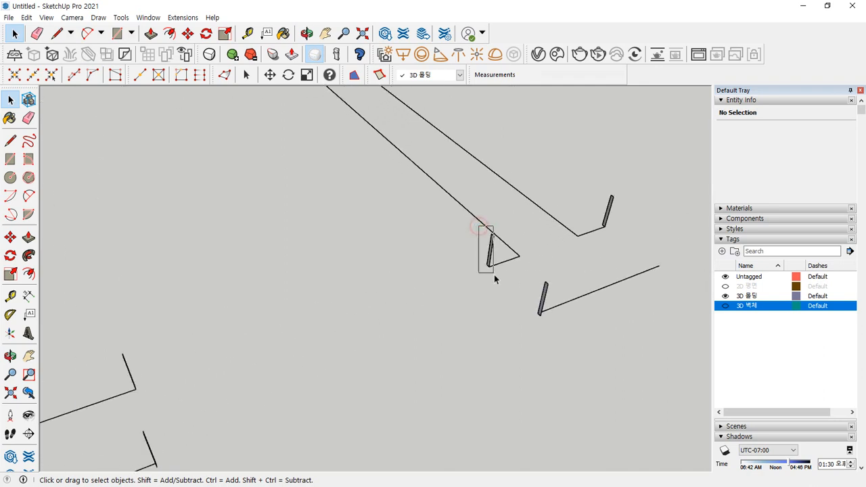
- Delete the short wall post at the doorway
{"action": "left_click_drag", "start_coordinate": [498, 282], "coordinate": [498, 282]}
{"action": "key", "text": "Delete"}
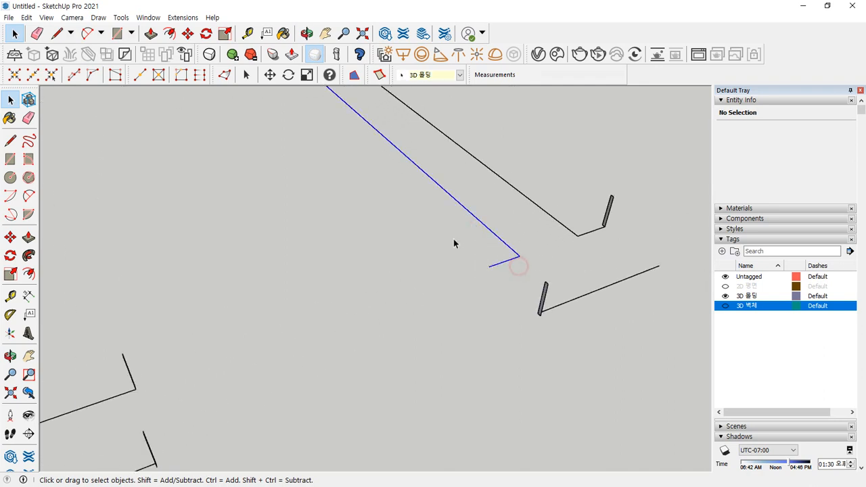
{"action": "scroll", "coordinate": [400, 238], "scroll_direction": "down", "scroll_amount": 3}
{"action": "scroll", "coordinate": [201, 170], "scroll_direction": "down", "scroll_amount": 1}
{"action": "middle_click_drag", "start_coordinate": [166, 158], "coordinate": [368, 236], "text": "shift"}
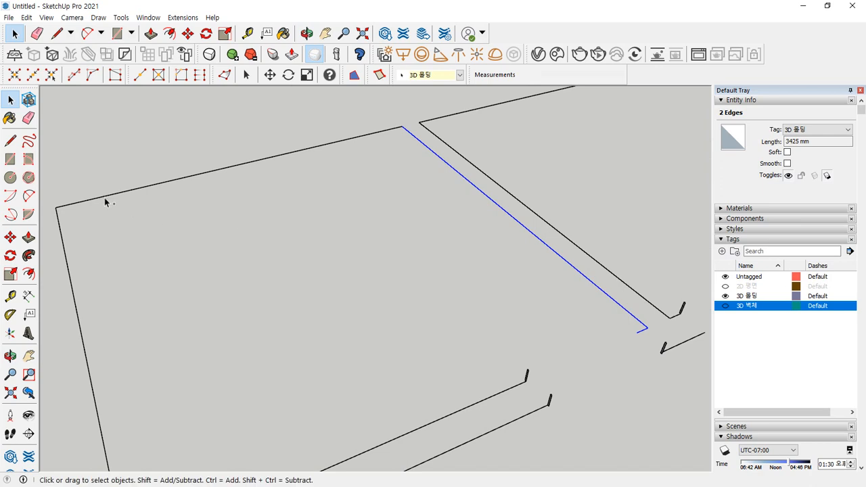
{"action": "scroll", "coordinate": [149, 310], "scroll_direction": "down", "scroll_amount": 2}
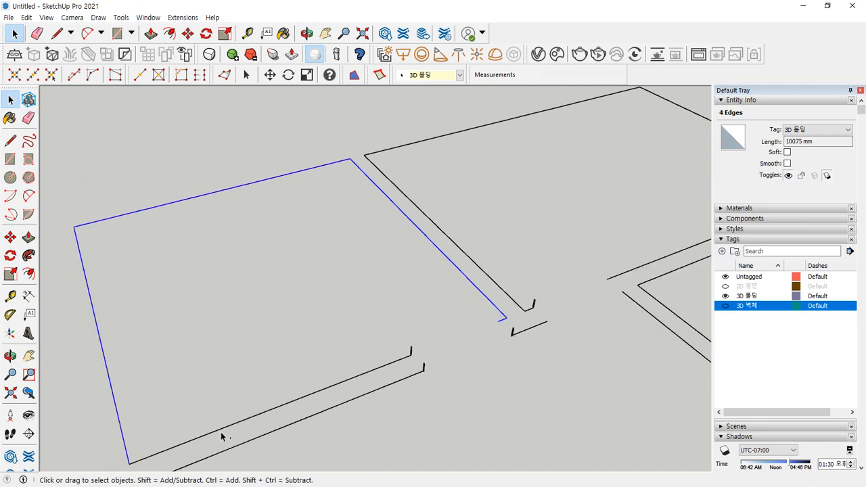
{"action": "scroll", "coordinate": [237, 407], "scroll_direction": "up", "scroll_amount": 2}
{"action": "scroll", "coordinate": [42, 265], "scroll_direction": "up", "scroll_amount": 2}
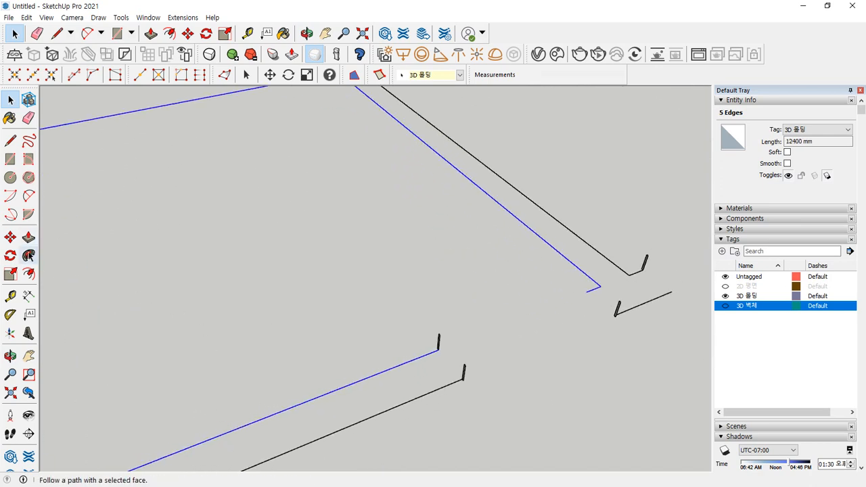
- Use Follow Me to sweep the profile along the selected floor path
{"action": "left_click", "coordinate": [29, 255]}
{"action": "scroll", "coordinate": [448, 346], "scroll_direction": "up", "scroll_amount": 5}
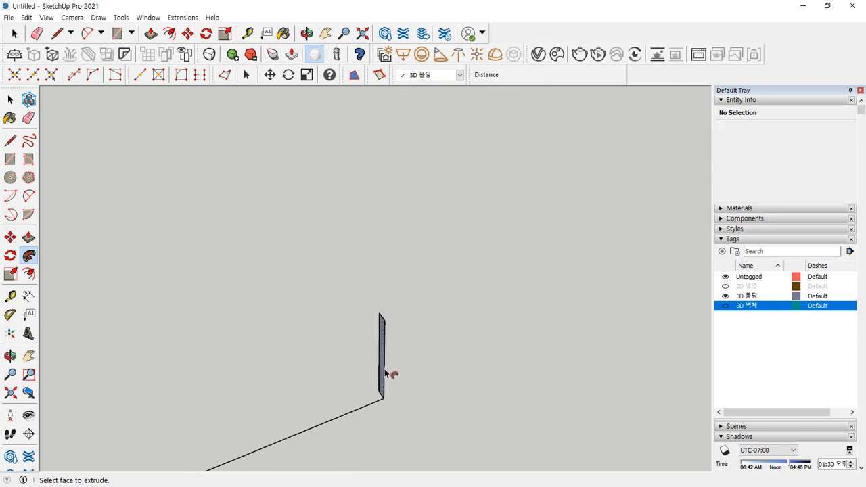
{"action": "left_click", "coordinate": [385, 370]}
{"action": "scroll", "coordinate": [385, 372], "scroll_direction": "down", "scroll_amount": 5}
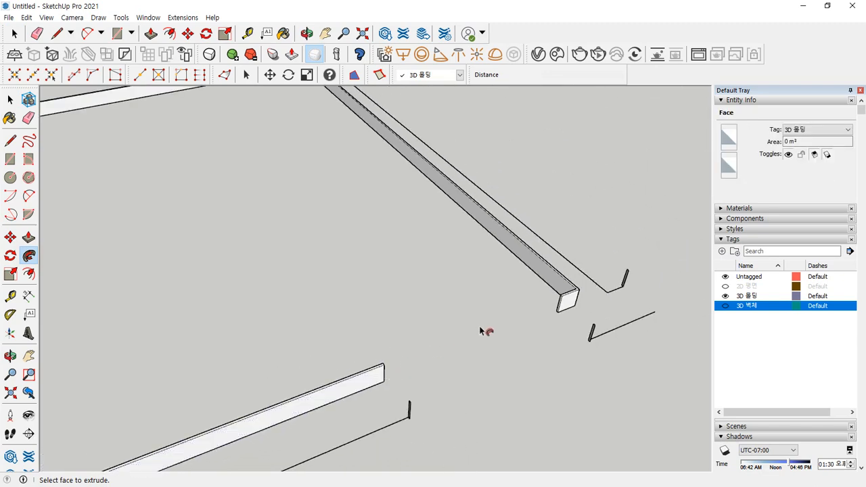
{"action": "middle_click_drag", "start_coordinate": [482, 331], "coordinate": [124, 284]}
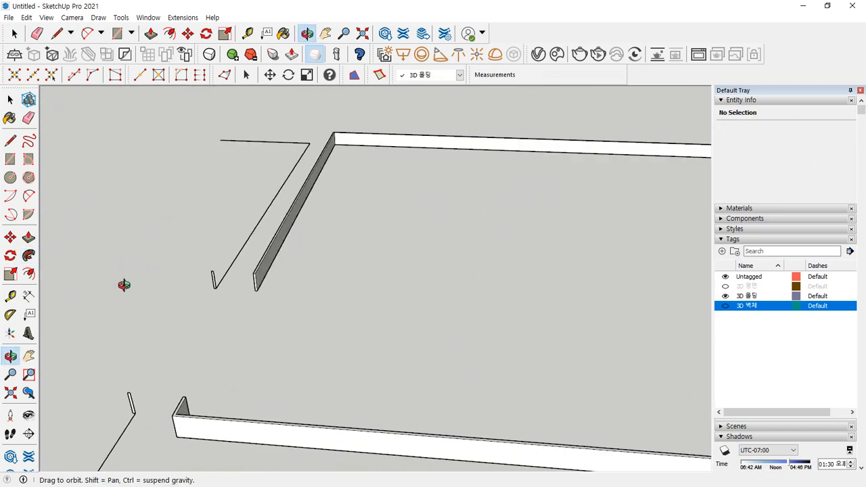
- Select the entire swept molding and apply Reverse Faces to it
{"action": "key", "text": "space"}
{"action": "scroll", "coordinate": [267, 278], "scroll_direction": "up", "scroll_amount": 5}
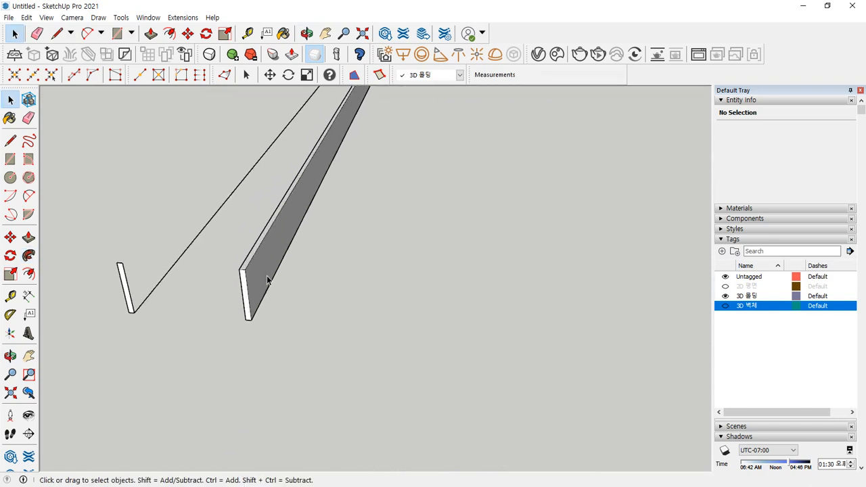
{"action": "left_click", "coordinate": [267, 276]}
{"action": "triple_click", "coordinate": [268, 276]}
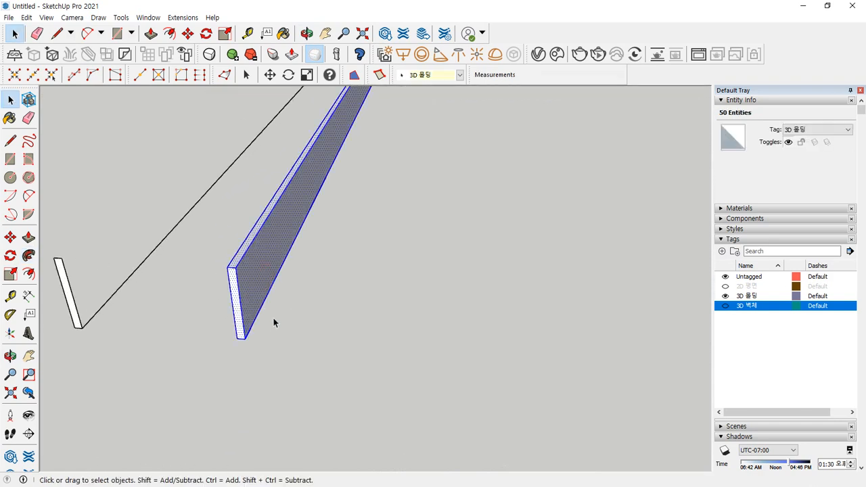
{"action": "scroll", "coordinate": [273, 318], "scroll_direction": "down", "scroll_amount": 3}
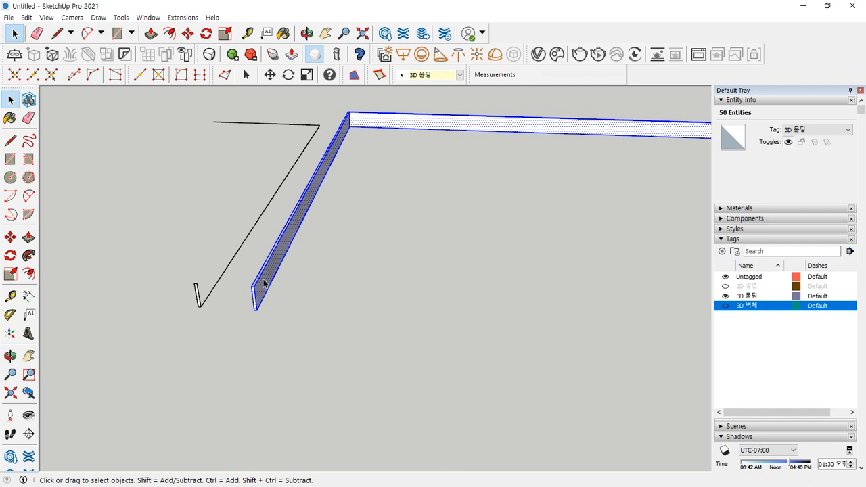
{"action": "scroll", "coordinate": [265, 288], "scroll_direction": "up", "scroll_amount": 4}
{"action": "right_click", "coordinate": [272, 248]}
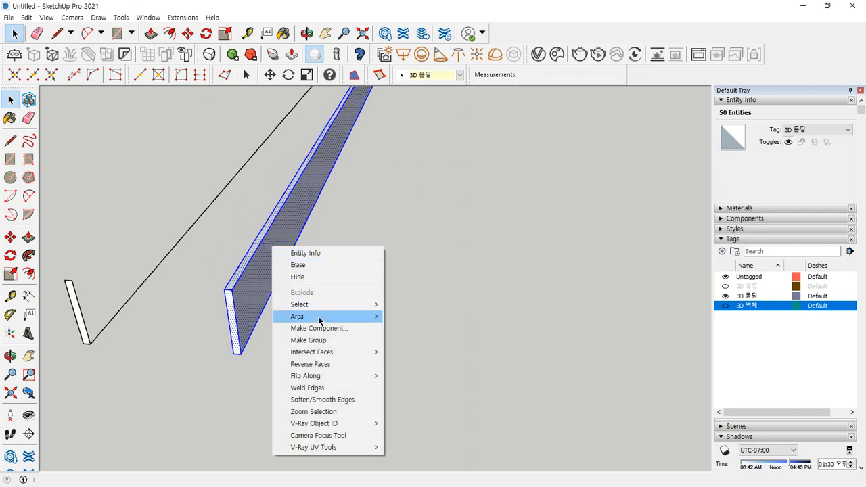
{"action": "left_click", "coordinate": [351, 364]}
{"action": "left_click", "coordinate": [504, 321]}
- Draw a flat rectangle on the ground and inspect it from below and above
{"action": "key", "text": "r"}
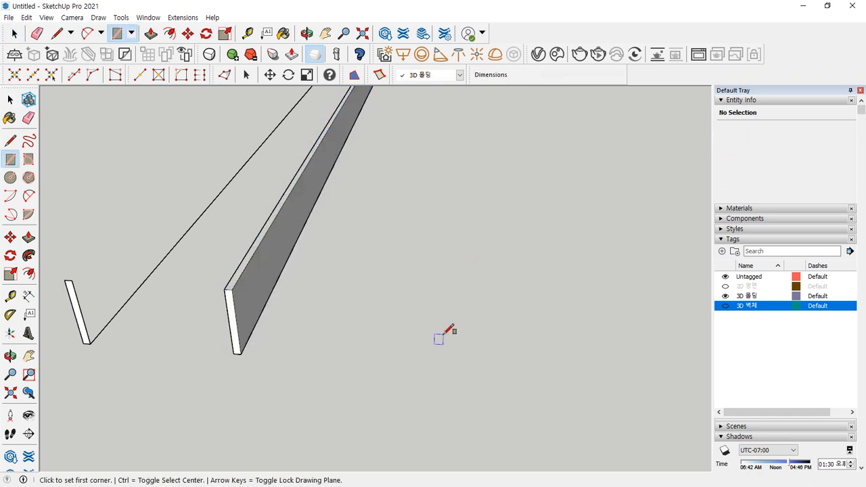
{"action": "left_click", "coordinate": [443, 355]}
{"action": "left_click", "coordinate": [570, 291]}
{"action": "middle_click_drag", "start_coordinate": [580, 354], "coordinate": [447, 394]}
{"action": "scroll", "coordinate": [551, 388], "scroll_direction": "up", "scroll_amount": 3}
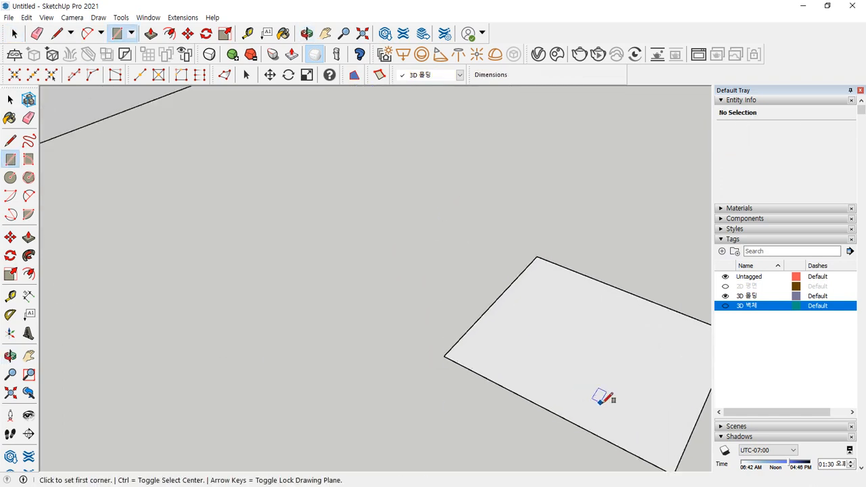
{"action": "mouse_move", "coordinate": [601, 401]}
{"action": "middle_mouse_down", "text": "shift"}
{"action": "mouse_move", "coordinate": [519, 385]}
{"action": "mouse_move", "coordinate": [455, 415]}
{"action": "mouse_move", "coordinate": [414, 264]}
{"action": "mouse_move", "coordinate": [353, 143]}
{"action": "mouse_move", "coordinate": [494, 229]}
{"action": "middle_mouse_up", "text": "shift"}
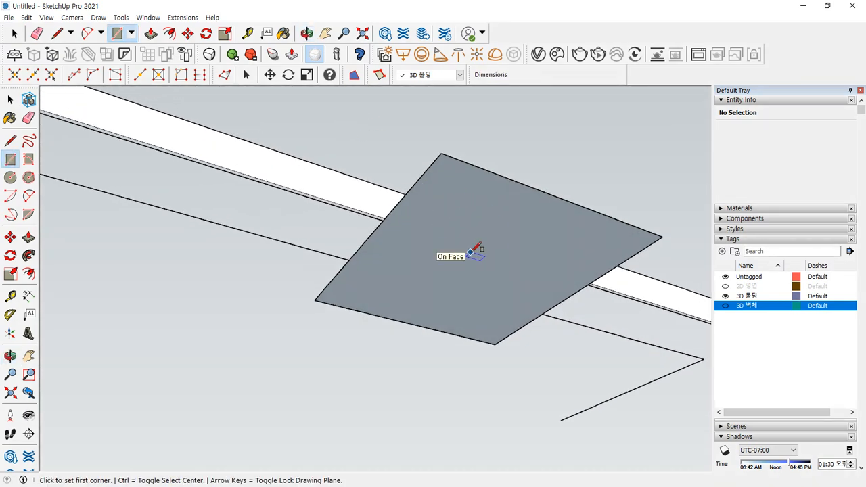
{"action": "middle_click_drag", "start_coordinate": [374, 214], "coordinate": [503, 336]}
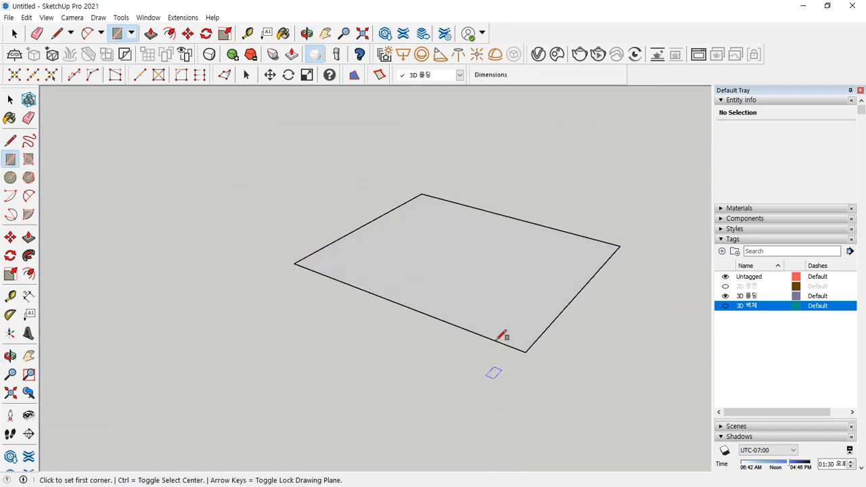
- Reverse the test rectangle's faces twice so its front side ends up facing up
{"action": "key", "text": "space"}
{"action": "left_click", "coordinate": [471, 257]}
{"action": "right_click", "coordinate": [472, 257]}
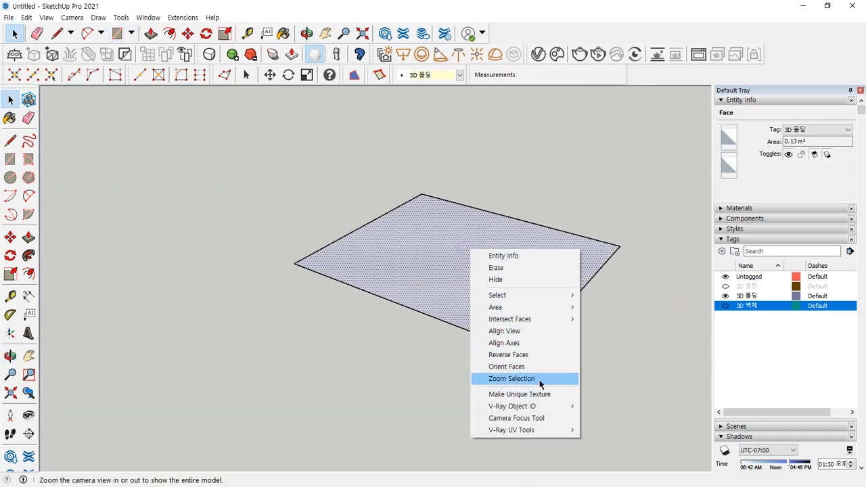
{"action": "left_click", "coordinate": [539, 356]}
{"action": "middle_click_drag", "start_coordinate": [470, 359], "coordinate": [431, 305]}
{"action": "right_click", "coordinate": [458, 253]}
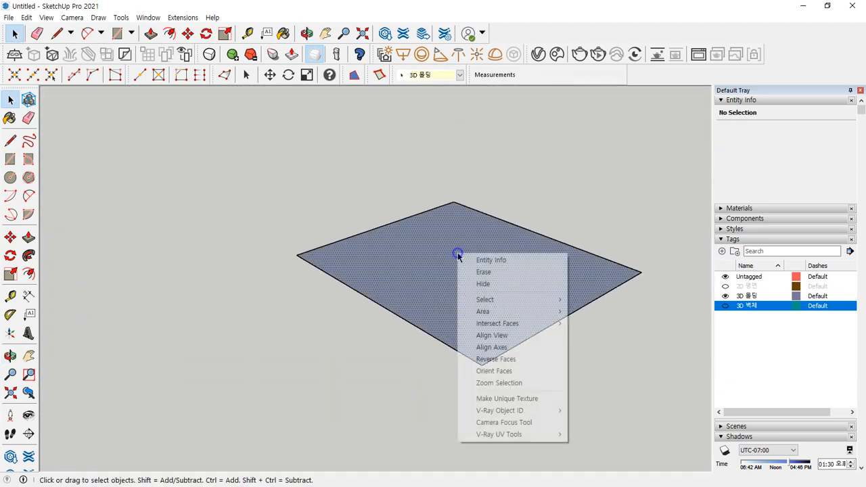
{"action": "left_click", "coordinate": [518, 359]}
{"action": "left_click", "coordinate": [412, 390]}
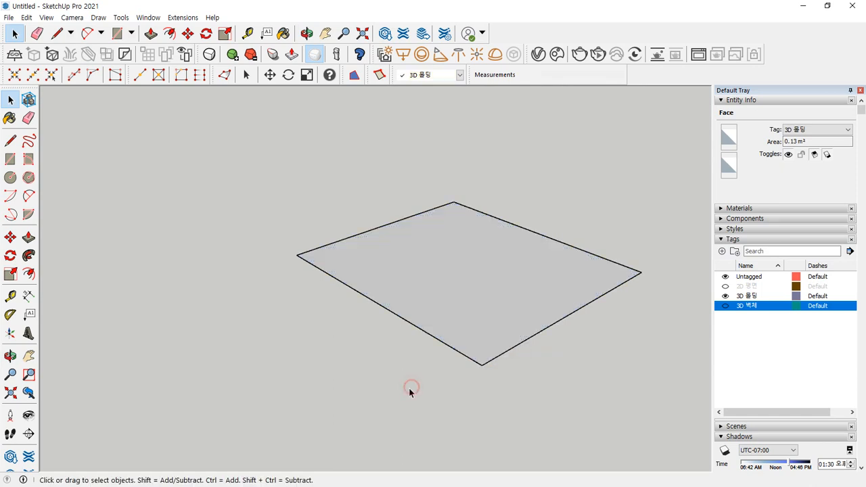
- Box-select the test face with its edges, then clear the selection
{"action": "scroll", "coordinate": [426, 330], "scroll_direction": "down", "scroll_amount": 2}
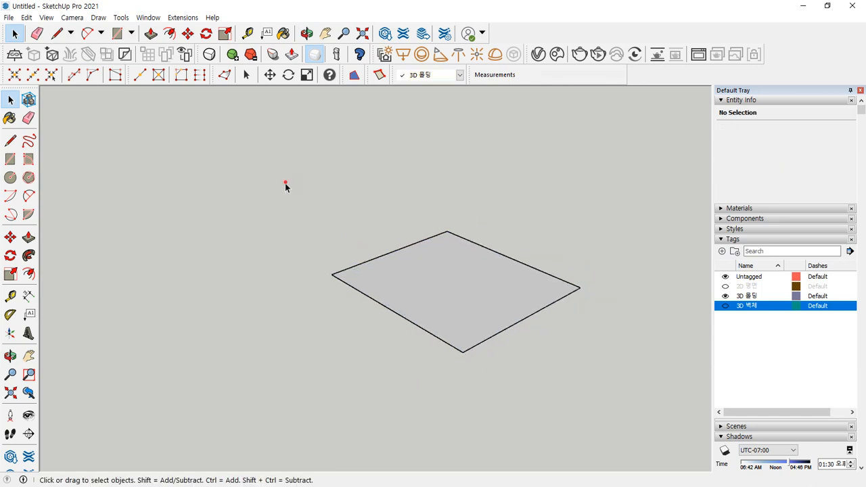
{"action": "left_click_drag", "start_coordinate": [286, 185], "coordinate": [613, 406]}
{"action": "scroll", "coordinate": [439, 341], "scroll_direction": "up", "scroll_amount": 5}
{"action": "left_click", "coordinate": [440, 337]}
{"action": "scroll", "coordinate": [350, 174], "scroll_direction": "down", "scroll_amount": 4}
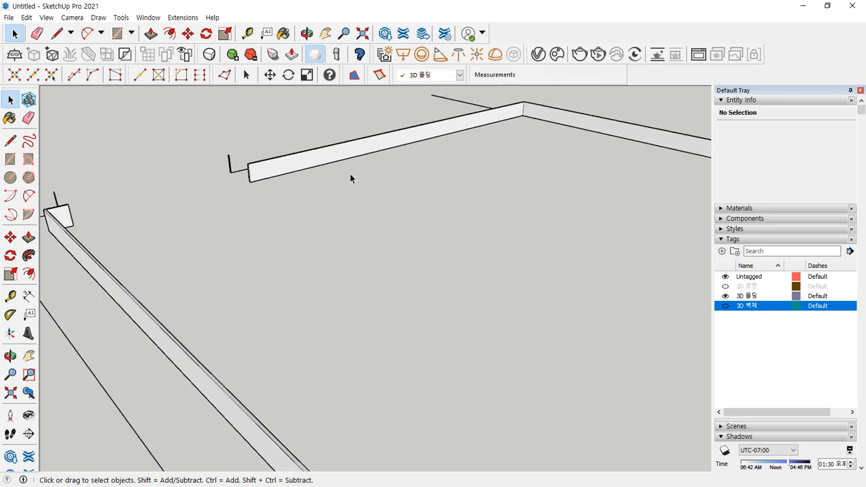
- Select the whole molding and apply Reverse Faces to it again
{"action": "middle_click_drag", "start_coordinate": [349, 174], "coordinate": [432, 254]}
{"action": "scroll", "coordinate": [377, 241], "scroll_direction": "up", "scroll_amount": 3}
{"action": "left_click", "coordinate": [369, 235]}
{"action": "triple_click", "coordinate": [368, 236]}
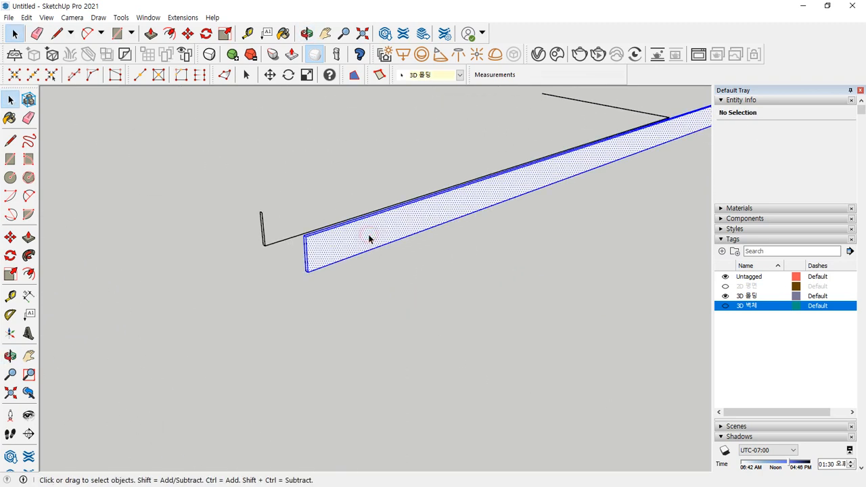
{"action": "right_click", "coordinate": [369, 236]}
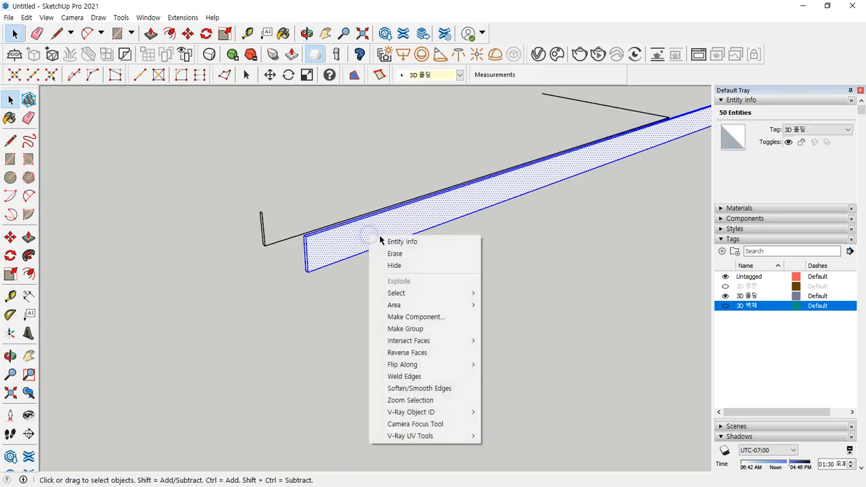
{"action": "left_click", "coordinate": [414, 353]}
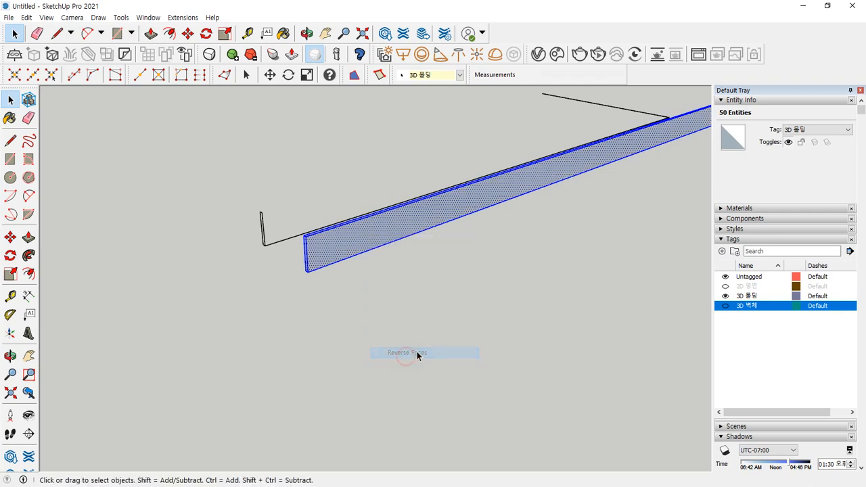
{"action": "left_click", "coordinate": [526, 321]}
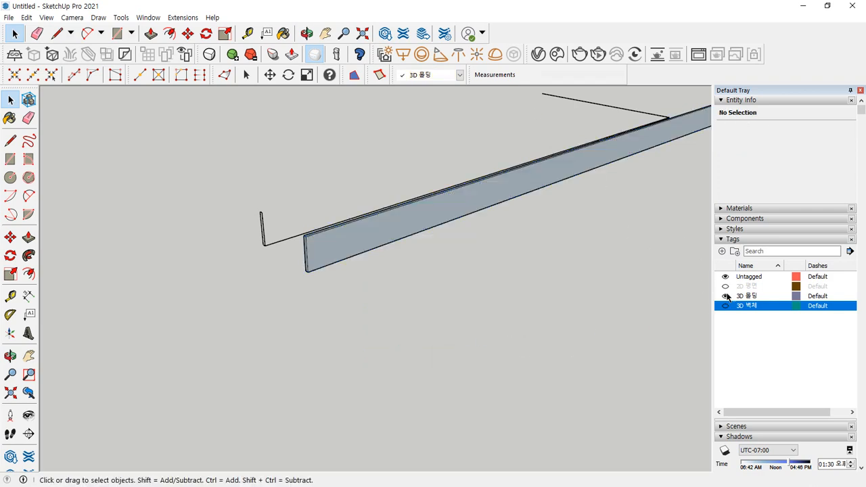
- Make the 3D 벽체 tag visible and zoom extents to view the baseboard along the walls
{"action": "left_click", "coordinate": [724, 287]}
{"action": "left_click", "coordinate": [724, 287]}
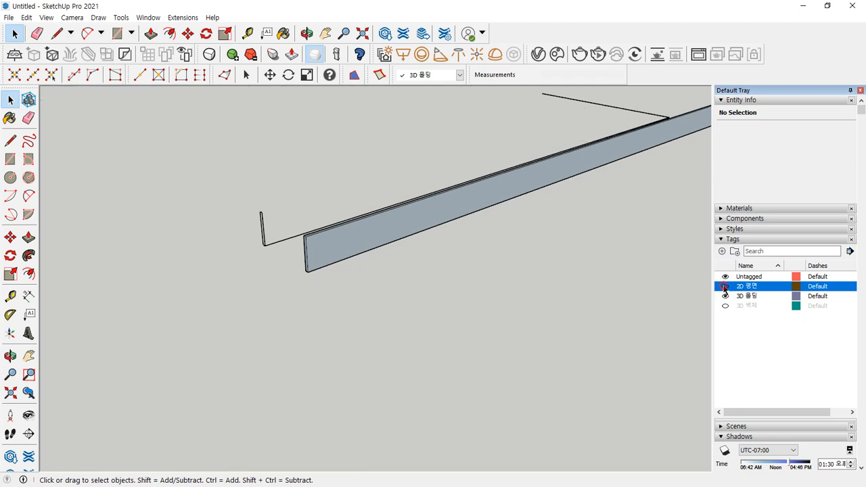
{"action": "left_click", "coordinate": [724, 306]}
{"action": "middle_click_drag", "start_coordinate": [303, 296], "coordinate": [366, 268]}
{"action": "left_click_drag", "start_coordinate": [359, 261], "coordinate": [366, 253]}
{"action": "key", "text": "Escape"}
{"action": "scroll", "coordinate": [417, 266], "scroll_direction": "down", "scroll_amount": 3}
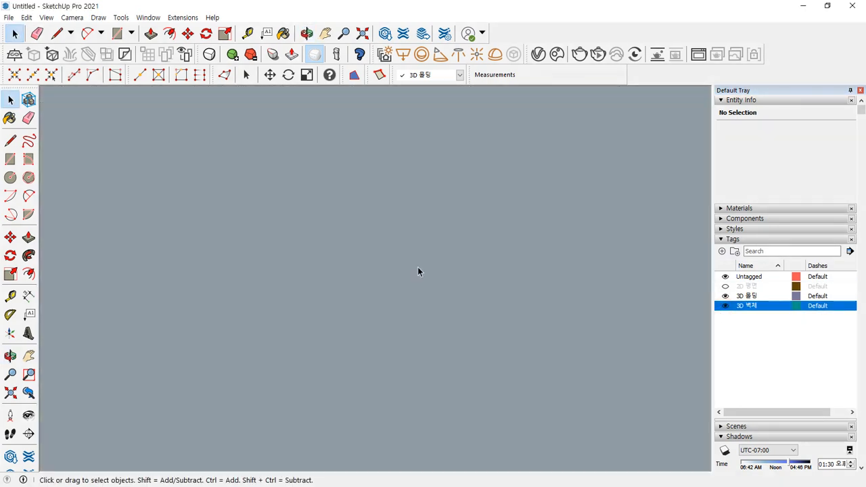
{"action": "key", "text": "shift+z"}
{"action": "scroll", "coordinate": [302, 252], "scroll_direction": "up", "scroll_amount": 9}
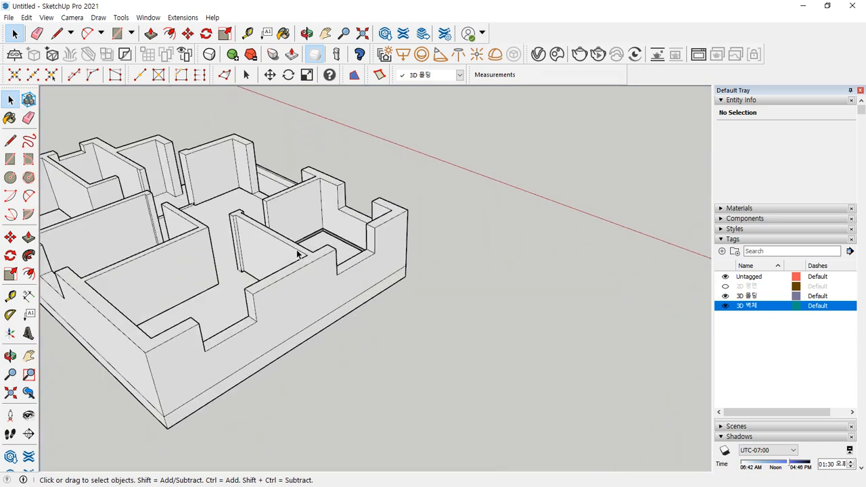
{"action": "middle_click_drag", "start_coordinate": [316, 234], "coordinate": [226, 236]}
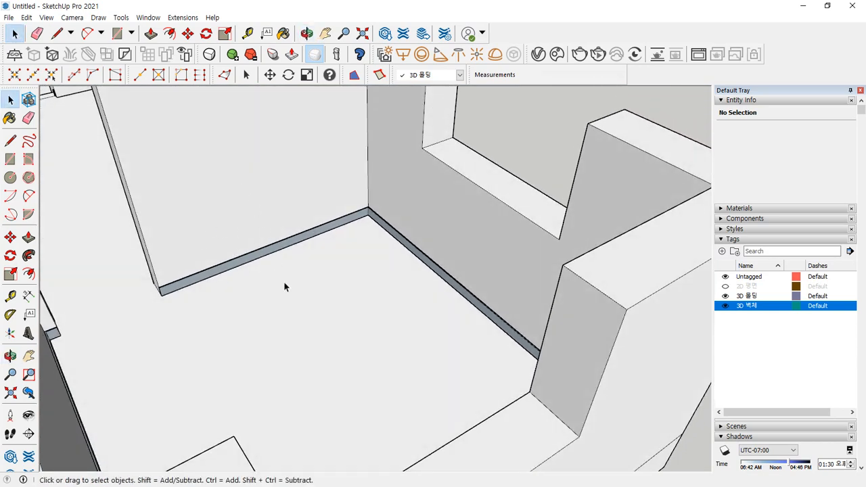
- Reverse the faces of the whole baseboard, then orbit toward the room corner
{"action": "triple_click", "coordinate": [260, 259]}
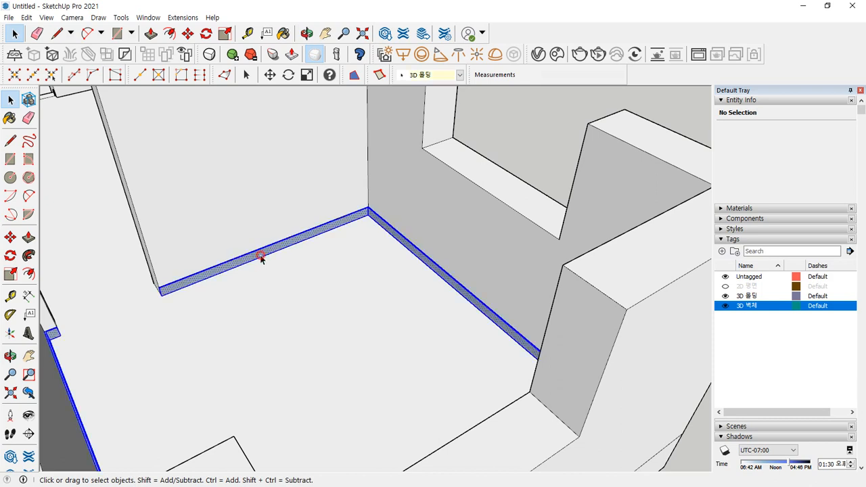
{"action": "right_click", "coordinate": [263, 257]}
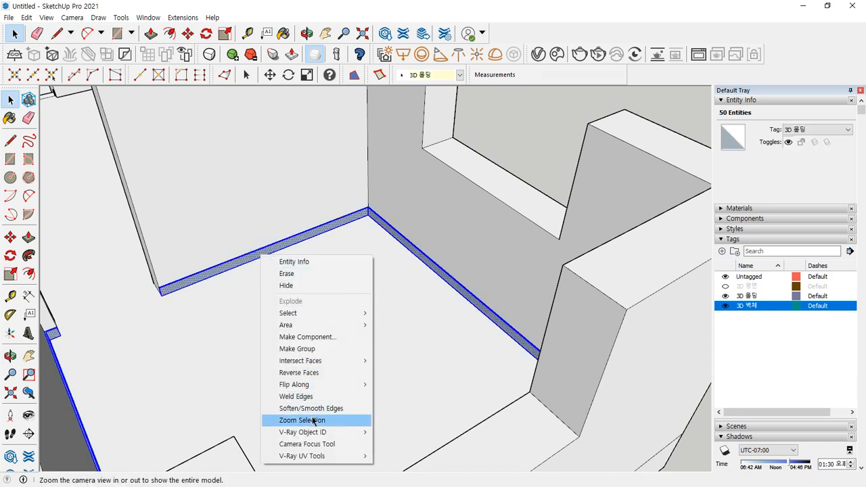
{"action": "left_click", "coordinate": [313, 373]}
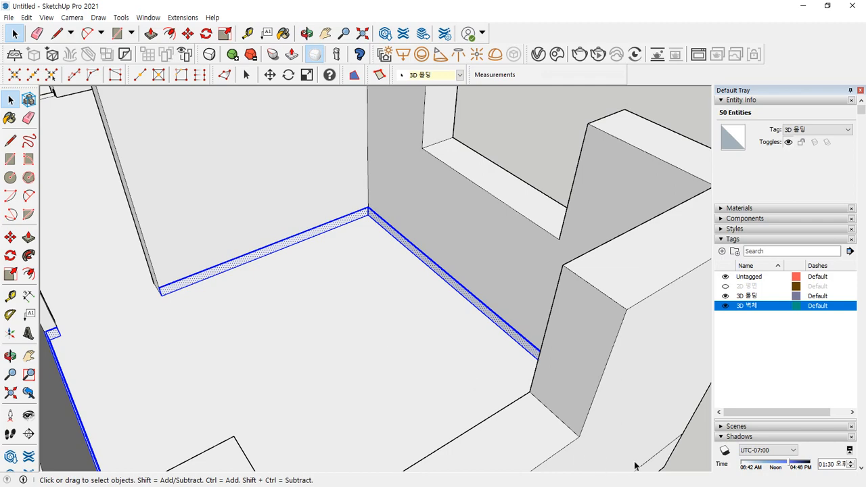
{"action": "left_click", "coordinate": [683, 457]}
{"action": "middle_click_drag", "start_coordinate": [283, 251], "coordinate": [313, 236]}
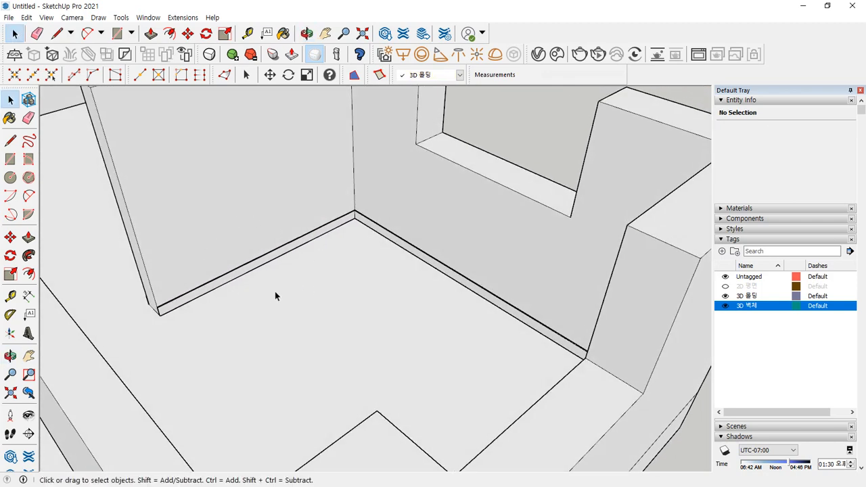
{"action": "scroll", "coordinate": [238, 275], "scroll_direction": "up", "scroll_amount": 5}
- Reverse the baseboard run's faces to blue-grey and hide the 3D 벽체 walls
{"action": "triple_click", "coordinate": [236, 279]}
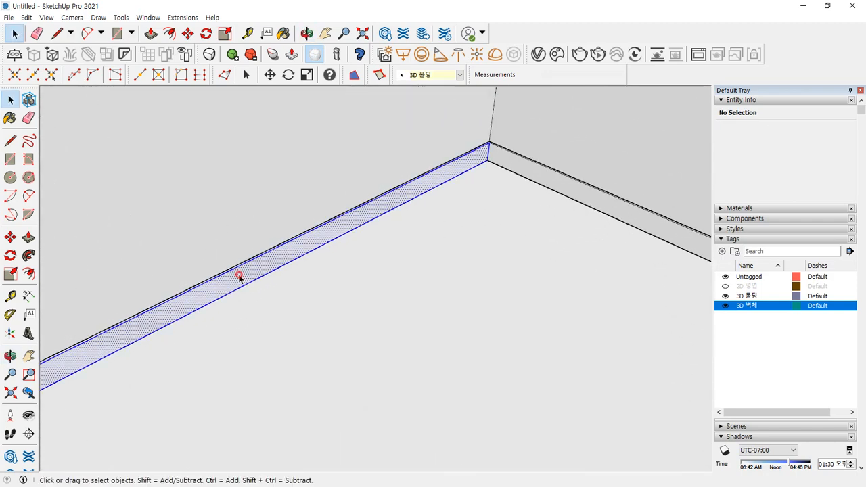
{"action": "right_click", "coordinate": [239, 277]}
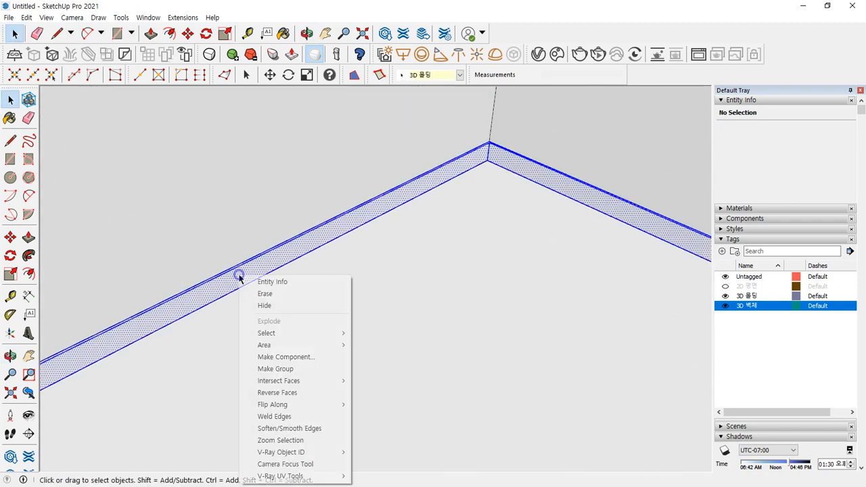
{"action": "left_click", "coordinate": [292, 396]}
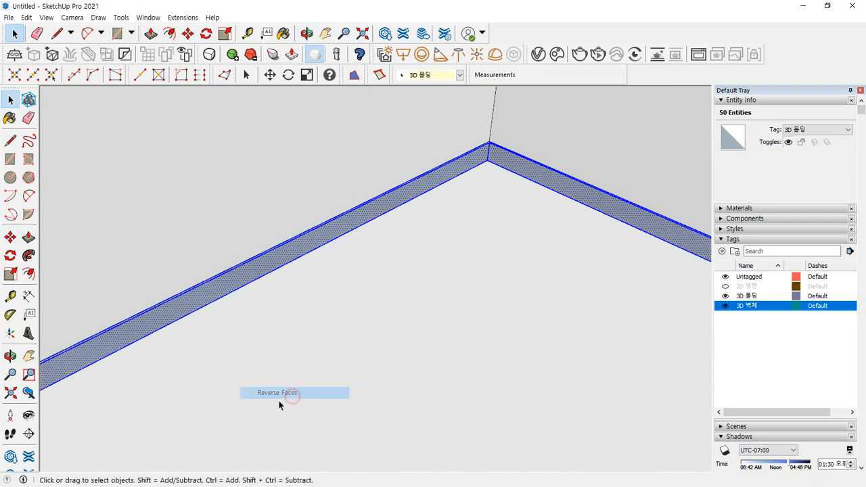
{"action": "left_click", "coordinate": [725, 306]}
- Follow Me the small profile along the first outline and reverse the new baseboard's faces
{"action": "left_click", "coordinate": [409, 315]}
{"action": "middle_click_drag", "start_coordinate": [251, 342], "coordinate": [313, 177]}
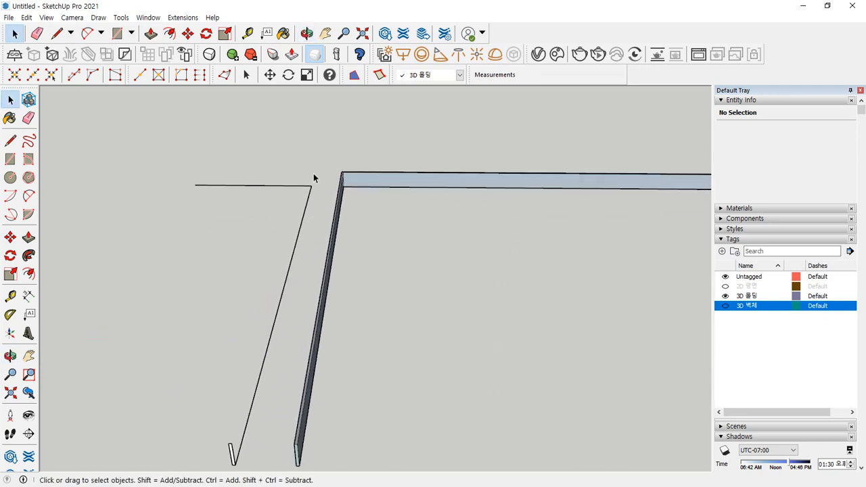
{"action": "scroll", "coordinate": [207, 319], "scroll_direction": "down", "scroll_amount": 1}
{"action": "middle_click_drag", "start_coordinate": [207, 319], "coordinate": [251, 240]}
{"action": "scroll", "coordinate": [252, 240], "scroll_direction": "up", "scroll_amount": 1}
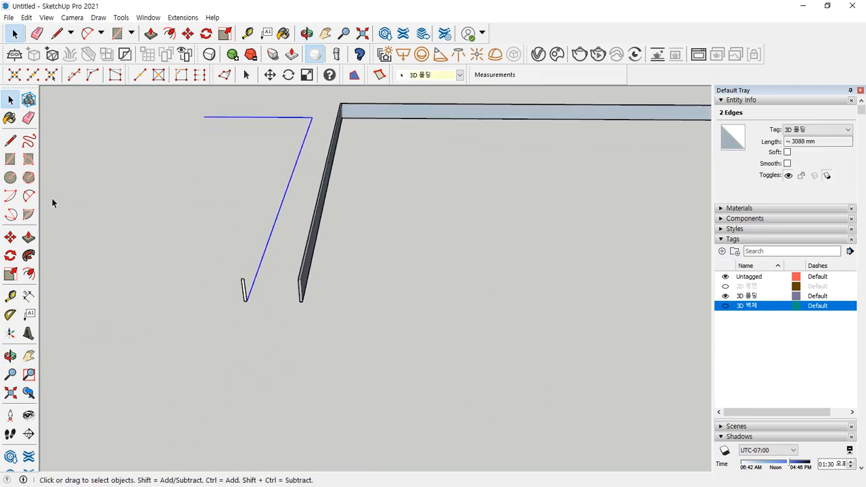
{"action": "left_click", "coordinate": [31, 259]}
{"action": "scroll", "coordinate": [228, 296], "scroll_direction": "up", "scroll_amount": 3}
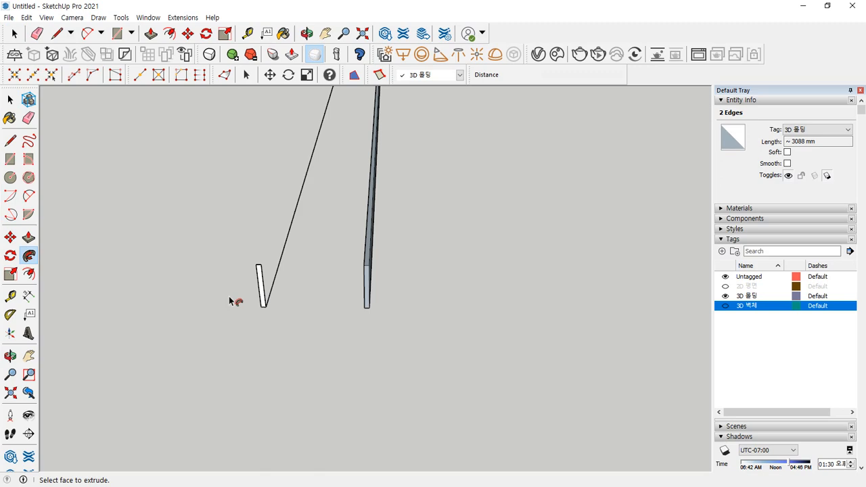
{"action": "left_click", "coordinate": [263, 292]}
{"action": "middle_click_drag", "start_coordinate": [261, 289], "coordinate": [222, 350]}
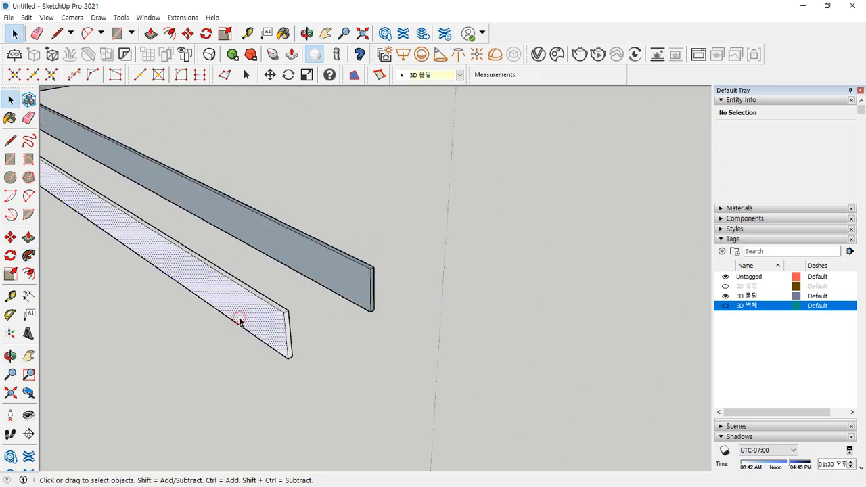
{"action": "right_click", "coordinate": [240, 317]}
{"action": "key", "text": "g"}
{"action": "left_click", "coordinate": [332, 359]}
{"action": "scroll", "coordinate": [338, 362], "scroll_direction": "down", "scroll_amount": 6}
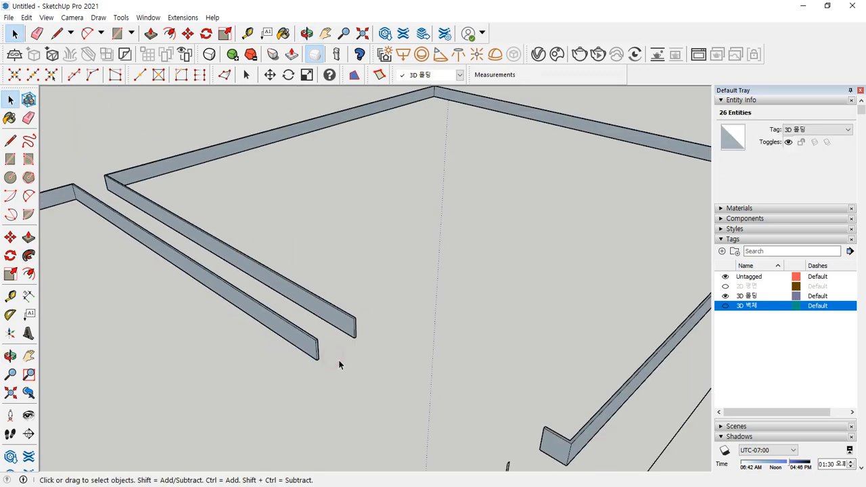
- Sweep the profile along the 400 mm edge and reverse the short board's faces
{"action": "middle_click_drag", "start_coordinate": [370, 359], "coordinate": [321, 306], "text": "shift"}
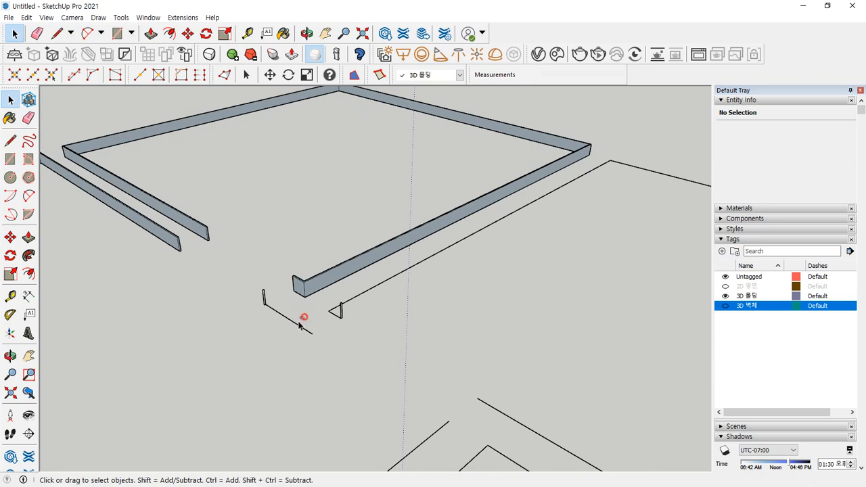
{"action": "left_click", "coordinate": [271, 307]}
{"action": "scroll", "coordinate": [267, 305], "scroll_direction": "up", "scroll_amount": 5}
{"action": "left_click", "coordinate": [28, 255]}
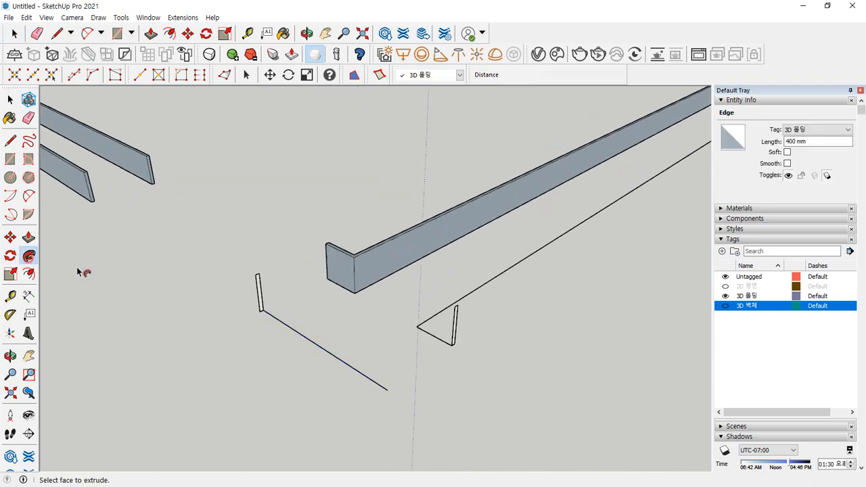
{"action": "left_click", "coordinate": [260, 295]}
{"action": "key", "text": "space"}
{"action": "left_click", "coordinate": [295, 320]}
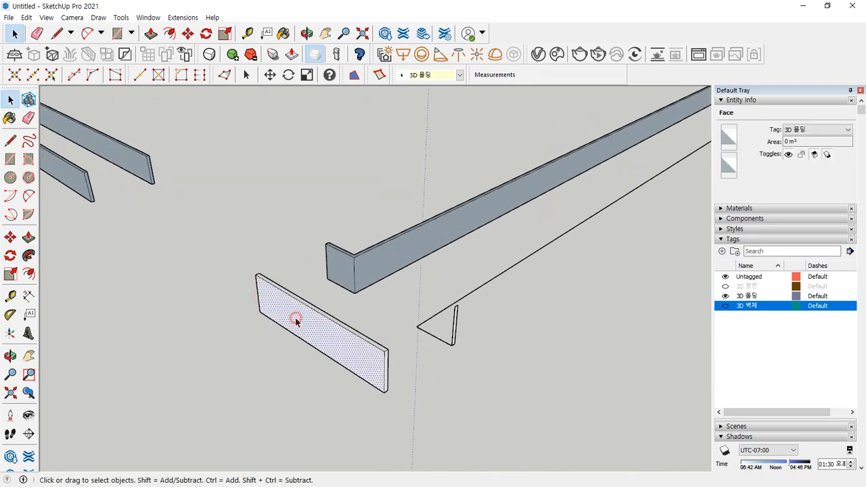
{"action": "right_click", "coordinate": [290, 323]}
{"action": "key", "text": "r"}
{"action": "left_click", "coordinate": [240, 346]}
- Sweep the profile along the five-edge outline and reverse the new baseboard's faces
{"action": "scroll", "coordinate": [435, 337], "scroll_direction": "down", "scroll_amount": 2}
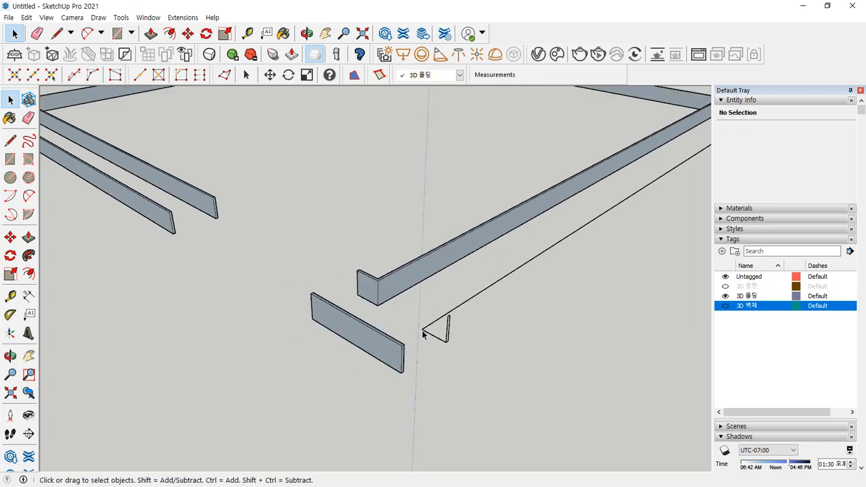
{"action": "scroll", "coordinate": [409, 318], "scroll_direction": "down", "scroll_amount": 5}
{"action": "middle_click_drag", "start_coordinate": [518, 282], "coordinate": [386, 269]}
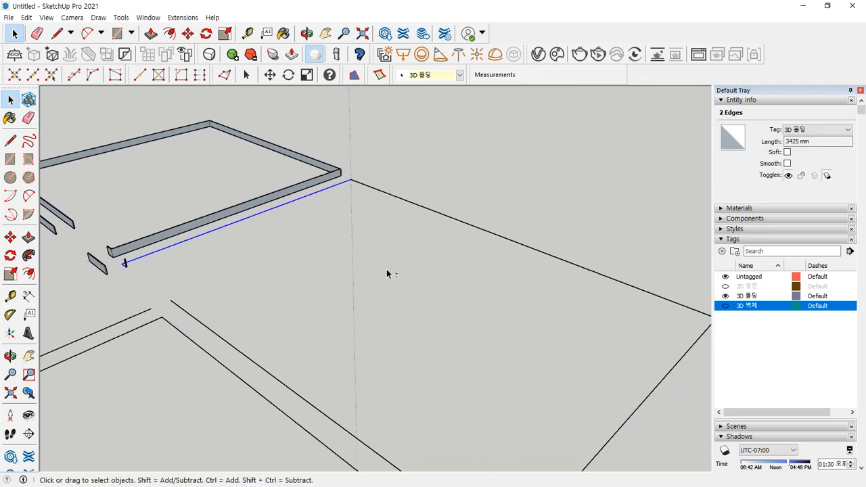
{"action": "scroll", "coordinate": [386, 269], "scroll_direction": "down", "scroll_amount": 2}
{"action": "left_click_drag", "start_coordinate": [630, 282], "coordinate": [628, 290], "text": "ctrl"}
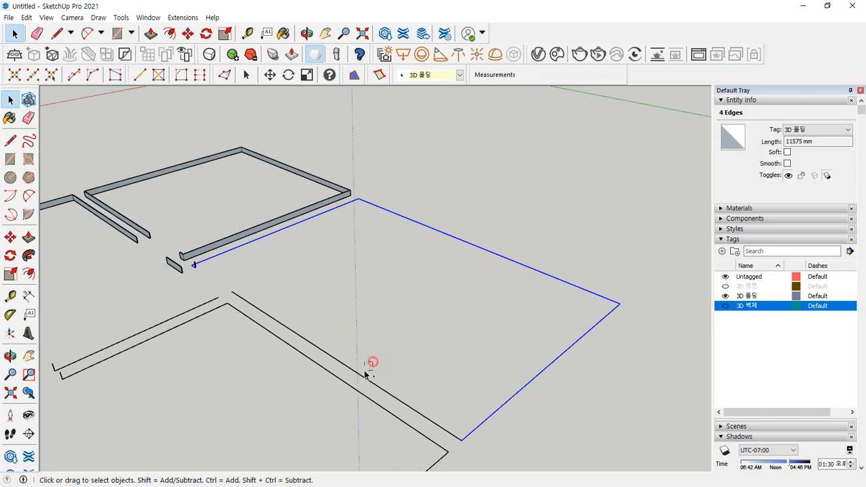
{"action": "scroll", "coordinate": [197, 257], "scroll_direction": "up", "scroll_amount": 5}
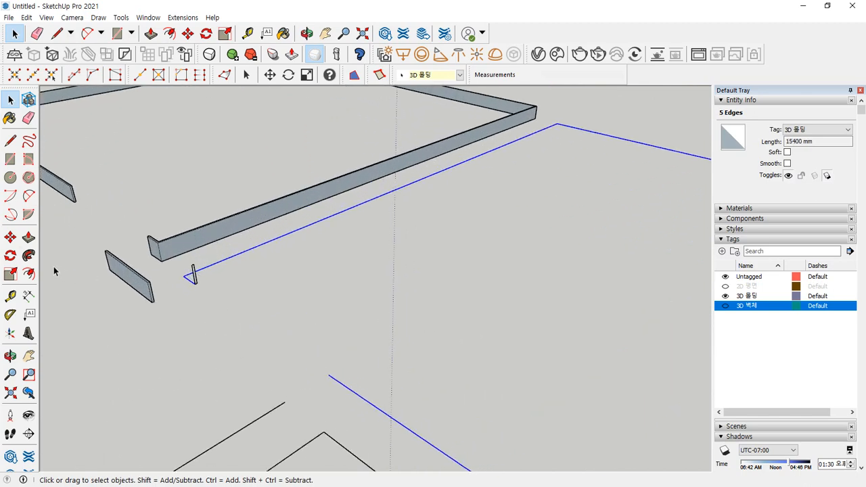
{"action": "left_click", "coordinate": [28, 255]}
{"action": "scroll", "coordinate": [216, 285], "scroll_direction": "up", "scroll_amount": 3}
{"action": "left_click", "coordinate": [218, 287]}
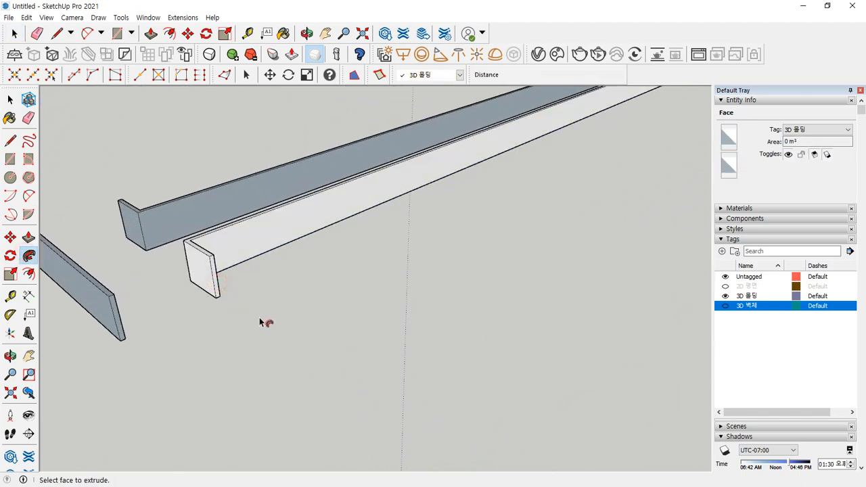
{"action": "scroll", "coordinate": [260, 298], "scroll_direction": "down", "scroll_amount": 6}
{"action": "key", "text": "space"}
{"action": "triple_click", "coordinate": [367, 365]}
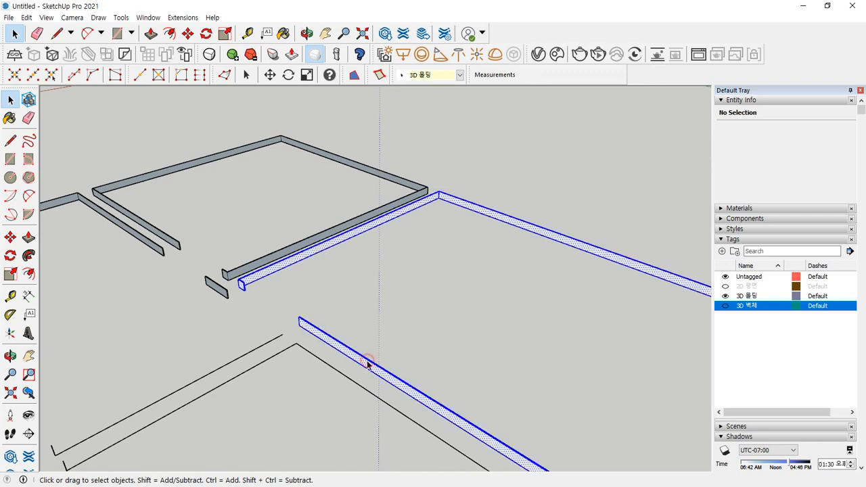
{"action": "right_click", "coordinate": [367, 363]}
{"action": "left_click", "coordinate": [272, 365]}
- Sweep the profile along the 2100 mm edge and reverse the new board's faces
{"action": "scroll", "coordinate": [272, 365], "scroll_direction": "down", "scroll_amount": 4}
{"action": "middle_click_drag", "start_coordinate": [214, 427], "coordinate": [269, 328], "text": "shift"}
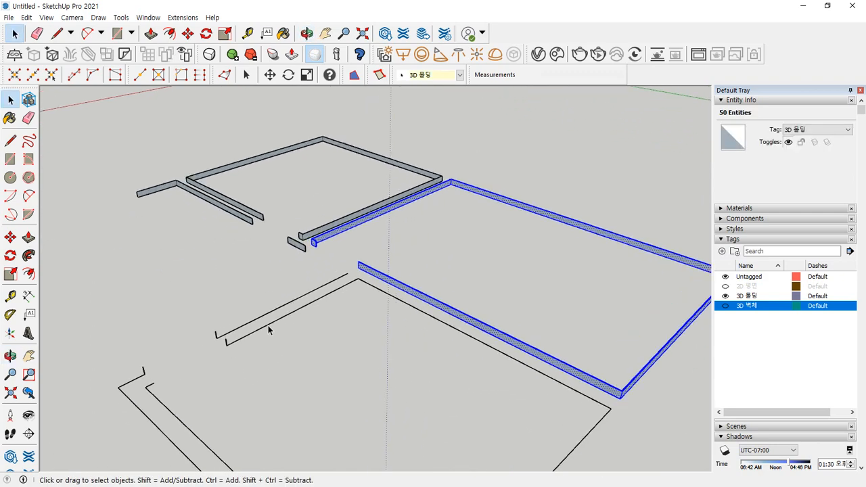
{"action": "scroll", "coordinate": [268, 328], "scroll_direction": "up", "scroll_amount": 2}
{"action": "left_click", "coordinate": [242, 324]}
{"action": "scroll", "coordinate": [184, 343], "scroll_direction": "up", "scroll_amount": 6}
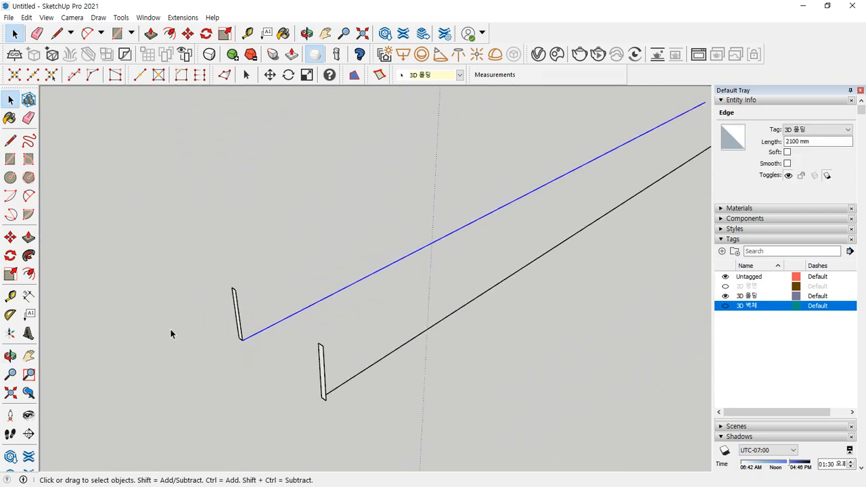
{"action": "left_click", "coordinate": [28, 255]}
{"action": "left_click", "coordinate": [310, 315]}
{"action": "key", "text": "space"}
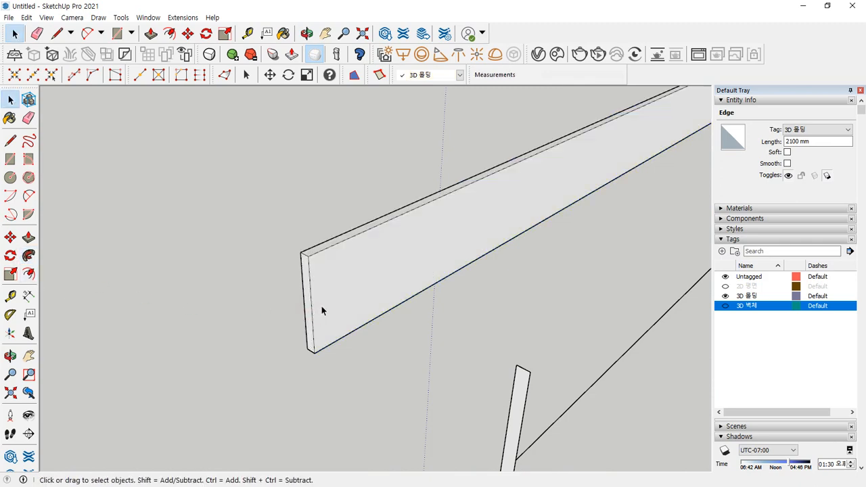
{"action": "triple_click", "coordinate": [332, 293]}
{"action": "right_click", "coordinate": [334, 292]}
{"action": "key", "text": "r"}
{"action": "left_click", "coordinate": [321, 371]}
{"action": "scroll", "coordinate": [319, 371], "scroll_direction": "down", "scroll_amount": 6}
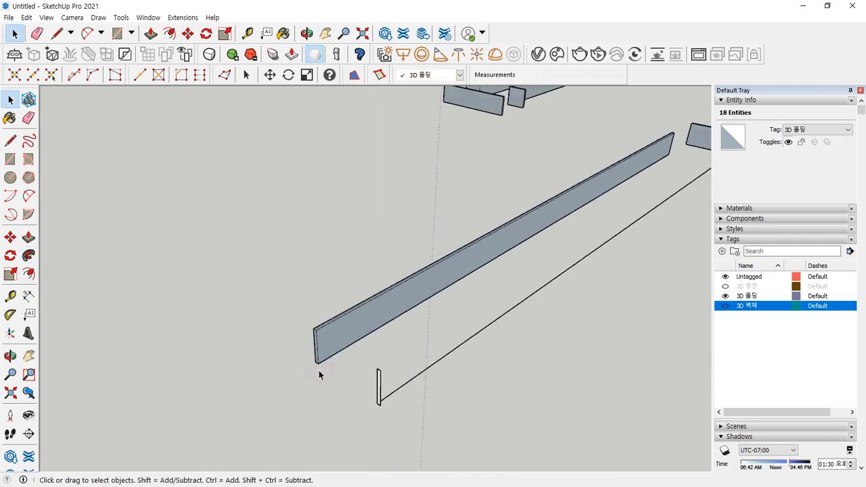
{"action": "middle_click_drag", "start_coordinate": [464, 375], "coordinate": [259, 269], "text": "shift"}
{"action": "scroll", "coordinate": [290, 264], "scroll_direction": "down", "scroll_amount": 3}
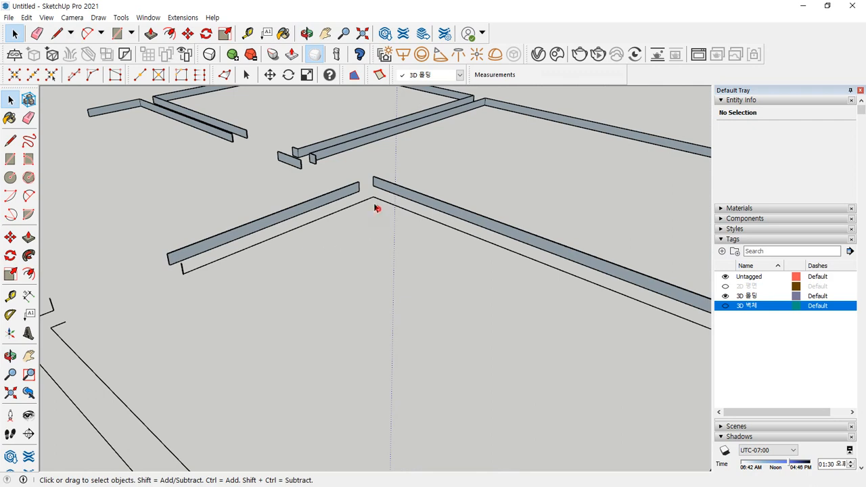
{"action": "scroll", "coordinate": [377, 290], "scroll_direction": "down", "scroll_amount": 3}
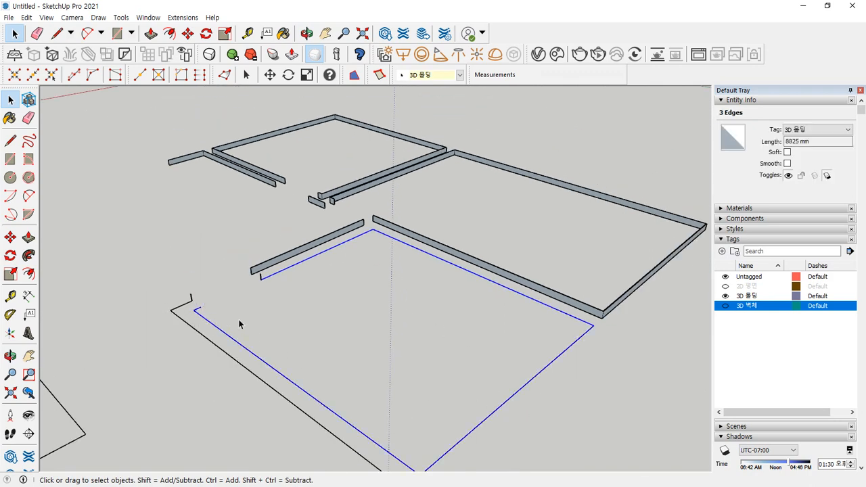
{"action": "scroll", "coordinate": [271, 284], "scroll_direction": "up", "scroll_amount": 6}
- Follow Me the end profile along its outline and select the resulting baseboard
{"action": "left_click", "coordinate": [28, 256]}
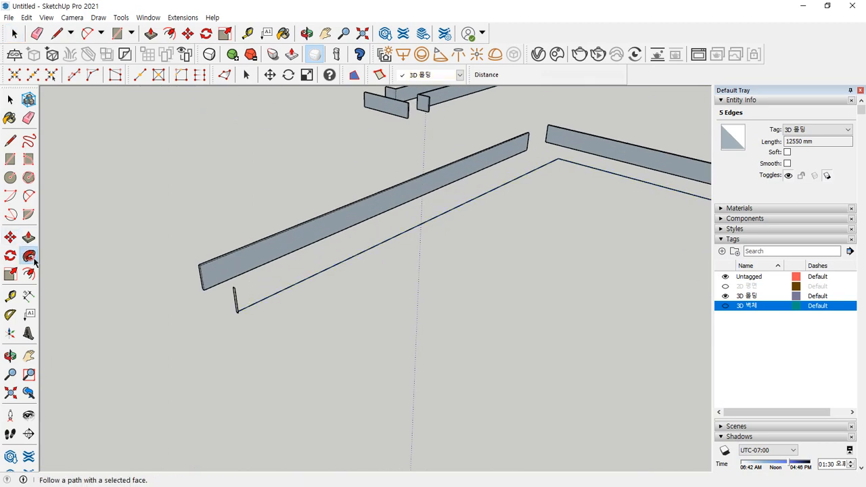
{"action": "scroll", "coordinate": [248, 322], "scroll_direction": "up", "scroll_amount": 2}
{"action": "left_click", "coordinate": [295, 315]}
{"action": "scroll", "coordinate": [320, 338], "scroll_direction": "down", "scroll_amount": 3}
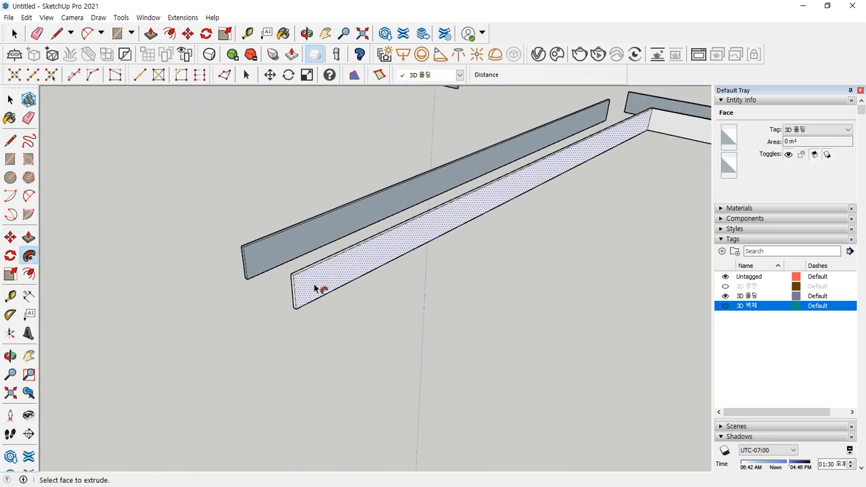
{"action": "key", "text": "space"}
{"action": "left_click", "coordinate": [344, 280]}
{"action": "triple_click", "coordinate": [344, 281]}
- Sweep the small profile along the selected outline edges and flip the new baseboard's faces
{"action": "scroll", "coordinate": [286, 319], "scroll_direction": "down", "scroll_amount": 4}
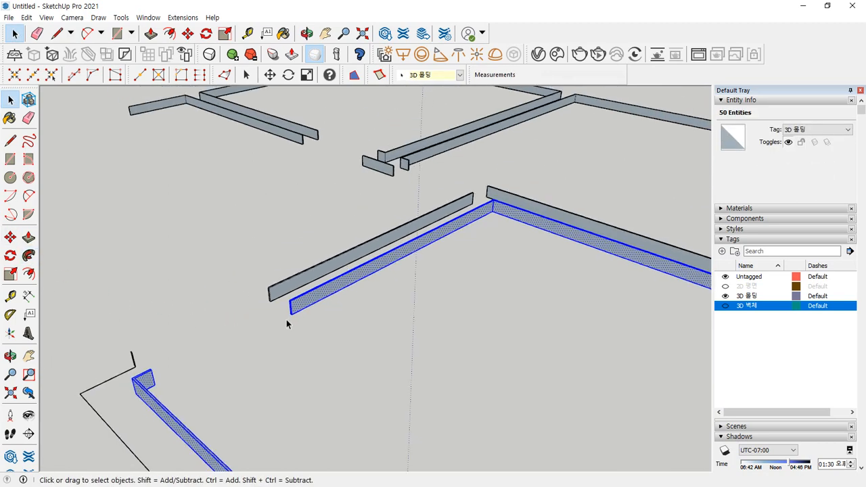
{"action": "middle_click_drag", "start_coordinate": [286, 319], "coordinate": [188, 269]}
{"action": "scroll", "coordinate": [196, 263], "scroll_direction": "up", "scroll_amount": 2}
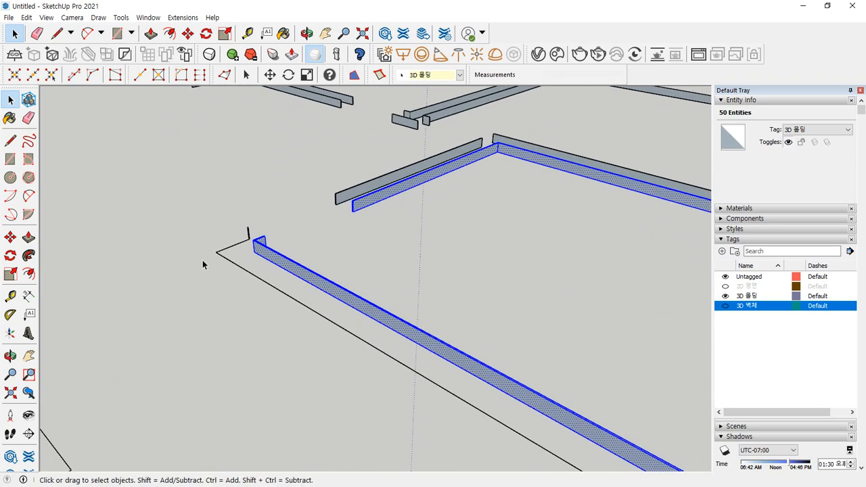
{"action": "left_click_drag", "start_coordinate": [204, 267], "coordinate": [206, 270]}
{"action": "middle_click_drag", "start_coordinate": [288, 363], "coordinate": [444, 369]}
{"action": "scroll", "coordinate": [444, 369], "scroll_direction": "up", "scroll_amount": 2}
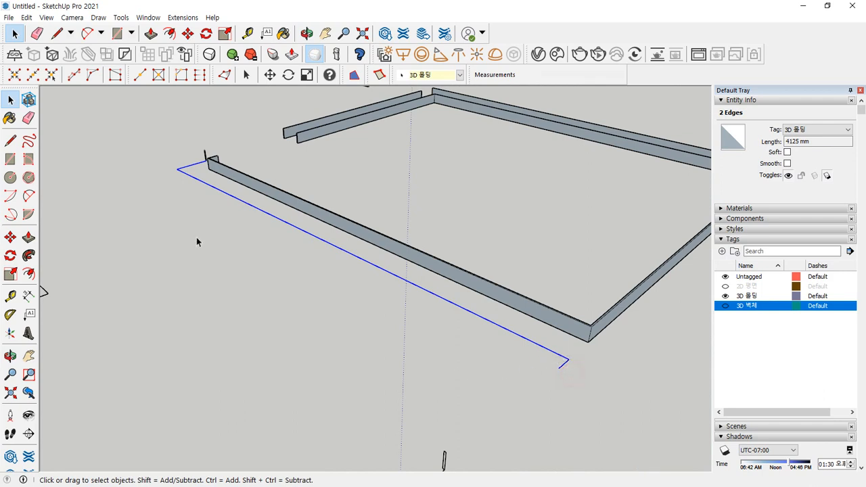
{"action": "scroll", "coordinate": [207, 183], "scroll_direction": "up", "scroll_amount": 4}
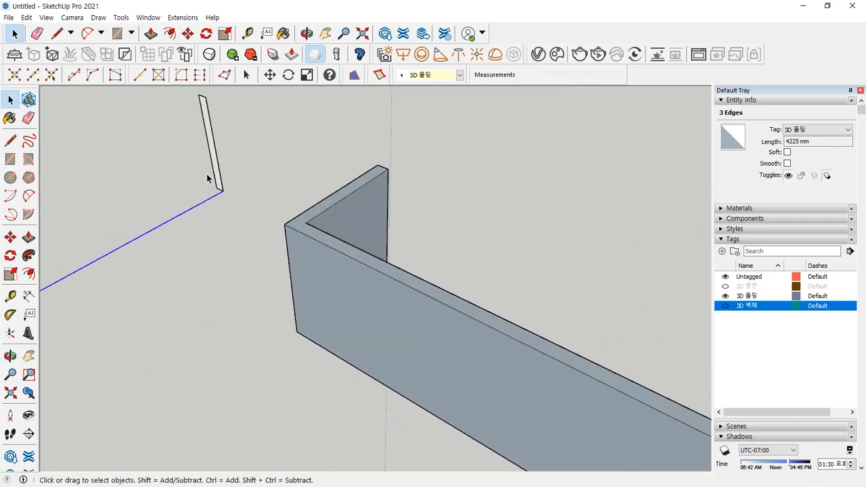
{"action": "left_click", "coordinate": [29, 255]}
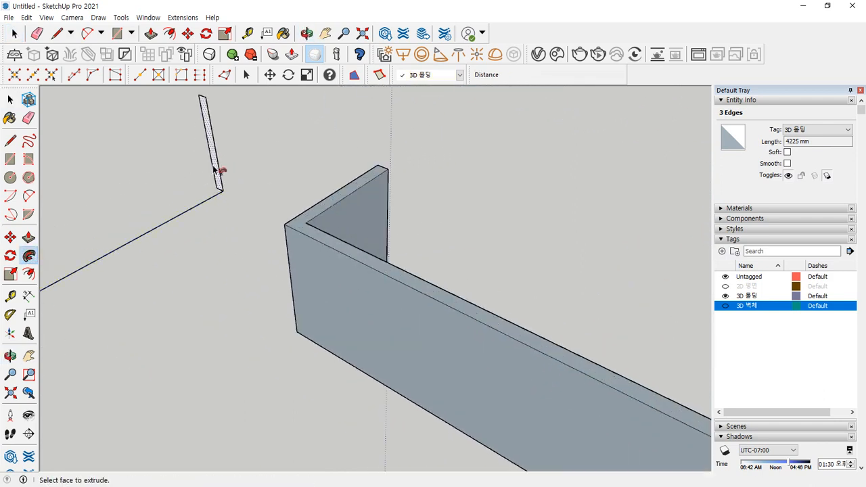
{"action": "left_click", "coordinate": [217, 169]}
{"action": "key", "text": "space"}
{"action": "right_click", "coordinate": [150, 166]}
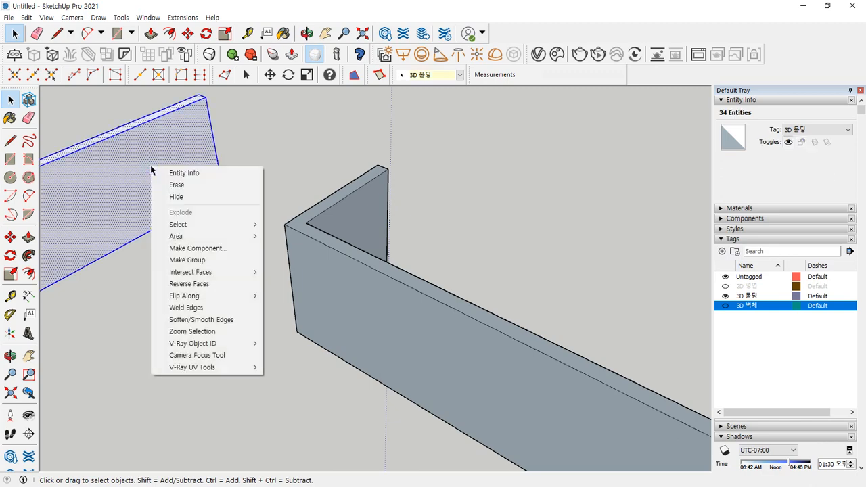
{"action": "left_click", "coordinate": [216, 284]}
- Sweep the profile along the four lower outline edges and flip the new baseboard's faces
{"action": "scroll", "coordinate": [247, 305], "scroll_direction": "down", "scroll_amount": 10}
{"action": "middle_click_drag", "start_coordinate": [237, 304], "coordinate": [242, 174], "text": "shift"}
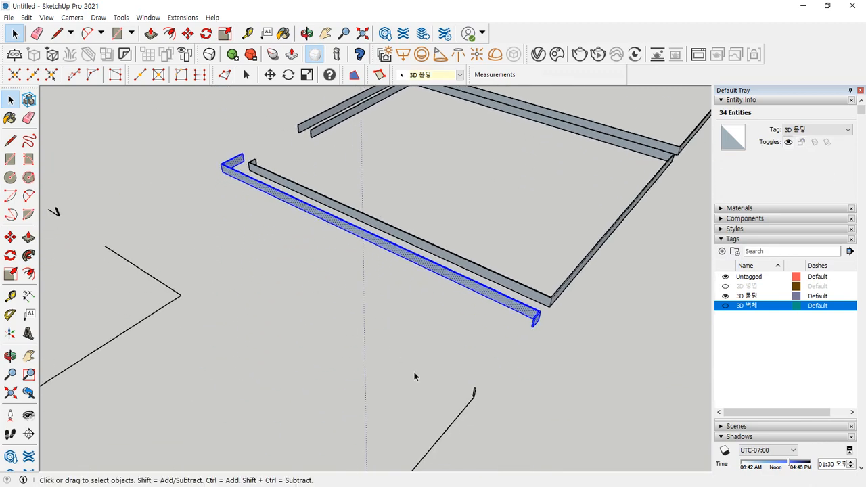
{"action": "middle_click_drag", "start_coordinate": [357, 368], "coordinate": [447, 178], "text": "shift"}
{"action": "scroll", "coordinate": [394, 242], "scroll_direction": "down", "scroll_amount": 3}
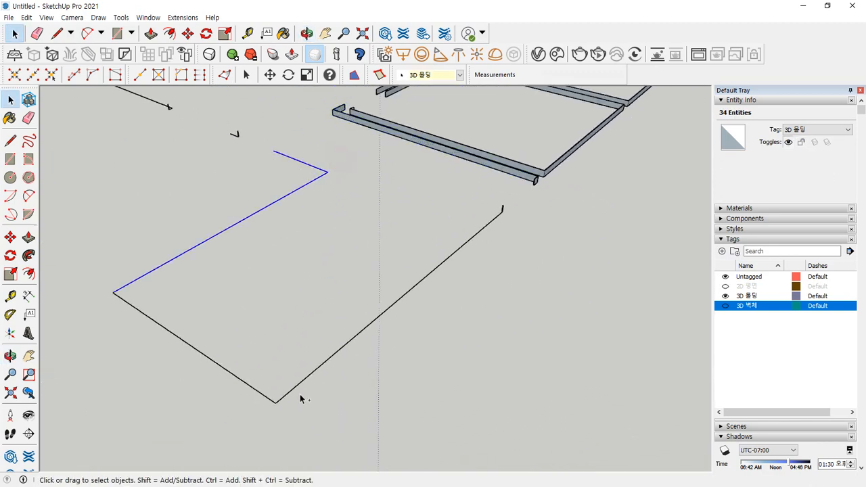
{"action": "left_click_drag", "start_coordinate": [313, 404], "coordinate": [235, 379], "text": "ctrl"}
{"action": "scroll", "coordinate": [514, 210], "scroll_direction": "up", "scroll_amount": 5}
{"action": "scroll", "coordinate": [482, 188], "scroll_direction": "up", "scroll_amount": 8}
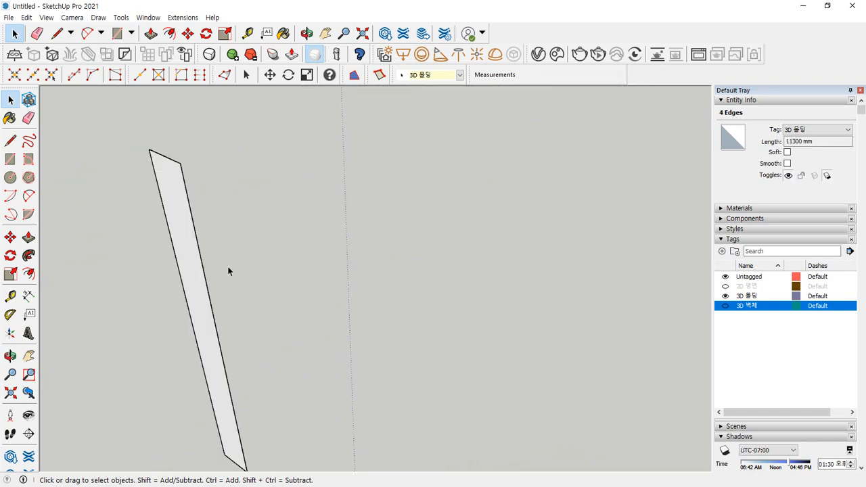
{"action": "left_click", "coordinate": [28, 255]}
{"action": "left_click", "coordinate": [188, 268]}
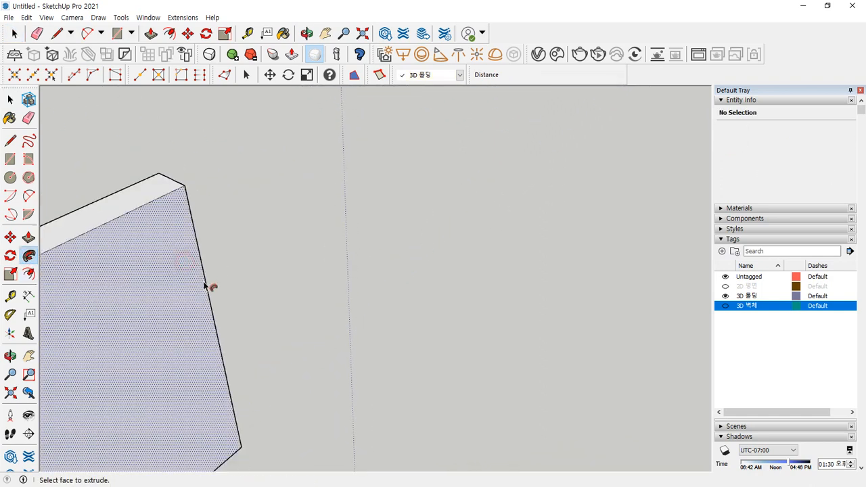
{"action": "key", "text": "space"}
{"action": "scroll", "coordinate": [186, 296], "scroll_direction": "down", "scroll_amount": 4}
{"action": "triple_click", "coordinate": [172, 299]}
{"action": "right_click", "coordinate": [172, 299]}
{"action": "key", "text": "r"}
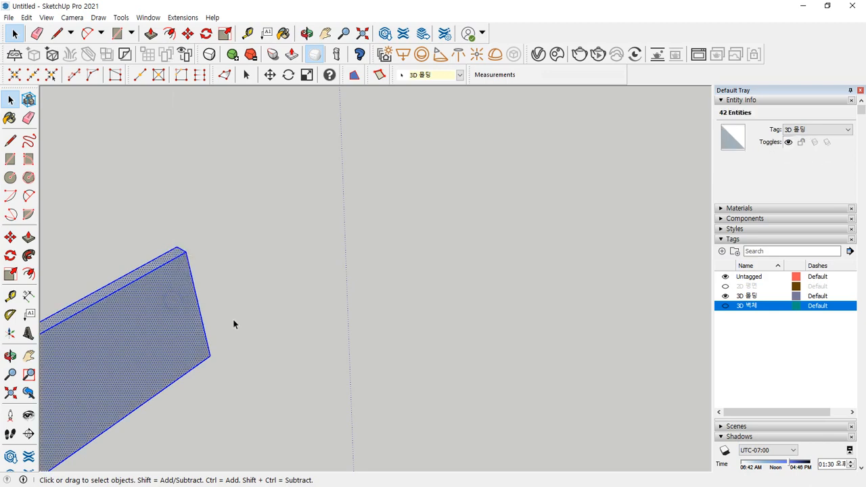
{"action": "left_click", "coordinate": [278, 322]}
- Push/Pull the stray thin profile into a short baseboard piece and flip its faces
{"action": "scroll", "coordinate": [269, 318], "scroll_direction": "down", "scroll_amount": 8}
{"action": "middle_click_drag", "start_coordinate": [269, 317], "coordinate": [199, 212]}
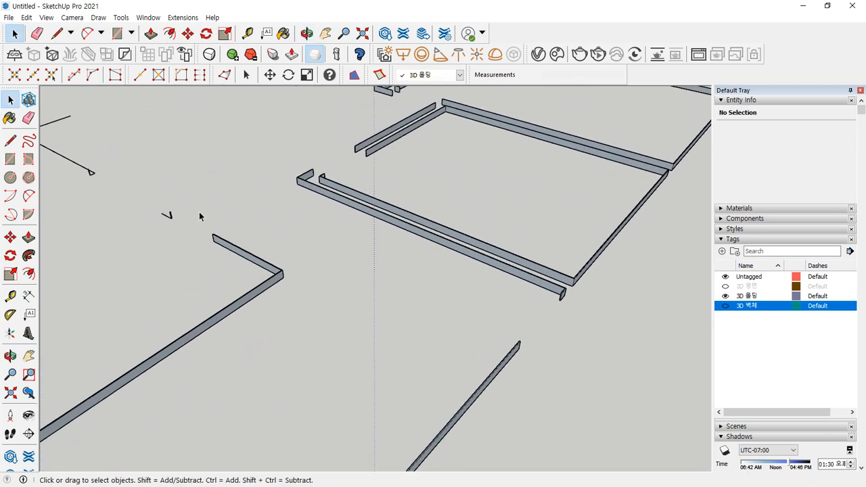
{"action": "scroll", "coordinate": [196, 213], "scroll_direction": "up", "scroll_amount": 4}
{"action": "scroll", "coordinate": [135, 218], "scroll_direction": "up", "scroll_amount": 11}
{"action": "middle_click_drag", "start_coordinate": [272, 202], "coordinate": [272, 218]}
{"action": "middle_click_drag", "start_coordinate": [289, 177], "coordinate": [302, 225], "text": "shift"}
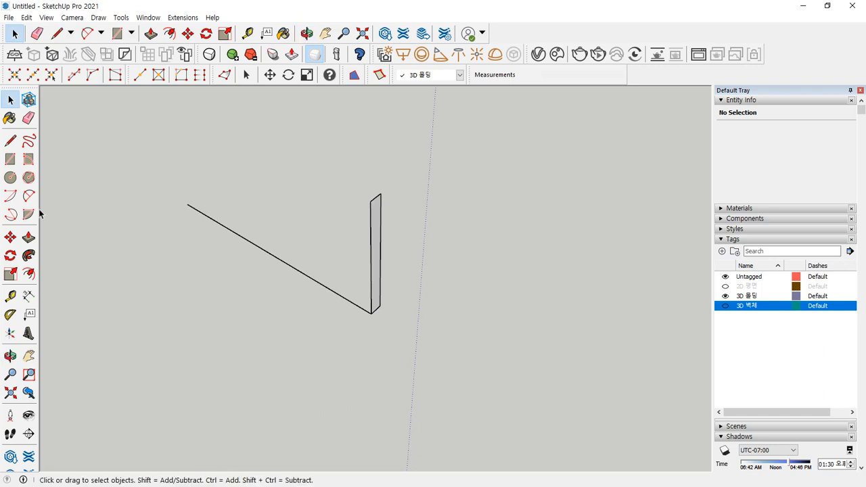
{"action": "left_click", "coordinate": [29, 237]}
{"action": "left_click", "coordinate": [377, 290]}
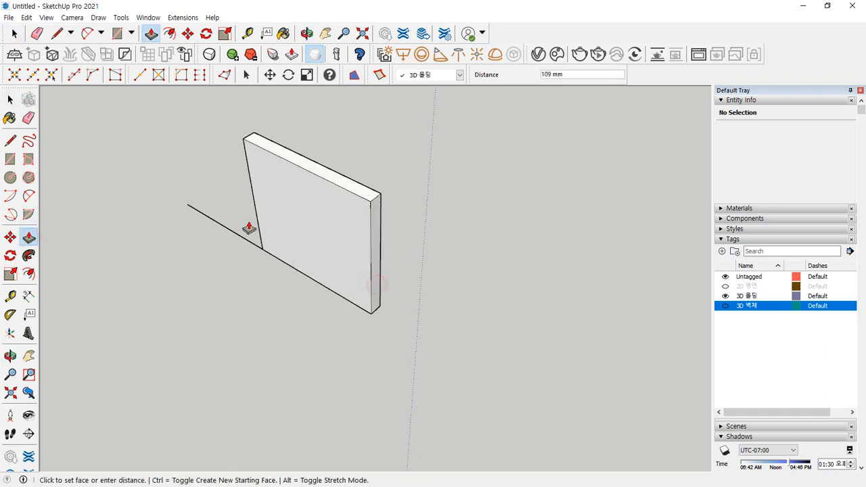
{"action": "left_click", "coordinate": [188, 205]}
{"action": "key", "text": "space"}
{"action": "triple_click", "coordinate": [278, 211]}
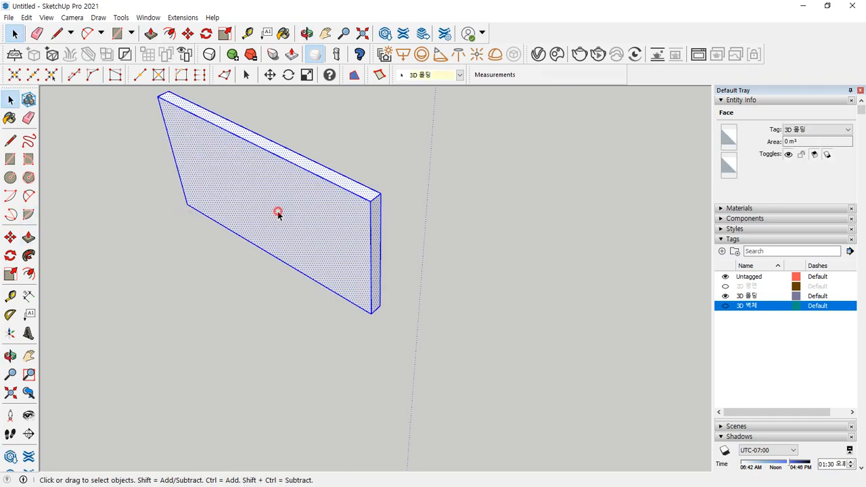
{"action": "right_click", "coordinate": [278, 211]}
{"action": "left_click", "coordinate": [309, 328]}
{"action": "left_click", "coordinate": [211, 282]}
- Sweep the profile along the L-shaped path to create the last baseboard run
{"action": "scroll", "coordinate": [177, 263], "scroll_direction": "down", "scroll_amount": 7}
{"action": "middle_click_drag", "start_coordinate": [177, 263], "coordinate": [373, 348], "text": "shift"}
{"action": "scroll", "coordinate": [373, 349], "scroll_direction": "down", "scroll_amount": 3}
{"action": "middle_click_drag", "start_coordinate": [239, 291], "coordinate": [290, 322], "text": "shift"}
{"action": "scroll", "coordinate": [195, 155], "scroll_direction": "up", "scroll_amount": 2}
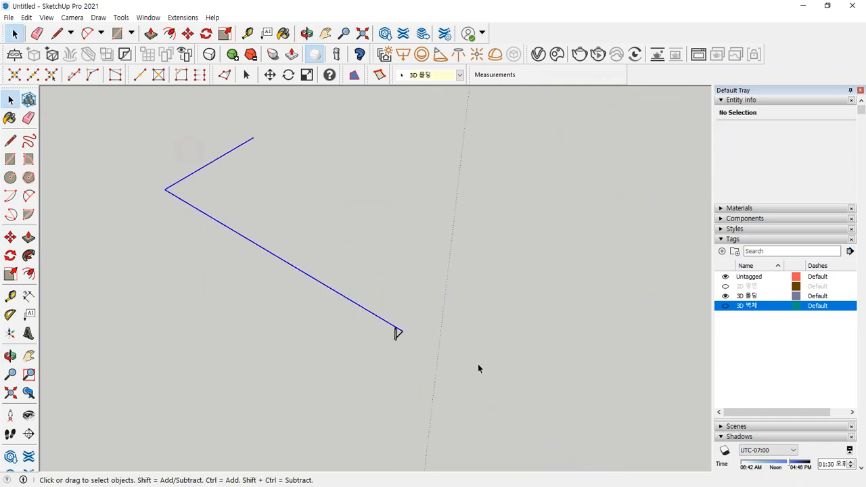
{"action": "scroll", "coordinate": [445, 355], "scroll_direction": "up", "scroll_amount": 3}
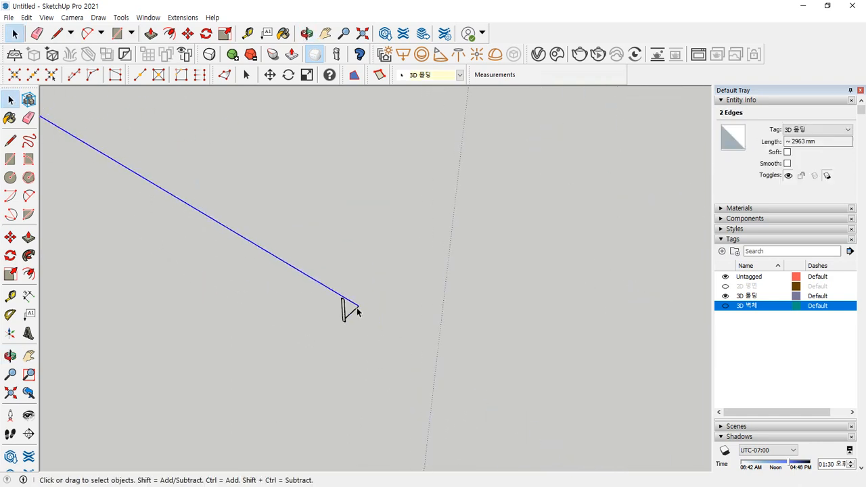
{"action": "left_click", "coordinate": [28, 255]}
{"action": "scroll", "coordinate": [379, 341], "scroll_direction": "up", "scroll_amount": 3}
{"action": "scroll", "coordinate": [286, 313], "scroll_direction": "up", "scroll_amount": 1}
{"action": "left_click", "coordinate": [278, 292]}
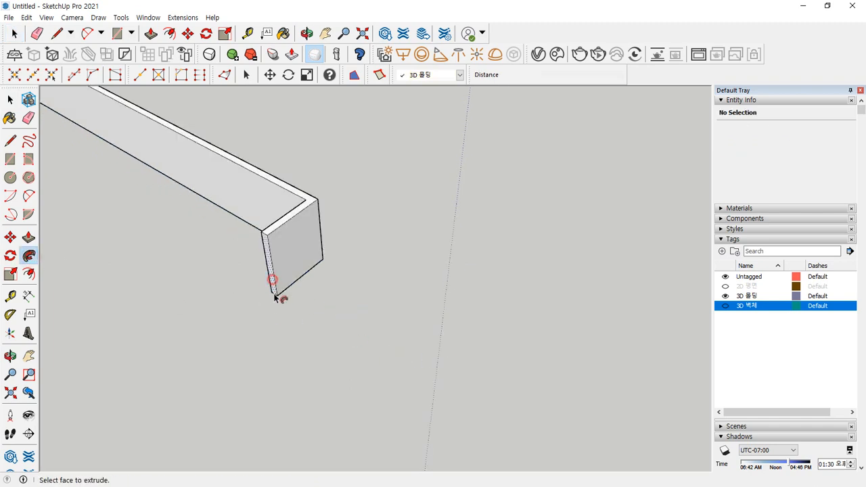
{"action": "key", "text": "space"}
{"action": "triple_click", "coordinate": [277, 289]}
{"action": "right_click", "coordinate": [279, 282]}
{"action": "key", "text": "Escape"}
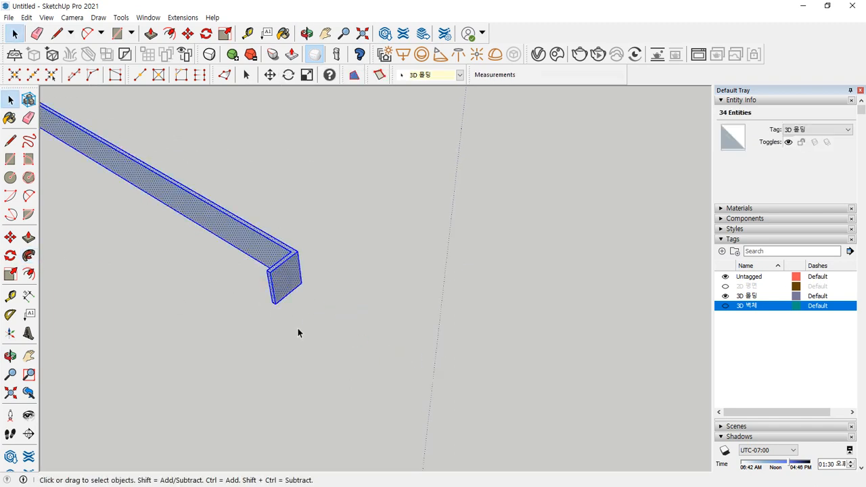
- Window-select all the baseboard pieces and make them one group
{"action": "scroll", "coordinate": [349, 284], "scroll_direction": "down", "scroll_amount": 5}
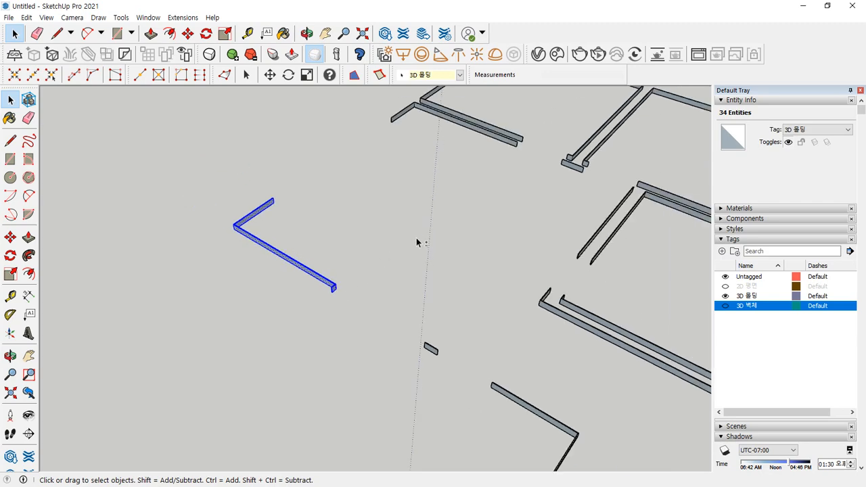
{"action": "left_click", "coordinate": [417, 241]}
{"action": "mouse_move", "coordinate": [418, 241]}
{"action": "middle_mouse_down"}
{"action": "mouse_move", "coordinate": [392, 243]}
{"action": "mouse_move", "coordinate": [193, 184]}
{"action": "mouse_move", "coordinate": [424, 239]}
{"action": "middle_mouse_up"}
{"action": "scroll", "coordinate": [361, 225], "scroll_direction": "down", "scroll_amount": 5}
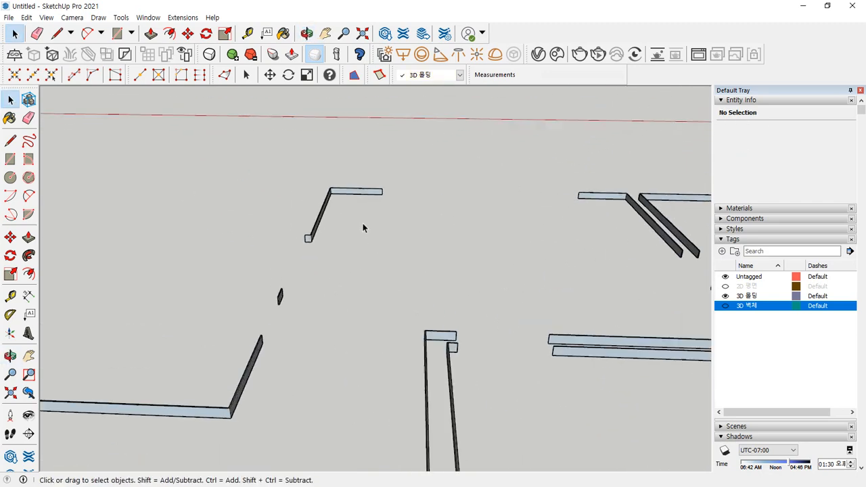
{"action": "left_click_drag", "start_coordinate": [113, 168], "coordinate": [757, 413]}
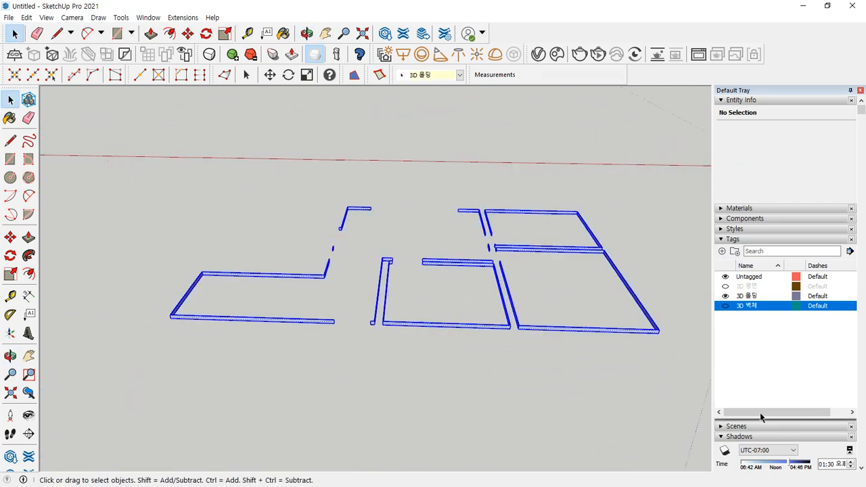
{"action": "right_click", "coordinate": [599, 328]}
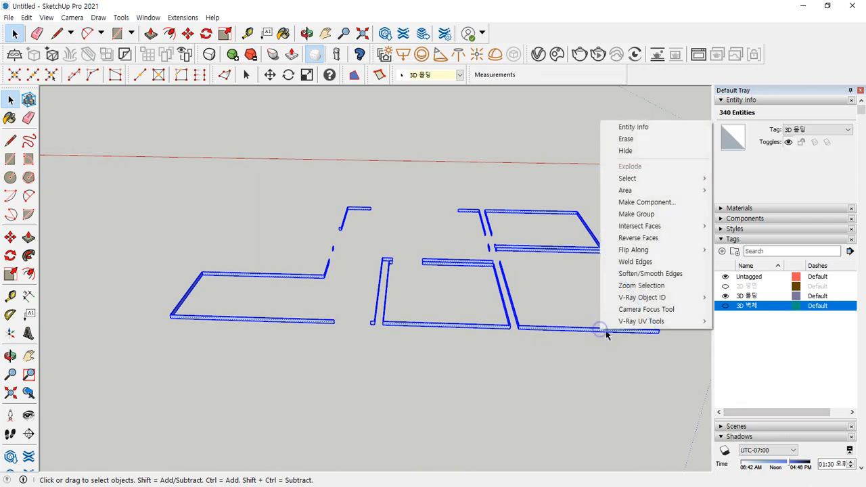
{"action": "left_click", "coordinate": [649, 216]}
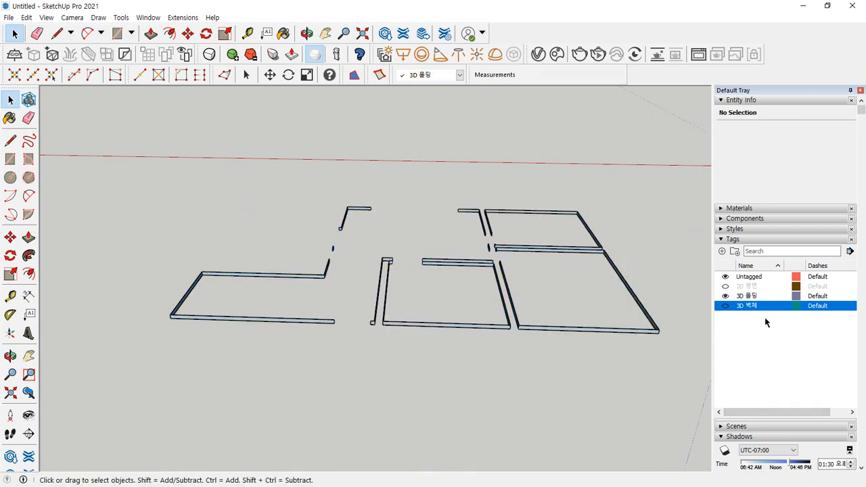
- Orbit and zoom over the 3D walls until the whole plan is in view
{"action": "middle_click_drag", "start_coordinate": [397, 398], "coordinate": [366, 266]}
{"action": "scroll", "coordinate": [342, 195], "scroll_direction": "up", "scroll_amount": 5}
{"action": "scroll", "coordinate": [366, 266], "scroll_direction": "down", "scroll_amount": 3}
{"action": "middle_click_drag", "start_coordinate": [463, 262], "coordinate": [480, 306], "text": "shift"}
{"action": "scroll", "coordinate": [483, 289], "scroll_direction": "up", "scroll_amount": 1}
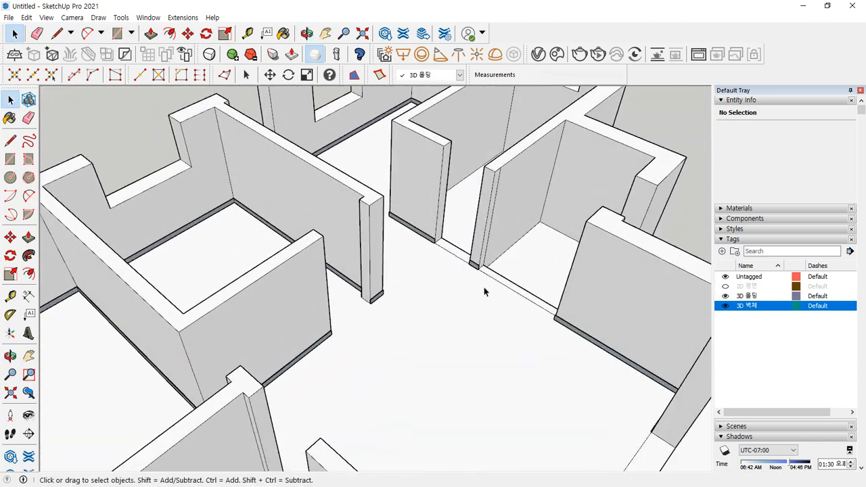
{"action": "scroll", "coordinate": [500, 297], "scroll_direction": "down", "scroll_amount": 5}
{"action": "middle_click_drag", "start_coordinate": [230, 338], "coordinate": [268, 295]}
{"action": "middle_click_drag", "start_coordinate": [242, 354], "coordinate": [370, 345]}
{"action": "middle_click_drag", "start_coordinate": [345, 404], "coordinate": [274, 297]}
{"action": "scroll", "coordinate": [352, 377], "scroll_direction": "down", "scroll_amount": 3}
{"action": "scroll", "coordinate": [277, 301], "scroll_direction": "up", "scroll_amount": 4}
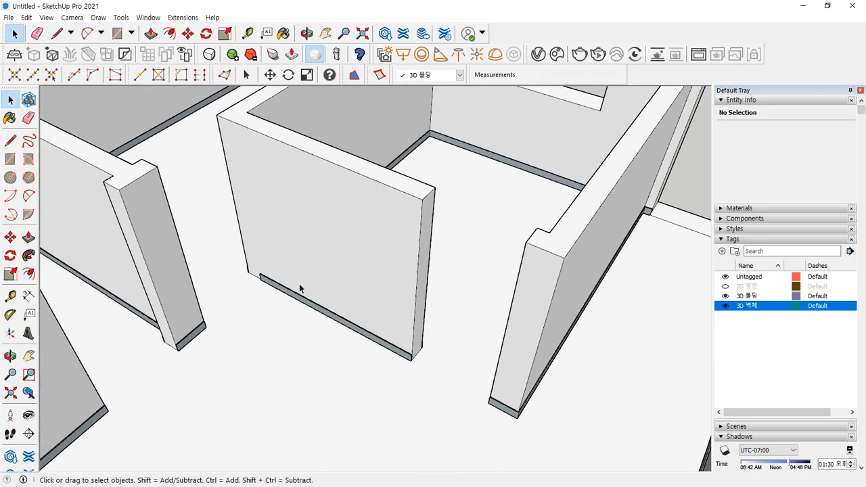
{"action": "scroll", "coordinate": [317, 295], "scroll_direction": "down", "scroll_amount": 1}
{"action": "scroll", "coordinate": [317, 298], "scroll_direction": "up", "scroll_amount": 1}
{"action": "scroll", "coordinate": [283, 288], "scroll_direction": "up", "scroll_amount": 3}
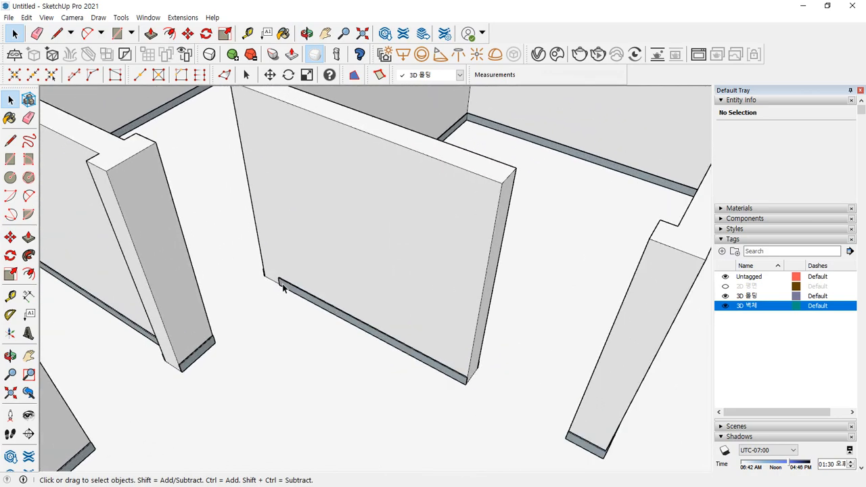
{"action": "scroll", "coordinate": [283, 287], "scroll_direction": "down", "scroll_amount": 5}
{"action": "middle_click_drag", "start_coordinate": [489, 365], "coordinate": [395, 321], "text": "shift"}
{"action": "scroll", "coordinate": [432, 310], "scroll_direction": "down", "scroll_amount": 2}
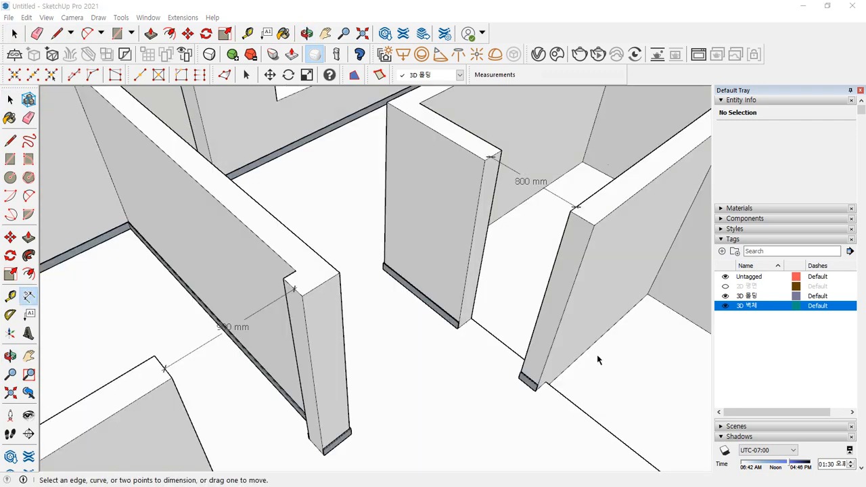
{"action": "scroll", "coordinate": [598, 355], "scroll_direction": "down", "scroll_amount": 1}
- Orbit between the 800 mm and 900 mm doorways, ending centred on the 800 mm opening
{"action": "middle_click_drag", "start_coordinate": [494, 256], "coordinate": [345, 353], "text": "shift"}
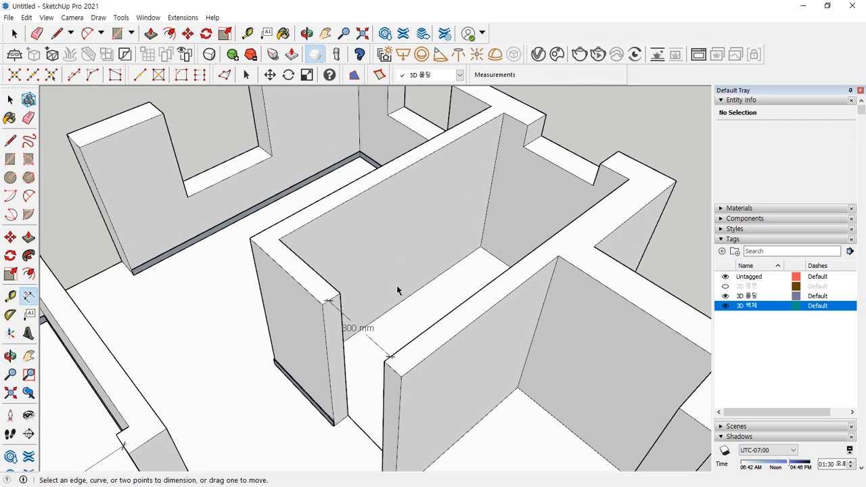
{"action": "middle_click_drag", "start_coordinate": [397, 289], "coordinate": [455, 322]}
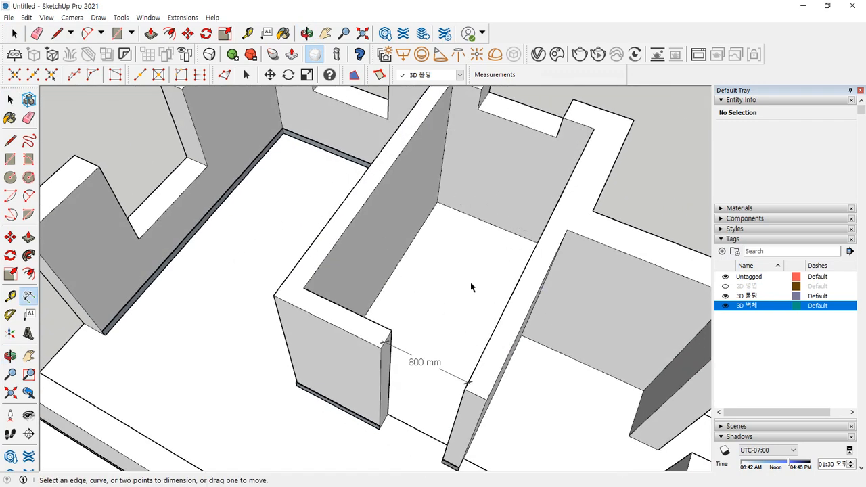
{"action": "scroll", "coordinate": [353, 206], "scroll_direction": "up", "scroll_amount": 1}
{"action": "scroll", "coordinate": [369, 287], "scroll_direction": "up", "scroll_amount": 1}
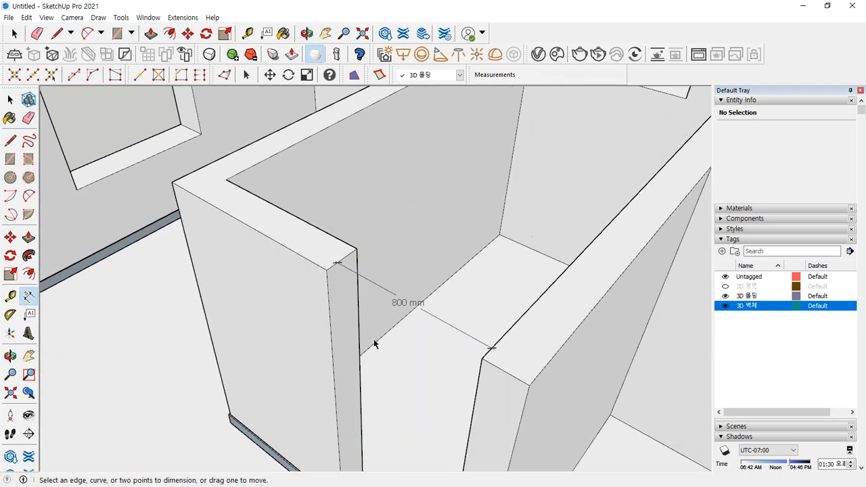
{"action": "scroll", "coordinate": [399, 322], "scroll_direction": "up", "scroll_amount": 1}
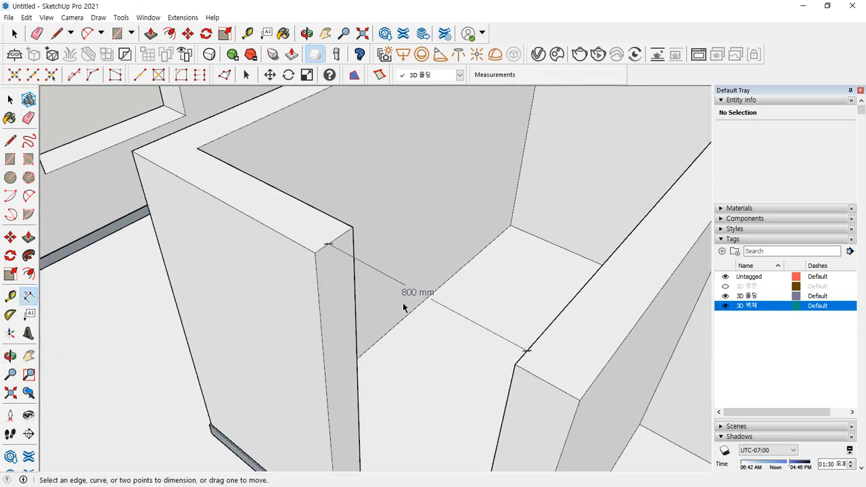
{"action": "scroll", "coordinate": [402, 309], "scroll_direction": "down", "scroll_amount": 3}
{"action": "middle_click_drag", "start_coordinate": [262, 369], "coordinate": [386, 248]}
{"action": "scroll", "coordinate": [440, 162], "scroll_direction": "up", "scroll_amount": 3}
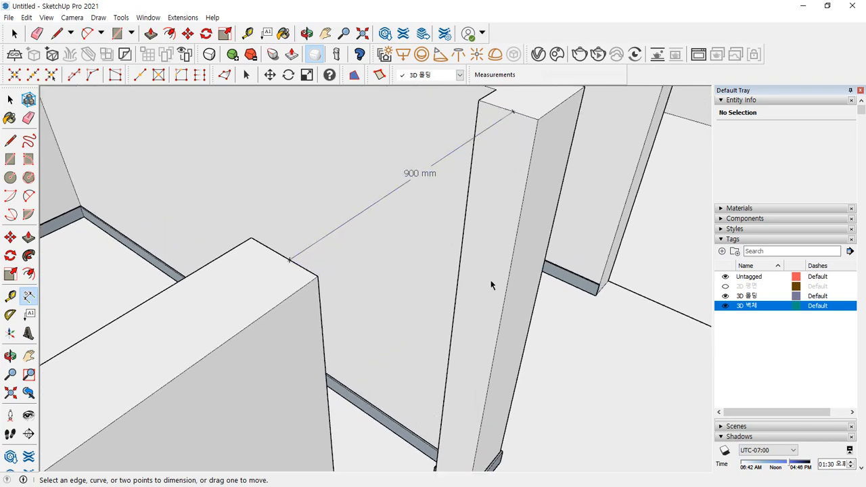
{"action": "scroll", "coordinate": [546, 251], "scroll_direction": "down", "scroll_amount": 2}
{"action": "middle_click_drag", "start_coordinate": [548, 207], "coordinate": [406, 325]}
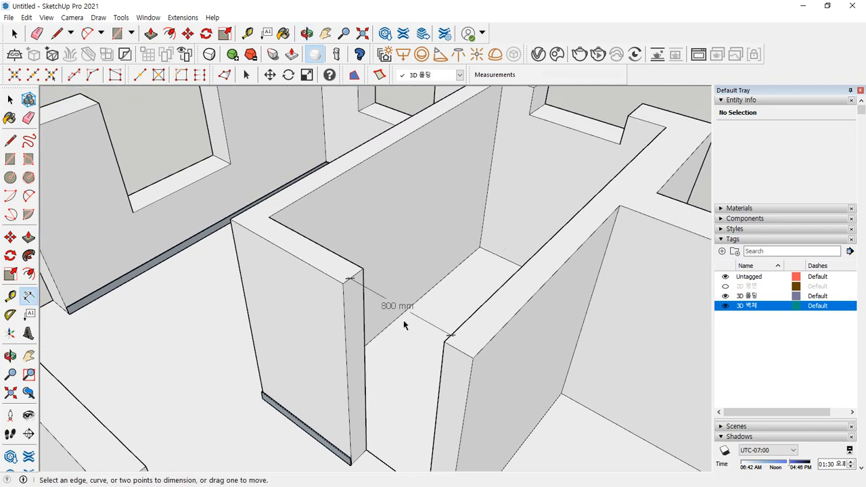
{"action": "scroll", "coordinate": [304, 352], "scroll_direction": "up", "scroll_amount": 3}
{"action": "middle_click_drag", "start_coordinate": [299, 343], "coordinate": [326, 309], "text": "shift"}
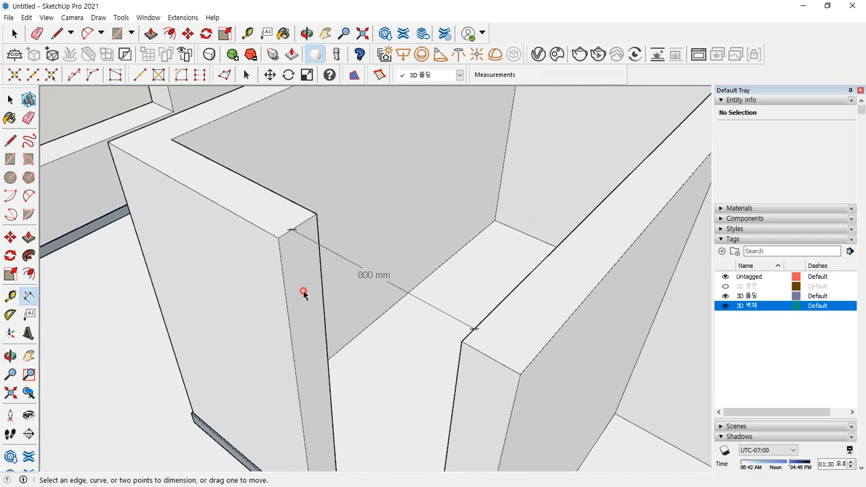
- Inside the wall group, push the doorway end face 100 mm to make the opening 900 mm
{"action": "left_click", "coordinate": [278, 237]}
{"action": "key", "text": "Escape"}
{"action": "key", "text": "space"}
{"action": "double_click", "coordinate": [297, 266]}
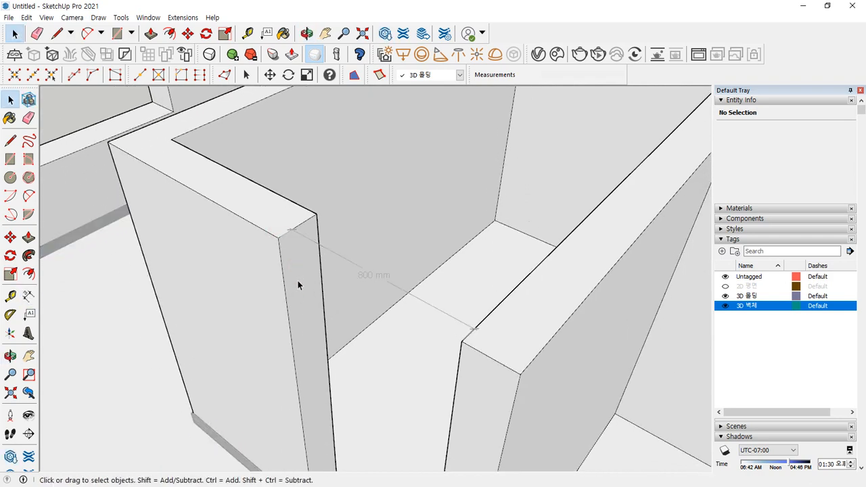
{"action": "key", "text": "p"}
{"action": "left_click", "coordinate": [296, 293]}
{"action": "type", "text": "1"}
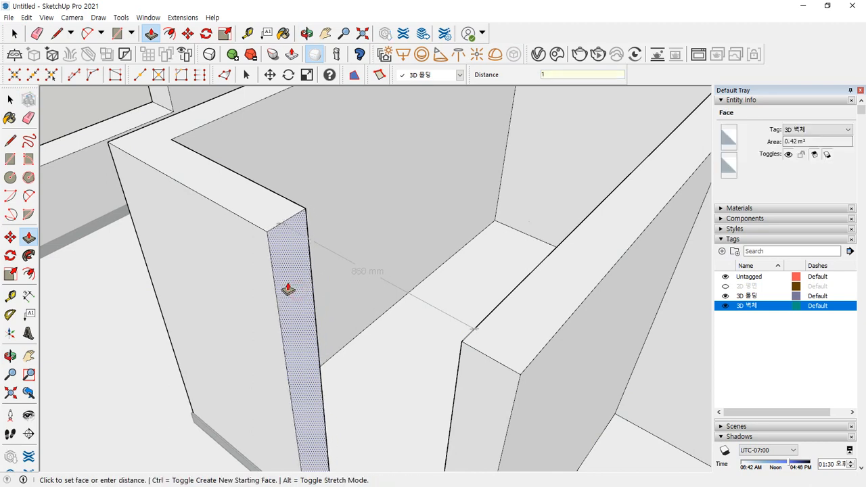
{"action": "type", "text": "00"}
{"action": "key", "text": "Return"}
{"action": "key", "text": "space"}
- Push the baseboard's end face back so it stops at the new wall end
{"action": "left_click", "coordinate": [367, 214]}
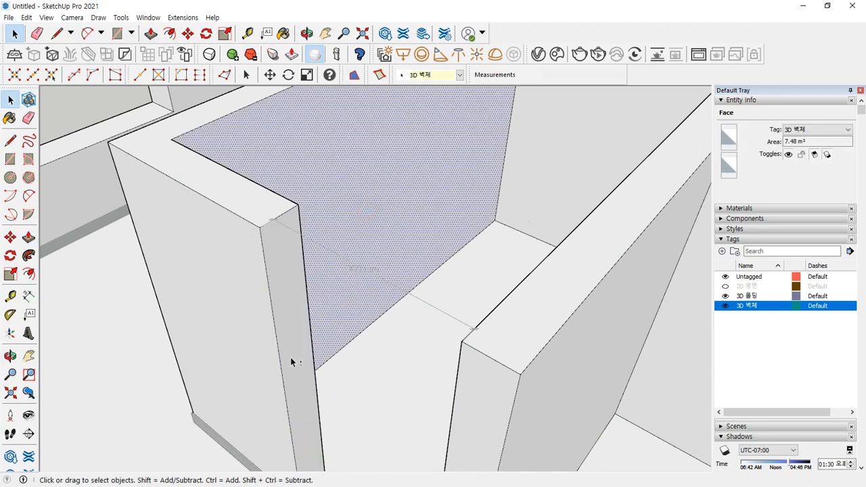
{"action": "middle_click_drag", "start_coordinate": [291, 357], "coordinate": [316, 414]}
{"action": "scroll", "coordinate": [319, 315], "scroll_direction": "down", "scroll_amount": 5}
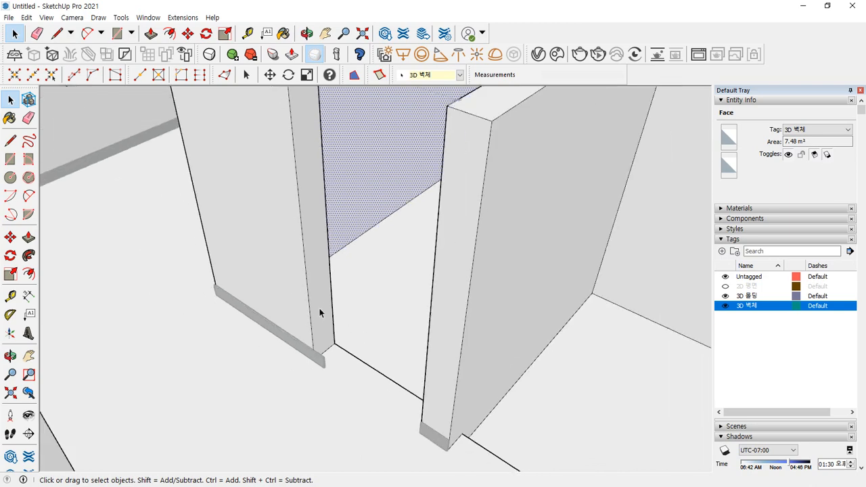
{"action": "left_click", "coordinate": [589, 140]}
{"action": "scroll", "coordinate": [334, 340], "scroll_direction": "up", "scroll_amount": 3}
{"action": "scroll", "coordinate": [334, 339], "scroll_direction": "up", "scroll_amount": 6}
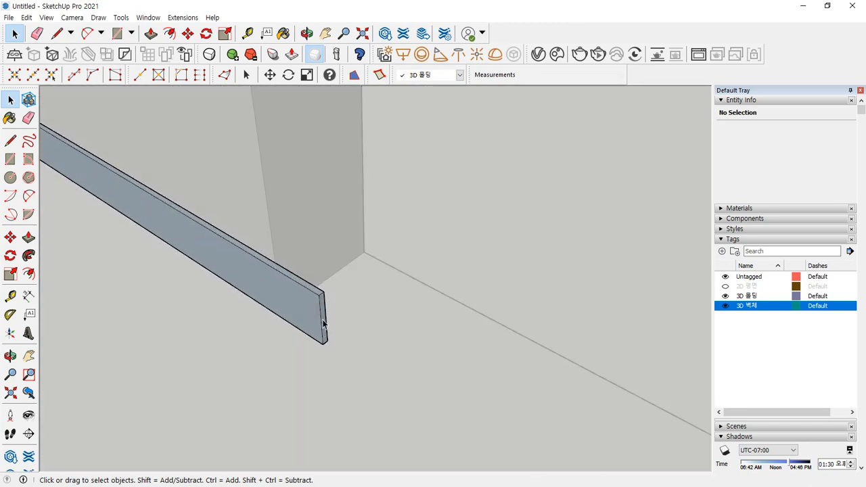
{"action": "key", "text": "p"}
{"action": "left_click", "coordinate": [323, 323]}
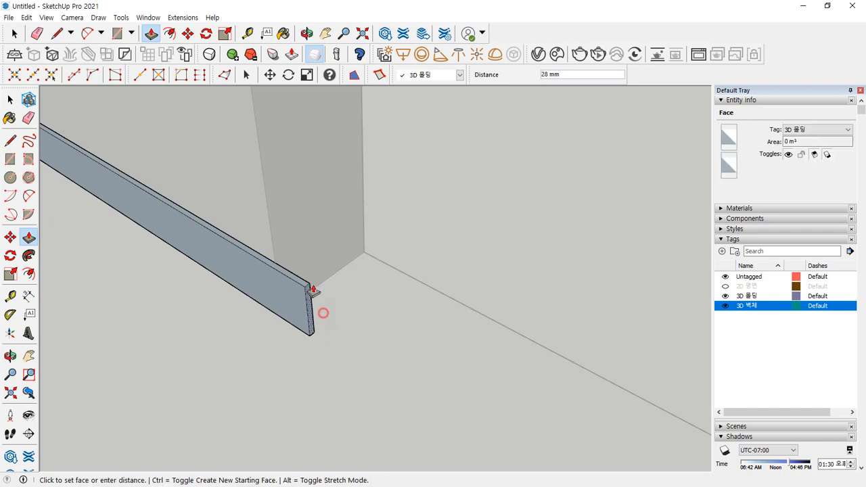
{"action": "left_click", "coordinate": [276, 212]}
{"action": "key", "text": "space"}
- Orbit and zoom out to check the trimmed baseboard against the wall layout
{"action": "scroll", "coordinate": [415, 281], "scroll_direction": "down", "scroll_amount": 6}
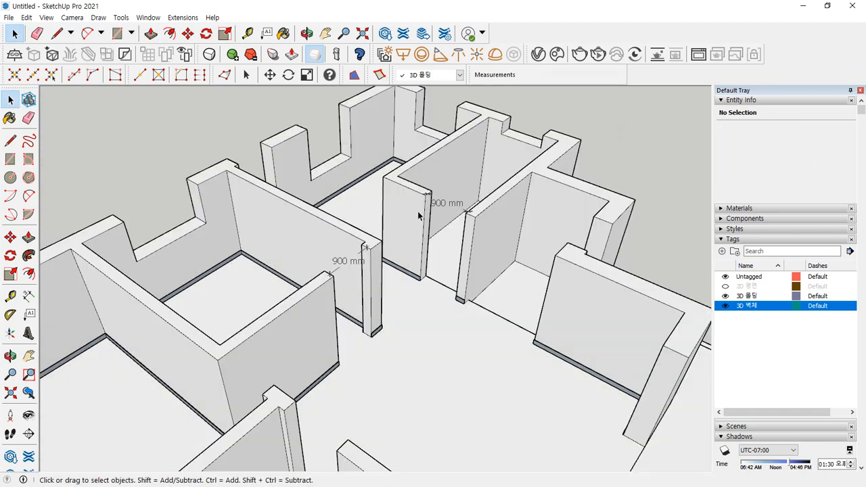
{"action": "scroll", "coordinate": [419, 214], "scroll_direction": "up", "scroll_amount": 3}
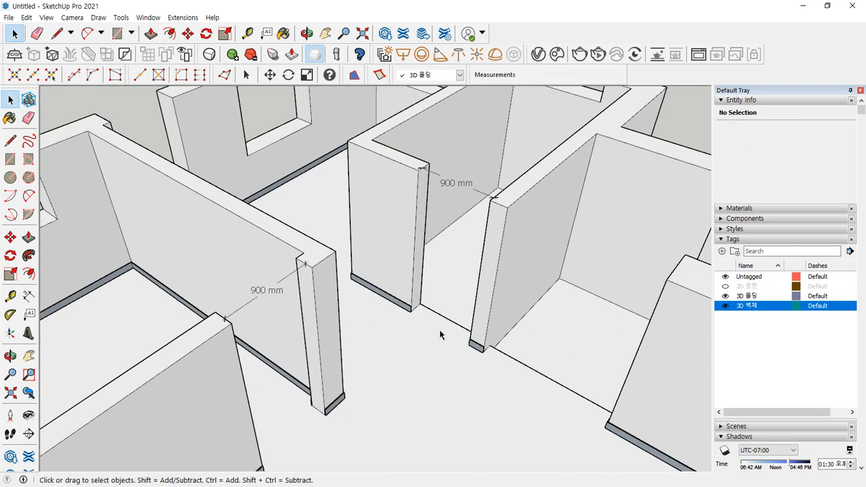
{"action": "mouse_move", "coordinate": [433, 351]}
{"action": "left_mouse_down"}
{"action": "mouse_move", "coordinate": [338, 248]}
{"action": "mouse_move", "coordinate": [512, 226]}
{"action": "mouse_move", "coordinate": [475, 309]}
{"action": "left_mouse_up"}
{"action": "mouse_move", "coordinate": [276, 371]}
{"action": "left_mouse_down"}
{"action": "mouse_move", "coordinate": [169, 295]}
{"action": "mouse_move", "coordinate": [343, 349]}
{"action": "mouse_move", "coordinate": [292, 391]}
{"action": "left_mouse_up"}
{"action": "key", "text": "Escape"}
{"action": "scroll", "coordinate": [406, 269], "scroll_direction": "down", "scroll_amount": 4}
{"action": "scroll", "coordinate": [382, 277], "scroll_direction": "down", "scroll_amount": 1}
{"action": "middle_click_drag", "start_coordinate": [335, 375], "coordinate": [406, 267], "text": "shift"}
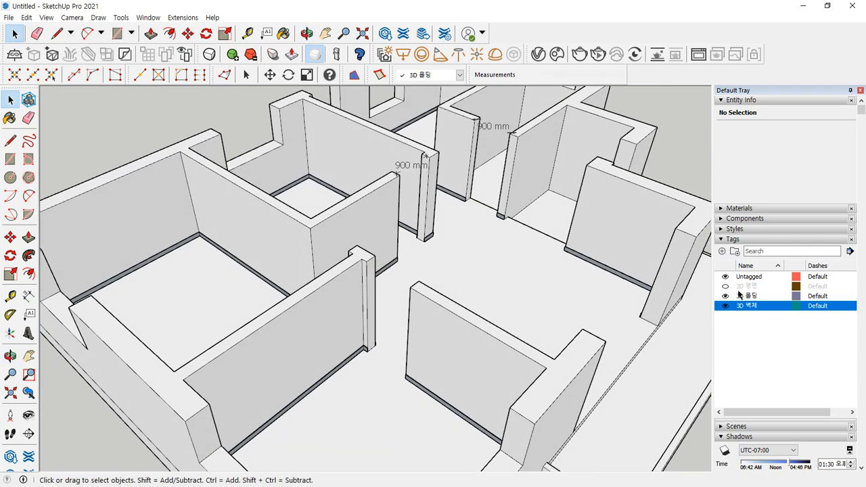
- Add a tag, rename it 3D 문 in the Tags panel, and select it as the active tag
{"action": "left_click", "coordinate": [721, 251]}
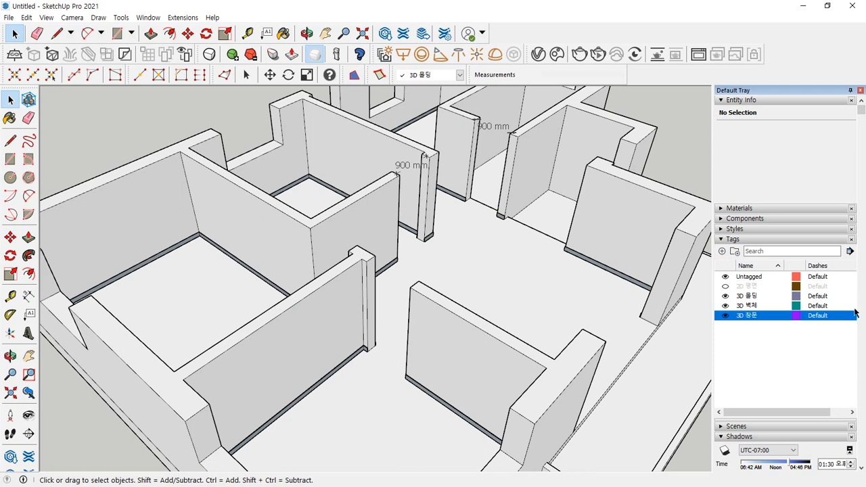
{"action": "left_click", "coordinate": [433, 75]}
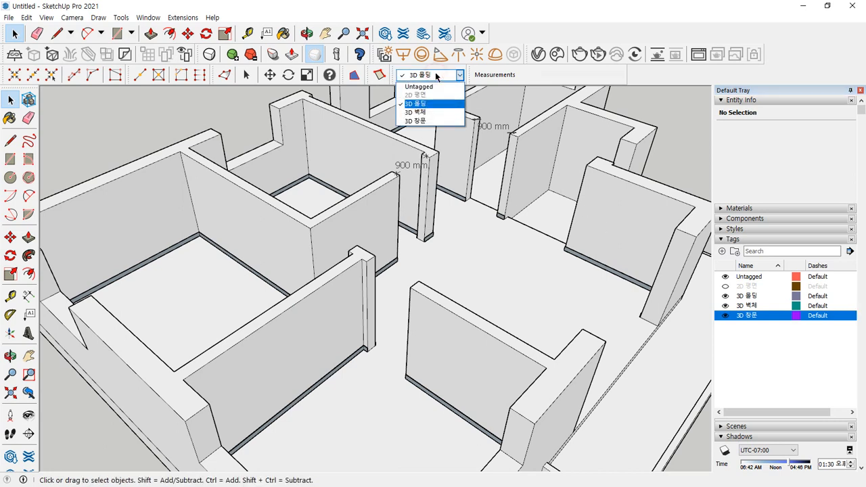
{"action": "left_click", "coordinate": [423, 122]}
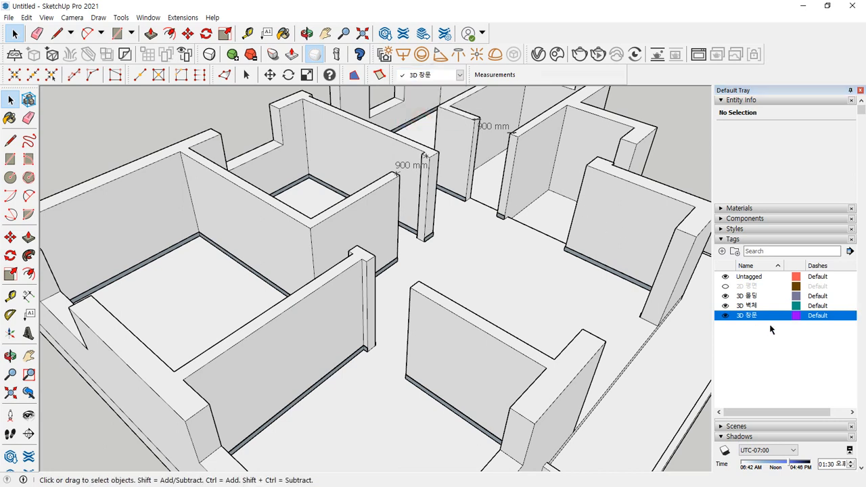
{"action": "double_click", "coordinate": [745, 316]}
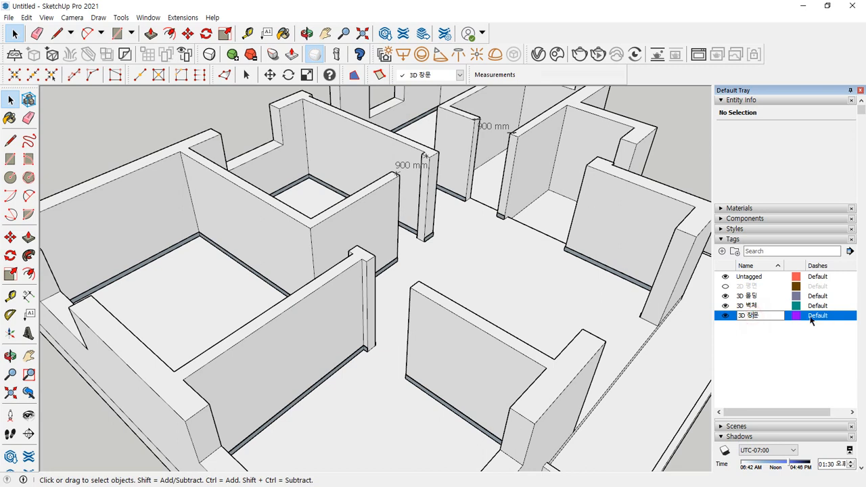
{"action": "key", "text": "Return"}
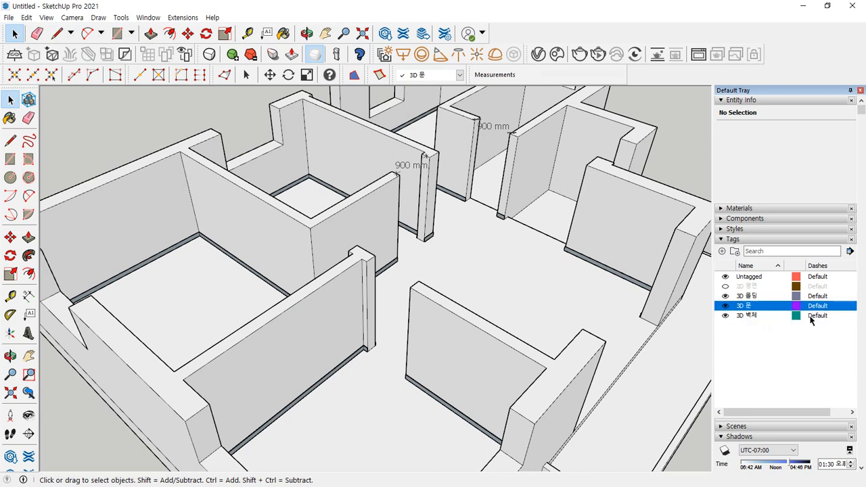
{"action": "left_click", "coordinate": [451, 75]}
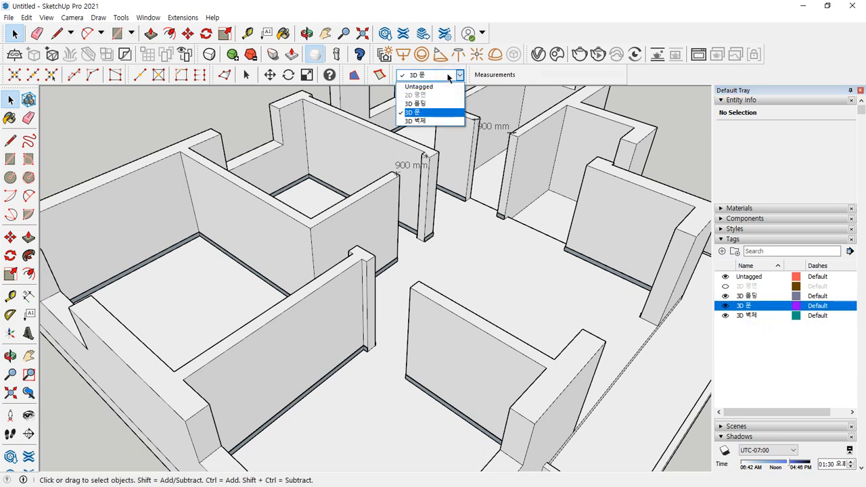
{"action": "left_click", "coordinate": [430, 114]}
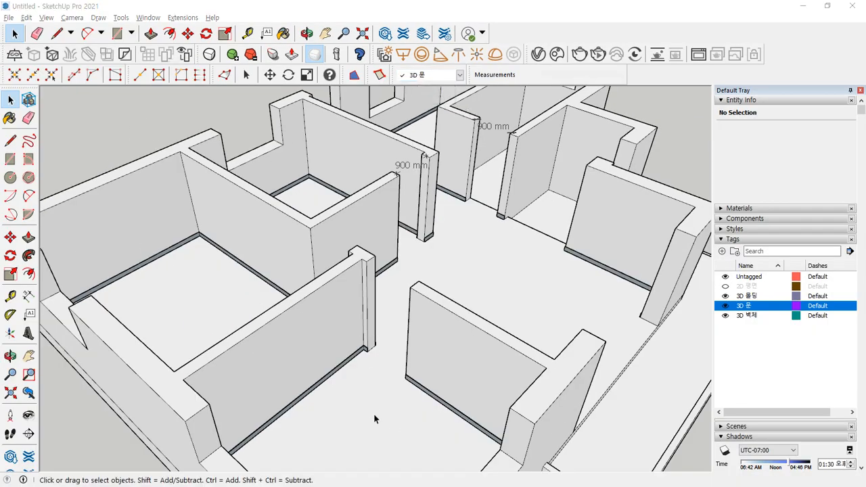
- Turn on the 2D 평면 floor-plan tag and view its linework from beneath the floor
{"action": "middle_click_drag", "start_coordinate": [377, 415], "coordinate": [405, 232]}
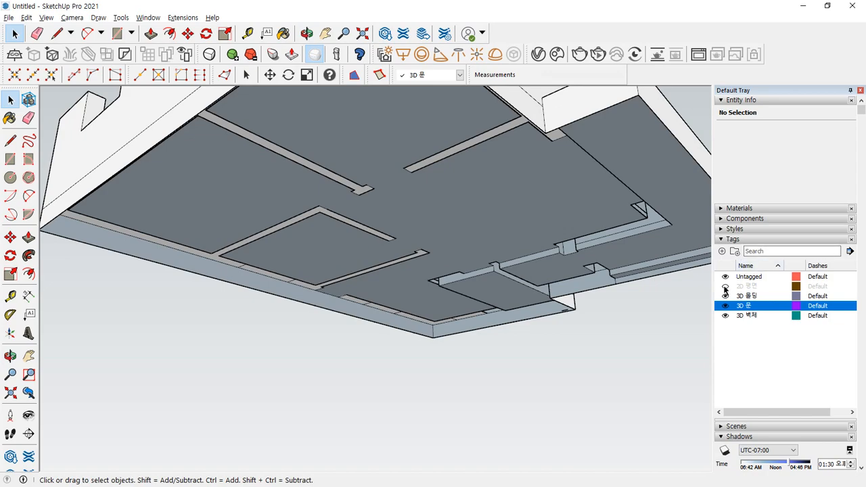
{"action": "left_click", "coordinate": [725, 287]}
{"action": "scroll", "coordinate": [400, 215], "scroll_direction": "up", "scroll_amount": 5}
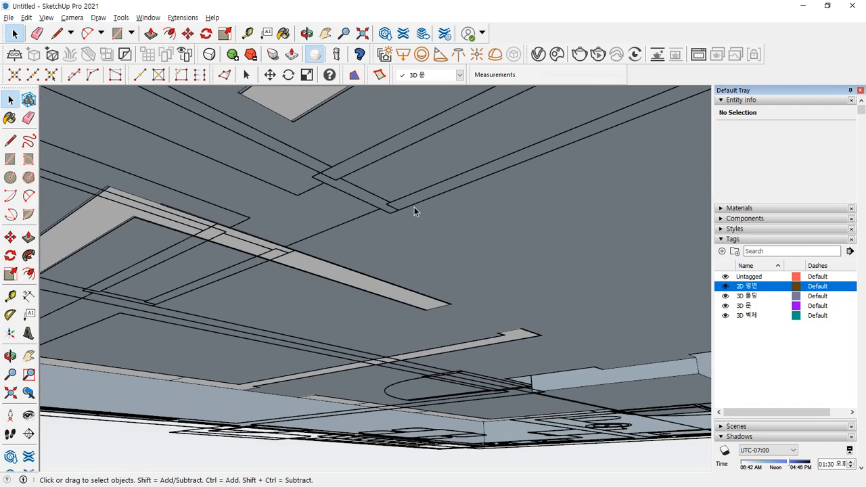
{"action": "middle_click_drag", "start_coordinate": [417, 209], "coordinate": [355, 180]}
{"action": "scroll", "coordinate": [355, 181], "scroll_direction": "up", "scroll_amount": 2}
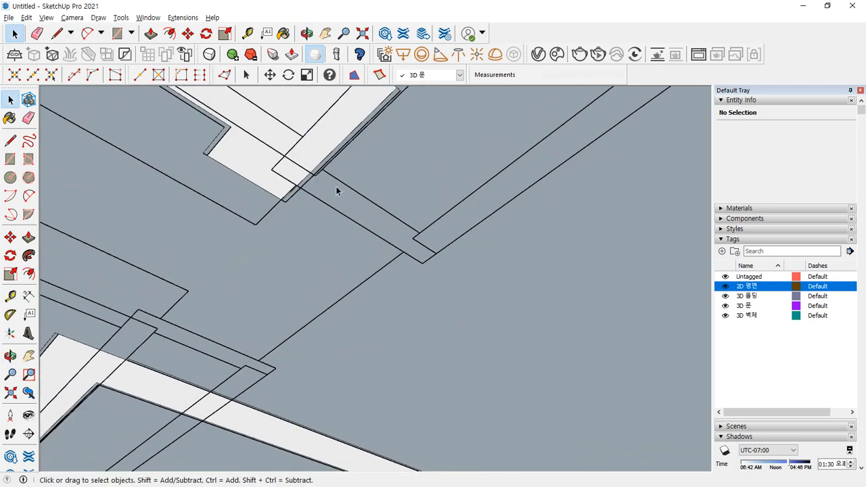
{"action": "scroll", "coordinate": [253, 234], "scroll_direction": "down", "scroll_amount": 2}
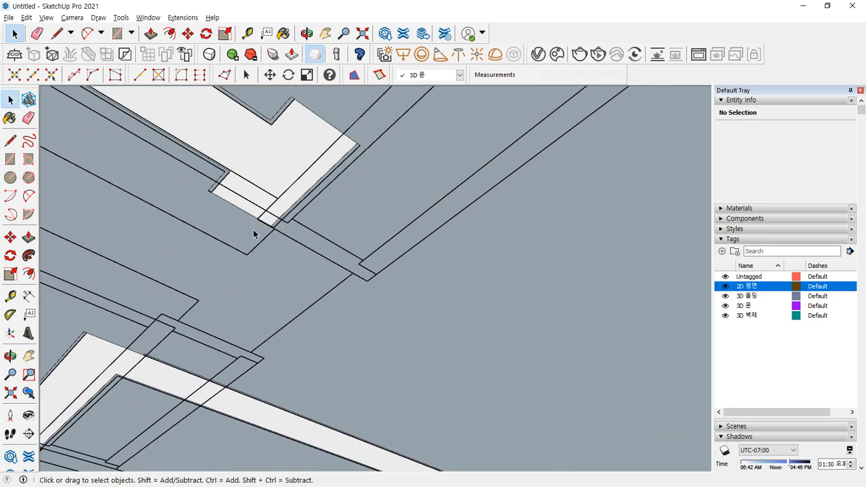
{"action": "scroll", "coordinate": [267, 226], "scroll_direction": "up", "scroll_amount": 3}
- With the Tape Measure, place a guide 280 mm across the doorway opening
{"action": "key", "text": "t"}
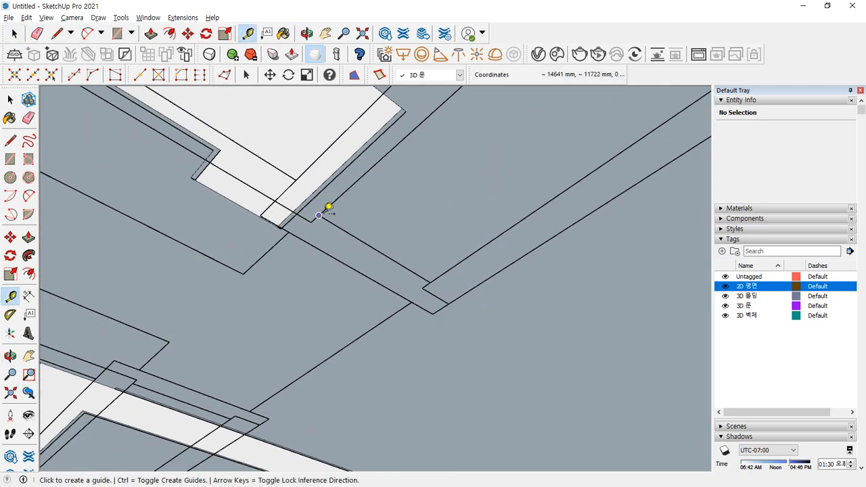
{"action": "left_click", "coordinate": [317, 216]}
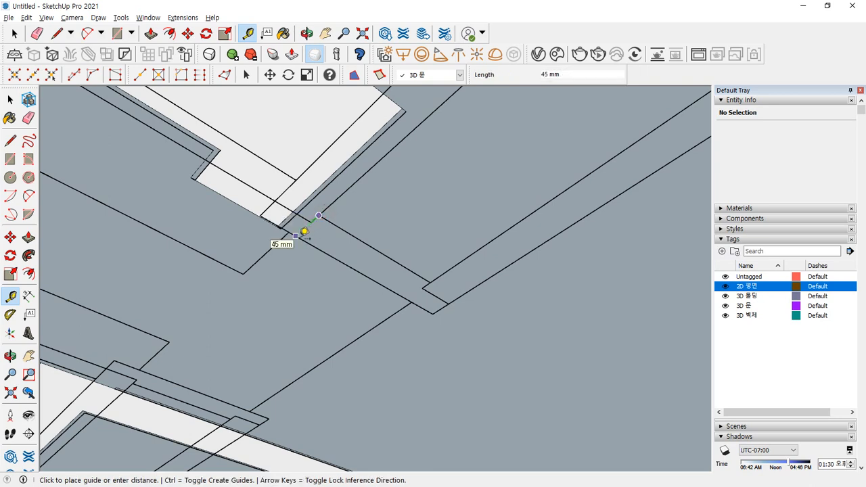
{"action": "key", "text": "Escape"}
{"action": "middle_click_drag", "start_coordinate": [261, 212], "coordinate": [262, 221]}
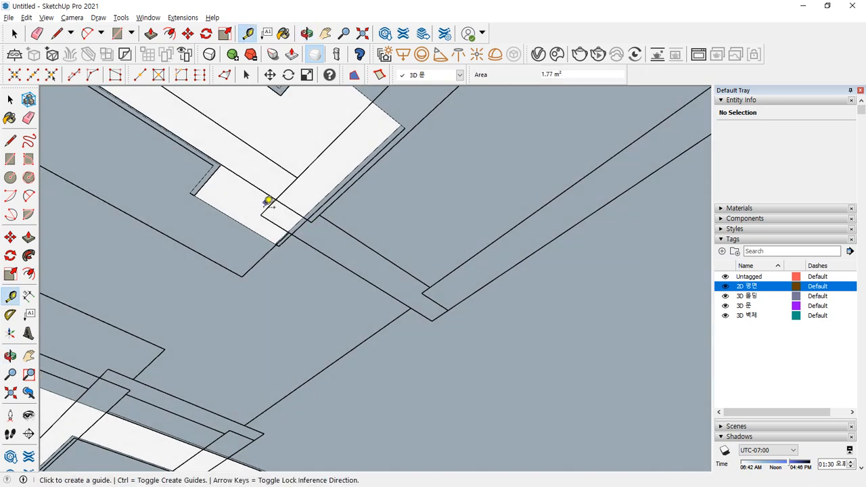
{"action": "left_click", "coordinate": [260, 215]}
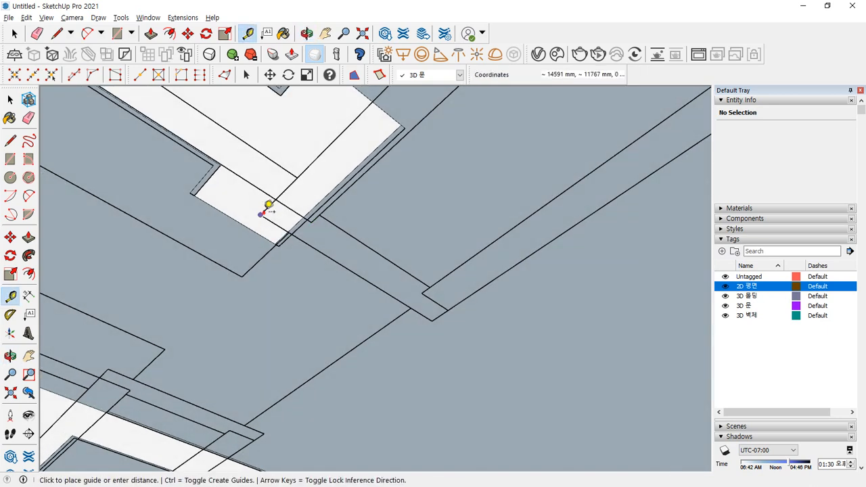
{"action": "left_click", "coordinate": [437, 315]}
{"action": "middle_click_drag", "start_coordinate": [435, 313], "coordinate": [352, 392]}
{"action": "scroll", "coordinate": [365, 410], "scroll_direction": "down", "scroll_amount": 4}
{"action": "middle_click_drag", "start_coordinate": [344, 274], "coordinate": [363, 332]}
{"action": "scroll", "coordinate": [346, 196], "scroll_direction": "up", "scroll_amount": 2}
{"action": "scroll", "coordinate": [345, 195], "scroll_direction": "up", "scroll_amount": 6}
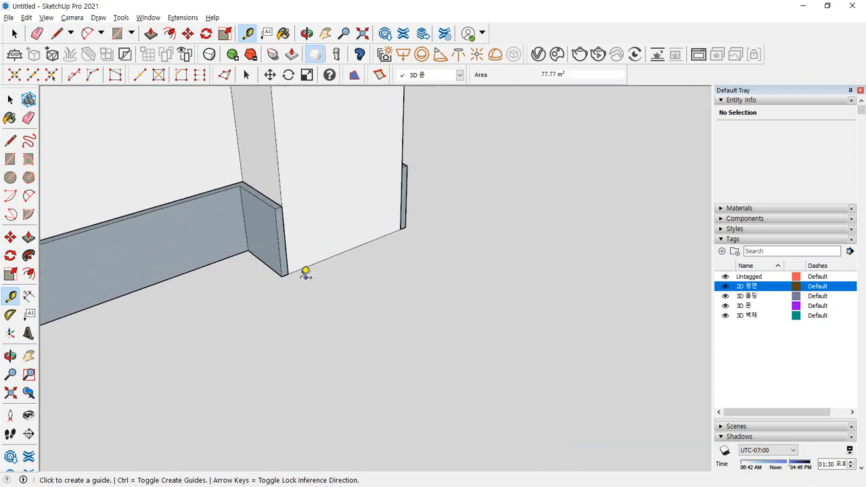
- Draw a 220 by 45 mm rectangle footprint at the wall's end corner
{"action": "key", "text": "r"}
{"action": "left_click", "coordinate": [282, 276]}
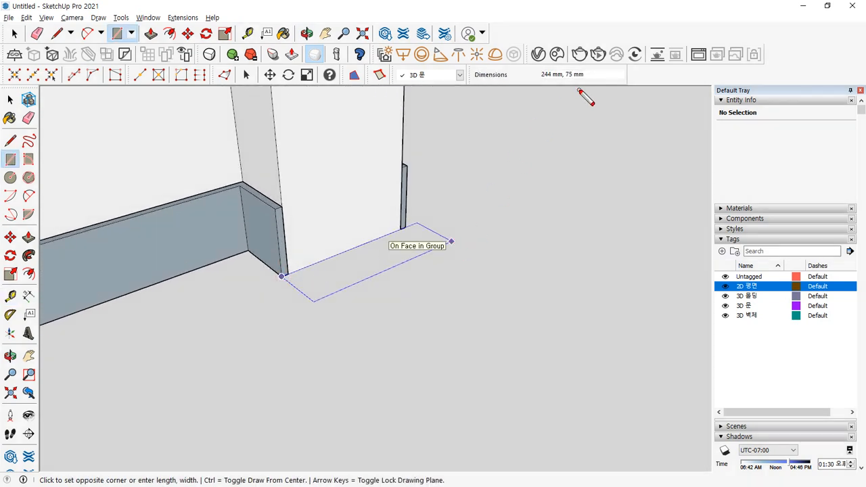
{"action": "left_click_drag", "start_coordinate": [578, 89], "coordinate": [549, 57]}
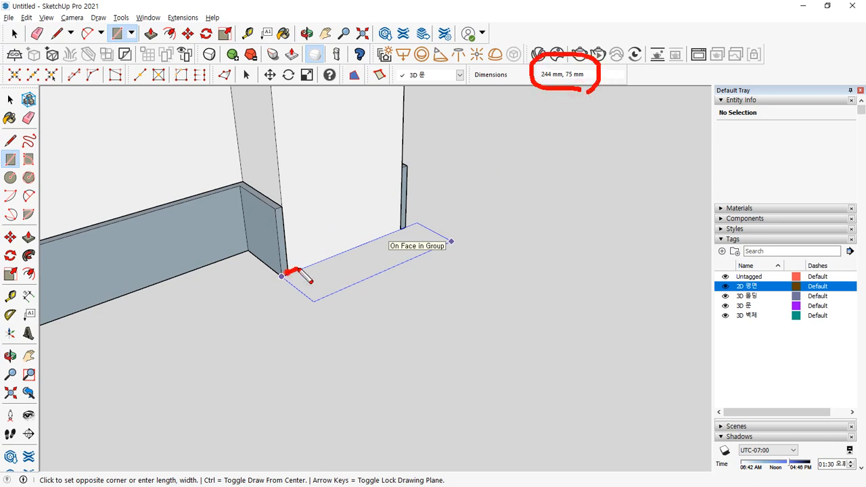
{"action": "left_click_drag", "start_coordinate": [298, 269], "coordinate": [413, 223]}
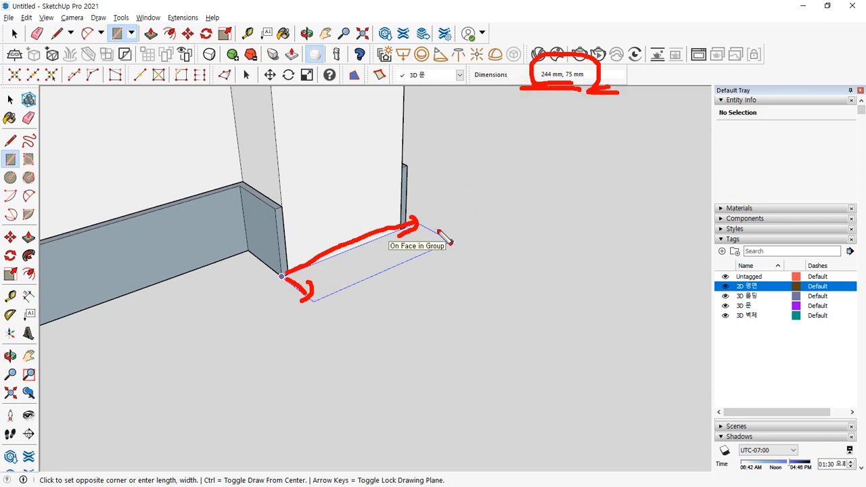
{"action": "key", "text": "t"}
{"action": "left_click", "coordinate": [282, 275]}
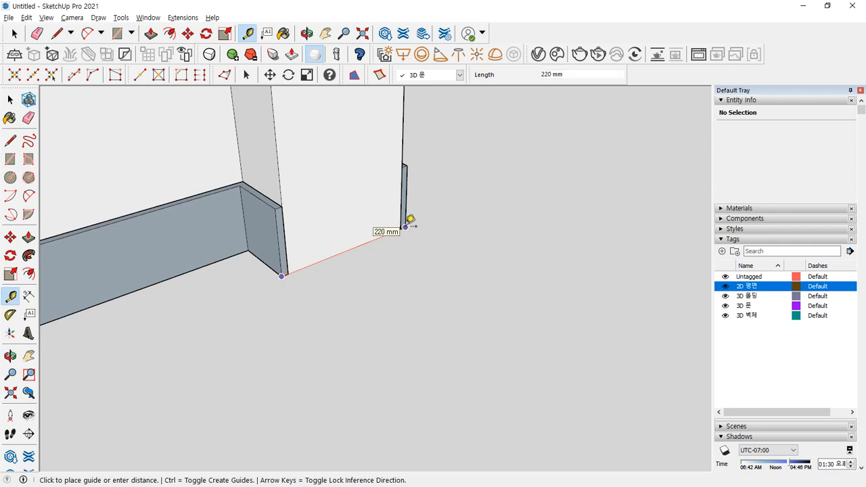
{"action": "key", "text": "r"}
{"action": "left_click", "coordinate": [282, 276]}
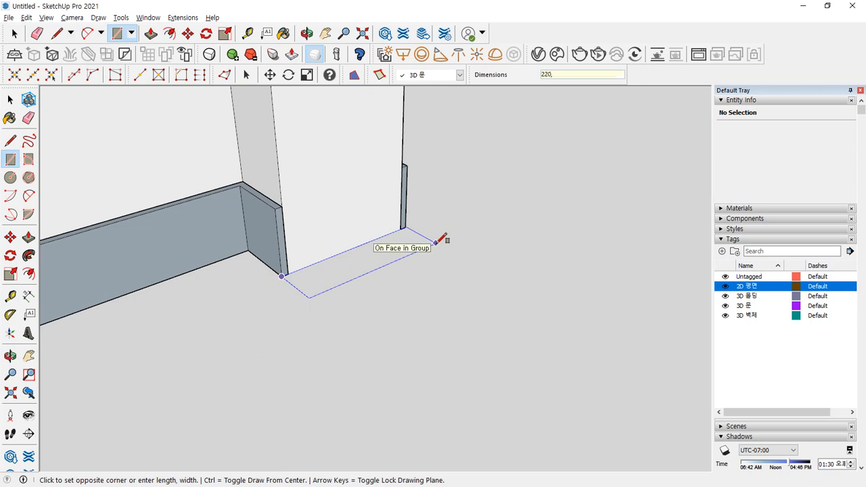
{"action": "key", "text": "Return"}
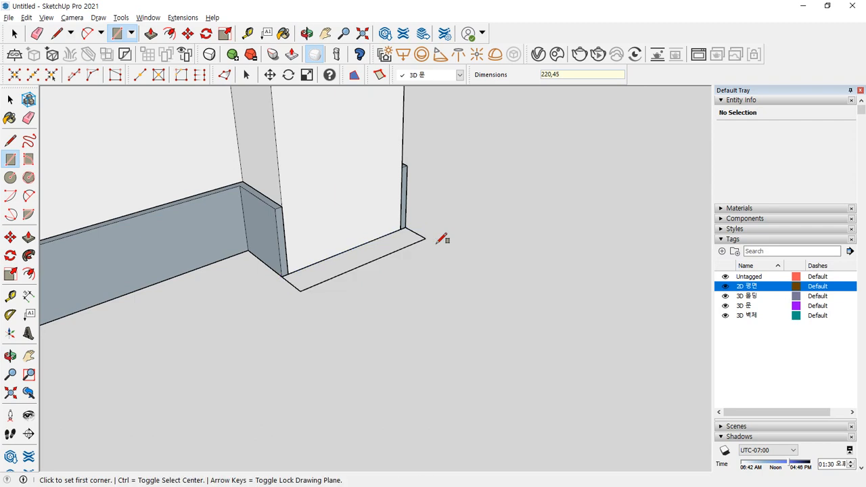
{"action": "scroll", "coordinate": [311, 284], "scroll_direction": "up", "scroll_amount": 1}
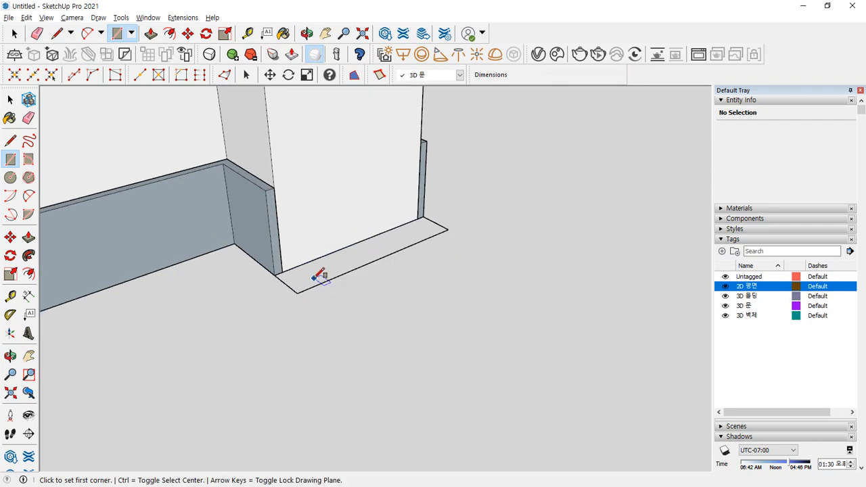
- Push/Pull the footprint up into a 2100 mm tall post
{"action": "key", "text": "p"}
{"action": "left_click", "coordinate": [318, 279]}
{"action": "scroll", "coordinate": [318, 229], "scroll_direction": "down", "scroll_amount": 3}
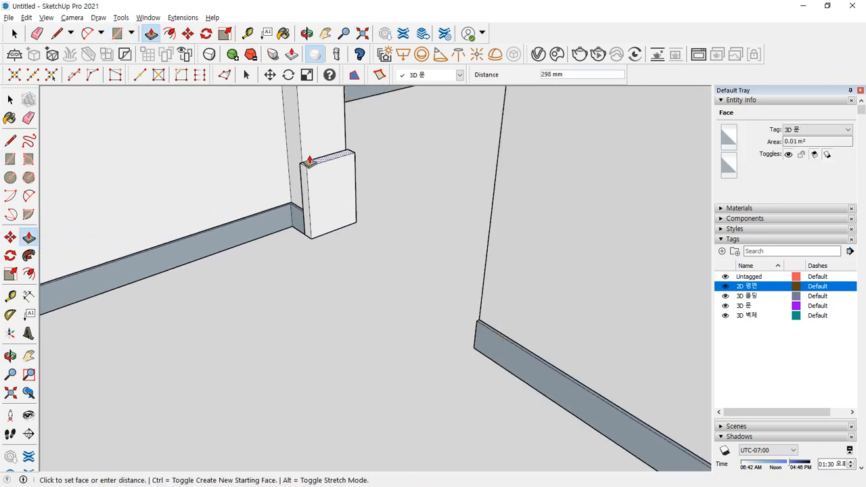
{"action": "middle_click_drag", "start_coordinate": [309, 160], "coordinate": [305, 359]}
{"action": "scroll", "coordinate": [309, 322], "scroll_direction": "down", "scroll_amount": 3}
{"action": "middle_click_drag", "start_coordinate": [308, 234], "coordinate": [304, 278]}
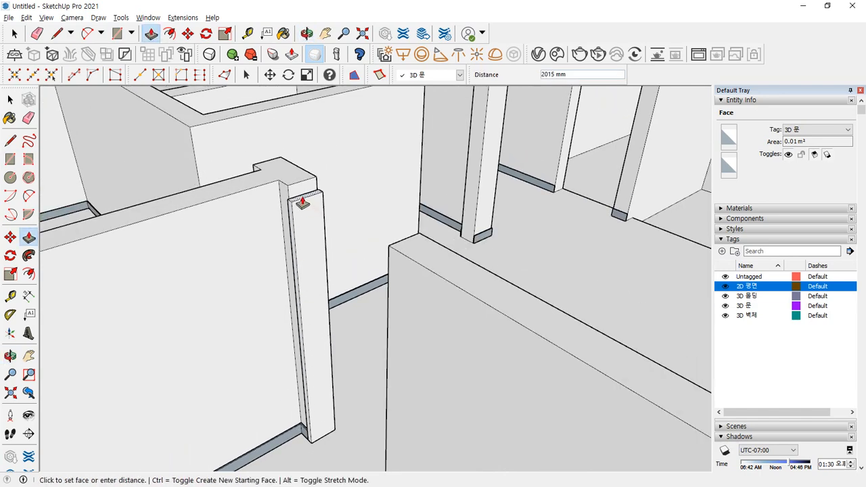
{"action": "left_click", "coordinate": [248, 190]}
- Inspect the new post from top to base, then select the whole post
{"action": "scroll", "coordinate": [243, 230], "scroll_direction": "up", "scroll_amount": 5}
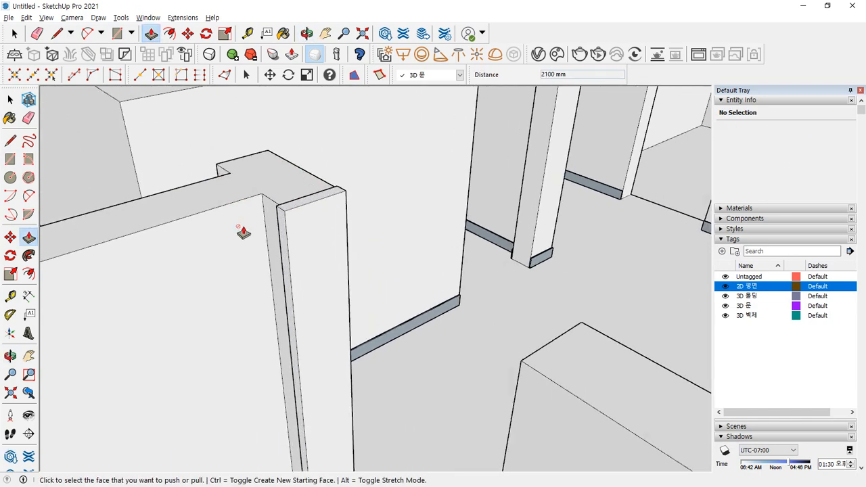
{"action": "middle_click_drag", "start_coordinate": [307, 229], "coordinate": [133, 277]}
{"action": "scroll", "coordinate": [291, 264], "scroll_direction": "down", "scroll_amount": 1}
{"action": "scroll", "coordinate": [367, 284], "scroll_direction": "down", "scroll_amount": 2}
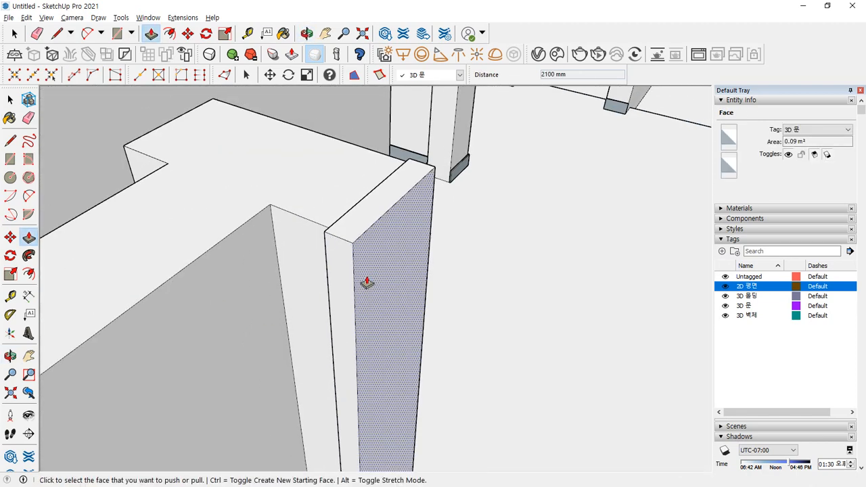
{"action": "middle_click_drag", "start_coordinate": [367, 284], "coordinate": [339, 139], "text": "shift"}
{"action": "middle_click_drag", "start_coordinate": [356, 384], "coordinate": [352, 182], "text": "shift"}
{"action": "scroll", "coordinate": [350, 430], "scroll_direction": "up", "scroll_amount": 4}
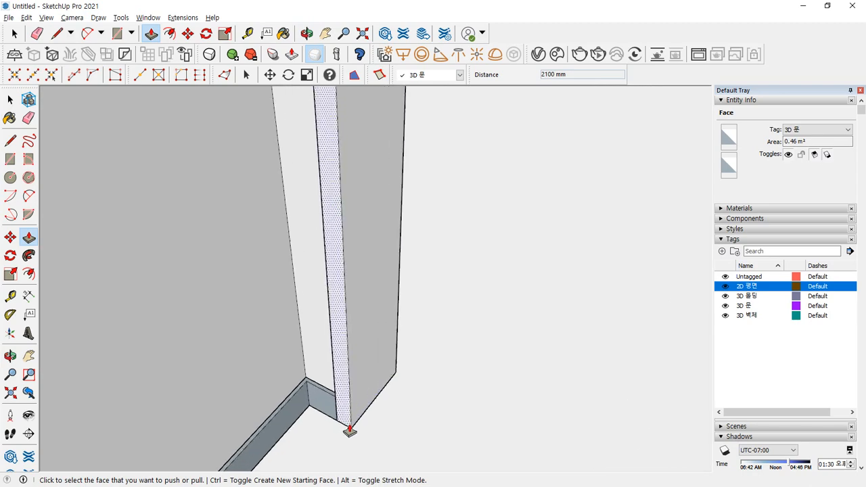
{"action": "middle_click_drag", "start_coordinate": [348, 406], "coordinate": [302, 307]}
{"action": "middle_click_drag", "start_coordinate": [334, 369], "coordinate": [382, 380]}
{"action": "scroll", "coordinate": [383, 379], "scroll_direction": "down", "scroll_amount": 7}
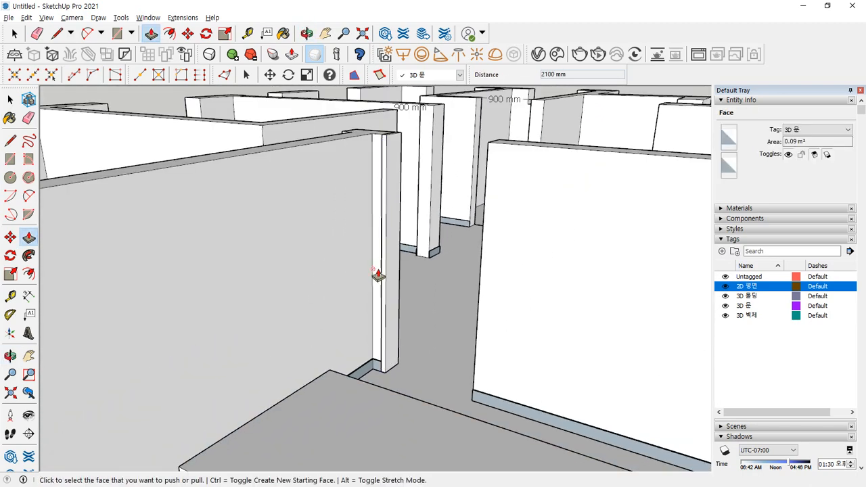
{"action": "middle_click_drag", "start_coordinate": [379, 274], "coordinate": [355, 334], "text": "shift"}
{"action": "key", "text": "space"}
{"action": "triple_click", "coordinate": [346, 305]}
{"action": "scroll", "coordinate": [352, 234], "scroll_direction": "up", "scroll_amount": 4}
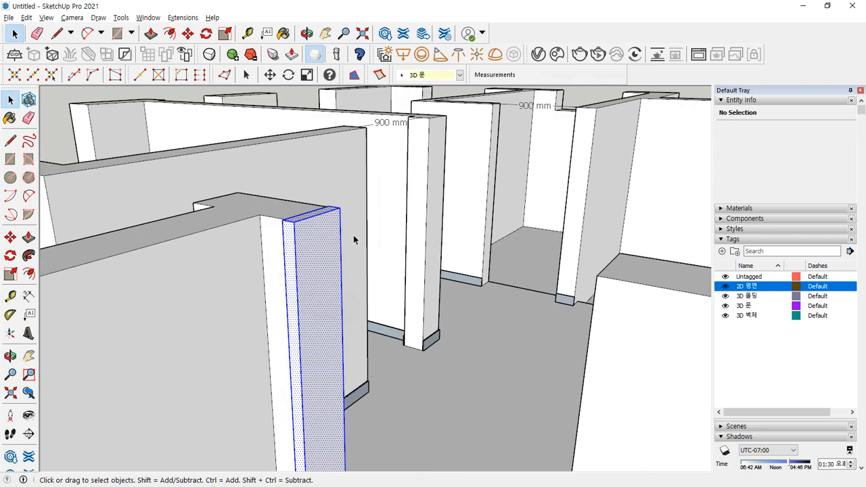
- Copy the post with Move to the opposite wall corner across the opening
{"action": "key", "text": "m"}
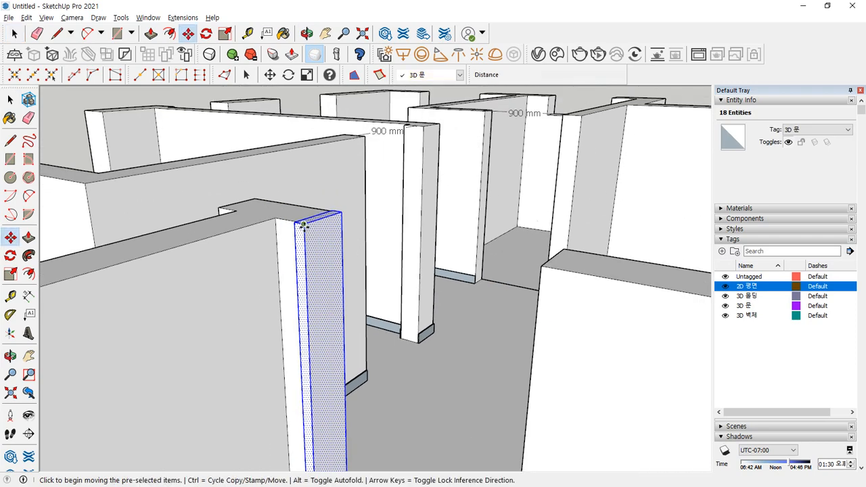
{"action": "key", "text": "ctrl"}
{"action": "left_click", "coordinate": [303, 225]}
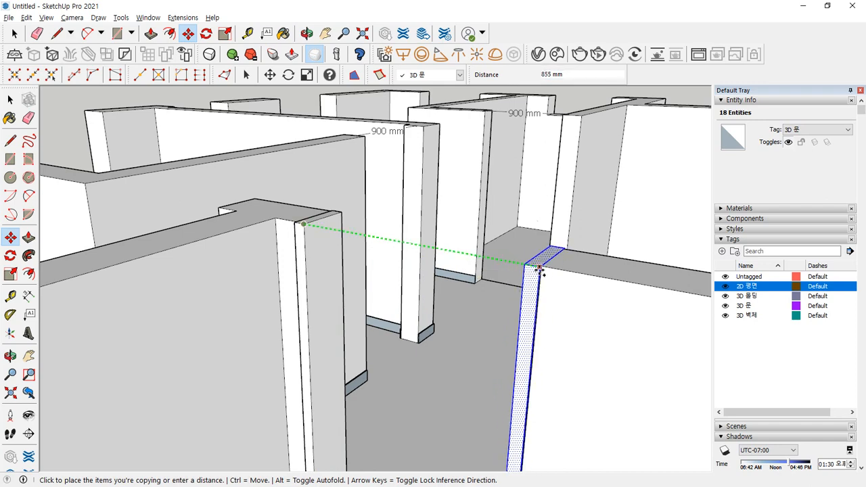
{"action": "middle_click_drag", "start_coordinate": [541, 270], "coordinate": [428, 141]}
{"action": "scroll", "coordinate": [512, 338], "scroll_direction": "down", "scroll_amount": 3}
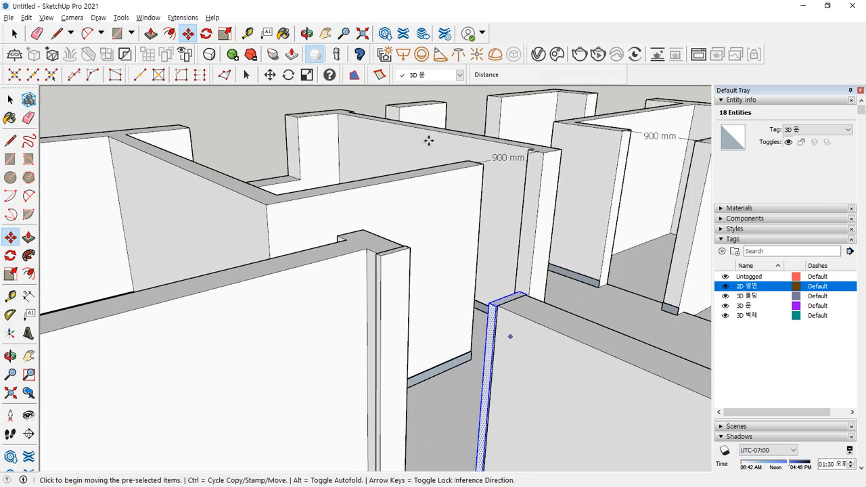
{"action": "middle_click_drag", "start_coordinate": [429, 345], "coordinate": [488, 399]}
- Check the original and copied posts' right-click menus to confirm they are separate groups
{"action": "key", "text": "space"}
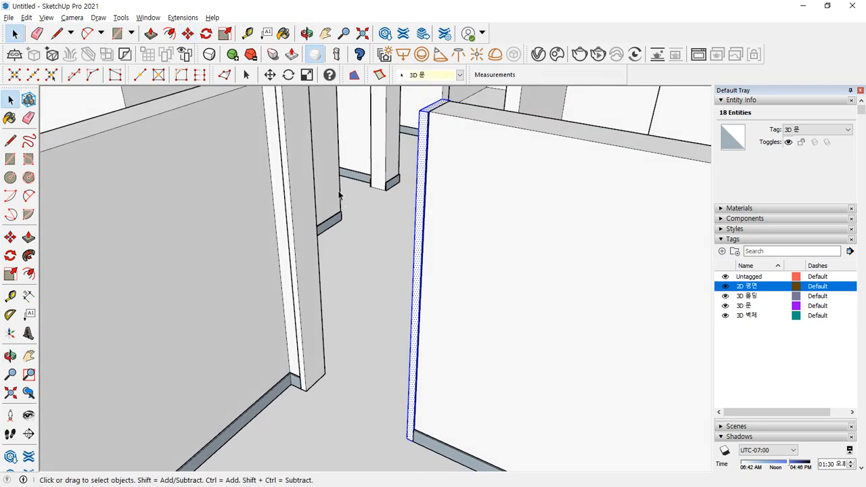
{"action": "middle_click_drag", "start_coordinate": [300, 174], "coordinate": [343, 232], "text": "shift"}
{"action": "left_click", "coordinate": [339, 215]}
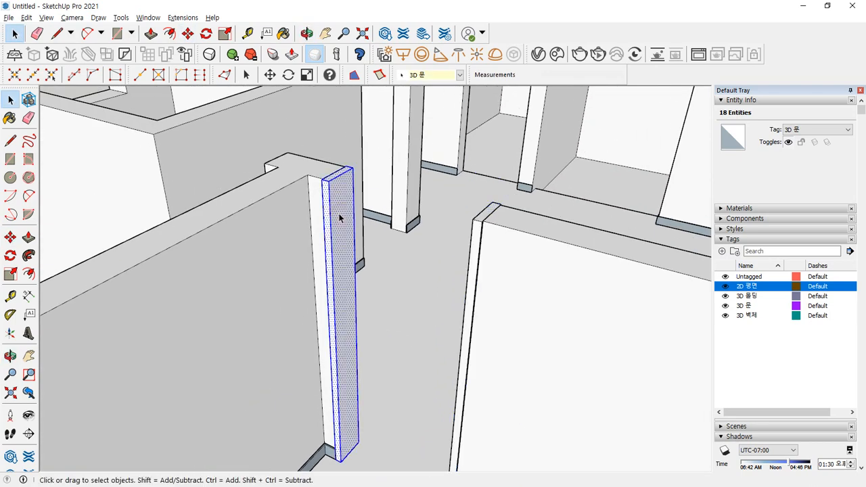
{"action": "right_click", "coordinate": [340, 216]}
{"action": "key", "text": "Escape"}
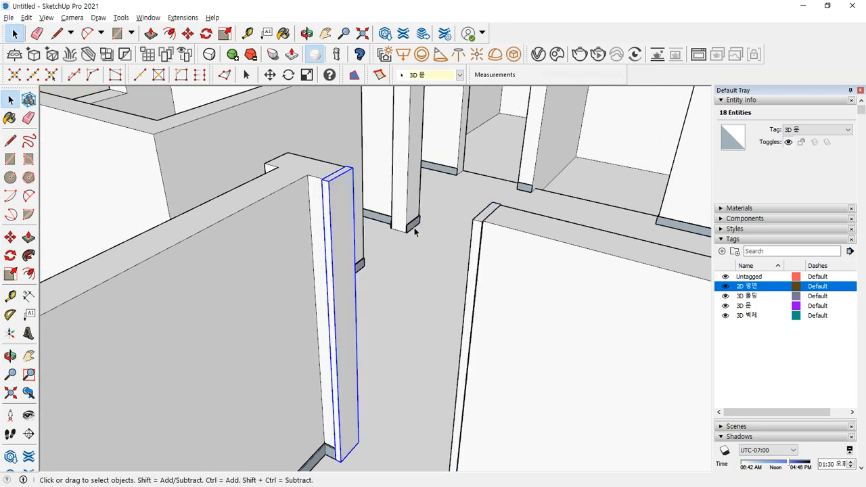
{"action": "left_click", "coordinate": [476, 232]}
{"action": "right_click", "coordinate": [476, 234]}
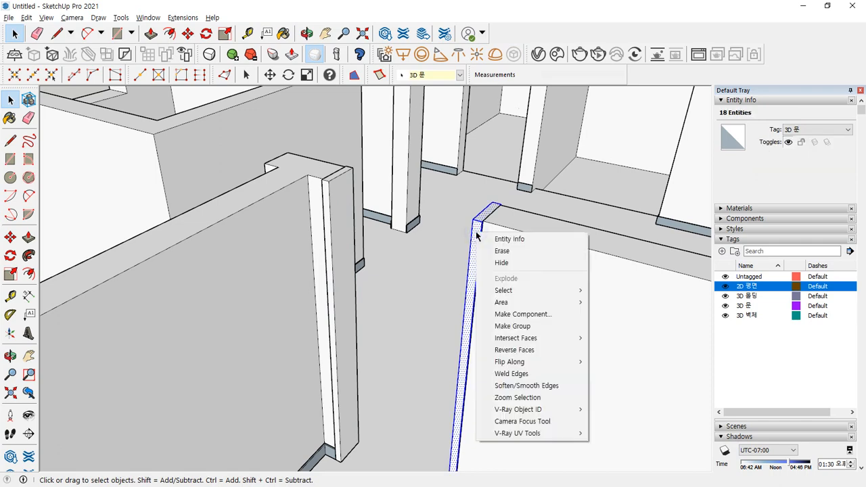
{"action": "left_click", "coordinate": [547, 188]}
{"action": "middle_click_drag", "start_coordinate": [407, 248], "coordinate": [369, 307]}
{"action": "left_click", "coordinate": [572, 240]}
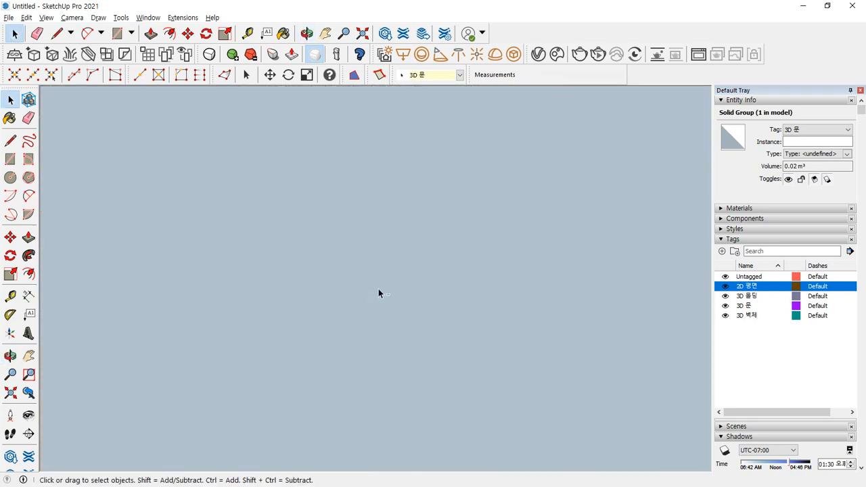
{"action": "scroll", "coordinate": [378, 288], "scroll_direction": "down", "scroll_amount": 5}
{"action": "scroll", "coordinate": [264, 172], "scroll_direction": "up", "scroll_amount": 6}
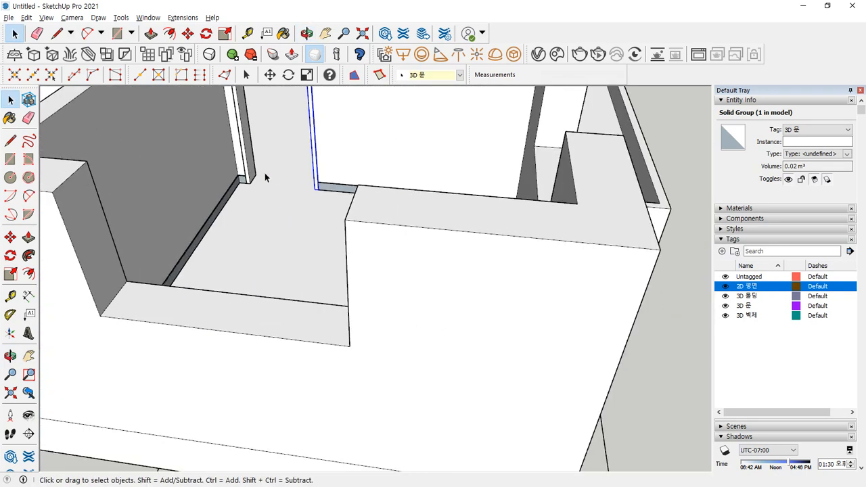
{"action": "scroll", "coordinate": [265, 173], "scroll_direction": "up", "scroll_amount": 3}
{"action": "mouse_move", "coordinate": [278, 196]}
{"action": "middle_mouse_down"}
{"action": "mouse_move", "coordinate": [429, 214]}
{"action": "mouse_move", "coordinate": [391, 205]}
{"action": "mouse_move", "coordinate": [303, 286]}
{"action": "mouse_move", "coordinate": [332, 396]}
{"action": "mouse_move", "coordinate": [140, 313]}
{"action": "middle_mouse_up"}
{"action": "scroll", "coordinate": [382, 207], "scroll_direction": "down", "scroll_amount": 2}
{"action": "mouse_move", "coordinate": [150, 163]}
{"action": "left_mouse_down"}
{"action": "mouse_move", "coordinate": [372, 175]}
{"action": "mouse_move", "coordinate": [325, 101]}
{"action": "left_mouse_up"}
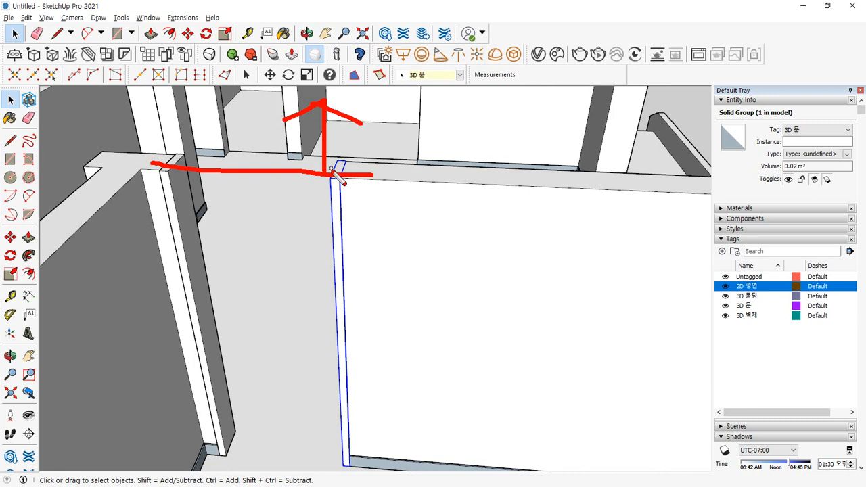
{"action": "left_click_drag", "start_coordinate": [332, 198], "coordinate": [201, 173]}
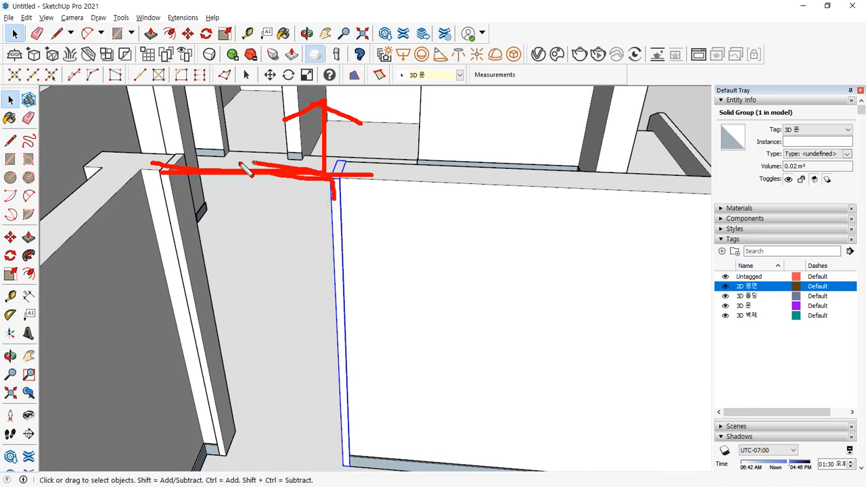
{"action": "key", "text": "Escape"}
{"action": "key", "text": "r"}
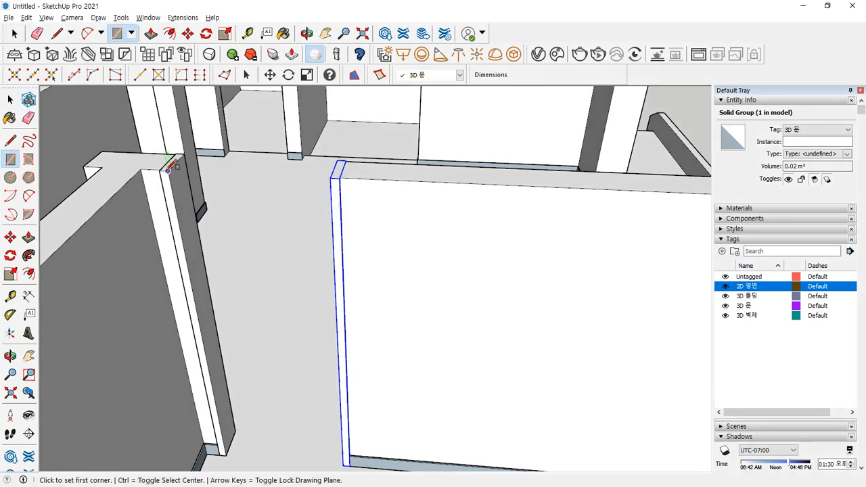
- Draw the filler face from the left post's top corner to the door post's base and push it 50 mm thick
{"action": "left_click", "coordinate": [167, 170]}
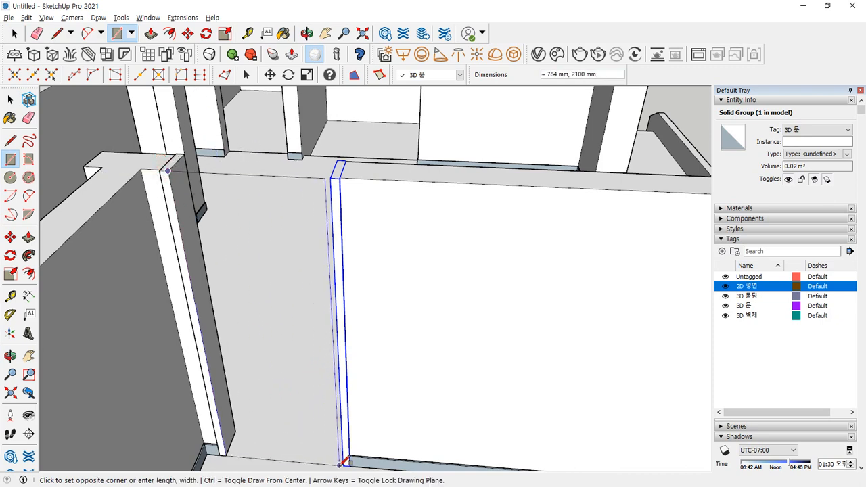
{"action": "left_click", "coordinate": [346, 464]}
{"action": "key", "text": "p"}
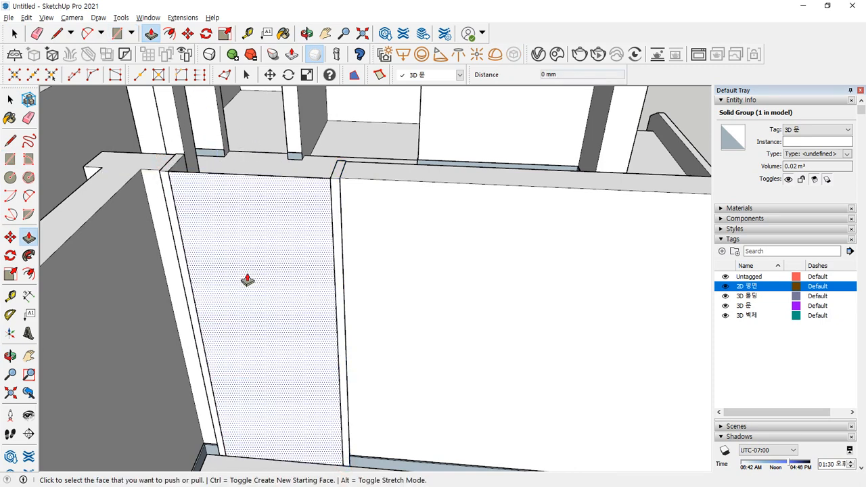
{"action": "left_click", "coordinate": [246, 272]}
{"action": "type", "text": "50"}
{"action": "key", "text": "Return"}
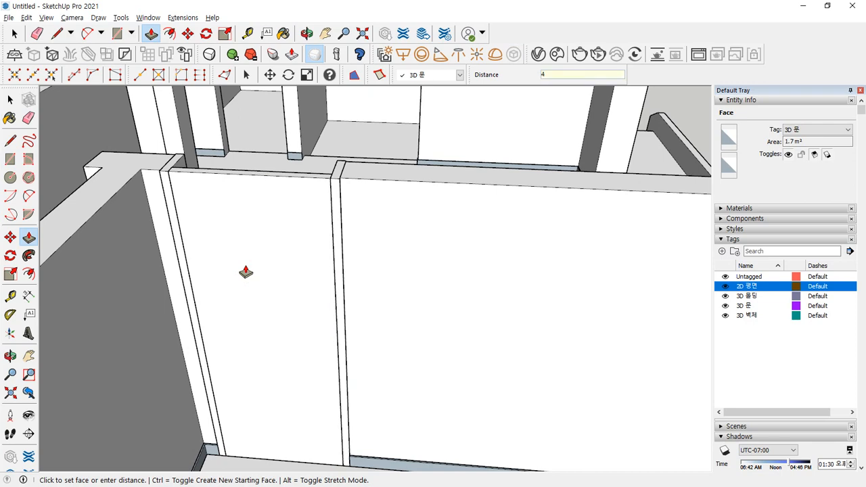
- Make the 50 mm door panel a separate solid group
{"action": "key", "text": "space"}
{"action": "left_click", "coordinate": [243, 240]}
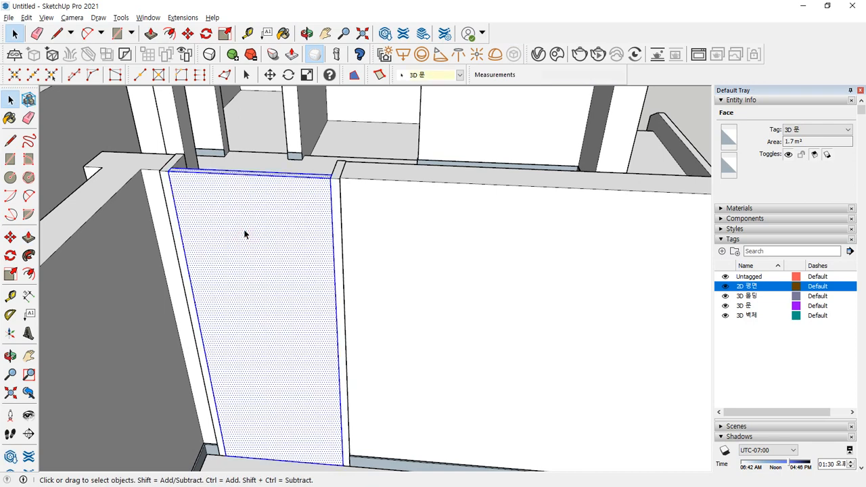
{"action": "right_click", "coordinate": [244, 234]}
{"action": "left_click", "coordinate": [281, 323]}
{"action": "scroll", "coordinate": [180, 173], "scroll_direction": "up", "scroll_amount": 3}
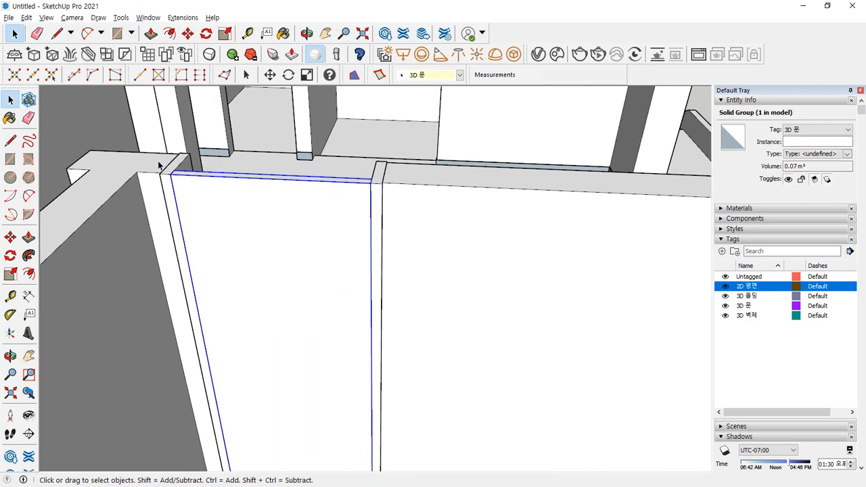
{"action": "key", "text": "q"}
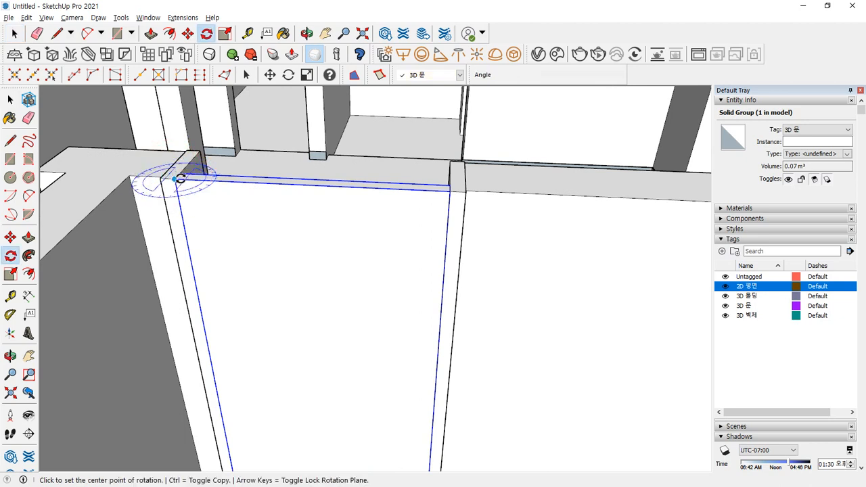
- Swing the door panel 90° open around its hinge corner
{"action": "scroll", "coordinate": [175, 177], "scroll_direction": "up", "scroll_amount": 2}
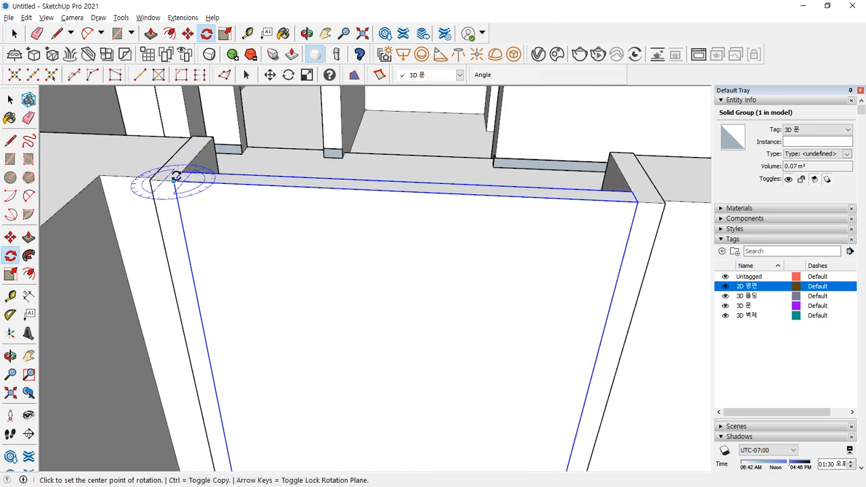
{"action": "left_click", "coordinate": [172, 180]}
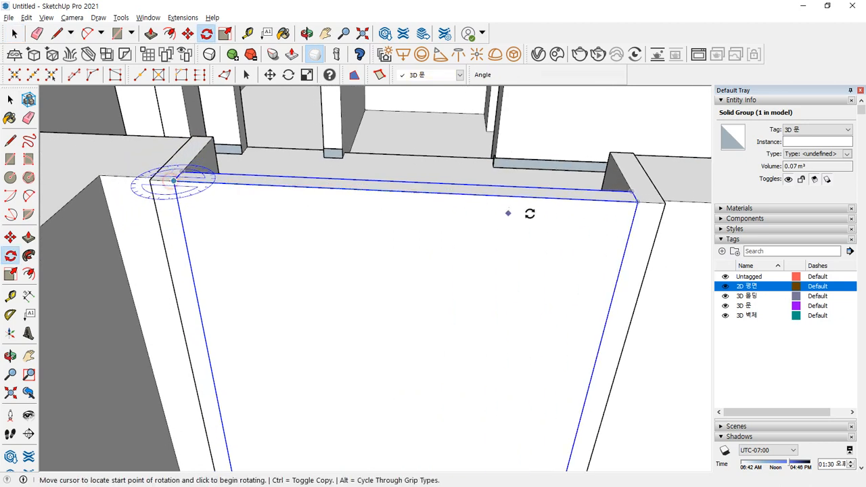
{"action": "left_click", "coordinate": [639, 202]}
{"action": "type", "text": "90"}
{"action": "key", "text": "Return"}
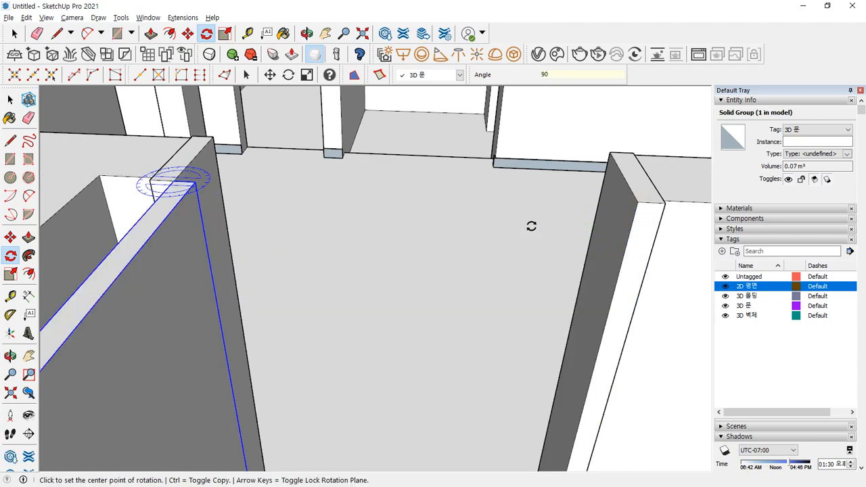
{"action": "scroll", "coordinate": [447, 214], "scroll_direction": "down", "scroll_amount": 6}
{"action": "mouse_move", "coordinate": [448, 216]}
{"action": "middle_mouse_down"}
{"action": "mouse_move", "coordinate": [497, 235]}
{"action": "mouse_move", "coordinate": [286, 261]}
{"action": "mouse_move", "coordinate": [324, 278]}
{"action": "mouse_move", "coordinate": [425, 253]}
{"action": "middle_mouse_up"}
{"action": "scroll", "coordinate": [286, 261], "scroll_direction": "up", "scroll_amount": 4}
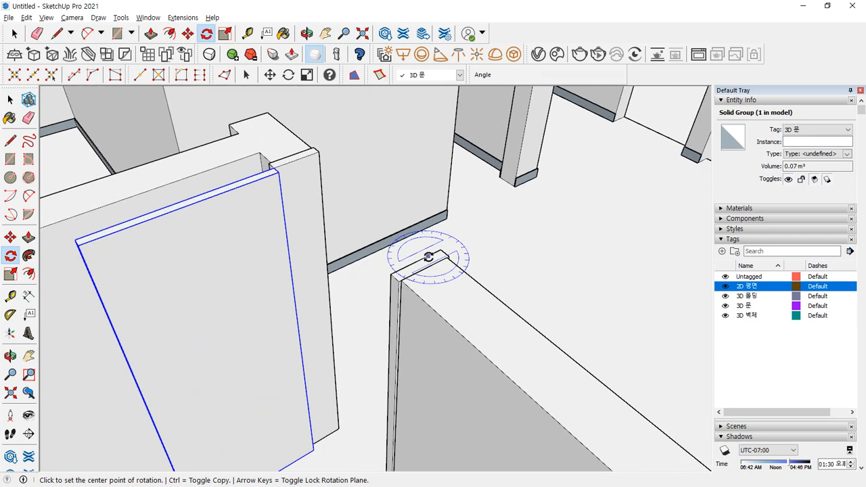
- Copy the thin board beside the door to the opposite wall corner
{"action": "key", "text": "space"}
{"action": "left_click", "coordinate": [419, 261]}
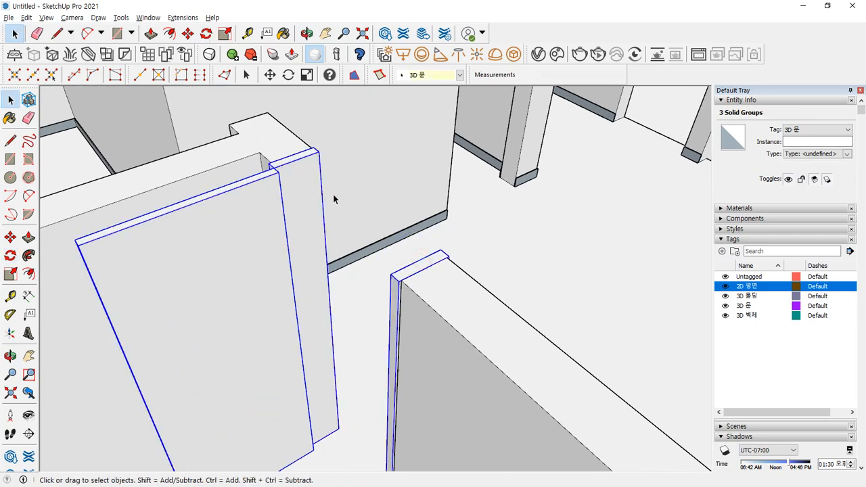
{"action": "key", "text": "m"}
{"action": "scroll", "coordinate": [404, 226], "scroll_direction": "up", "scroll_amount": 5}
{"action": "scroll", "coordinate": [548, 352], "scroll_direction": "down", "scroll_amount": 3}
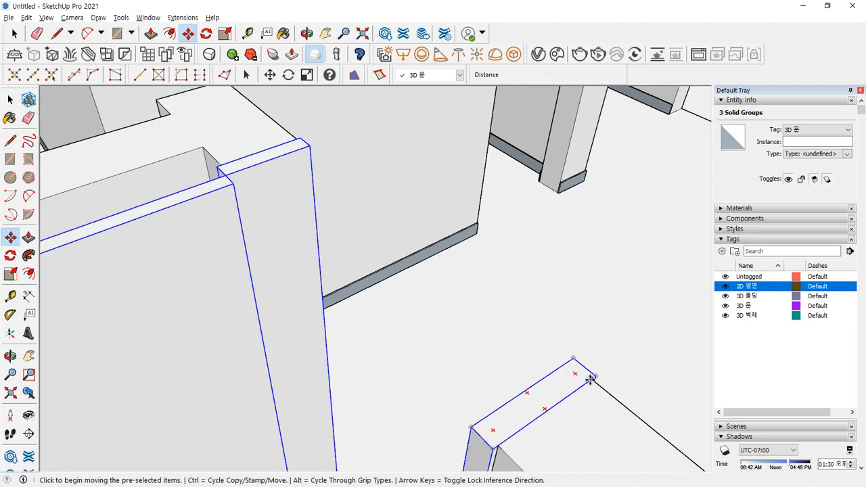
{"action": "left_click", "coordinate": [589, 380]}
{"action": "key", "text": "ctrl"}
{"action": "middle_click_drag", "start_coordinate": [213, 91], "coordinate": [357, 332]}
{"action": "left_click", "coordinate": [271, 244]}
{"action": "key", "text": "space"}
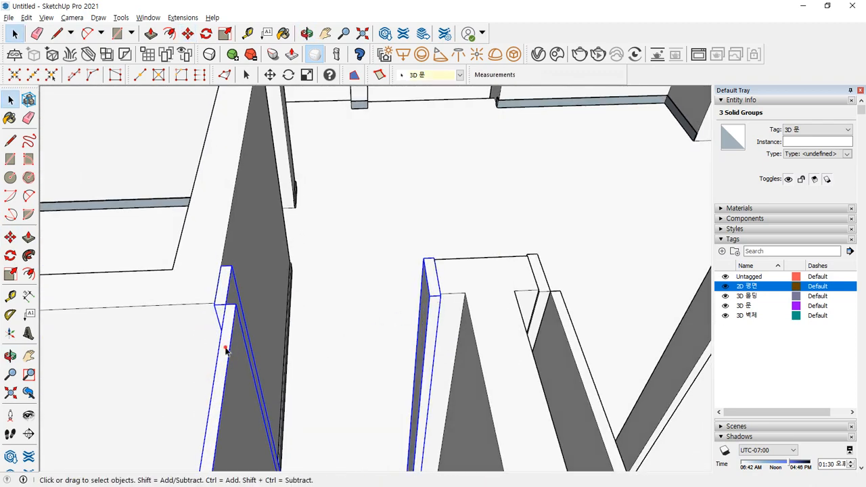
- Move the door-frame strip across the opening to the opposite jamb
{"action": "key", "text": "m"}
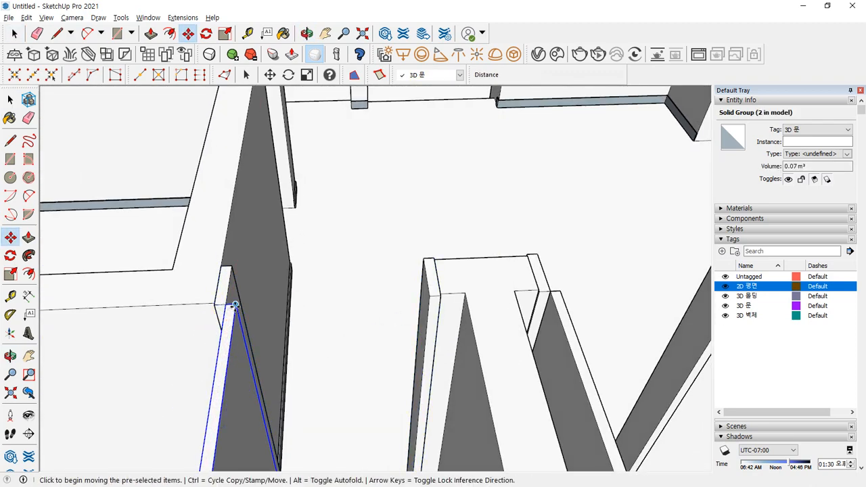
{"action": "left_click", "coordinate": [235, 306]}
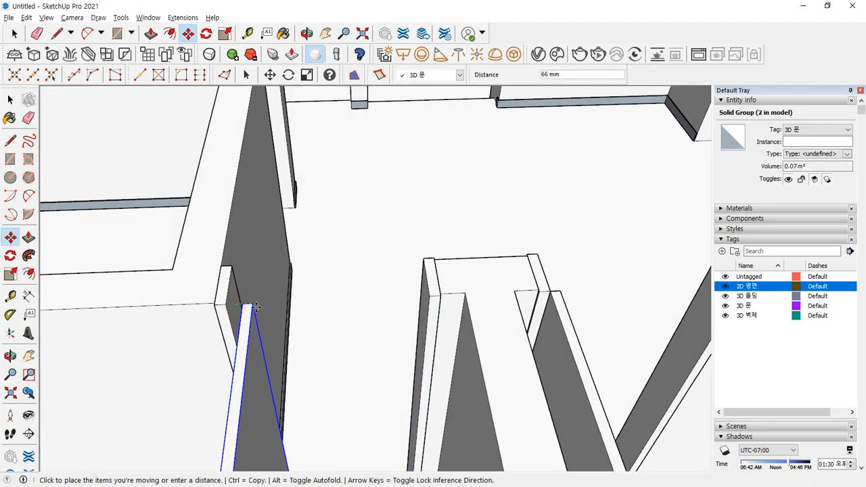
{"action": "left_click", "coordinate": [431, 298]}
{"action": "middle_click_drag", "start_coordinate": [349, 297], "coordinate": [439, 431]}
{"action": "scroll", "coordinate": [439, 430], "scroll_direction": "up", "scroll_amount": 6}
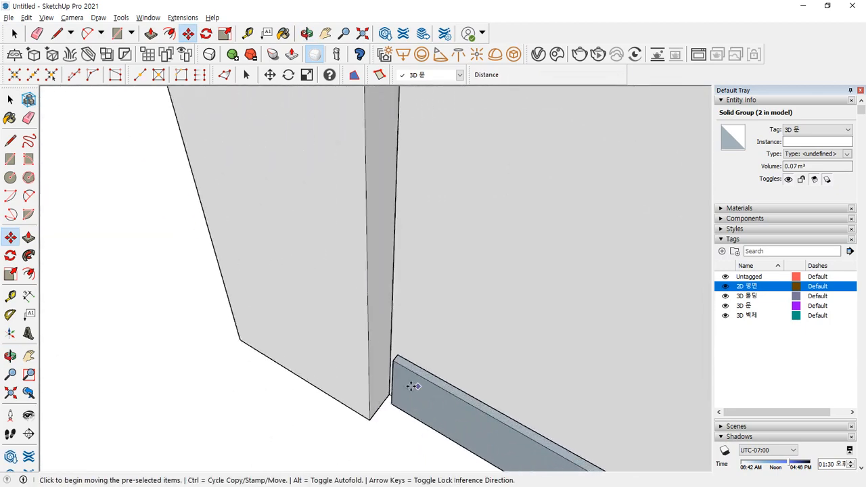
- Push/pull the baseboard's end face by 10 mm against the wall
{"action": "key", "text": "space"}
{"action": "left_click", "coordinate": [399, 385]}
{"action": "middle_click_drag", "start_coordinate": [399, 385], "coordinate": [479, 340]}
{"action": "scroll", "coordinate": [457, 322], "scroll_direction": "up", "scroll_amount": 3}
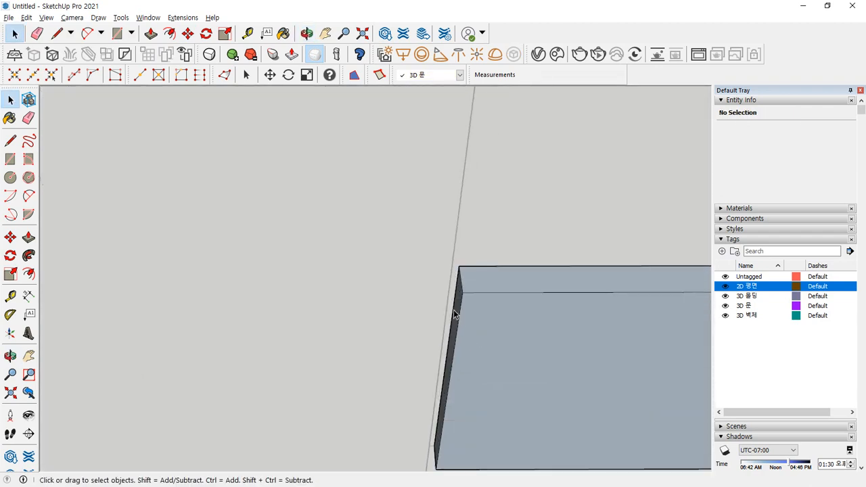
{"action": "key", "text": "p"}
{"action": "left_click", "coordinate": [454, 311]}
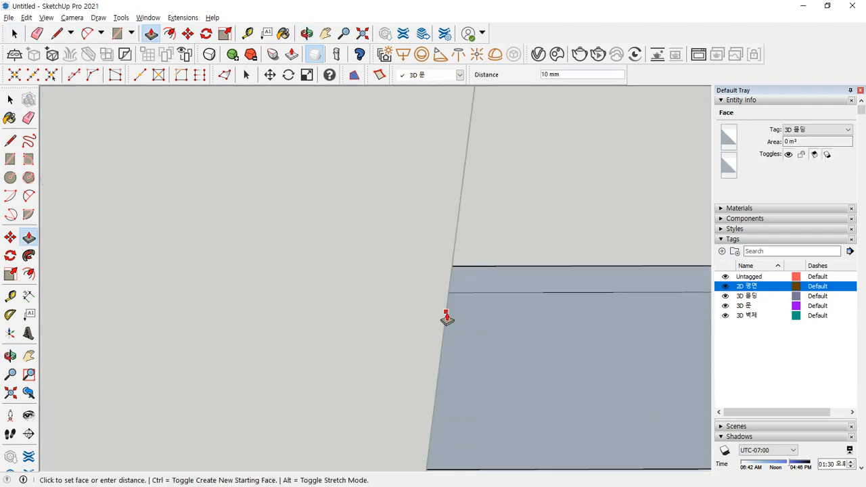
{"action": "middle_click_drag", "start_coordinate": [440, 345], "coordinate": [280, 314]}
{"action": "left_click", "coordinate": [280, 314]}
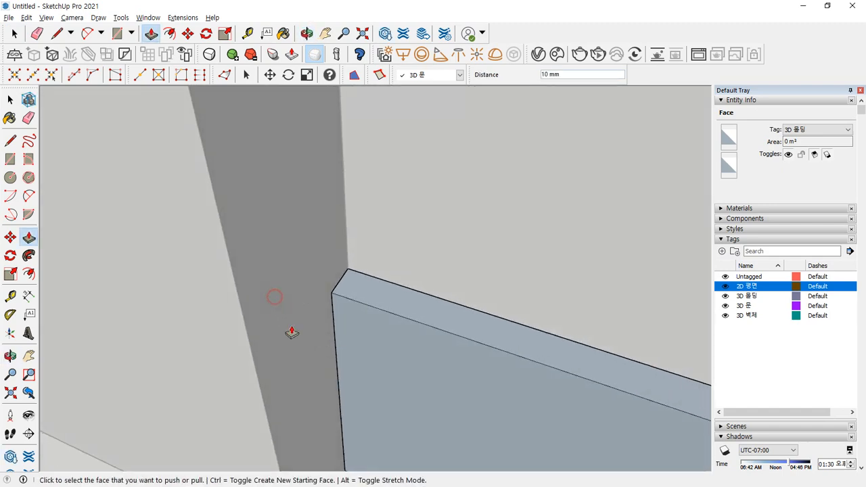
{"action": "key", "text": "space"}
- Select the door-frame strip in the door opening
{"action": "scroll", "coordinate": [231, 345], "scroll_direction": "down", "scroll_amount": 6}
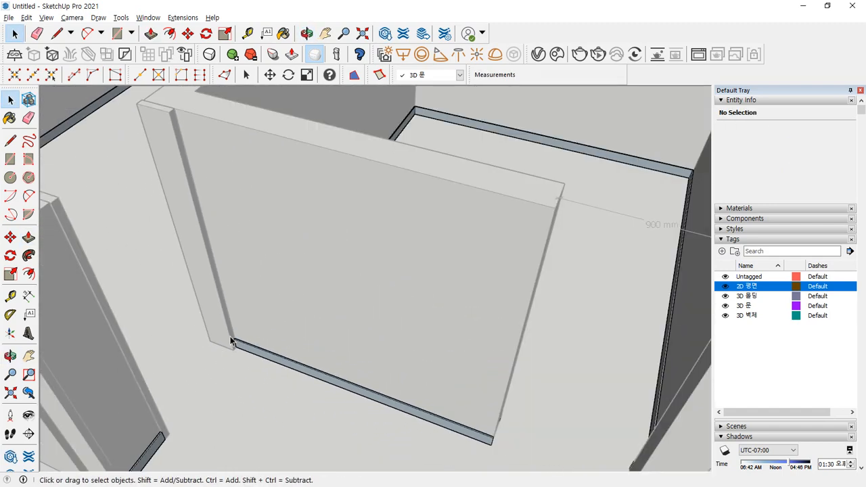
{"action": "scroll", "coordinate": [195, 300], "scroll_direction": "up", "scroll_amount": 5}
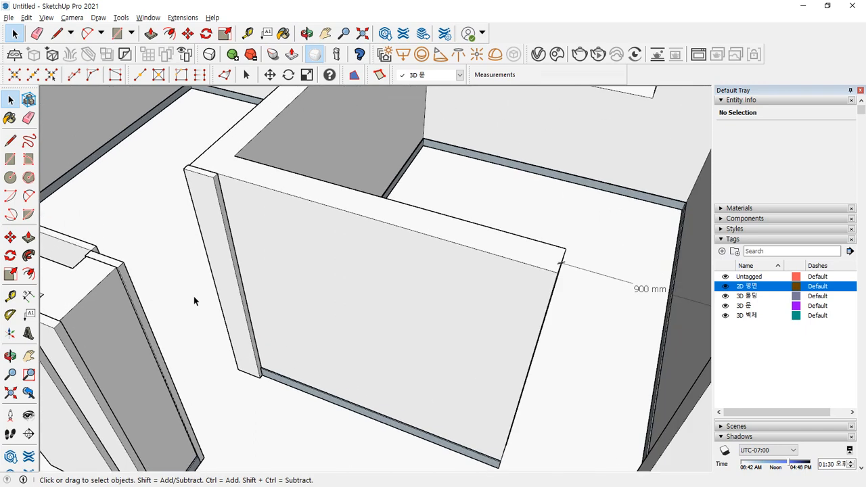
{"action": "middle_click_drag", "start_coordinate": [231, 288], "coordinate": [257, 271]}
{"action": "left_click", "coordinate": [243, 241]}
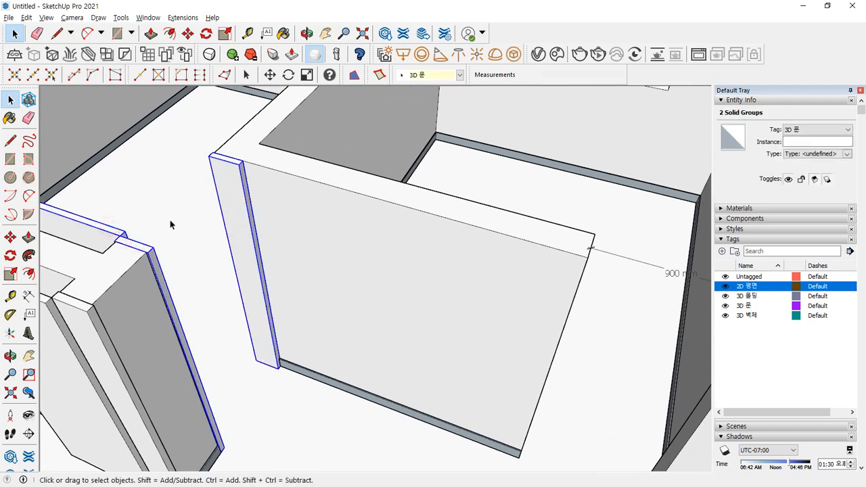
- Copy the frame strip over to the other jamb's endpoint
{"action": "key", "text": "m"}
{"action": "scroll", "coordinate": [208, 192], "scroll_direction": "up", "scroll_amount": 3}
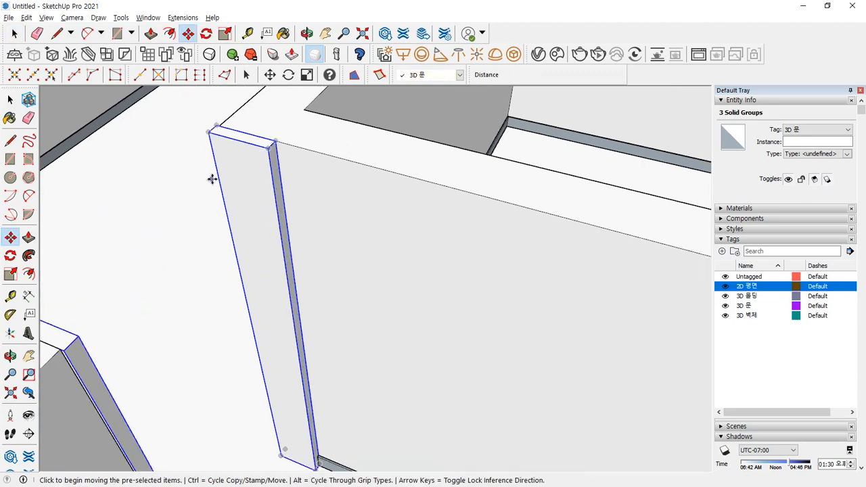
{"action": "left_click", "coordinate": [222, 126]}
{"action": "key", "text": "ctrl"}
{"action": "scroll", "coordinate": [359, 206], "scroll_direction": "down", "scroll_amount": 5}
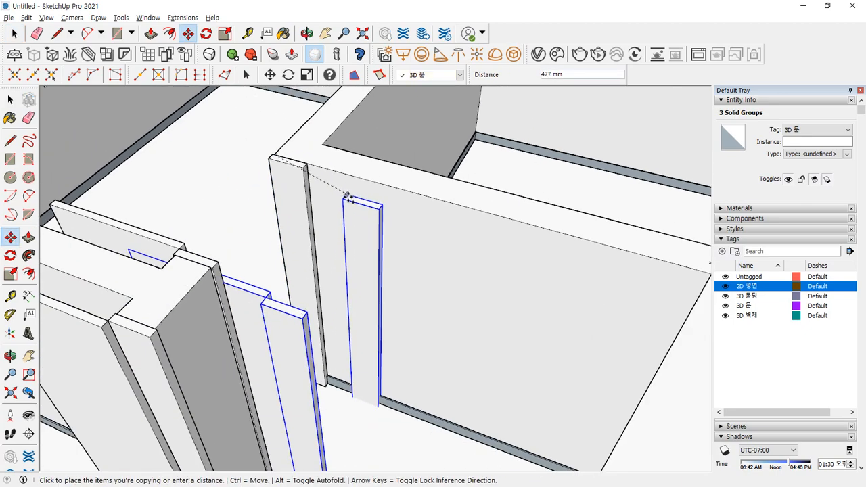
{"action": "scroll", "coordinate": [370, 214], "scroll_direction": "up", "scroll_amount": 8}
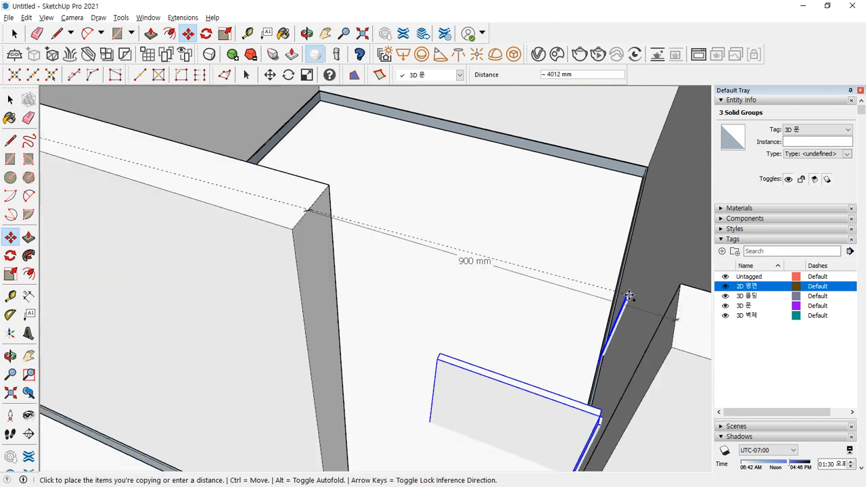
{"action": "middle_click_drag", "start_coordinate": [678, 291], "coordinate": [533, 290]}
{"action": "left_click", "coordinate": [363, 222]}
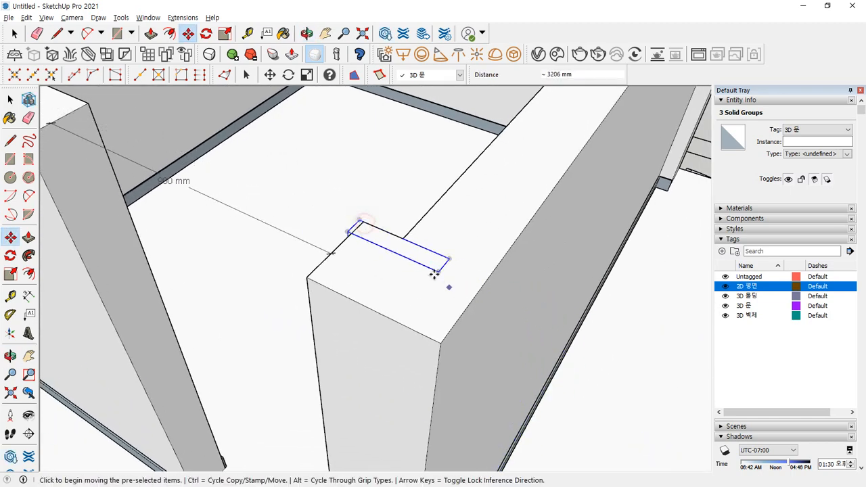
{"action": "scroll", "coordinate": [349, 223], "scroll_direction": "down", "scroll_amount": 2}
- Rotate the selected door groups 90° about their endpoint
{"action": "key", "text": "q"}
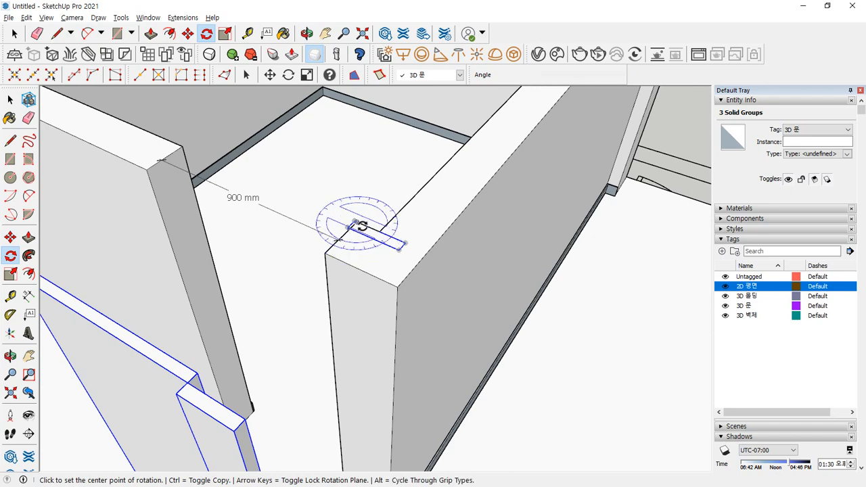
{"action": "scroll", "coordinate": [362, 225], "scroll_direction": "up", "scroll_amount": 2}
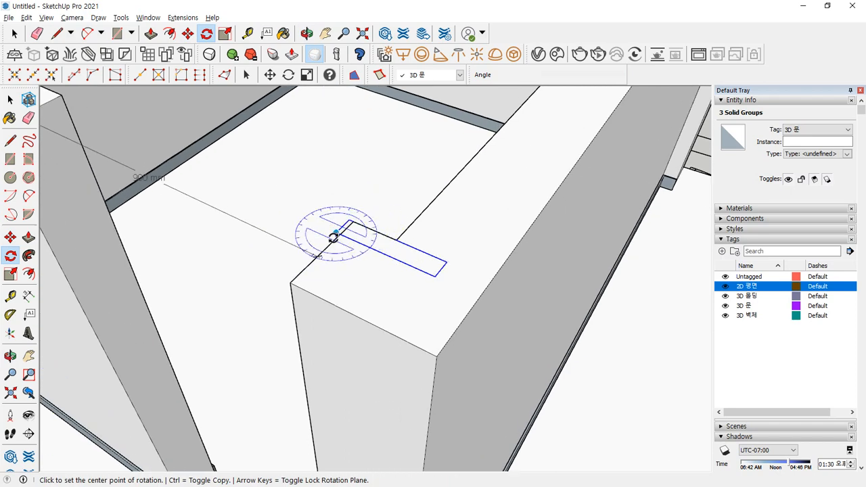
{"action": "scroll", "coordinate": [370, 252], "scroll_direction": "up", "scroll_amount": 3}
{"action": "scroll", "coordinate": [370, 252], "scroll_direction": "down", "scroll_amount": 2}
{"action": "scroll", "coordinate": [458, 265], "scroll_direction": "up", "scroll_amount": 1}
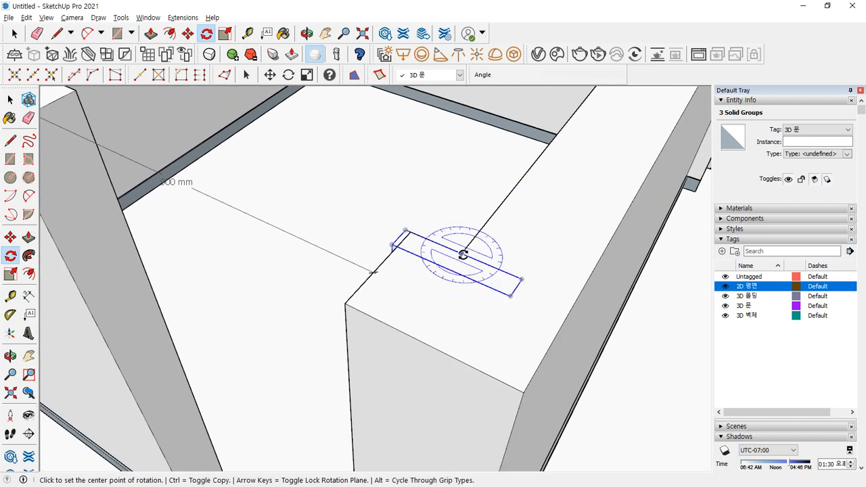
{"action": "left_click", "coordinate": [462, 253]}
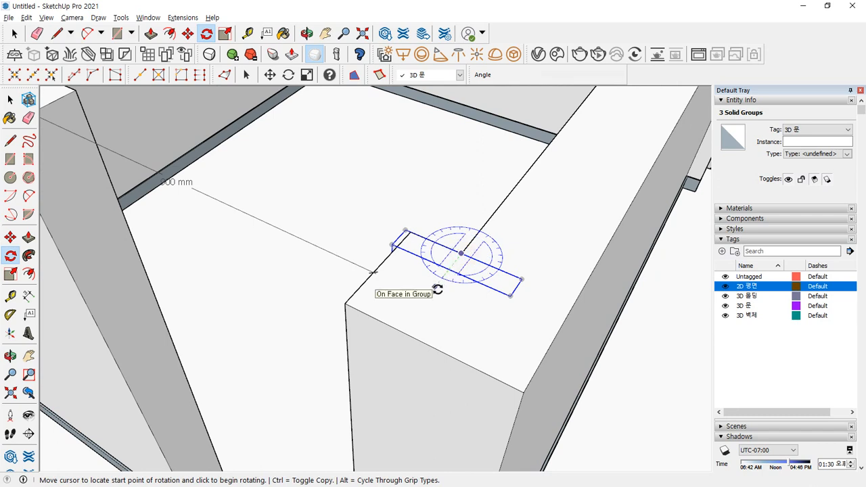
{"action": "left_click", "coordinate": [436, 288]}
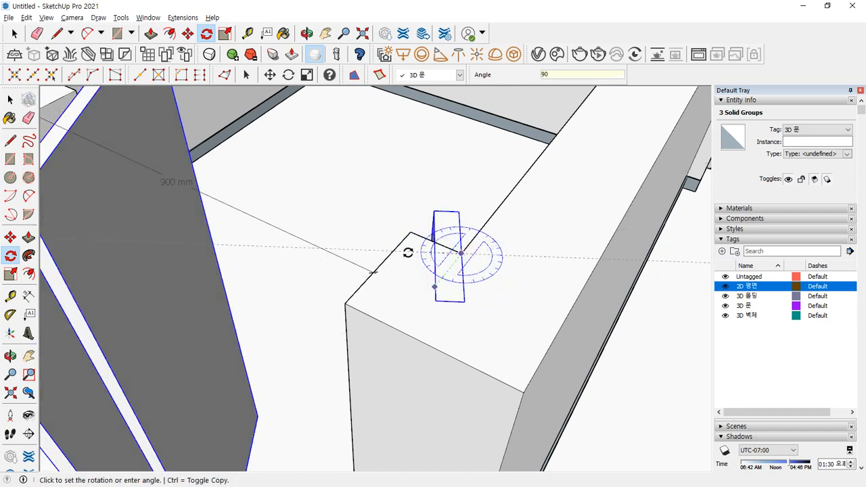
{"action": "type", "text": "90"}
{"action": "key", "text": "Return"}
- Move the door groups into position from their bottom corner
{"action": "key", "text": "m"}
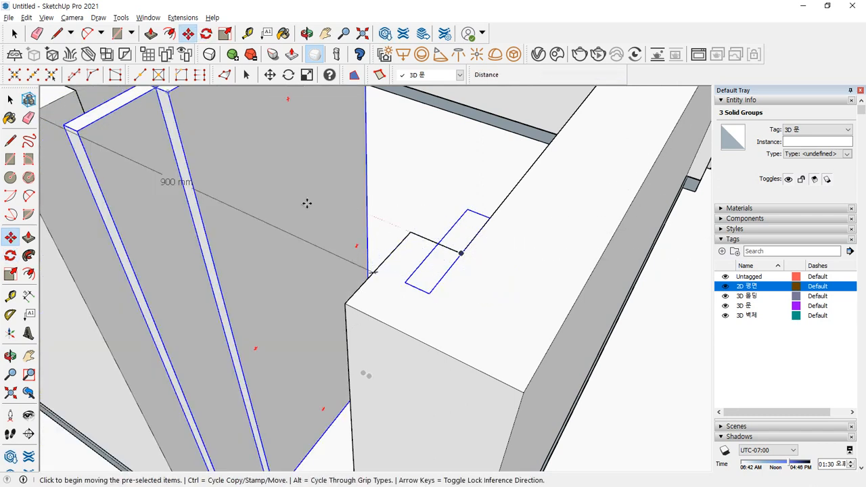
{"action": "middle_click_drag", "start_coordinate": [168, 179], "coordinate": [352, 310], "text": "shift"}
{"action": "middle_click_drag", "start_coordinate": [275, 326], "coordinate": [284, 116], "text": "shift"}
{"action": "scroll", "coordinate": [322, 359], "scroll_direction": "up", "scroll_amount": 2}
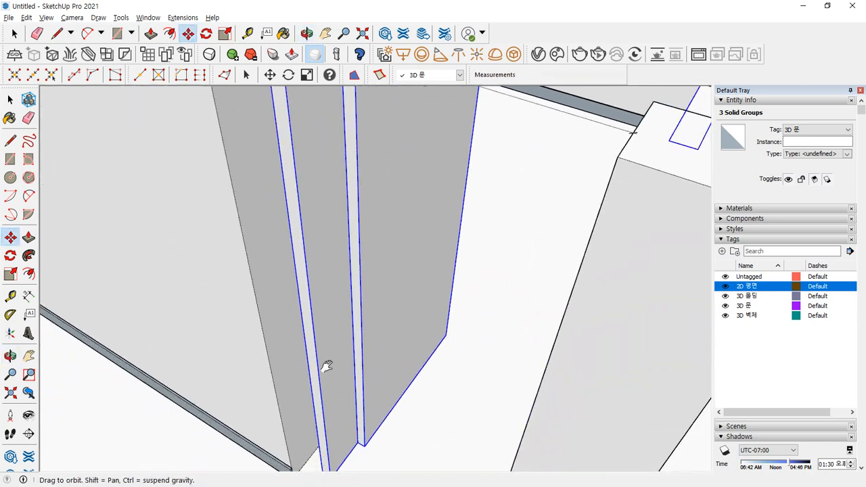
{"action": "middle_click_drag", "start_coordinate": [327, 365], "coordinate": [328, 156], "text": "shift"}
{"action": "scroll", "coordinate": [328, 181], "scroll_direction": "up", "scroll_amount": 6}
{"action": "left_click", "coordinate": [353, 243]}
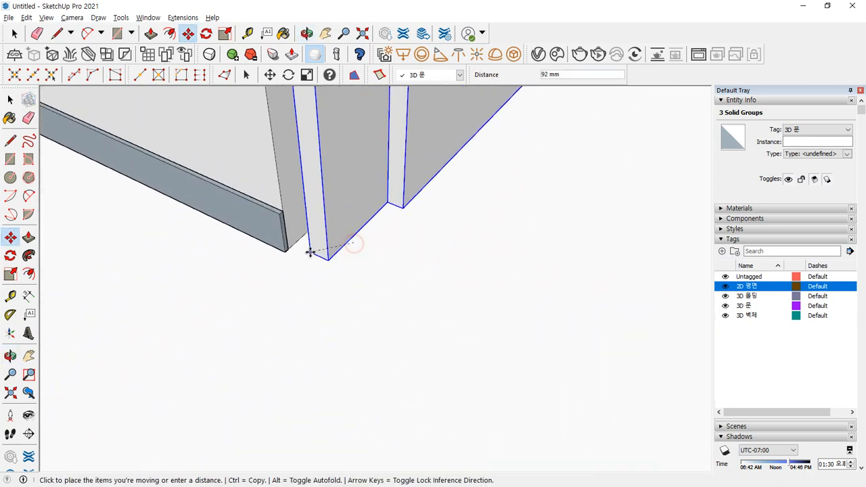
{"action": "left_click", "coordinate": [304, 242]}
{"action": "scroll", "coordinate": [304, 230], "scroll_direction": "down", "scroll_amount": 5}
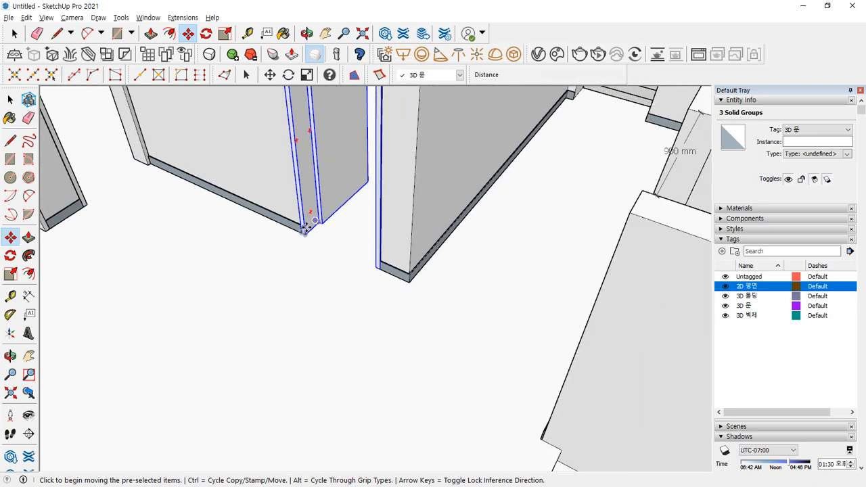
{"action": "middle_click_drag", "start_coordinate": [310, 213], "coordinate": [347, 392]}
{"action": "scroll", "coordinate": [313, 290], "scroll_direction": "up", "scroll_amount": 1}
{"action": "scroll", "coordinate": [315, 284], "scroll_direction": "up", "scroll_amount": 1}
- Move only the door panel, by its top corner, against the opposite wall
{"action": "key", "text": "space"}
{"action": "left_click", "coordinate": [320, 277]}
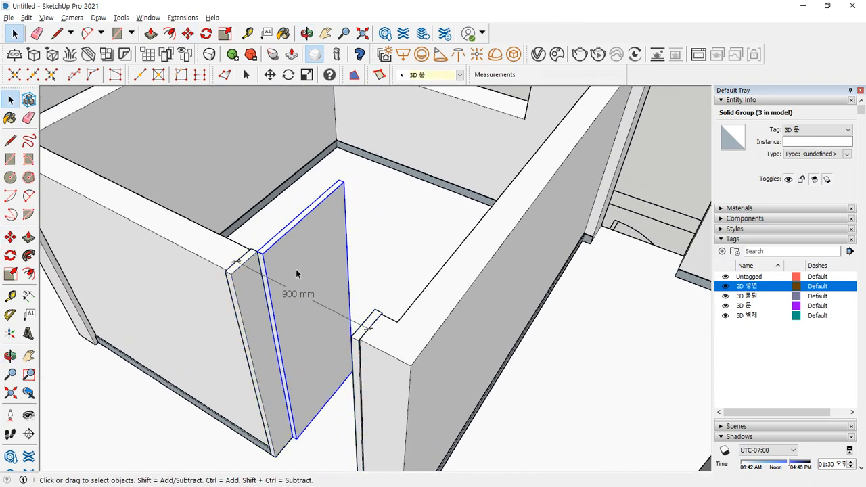
{"action": "key", "text": "m"}
{"action": "scroll", "coordinate": [273, 265], "scroll_direction": "up", "scroll_amount": 2}
{"action": "left_click", "coordinate": [256, 249]}
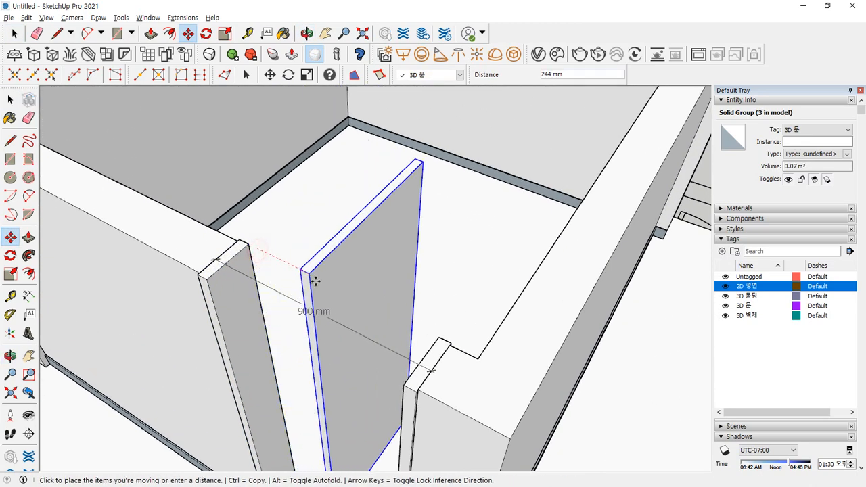
{"action": "left_click", "coordinate": [437, 340]}
{"action": "scroll", "coordinate": [350, 344], "scroll_direction": "down", "scroll_amount": 4}
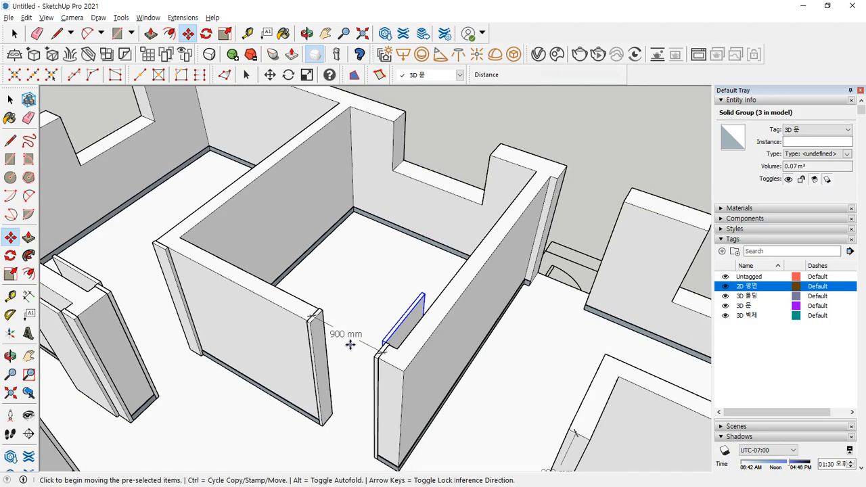
{"action": "scroll", "coordinate": [295, 299], "scroll_direction": "up", "scroll_amount": 2}
{"action": "middle_click_drag", "start_coordinate": [415, 344], "coordinate": [363, 337]}
{"action": "scroll", "coordinate": [334, 301], "scroll_direction": "up", "scroll_amount": 8}
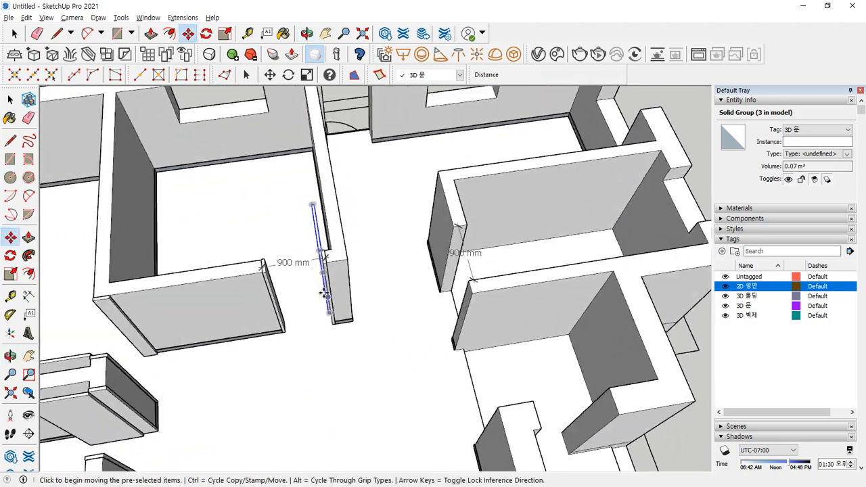
{"action": "key", "text": "space"}
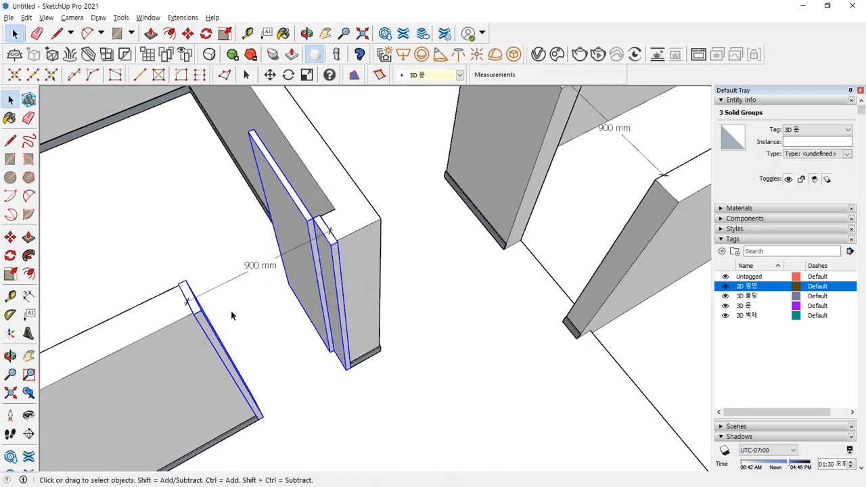
- Copy the door groups to the wall corner of the next doorway
{"action": "key", "text": "m"}
{"action": "scroll", "coordinate": [344, 244], "scroll_direction": "up", "scroll_amount": 2}
{"action": "left_click", "coordinate": [343, 242]}
{"action": "key", "text": "ctrl"}
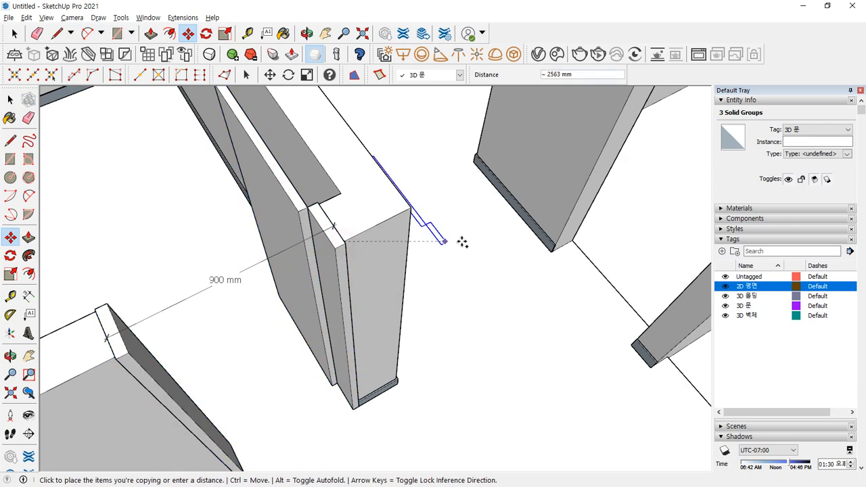
{"action": "scroll", "coordinate": [495, 243], "scroll_direction": "down", "scroll_amount": 4}
{"action": "middle_click_drag", "start_coordinate": [508, 243], "coordinate": [393, 314]}
{"action": "scroll", "coordinate": [454, 305], "scroll_direction": "up", "scroll_amount": 3}
{"action": "scroll", "coordinate": [457, 305], "scroll_direction": "up", "scroll_amount": 3}
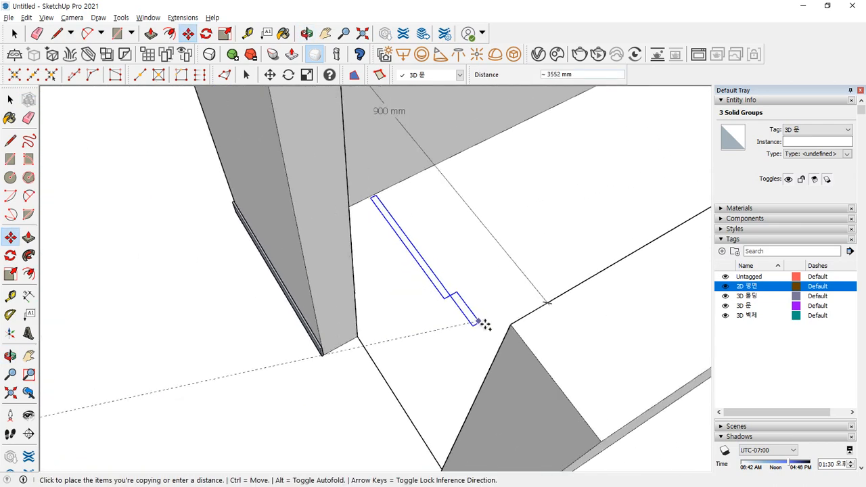
{"action": "left_click", "coordinate": [510, 329]}
{"action": "scroll", "coordinate": [497, 317], "scroll_direction": "down", "scroll_amount": 1}
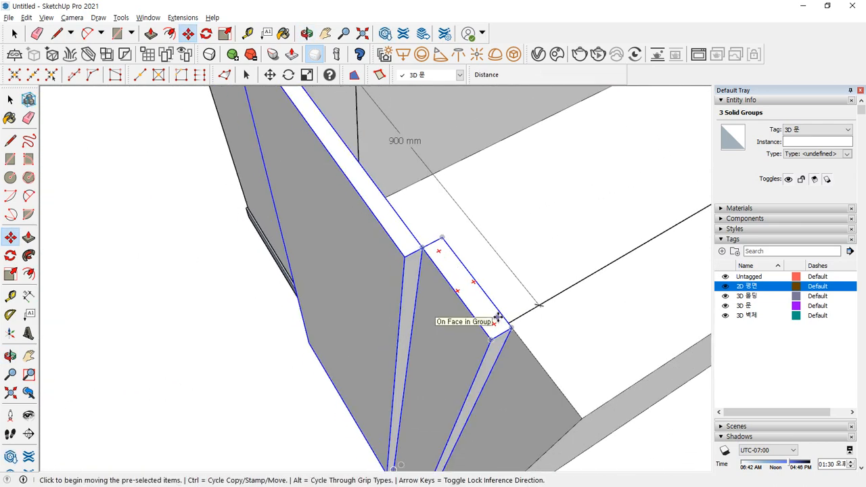
- Rotate the copied door 90° about the wall corner to fit the opening
{"action": "key", "text": "q"}
{"action": "scroll", "coordinate": [492, 329], "scroll_direction": "up", "scroll_amount": 2}
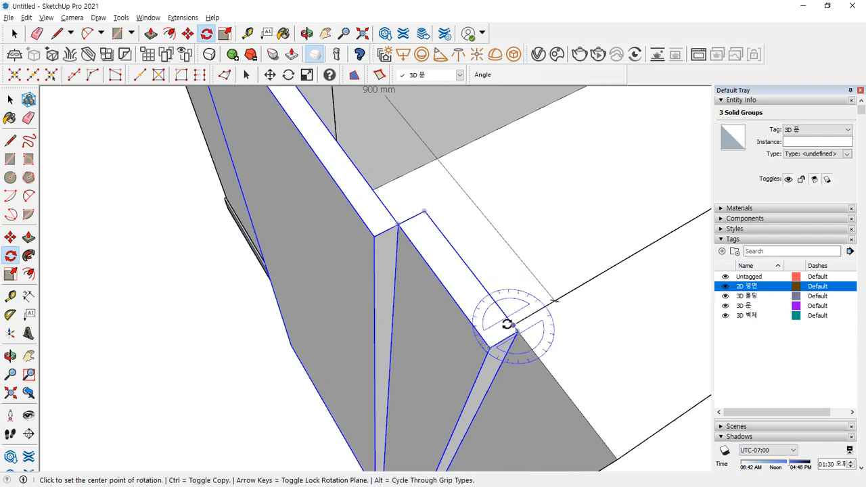
{"action": "scroll", "coordinate": [507, 326], "scroll_direction": "up", "scroll_amount": 2}
{"action": "left_click", "coordinate": [515, 326]}
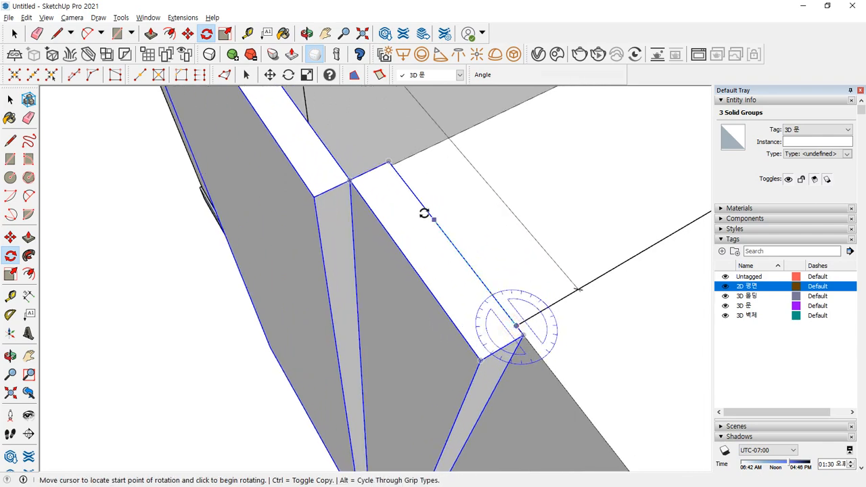
{"action": "left_click", "coordinate": [391, 167]}
{"action": "type", "text": "90"}
{"action": "key", "text": "Return"}
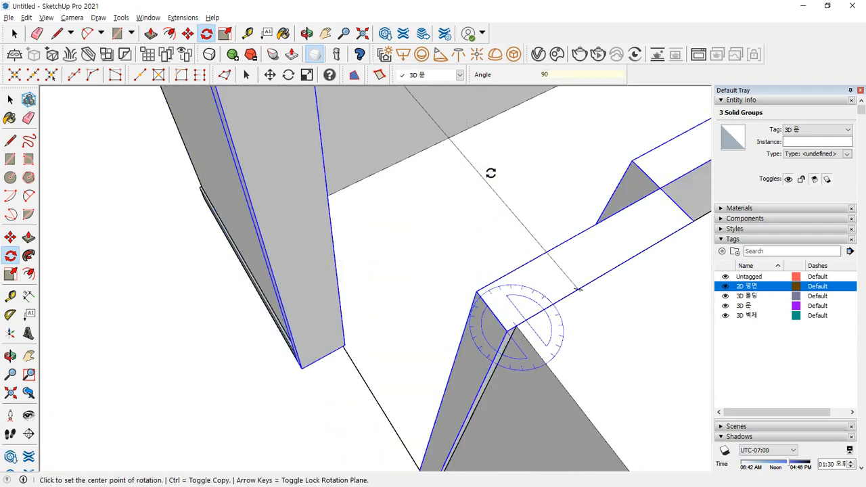
{"action": "scroll", "coordinate": [376, 232], "scroll_direction": "down", "scroll_amount": 1}
{"action": "middle_click_drag", "start_coordinate": [396, 307], "coordinate": [396, 264]}
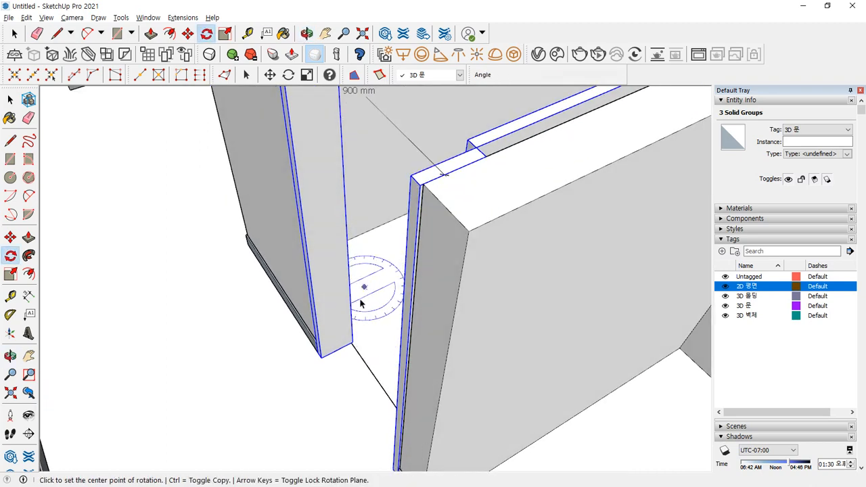
- Select the wall group beside the doorway and view both doorway ends
{"action": "key", "text": "space"}
{"action": "left_click", "coordinate": [680, 423]}
{"action": "scroll", "coordinate": [329, 284], "scroll_direction": "down", "scroll_amount": 2}
{"action": "middle_click_drag", "start_coordinate": [207, 269], "coordinate": [358, 325]}
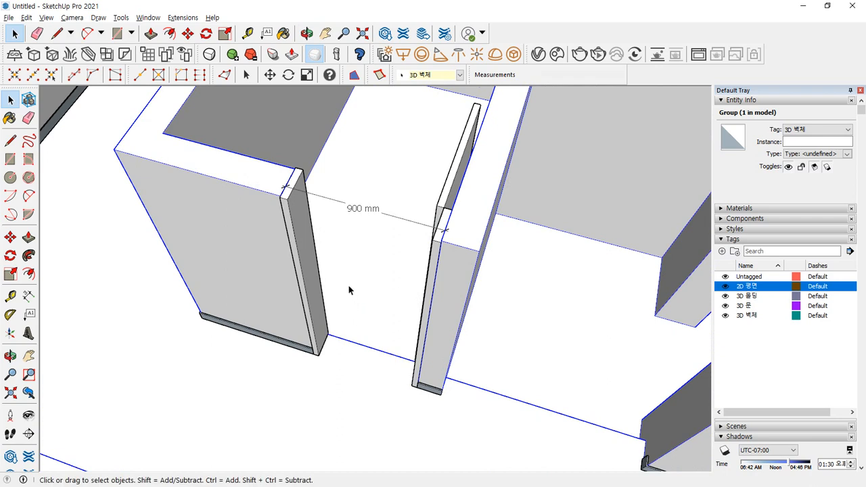
{"action": "scroll", "coordinate": [348, 290], "scroll_direction": "down", "scroll_amount": 6}
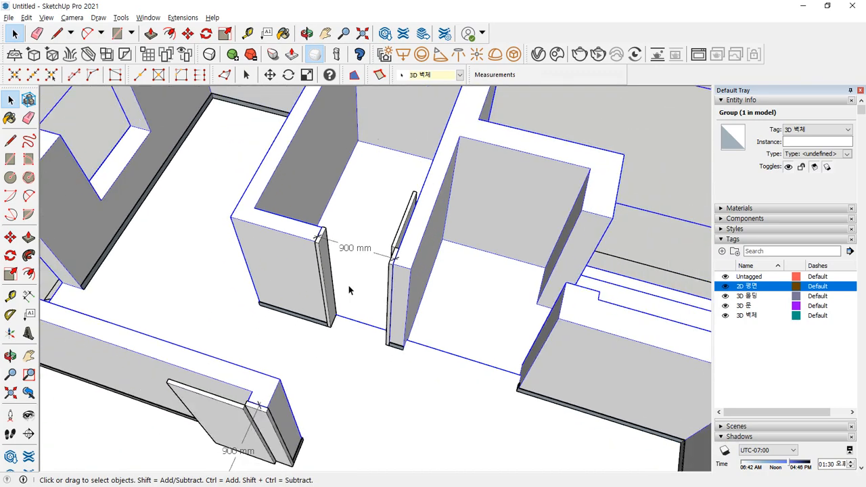
{"action": "middle_click_drag", "start_coordinate": [348, 289], "coordinate": [340, 317]}
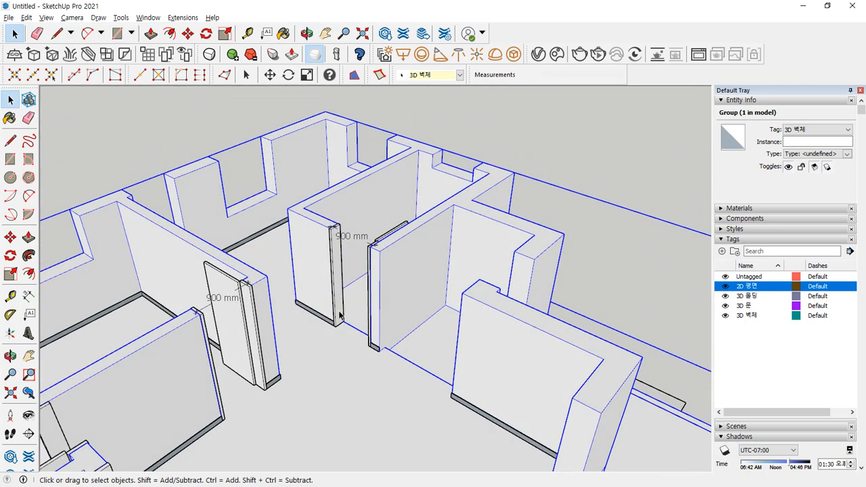
{"action": "left_click", "coordinate": [541, 138]}
{"action": "scroll", "coordinate": [402, 254], "scroll_direction": "up", "scroll_amount": 3}
{"action": "middle_click_drag", "start_coordinate": [276, 258], "coordinate": [361, 317], "text": "shift"}
{"action": "scroll", "coordinate": [420, 300], "scroll_direction": "up", "scroll_amount": 3}
{"action": "scroll", "coordinate": [420, 305], "scroll_direction": "up", "scroll_amount": 1}
{"action": "middle_click_drag", "start_coordinate": [146, 209], "coordinate": [275, 246], "text": "shift"}
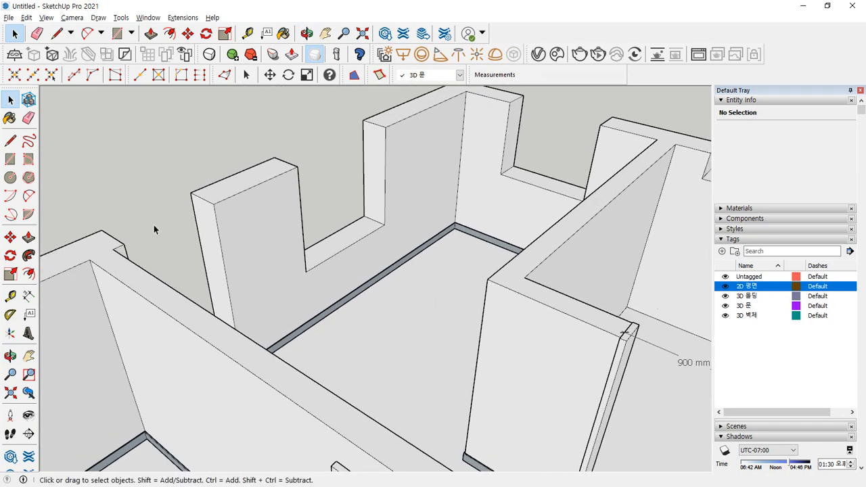
{"action": "scroll", "coordinate": [151, 229], "scroll_direction": "up", "scroll_amount": 1}
{"action": "key", "text": "t"}
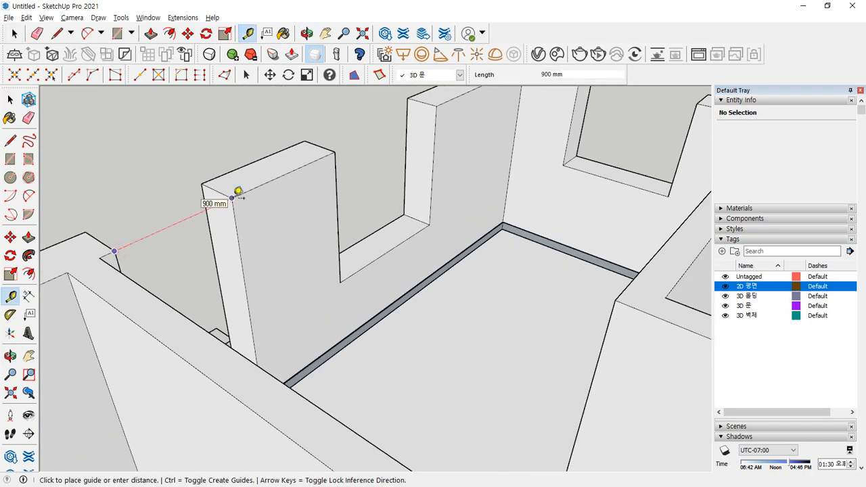
{"action": "key", "text": "Escape"}
{"action": "scroll", "coordinate": [290, 257], "scroll_direction": "down", "scroll_amount": 3}
{"action": "middle_click_drag", "start_coordinate": [290, 257], "coordinate": [240, 233], "text": "shift"}
{"action": "scroll", "coordinate": [443, 321], "scroll_direction": "up", "scroll_amount": 2}
{"action": "key", "text": "space"}
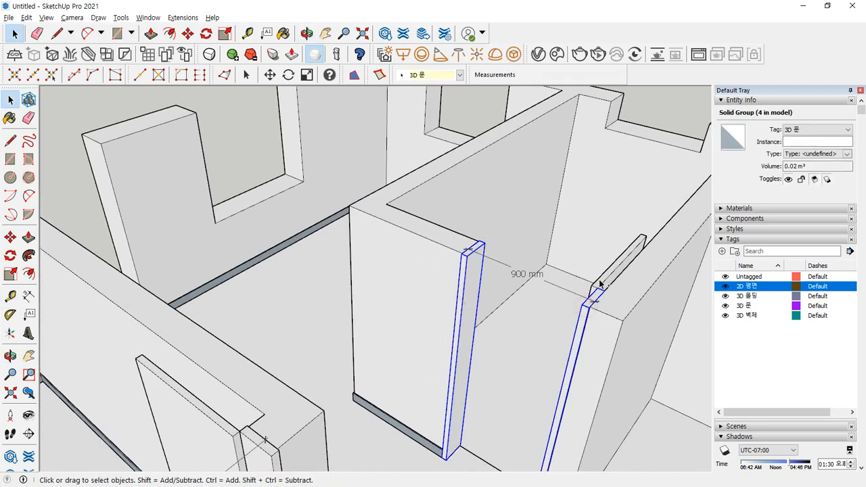
{"action": "scroll", "coordinate": [499, 272], "scroll_direction": "up", "scroll_amount": 2}
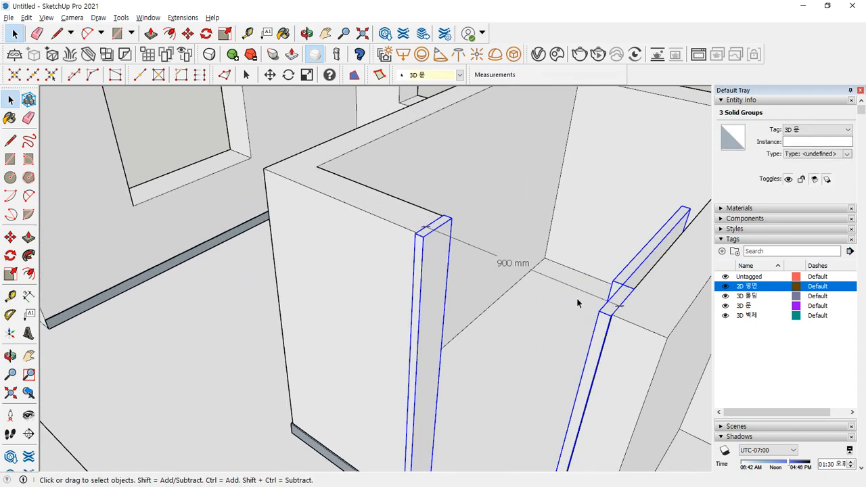
{"action": "key", "text": "m"}
{"action": "key", "text": "ctrl+t"}
{"action": "scroll", "coordinate": [364, 299], "scroll_direction": "down", "scroll_amount": 5}
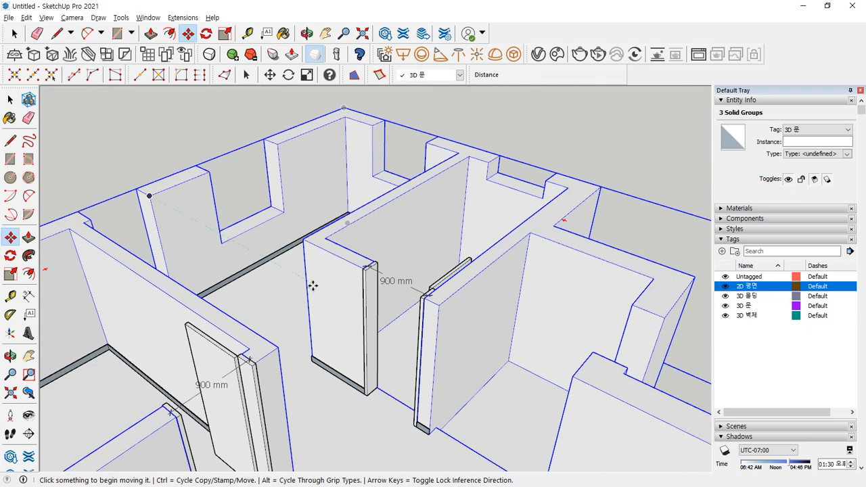
- Copy the door groups at the left doorway to the opposite endpoint
{"action": "key", "text": "space"}
{"action": "scroll", "coordinate": [241, 380], "scroll_direction": "up", "scroll_amount": 2}
{"action": "left_click", "coordinate": [247, 373]}
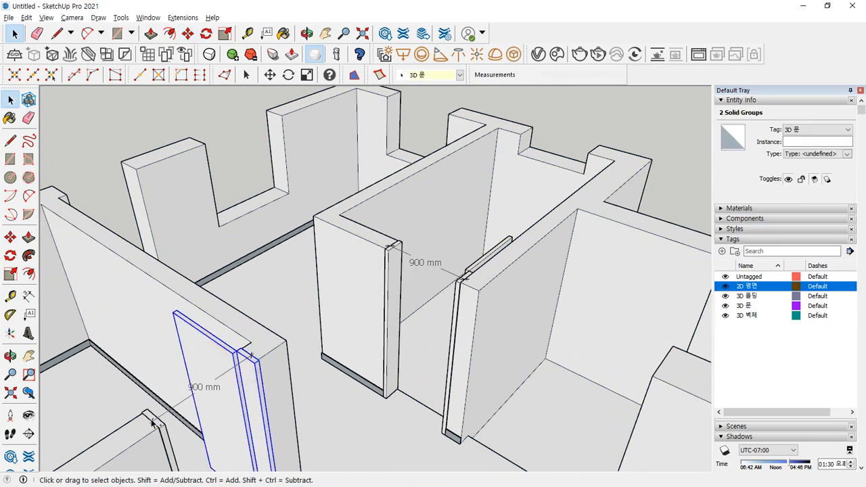
{"action": "scroll", "coordinate": [162, 431], "scroll_direction": "up", "scroll_amount": 3}
{"action": "key", "text": "m"}
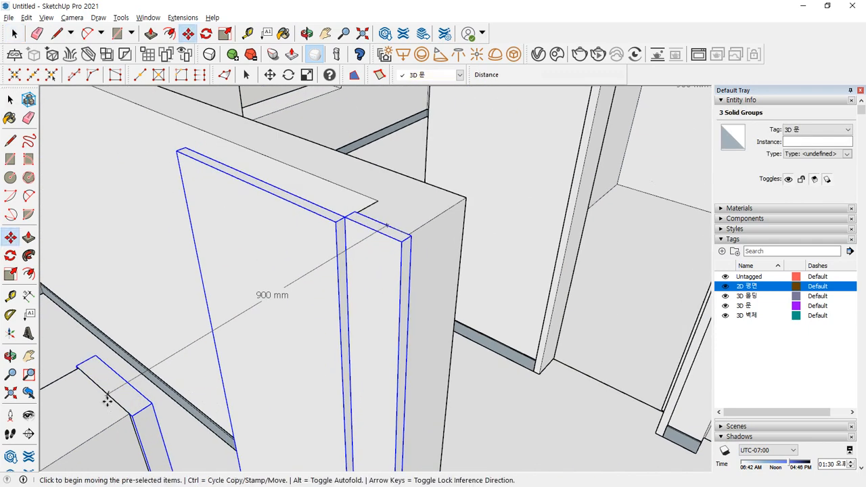
{"action": "scroll", "coordinate": [108, 402], "scroll_direction": "up", "scroll_amount": 2}
{"action": "left_click", "coordinate": [144, 423]}
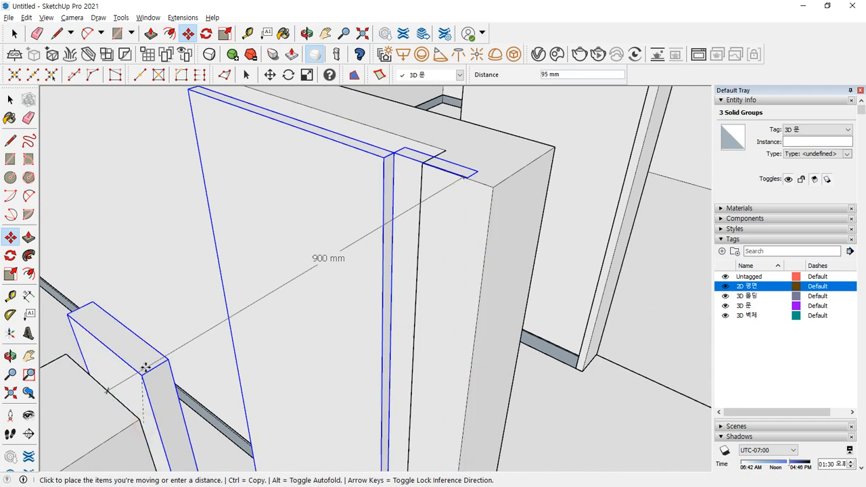
{"action": "key", "text": "ctrl"}
{"action": "scroll", "coordinate": [155, 260], "scroll_direction": "down", "scroll_amount": 5}
{"action": "scroll", "coordinate": [309, 391], "scroll_direction": "up", "scroll_amount": 3}
{"action": "scroll", "coordinate": [271, 392], "scroll_direction": "up", "scroll_amount": 6}
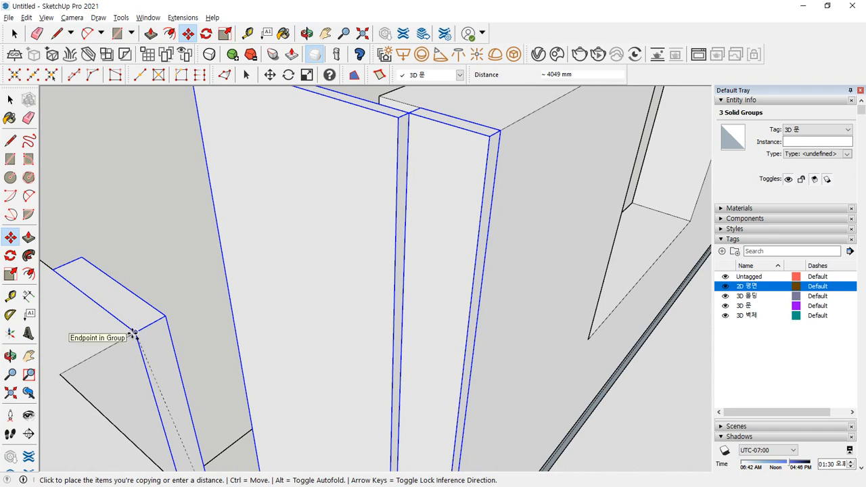
{"action": "left_click", "coordinate": [133, 334]}
- Lower the copied door groups slightly, using their bottom corner as the reference
{"action": "scroll", "coordinate": [282, 361], "scroll_direction": "down", "scroll_amount": 3}
{"action": "middle_click_drag", "start_coordinate": [282, 361], "coordinate": [508, 317]}
{"action": "scroll", "coordinate": [286, 407], "scroll_direction": "up", "scroll_amount": 3}
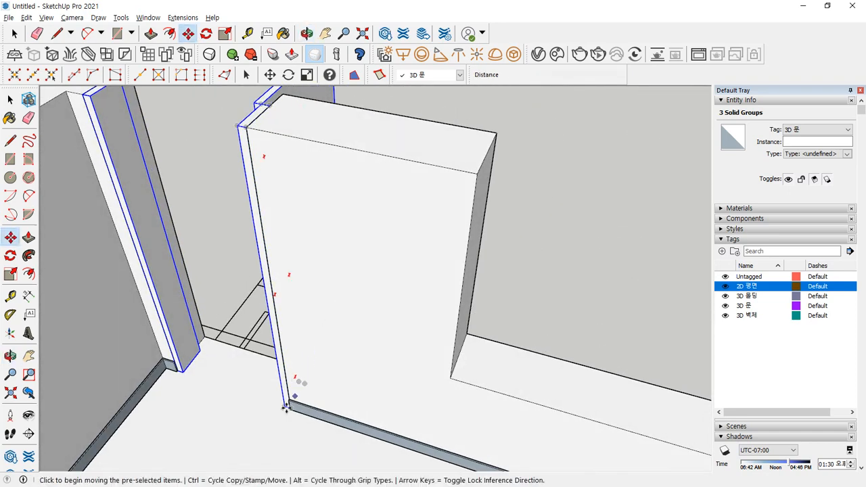
{"action": "scroll", "coordinate": [288, 411], "scroll_direction": "up", "scroll_amount": 3}
{"action": "middle_click_drag", "start_coordinate": [288, 414], "coordinate": [401, 357]}
{"action": "scroll", "coordinate": [300, 350], "scroll_direction": "up", "scroll_amount": 3}
{"action": "scroll", "coordinate": [270, 331], "scroll_direction": "up", "scroll_amount": 2}
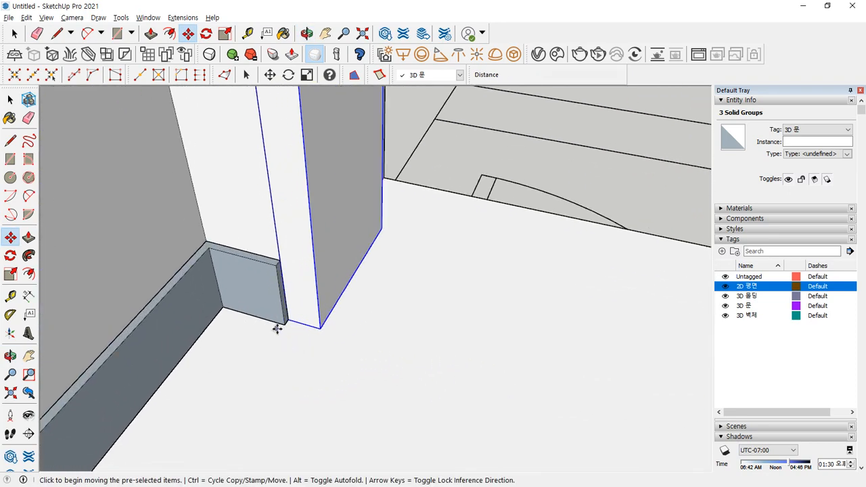
{"action": "scroll", "coordinate": [277, 329], "scroll_direction": "up", "scroll_amount": 4}
{"action": "left_click", "coordinate": [300, 308]}
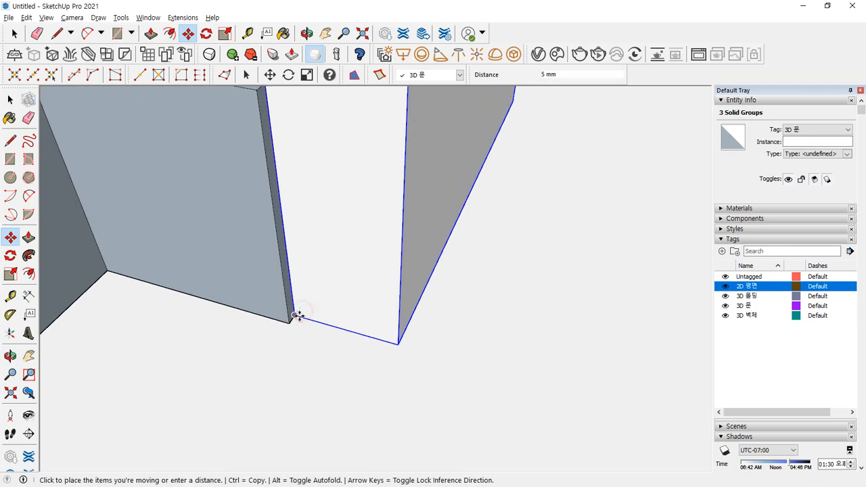
{"action": "left_click", "coordinate": [291, 321]}
{"action": "scroll", "coordinate": [385, 345], "scroll_direction": "down", "scroll_amount": 3}
{"action": "scroll", "coordinate": [387, 345], "scroll_direction": "down", "scroll_amount": 2}
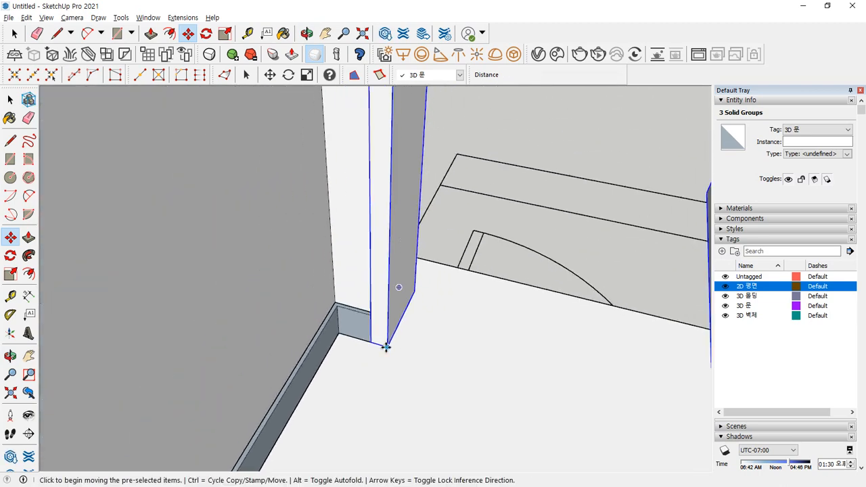
{"action": "middle_click_drag", "start_coordinate": [386, 345], "coordinate": [420, 344]}
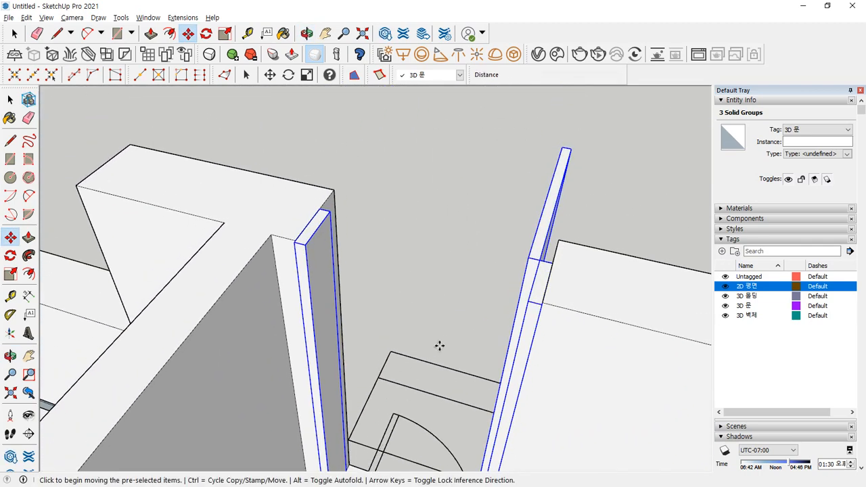
- Move the thin door board about 770 mm along the red axis into the doorway
{"action": "key", "text": "space"}
{"action": "left_click", "coordinate": [465, 209]}
{"action": "middle_click_drag", "start_coordinate": [465, 210], "coordinate": [506, 363]}
{"action": "scroll", "coordinate": [528, 302], "scroll_direction": "up", "scroll_amount": 1}
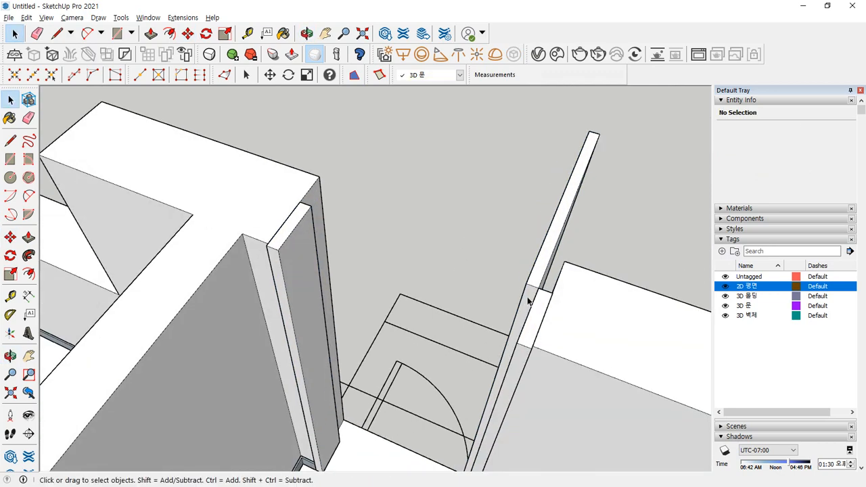
{"action": "left_click", "coordinate": [535, 279]}
{"action": "key", "text": "m"}
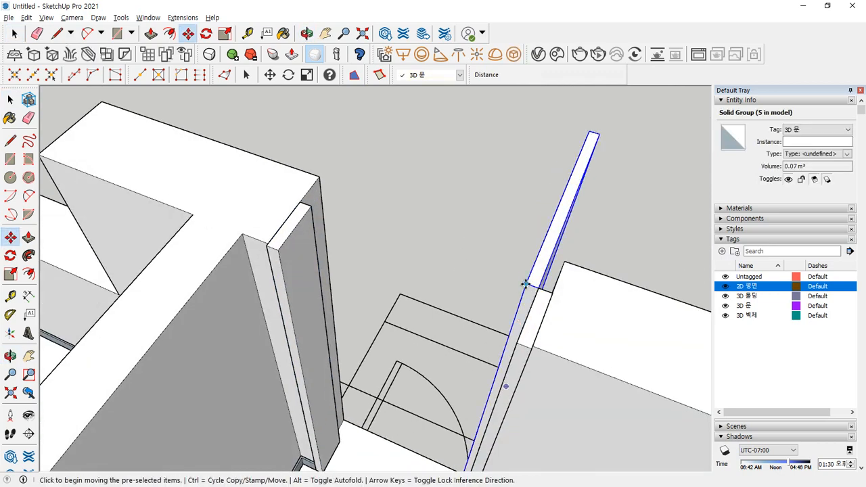
{"action": "left_click", "coordinate": [524, 284]}
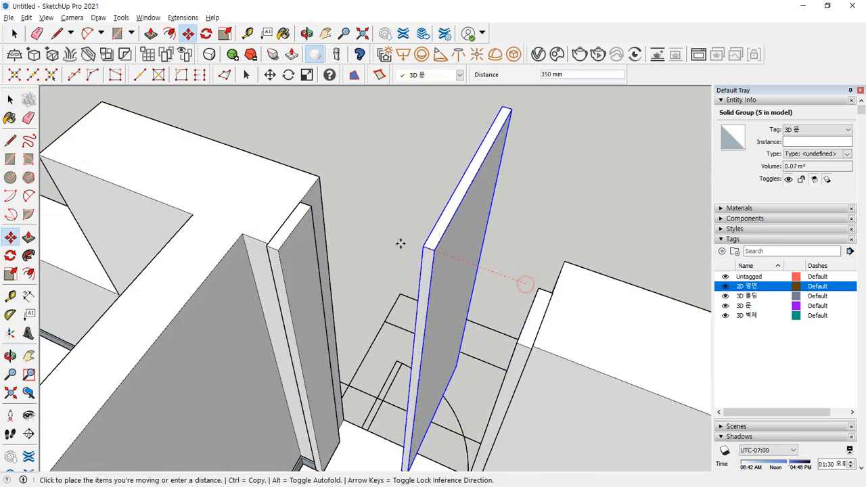
{"action": "left_click", "coordinate": [310, 208]}
{"action": "key", "text": "space"}
{"action": "left_click", "coordinate": [505, 195]}
{"action": "middle_click_drag", "start_coordinate": [537, 224], "coordinate": [332, 284]}
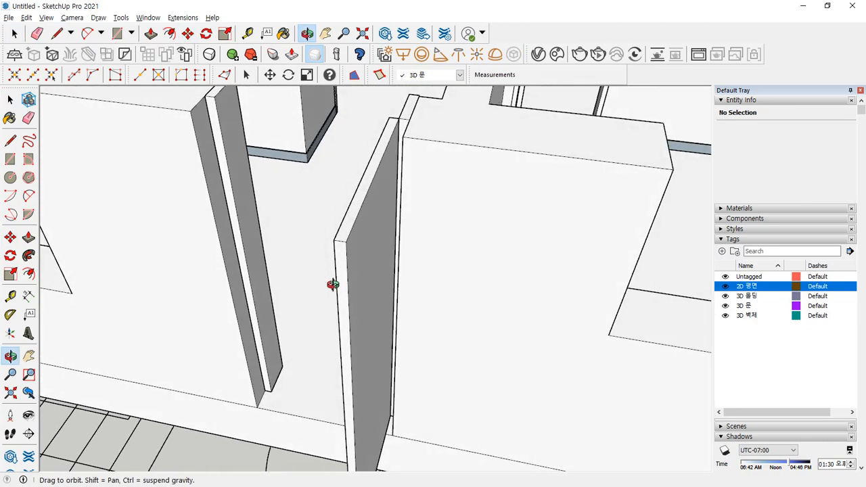
{"action": "scroll", "coordinate": [326, 298], "scroll_direction": "down", "scroll_amount": 5}
{"action": "middle_click_drag", "start_coordinate": [279, 415], "coordinate": [463, 399]}
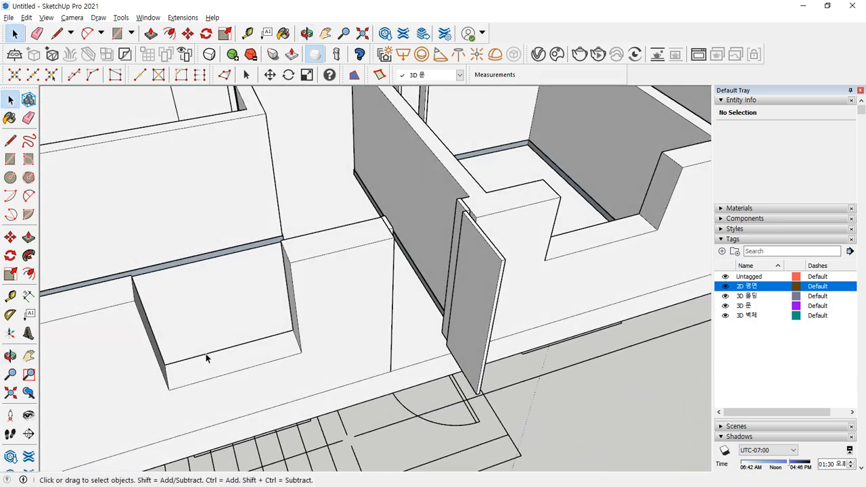
{"action": "middle_click_drag", "start_coordinate": [206, 357], "coordinate": [402, 314]}
{"action": "scroll", "coordinate": [402, 313], "scroll_direction": "down", "scroll_amount": 3}
{"action": "middle_click_drag", "start_coordinate": [224, 312], "coordinate": [480, 335]}
{"action": "middle_click_drag", "start_coordinate": [359, 330], "coordinate": [517, 336]}
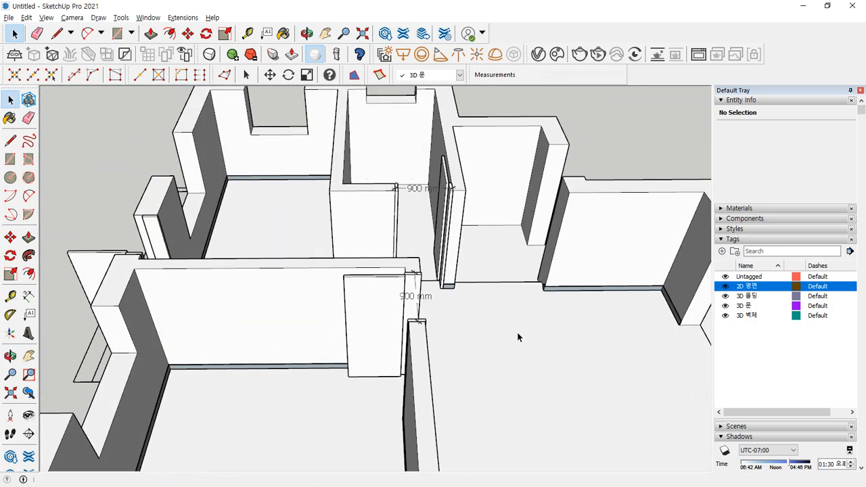
{"action": "scroll", "coordinate": [474, 291], "scroll_direction": "down", "scroll_amount": 4}
{"action": "middle_click_drag", "start_coordinate": [463, 343], "coordinate": [265, 196]}
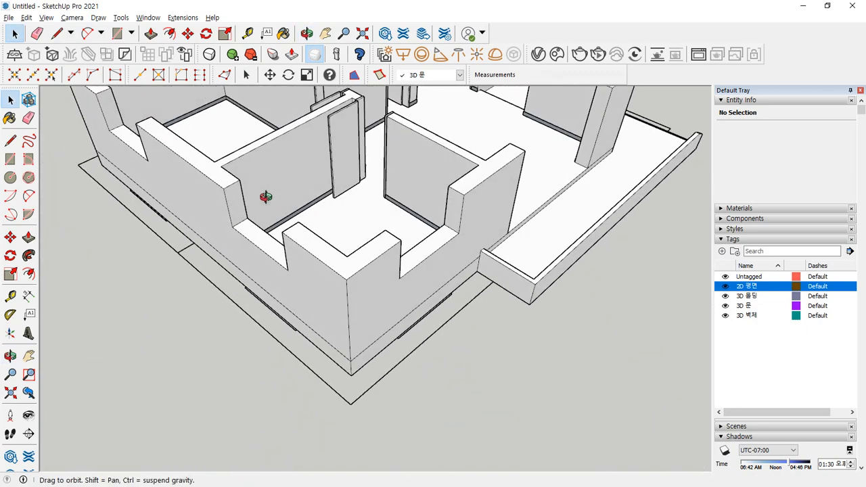
{"action": "scroll", "coordinate": [265, 196], "scroll_direction": "up", "scroll_amount": 6}
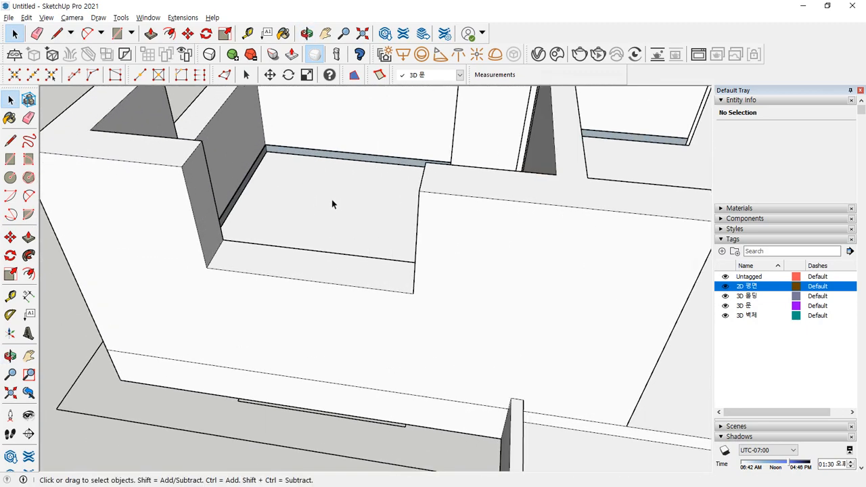
{"action": "key", "text": "r"}
- Draw a rectangle filling the window opening, then delete its face
{"action": "left_click", "coordinate": [181, 165]}
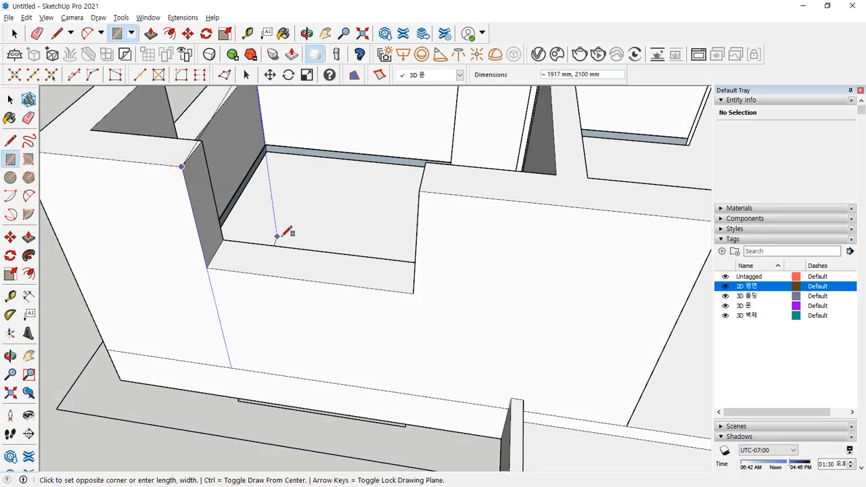
{"action": "left_click", "coordinate": [413, 293]}
{"action": "middle_click_drag", "start_coordinate": [401, 295], "coordinate": [257, 165]}
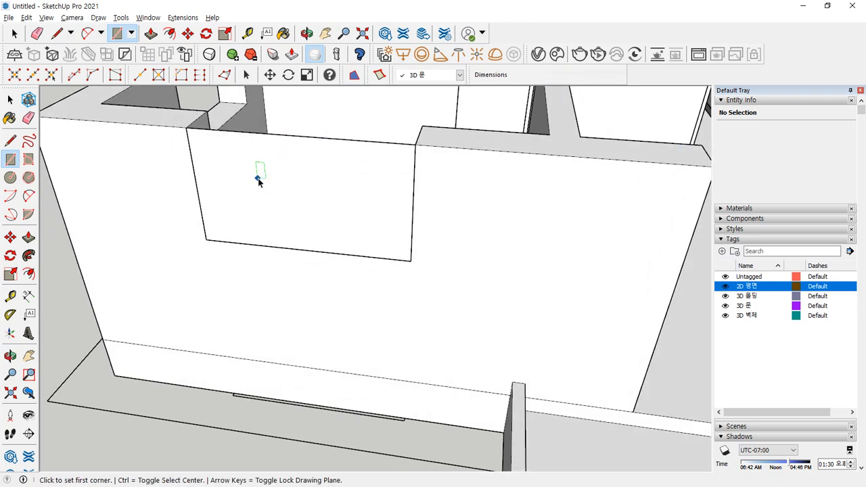
{"action": "key", "text": "space"}
{"action": "double_click", "coordinate": [250, 179]}
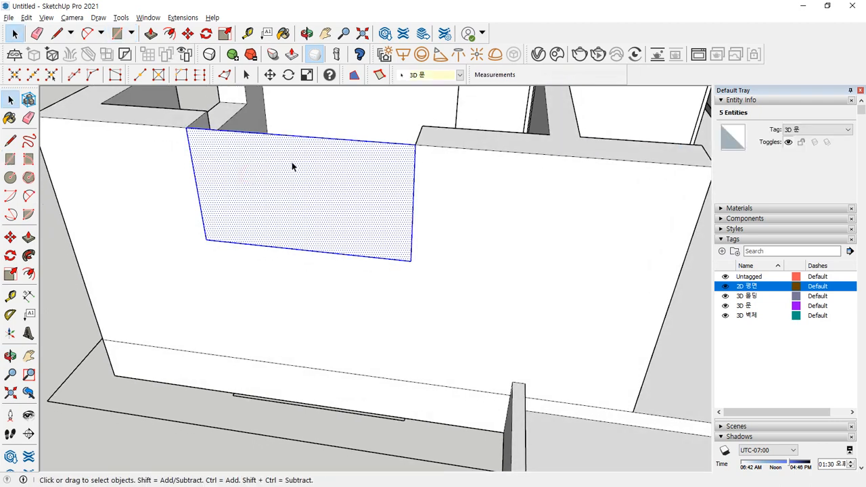
{"action": "key", "text": "Delete"}
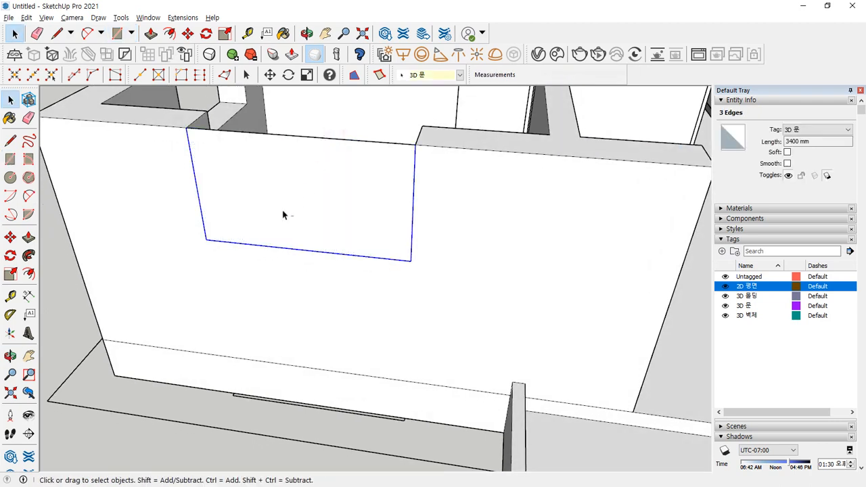
- Offset the opening edges 45 mm inward and erase the top edge to leave a U profile
{"action": "key", "text": "f"}
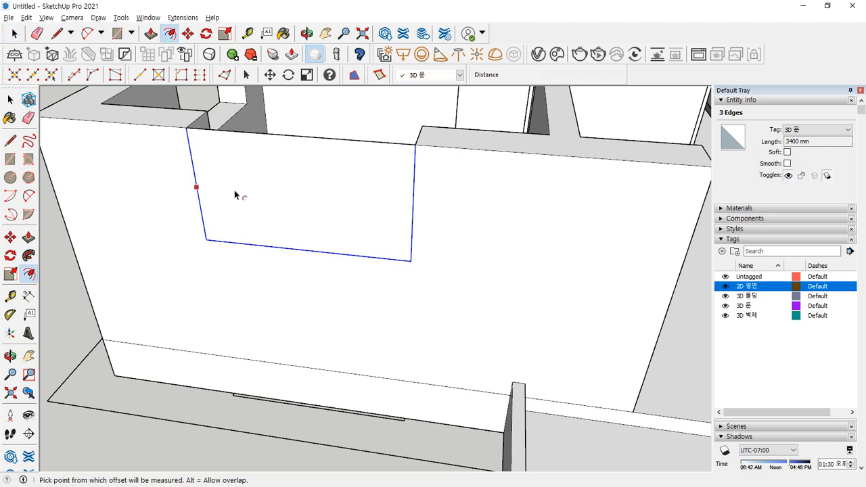
{"action": "left_click", "coordinate": [195, 184]}
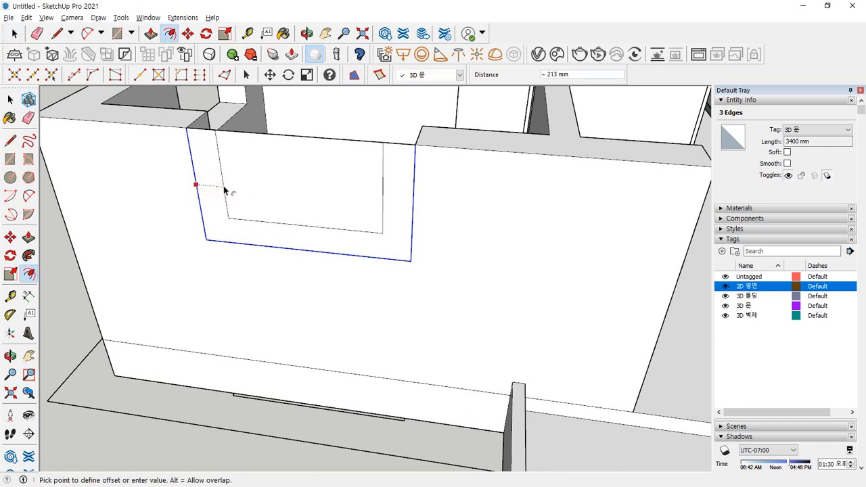
{"action": "key", "text": "Return"}
{"action": "key", "text": "space"}
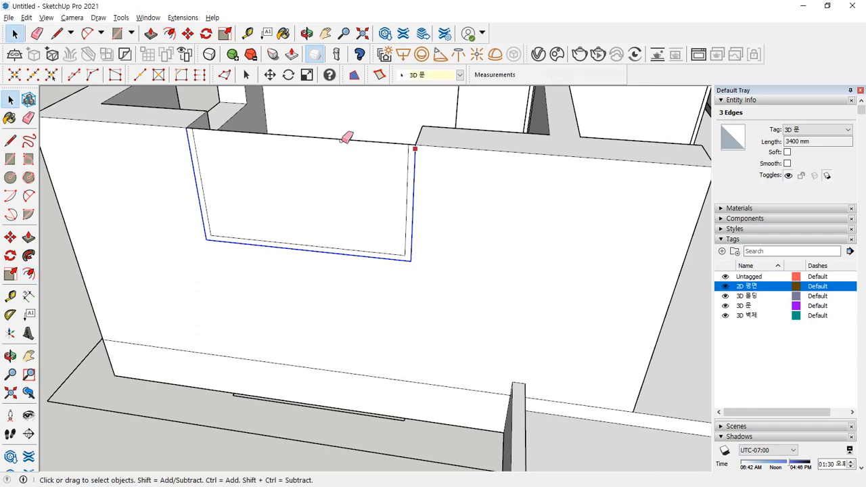
{"action": "key", "text": "e"}
{"action": "left_click", "coordinate": [338, 135]}
{"action": "mouse_move", "coordinate": [338, 135]}
{"action": "middle_mouse_down"}
{"action": "mouse_move", "coordinate": [295, 207]}
{"action": "mouse_move", "coordinate": [192, 197]}
{"action": "middle_mouse_up"}
{"action": "scroll", "coordinate": [191, 197], "scroll_direction": "up", "scroll_amount": 2}
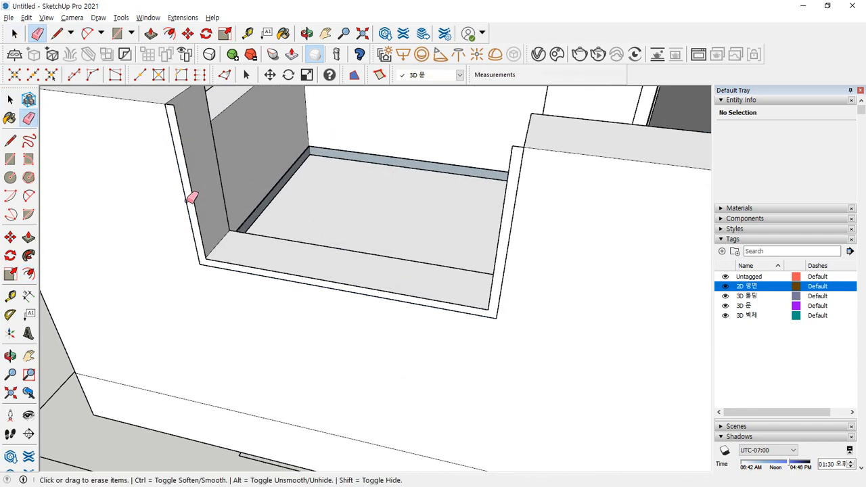
- Extrude the U-shaped frame face to depth and make it a group
{"action": "key", "text": "p"}
{"action": "left_click", "coordinate": [189, 202]}
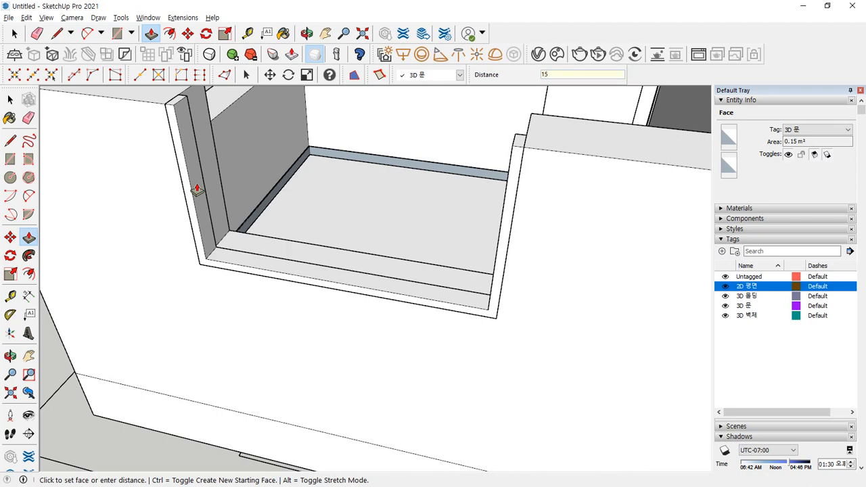
{"action": "left_click", "coordinate": [196, 189]}
{"action": "key", "text": "space"}
{"action": "middle_click_drag", "start_coordinate": [231, 159], "coordinate": [199, 182]}
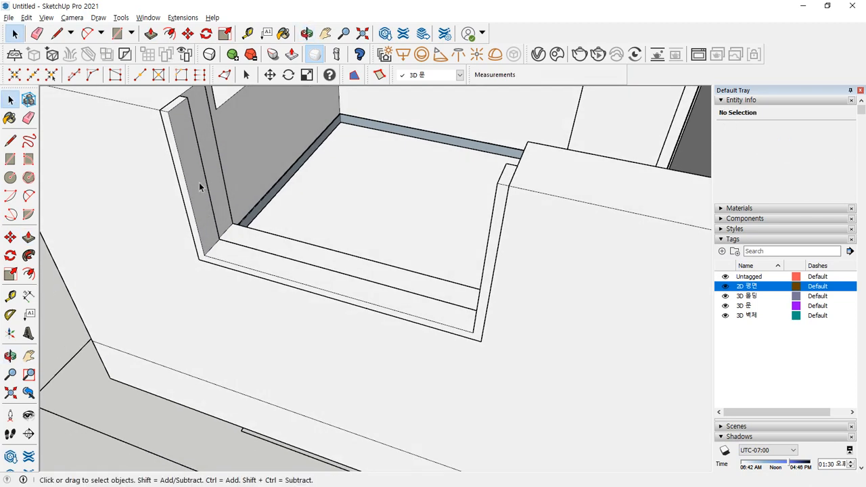
{"action": "triple_click", "coordinate": [195, 150]}
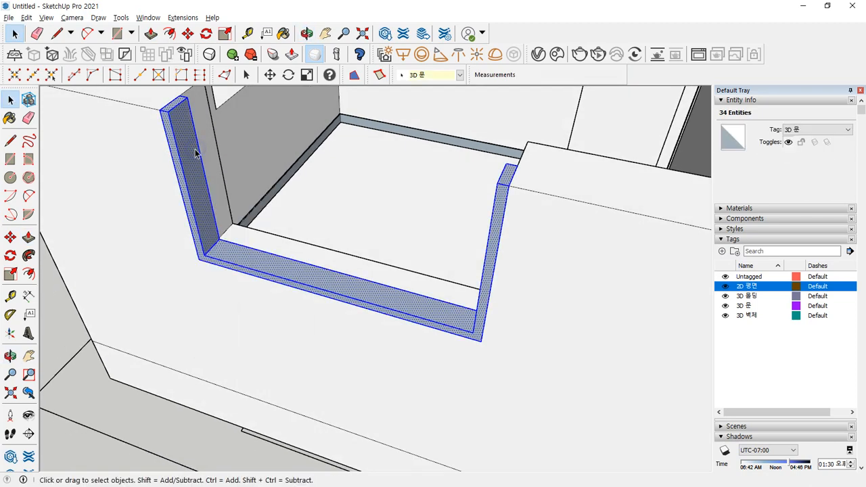
{"action": "right_click", "coordinate": [194, 146]}
{"action": "left_click", "coordinate": [259, 236]}
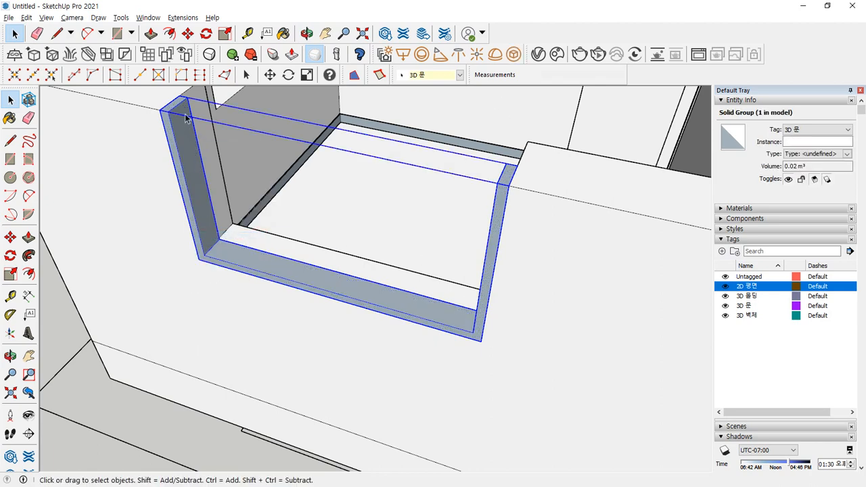
{"action": "middle_click_drag", "start_coordinate": [284, 113], "coordinate": [277, 198]}
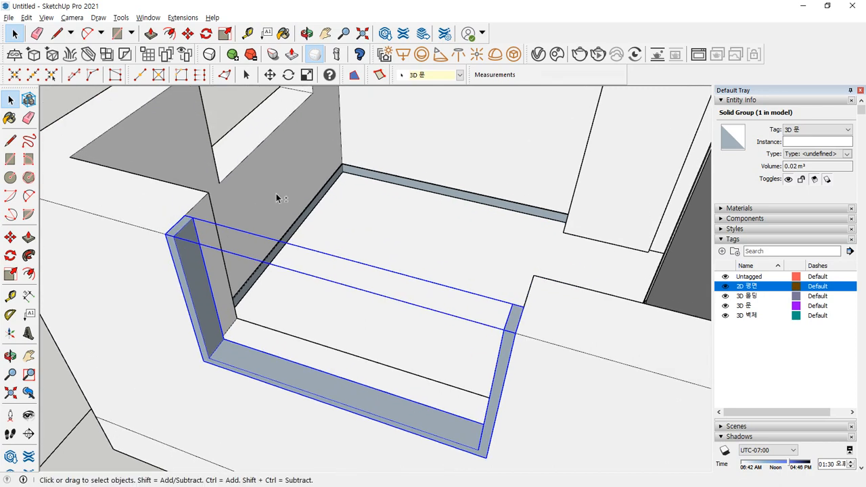
{"action": "middle_click_drag", "start_coordinate": [209, 245], "coordinate": [526, 268]}
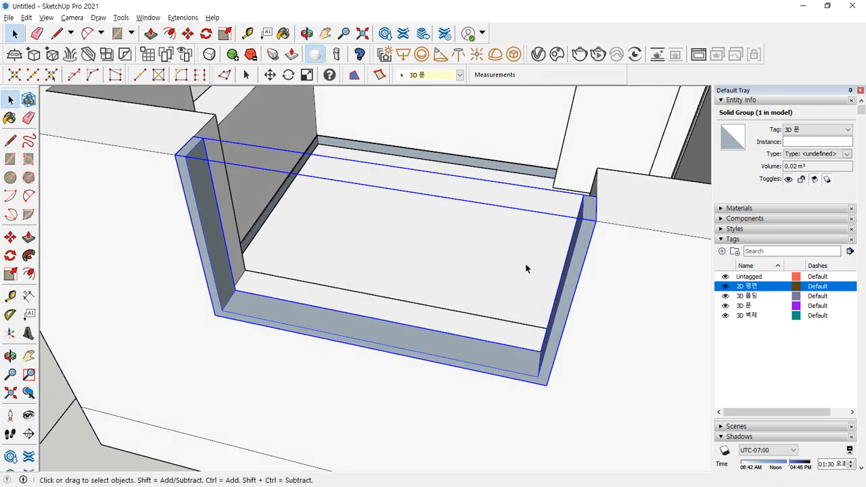
- Draw a rectangle across the frame opening and shift its left edge 3 mm
{"action": "key", "text": "r"}
{"action": "left_click", "coordinate": [582, 218]}
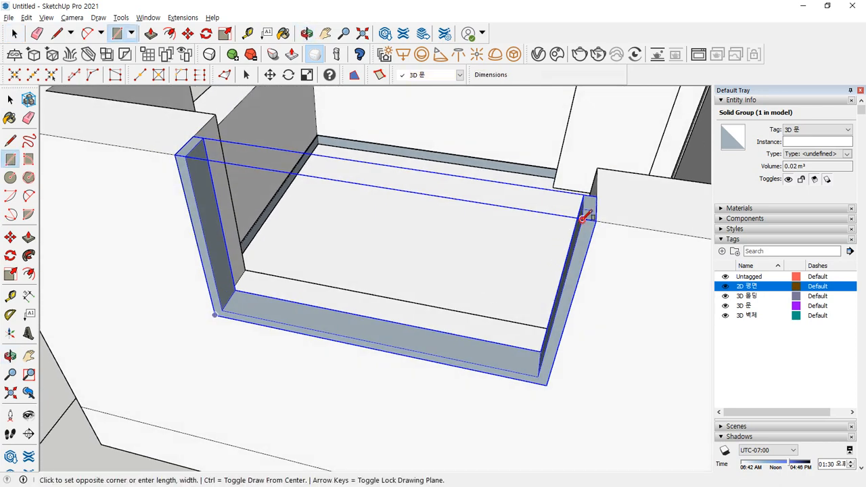
{"action": "left_click", "coordinate": [371, 340]}
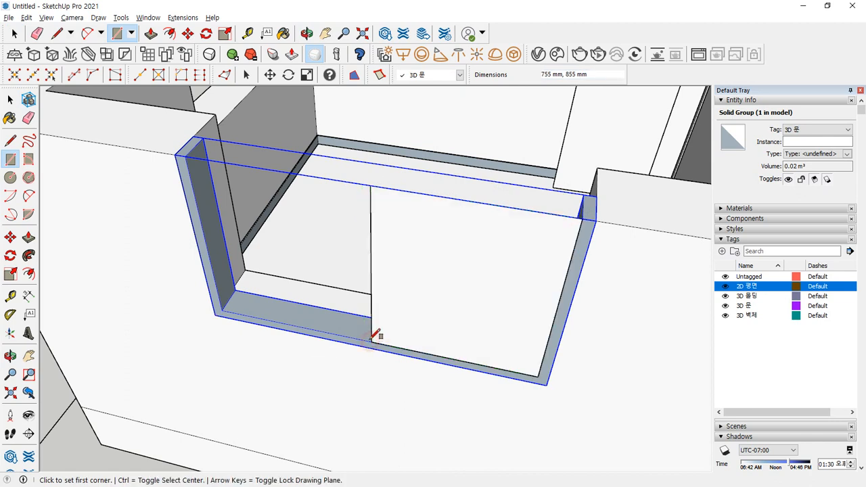
{"action": "key", "text": "space"}
{"action": "left_click", "coordinate": [371, 274]}
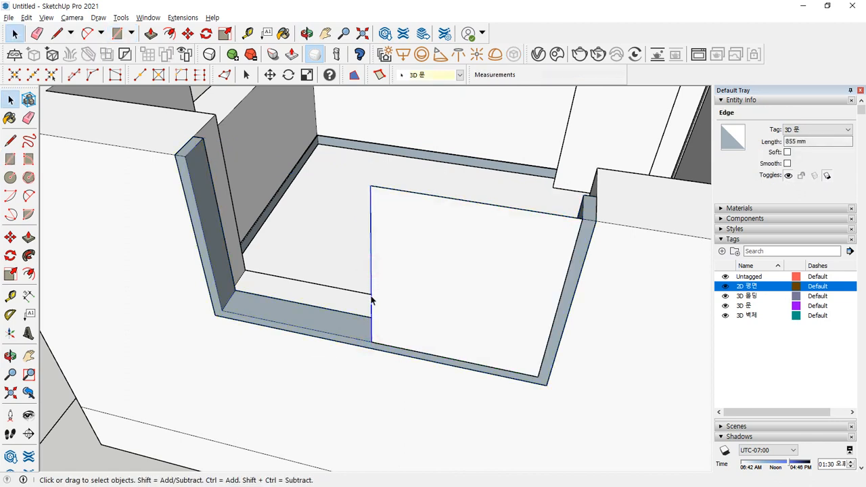
{"action": "key", "text": "m"}
{"action": "left_click", "coordinate": [371, 341]}
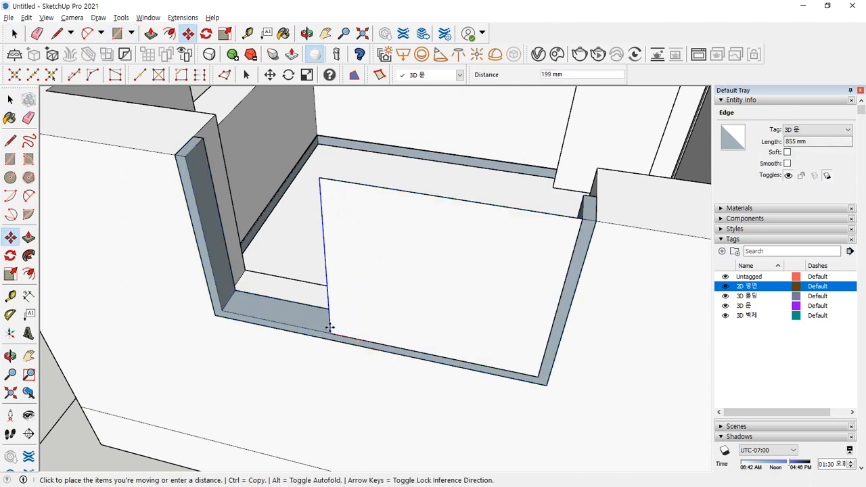
{"action": "type", "text": "30"}
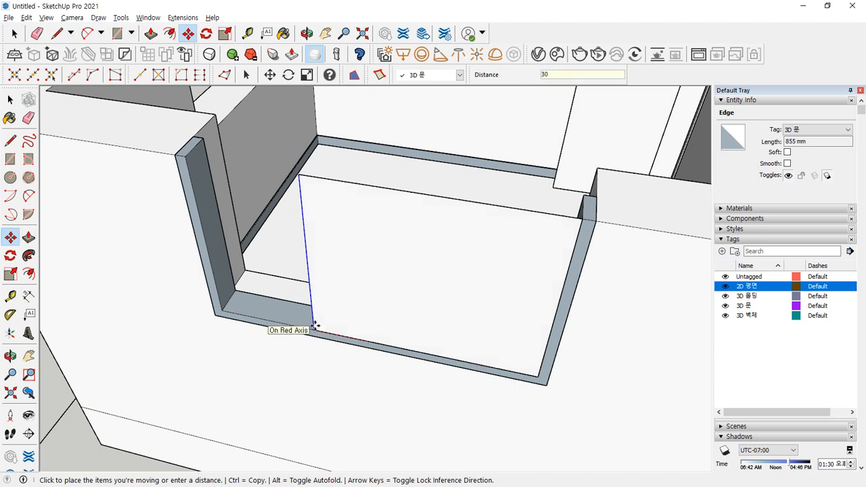
{"action": "key", "text": "Return"}
- Offset the rectangle's three edges 60 mm inward and erase the top edge, forming a U-shaped strip
{"action": "key", "text": "space"}
{"action": "left_click", "coordinate": [451, 279]}
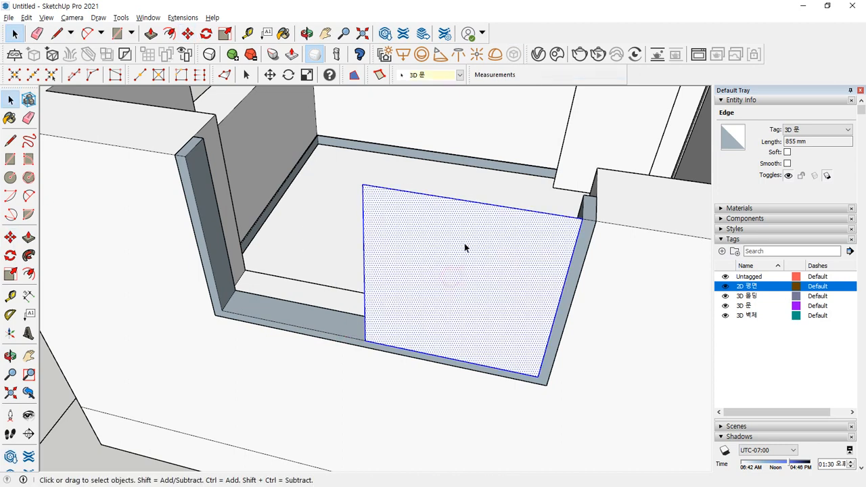
{"action": "left_click_drag", "start_coordinate": [472, 205], "coordinate": [467, 215], "text": "shift"}
{"action": "key", "text": "f"}
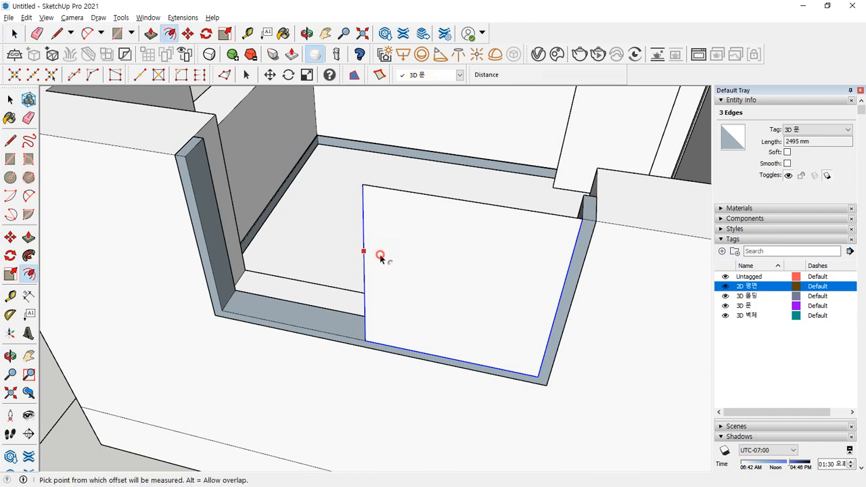
{"action": "left_click", "coordinate": [380, 258]}
{"action": "type", "text": "60"}
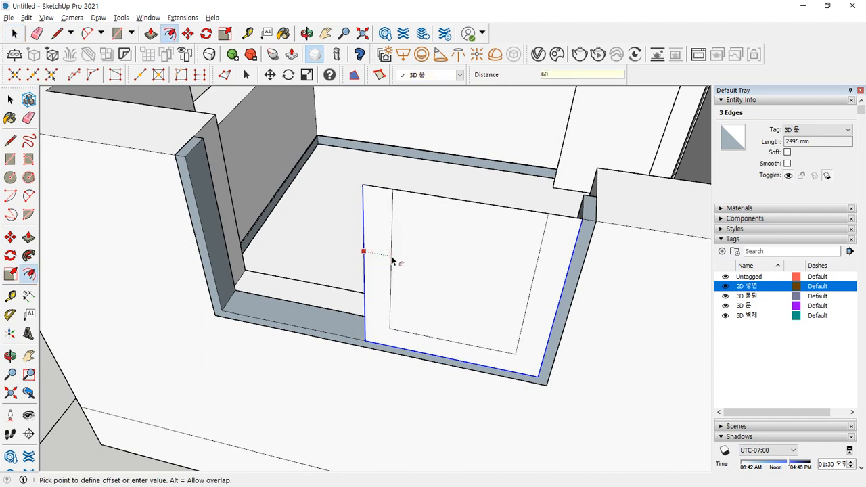
{"action": "key", "text": "Return"}
{"action": "key", "text": "space"}
{"action": "key", "text": "e"}
{"action": "left_click", "coordinate": [459, 197]}
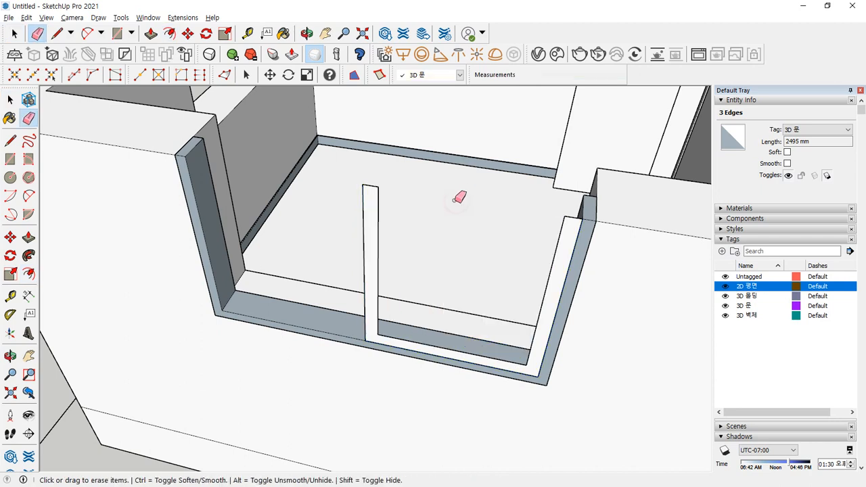
- Raise the U-shaped strip about 61 mm and make it a group
{"action": "key", "text": "p"}
{"action": "left_click", "coordinate": [372, 238]}
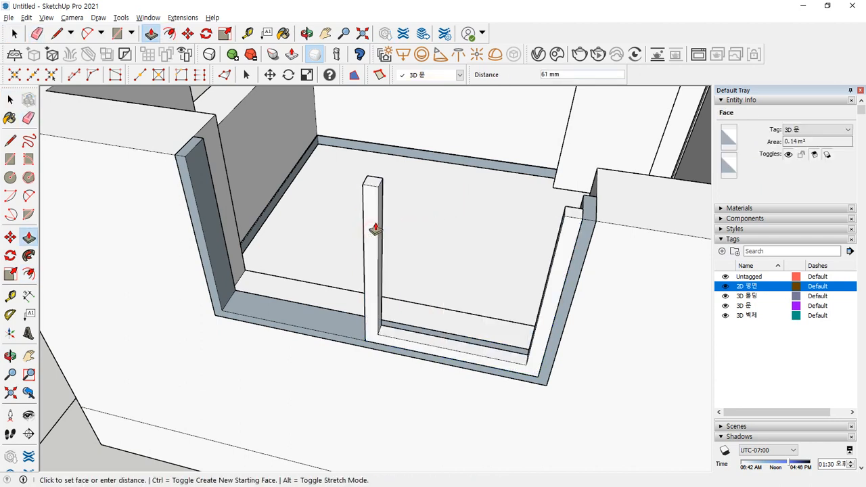
{"action": "left_click", "coordinate": [374, 230]}
{"action": "key", "text": "space"}
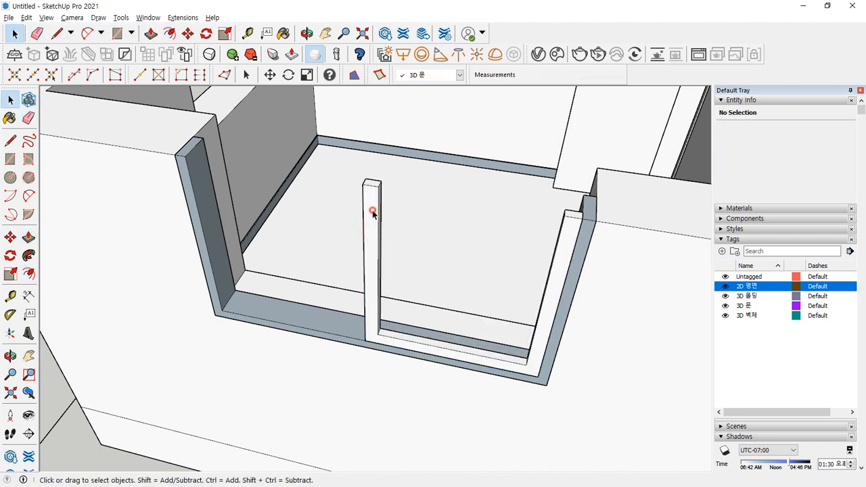
{"action": "triple_click", "coordinate": [372, 213]}
{"action": "right_click", "coordinate": [372, 214]}
{"action": "left_click", "coordinate": [409, 304]}
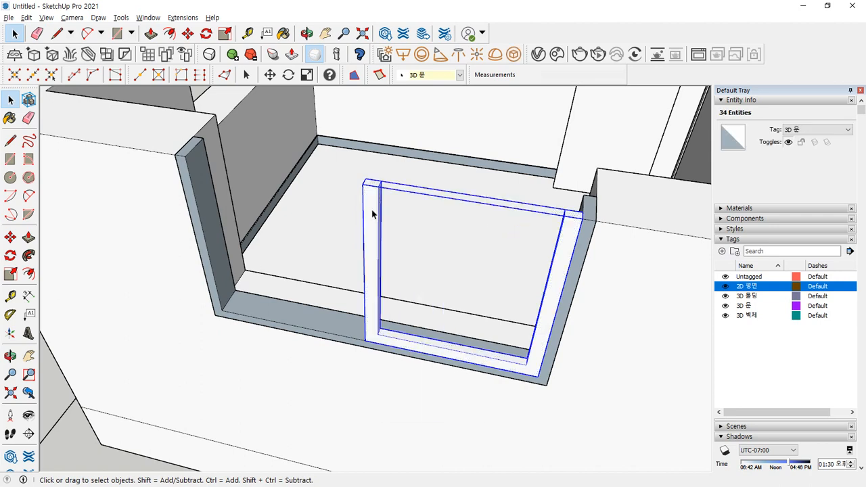
{"action": "left_click", "coordinate": [413, 177]}
- Draw a pane rectangle from the post's top corner across the frame and select it
{"action": "key", "text": "r"}
{"action": "left_click", "coordinate": [379, 186]}
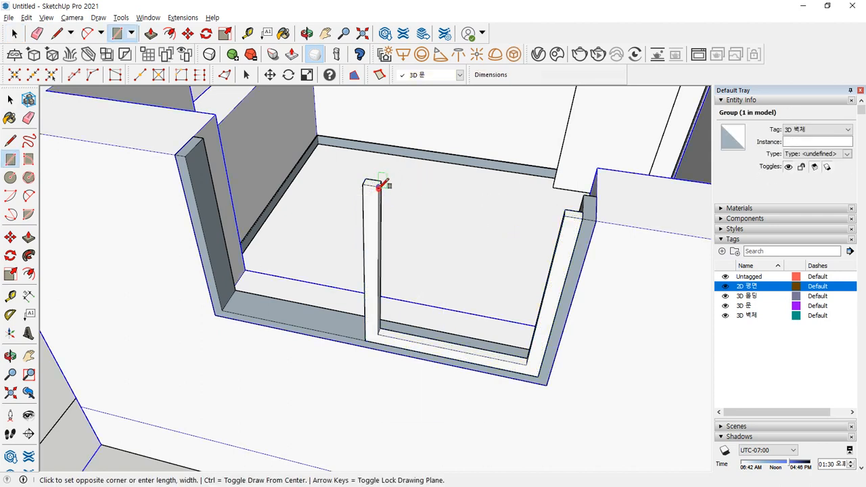
{"action": "left_click", "coordinate": [526, 364]}
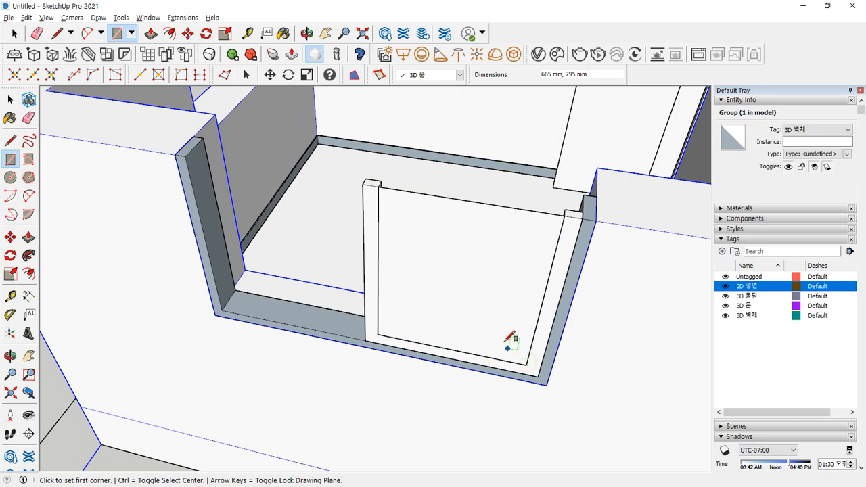
{"action": "key", "text": "space"}
{"action": "left_click", "coordinate": [447, 235]}
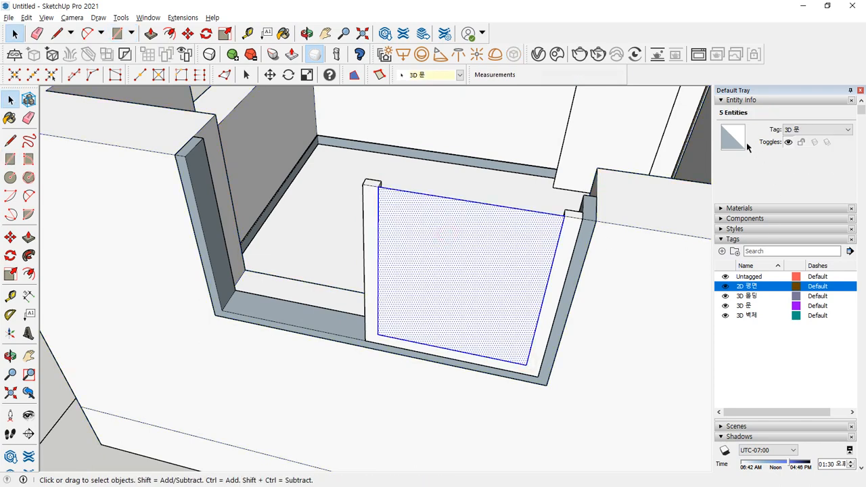
- Paint the pane with the Glass and Mirrors > Translucent Glass Tinted material
{"action": "left_click", "coordinate": [754, 209]}
{"action": "scroll", "coordinate": [773, 259], "scroll_direction": "down", "scroll_amount": 3}
{"action": "scroll", "coordinate": [770, 242], "scroll_direction": "up", "scroll_amount": 2}
{"action": "left_click", "coordinate": [792, 212]}
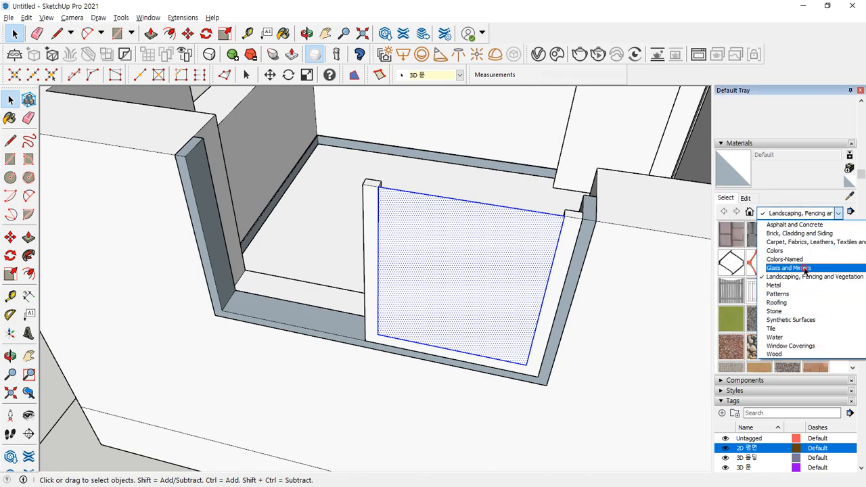
{"action": "left_click", "coordinate": [804, 270]}
{"action": "left_click", "coordinate": [734, 289]}
{"action": "left_click", "coordinate": [412, 238]}
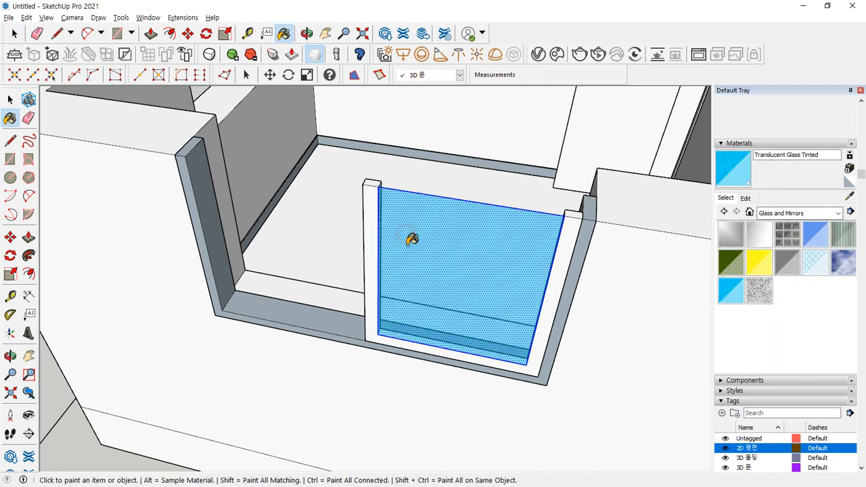
- Shift the glass pane 20 mm toward the post
{"action": "key", "text": "space"}
{"action": "scroll", "coordinate": [398, 177], "scroll_direction": "up", "scroll_amount": 4}
{"action": "scroll", "coordinate": [282, 263], "scroll_direction": "down", "scroll_amount": 2}
{"action": "mouse_move", "coordinate": [218, 299]}
{"action": "middle_mouse_down", "text": "shift"}
{"action": "mouse_move", "coordinate": [220, 239]}
{"action": "mouse_move", "coordinate": [209, 282]}
{"action": "mouse_move", "coordinate": [216, 261]}
{"action": "middle_mouse_up", "text": "shift"}
{"action": "key", "text": "m"}
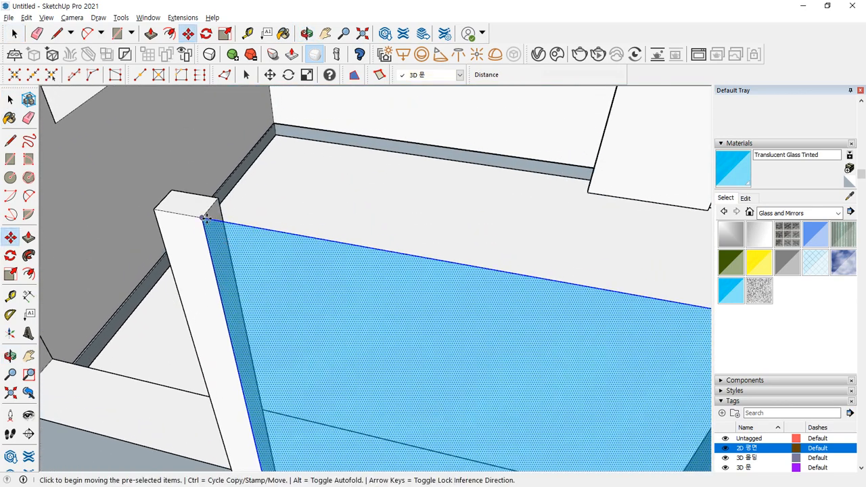
{"action": "left_click", "coordinate": [204, 218]}
{"action": "type", "text": "20"}
{"action": "key", "text": "Return"}
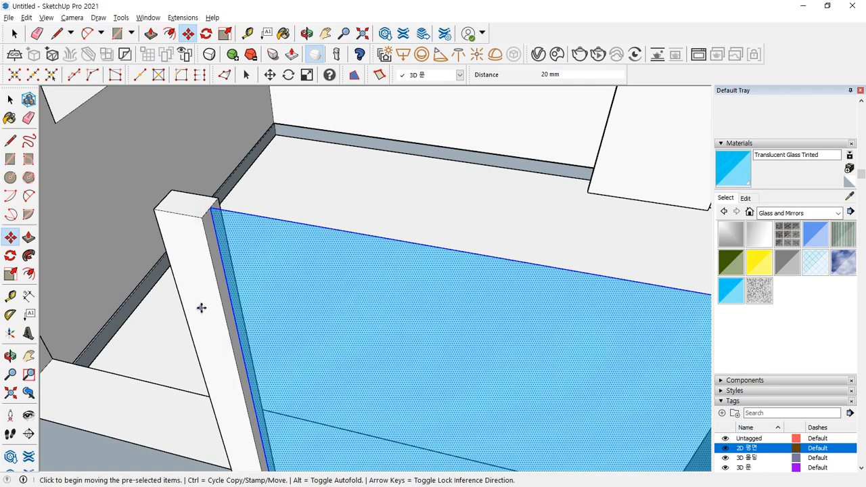
- Group the glass pane together with the post
{"action": "key", "text": "space"}
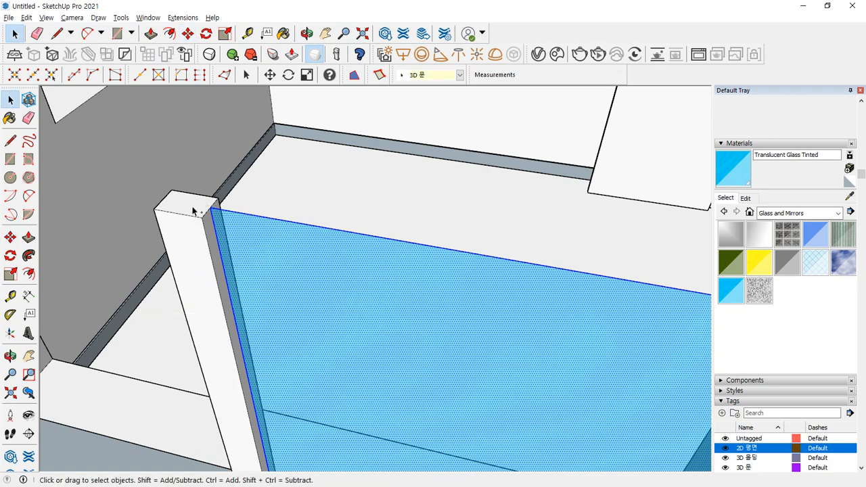
{"action": "left_click", "coordinate": [194, 207]}
{"action": "right_click", "coordinate": [191, 207]}
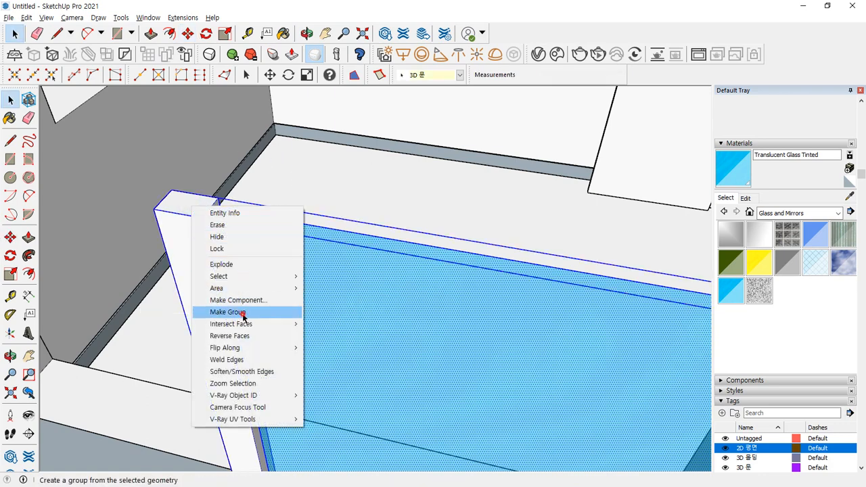
{"action": "left_click", "coordinate": [230, 312]}
{"action": "middle_click_drag", "start_coordinate": [279, 270], "coordinate": [575, 316]}
{"action": "scroll", "coordinate": [576, 308], "scroll_direction": "up", "scroll_amount": 2}
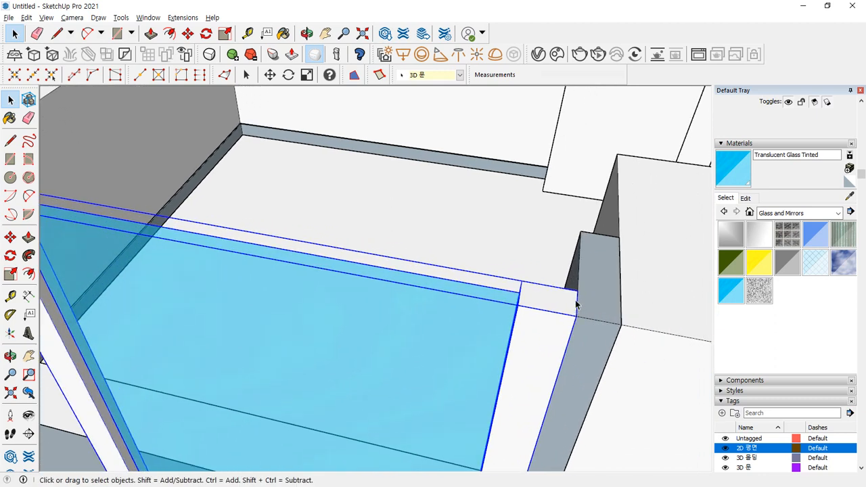
- Copy the tinted glass panel across the opening to the far post
{"action": "key", "text": "m"}
{"action": "left_click", "coordinate": [575, 291]}
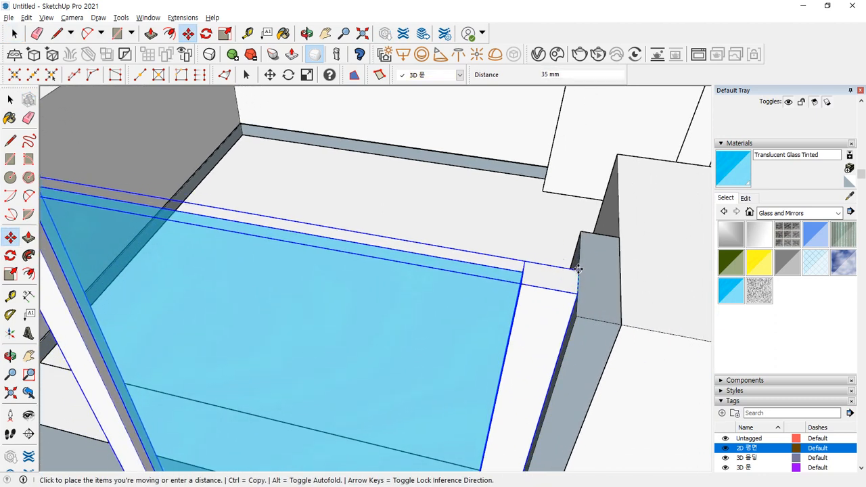
{"action": "left_click", "coordinate": [577, 268]}
{"action": "left_click", "coordinate": [577, 294]}
{"action": "key", "text": "ctrl"}
{"action": "scroll", "coordinate": [255, 191], "scroll_direction": "down", "scroll_amount": 4}
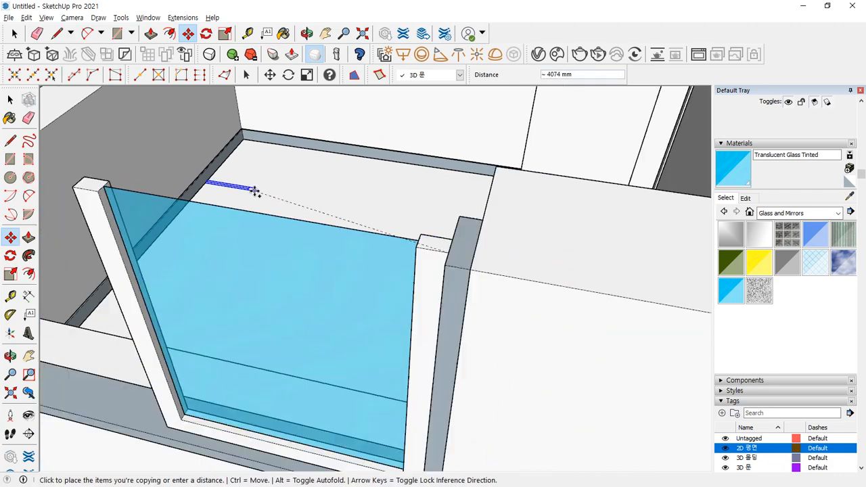
{"action": "middle_click_drag", "start_coordinate": [226, 191], "coordinate": [395, 266], "text": "shift"}
{"action": "scroll", "coordinate": [632, 386], "scroll_direction": "up", "scroll_amount": 4}
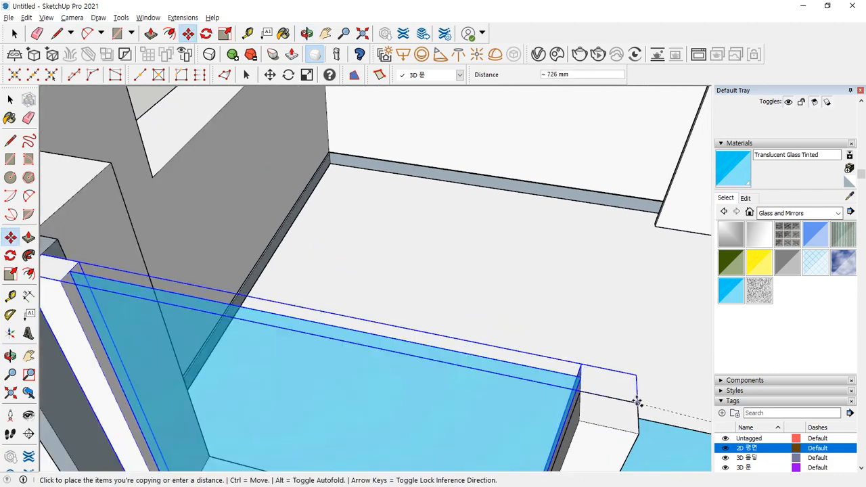
{"action": "left_click", "coordinate": [636, 401]}
{"action": "middle_click_drag", "start_coordinate": [516, 363], "coordinate": [561, 344]}
{"action": "middle_click_drag", "start_coordinate": [491, 325], "coordinate": [483, 323]}
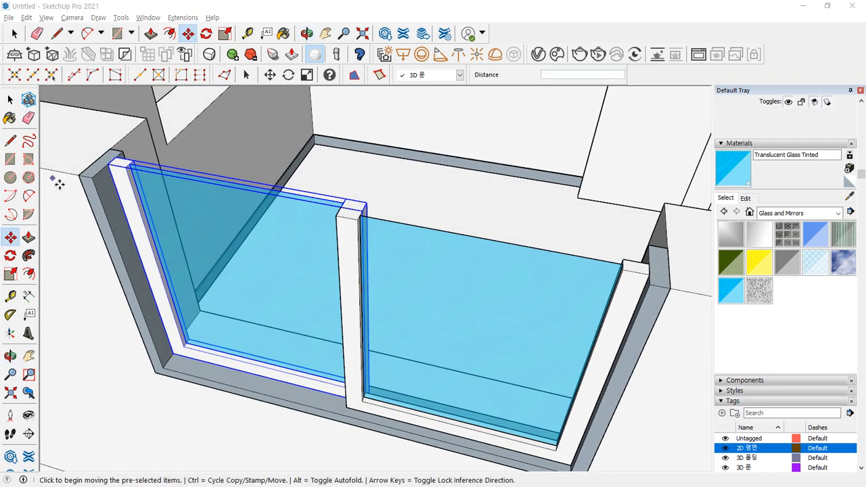
- Move the outer frame and right glass panel 200 mm over
{"action": "left_click", "coordinate": [107, 183]}
{"action": "key", "text": "space"}
{"action": "left_click", "coordinate": [103, 177]}
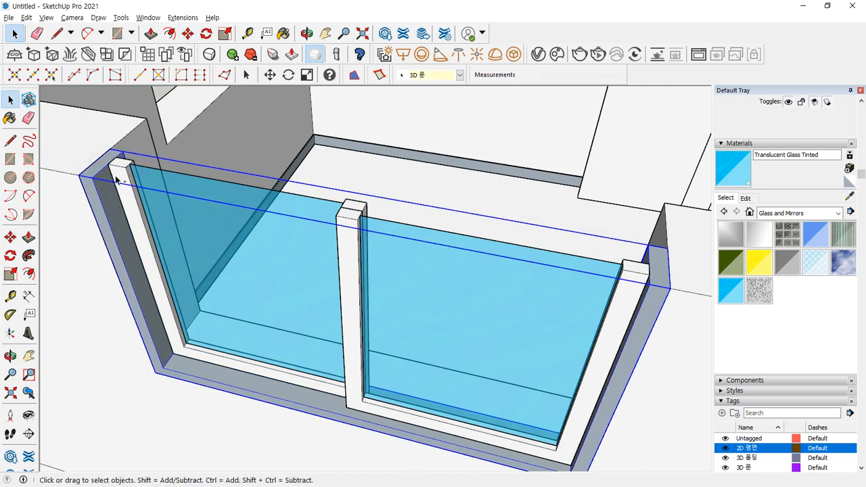
{"action": "left_click", "coordinate": [395, 237], "text": "shift"}
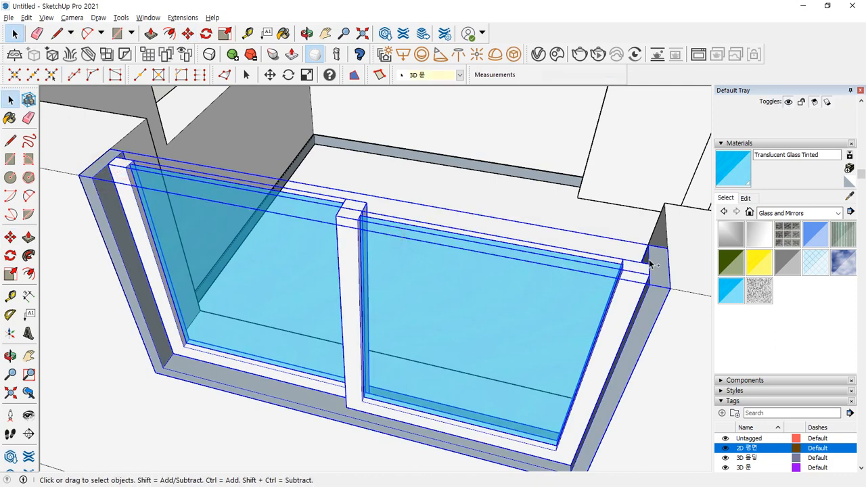
{"action": "key", "text": "m"}
{"action": "middle_click_drag", "start_coordinate": [680, 246], "coordinate": [661, 297]}
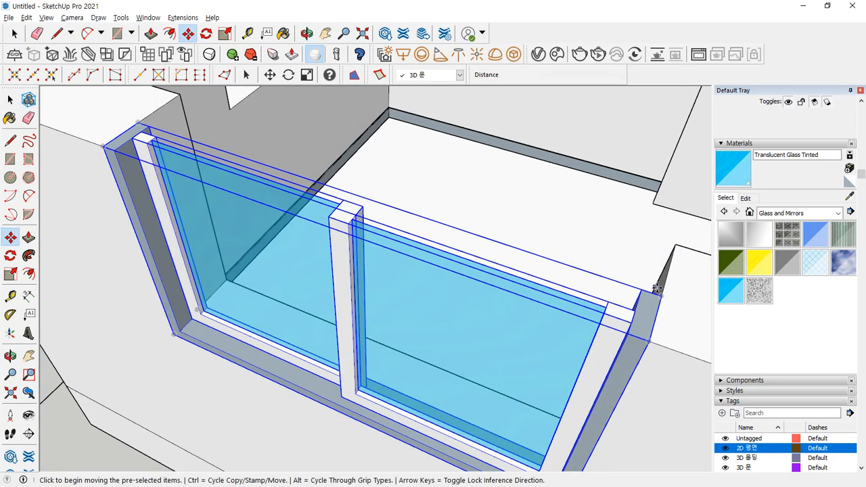
{"action": "left_click", "coordinate": [661, 297]}
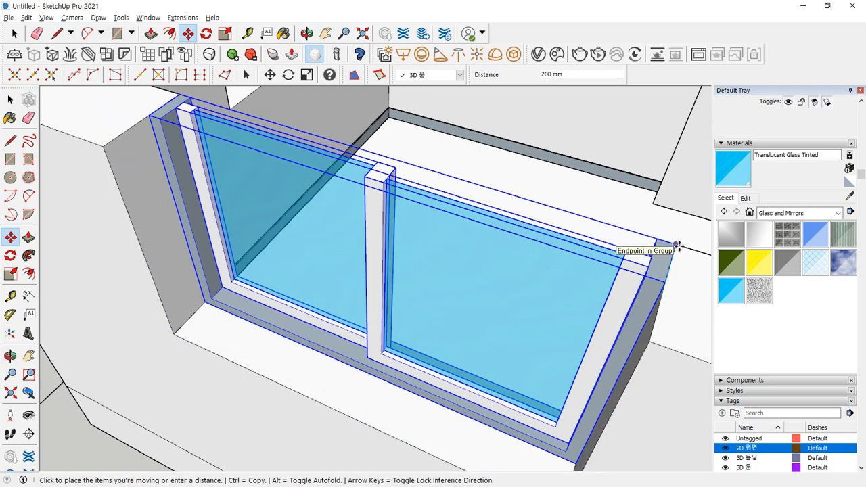
{"action": "left_click", "coordinate": [676, 245]}
- Copy the framed window set 150 mm away to form the second sliding sash
{"action": "key", "text": "ctrl"}
{"action": "left_click", "coordinate": [674, 245]}
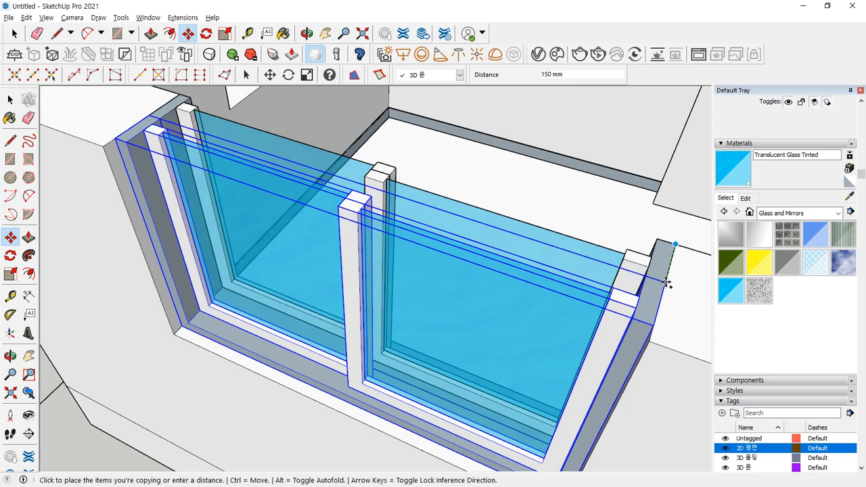
{"action": "left_click", "coordinate": [662, 285]}
{"action": "middle_click_drag", "start_coordinate": [340, 319], "coordinate": [365, 338]}
{"action": "scroll", "coordinate": [358, 341], "scroll_direction": "down", "scroll_amount": 3}
{"action": "middle_click_drag", "start_coordinate": [284, 343], "coordinate": [654, 266]}
{"action": "middle_click_drag", "start_coordinate": [243, 216], "coordinate": [363, 282], "text": "shift"}
{"action": "middle_click_drag", "start_coordinate": [263, 275], "coordinate": [419, 263]}
- Draw a vertical rectangle, about 810 by 1600 mm, filling the wall gap beside the window
{"action": "scroll", "coordinate": [213, 230], "scroll_direction": "up", "scroll_amount": 2}
{"action": "key", "text": "r"}
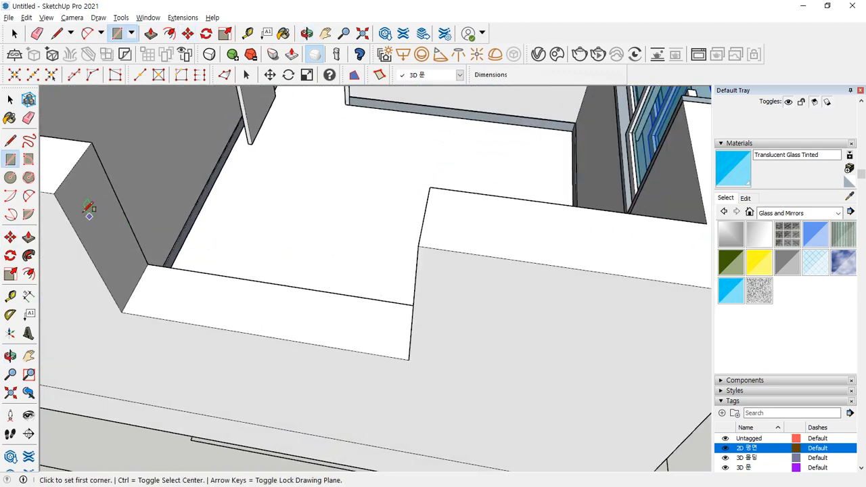
{"action": "left_click", "coordinate": [54, 193]}
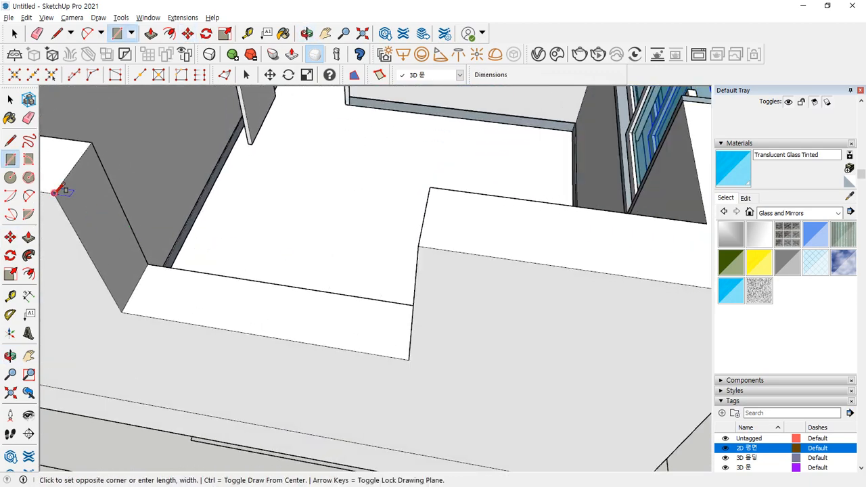
{"action": "left_click", "coordinate": [409, 353]}
{"action": "middle_click_drag", "start_coordinate": [196, 317], "coordinate": [187, 356], "text": "shift"}
{"action": "key", "text": "space"}
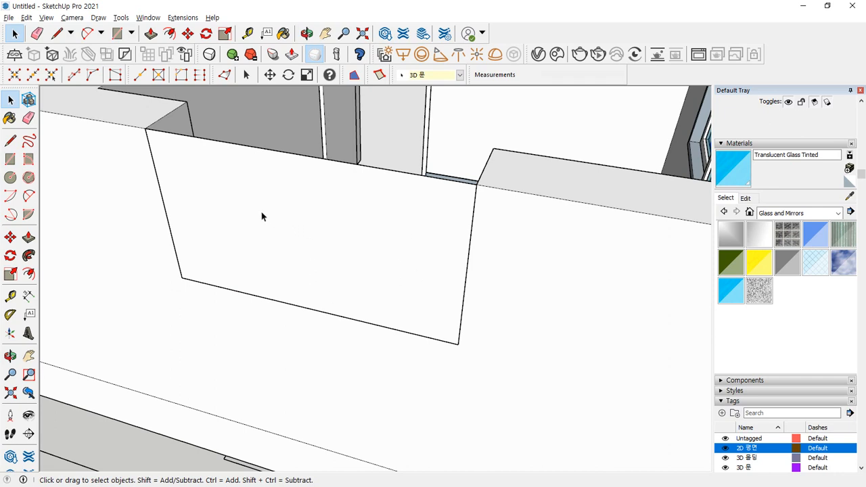
- Undo a trial inset and select only the wall opening's edges
{"action": "key", "text": "e"}
{"action": "key", "text": "f"}
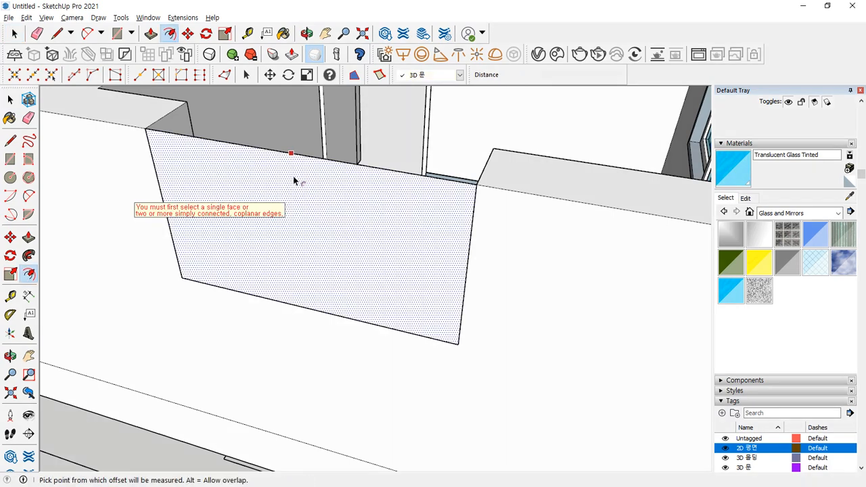
{"action": "left_click", "coordinate": [292, 179]}
{"action": "left_click", "coordinate": [290, 194]}
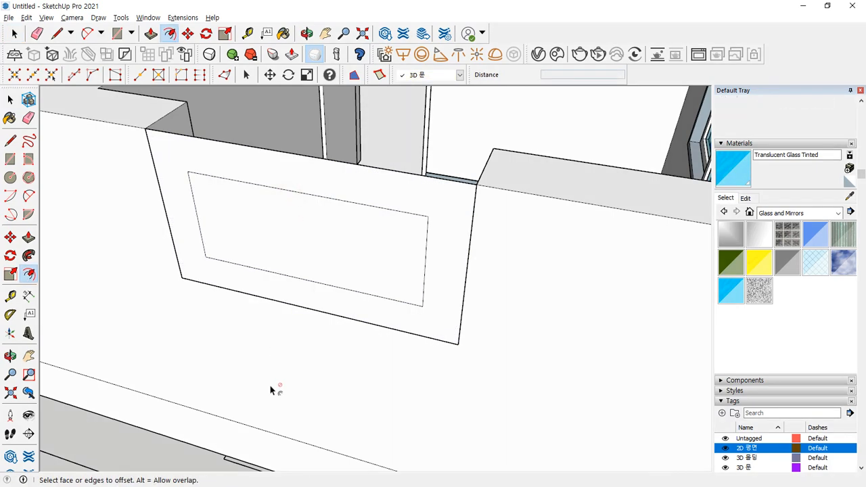
{"action": "key", "text": "ctrl+z"}
{"action": "key", "text": "space"}
{"action": "left_click", "coordinate": [278, 233]}
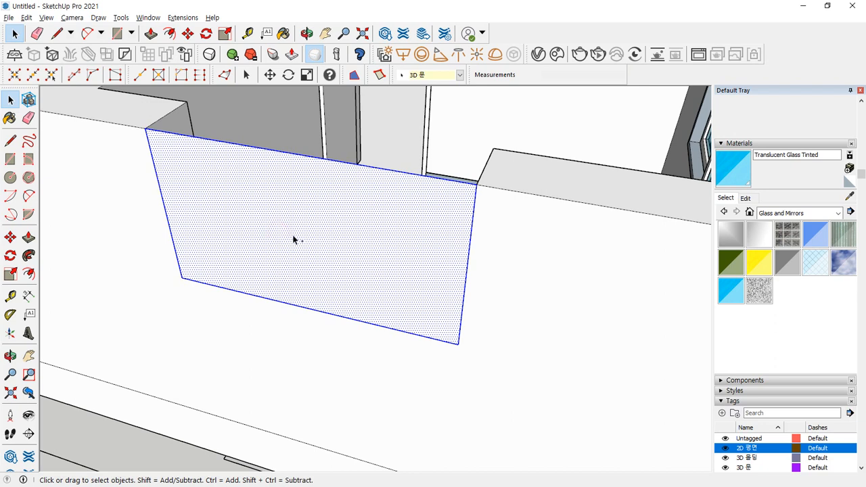
{"action": "left_click", "coordinate": [286, 280], "text": "shift"}
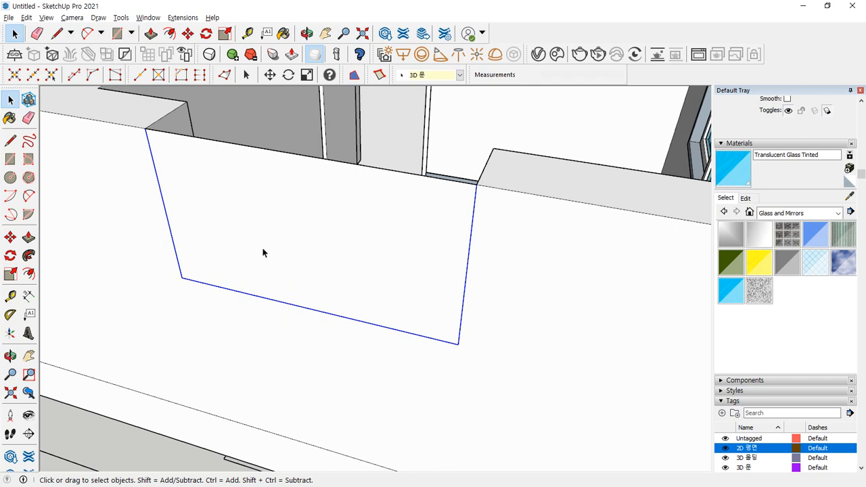
- Offset the opening edges 45 mm inward and erase the inner face
{"action": "key", "text": "f"}
{"action": "left_click", "coordinate": [211, 237]}
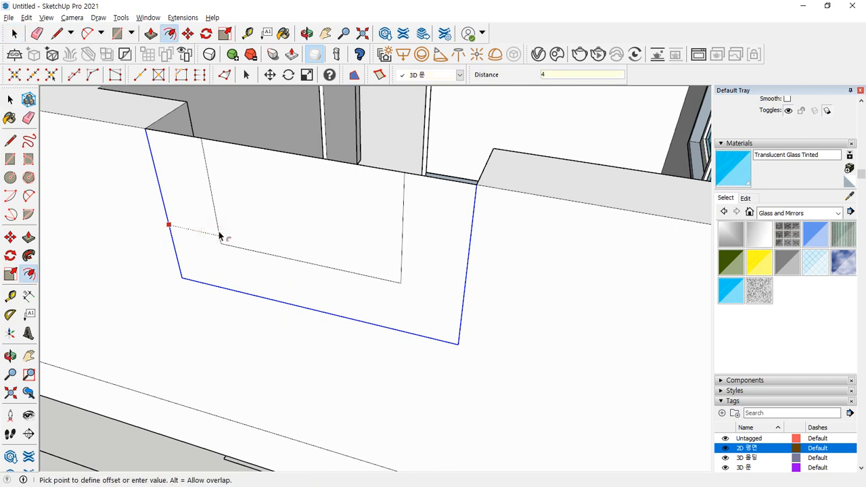
{"action": "type", "text": "45"}
{"action": "key", "text": "Return"}
{"action": "key", "text": "e"}
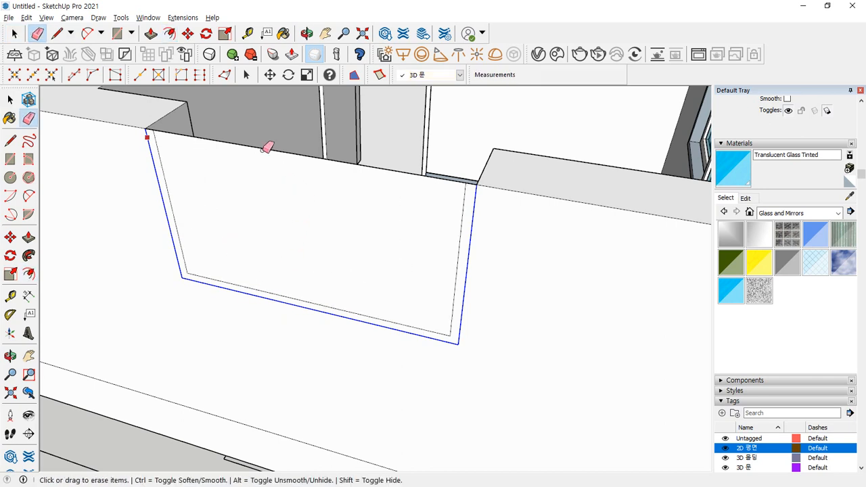
{"action": "left_click", "coordinate": [255, 144]}
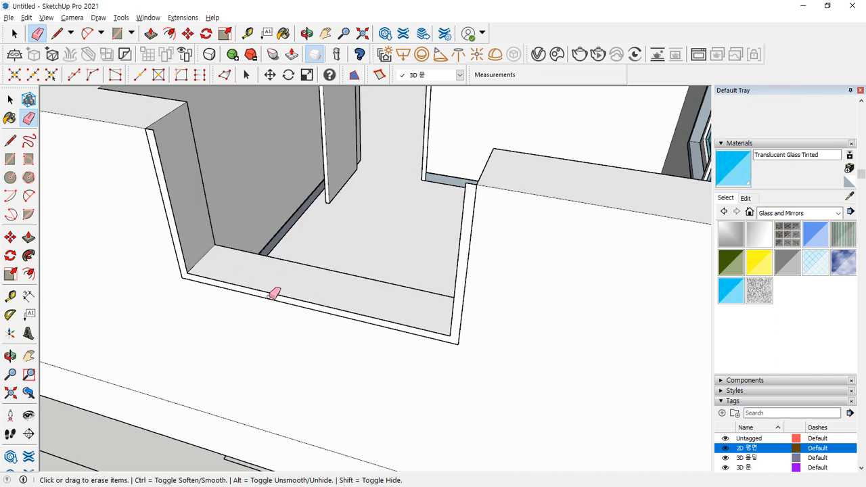
- Push/Pull the U-shaped border 150 mm and make it a group
{"action": "key", "text": "p"}
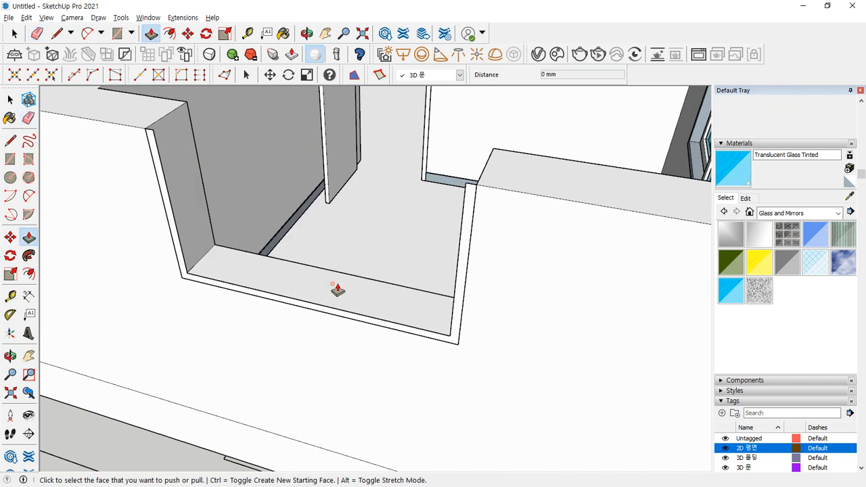
{"action": "left_click", "coordinate": [318, 311]}
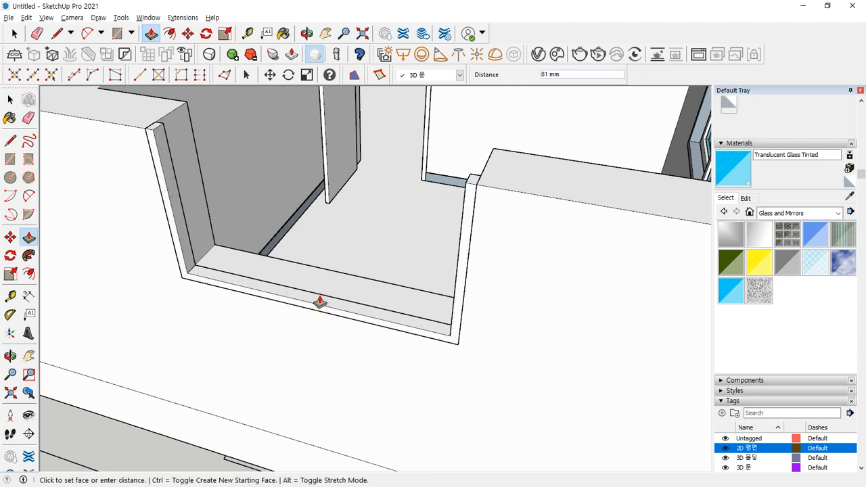
{"action": "type", "text": "150"}
{"action": "key", "text": "Return"}
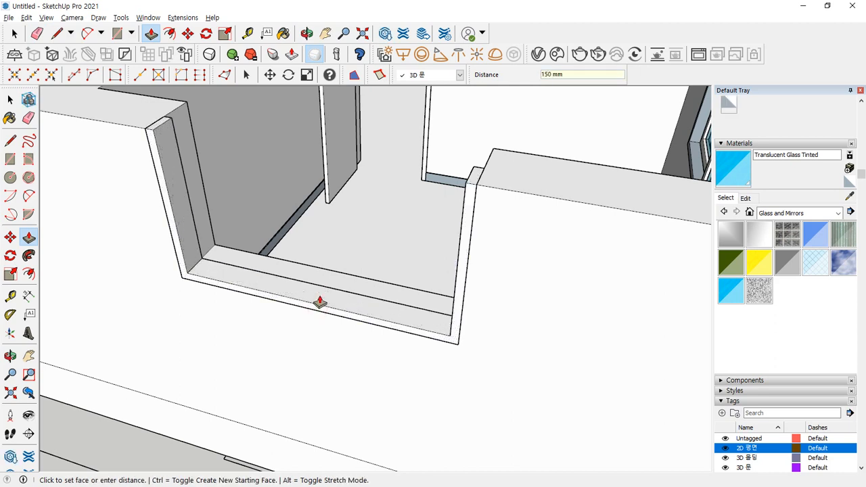
{"action": "key", "text": "space"}
{"action": "triple_click", "coordinate": [319, 297]}
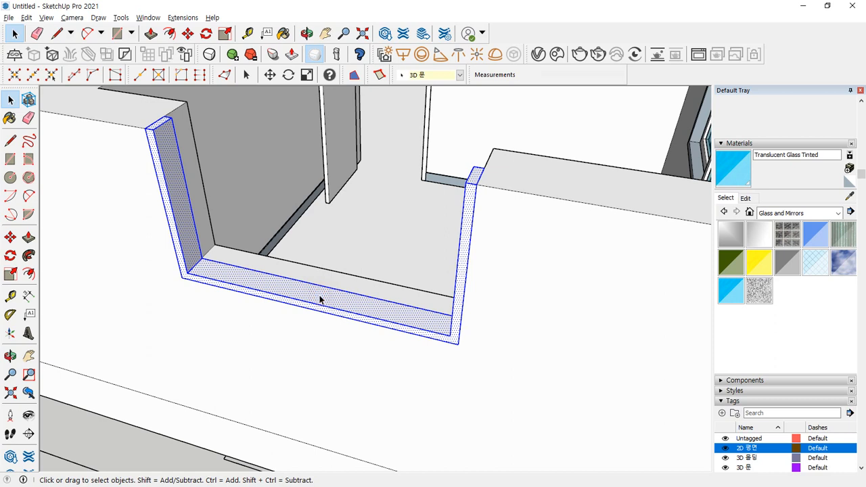
{"action": "right_click", "coordinate": [321, 299]}
{"action": "right_click", "coordinate": [321, 299]}
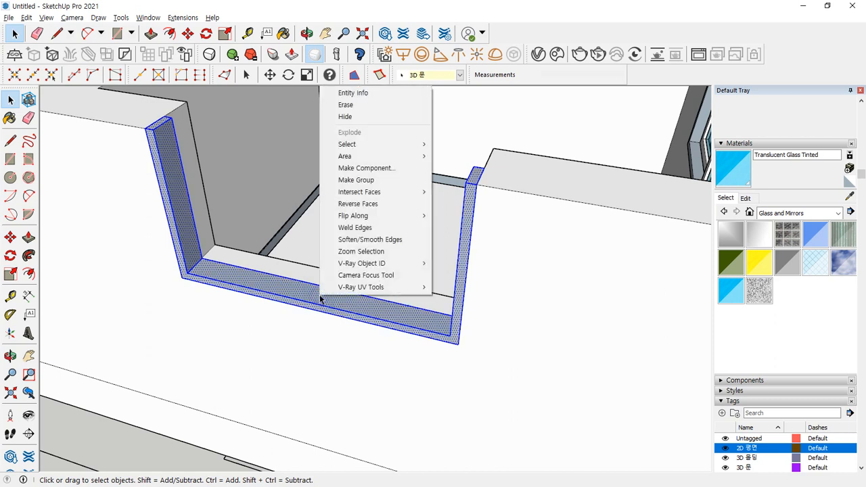
{"action": "key", "text": "g"}
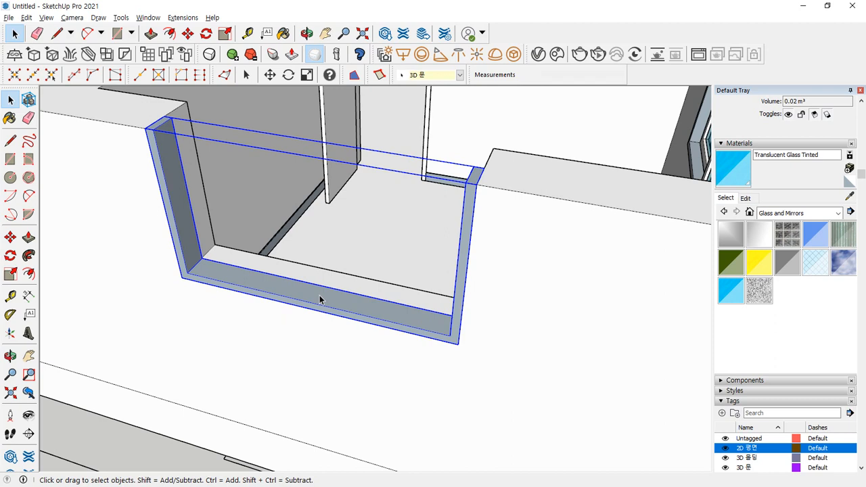
{"action": "middle_click_drag", "start_coordinate": [436, 265], "coordinate": [400, 223]}
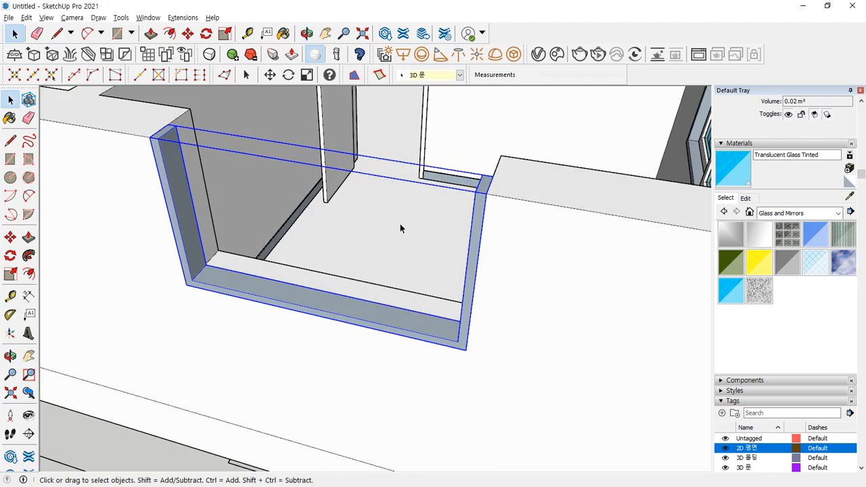
{"action": "left_click", "coordinate": [495, 122]}
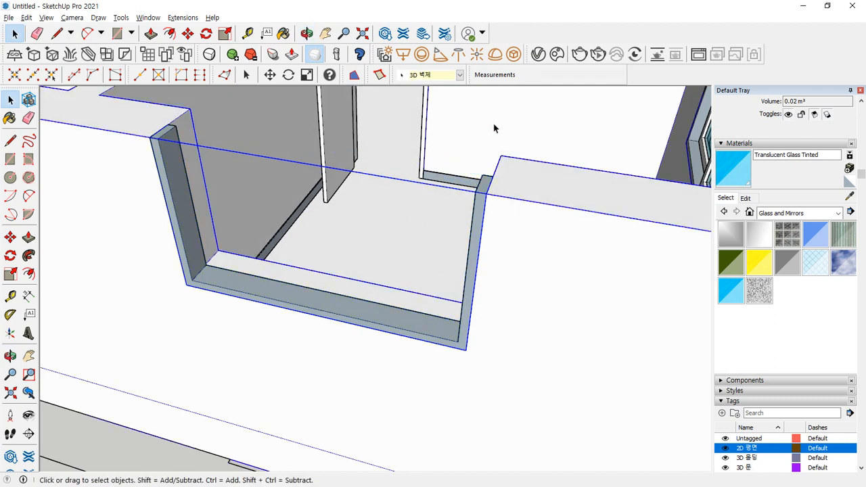
{"action": "left_click", "coordinate": [477, 238]}
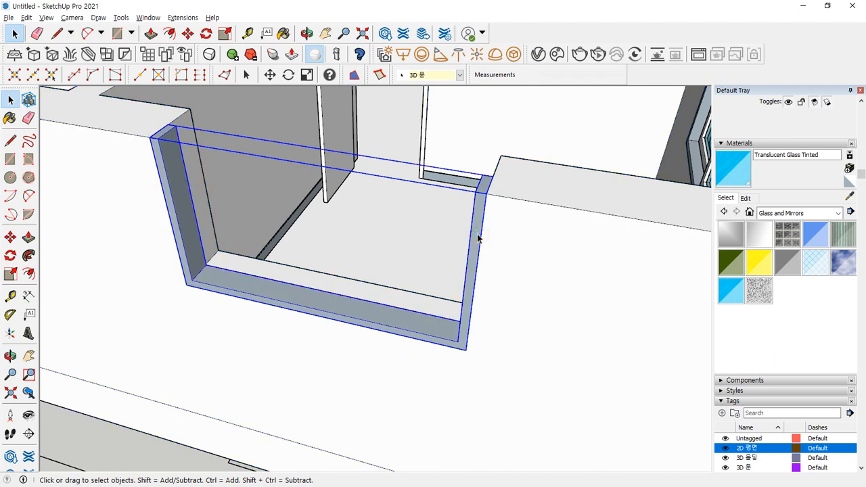
- Draw a rectangular panel from the frame's inner corner to the opening's midpoint
{"action": "key", "text": "r"}
{"action": "left_click", "coordinate": [475, 192]}
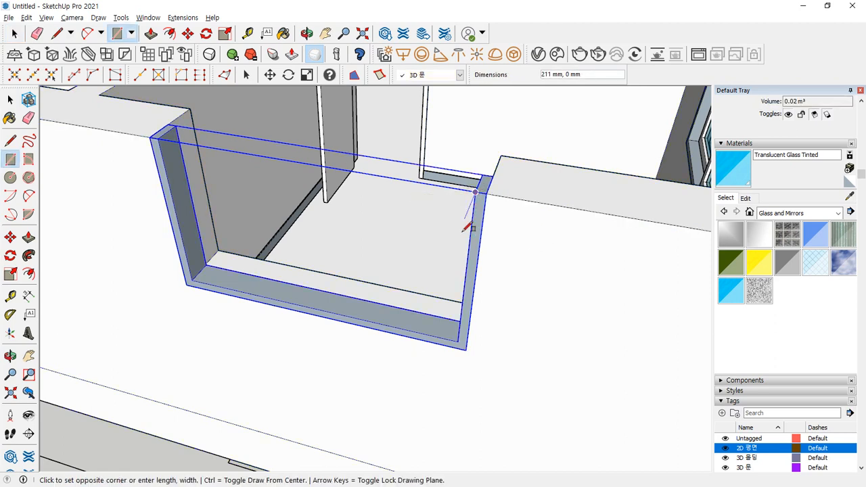
{"action": "left_click", "coordinate": [317, 308]}
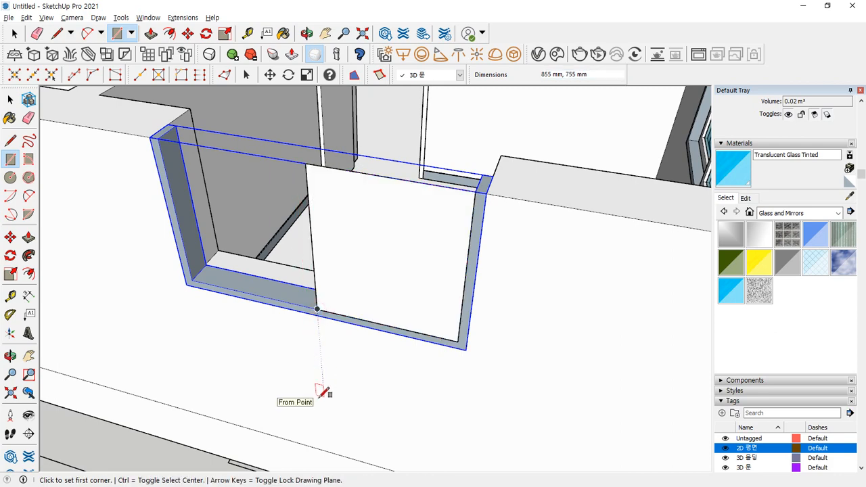
{"action": "key", "text": "space"}
{"action": "left_click", "coordinate": [349, 266]}
{"action": "middle_click_drag", "start_coordinate": [336, 302], "coordinate": [313, 260]}
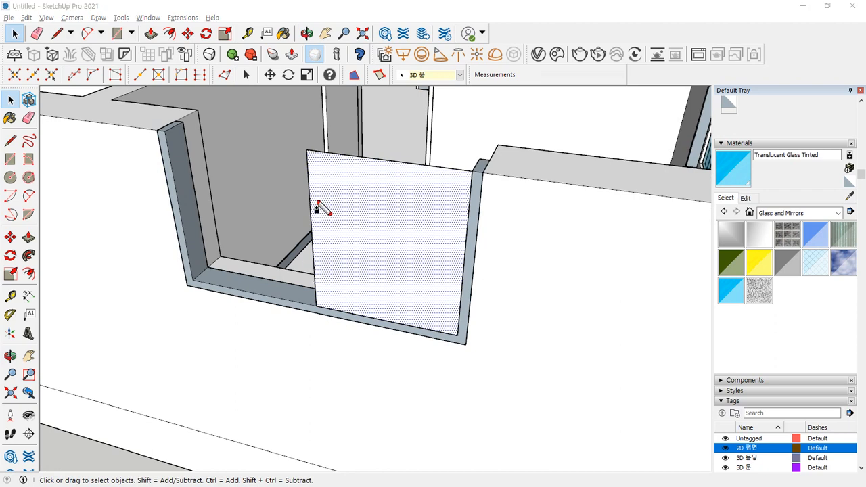
{"action": "left_click_drag", "start_coordinate": [306, 134], "coordinate": [313, 367]}
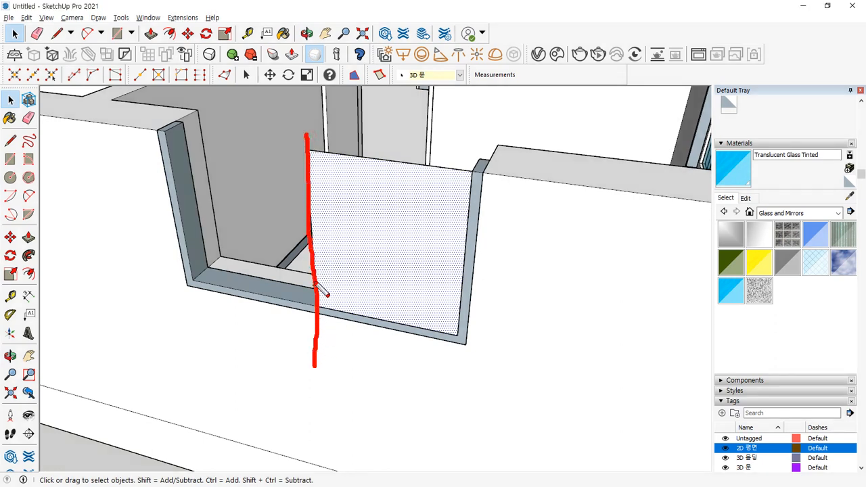
{"action": "mouse_move", "coordinate": [310, 246]}
{"action": "left_mouse_down"}
{"action": "mouse_move", "coordinate": [270, 245]}
{"action": "mouse_move", "coordinate": [276, 266]}
{"action": "left_mouse_up"}
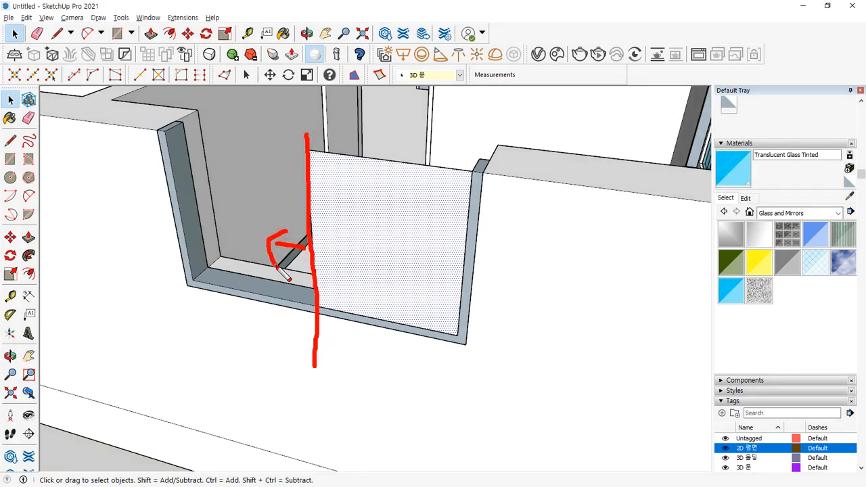
{"action": "left_click_drag", "start_coordinate": [216, 165], "coordinate": [231, 199]}
{"action": "left_click_drag", "start_coordinate": [257, 170], "coordinate": [255, 177]}
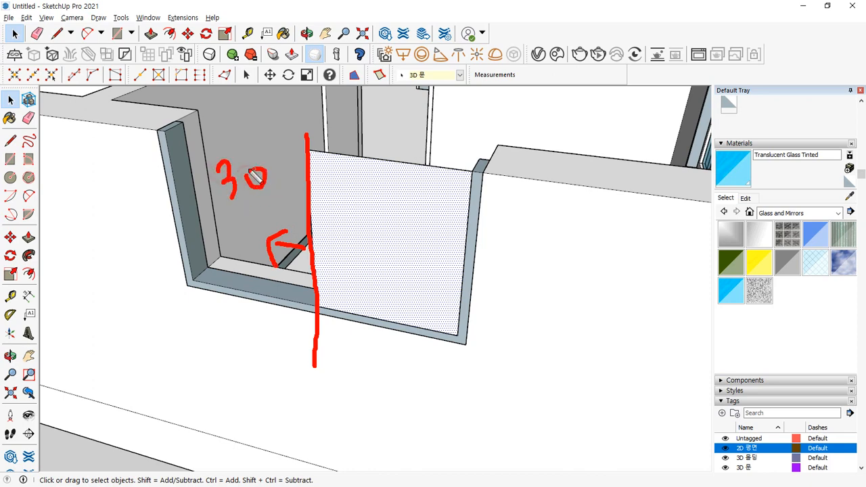
{"action": "key", "text": "Escape"}
{"action": "scroll", "coordinate": [277, 226], "scroll_direction": "down", "scroll_amount": 6}
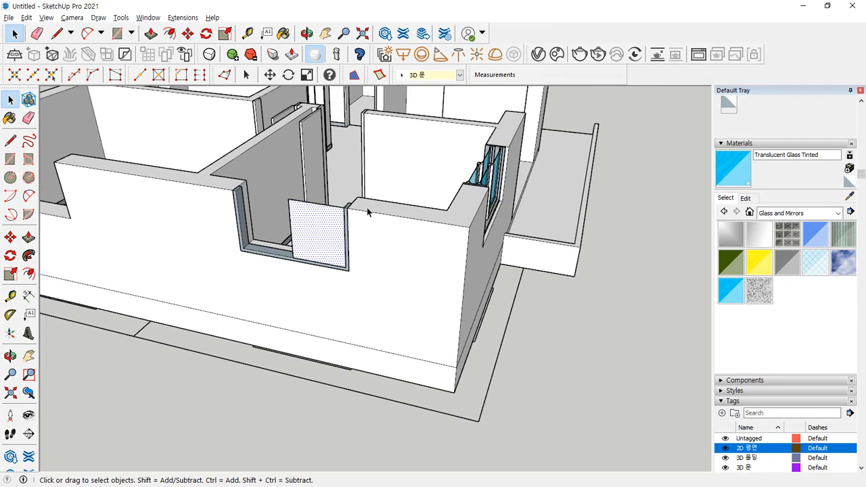
{"action": "scroll", "coordinate": [517, 153], "scroll_direction": "up", "scroll_amount": 9}
{"action": "scroll", "coordinate": [457, 194], "scroll_direction": "up", "scroll_amount": 4}
- Orbit and zoom to inspect the window posts closely
{"action": "middle_click_drag", "start_coordinate": [457, 195], "coordinate": [435, 221]}
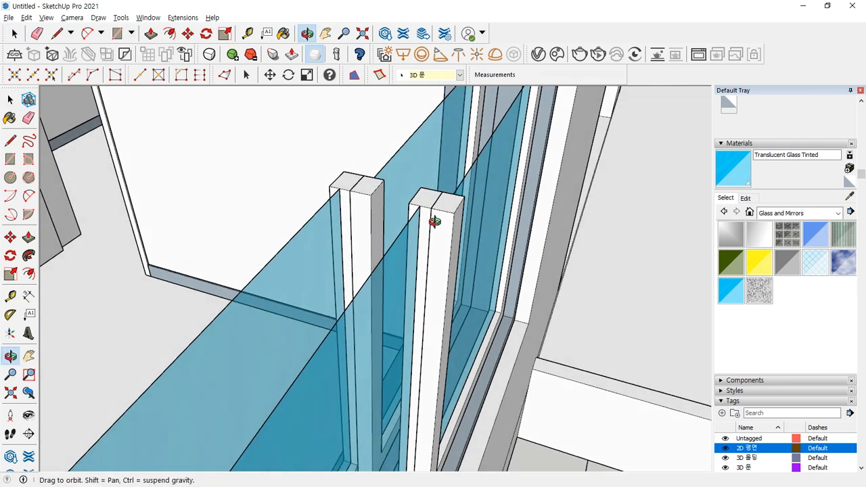
{"action": "mouse_move", "coordinate": [453, 227]}
{"action": "left_mouse_down"}
{"action": "mouse_move", "coordinate": [415, 213]}
{"action": "mouse_move", "coordinate": [467, 195]}
{"action": "mouse_move", "coordinate": [464, 228]}
{"action": "left_mouse_up"}
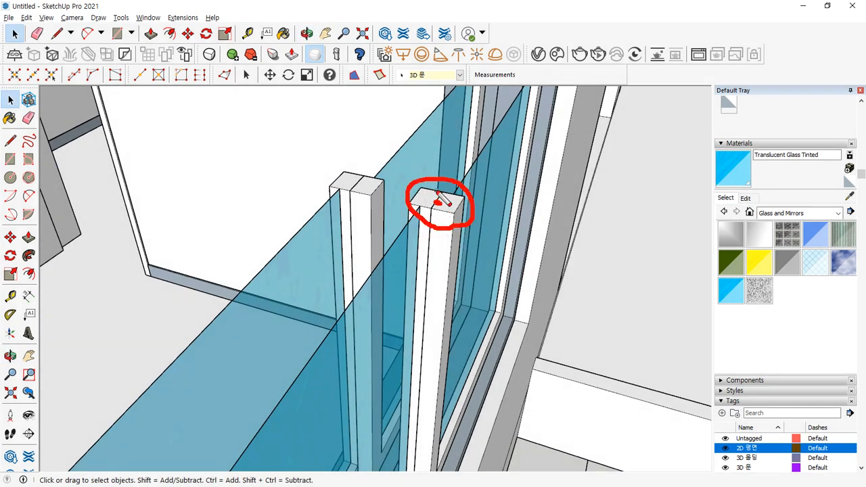
{"action": "mouse_move", "coordinate": [437, 200]}
{"action": "left_mouse_down"}
{"action": "mouse_move", "coordinate": [431, 215]}
{"action": "mouse_move", "coordinate": [458, 196]}
{"action": "mouse_move", "coordinate": [447, 227]}
{"action": "mouse_move", "coordinate": [450, 199]}
{"action": "left_mouse_up"}
{"action": "key", "text": "Escape"}
{"action": "scroll", "coordinate": [440, 211], "scroll_direction": "down", "scroll_amount": 10}
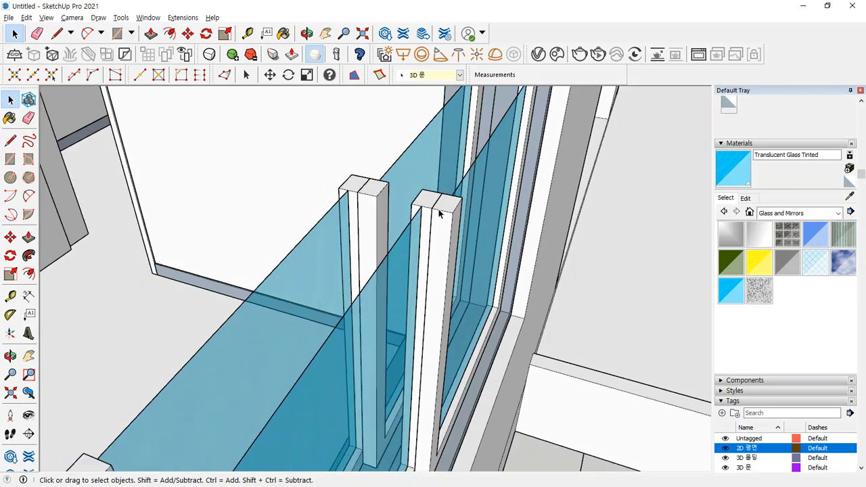
{"action": "scroll", "coordinate": [177, 300], "scroll_direction": "up", "scroll_amount": 4}
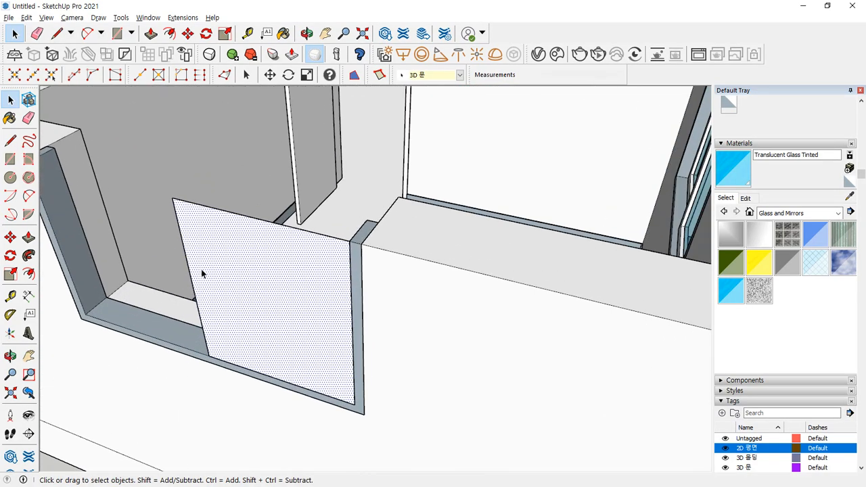
- Move the panel's left edge 30 mm so it sits inside the opening
{"action": "left_click", "coordinate": [179, 233]}
{"action": "scroll", "coordinate": [180, 253], "scroll_direction": "up", "scroll_amount": 5}
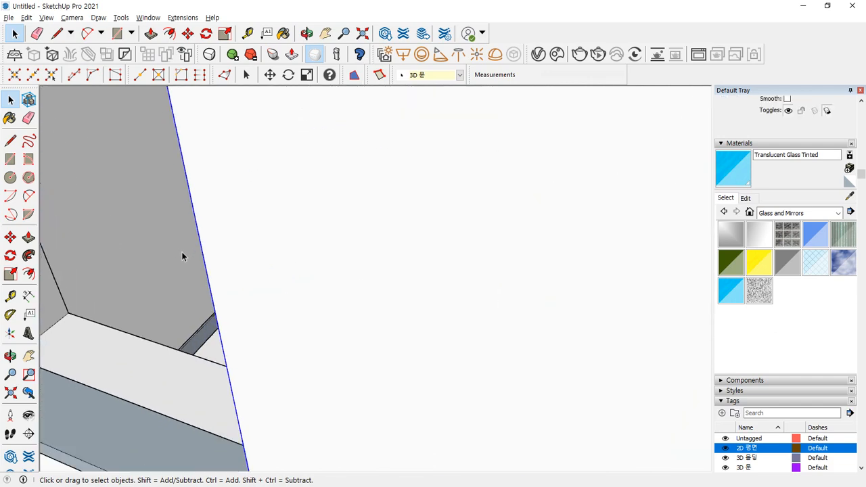
{"action": "key", "text": "m"}
{"action": "scroll", "coordinate": [223, 403], "scroll_direction": "down", "scroll_amount": 4}
{"action": "mouse_move", "coordinate": [224, 399]}
{"action": "middle_mouse_down", "text": "shift"}
{"action": "mouse_move", "coordinate": [257, 392]}
{"action": "mouse_move", "coordinate": [281, 314]}
{"action": "middle_mouse_up", "text": "shift"}
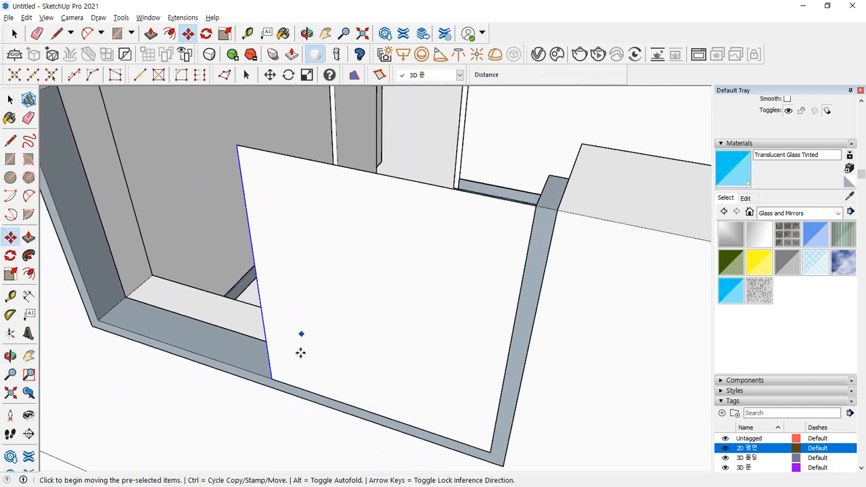
{"action": "scroll", "coordinate": [293, 377], "scroll_direction": "up", "scroll_amount": 2}
{"action": "left_click", "coordinate": [265, 376]}
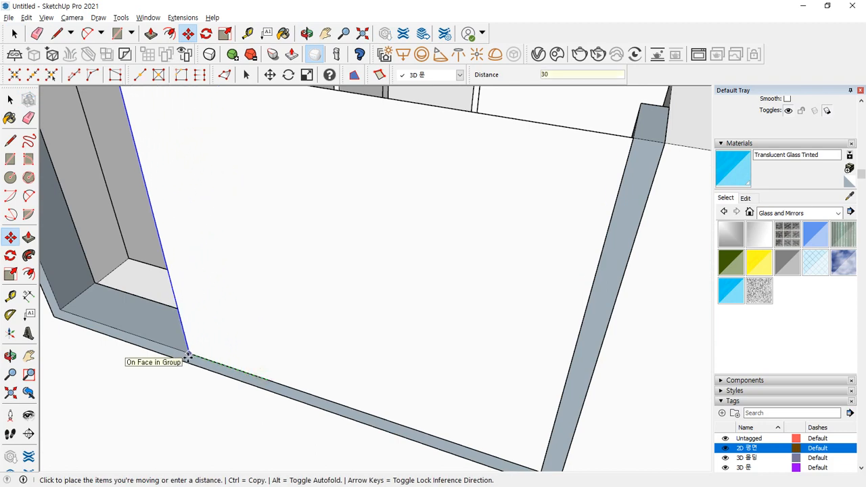
{"action": "key", "text": "Return"}
{"action": "scroll", "coordinate": [421, 360], "scroll_direction": "down", "scroll_amount": 3}
{"action": "middle_click_drag", "start_coordinate": [422, 359], "coordinate": [418, 328]}
{"action": "key", "text": "space"}
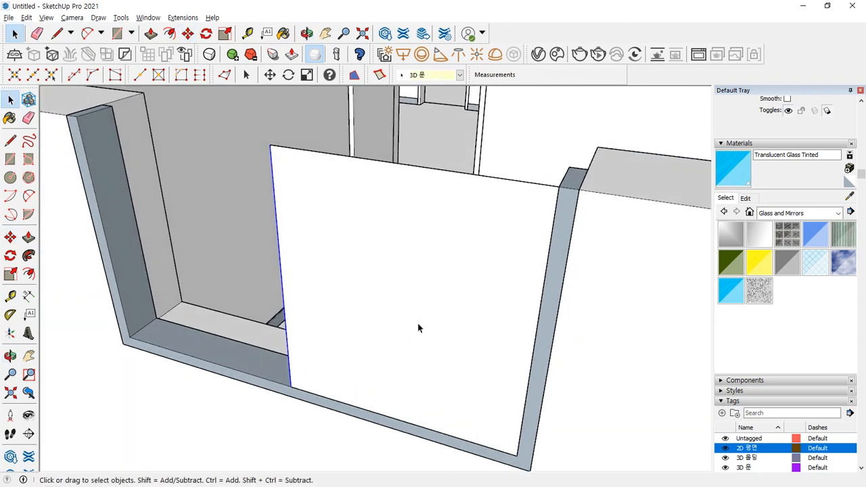
- Clean up the white panel, leaving only its left and bottom edges selected
{"action": "left_click", "coordinate": [418, 324]}
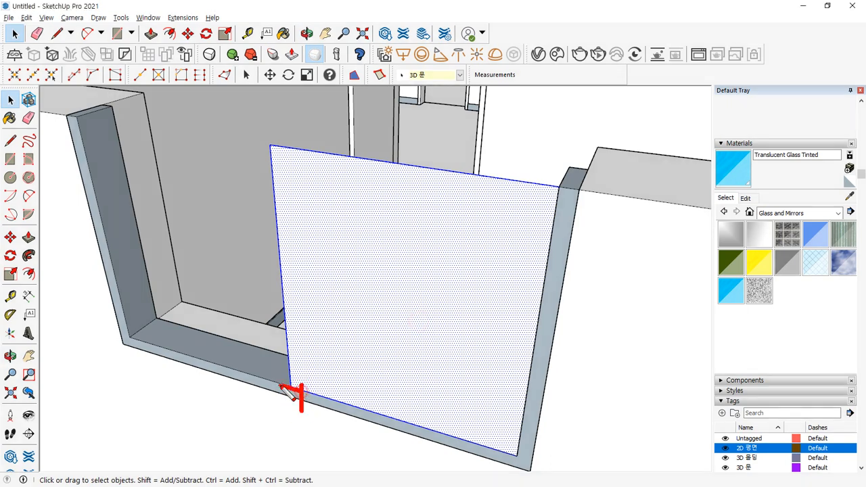
{"action": "left_click_drag", "start_coordinate": [280, 386], "coordinate": [266, 377]}
{"action": "key", "text": "Delete"}
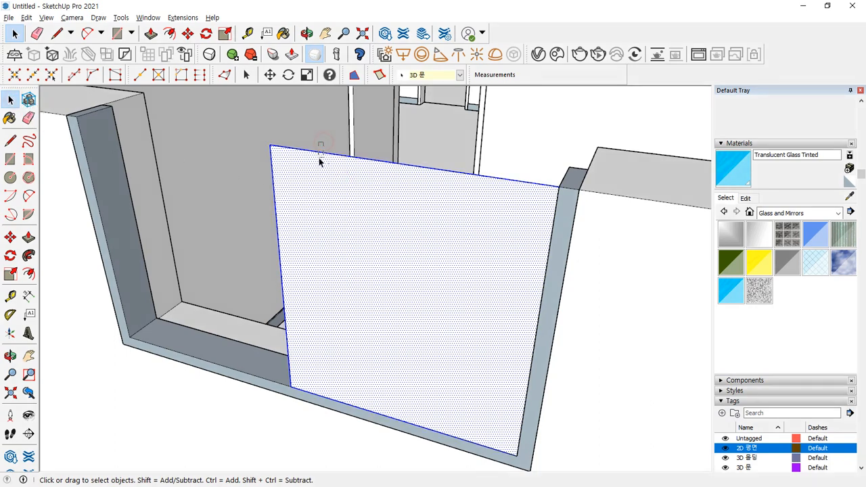
{"action": "left_click_drag", "start_coordinate": [323, 142], "coordinate": [312, 167], "text": "shift"}
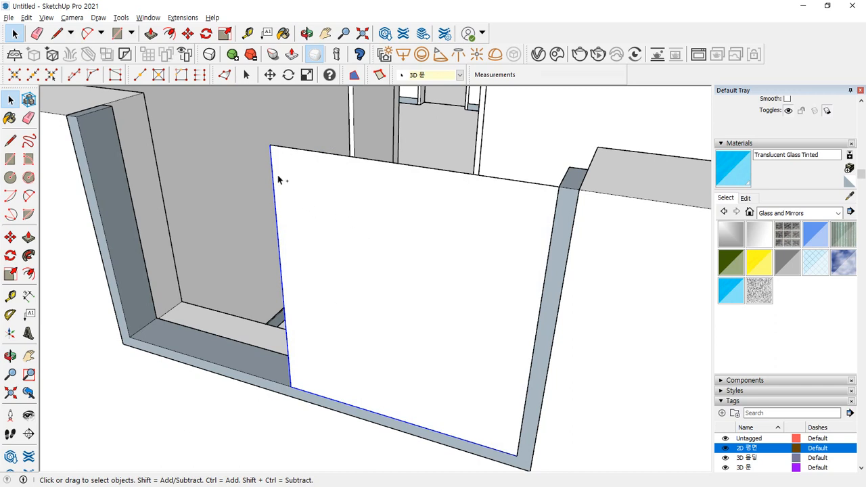
{"action": "mouse_move", "coordinate": [266, 152]}
{"action": "left_mouse_down"}
{"action": "mouse_move", "coordinate": [276, 260]}
{"action": "mouse_move", "coordinate": [319, 408]}
{"action": "mouse_move", "coordinate": [515, 461]}
{"action": "mouse_move", "coordinate": [546, 207]}
{"action": "left_mouse_up"}
{"action": "key", "text": "Escape"}
- Offset the panel edges 60 mm inward and erase the inner face
{"action": "key", "text": "f"}
{"action": "left_click", "coordinate": [305, 254]}
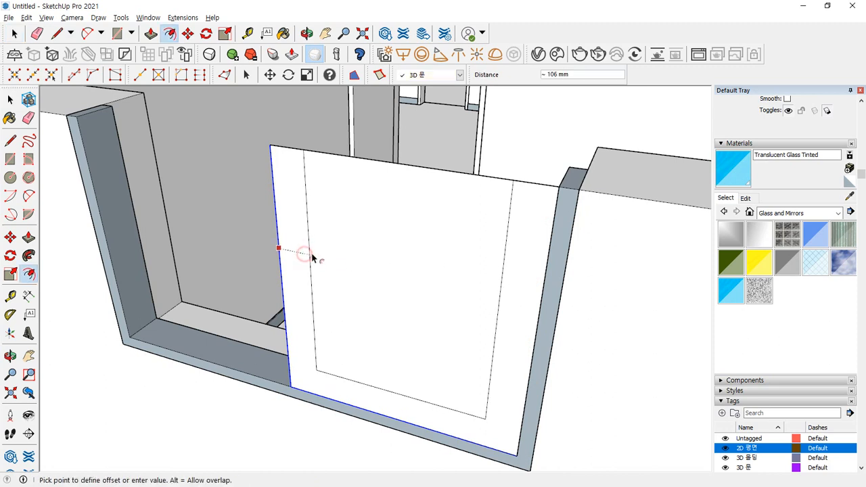
{"action": "type", "text": "60"}
{"action": "key", "text": "Return"}
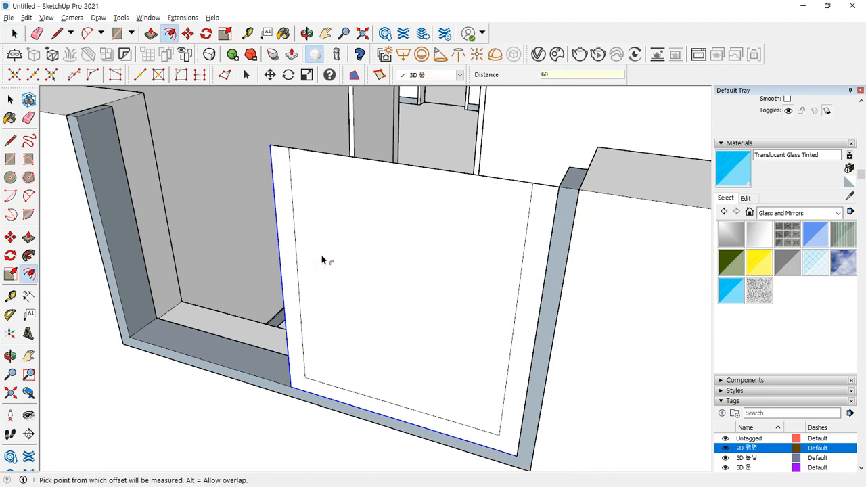
{"action": "key", "text": "e"}
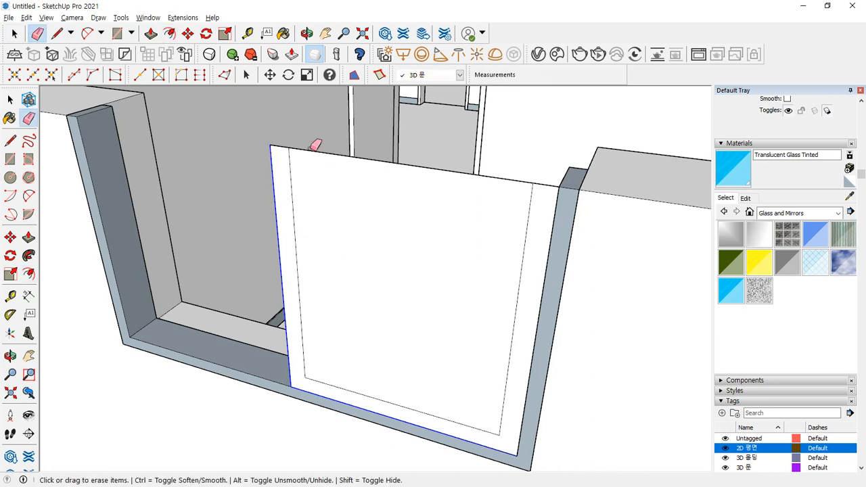
{"action": "left_click_drag", "start_coordinate": [315, 144], "coordinate": [313, 354]}
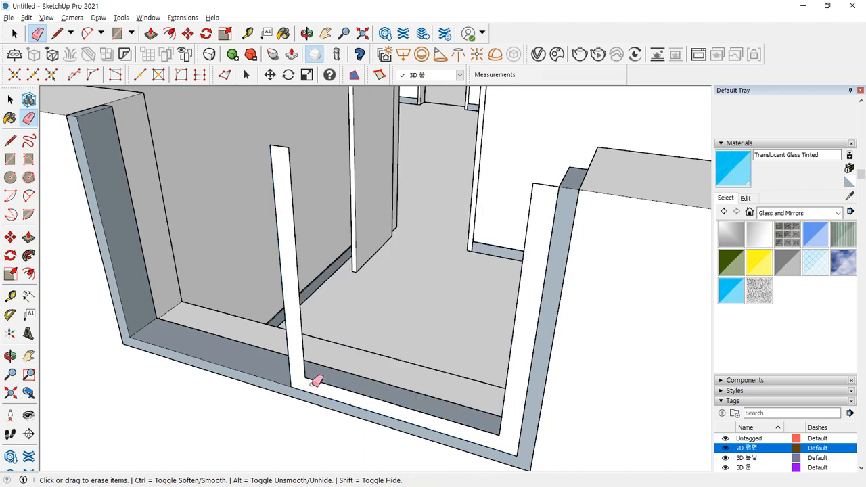
- Push/Pull the U-shaped frame 4 mm thick and group it as one object
{"action": "key", "text": "p"}
{"action": "left_click", "coordinate": [289, 250]}
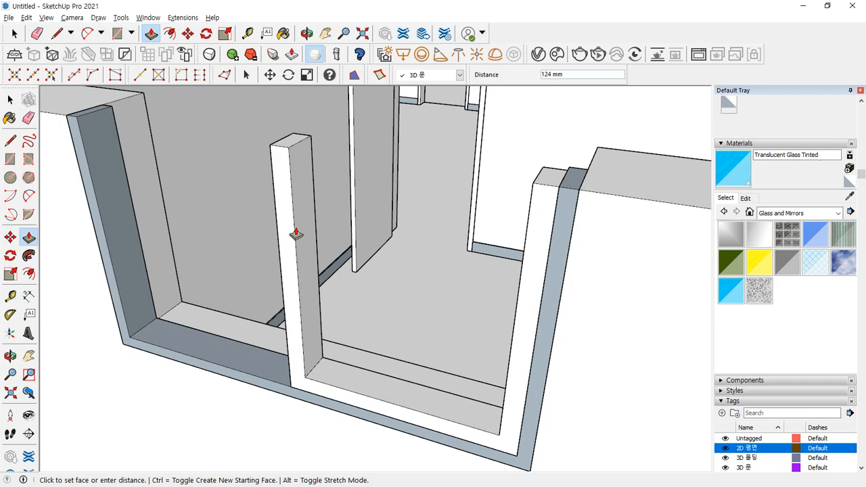
{"action": "type", "text": "4"}
{"action": "key", "text": "Return"}
{"action": "key", "text": "space"}
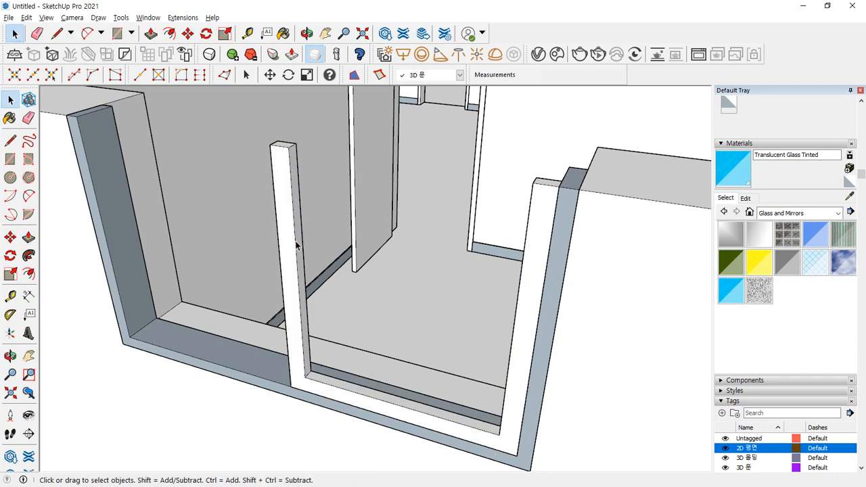
{"action": "middle_click_drag", "start_coordinate": [292, 198], "coordinate": [272, 203]}
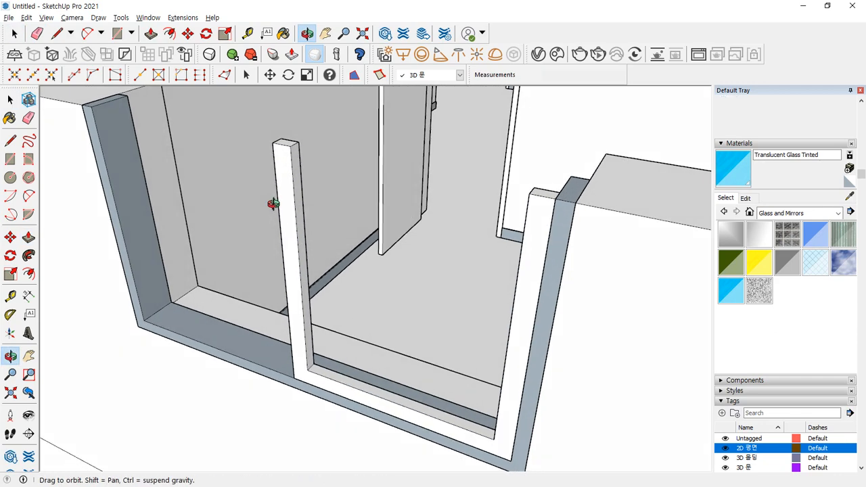
{"action": "scroll", "coordinate": [274, 196], "scroll_direction": "up", "scroll_amount": 2}
{"action": "left_click", "coordinate": [282, 169]}
{"action": "triple_click", "coordinate": [282, 169]}
{"action": "right_click", "coordinate": [282, 169]}
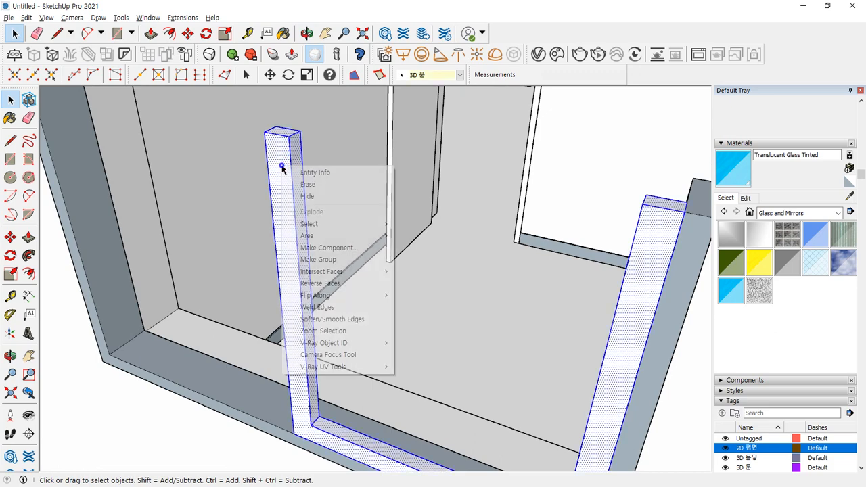
{"action": "key", "text": "g"}
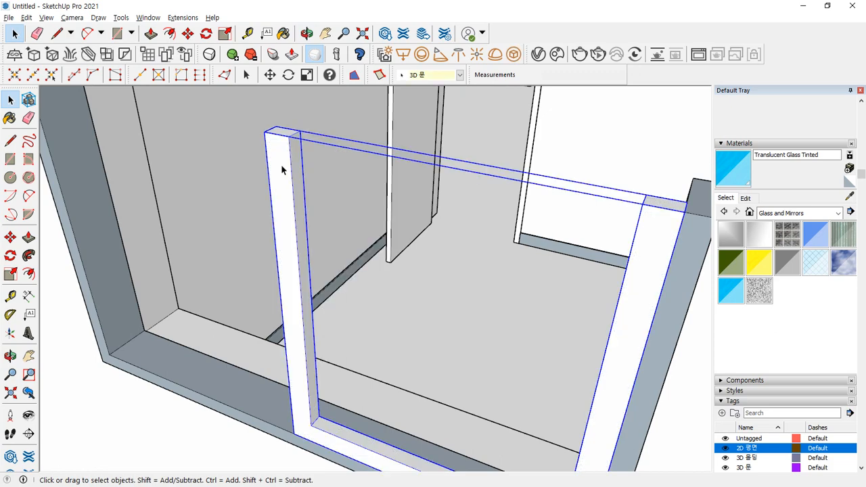
{"action": "middle_click_drag", "start_coordinate": [290, 179], "coordinate": [303, 309]}
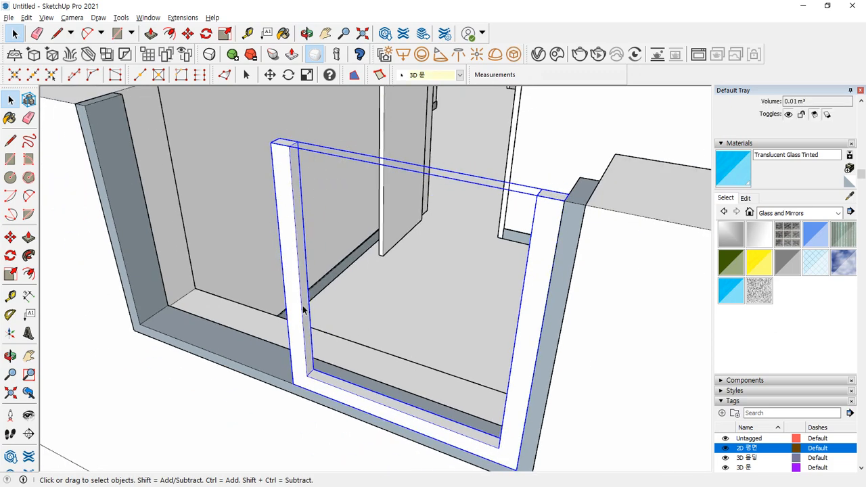
{"action": "scroll", "coordinate": [296, 147], "scroll_direction": "up", "scroll_amount": 3}
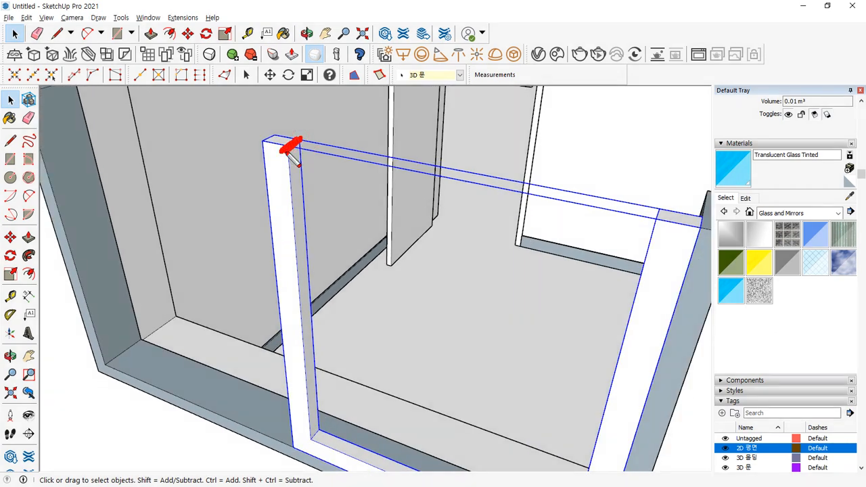
{"action": "scroll", "coordinate": [303, 284], "scroll_direction": "down", "scroll_amount": 3}
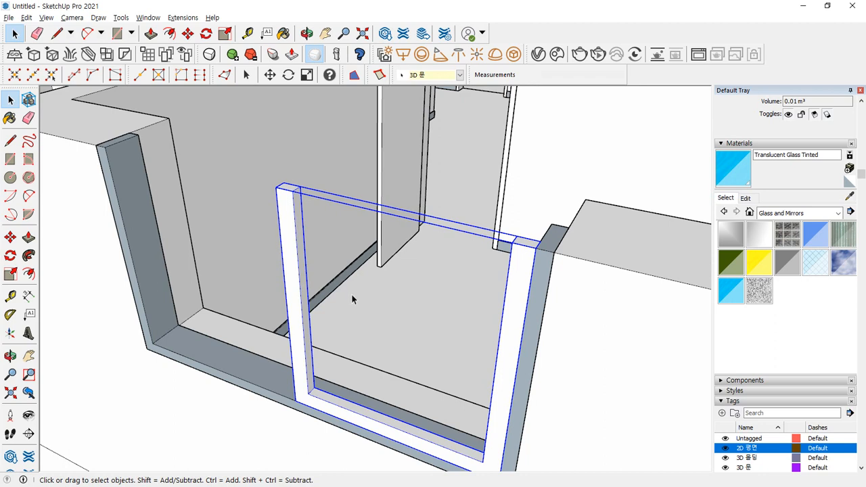
- Draw a rectangle across the sash frame and paint it Translucent Glass Tinted
{"action": "key", "text": "r"}
{"action": "left_click", "coordinate": [308, 393]}
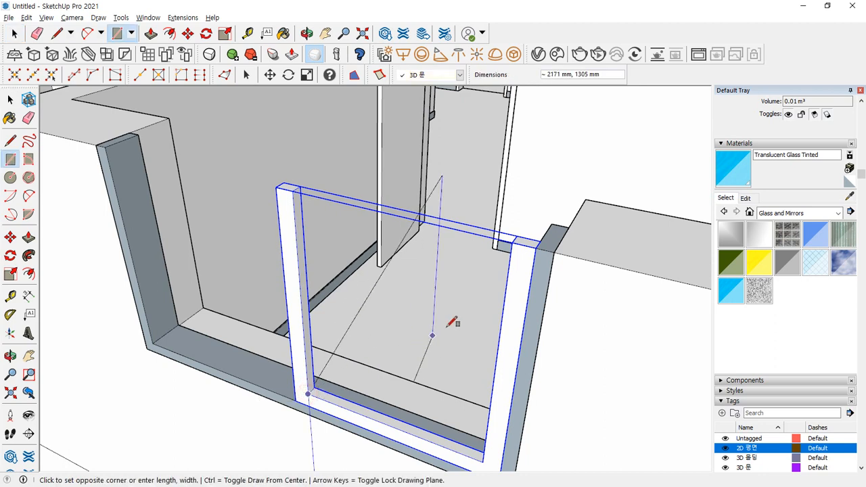
{"action": "left_click", "coordinate": [518, 240]}
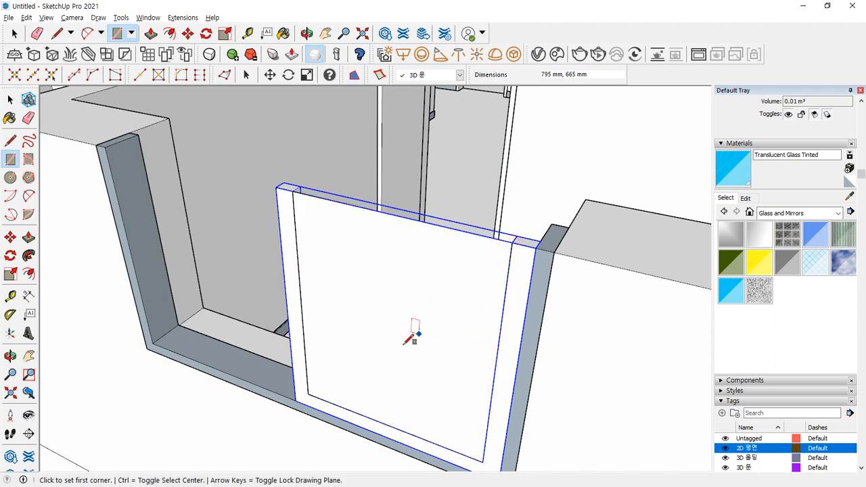
{"action": "left_click", "coordinate": [729, 290]}
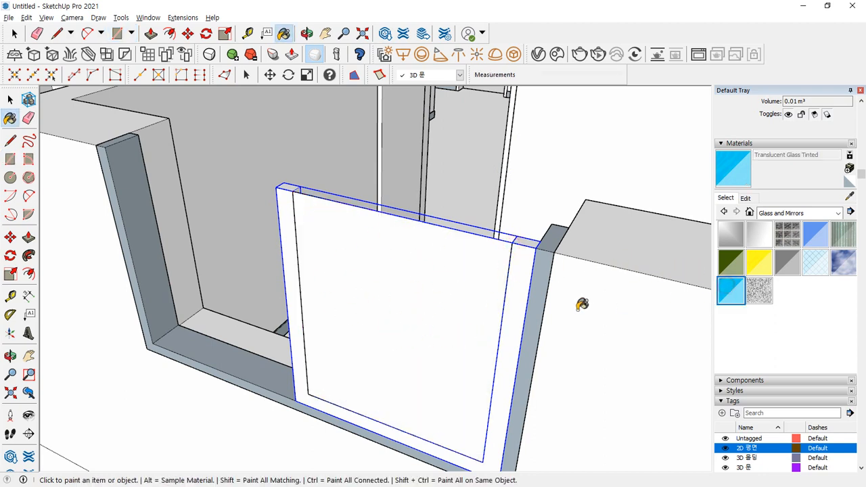
{"action": "left_click", "coordinate": [421, 290]}
{"action": "key", "text": "space"}
- Move the glass pane into the frame depth against the post corner
{"action": "double_click", "coordinate": [394, 298]}
{"action": "scroll", "coordinate": [278, 194], "scroll_direction": "up", "scroll_amount": 5}
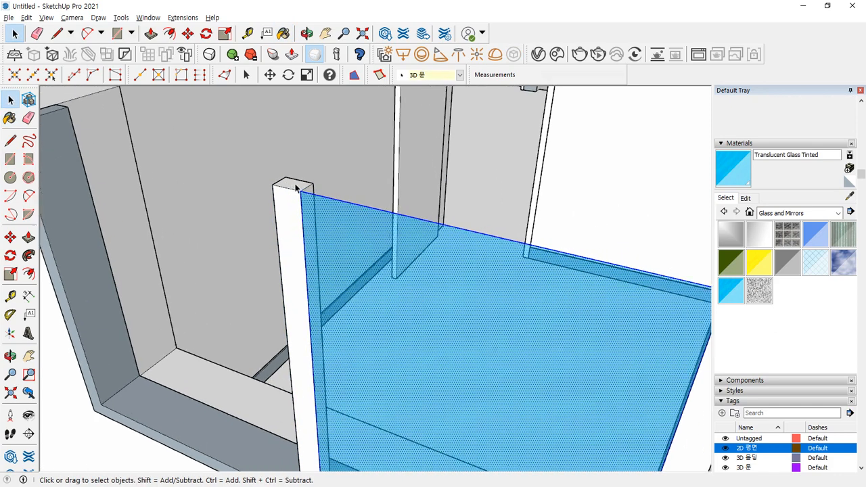
{"action": "key", "text": "m"}
{"action": "scroll", "coordinate": [306, 191], "scroll_direction": "up", "scroll_amount": 1}
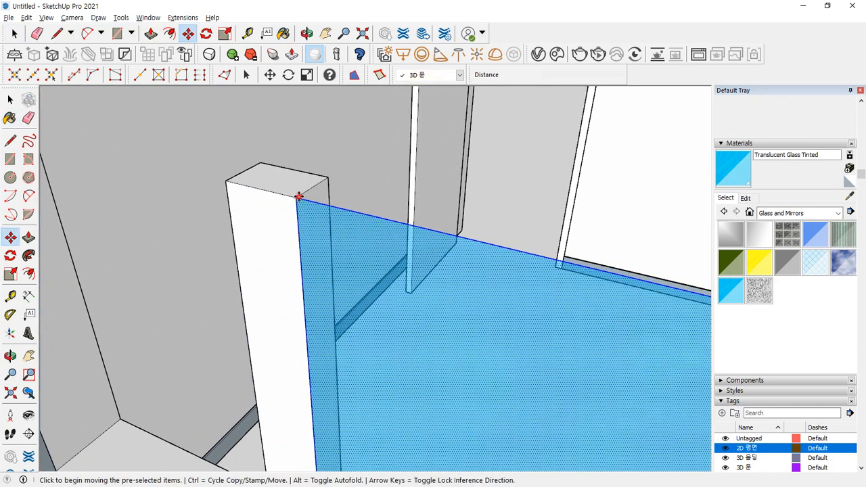
{"action": "left_click", "coordinate": [308, 188]}
{"action": "left_click", "coordinate": [309, 188]}
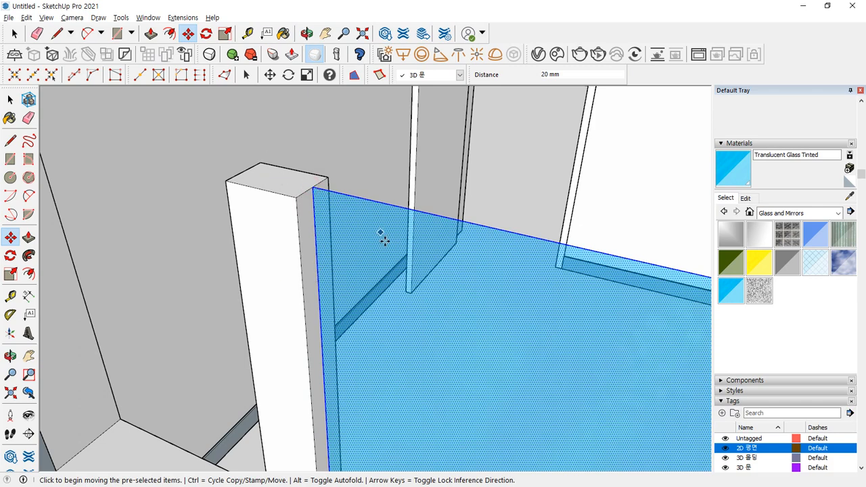
{"action": "key", "text": "space"}
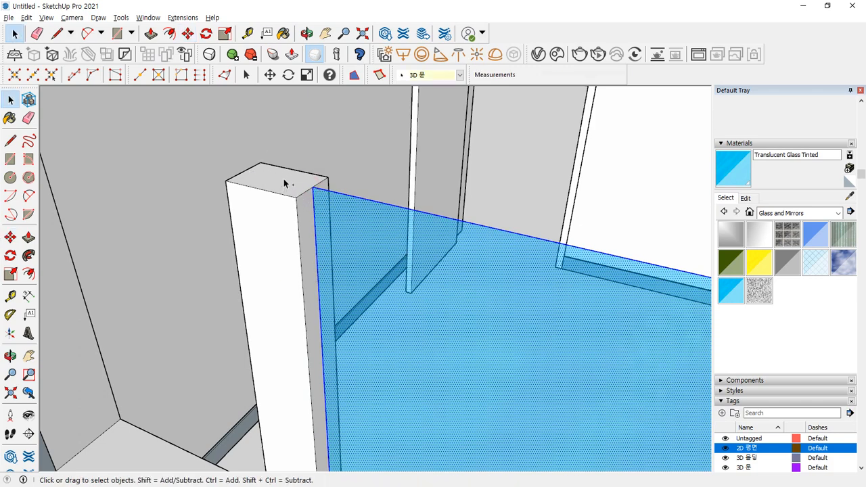
{"action": "left_click", "coordinate": [284, 183]}
- Group the glass pane and set it at the frame corner
{"action": "right_click", "coordinate": [376, 224]}
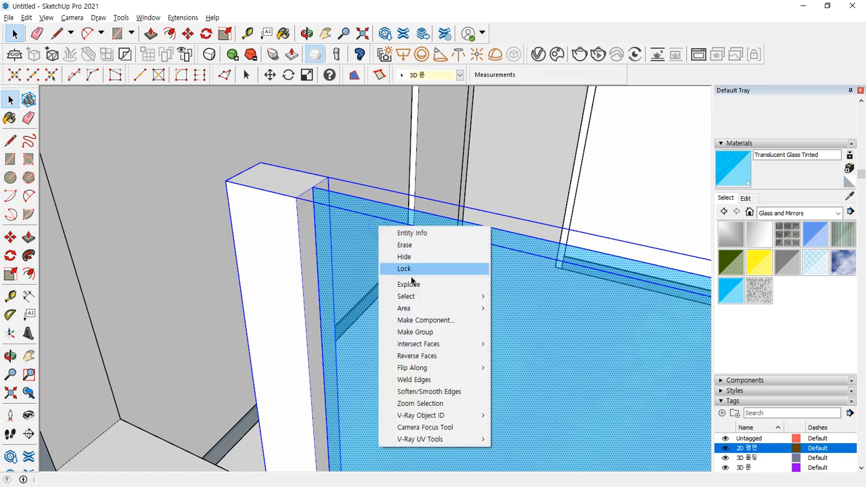
{"action": "left_click", "coordinate": [399, 332]}
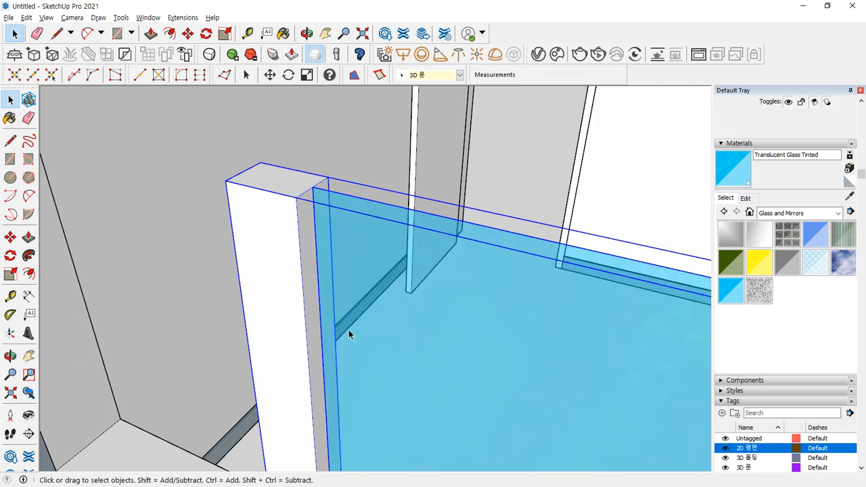
{"action": "scroll", "coordinate": [348, 331], "scroll_direction": "down", "scroll_amount": 4}
{"action": "middle_click_drag", "start_coordinate": [520, 350], "coordinate": [393, 291], "text": "shift"}
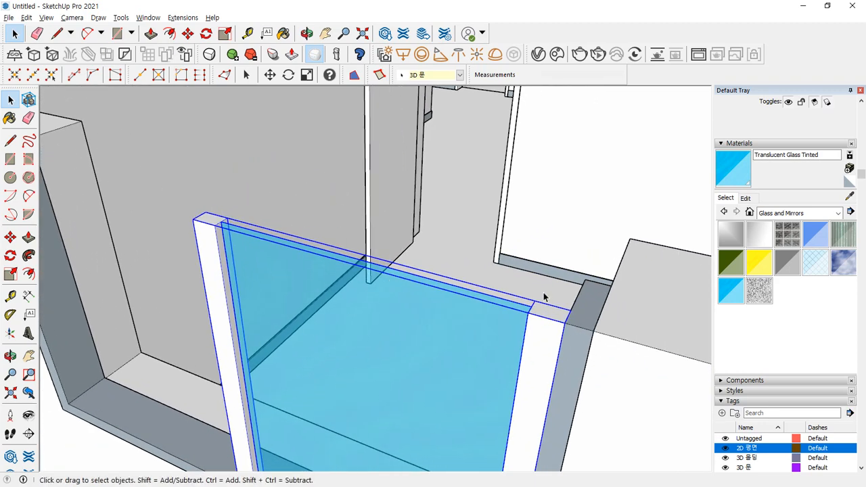
{"action": "middle_click_drag", "start_coordinate": [543, 293], "coordinate": [596, 381]}
{"action": "middle_click_drag", "start_coordinate": [543, 372], "coordinate": [465, 249], "text": "shift"}
{"action": "scroll", "coordinate": [465, 249], "scroll_direction": "down", "scroll_amount": 3}
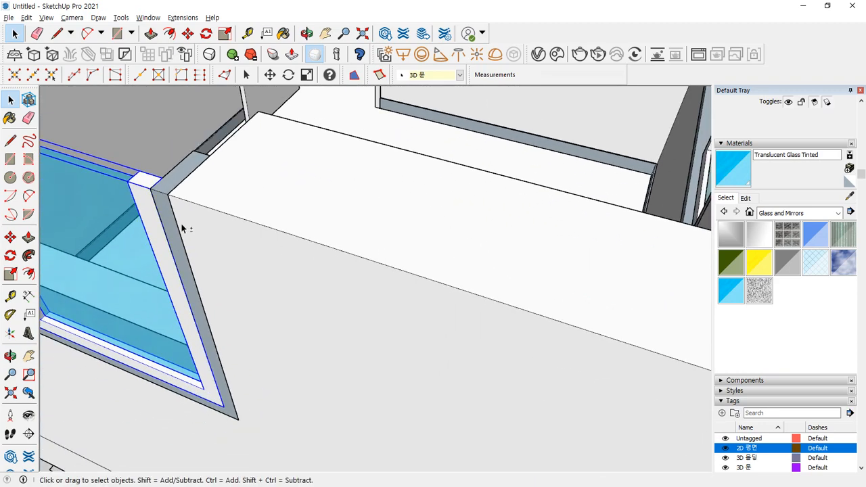
{"action": "middle_click_drag", "start_coordinate": [181, 228], "coordinate": [429, 313], "text": "shift"}
{"action": "scroll", "coordinate": [414, 261], "scroll_direction": "up", "scroll_amount": 4}
{"action": "scroll", "coordinate": [479, 295], "scroll_direction": "down", "scroll_amount": 3}
{"action": "scroll", "coordinate": [552, 334], "scroll_direction": "up", "scroll_amount": 2}
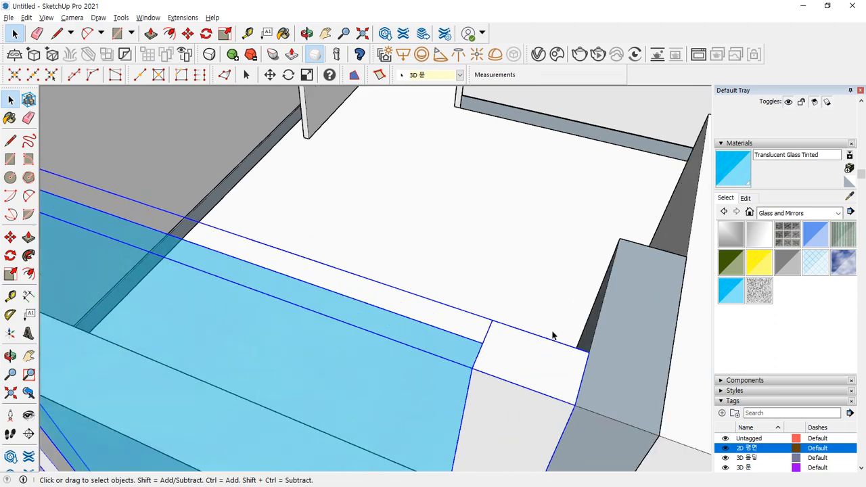
{"action": "key", "text": "m"}
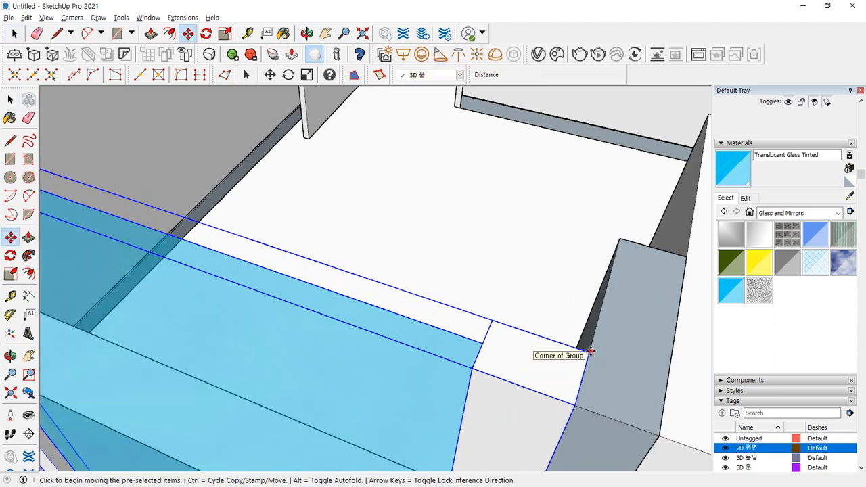
{"action": "left_click", "coordinate": [587, 352]}
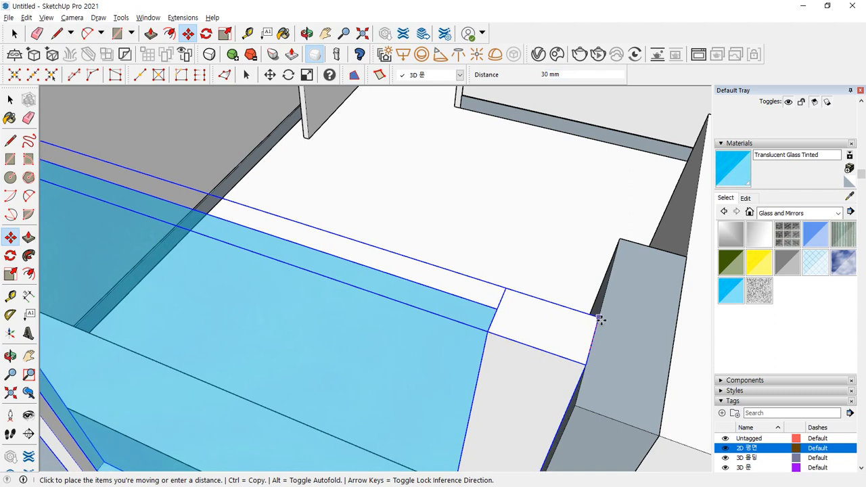
{"action": "left_click", "coordinate": [600, 320]}
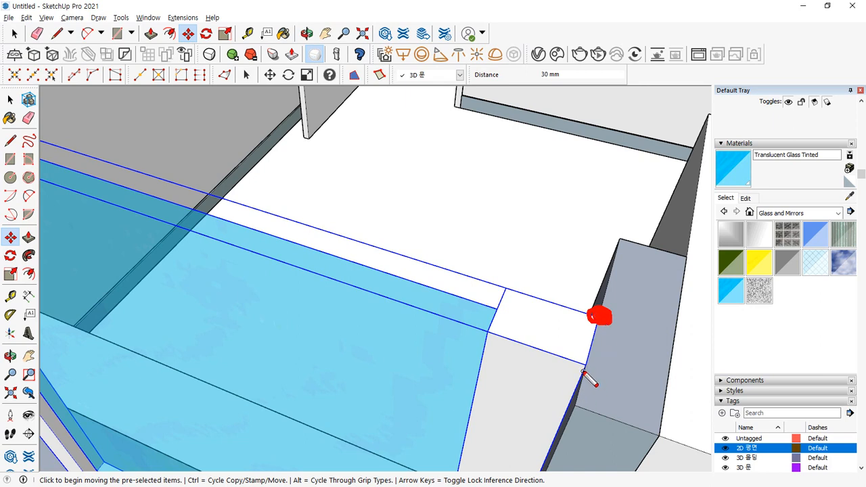
- Copy the glass pane to the left post corner for the second sash
{"action": "key", "text": "ctrl"}
{"action": "key", "text": "ctrl"}
{"action": "key", "text": "ctrl"}
{"action": "key", "text": "ctrl"}
{"action": "left_click_drag", "start_coordinate": [581, 365], "coordinate": [584, 368]}
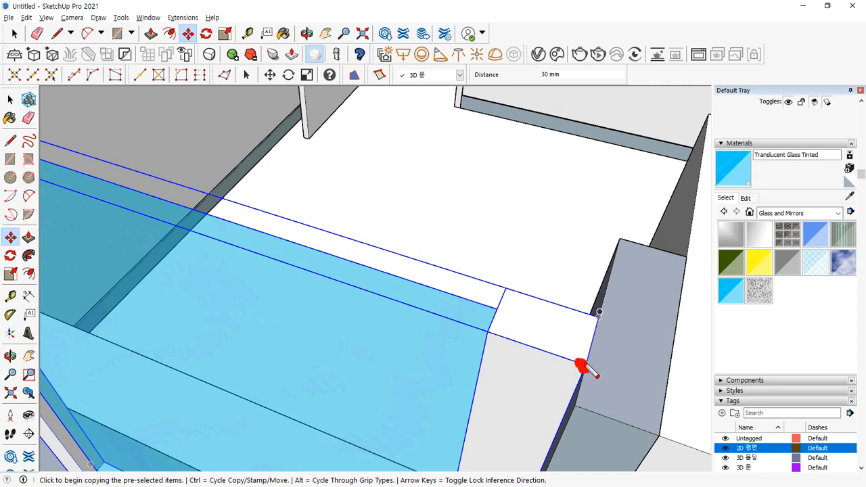
{"action": "left_click", "coordinate": [587, 367]}
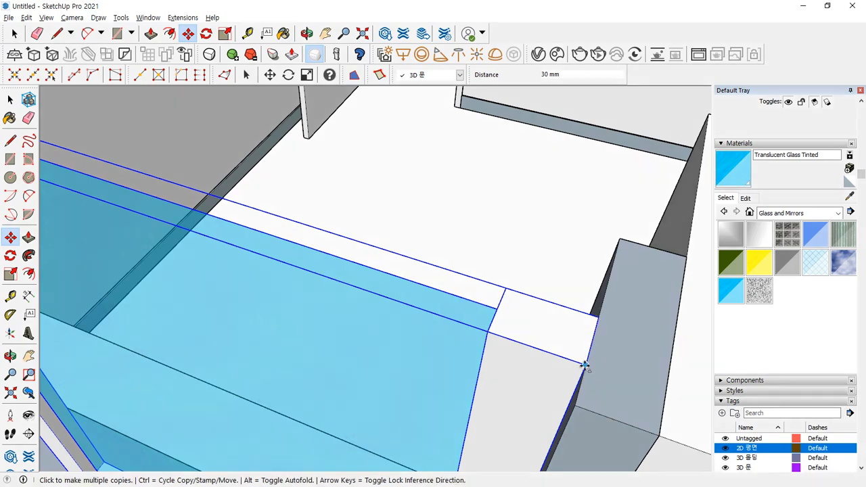
{"action": "key", "text": "ctrl"}
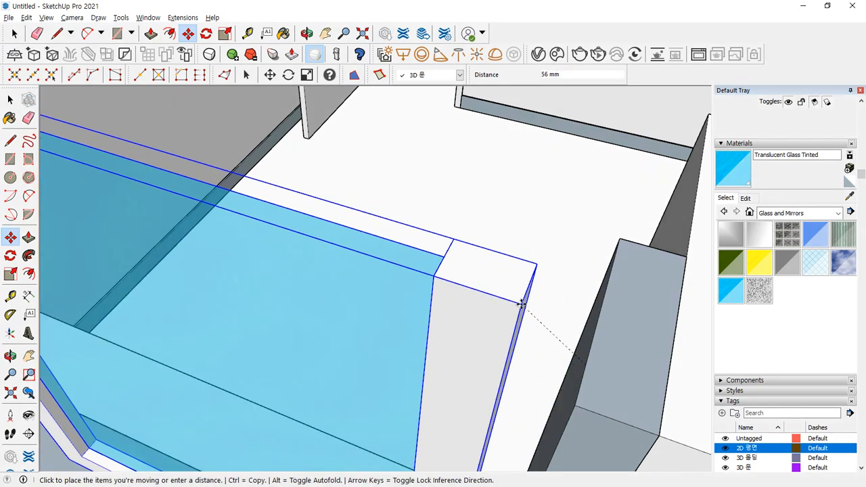
{"action": "key", "text": "ctrl"}
{"action": "scroll", "coordinate": [468, 280], "scroll_direction": "down", "scroll_amount": 3}
{"action": "middle_click_drag", "start_coordinate": [409, 278], "coordinate": [541, 310], "text": "shift"}
{"action": "scroll", "coordinate": [395, 274], "scroll_direction": "up", "scroll_amount": 3}
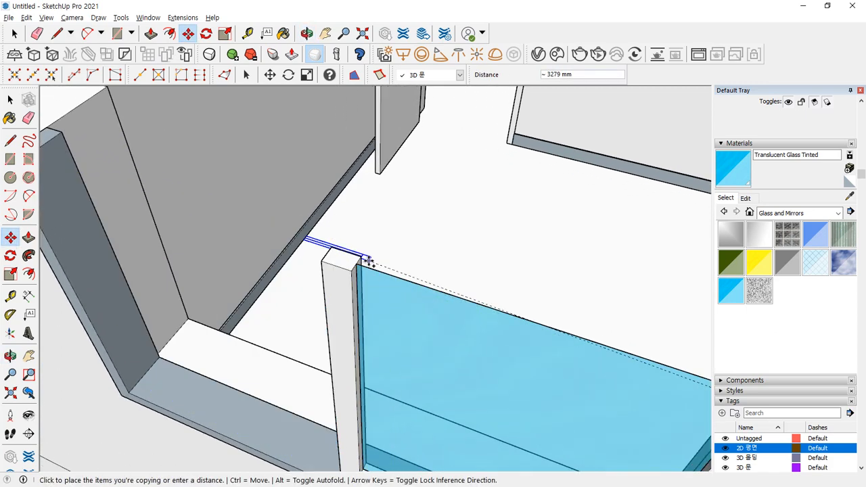
{"action": "scroll", "coordinate": [367, 260], "scroll_direction": "up", "scroll_amount": 3}
{"action": "left_click", "coordinate": [346, 254]}
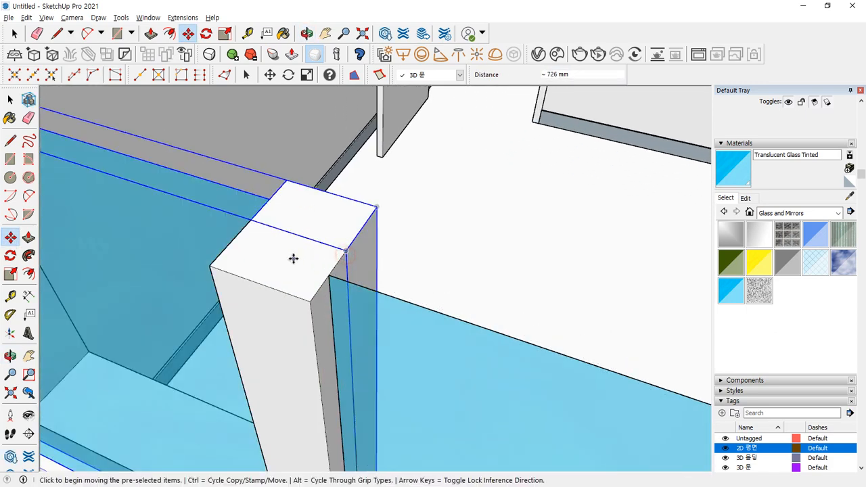
{"action": "scroll", "coordinate": [293, 257], "scroll_direction": "down", "scroll_amount": 3}
{"action": "middle_click_drag", "start_coordinate": [294, 257], "coordinate": [494, 353], "text": "shift"}
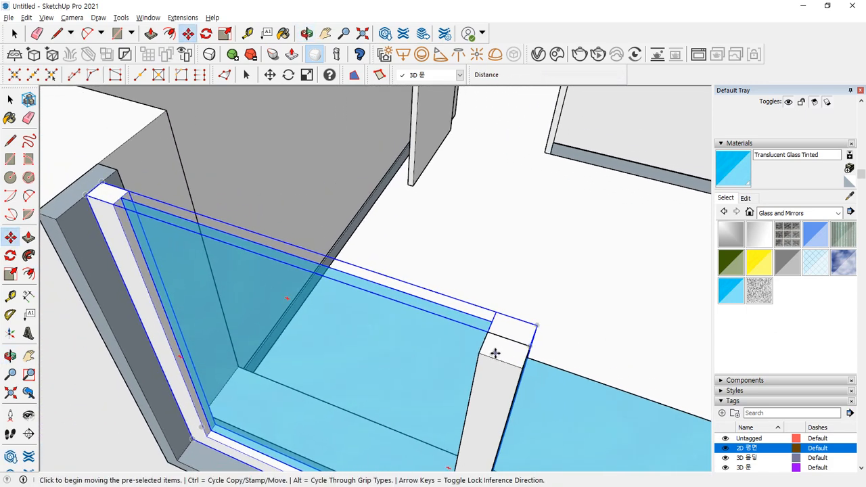
{"action": "scroll", "coordinate": [475, 354], "scroll_direction": "down", "scroll_amount": 3}
- Select the frame and glass and copy the window assembly into the wall opening
{"action": "key", "text": "space"}
{"action": "left_click", "coordinate": [187, 267], "text": "ctrl"}
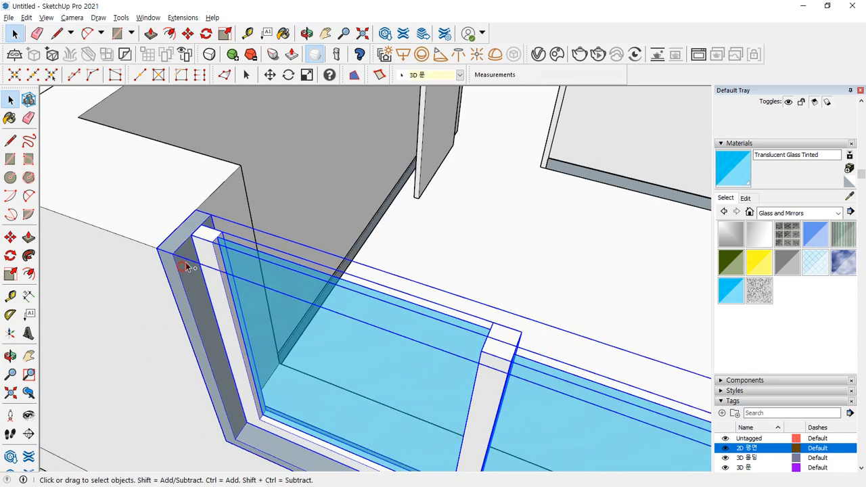
{"action": "key", "text": "m"}
{"action": "scroll", "coordinate": [194, 198], "scroll_direction": "up", "scroll_amount": 1}
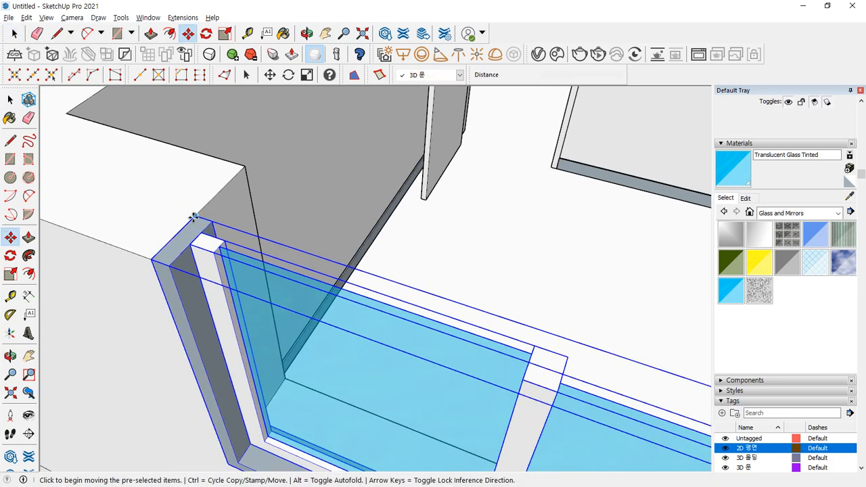
{"action": "left_click", "coordinate": [193, 217]}
{"action": "left_click", "coordinate": [245, 167]}
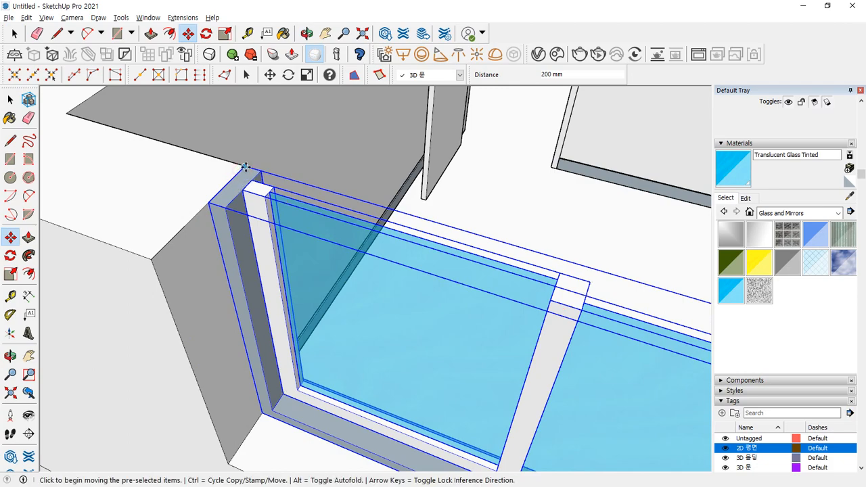
{"action": "left_click", "coordinate": [245, 167]}
{"action": "key", "text": "ctrl"}
{"action": "left_click", "coordinate": [208, 204]}
{"action": "scroll", "coordinate": [207, 203], "scroll_direction": "down", "scroll_amount": 2}
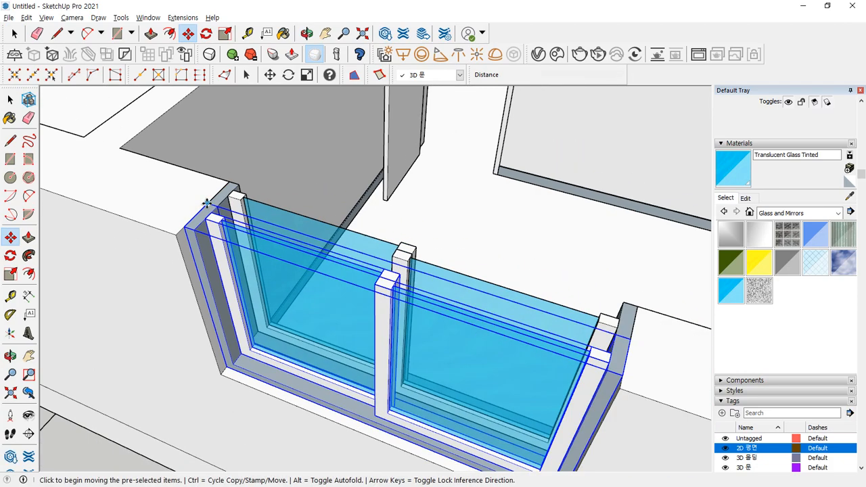
{"action": "scroll", "coordinate": [206, 203], "scroll_direction": "down", "scroll_amount": 5}
{"action": "middle_click_drag", "start_coordinate": [191, 236], "coordinate": [362, 300]}
{"action": "scroll", "coordinate": [362, 299], "scroll_direction": "up", "scroll_amount": 3}
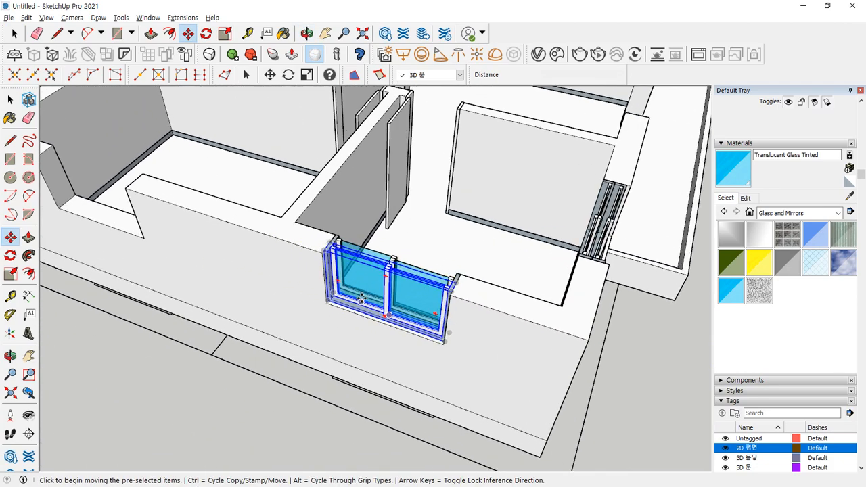
- Copy the tinted window into the left wall opening and snap it snugly into place
{"action": "scroll", "coordinate": [362, 300], "scroll_direction": "up", "scroll_amount": 2}
{"action": "scroll", "coordinate": [320, 226], "scroll_direction": "up", "scroll_amount": 3}
{"action": "left_click", "coordinate": [320, 226]}
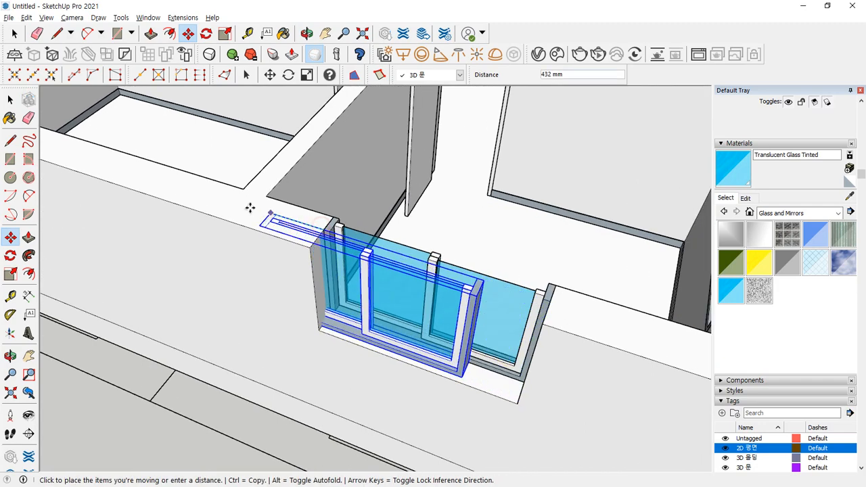
{"action": "key", "text": "ctrl"}
{"action": "scroll", "coordinate": [210, 174], "scroll_direction": "down", "scroll_amount": 2}
{"action": "middle_click_drag", "start_coordinate": [115, 164], "coordinate": [436, 309], "text": "shift"}
{"action": "scroll", "coordinate": [215, 231], "scroll_direction": "up", "scroll_amount": 2}
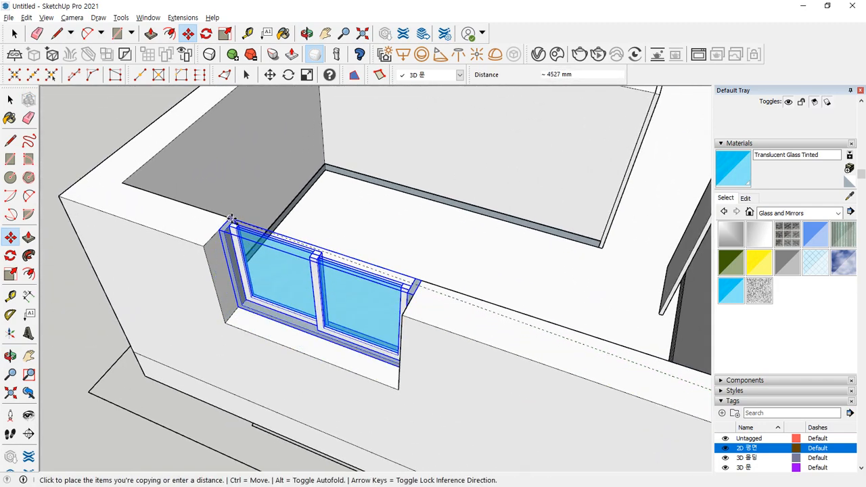
{"action": "left_click", "coordinate": [230, 220]}
{"action": "scroll", "coordinate": [231, 220], "scroll_direction": "up", "scroll_amount": 2}
{"action": "left_click", "coordinate": [223, 230]}
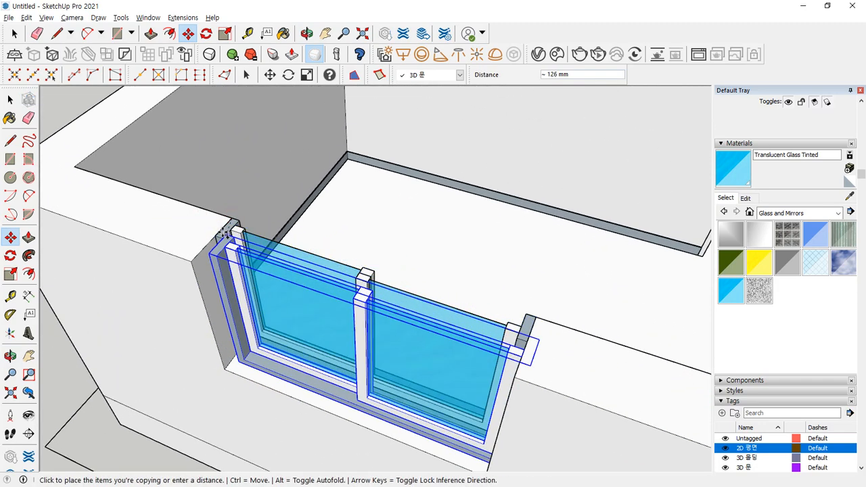
{"action": "left_click", "coordinate": [223, 233]}
{"action": "scroll", "coordinate": [223, 237], "scroll_direction": "down", "scroll_amount": 3}
{"action": "middle_click_drag", "start_coordinate": [230, 243], "coordinate": [270, 270]}
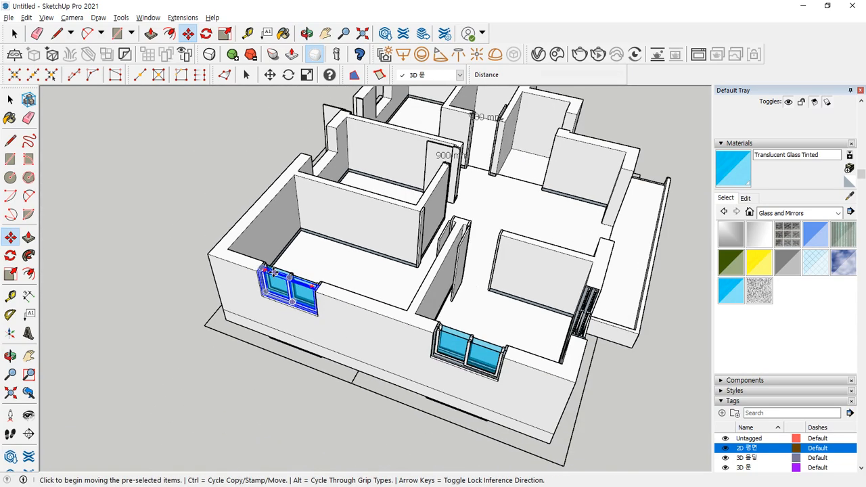
- Orbit to the left wall and select the window now sitting there
{"action": "key", "text": "space"}
{"action": "middle_click_drag", "start_coordinate": [694, 400], "coordinate": [459, 397]}
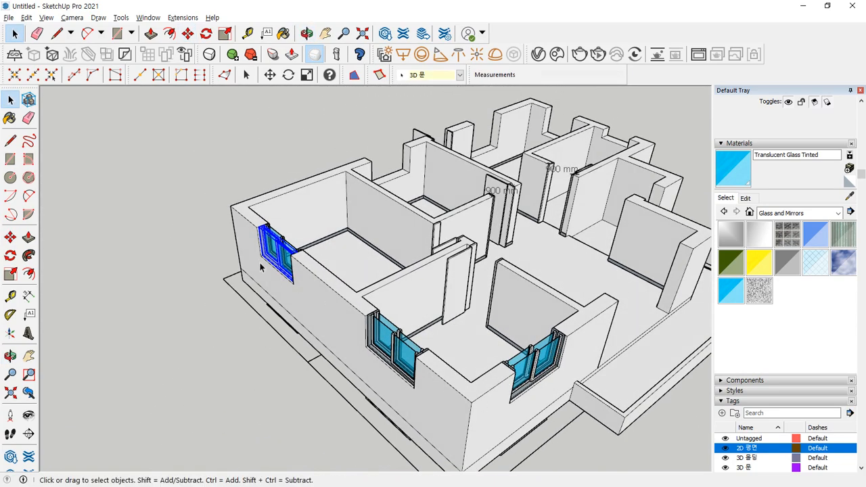
{"action": "left_click", "coordinate": [239, 366]}
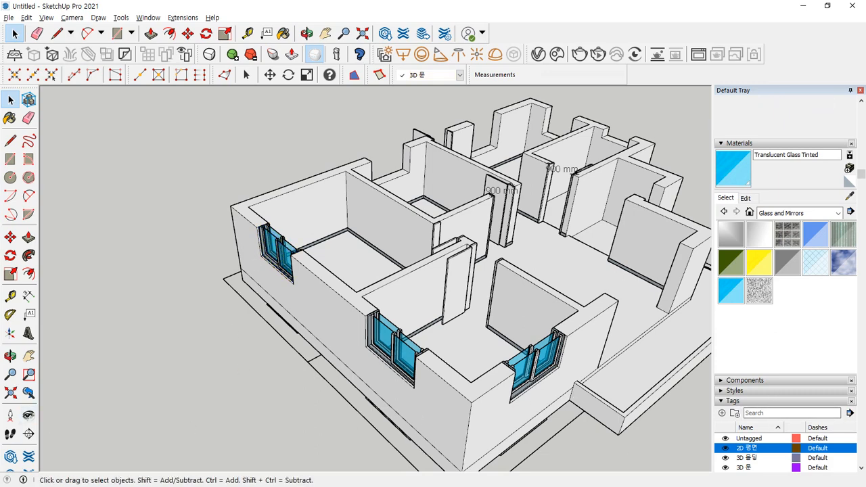
{"action": "scroll", "coordinate": [185, 324], "scroll_direction": "up", "scroll_amount": 5}
{"action": "middle_click_drag", "start_coordinate": [185, 323], "coordinate": [264, 215]}
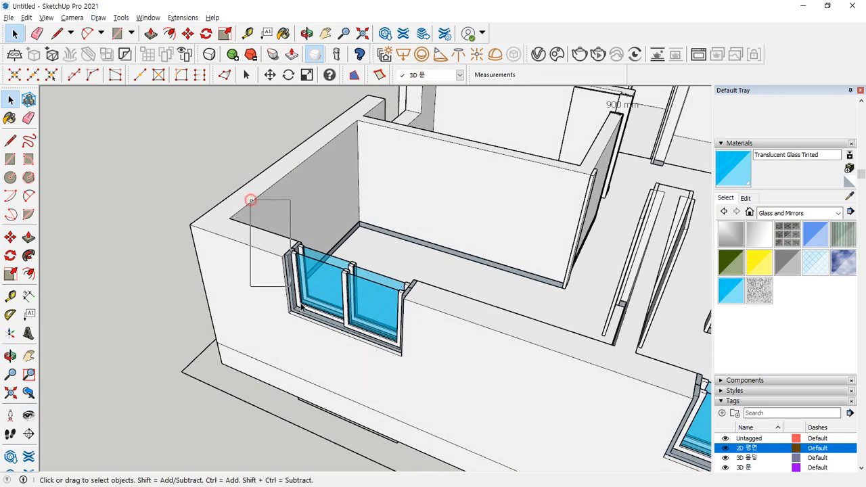
{"action": "left_click_drag", "start_coordinate": [291, 285], "coordinate": [469, 386]}
{"action": "scroll", "coordinate": [421, 290], "scroll_direction": "up", "scroll_amount": 5}
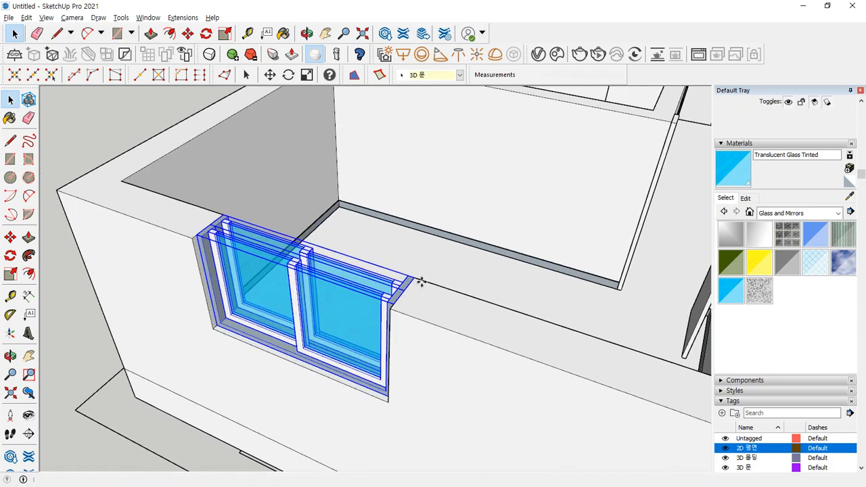
- Copy that window to the wall notch and pivot it at its corner for rotation
{"action": "key", "text": "m"}
{"action": "left_click", "coordinate": [415, 276]}
{"action": "key", "text": "ctrl"}
{"action": "scroll", "coordinate": [302, 208], "scroll_direction": "down", "scroll_amount": 5}
{"action": "middle_click_drag", "start_coordinate": [175, 178], "coordinate": [371, 254]}
{"action": "middle_click_drag", "start_coordinate": [159, 278], "coordinate": [338, 276], "text": "shift"}
{"action": "scroll", "coordinate": [344, 280], "scroll_direction": "up", "scroll_amount": 5}
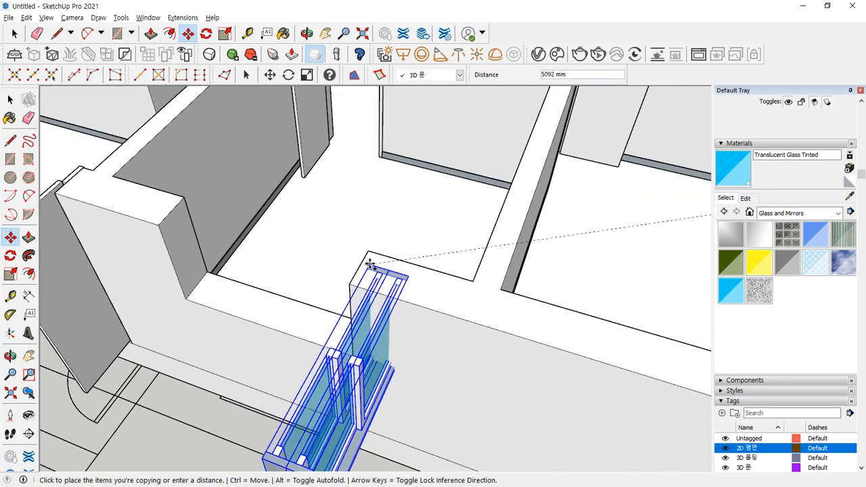
{"action": "left_click", "coordinate": [368, 251]}
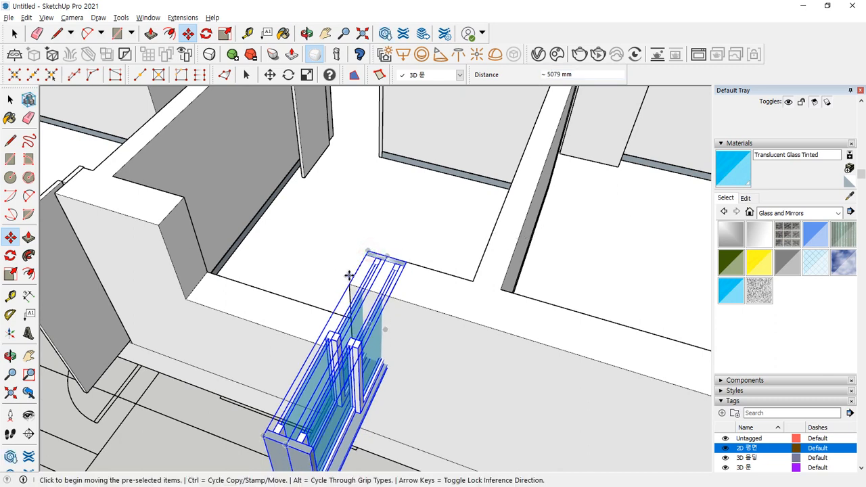
{"action": "key", "text": "q"}
{"action": "left_click", "coordinate": [365, 252]}
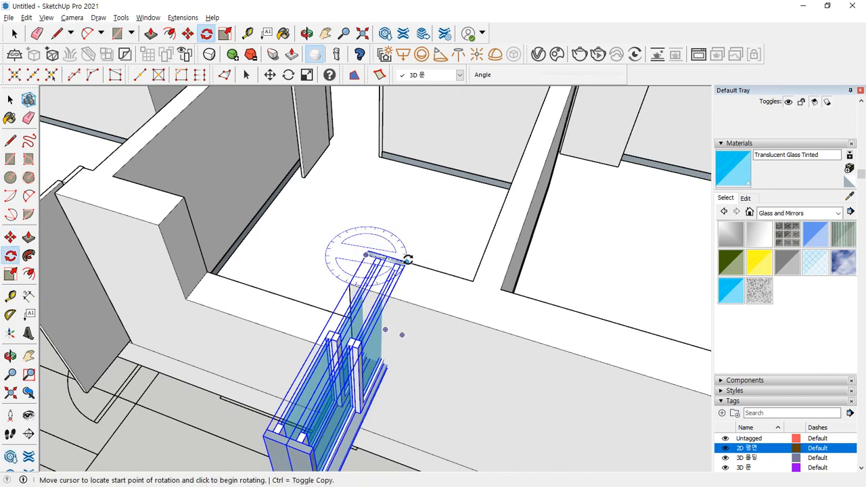
- Rotate the window copy 90° to face the perpendicular wall
{"action": "scroll", "coordinate": [467, 279], "scroll_direction": "up", "scroll_amount": 2}
{"action": "left_click", "coordinate": [456, 284]}
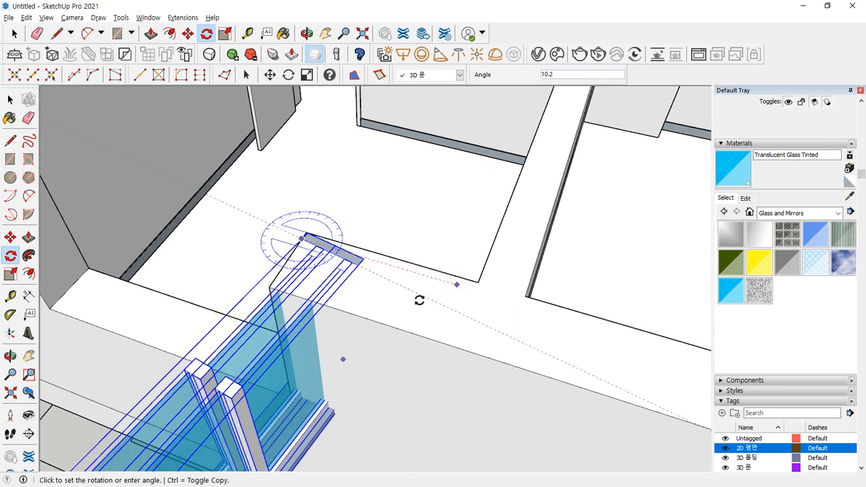
{"action": "type", "text": "90"}
{"action": "key", "text": "Return"}
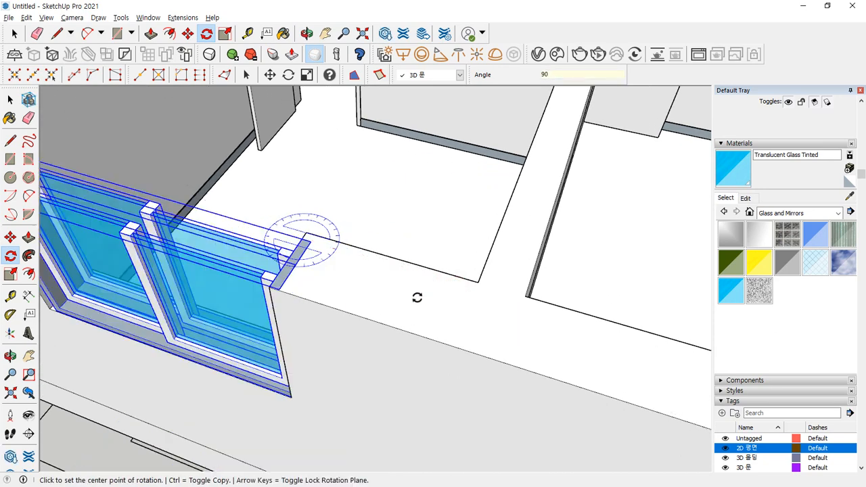
- Fit the rotated window into its opening and orbit to the next empty opening
{"action": "key", "text": "m"}
{"action": "scroll", "coordinate": [300, 244], "scroll_direction": "up", "scroll_amount": 2}
{"action": "left_click", "coordinate": [306, 244]}
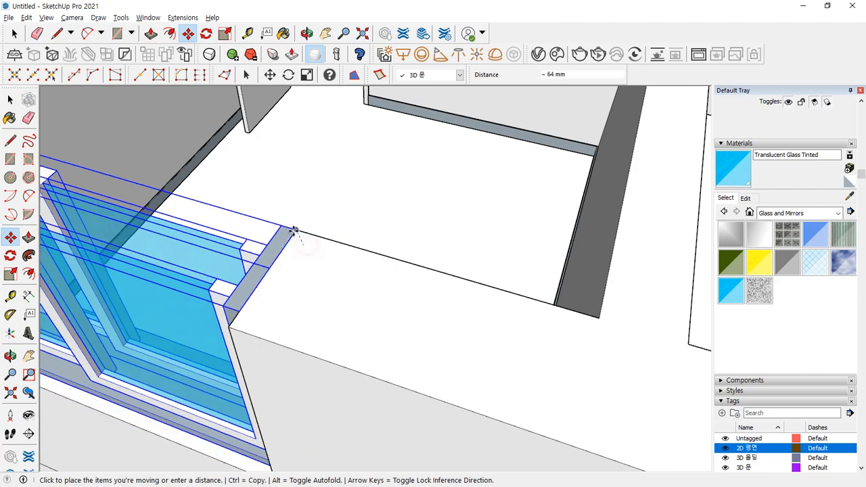
{"action": "left_click", "coordinate": [295, 231]}
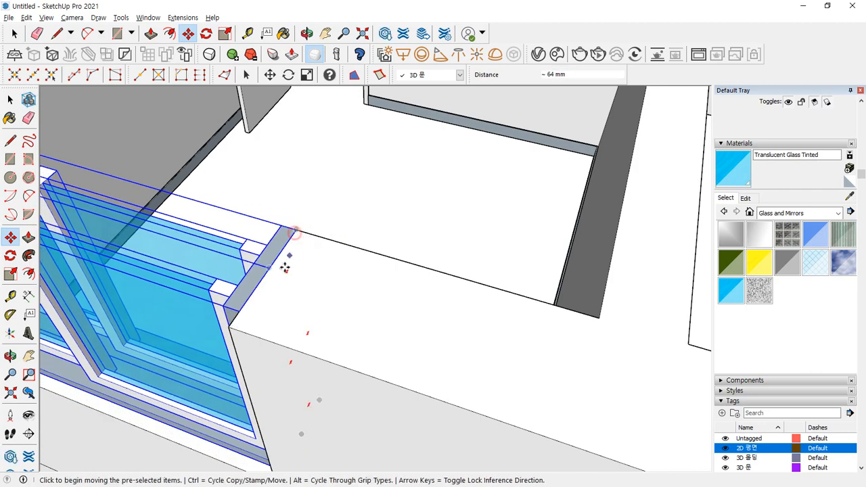
{"action": "scroll", "coordinate": [284, 264], "scroll_direction": "down", "scroll_amount": 5}
{"action": "key", "text": "space"}
{"action": "middle_click_drag", "start_coordinate": [139, 425], "coordinate": [226, 215]}
{"action": "scroll", "coordinate": [280, 230], "scroll_direction": "up", "scroll_amount": 5}
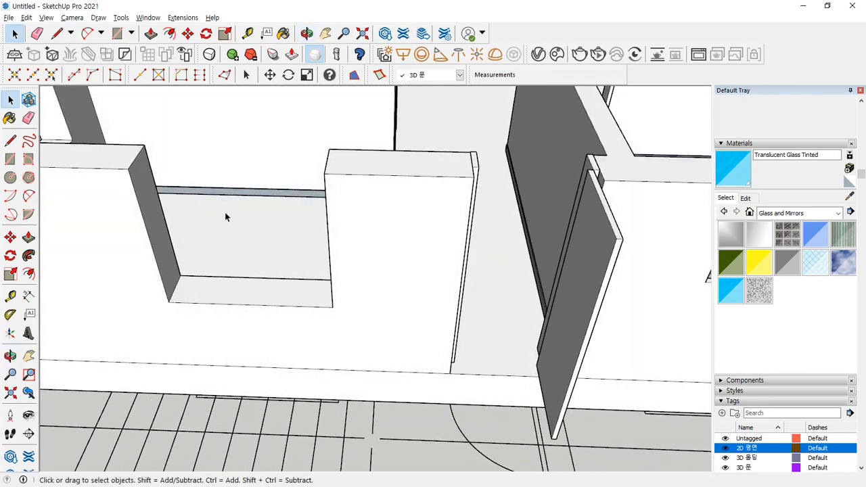
- Draw a rectangle filling the opening and select all its edges except the top
{"action": "scroll", "coordinate": [241, 226], "scroll_direction": "down", "scroll_amount": 2}
{"action": "key", "text": "r"}
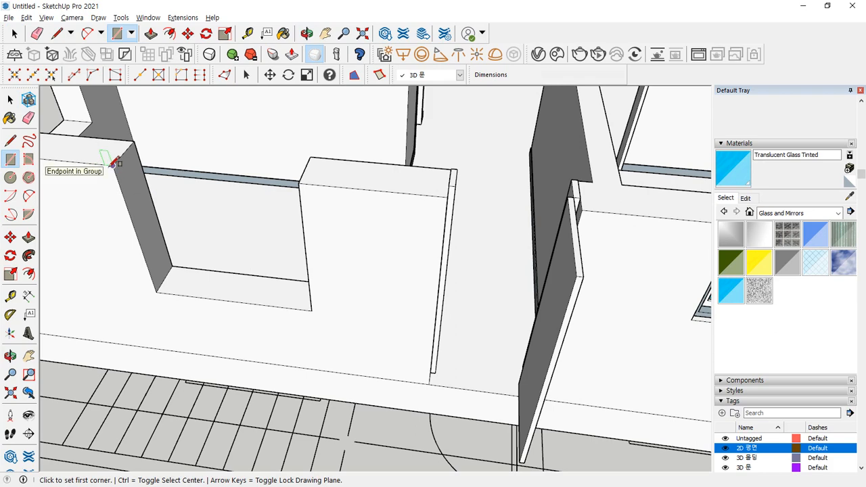
{"action": "left_click", "coordinate": [114, 166]}
{"action": "left_click", "coordinate": [311, 308]}
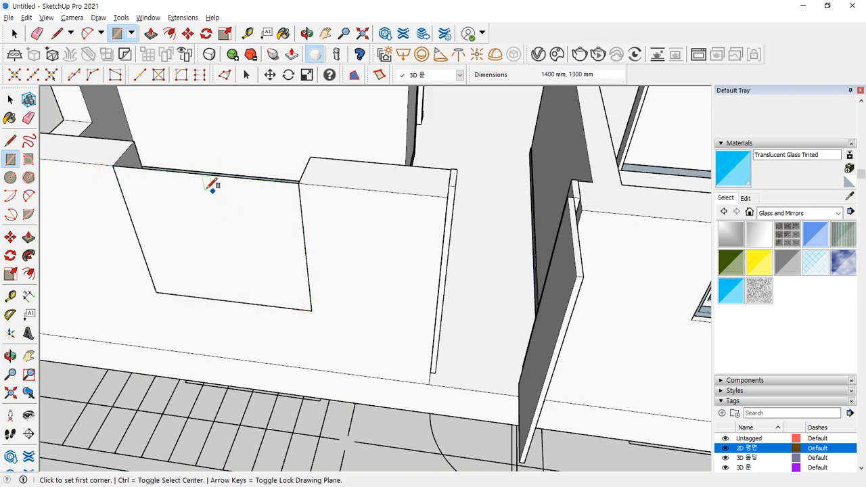
{"action": "middle_click_drag", "start_coordinate": [174, 209], "coordinate": [207, 206]}
{"action": "key", "text": "space"}
{"action": "left_click", "coordinate": [208, 209]}
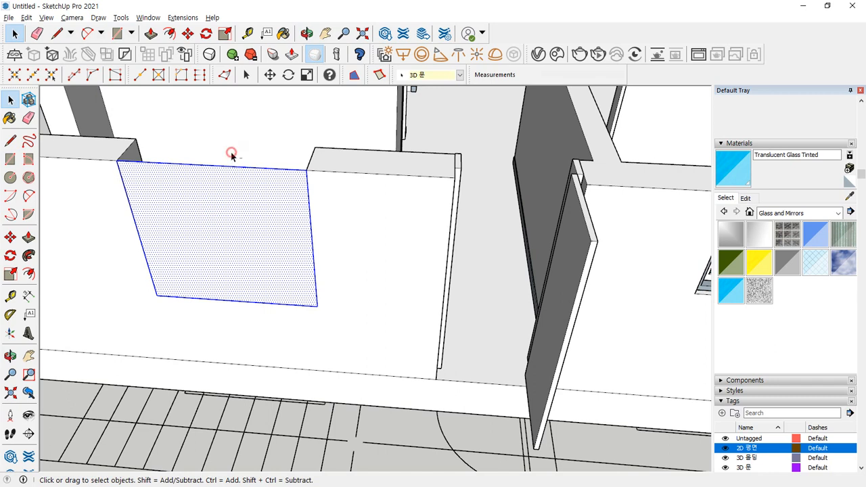
{"action": "left_click_drag", "start_coordinate": [230, 153], "coordinate": [225, 176], "text": "ctrl+shift"}
- Offset the three edges 45 mm inward and erase the top edge
{"action": "key", "text": "f"}
{"action": "left_click", "coordinate": [152, 209]}
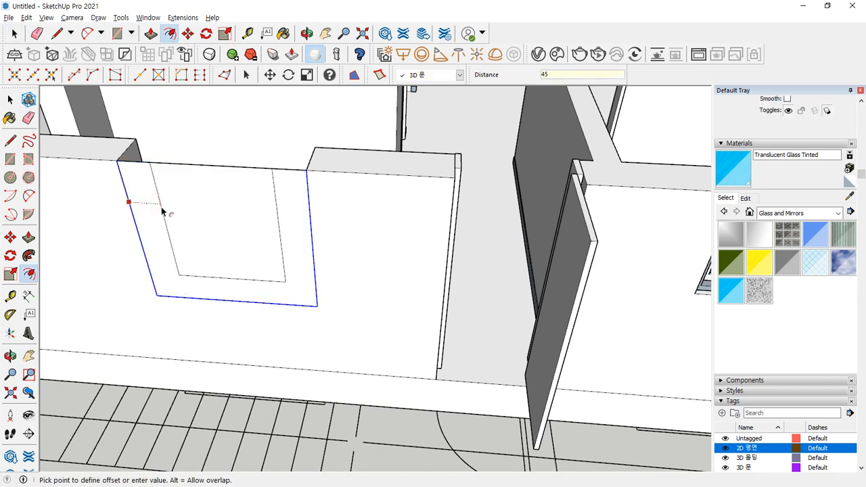
{"action": "key", "text": "Return"}
{"action": "key", "text": "e"}
{"action": "left_click", "coordinate": [208, 165]}
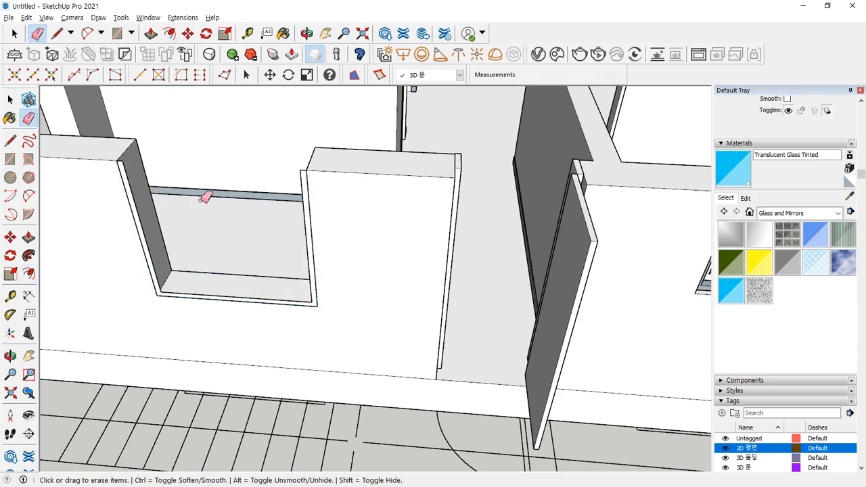
- Push/Pull the U-shaped frame outward 15 mm and select it for grouping
{"action": "middle_click_drag", "start_coordinate": [205, 239], "coordinate": [187, 245]}
{"action": "scroll", "coordinate": [169, 233], "scroll_direction": "up", "scroll_amount": 3}
{"action": "key", "text": "p"}
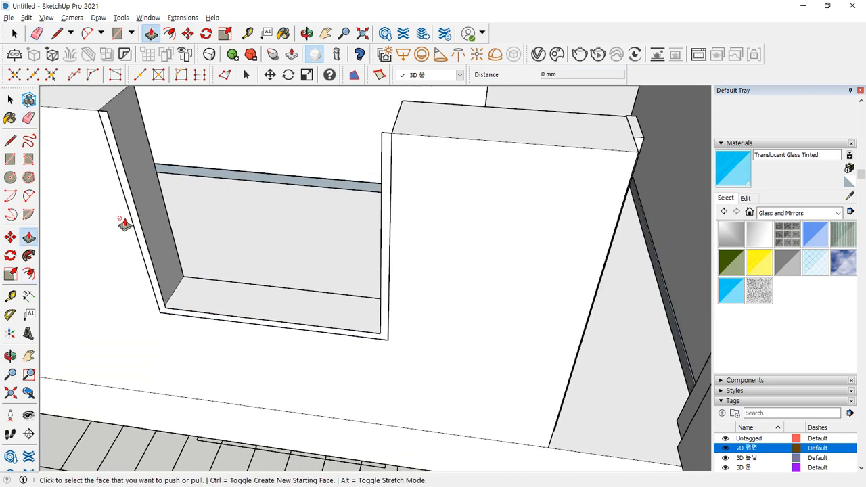
{"action": "left_click", "coordinate": [135, 213]}
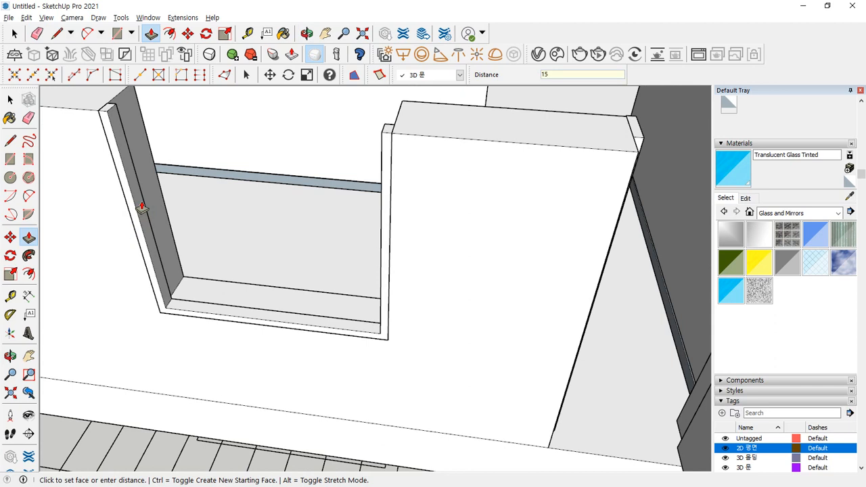
{"action": "key", "text": "space"}
{"action": "left_click", "coordinate": [136, 183]}
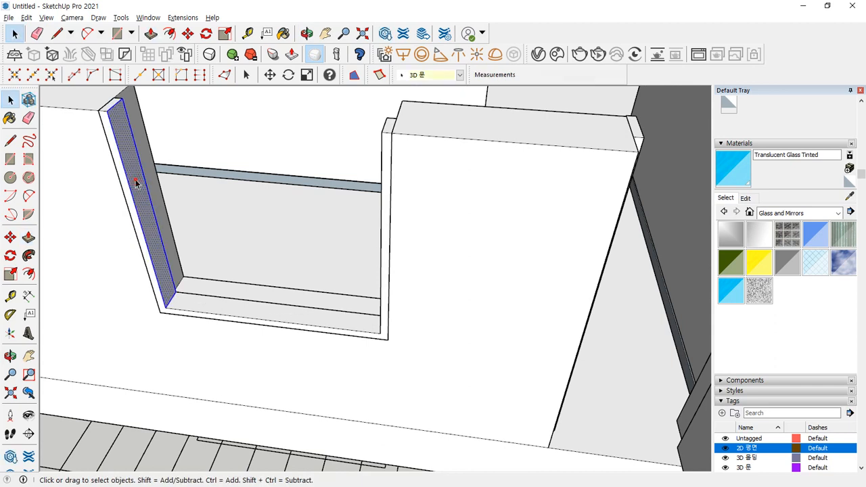
{"action": "right_click", "coordinate": [136, 183]}
- Group the outer frame and draw a panel rectangle in the opening's right half
{"action": "key", "text": "g"}
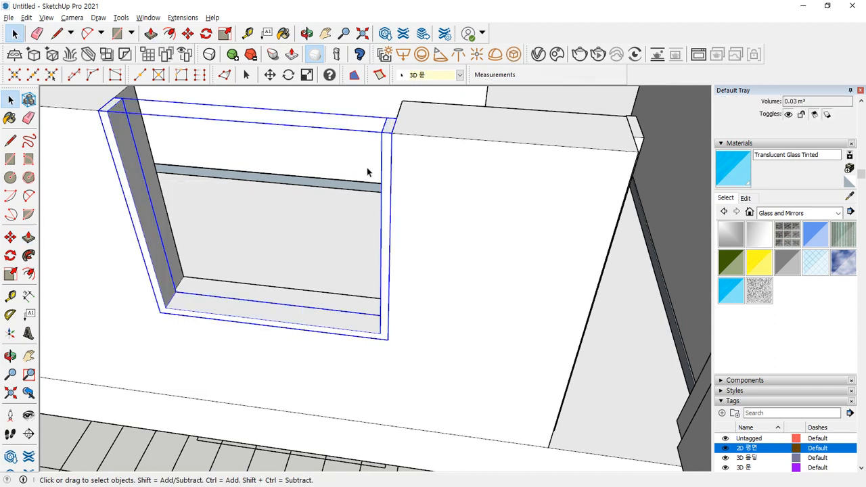
{"action": "key", "text": "r"}
{"action": "left_click", "coordinate": [384, 131]}
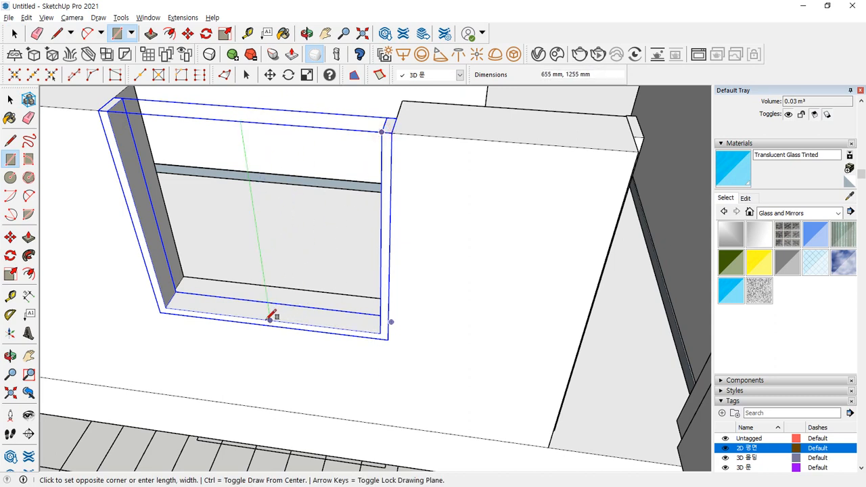
{"action": "left_click", "coordinate": [270, 319]}
{"action": "key", "text": "space"}
{"action": "left_click", "coordinate": [265, 299]}
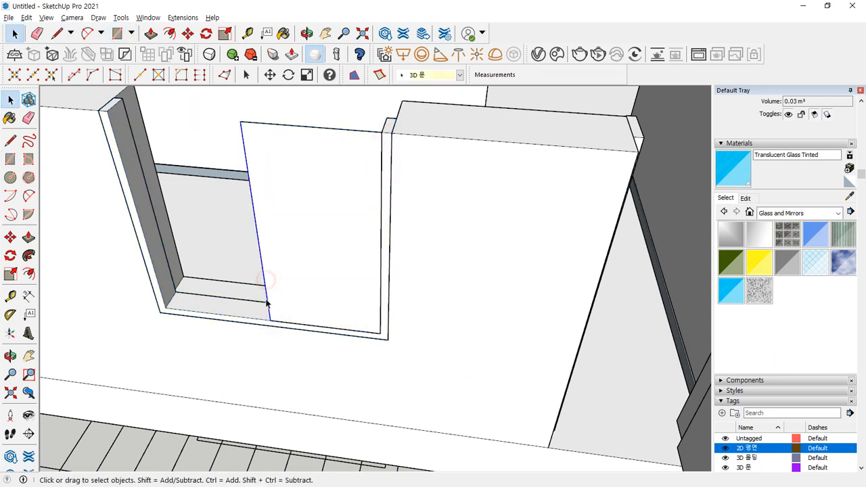
{"action": "key", "text": "m"}
{"action": "left_click", "coordinate": [271, 320]}
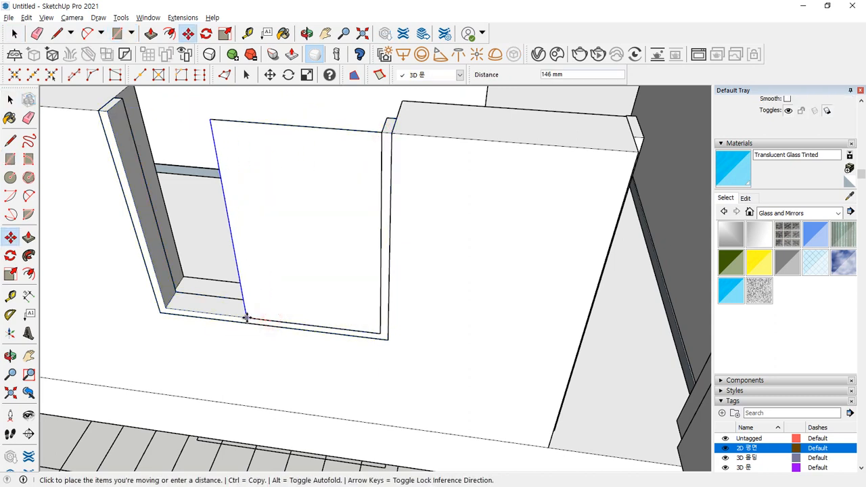
{"action": "key", "text": "Escape"}
{"action": "key", "text": "space"}
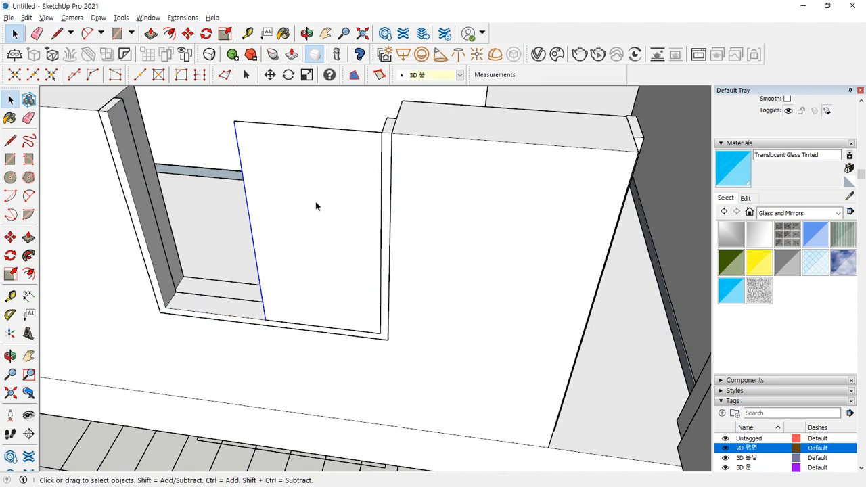
{"action": "left_click", "coordinate": [315, 201]}
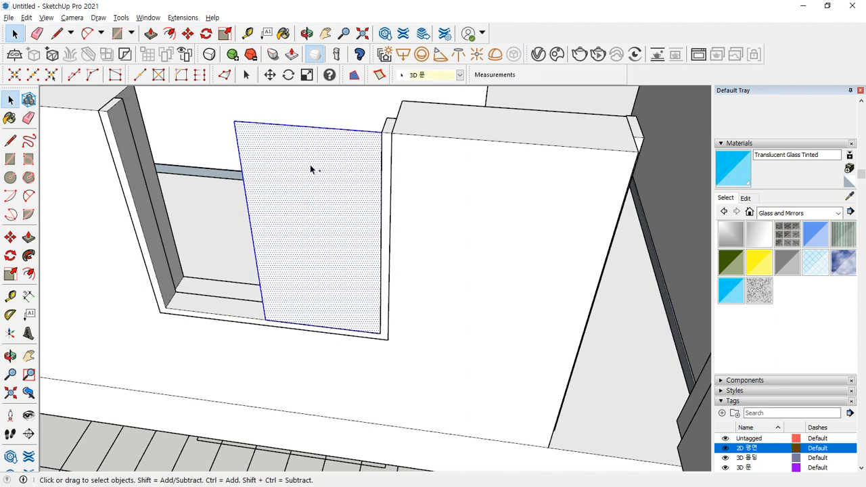
{"action": "left_click_drag", "start_coordinate": [314, 138], "coordinate": [313, 143], "text": "shift"}
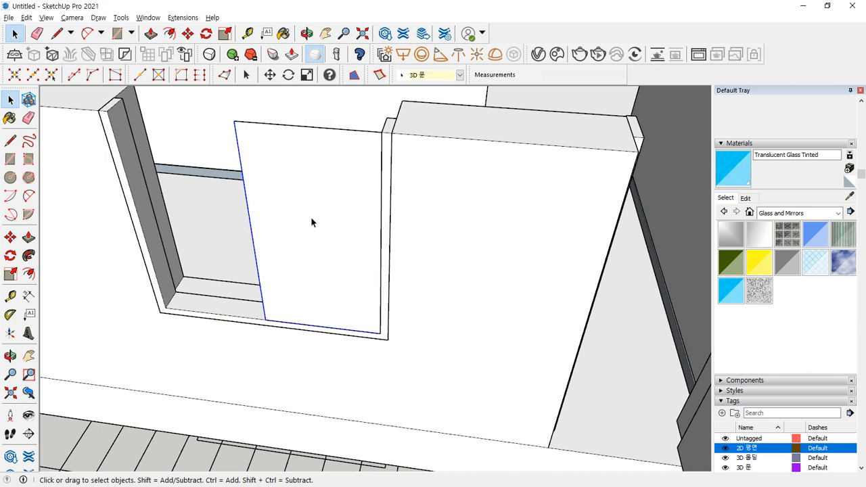
- Offset the panel edges 60 mm inward and erase the inner top edge
{"action": "key", "text": "f"}
{"action": "left_click", "coordinate": [249, 190]}
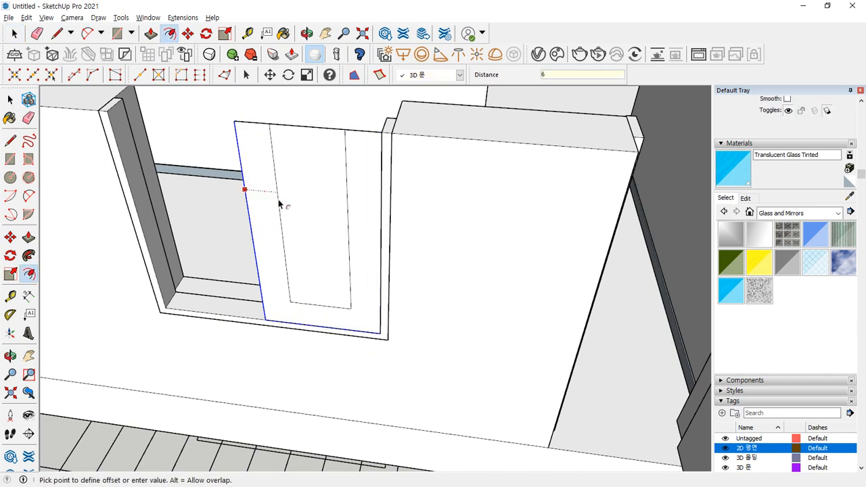
{"action": "type", "text": "60"}
{"action": "key", "text": "Return"}
{"action": "key", "text": "space"}
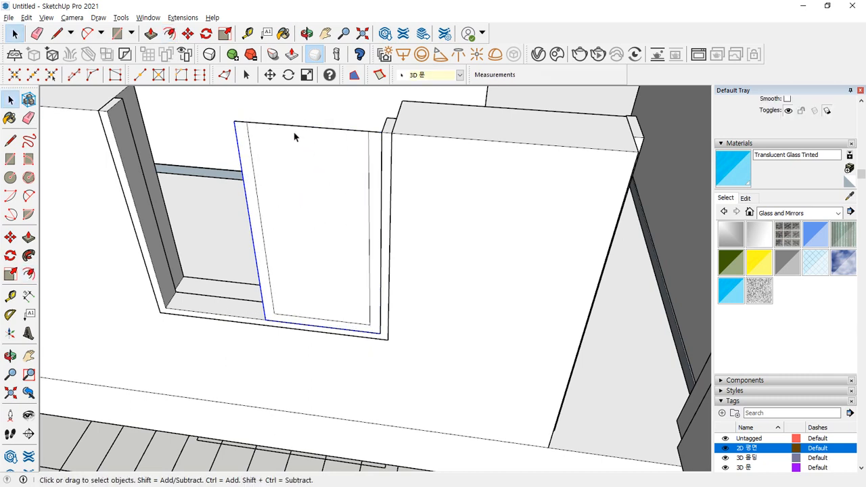
{"action": "key", "text": "e"}
{"action": "left_click", "coordinate": [302, 130]}
- Push/Pull the sash frame 40 mm and make it a group
{"action": "key", "text": "p"}
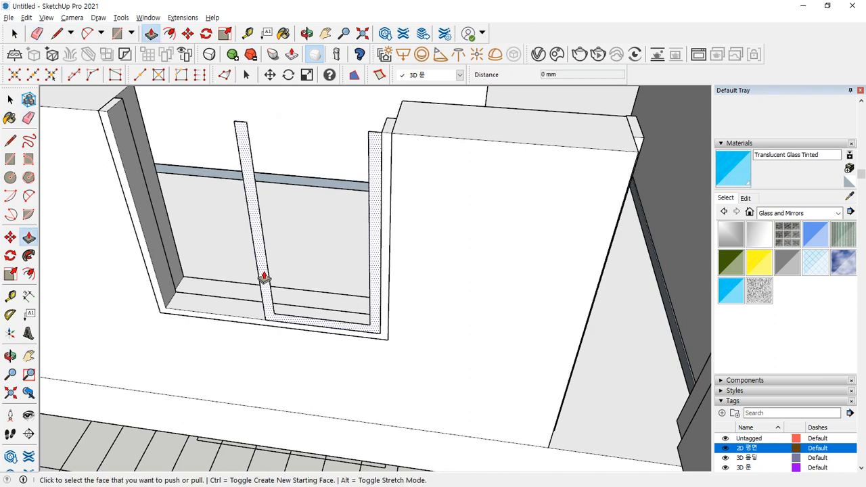
{"action": "left_click", "coordinate": [264, 277]}
{"action": "type", "text": "4"}
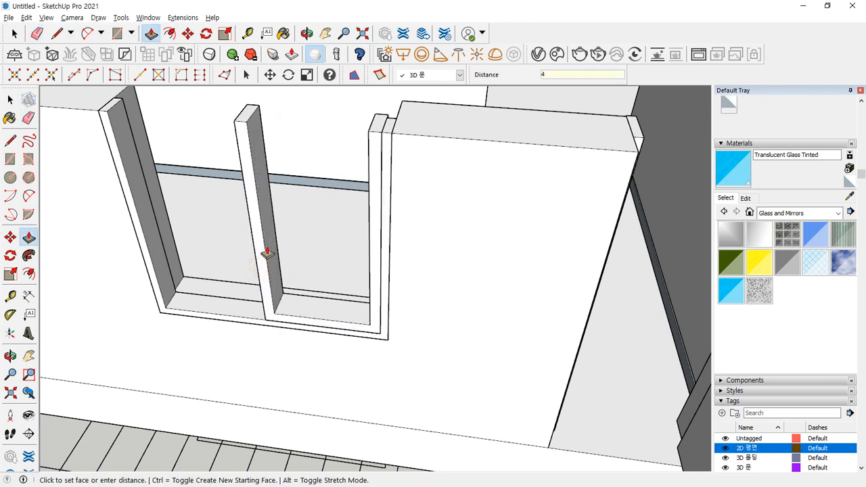
{"action": "type", "text": "0"}
{"action": "key", "text": "Return"}
{"action": "key", "text": "space"}
{"action": "triple_click", "coordinate": [257, 223]}
{"action": "right_click", "coordinate": [257, 225]}
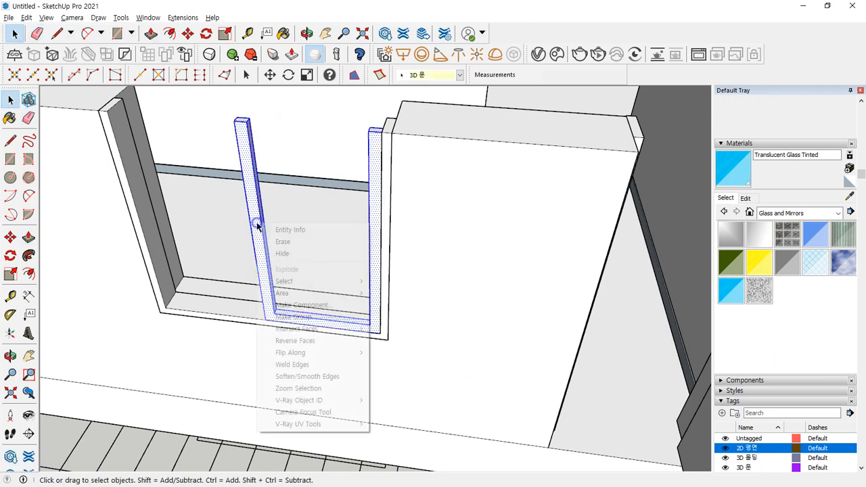
{"action": "key", "text": "g"}
- Draw a 565 × 1195 mm glass pane inside the sash and paint it Translucent Glass Tinted
{"action": "key", "text": "r"}
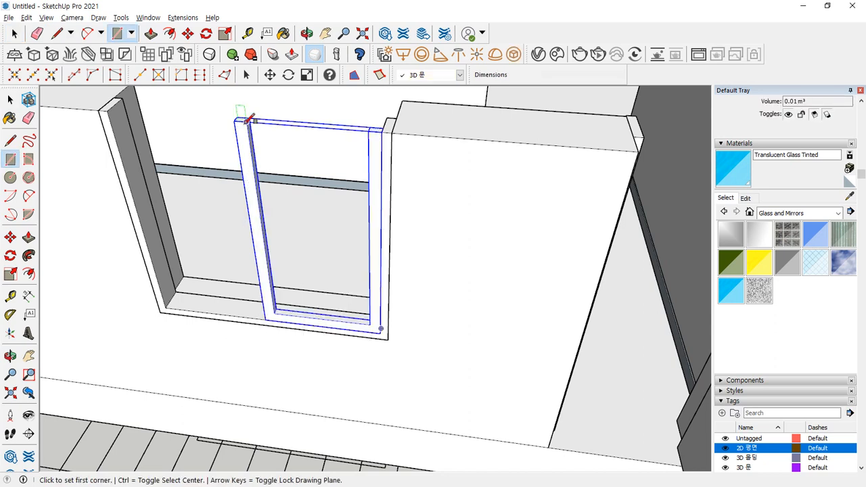
{"action": "left_click", "coordinate": [247, 120]}
{"action": "left_click", "coordinate": [370, 322]}
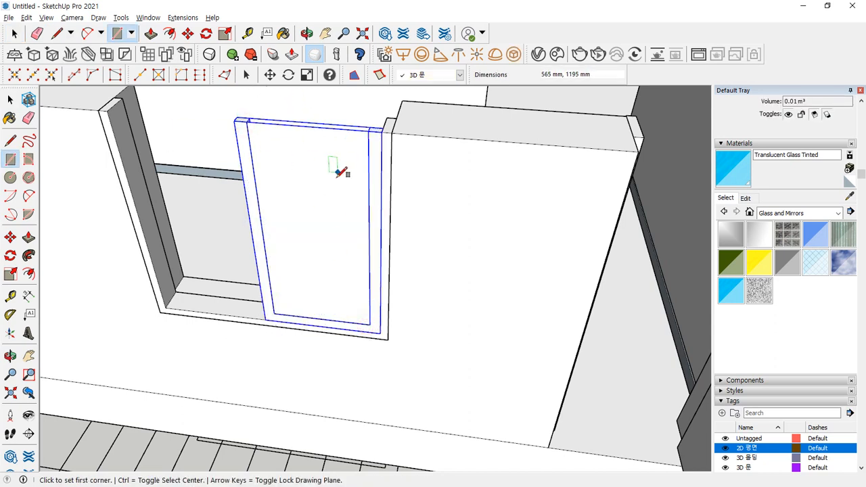
{"action": "left_click", "coordinate": [304, 155]}
{"action": "key", "text": "space"}
{"action": "scroll", "coordinate": [284, 154], "scroll_direction": "up", "scroll_amount": 5}
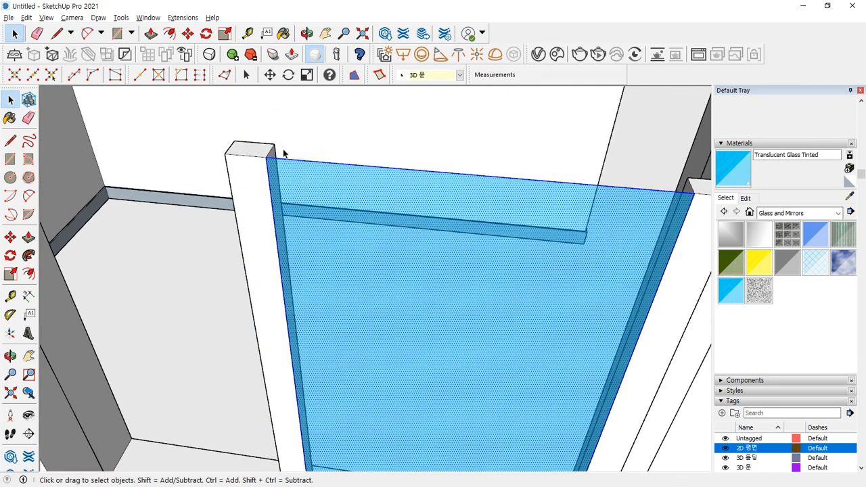
{"action": "middle_click_drag", "start_coordinate": [284, 153], "coordinate": [263, 164]}
{"action": "scroll", "coordinate": [214, 237], "scroll_direction": "down", "scroll_amount": 4}
{"action": "scroll", "coordinate": [141, 281], "scroll_direction": "up", "scroll_amount": 3}
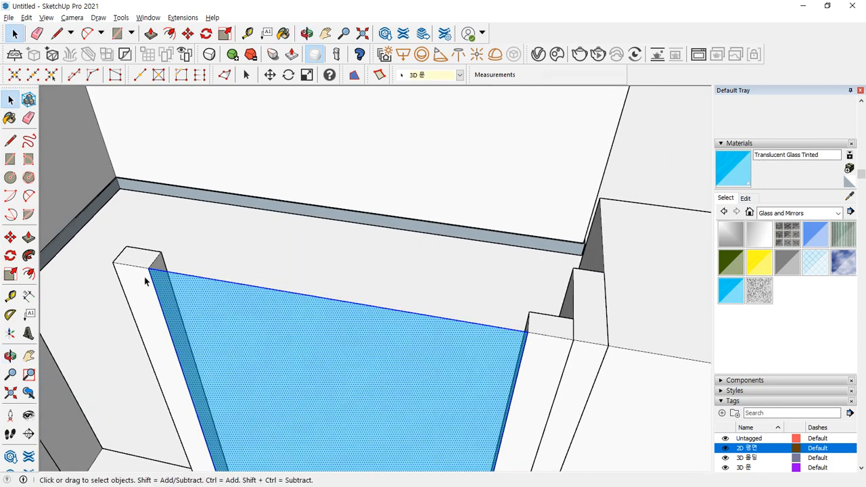
- Snap the glass pane against the sash edge and group sash and glass together
{"action": "key", "text": "m"}
{"action": "left_click", "coordinate": [149, 269]}
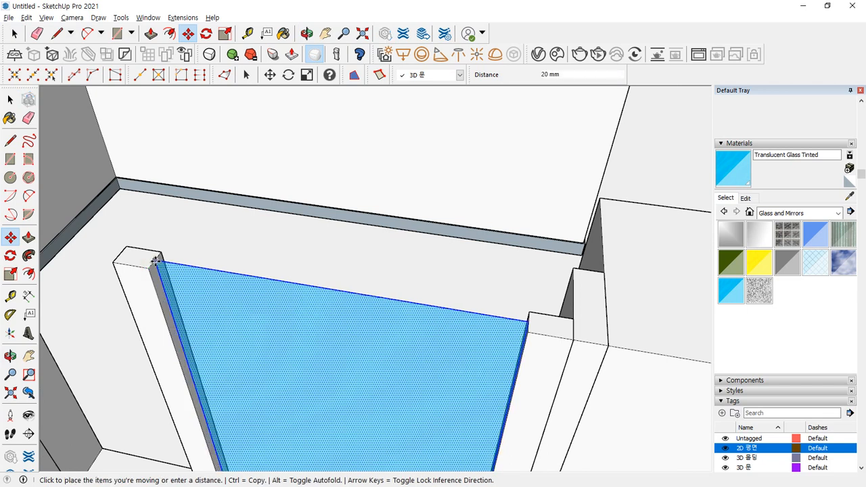
{"action": "left_click", "coordinate": [157, 260]}
{"action": "key", "text": "space"}
{"action": "right_click", "coordinate": [545, 330]}
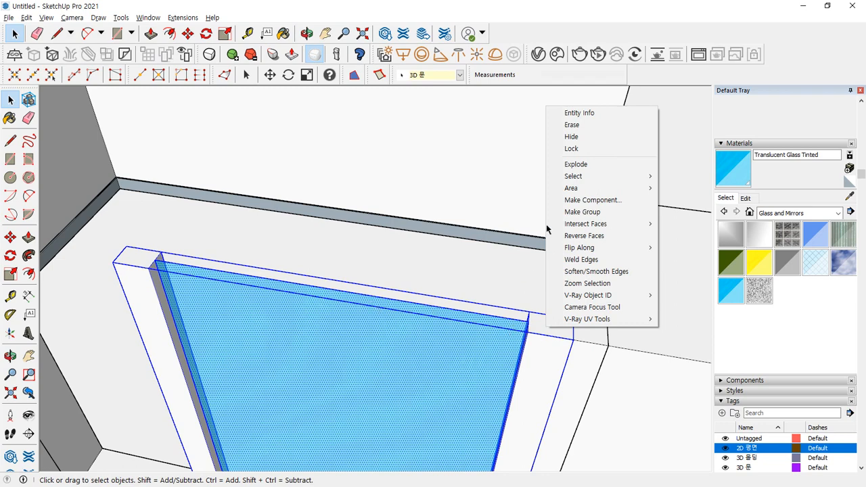
{"action": "left_click", "coordinate": [609, 214]}
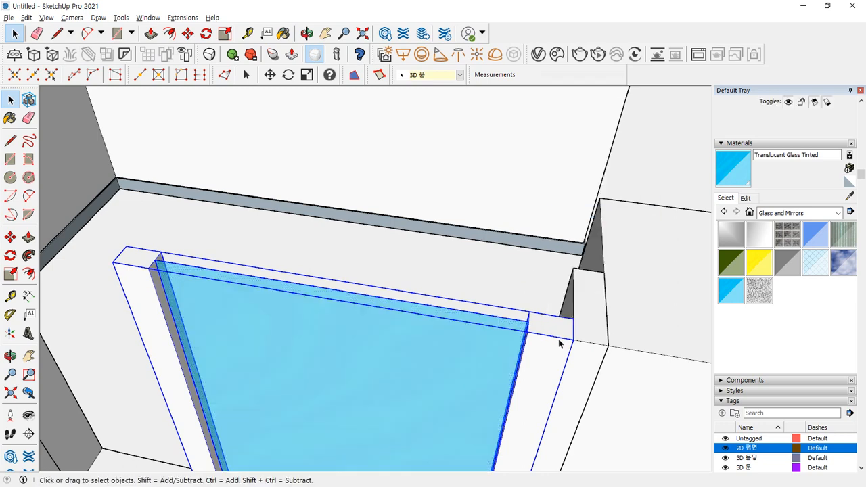
- Lift the glazed sash to the wall edge and copy it to the left post
{"action": "key", "text": "m"}
{"action": "left_click", "coordinate": [573, 317]}
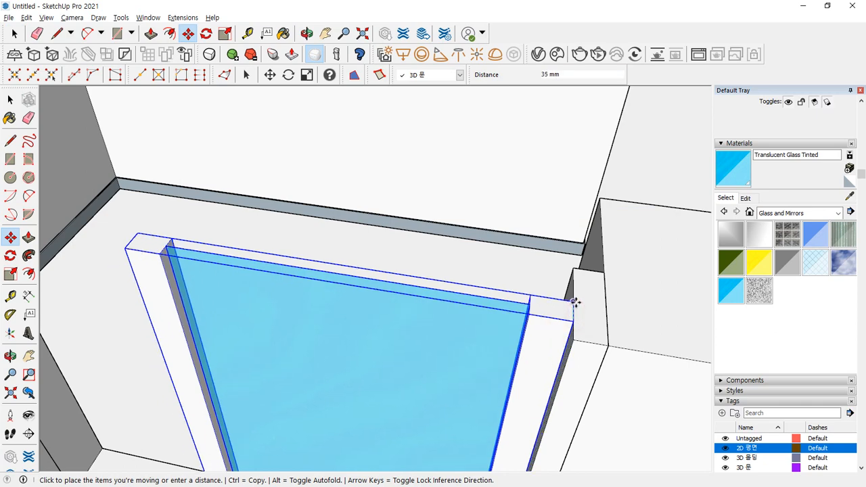
{"action": "left_click", "coordinate": [573, 297]}
{"action": "left_click", "coordinate": [566, 315]}
{"action": "key", "text": "ctrl"}
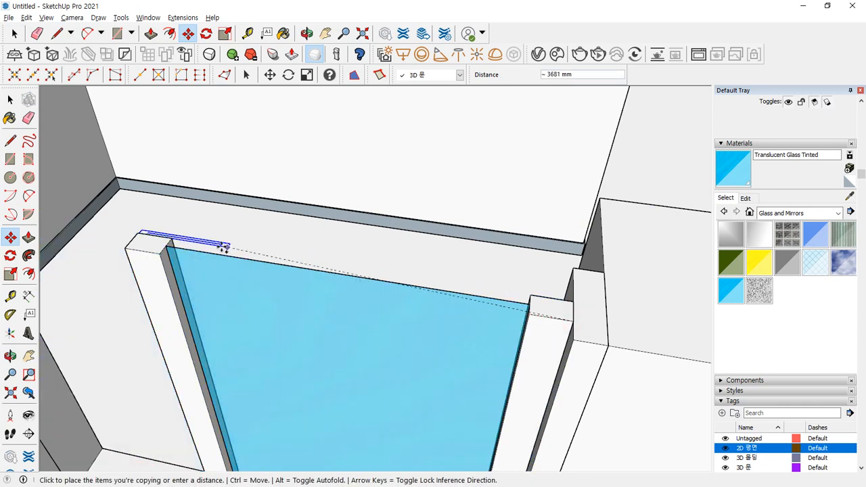
{"action": "left_click", "coordinate": [170, 237]}
- Raise both sashes 200 mm and copy them 150 mm forward as a second sliding layer
{"action": "scroll", "coordinate": [221, 277], "scroll_direction": "down", "scroll_amount": 3}
{"action": "key", "text": "space"}
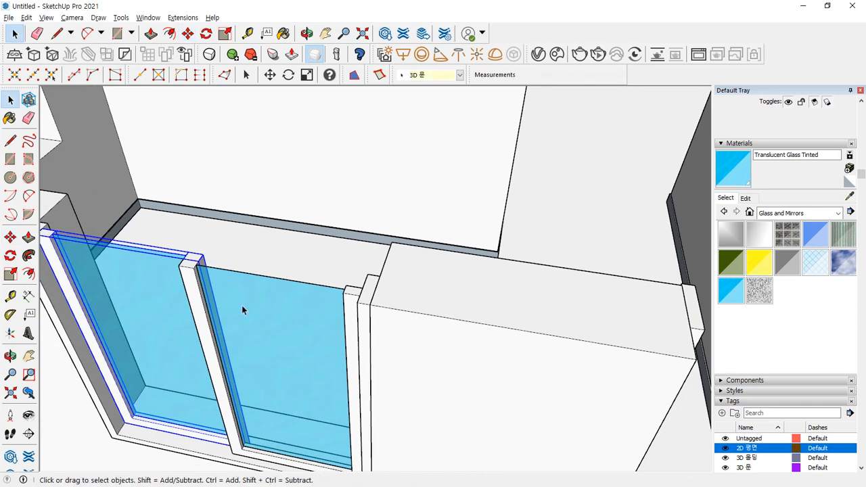
{"action": "left_click", "coordinate": [247, 301], "text": "ctrl"}
{"action": "key", "text": "m"}
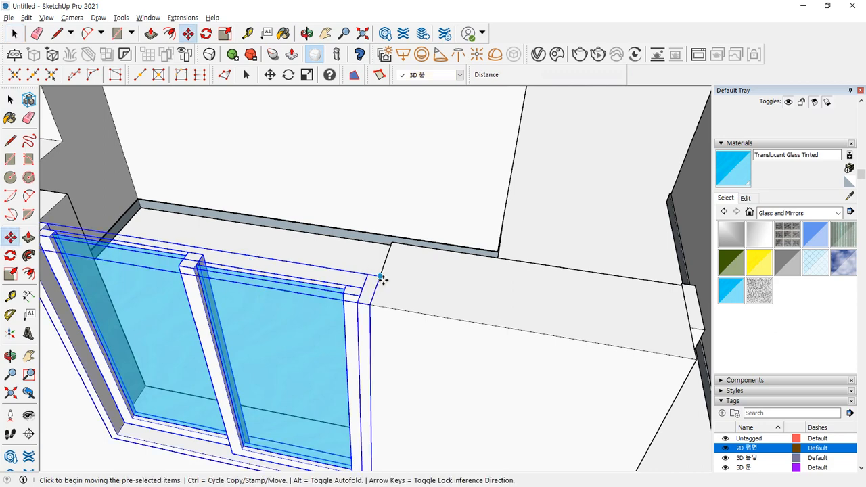
{"action": "left_click", "coordinate": [382, 277]}
{"action": "left_click", "coordinate": [393, 239]}
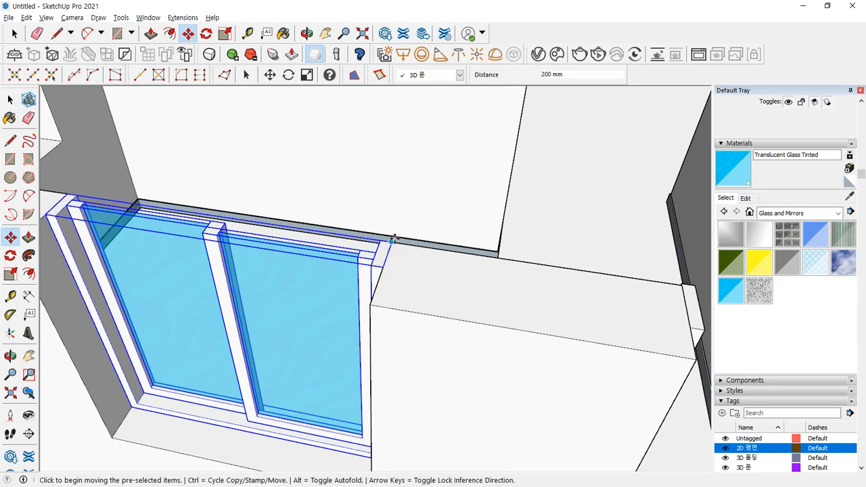
{"action": "left_click", "coordinate": [392, 241]}
{"action": "key", "text": "ctrl"}
{"action": "left_click", "coordinate": [382, 271]}
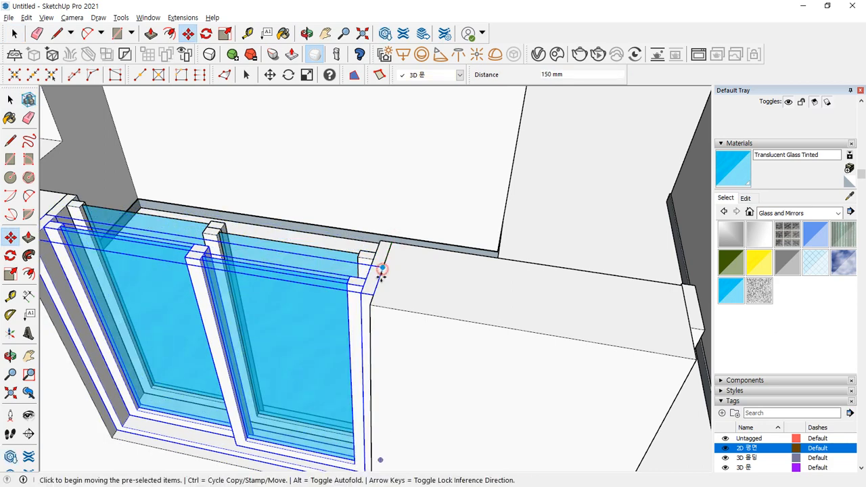
{"action": "scroll", "coordinate": [360, 294], "scroll_direction": "down", "scroll_amount": 4}
{"action": "mouse_move", "coordinate": [360, 294]}
{"action": "middle_mouse_down"}
{"action": "mouse_move", "coordinate": [232, 257]}
{"action": "mouse_move", "coordinate": [320, 234]}
{"action": "mouse_move", "coordinate": [160, 293]}
{"action": "mouse_move", "coordinate": [219, 315]}
{"action": "mouse_move", "coordinate": [338, 323]}
{"action": "middle_mouse_up"}
{"action": "mouse_move", "coordinate": [269, 287]}
{"action": "left_mouse_down"}
{"action": "mouse_move", "coordinate": [305, 349]}
{"action": "mouse_move", "coordinate": [436, 363]}
{"action": "left_mouse_up"}
{"action": "mouse_move", "coordinate": [446, 365]}
{"action": "middle_mouse_down"}
{"action": "mouse_move", "coordinate": [455, 338]}
{"action": "mouse_move", "coordinate": [445, 350]}
{"action": "middle_mouse_up"}
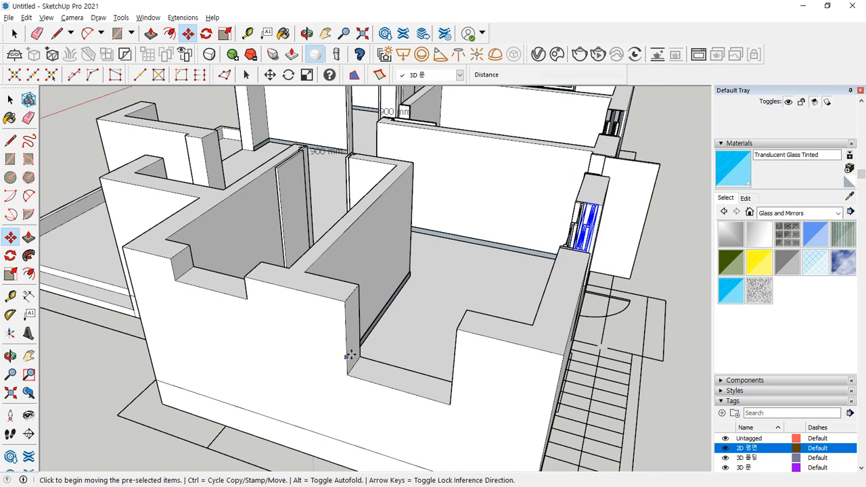
{"action": "mouse_move", "coordinate": [429, 404]}
{"action": "left_mouse_down"}
{"action": "mouse_move", "coordinate": [412, 290]}
{"action": "mouse_move", "coordinate": [328, 348]}
{"action": "mouse_move", "coordinate": [423, 419]}
{"action": "mouse_move", "coordinate": [469, 305]}
{"action": "mouse_move", "coordinate": [398, 423]}
{"action": "left_mouse_up"}
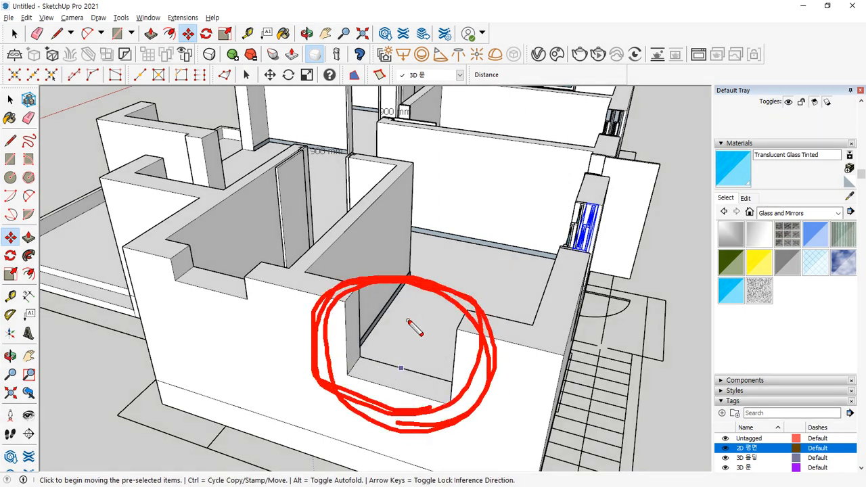
{"action": "left_click_drag", "start_coordinate": [408, 321], "coordinate": [341, 379]}
{"action": "left_click_drag", "start_coordinate": [436, 325], "coordinate": [365, 379]}
{"action": "left_click_drag", "start_coordinate": [466, 351], "coordinate": [409, 394]}
{"action": "left_click_drag", "start_coordinate": [374, 314], "coordinate": [446, 367]}
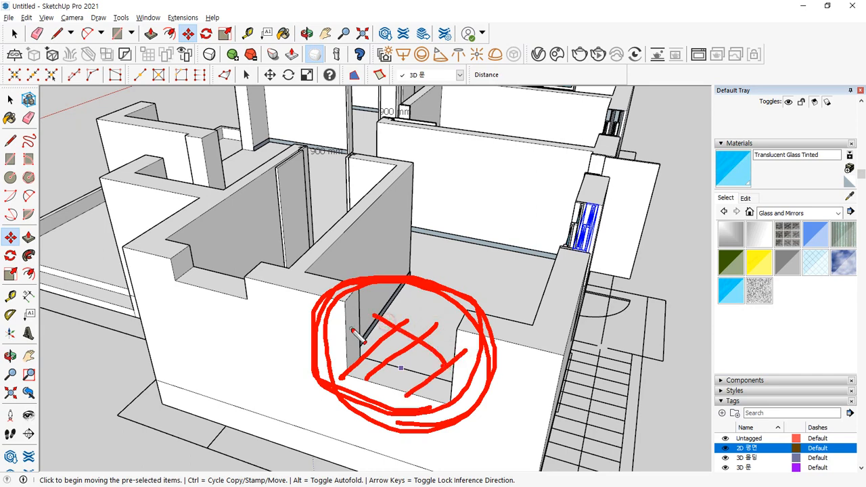
{"action": "left_click_drag", "start_coordinate": [350, 329], "coordinate": [422, 383]}
{"action": "left_click_drag", "start_coordinate": [330, 348], "coordinate": [362, 379]}
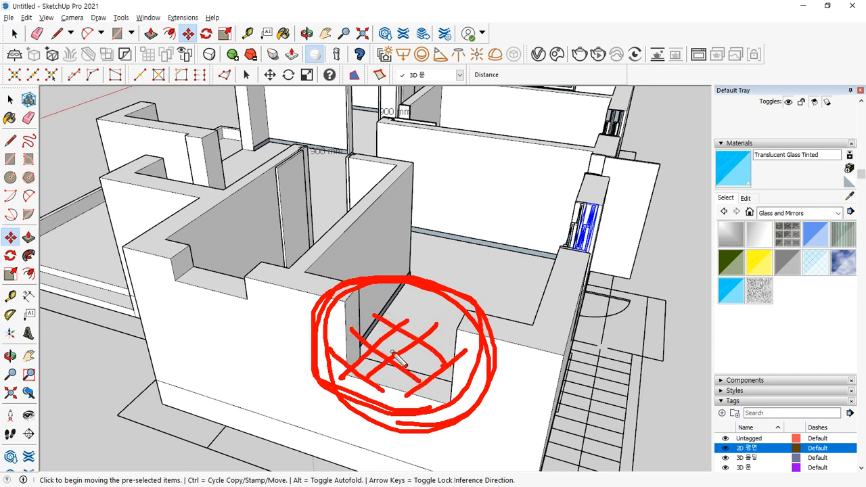
{"action": "mouse_move", "coordinate": [216, 307]}
{"action": "left_mouse_down"}
{"action": "mouse_move", "coordinate": [157, 253]}
{"action": "mouse_move", "coordinate": [230, 315]}
{"action": "left_mouse_up"}
{"action": "key", "text": "Escape"}
{"action": "scroll", "coordinate": [196, 294], "scroll_direction": "up", "scroll_amount": 4}
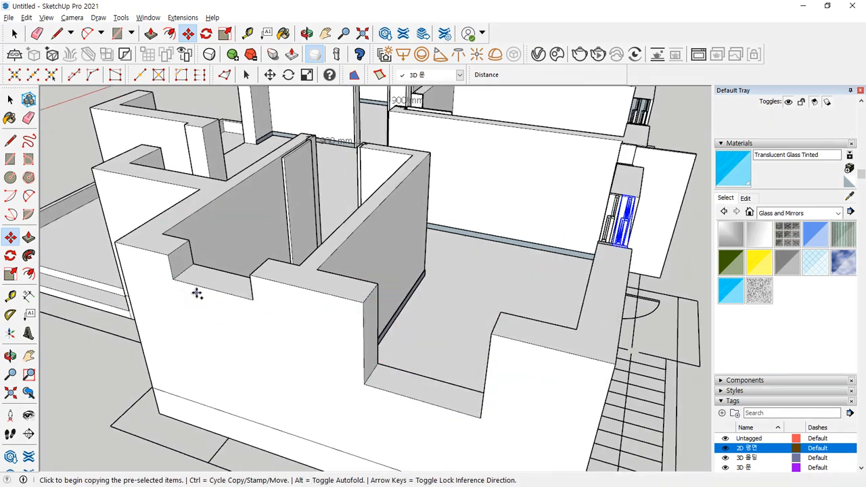
- Draw a rectangle across the low wall notch and keep only its side and bottom edges selected
{"action": "scroll", "coordinate": [250, 302], "scroll_direction": "up", "scroll_amount": 3}
{"action": "key", "text": "r"}
{"action": "left_click", "coordinate": [189, 288]}
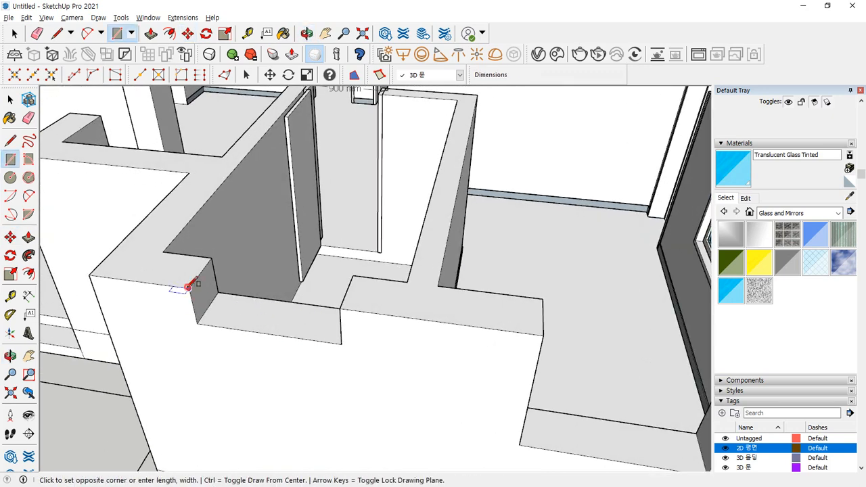
{"action": "left_click", "coordinate": [339, 335]}
{"action": "key", "text": "space"}
{"action": "left_click", "coordinate": [242, 309]}
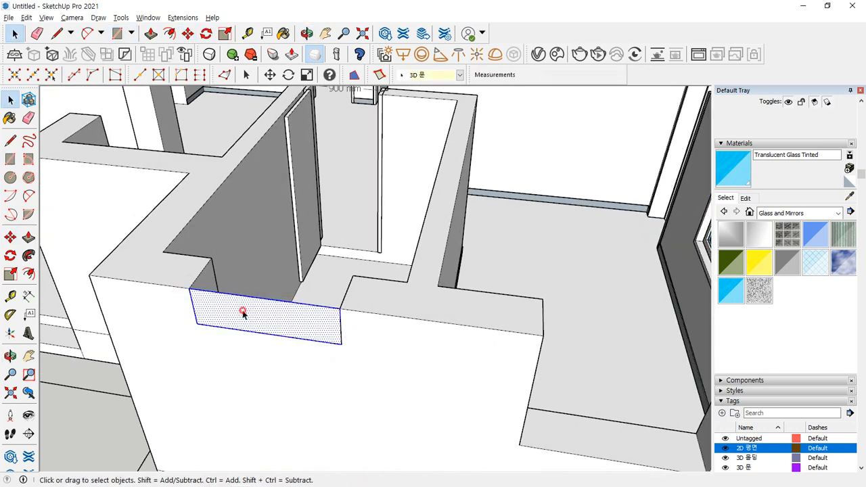
{"action": "scroll", "coordinate": [242, 311], "scroll_direction": "up", "scroll_amount": 2}
{"action": "middle_click_drag", "start_coordinate": [264, 309], "coordinate": [261, 293]}
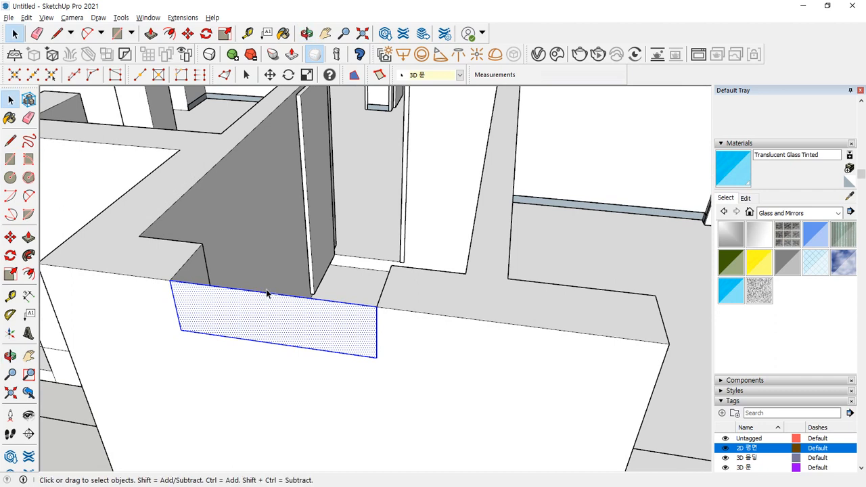
{"action": "left_click", "coordinate": [265, 291], "text": "shift"}
{"action": "left_click", "coordinate": [241, 305], "text": "shift"}
- Offset those three edges 45 mm inward and erase the leftover inner face
{"action": "key", "text": "f"}
{"action": "left_click", "coordinate": [175, 306]}
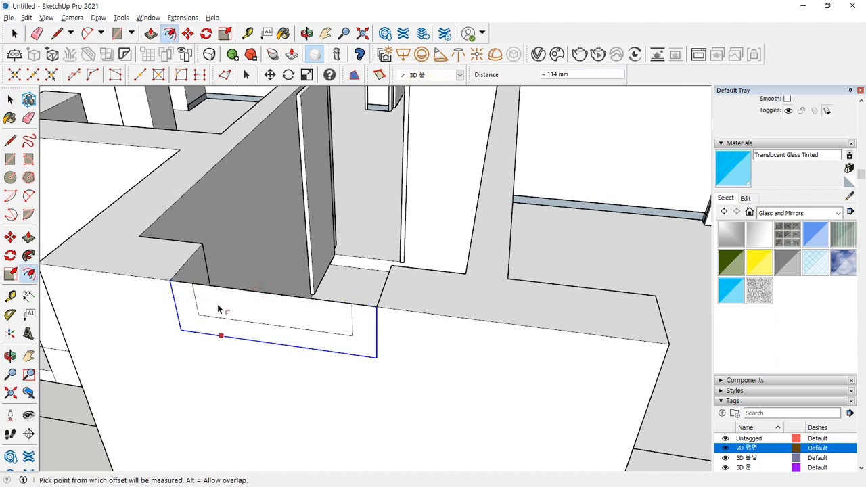
{"action": "left_click", "coordinate": [176, 309]}
{"action": "type", "text": "45"}
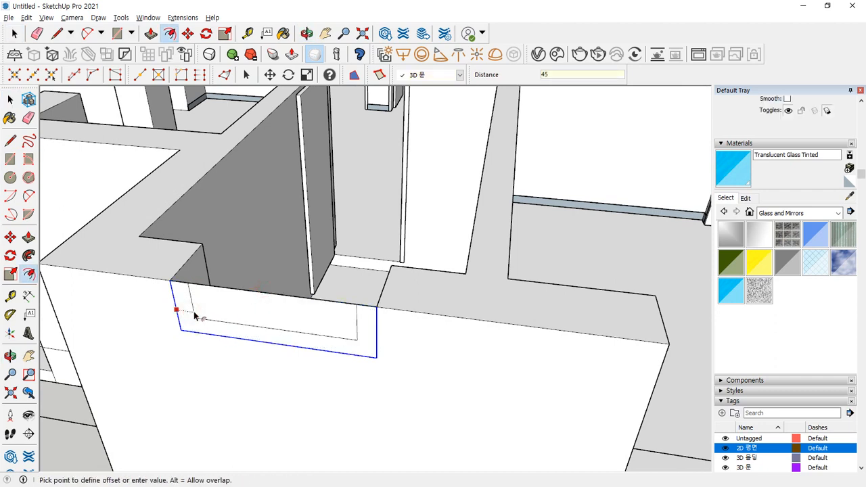
{"action": "key", "text": "Return"}
{"action": "key", "text": "e"}
{"action": "left_click", "coordinate": [231, 289]}
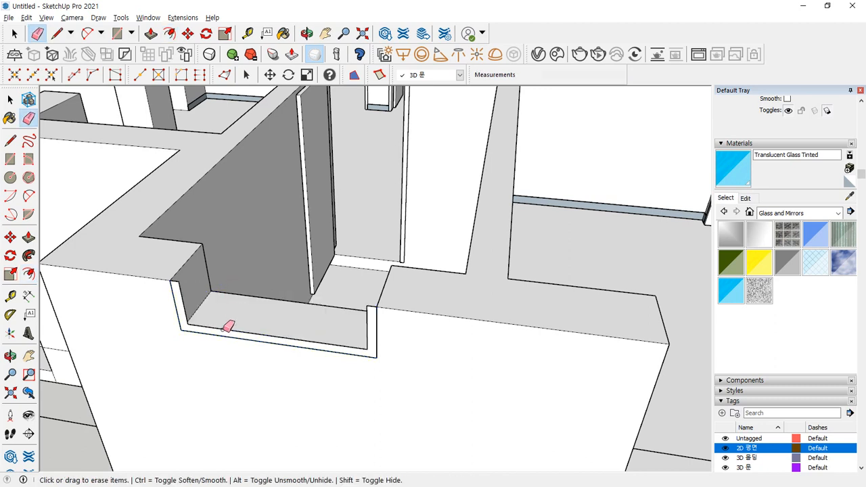
- Raise the recess strip 15 mm and make the recess frame a group
{"action": "scroll", "coordinate": [228, 326], "scroll_direction": "up", "scroll_amount": 2}
{"action": "key", "text": "p"}
{"action": "left_click", "coordinate": [224, 324]}
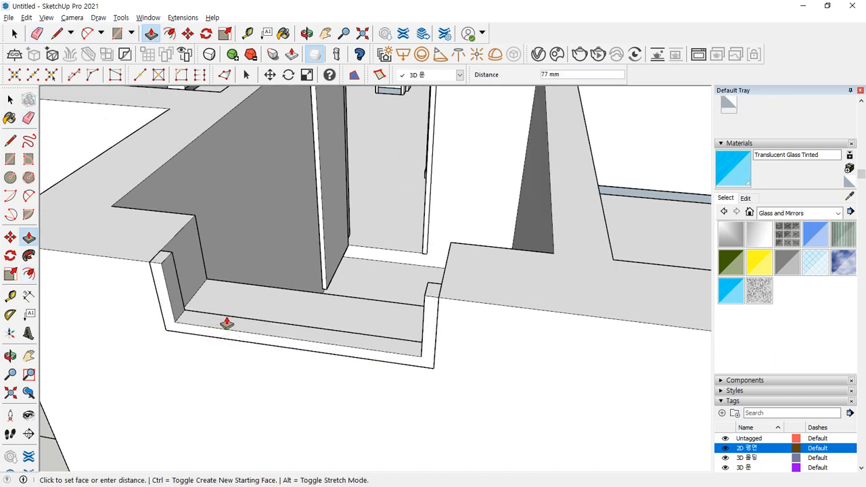
{"action": "key", "text": "Return"}
{"action": "key", "text": "space"}
{"action": "triple_click", "coordinate": [240, 320]}
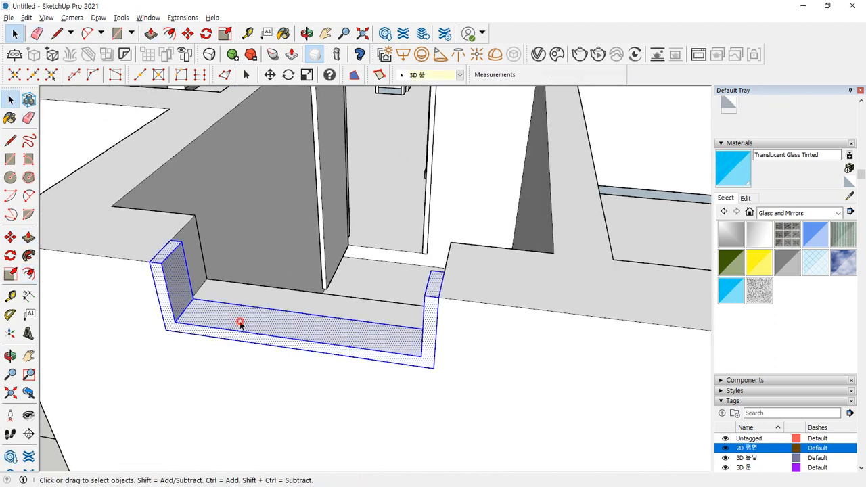
{"action": "right_click", "coordinate": [240, 323]}
{"action": "key", "text": "g"}
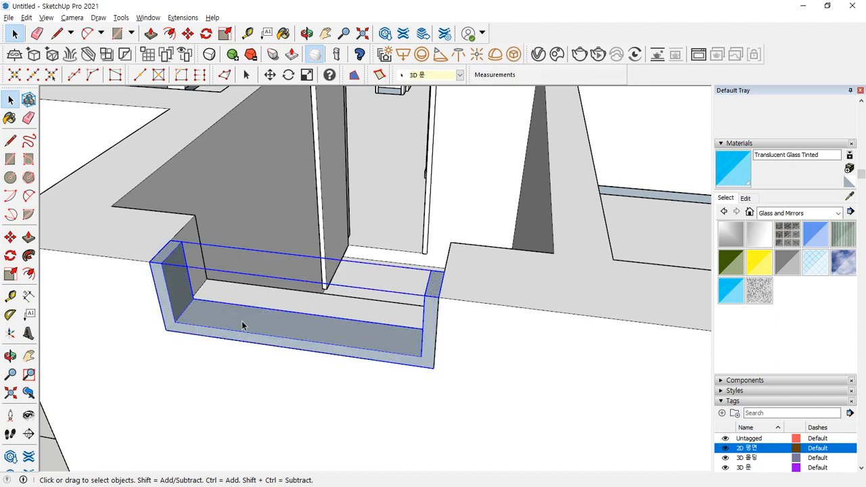
- Draw a rectangle inside the frame, move its left edge 30 mm, and select its sides
{"action": "key", "text": "r"}
{"action": "left_click", "coordinate": [424, 296]}
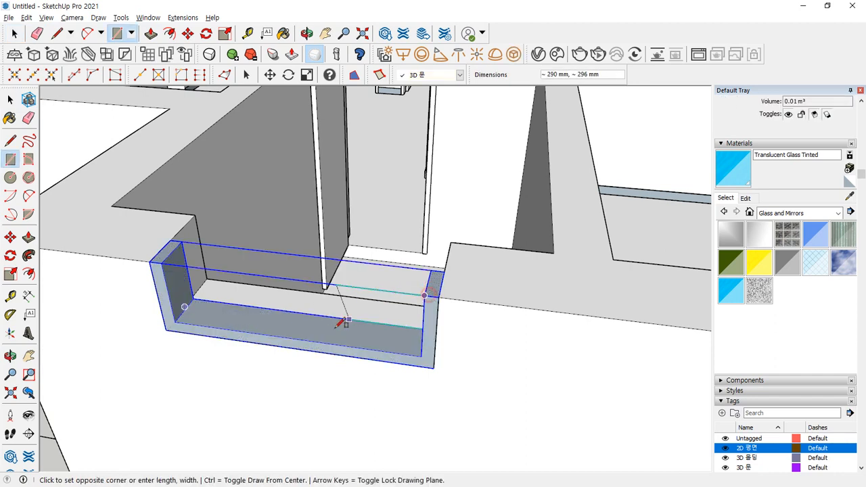
{"action": "left_click", "coordinate": [293, 338]}
{"action": "key", "text": "space"}
{"action": "left_click", "coordinate": [291, 325]}
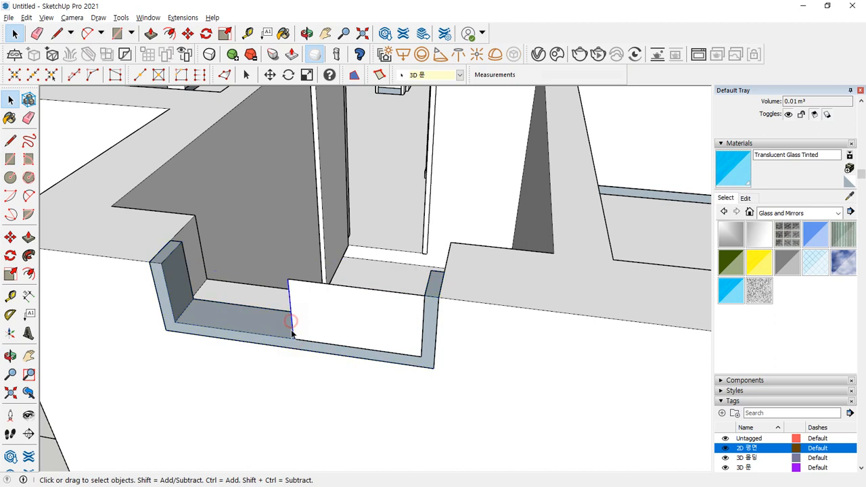
{"action": "key", "text": "m"}
{"action": "left_click", "coordinate": [291, 337]}
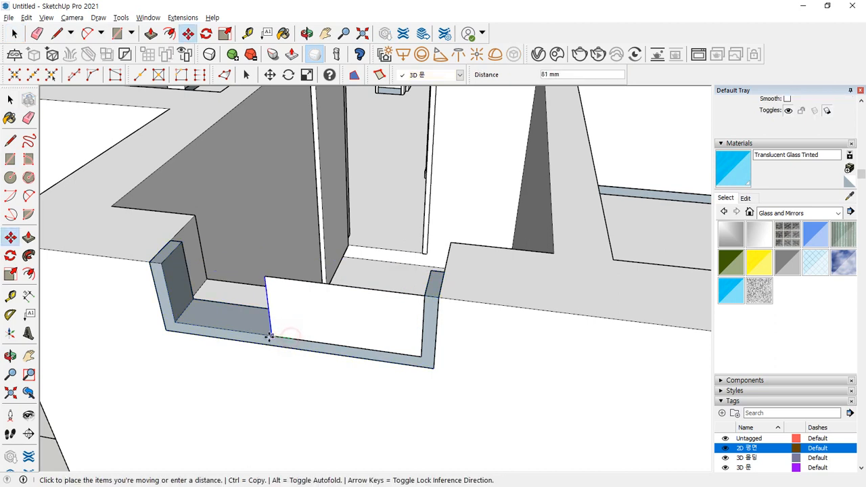
{"action": "type", "text": "30"}
{"action": "key", "text": "Return"}
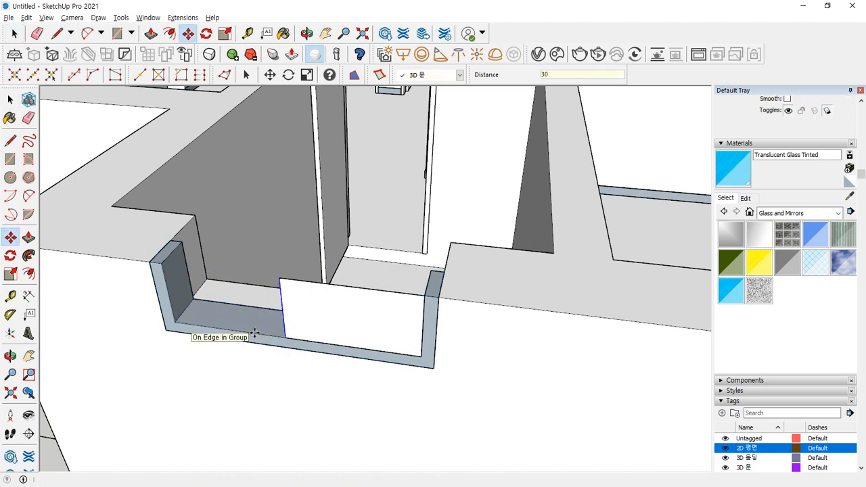
{"action": "key", "text": "space"}
{"action": "left_click", "coordinate": [331, 311]}
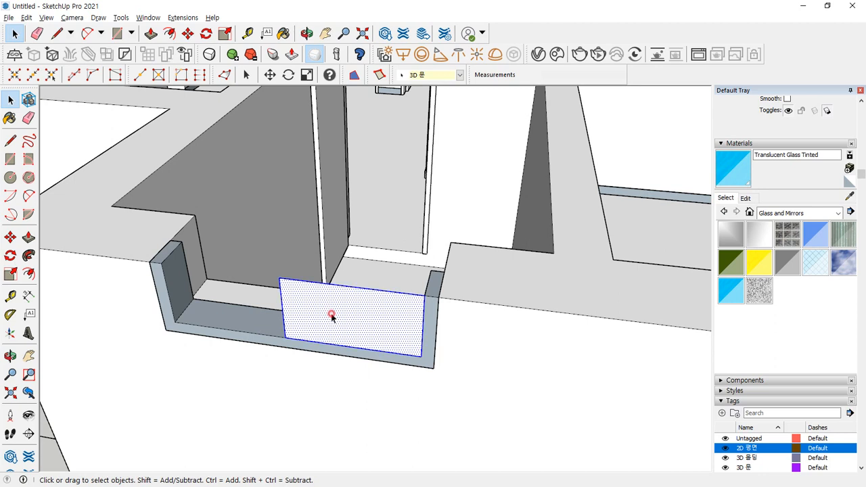
{"action": "double_click", "coordinate": [371, 287], "text": "shift"}
- Offset the rectangle's sides 60 mm inward and erase the top edges, leaving a U-shape
{"action": "key", "text": "f"}
{"action": "left_click", "coordinate": [294, 315]}
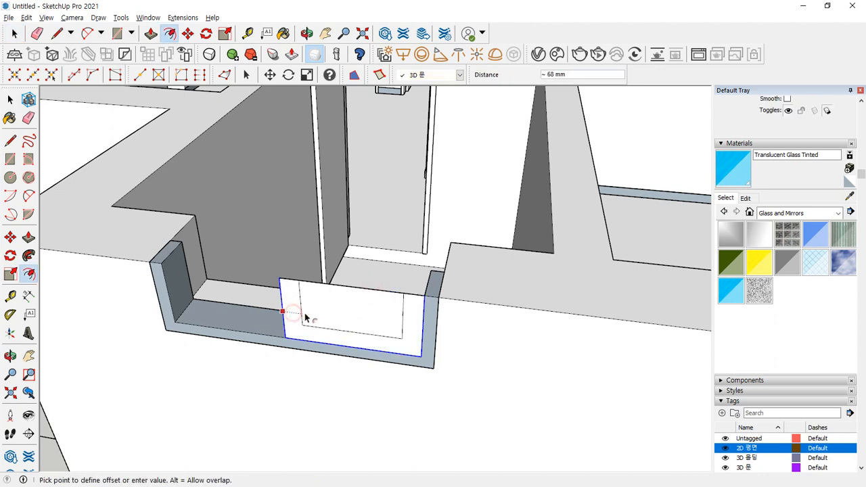
{"action": "left_click", "coordinate": [306, 318]}
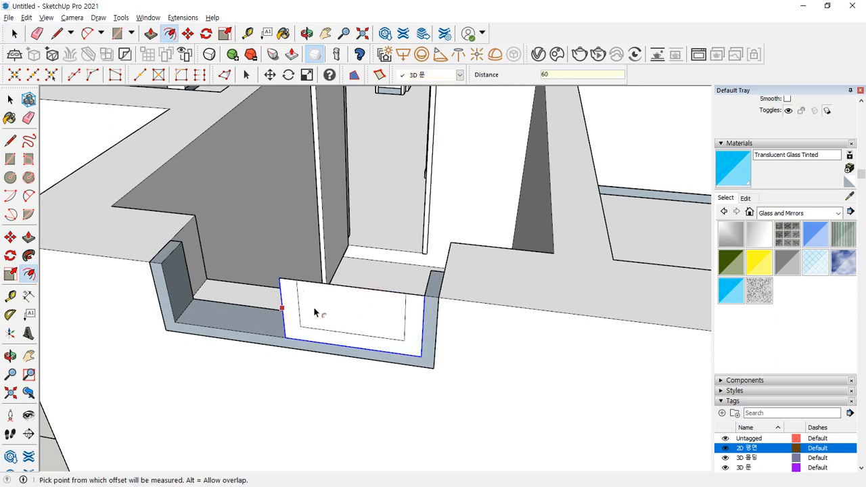
{"action": "key", "text": "space"}
{"action": "key", "text": "e"}
{"action": "left_click_drag", "start_coordinate": [367, 284], "coordinate": [317, 320]}
- Push/Pull the U-shaped frame up 40 mm
{"action": "key", "text": "p"}
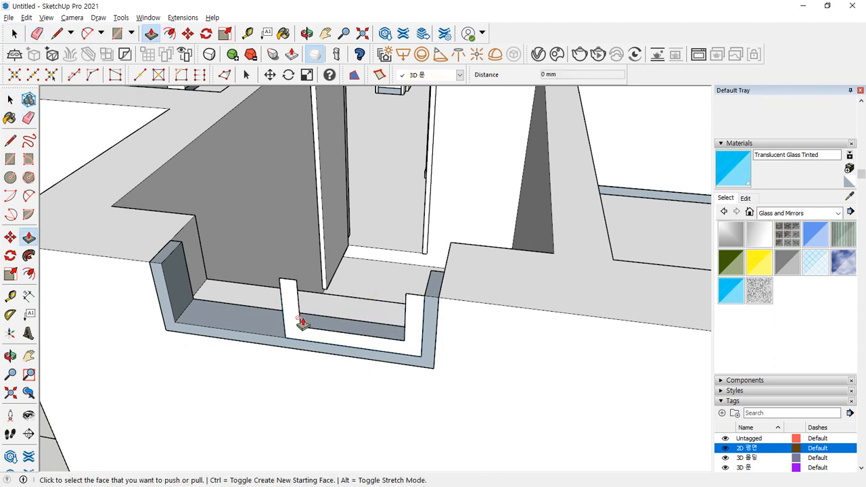
{"action": "left_click", "coordinate": [287, 316]}
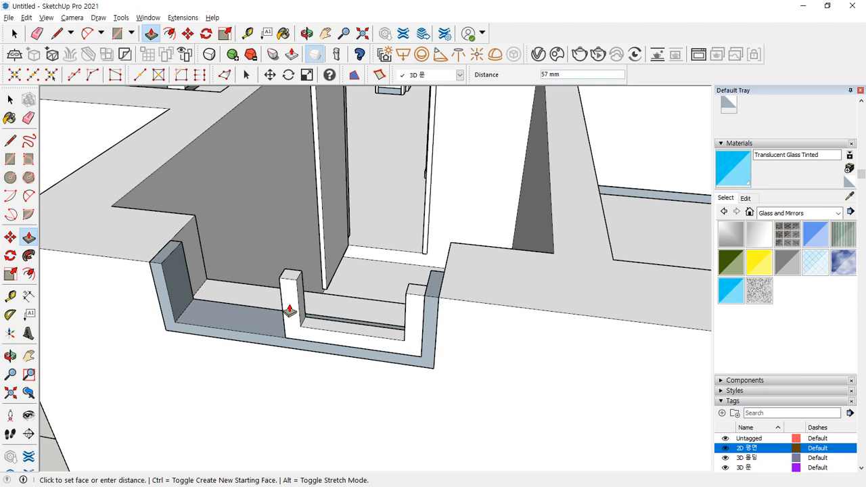
{"action": "type", "text": "40"}
{"action": "key", "text": "Return"}
{"action": "key", "text": "space"}
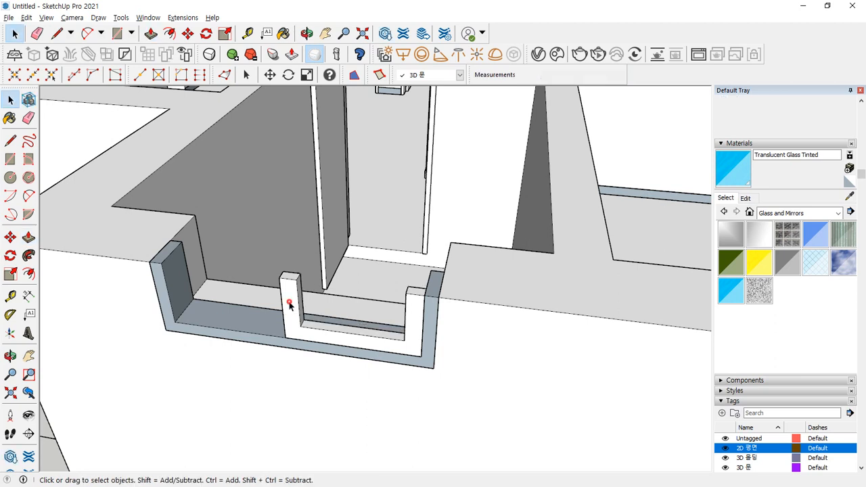
{"action": "triple_click", "coordinate": [290, 308]}
- Draw a pane rectangle inside the frame and paint it Translucent Glass Tinted
{"action": "key", "text": "r"}
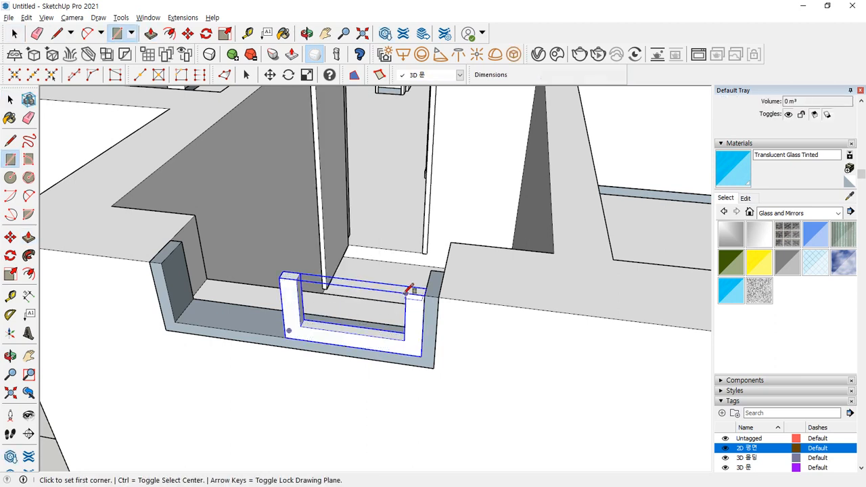
{"action": "left_click", "coordinate": [405, 292]}
{"action": "left_click", "coordinate": [300, 327]}
{"action": "key", "text": "space"}
{"action": "left_click", "coordinate": [338, 305]}
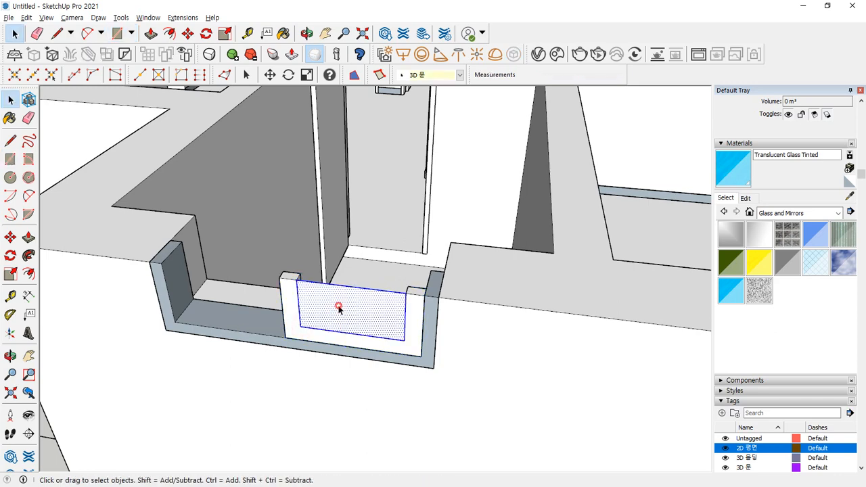
{"action": "left_click", "coordinate": [721, 285]}
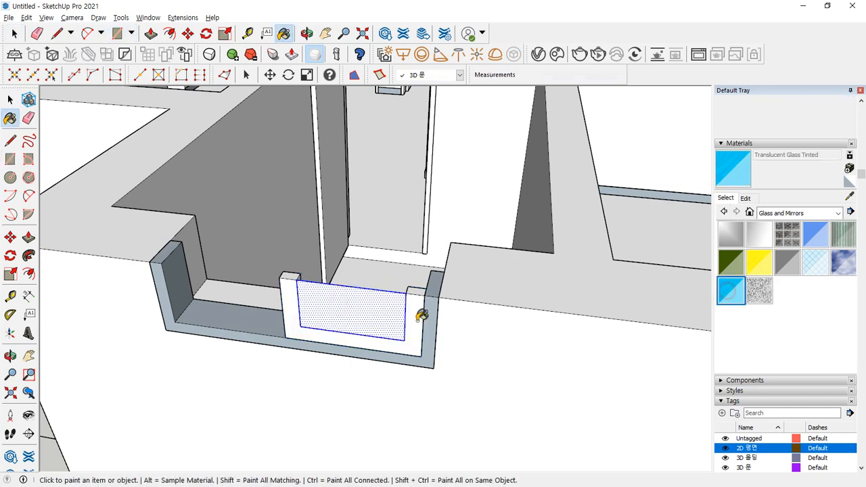
{"action": "left_click", "coordinate": [369, 307]}
{"action": "key", "text": "space"}
- Move the glass pane 20 mm into the frame
{"action": "scroll", "coordinate": [303, 290], "scroll_direction": "up", "scroll_amount": 3}
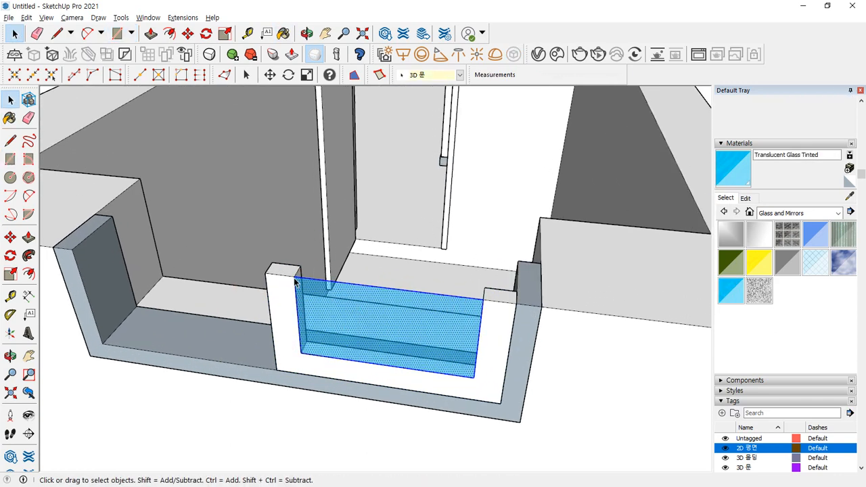
{"action": "middle_click_drag", "start_coordinate": [302, 291], "coordinate": [309, 286]}
{"action": "scroll", "coordinate": [309, 286], "scroll_direction": "up", "scroll_amount": 8}
{"action": "scroll", "coordinate": [307, 282], "scroll_direction": "down", "scroll_amount": 5}
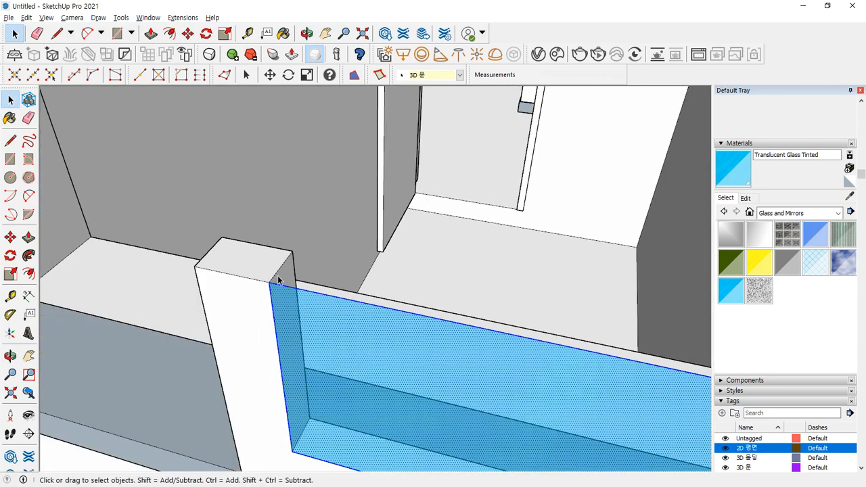
{"action": "key", "text": "m"}
{"action": "left_click", "coordinate": [278, 271]}
{"action": "left_click", "coordinate": [283, 267]}
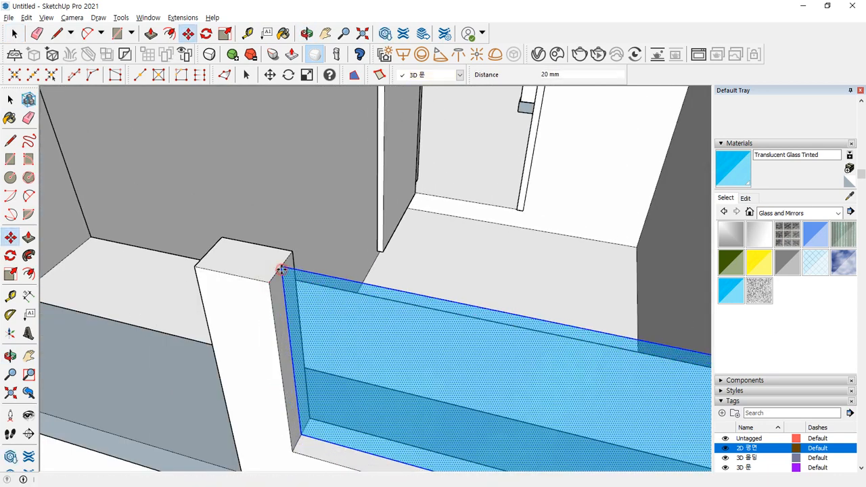
{"action": "key", "text": "space"}
- Group the frame post and glass pane into one panel
{"action": "left_click", "coordinate": [251, 269]}
{"action": "right_click", "coordinate": [251, 269]}
{"action": "key", "text": "h"}
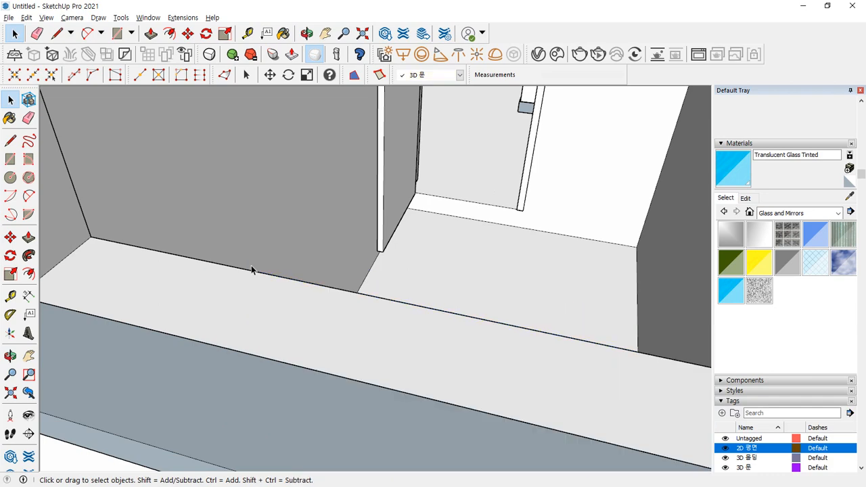
{"action": "key", "text": "ctrl+z"}
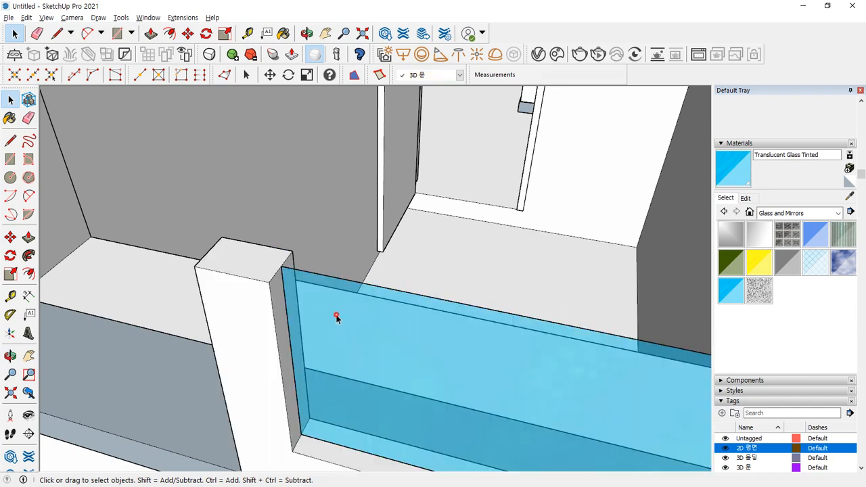
{"action": "left_click", "coordinate": [336, 318], "text": "ctrl"}
{"action": "left_click", "coordinate": [249, 270], "text": "ctrl"}
{"action": "right_click", "coordinate": [247, 269]}
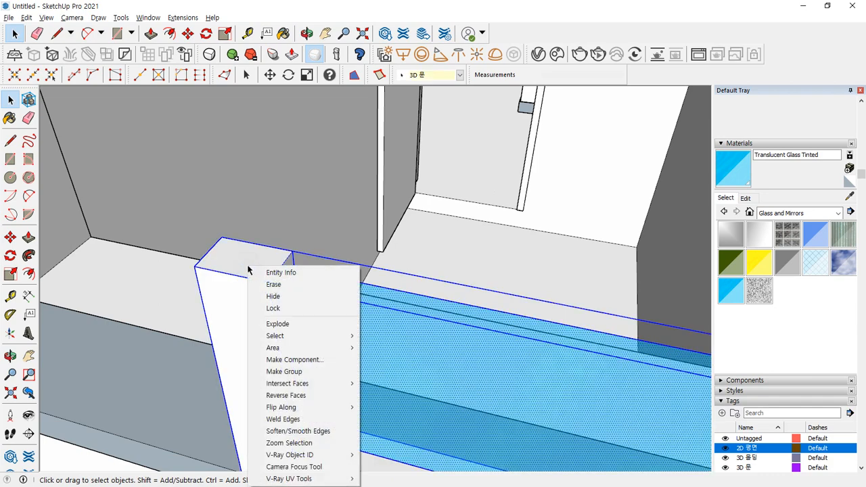
{"action": "key", "text": "g"}
- Shift the panel 35 mm and copy it to the left as a second sliding panel
{"action": "scroll", "coordinate": [246, 270], "scroll_direction": "down", "scroll_amount": 4}
{"action": "middle_click_drag", "start_coordinate": [534, 314], "coordinate": [510, 332]}
{"action": "key", "text": "m"}
{"action": "left_click", "coordinate": [510, 319]}
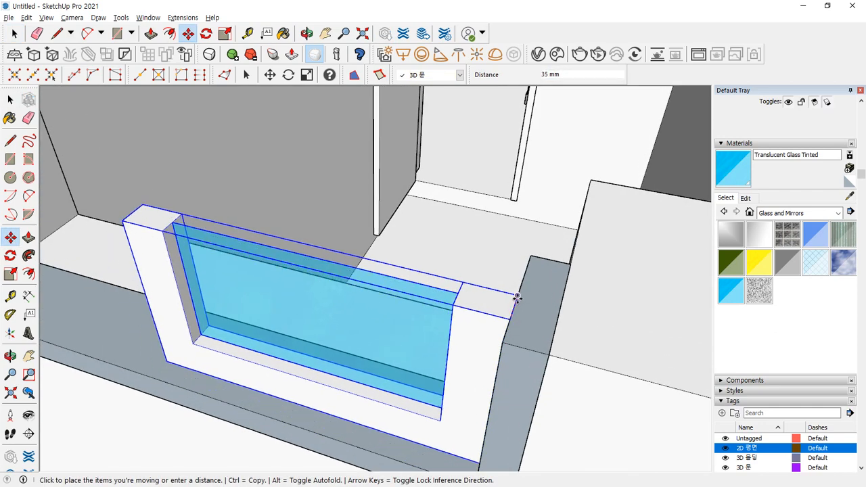
{"action": "left_click", "coordinate": [518, 294]}
{"action": "key", "text": "ctrl"}
{"action": "left_click", "coordinate": [509, 318]}
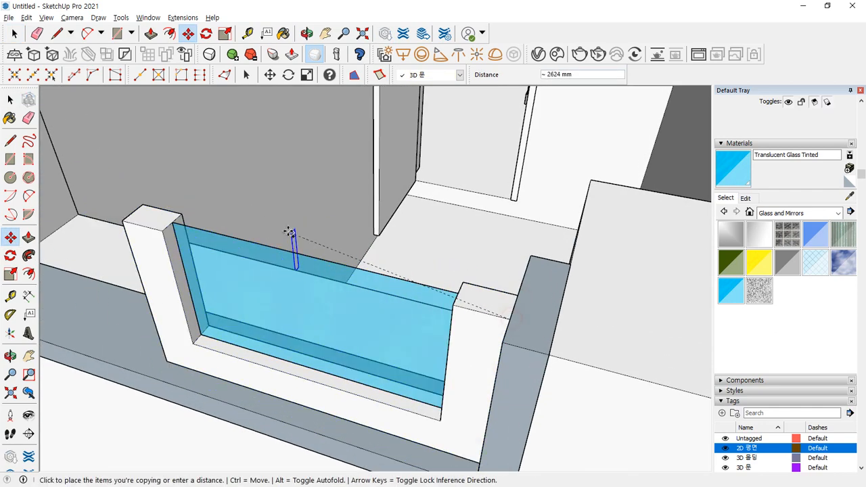
{"action": "left_click", "coordinate": [183, 213]}
{"action": "key", "text": "space"}
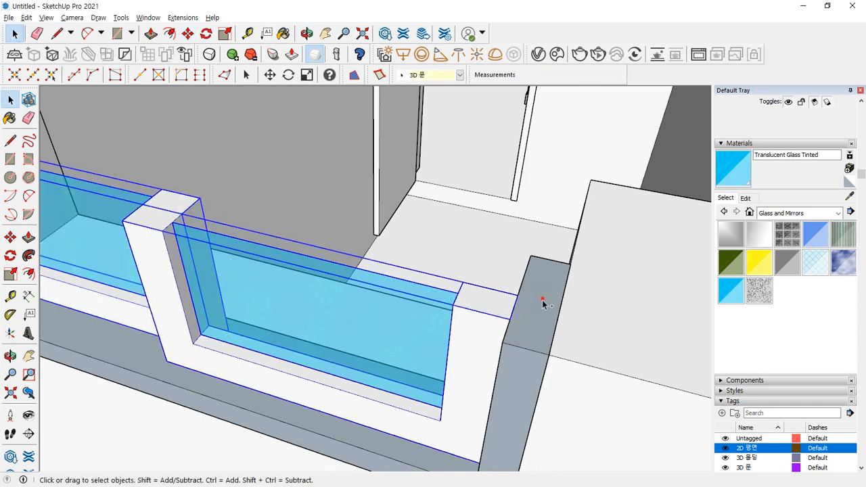
- Raise the glass panels 200 mm, then place a copy of them 150 mm below
{"action": "middle_click_drag", "start_coordinate": [576, 291], "coordinate": [568, 266]}
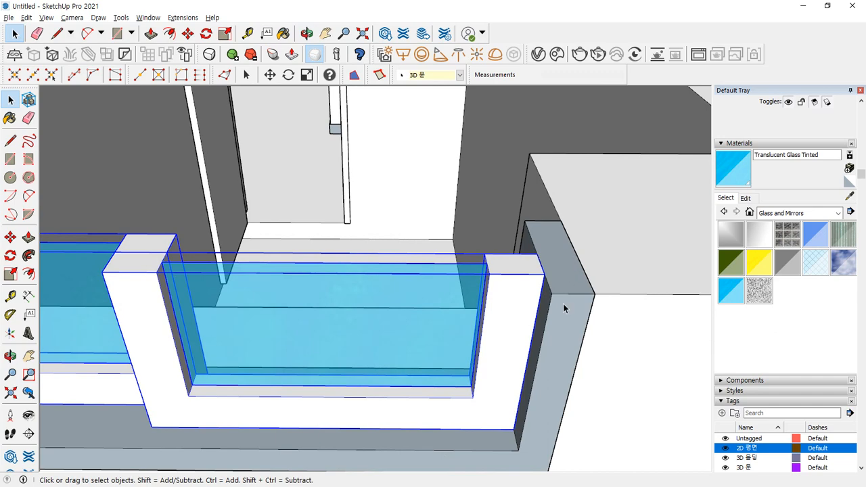
{"action": "scroll", "coordinate": [495, 391], "scroll_direction": "down", "scroll_amount": 3}
{"action": "middle_click_drag", "start_coordinate": [495, 391], "coordinate": [181, 401]}
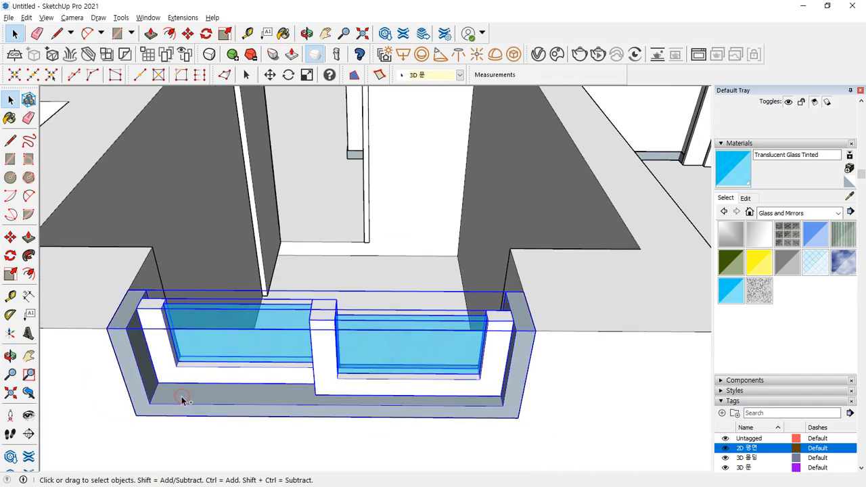
{"action": "scroll", "coordinate": [492, 263], "scroll_direction": "up", "scroll_amount": 6}
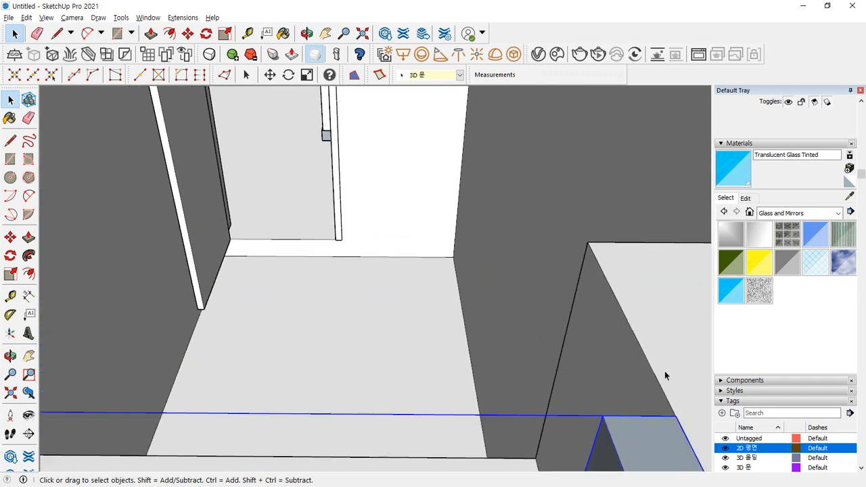
{"action": "key", "text": "m"}
{"action": "middle_click_drag", "start_coordinate": [653, 366], "coordinate": [591, 357]}
{"action": "left_click", "coordinate": [613, 381]}
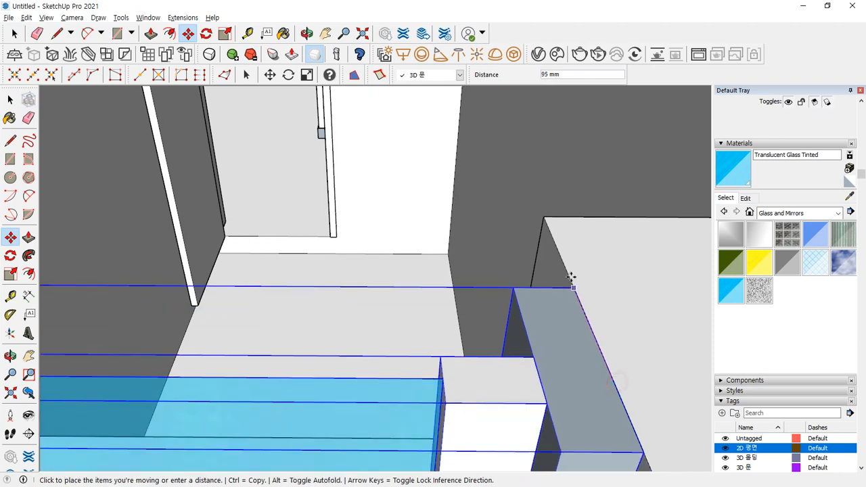
{"action": "left_click", "coordinate": [544, 217]}
{"action": "left_click", "coordinate": [544, 217]}
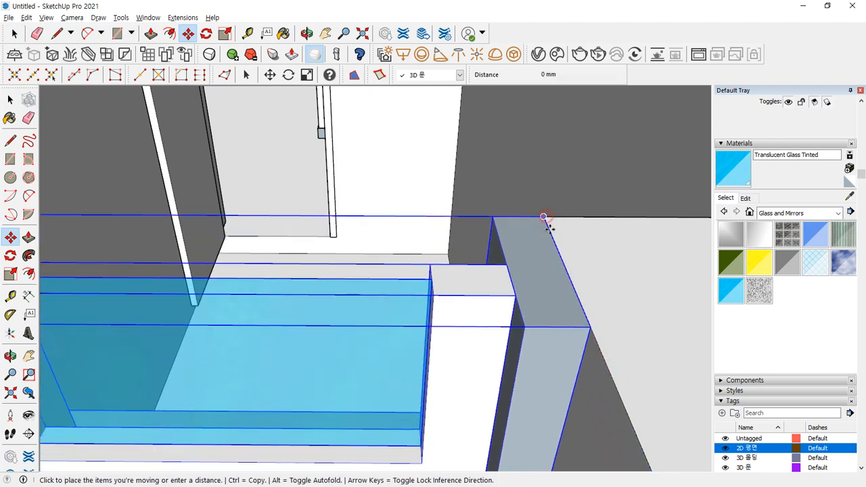
{"action": "key", "text": "ctrl"}
{"action": "left_click", "coordinate": [591, 325]}
{"action": "scroll", "coordinate": [591, 326], "scroll_direction": "down", "scroll_amount": 10}
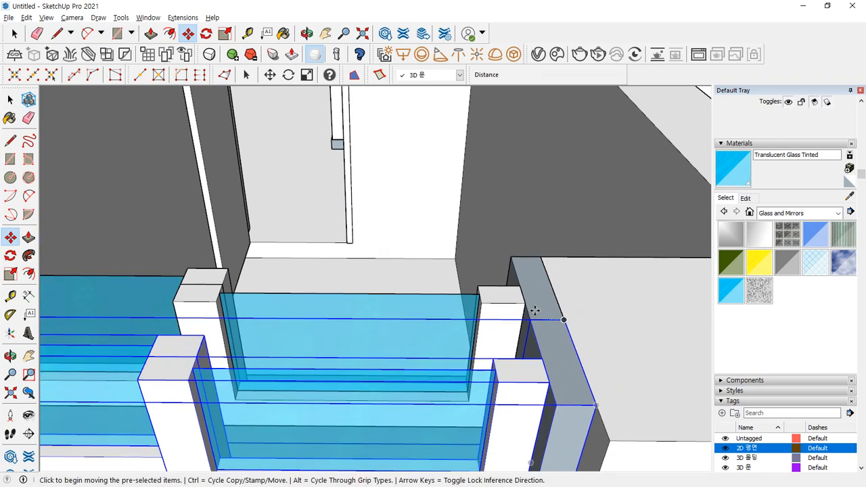
{"action": "key", "text": "space"}
{"action": "scroll", "coordinate": [372, 348], "scroll_direction": "down", "scroll_amount": 3}
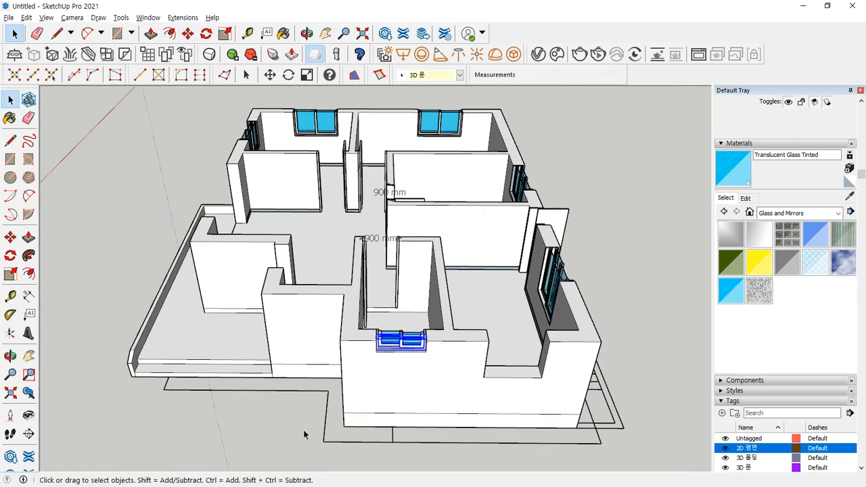
- Draw a 3200 × 2100 mm rectangle across the next wall opening
{"action": "left_click", "coordinate": [236, 435]}
{"action": "middle_click_drag", "start_coordinate": [236, 435], "coordinate": [369, 437]}
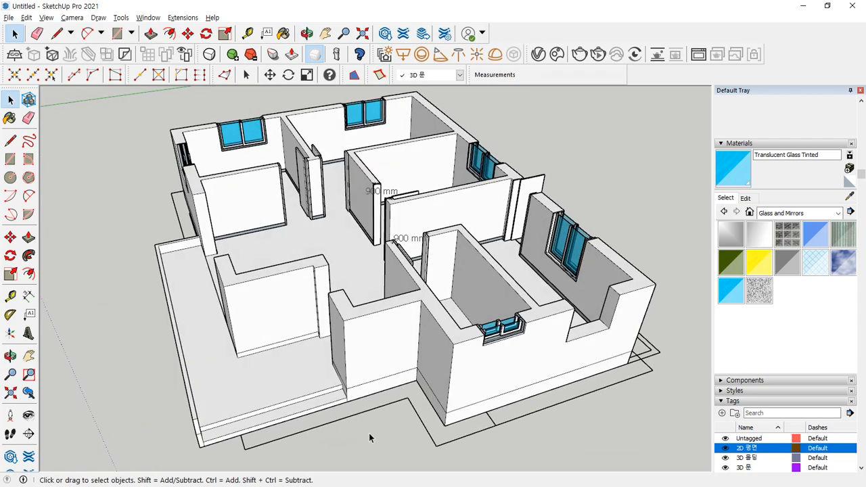
{"action": "middle_click_drag", "start_coordinate": [205, 292], "coordinate": [318, 352]}
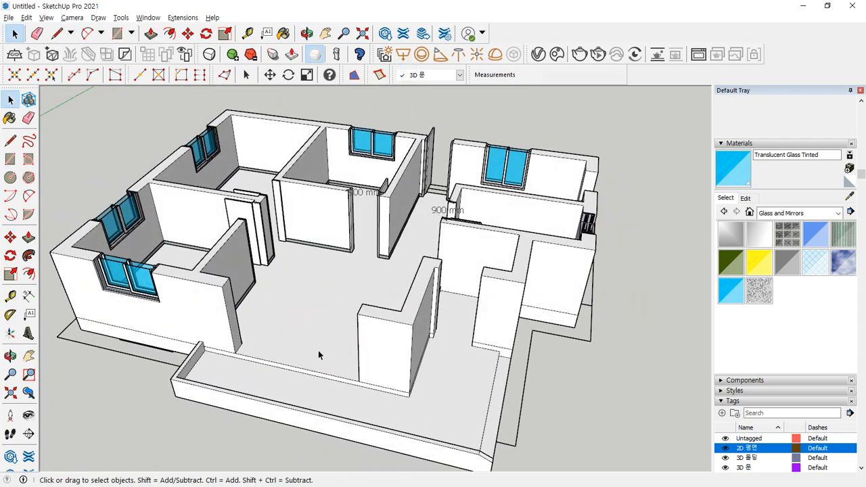
{"action": "scroll", "coordinate": [319, 355], "scroll_direction": "up", "scroll_amount": 3}
{"action": "middle_click_drag", "start_coordinate": [254, 289], "coordinate": [301, 298]}
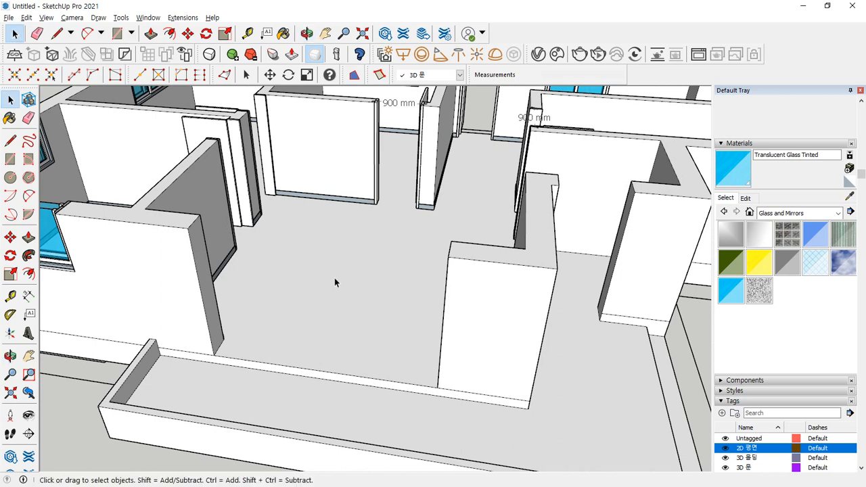
{"action": "key", "text": "r"}
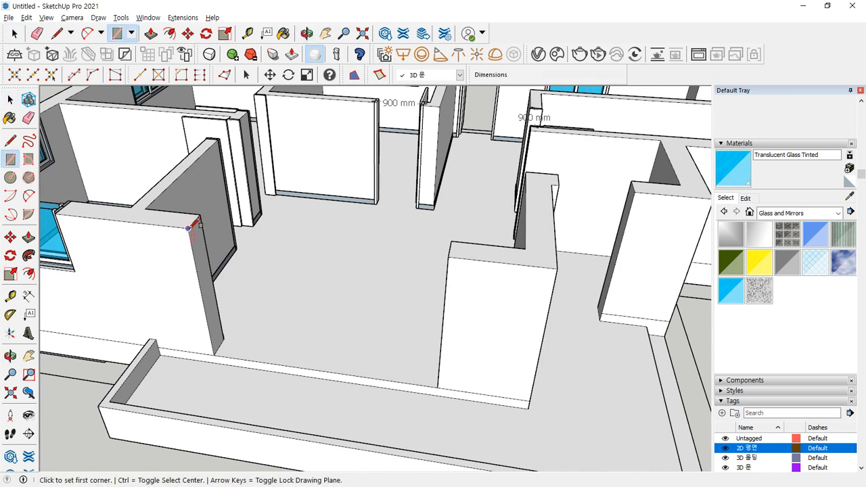
{"action": "left_click", "coordinate": [187, 228]}
{"action": "left_click", "coordinate": [436, 385]}
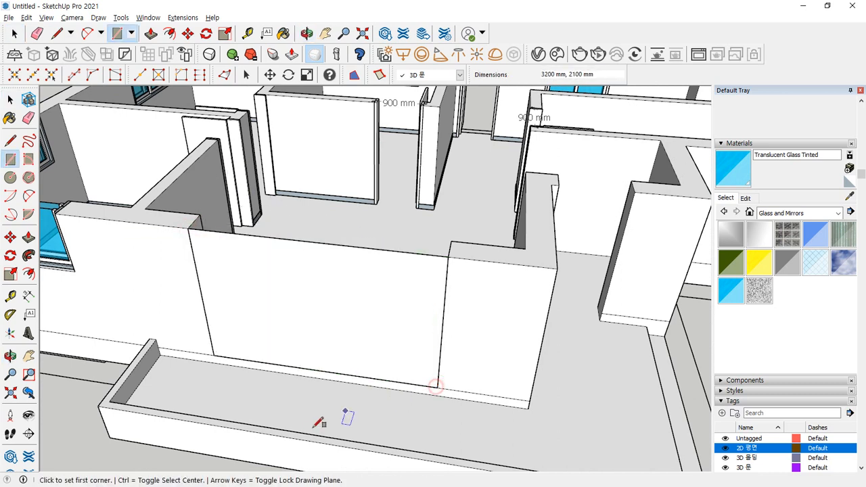
{"action": "key", "text": "space"}
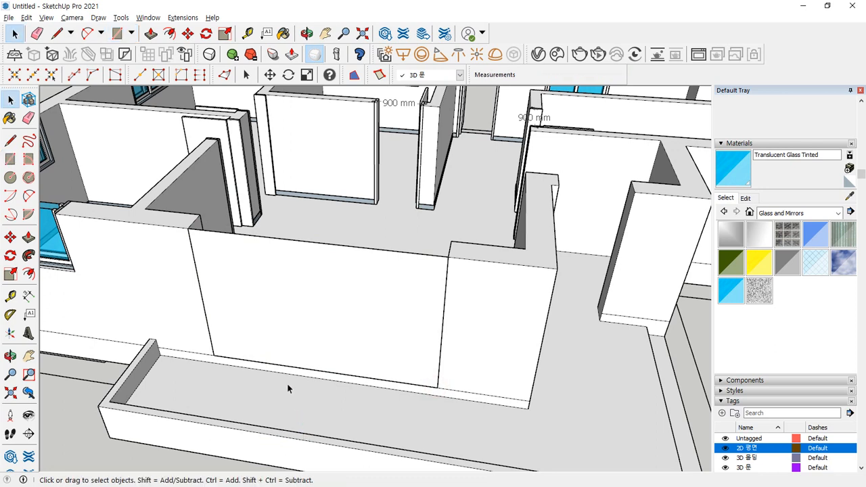
- Offset the rectangle's side and bottom edges 40 mm inward
{"action": "left_click", "coordinate": [289, 290]}
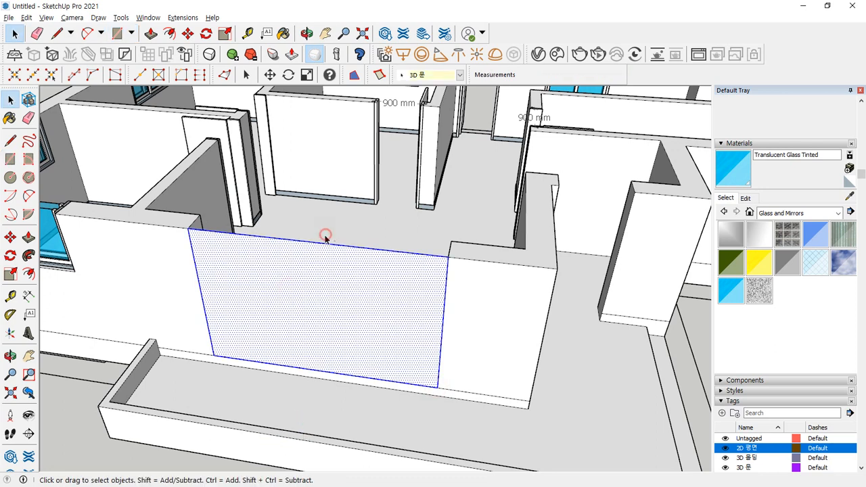
{"action": "left_click_drag", "start_coordinate": [325, 235], "coordinate": [316, 254], "text": "ctrl+shift"}
{"action": "key", "text": "f"}
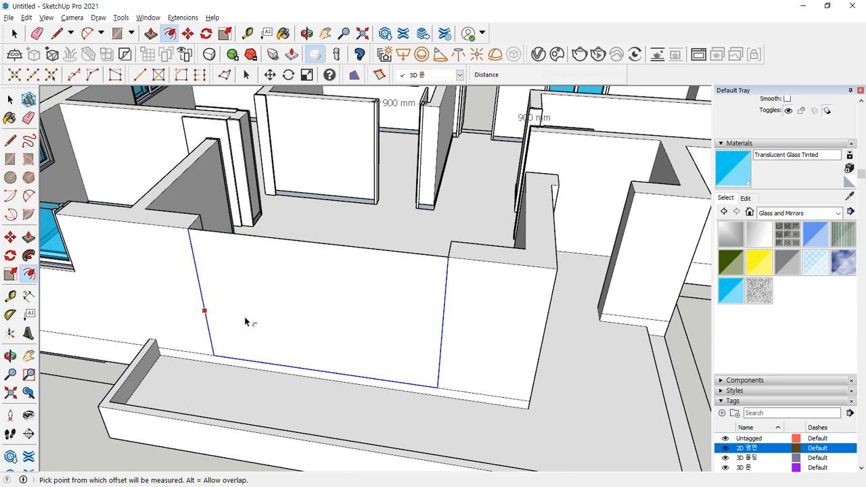
{"action": "left_click", "coordinate": [204, 310]}
{"action": "type", "text": "40"}
{"action": "key", "text": "Return"}
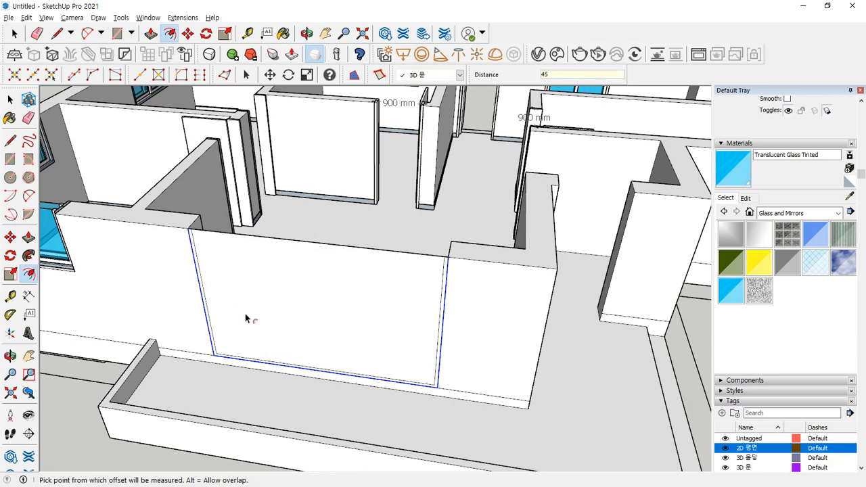
{"action": "key", "text": "space"}
- Erase the top edge, extrude the U-shaped strip 15 mm, and group it
{"action": "key", "text": "e"}
{"action": "left_click", "coordinate": [341, 246]}
{"action": "scroll", "coordinate": [308, 379], "scroll_direction": "up", "scroll_amount": 6}
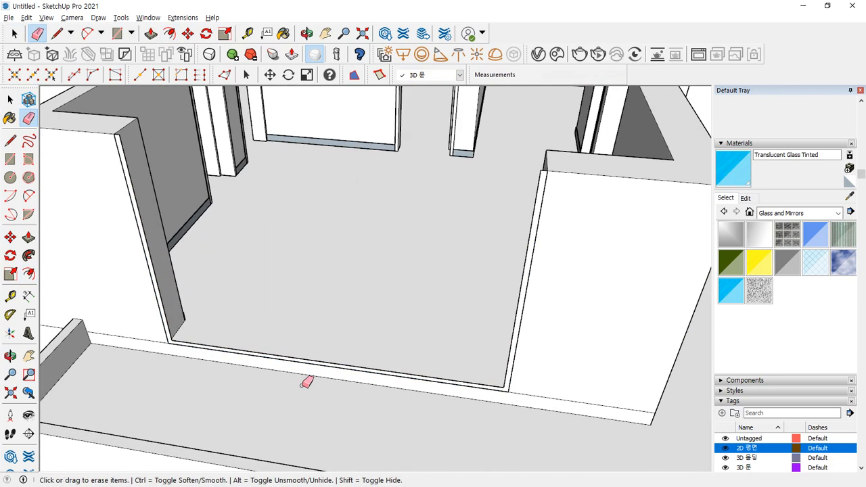
{"action": "key", "text": "p"}
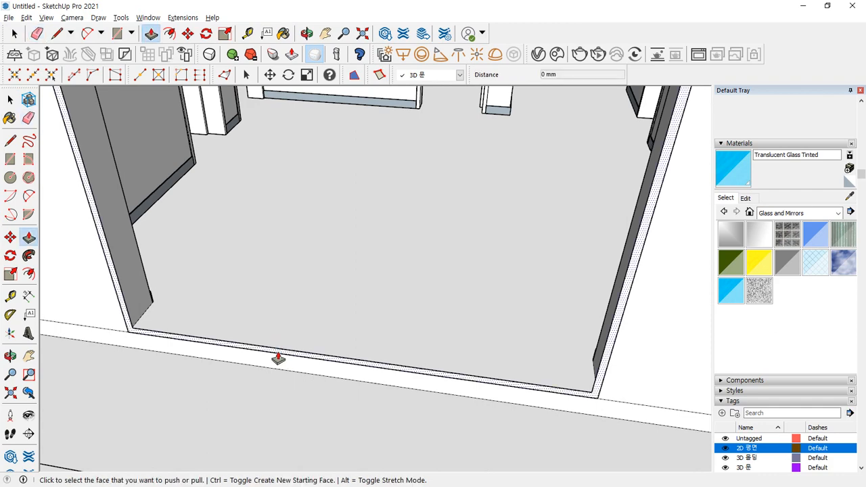
{"action": "left_click", "coordinate": [279, 355]}
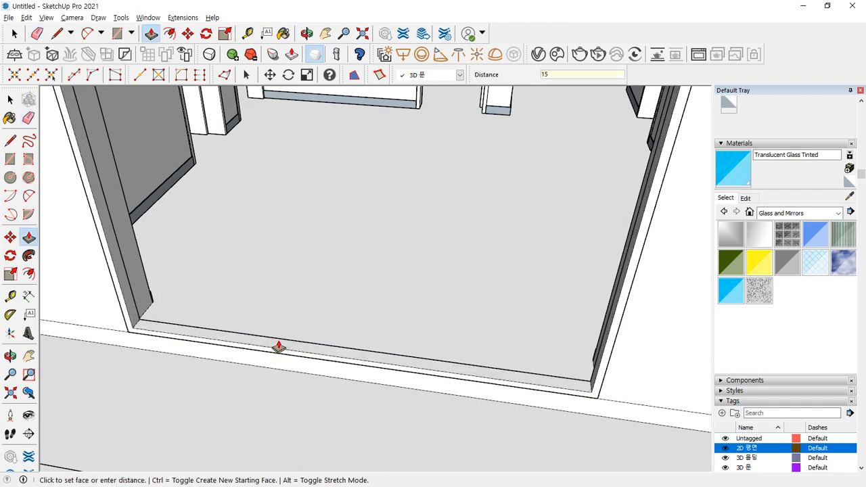
{"action": "key", "text": "Return"}
{"action": "middle_click_drag", "start_coordinate": [278, 350], "coordinate": [239, 375]}
{"action": "key", "text": "space"}
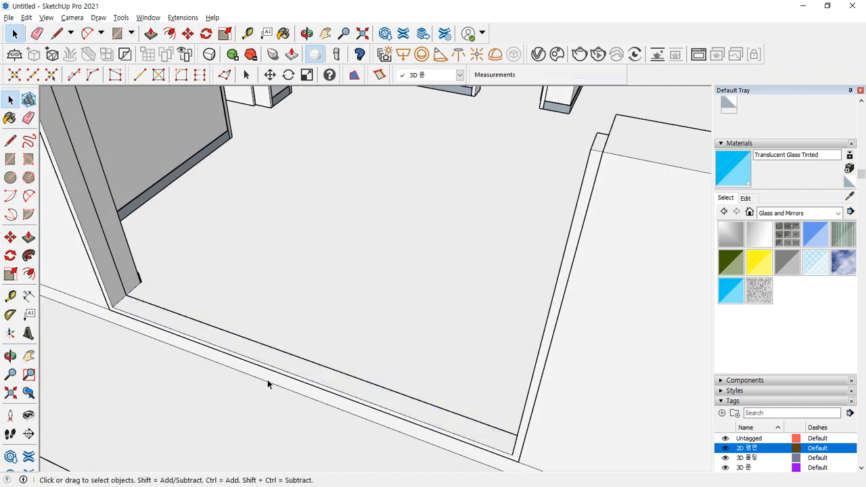
{"action": "left_click", "coordinate": [286, 359]}
{"action": "right_click", "coordinate": [285, 358]}
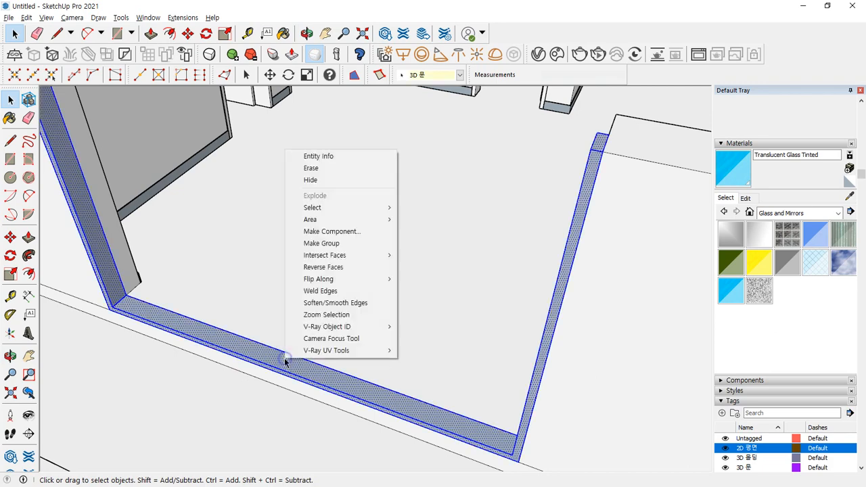
{"action": "left_click", "coordinate": [319, 244]}
- Draw a 1675 × 2055 mm panel rectangle in the frame's right half
{"action": "mouse_move", "coordinate": [344, 347]}
{"action": "middle_mouse_down"}
{"action": "mouse_move", "coordinate": [354, 373]}
{"action": "mouse_move", "coordinate": [460, 361]}
{"action": "middle_mouse_up"}
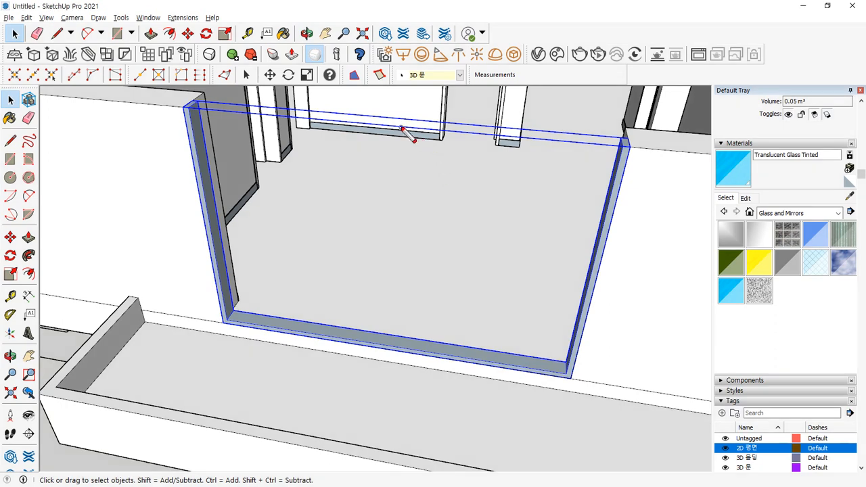
{"action": "left_click_drag", "start_coordinate": [398, 125], "coordinate": [417, 361]}
{"action": "left_click_drag", "start_coordinate": [476, 154], "coordinate": [480, 327]}
{"action": "left_click_drag", "start_coordinate": [304, 148], "coordinate": [318, 297]}
{"action": "key", "text": "Escape"}
{"action": "key", "text": "r"}
{"action": "left_click", "coordinate": [623, 144]}
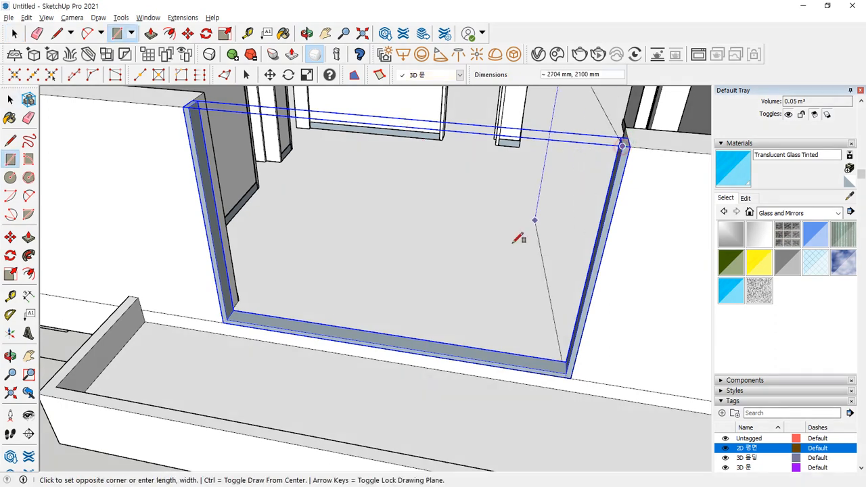
{"action": "left_click", "coordinate": [387, 344]}
{"action": "middle_click_drag", "start_coordinate": [408, 286], "coordinate": [413, 295]}
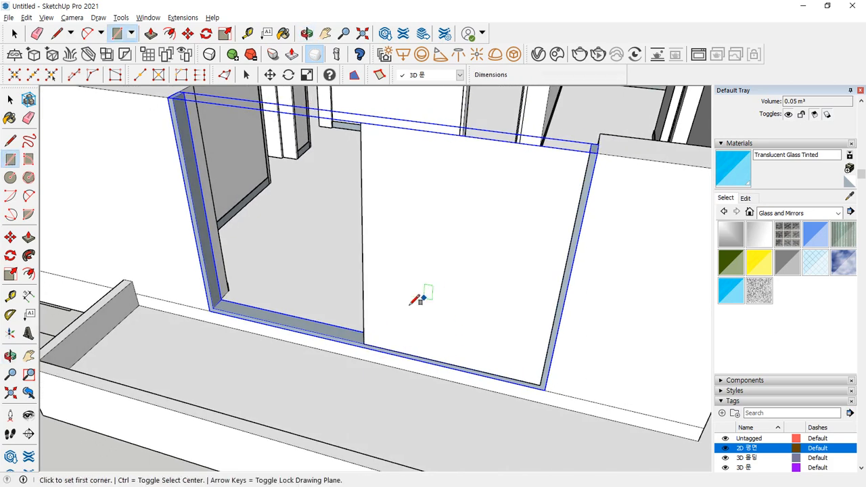
{"action": "key", "text": "space"}
{"action": "left_click", "coordinate": [420, 285]}
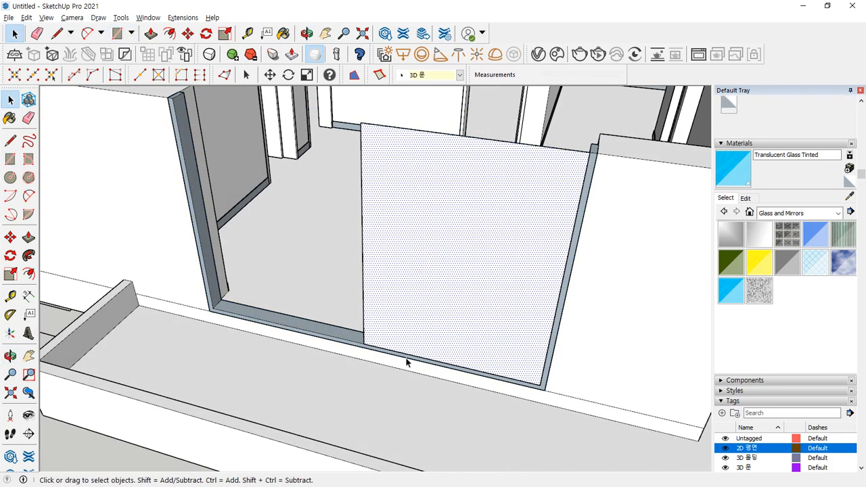
{"action": "key", "text": "l"}
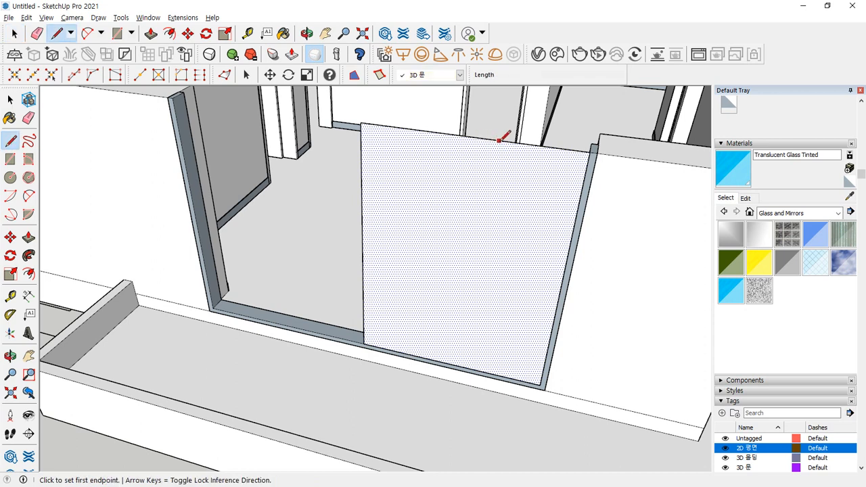
- Split the panel with a vertical line from its top edge to the bottom midpoint, then shift that edge 3 mm
{"action": "left_click", "coordinate": [469, 136]}
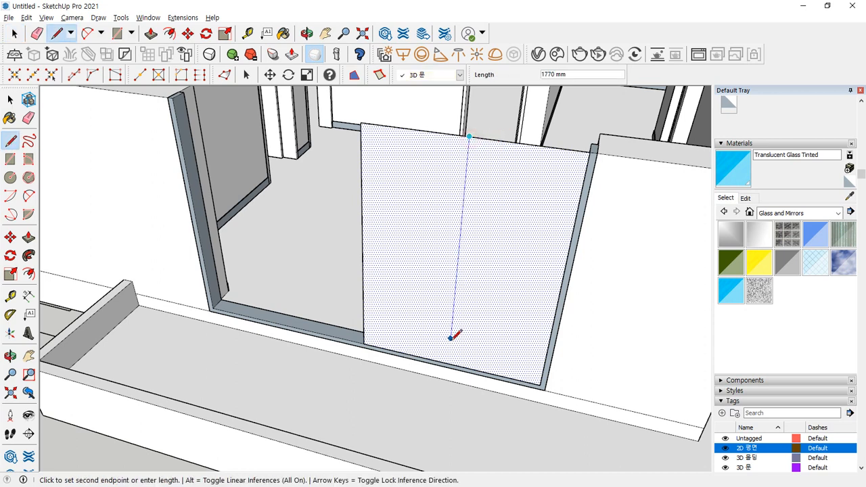
{"action": "left_click", "coordinate": [447, 363]}
{"action": "key", "text": "space"}
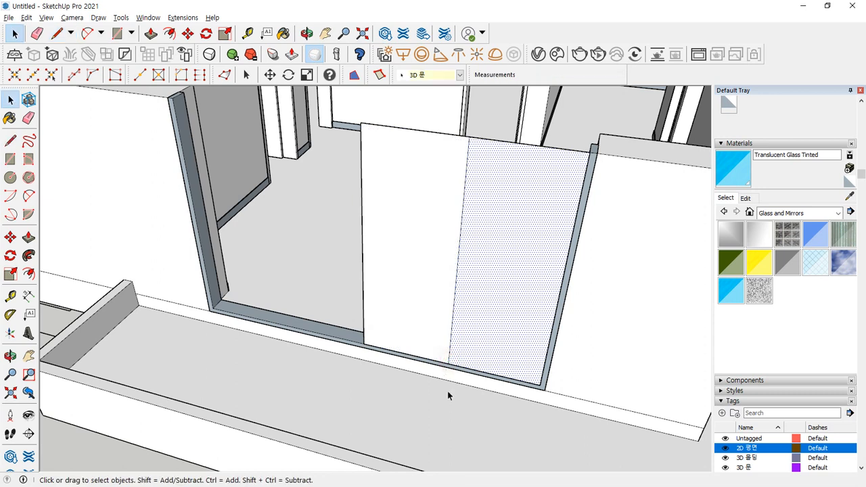
{"action": "left_click", "coordinate": [453, 315]}
{"action": "key", "text": "m"}
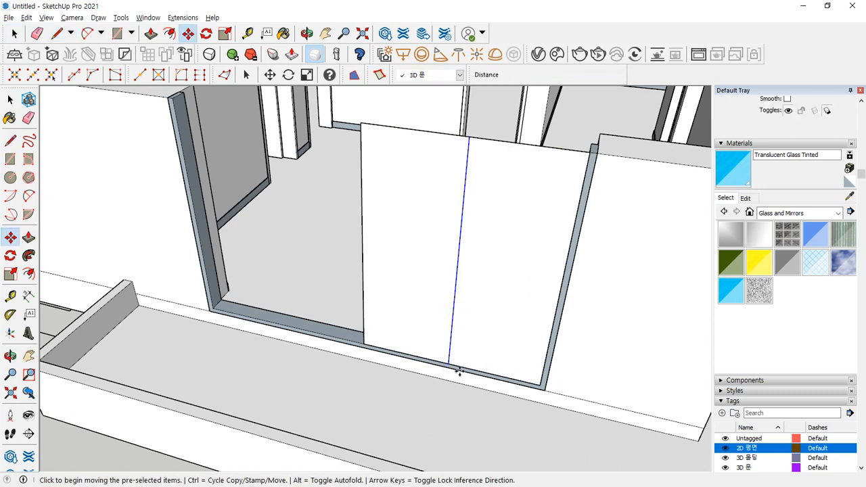
{"action": "left_click", "coordinate": [447, 365]}
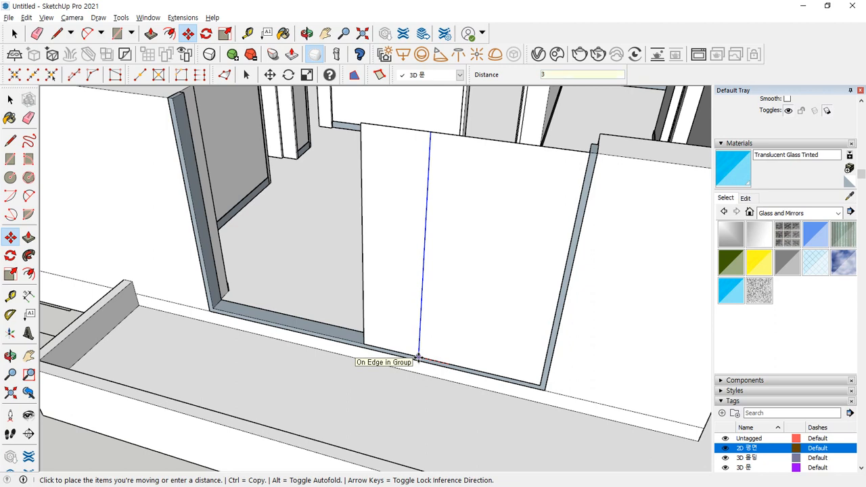
{"action": "type", "text": "3"}
{"action": "key", "text": "Return"}
{"action": "key", "text": "space"}
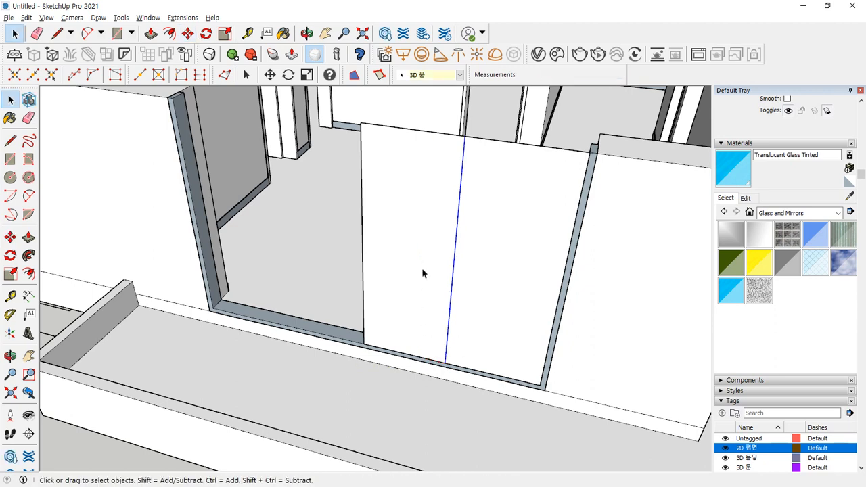
- Select the panel's left half and its outer edges and delete them
{"action": "mouse_move", "coordinate": [512, 138]}
{"action": "left_mouse_down"}
{"action": "mouse_move", "coordinate": [466, 187]}
{"action": "mouse_move", "coordinate": [456, 392]}
{"action": "mouse_move", "coordinate": [563, 237]}
{"action": "mouse_move", "coordinate": [506, 110]}
{"action": "left_mouse_up"}
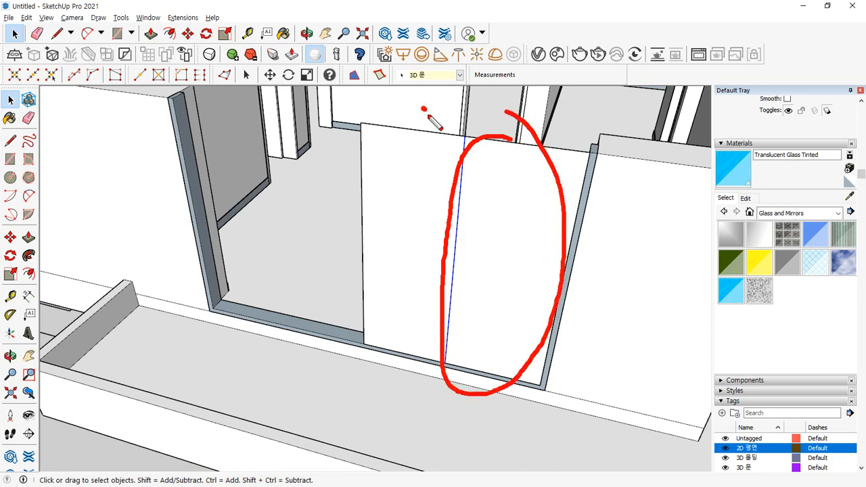
{"action": "mouse_move", "coordinate": [428, 116]}
{"action": "left_mouse_down"}
{"action": "mouse_move", "coordinate": [319, 139]}
{"action": "mouse_move", "coordinate": [396, 106]}
{"action": "left_mouse_up"}
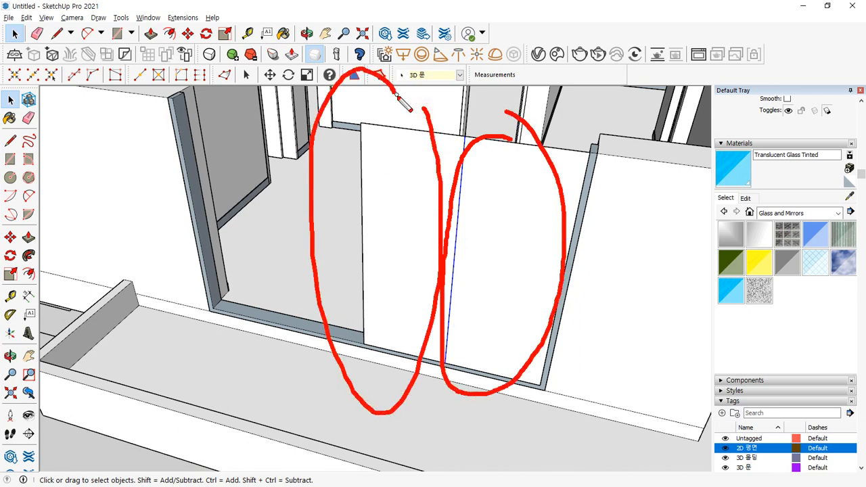
{"action": "left_click", "coordinate": [406, 202]}
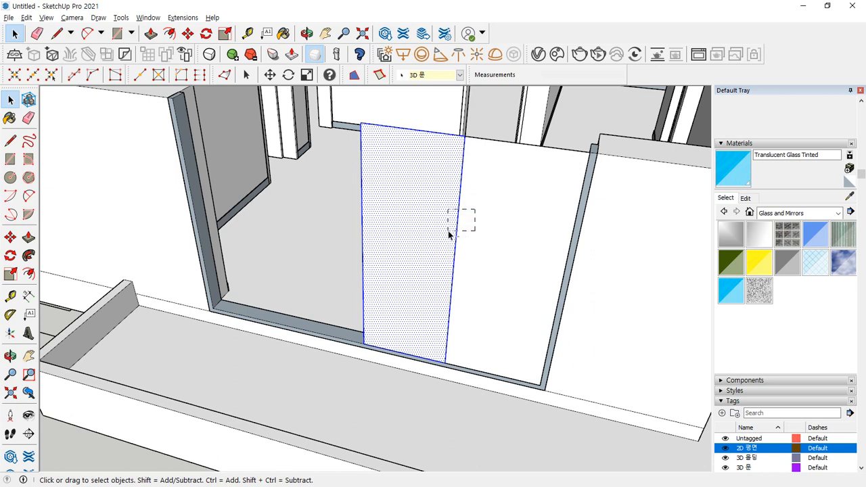
{"action": "left_click_drag", "start_coordinate": [448, 231], "coordinate": [447, 231], "text": "ctrl+shift"}
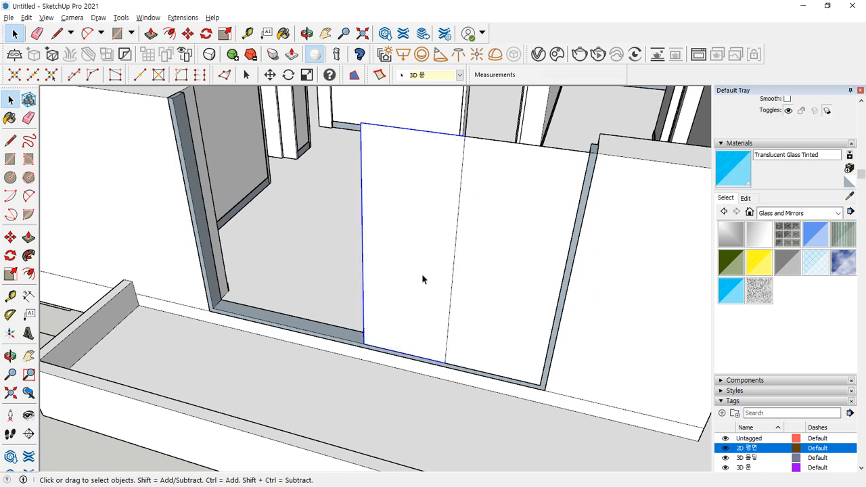
{"action": "key", "text": "Delete"}
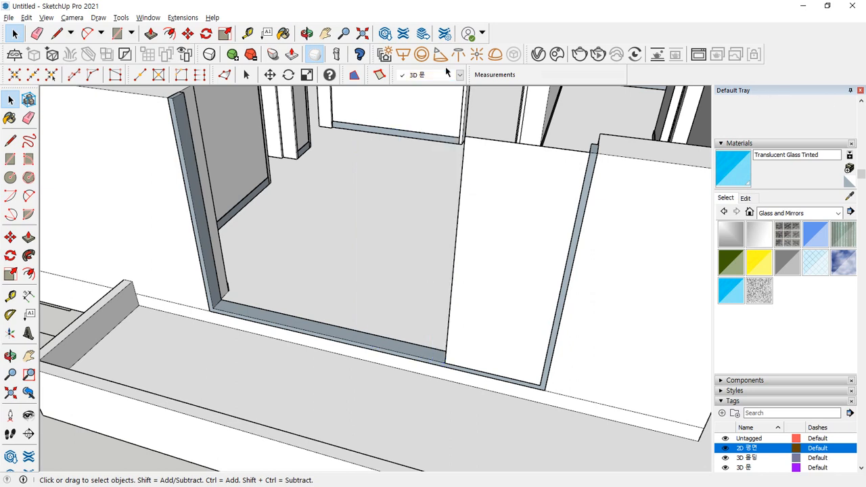
- Select the remaining right panel face and offset its edges 60 mm inward
{"action": "mouse_move", "coordinate": [375, 132]}
{"action": "left_mouse_down"}
{"action": "mouse_move", "coordinate": [330, 191]}
{"action": "mouse_move", "coordinate": [442, 202]}
{"action": "mouse_move", "coordinate": [391, 132]}
{"action": "left_mouse_up"}
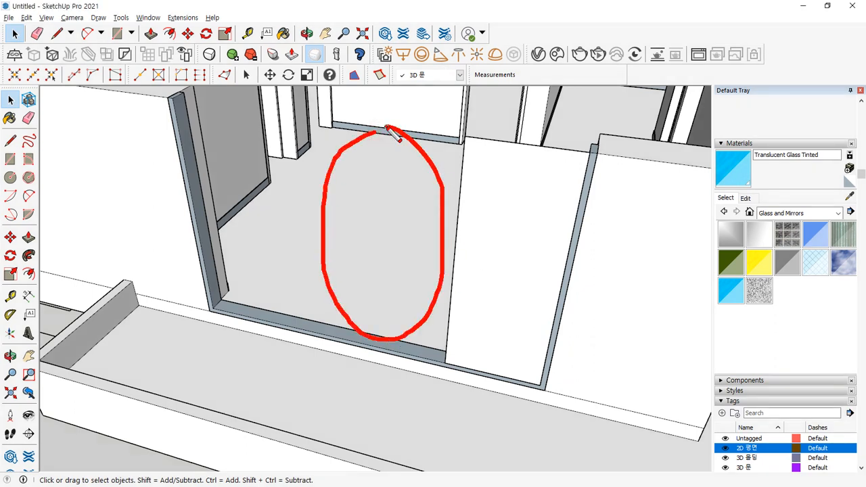
{"action": "left_click", "coordinate": [529, 220]}
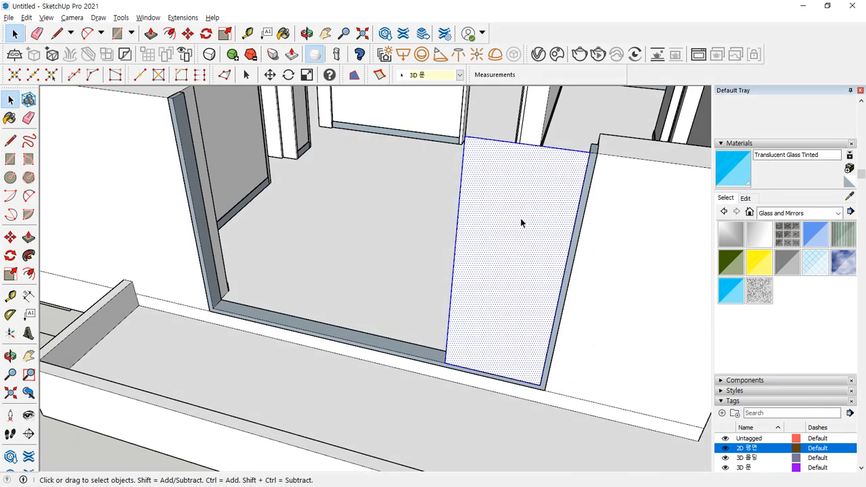
{"action": "double_click", "coordinate": [560, 143], "text": "ctrl+shift"}
{"action": "key", "text": "f"}
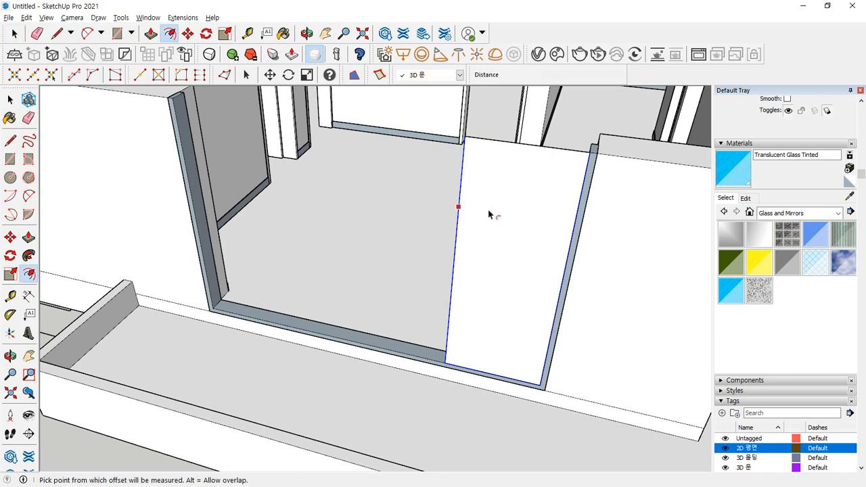
{"action": "left_click", "coordinate": [489, 207]}
{"action": "type", "text": "60"}
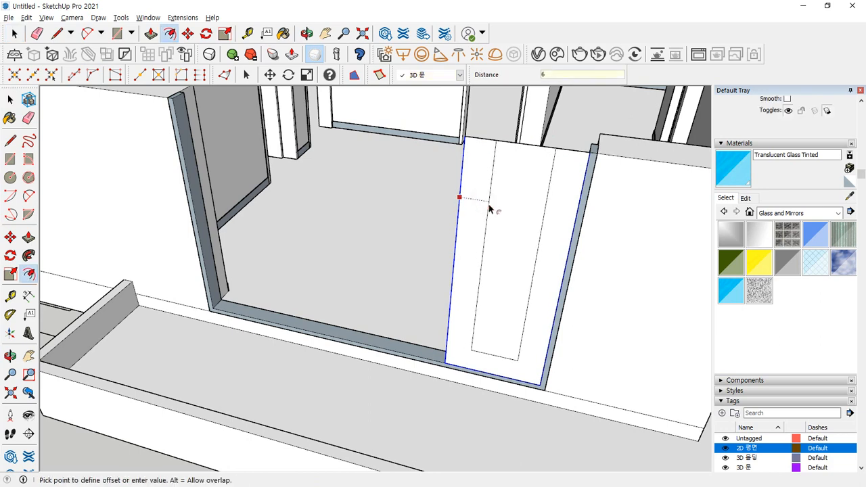
{"action": "key", "text": "Return"}
- Erase the inner face, extrude the thin frame 4 mm, and group it as a sash frame
{"action": "key", "text": "e"}
{"action": "left_click", "coordinate": [565, 148]}
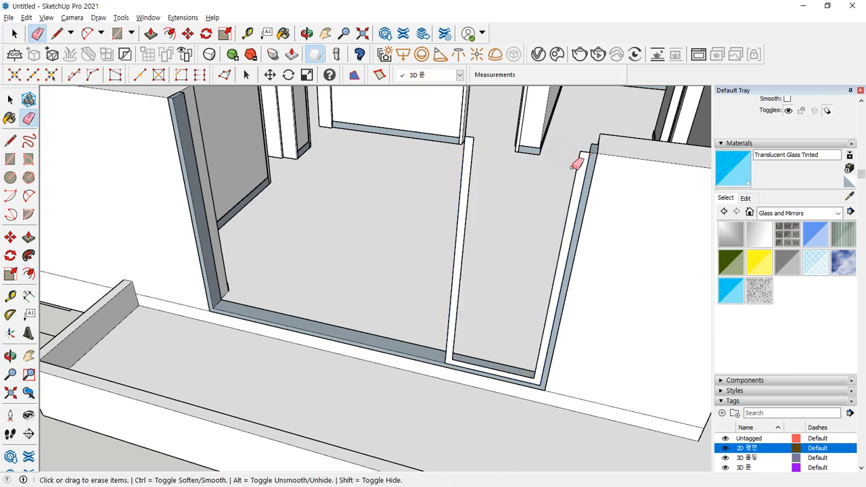
{"action": "scroll", "coordinate": [578, 164], "scroll_direction": "up", "scroll_amount": 2}
{"action": "key", "text": "p"}
{"action": "left_click", "coordinate": [576, 179]}
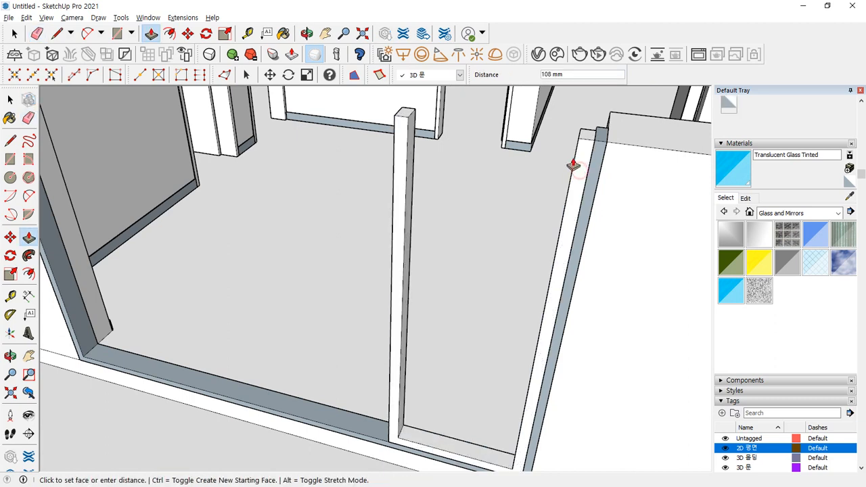
{"action": "type", "text": "4"}
{"action": "key", "text": "Return"}
{"action": "key", "text": "space"}
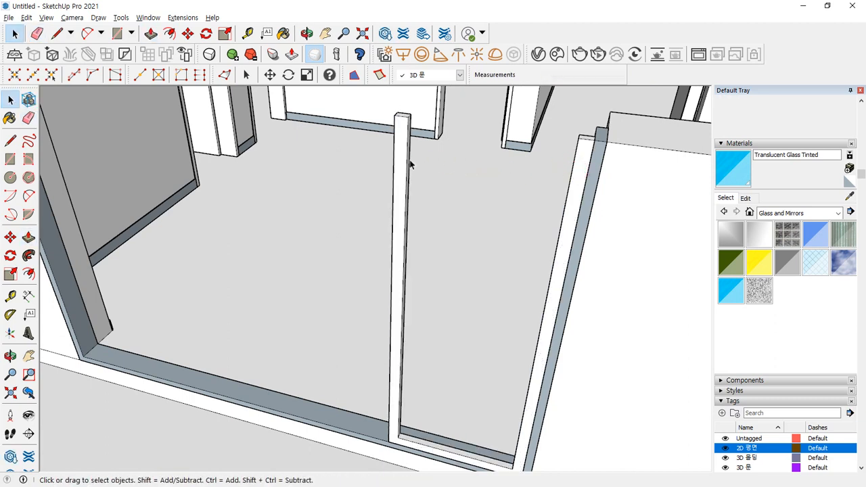
{"action": "left_click", "coordinate": [398, 133]}
{"action": "right_click", "coordinate": [400, 140]}
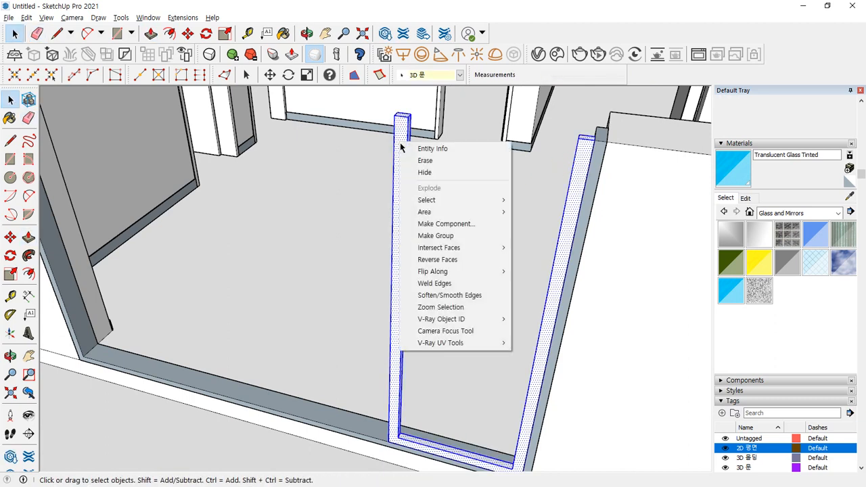
{"action": "left_click", "coordinate": [434, 236]}
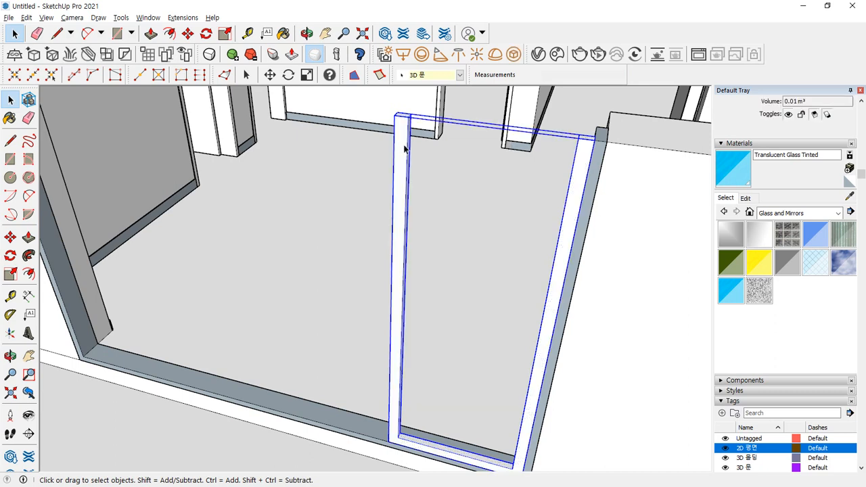
- Draw a glass rectangle between the frame's inner corners and select the new face
{"action": "key", "text": "r"}
{"action": "left_click", "coordinate": [408, 119]}
{"action": "middle_click_drag", "start_coordinate": [512, 371], "coordinate": [512, 322], "text": "shift"}
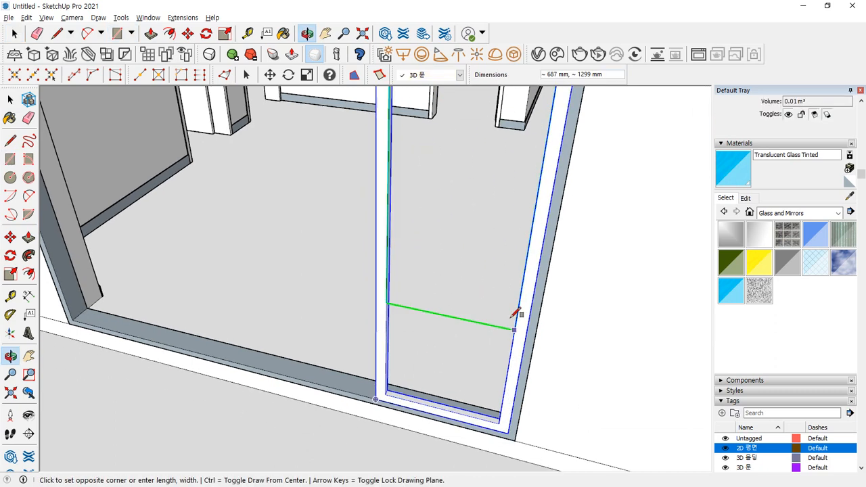
{"action": "left_click", "coordinate": [499, 422]}
{"action": "mouse_move", "coordinate": [470, 269]}
{"action": "middle_mouse_down"}
{"action": "mouse_move", "coordinate": [440, 323]}
{"action": "mouse_move", "coordinate": [472, 286]}
{"action": "middle_mouse_up"}
{"action": "key", "text": "space"}
{"action": "left_click", "coordinate": [443, 273]}
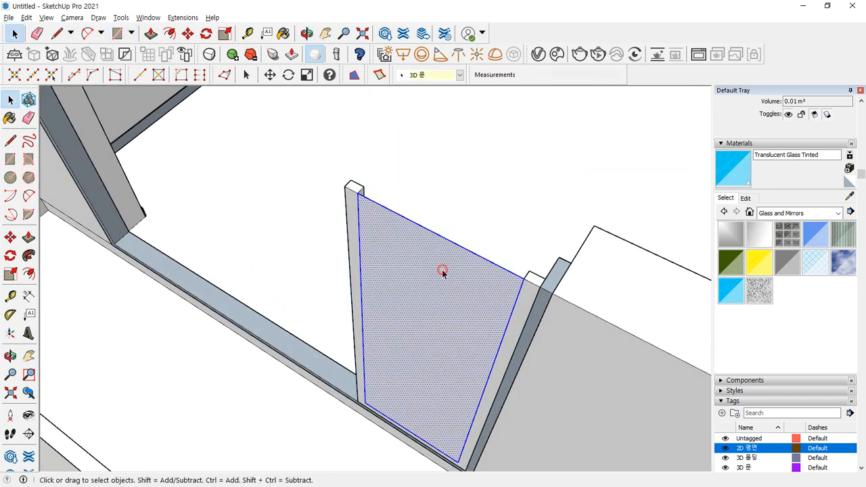
- Paint the glass face with Translucent Glass Tinted and make the pane a group
{"action": "left_click", "coordinate": [730, 291]}
{"action": "left_click", "coordinate": [424, 254]}
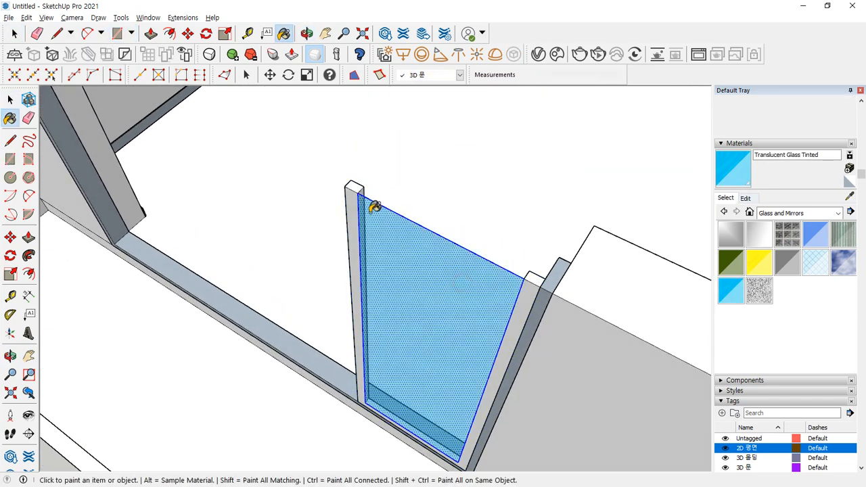
{"action": "key", "text": "space"}
{"action": "scroll", "coordinate": [372, 203], "scroll_direction": "up", "scroll_amount": 3}
{"action": "key", "text": "m"}
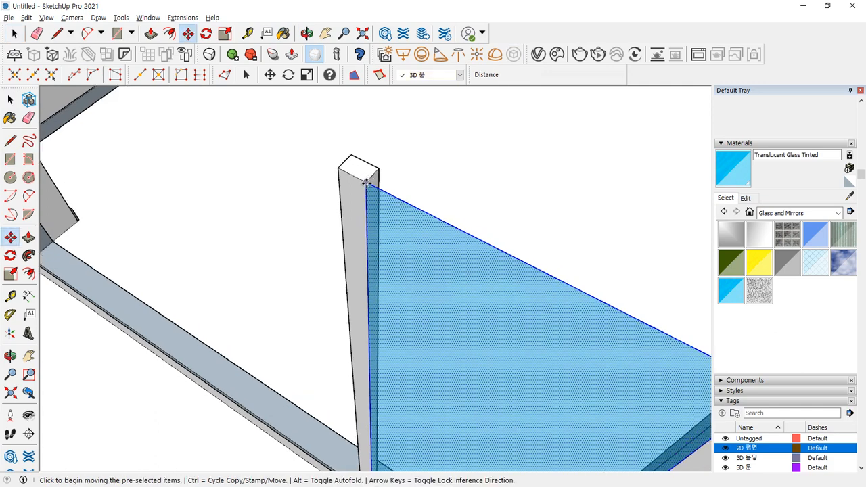
{"action": "left_click", "coordinate": [371, 177]}
{"action": "left_click", "coordinate": [374, 176]}
{"action": "key", "text": "space"}
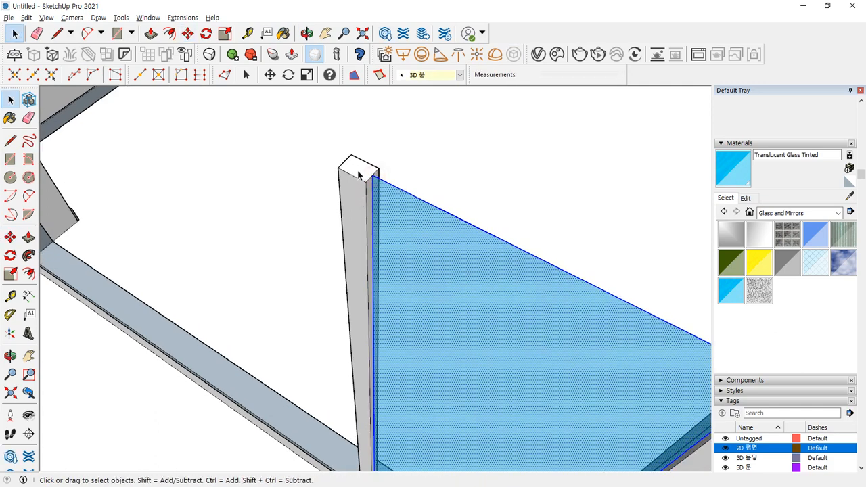
{"action": "left_click", "coordinate": [362, 178]}
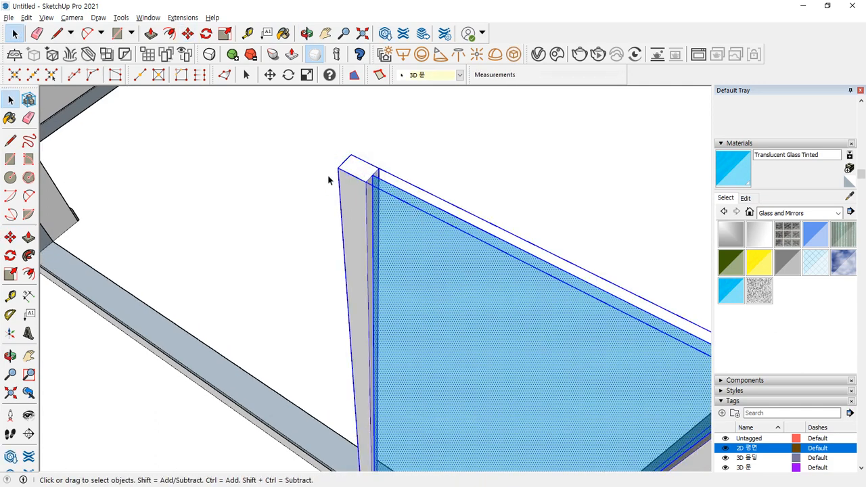
{"action": "right_click", "coordinate": [351, 170]}
{"action": "left_click", "coordinate": [395, 275]}
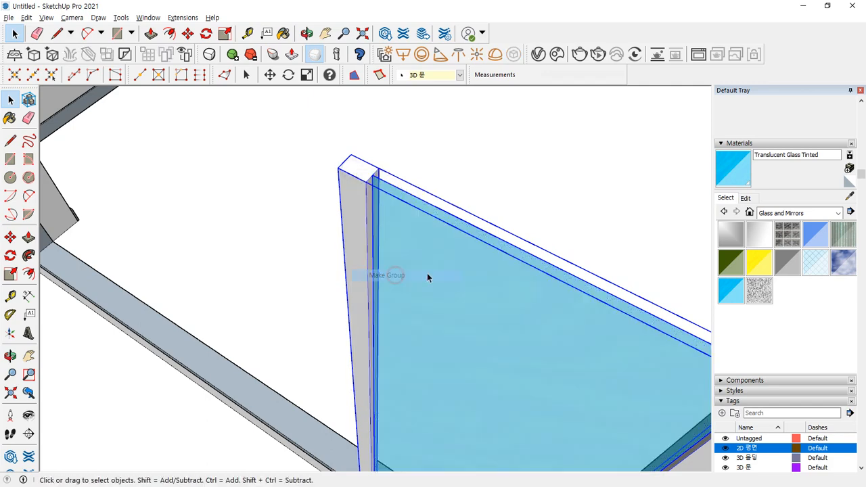
- Move the glass group 35 mm over into the frame
{"action": "middle_click_drag", "start_coordinate": [427, 276], "coordinate": [576, 302]}
{"action": "key", "text": "m"}
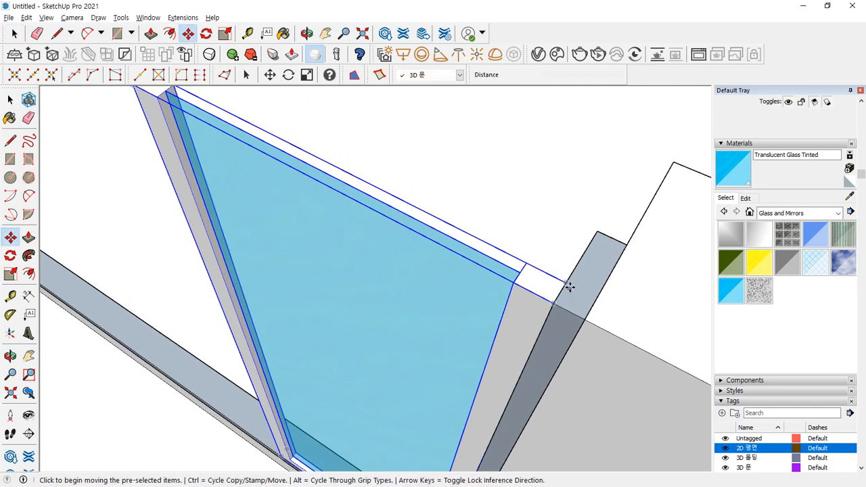
{"action": "left_click", "coordinate": [566, 287]}
{"action": "left_click", "coordinate": [572, 266]}
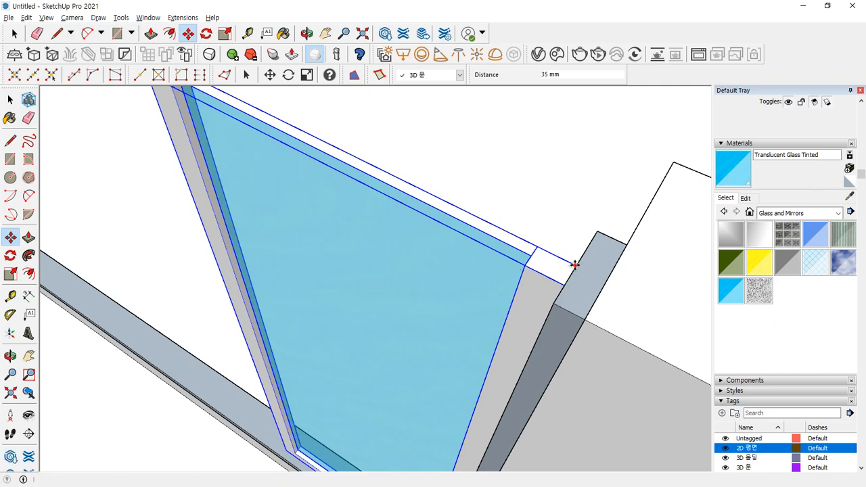
- Copy the framed glass panel along the long opening, snapping each copy to a post corner
{"action": "left_click", "coordinate": [566, 284]}
{"action": "key", "text": "ctrl"}
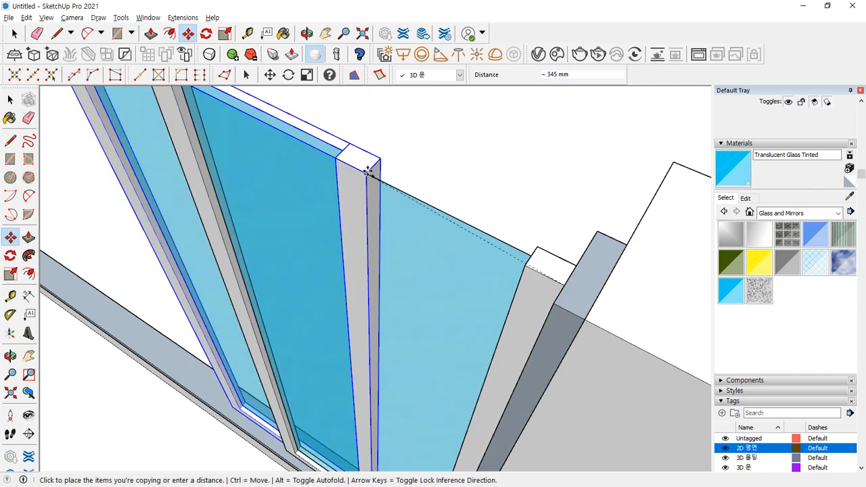
{"action": "middle_click_drag", "start_coordinate": [368, 167], "coordinate": [502, 297], "text": "shift"}
{"action": "left_click", "coordinate": [311, 206]}
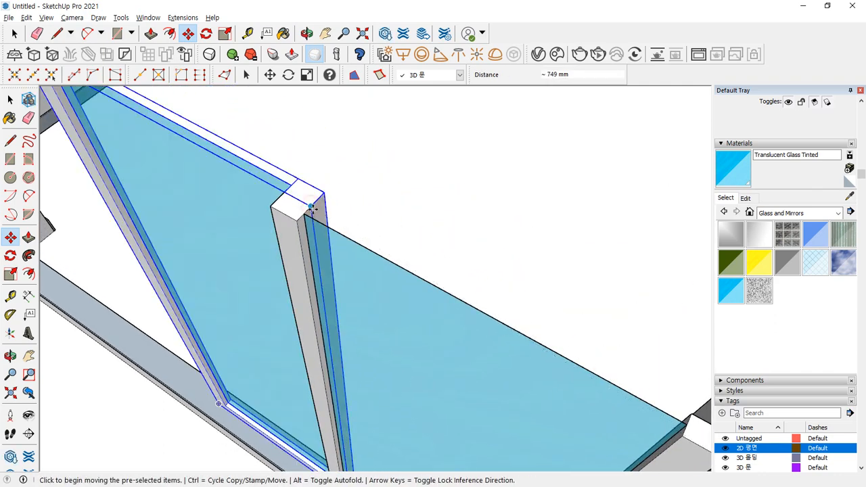
{"action": "key", "text": "ctrl"}
{"action": "left_click", "coordinate": [311, 203]}
{"action": "scroll", "coordinate": [241, 183], "scroll_direction": "down", "scroll_amount": 4}
{"action": "scroll", "coordinate": [257, 214], "scroll_direction": "up", "scroll_amount": 6}
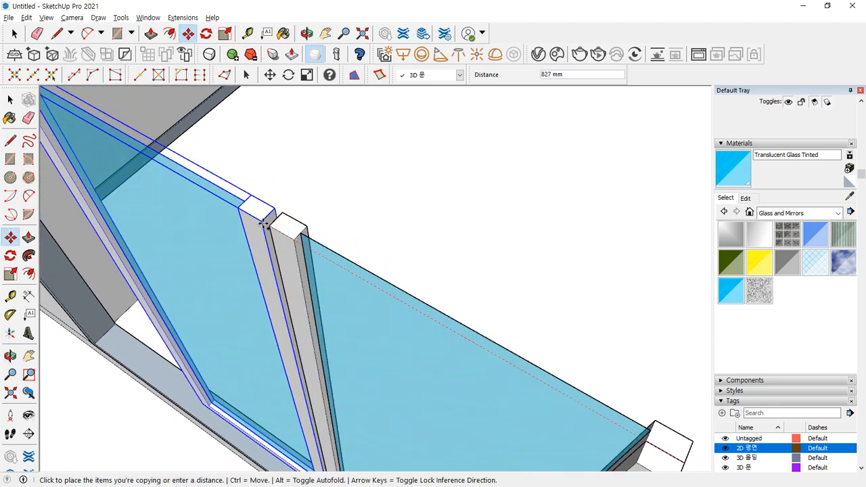
{"action": "left_click", "coordinate": [269, 225]}
{"action": "left_click", "coordinate": [278, 213]}
{"action": "key", "text": "ctrl"}
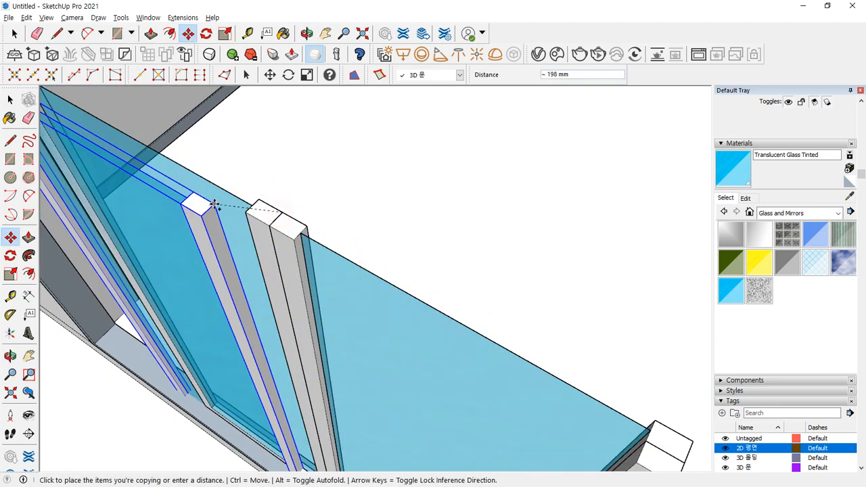
{"action": "middle_click_drag", "start_coordinate": [212, 204], "coordinate": [194, 215]}
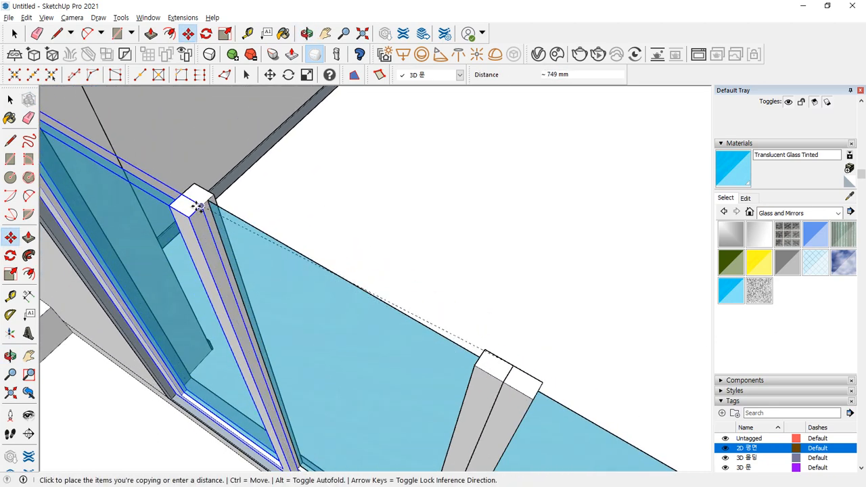
{"action": "left_click", "coordinate": [195, 206]}
{"action": "scroll", "coordinate": [234, 257], "scroll_direction": "down", "scroll_amount": 5}
{"action": "middle_click_drag", "start_coordinate": [408, 348], "coordinate": [358, 286]}
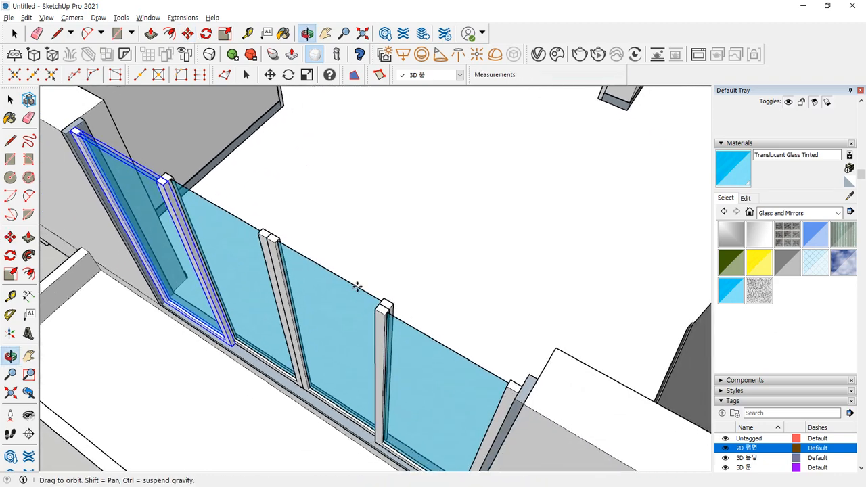
- Select the four glass panels and the long top frame rail
{"action": "scroll", "coordinate": [449, 329], "scroll_direction": "up", "scroll_amount": 2}
{"action": "key", "text": "space"}
{"action": "scroll", "coordinate": [513, 362], "scroll_direction": "down", "scroll_amount": 1}
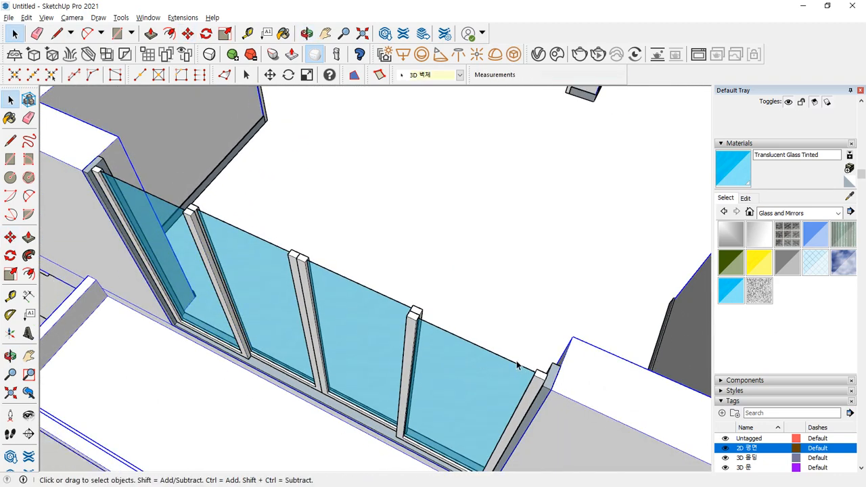
{"action": "left_click", "coordinate": [173, 246], "text": "ctrl"}
{"action": "left_click", "coordinate": [233, 253], "text": "ctrl"}
{"action": "left_click", "coordinate": [339, 294], "text": "ctrl"}
{"action": "left_click", "coordinate": [447, 365], "text": "ctrl"}
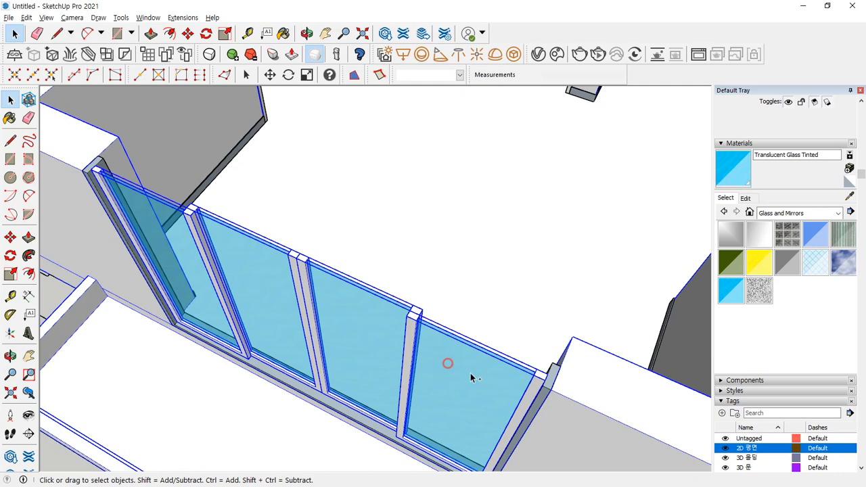
{"action": "left_click", "coordinate": [552, 383], "text": "ctrl"}
- Copy the selected panels and rail 200 mm from the group corner to form a second row
{"action": "key", "text": "m"}
{"action": "scroll", "coordinate": [556, 383], "scroll_direction": "up", "scroll_amount": 1}
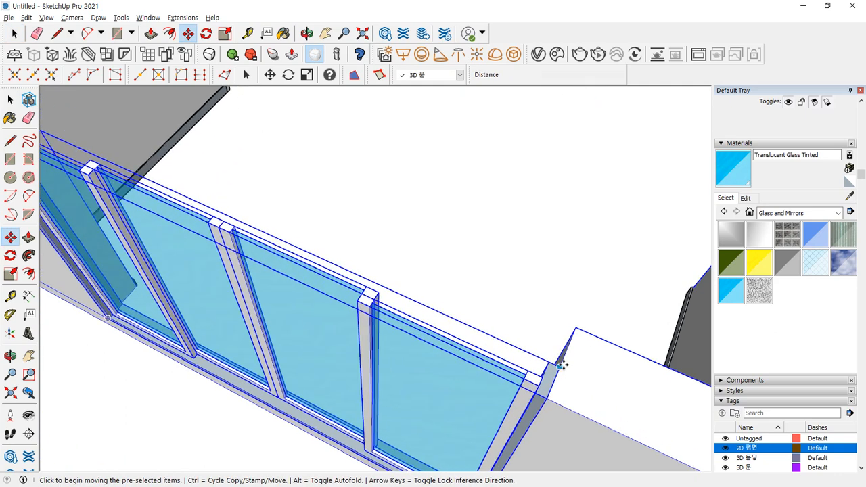
{"action": "left_click", "coordinate": [560, 364]}
{"action": "key", "text": "Escape"}
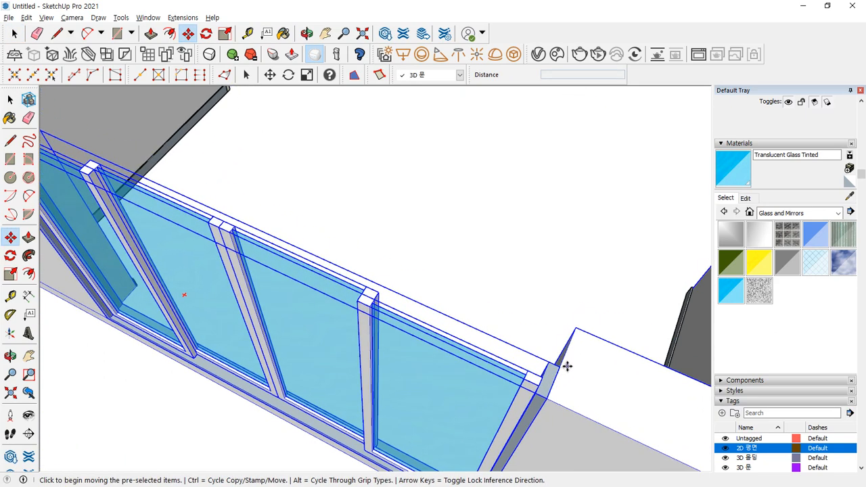
{"action": "key", "text": "space"}
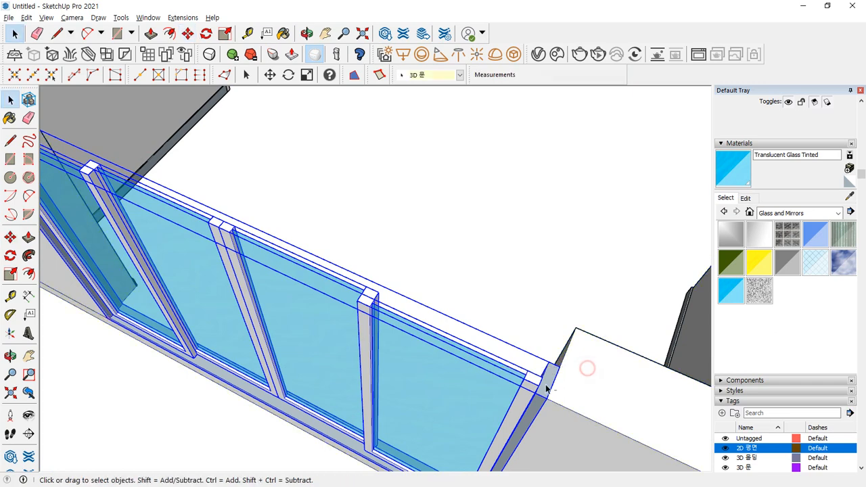
{"action": "key", "text": "m"}
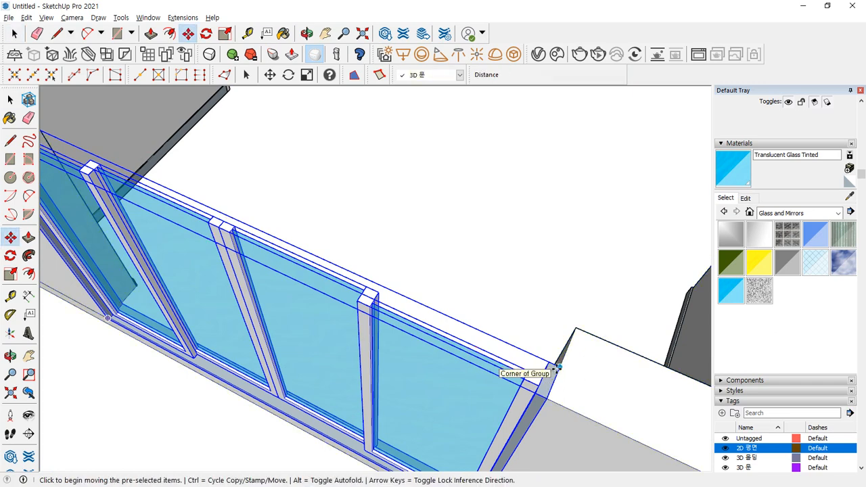
{"action": "left_click", "coordinate": [548, 368]}
{"action": "key", "text": "Escape"}
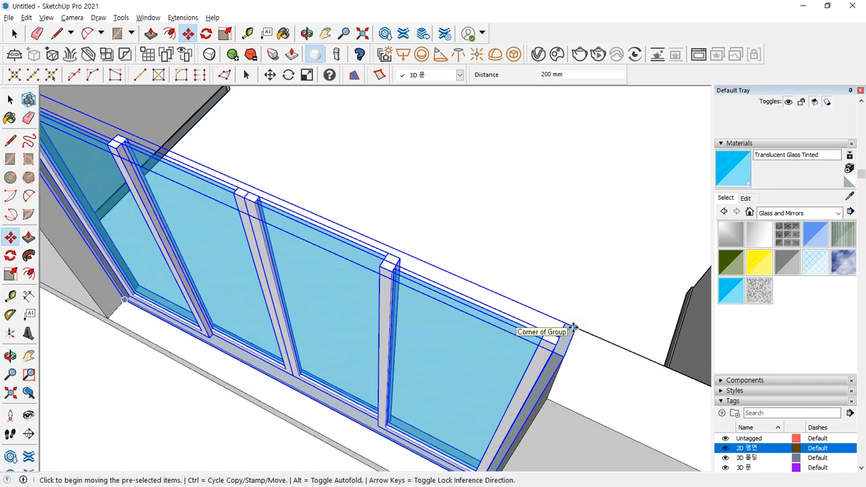
{"action": "key", "text": "ctrl"}
{"action": "left_click", "coordinate": [570, 330]}
{"action": "key", "text": "space"}
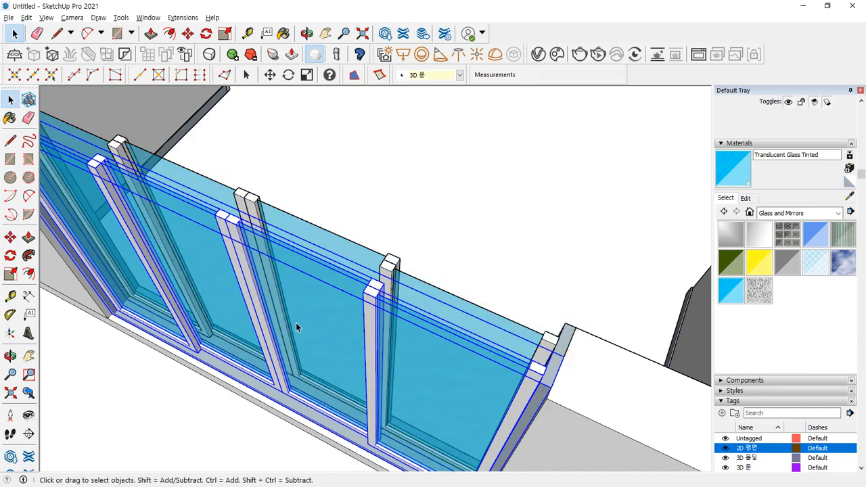
- Clear the selection and orbit around the doubled glass panels to inspect them
{"action": "middle_click_drag", "start_coordinate": [295, 323], "coordinate": [290, 251]}
{"action": "middle_click_drag", "start_coordinate": [338, 283], "coordinate": [345, 321]}
{"action": "left_click", "coordinate": [404, 236]}
{"action": "scroll", "coordinate": [261, 247], "scroll_direction": "up", "scroll_amount": 2}
{"action": "middle_click_drag", "start_coordinate": [261, 257], "coordinate": [297, 299], "text": "shift"}
{"action": "scroll", "coordinate": [309, 280], "scroll_direction": "up", "scroll_amount": 3}
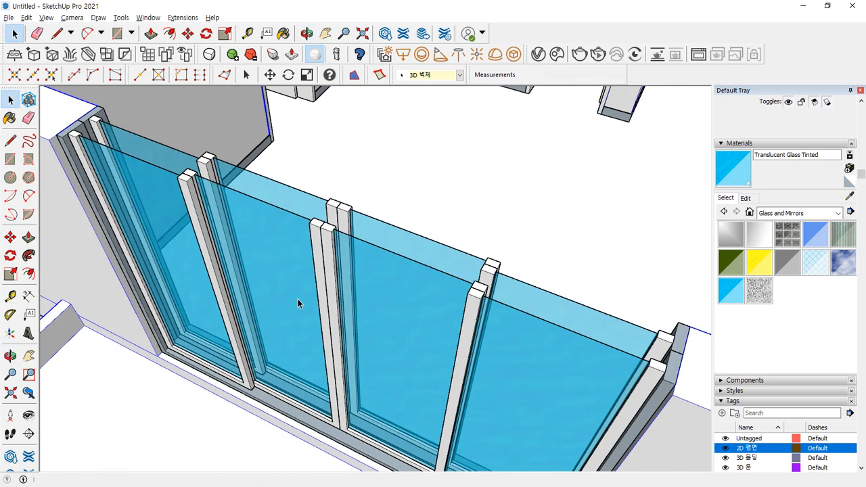
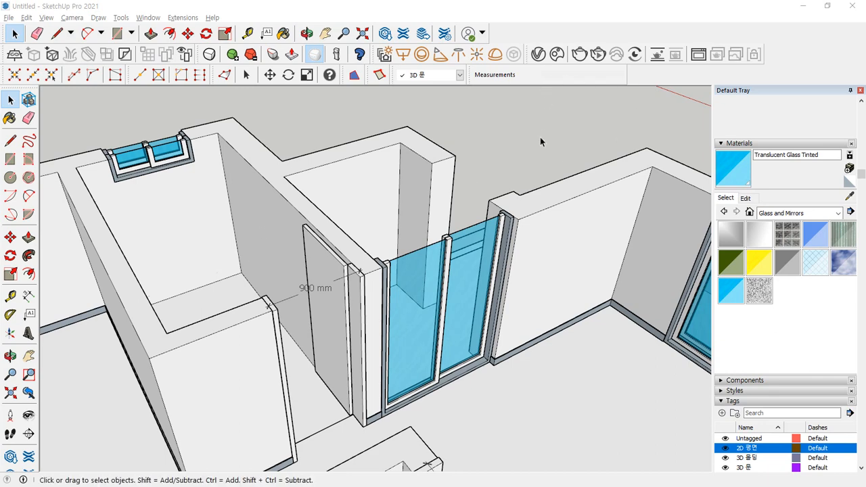
- Draw a 450 by 1200 rectangle across the wall opening beside the tinted glass
{"action": "scroll", "coordinate": [325, 298], "scroll_direction": "down", "scroll_amount": 3}
{"action": "scroll", "coordinate": [313, 295], "scroll_direction": "down", "scroll_amount": 3}
{"action": "middle_click_drag", "start_coordinate": [259, 324], "coordinate": [276, 283], "text": "shift"}
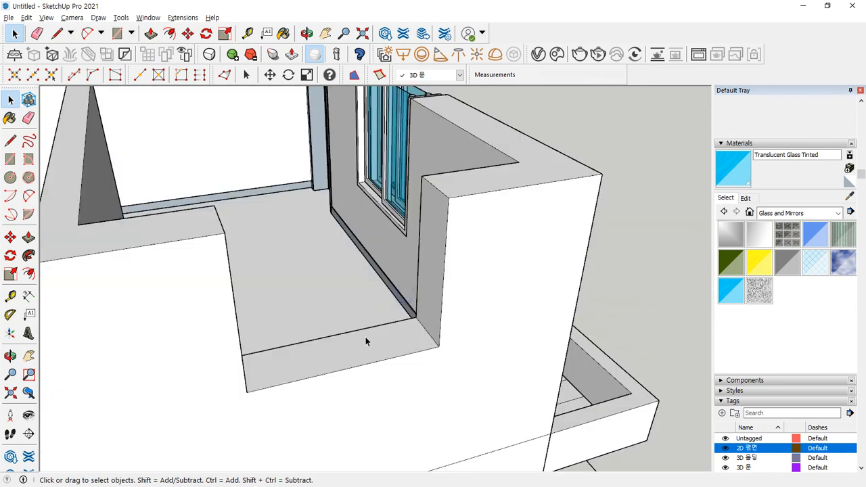
{"action": "key", "text": "r"}
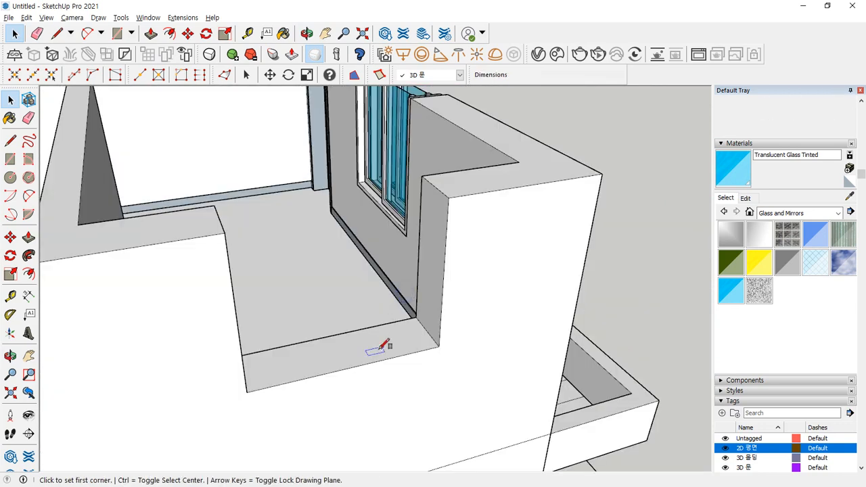
{"action": "left_click", "coordinate": [247, 391]}
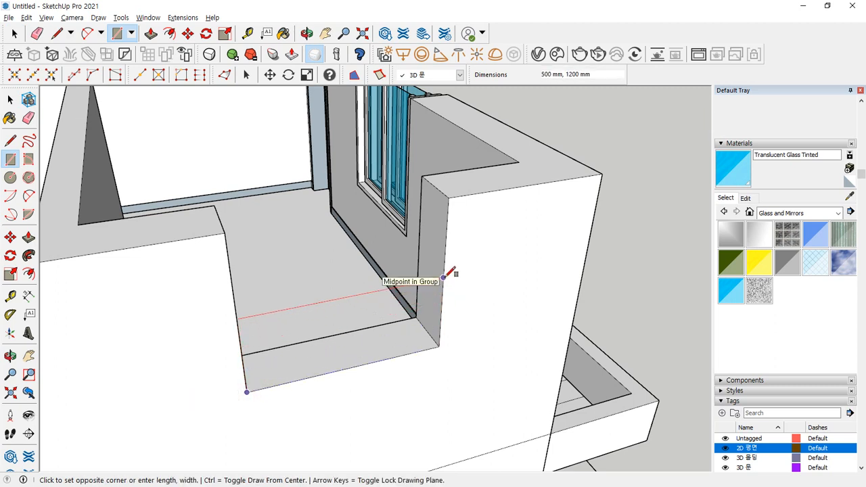
{"action": "type", "text": "450"}
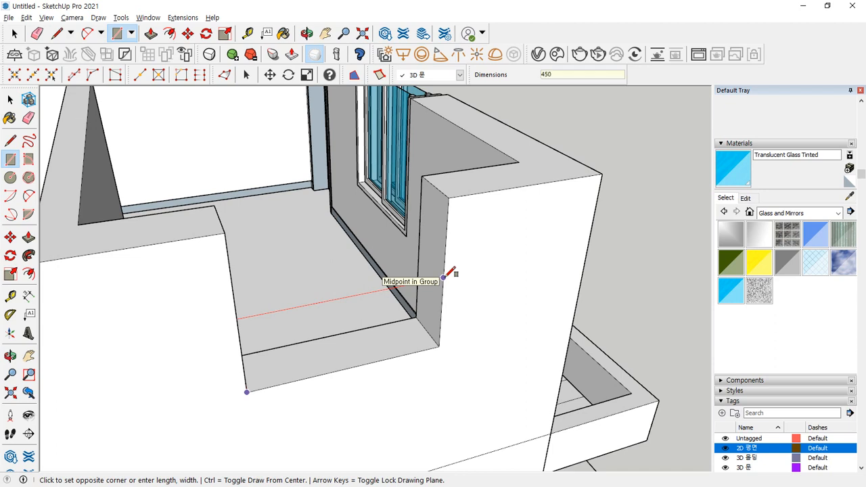
{"action": "type", "text": ",1200"}
{"action": "key", "text": "Return"}
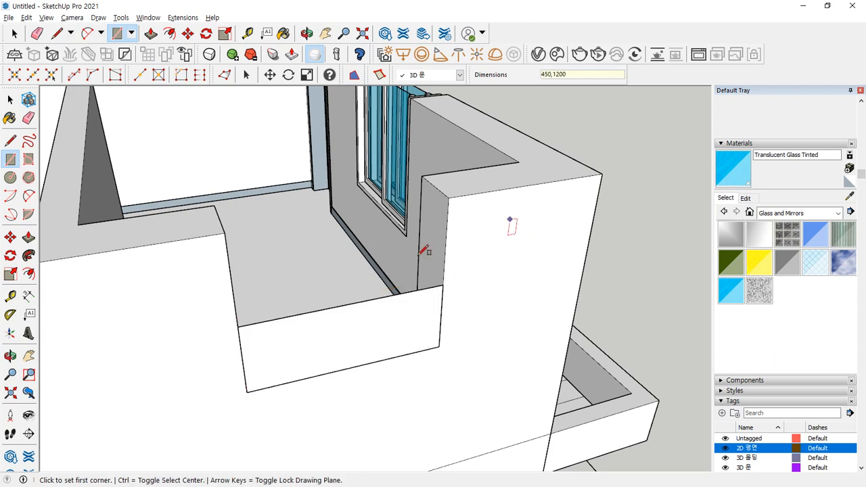
- Offset the rectangle inward about 73 mm and delete the inner face
{"action": "middle_click_drag", "start_coordinate": [384, 317], "coordinate": [382, 251]}
{"action": "key", "text": "r"}
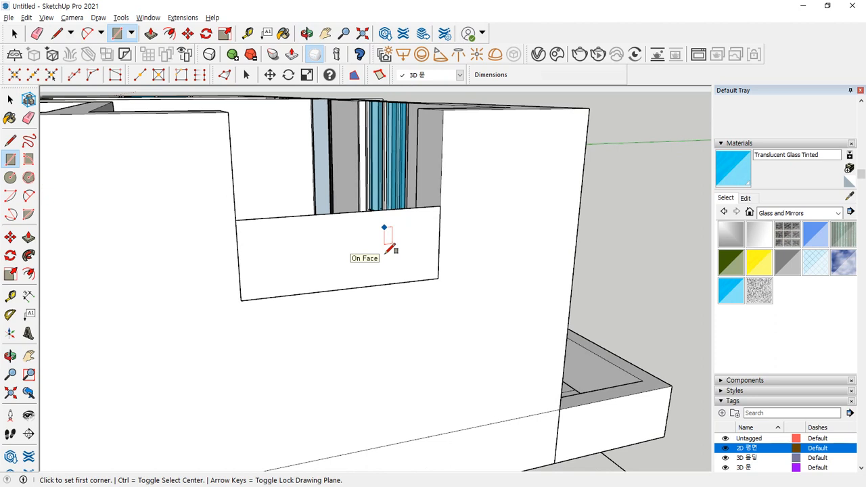
{"action": "scroll", "coordinate": [392, 232], "scroll_direction": "up", "scroll_amount": 2}
{"action": "key", "text": "f"}
{"action": "left_click", "coordinate": [394, 201]}
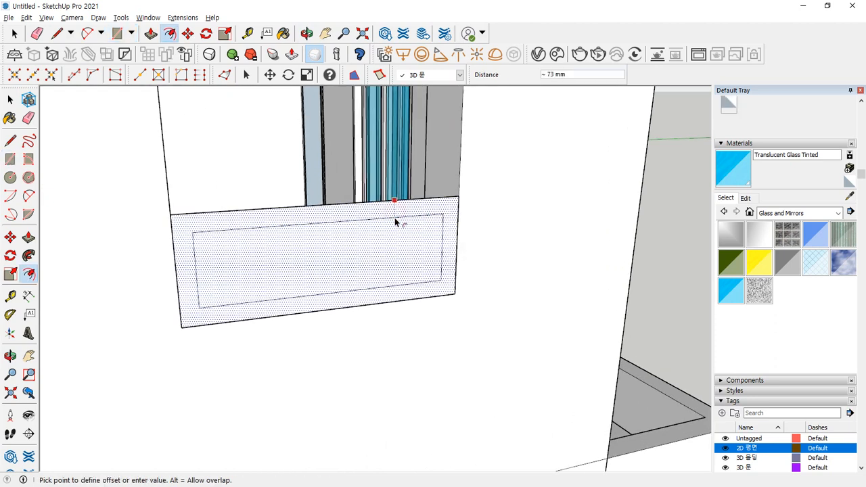
{"action": "left_click", "coordinate": [394, 218]}
{"action": "key", "text": "space"}
{"action": "left_click", "coordinate": [394, 217]}
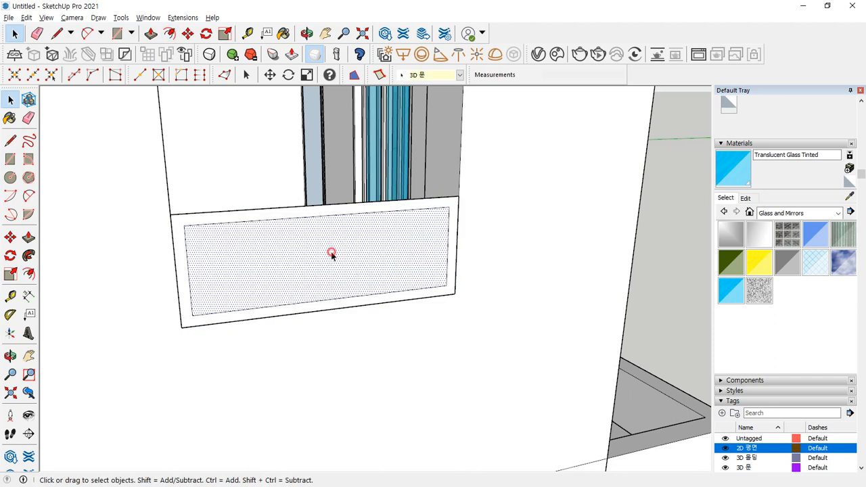
{"action": "key", "text": "Delete"}
- Push/Pull the frame border to 150 mm deep and orbit around it
{"action": "key", "text": "p"}
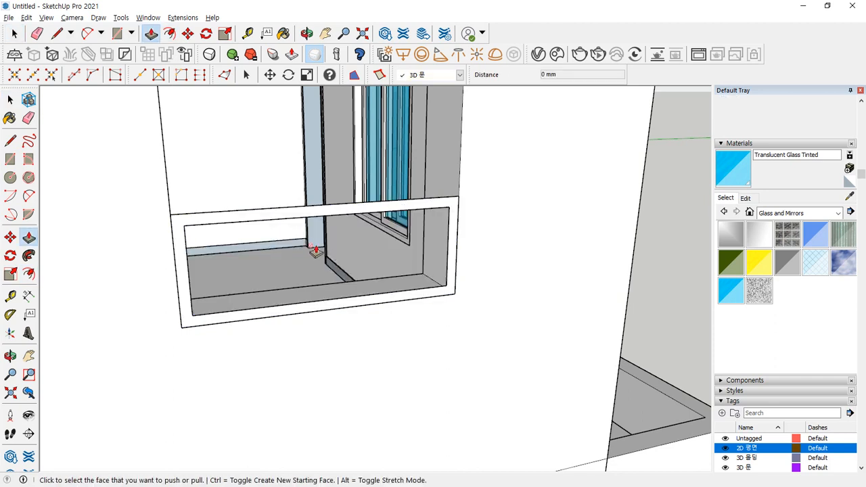
{"action": "left_click", "coordinate": [288, 216]}
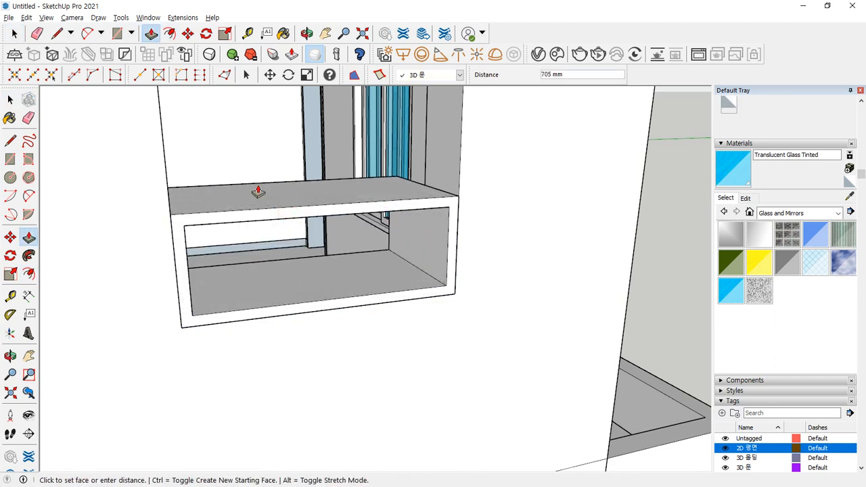
{"action": "type", "text": "150"}
{"action": "key", "text": "Return"}
{"action": "key", "text": "space"}
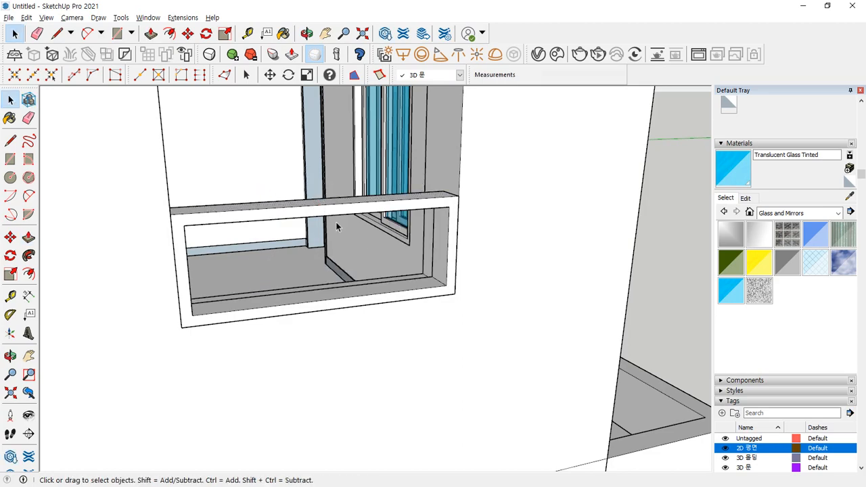
{"action": "middle_click_drag", "start_coordinate": [336, 222], "coordinate": [348, 348]}
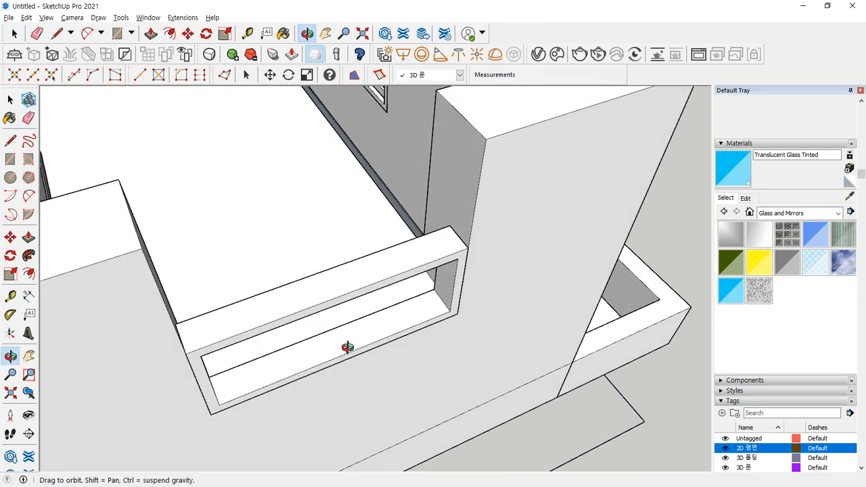
{"action": "middle_click_drag", "start_coordinate": [323, 297], "coordinate": [441, 224]}
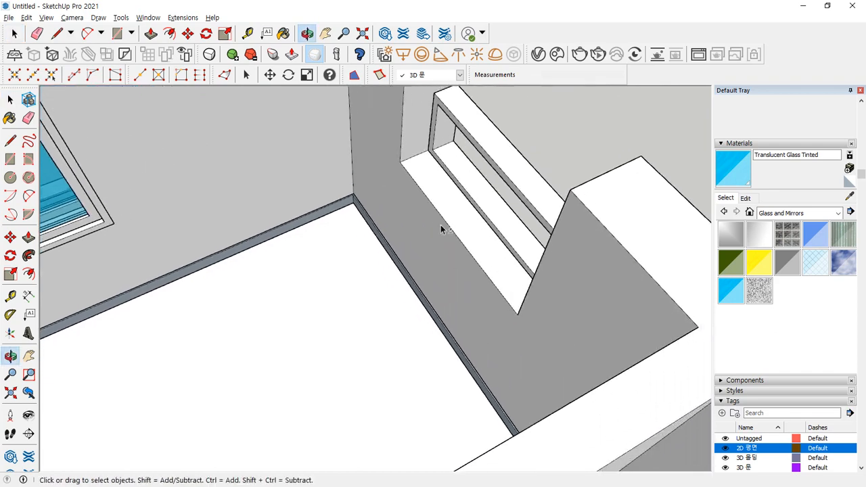
- Select the window frame and move it to a new position
{"action": "scroll", "coordinate": [469, 159], "scroll_direction": "up", "scroll_amount": 2}
{"action": "left_click", "coordinate": [468, 156]}
{"action": "right_click", "coordinate": [466, 143]}
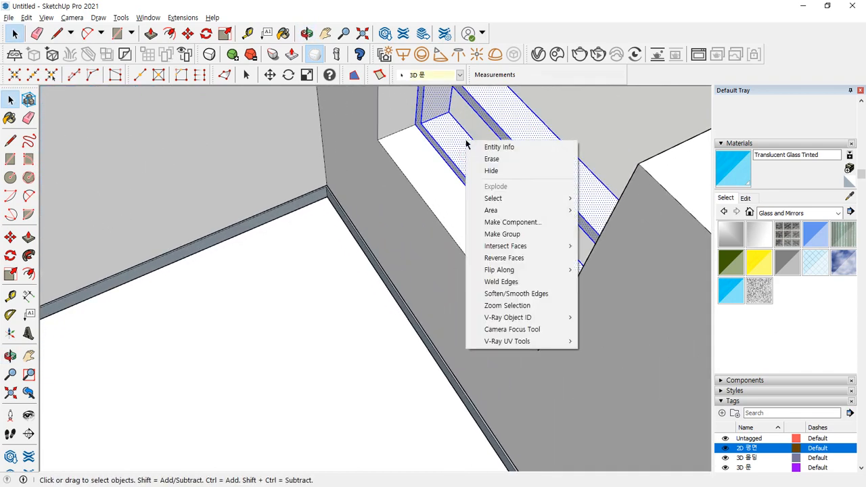
{"action": "key", "text": "Escape"}
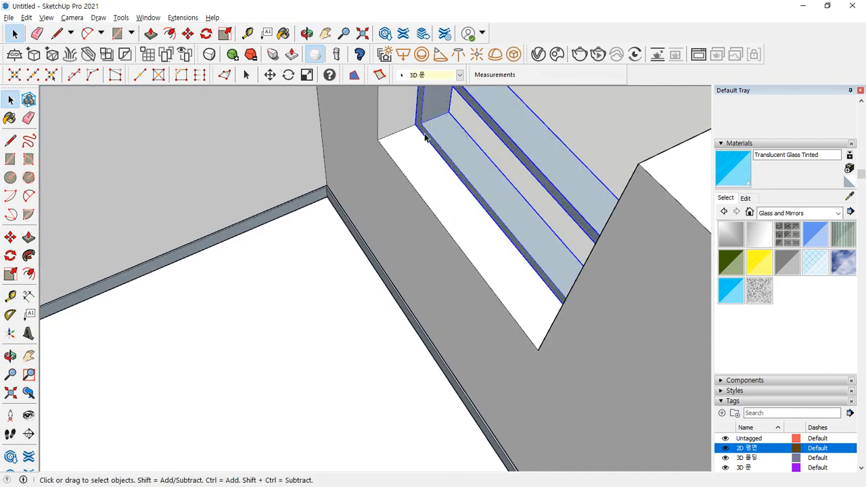
{"action": "middle_click_drag", "start_coordinate": [457, 139], "coordinate": [432, 166]}
{"action": "key", "text": "m"}
{"action": "scroll", "coordinate": [433, 116], "scroll_direction": "up", "scroll_amount": 1}
{"action": "left_click", "coordinate": [438, 155]}
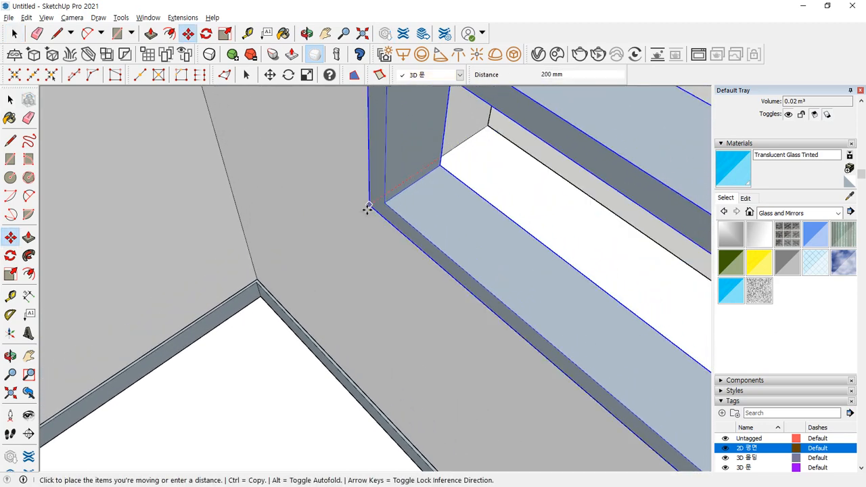
{"action": "left_click", "coordinate": [367, 207]}
{"action": "scroll", "coordinate": [595, 209], "scroll_direction": "up", "scroll_amount": 2}
{"action": "scroll", "coordinate": [433, 247], "scroll_direction": "down", "scroll_amount": 4}
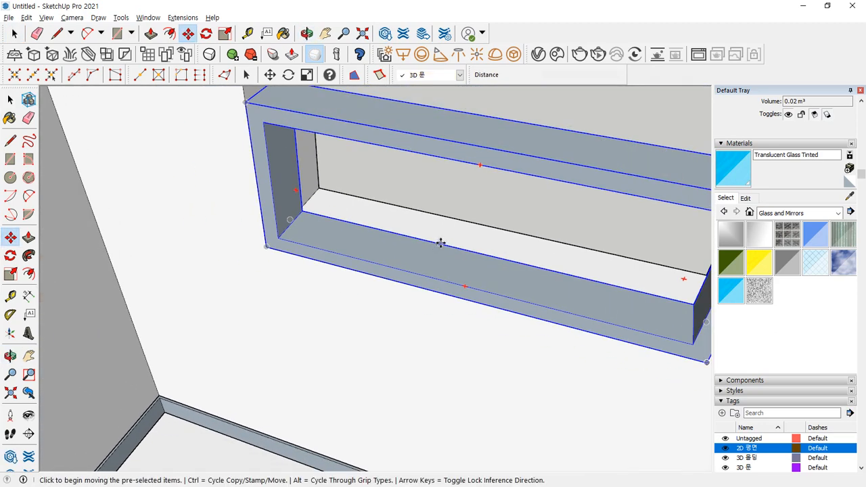
{"action": "middle_click_drag", "start_coordinate": [441, 241], "coordinate": [517, 262]}
- Draw a rectangle over the frame opening's right half and shift its dividing edge 30 mm left
{"action": "key", "text": "r"}
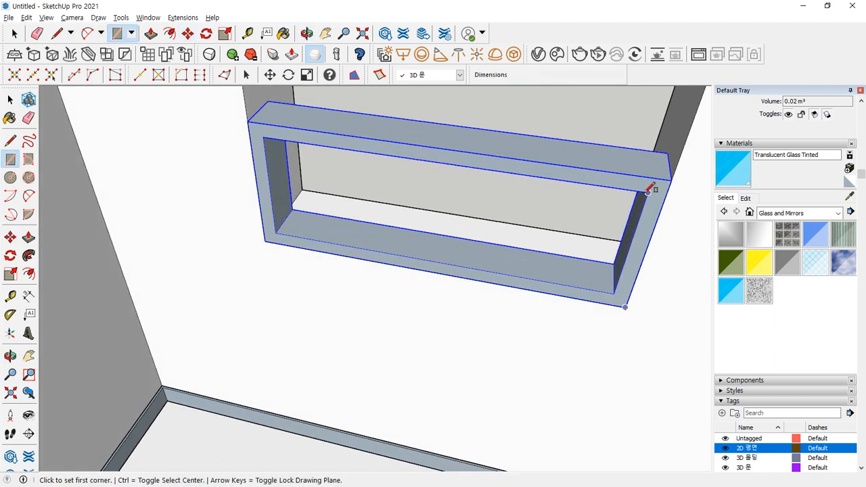
{"action": "left_click", "coordinate": [647, 193]}
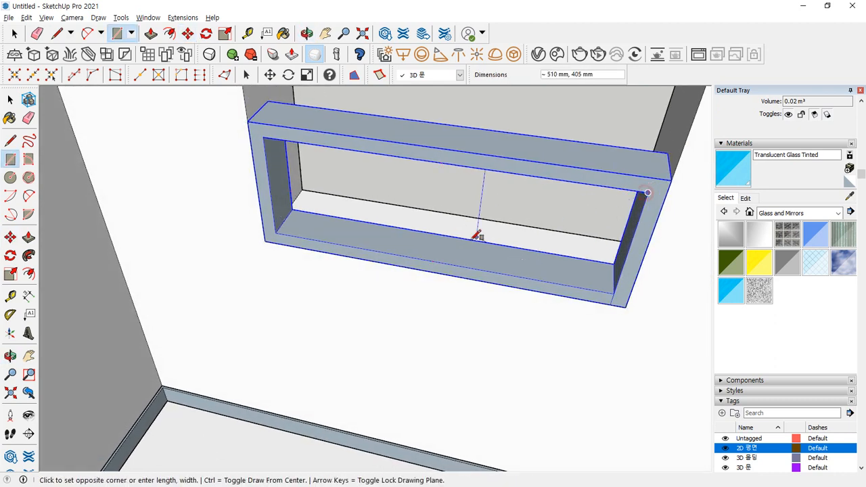
{"action": "left_click", "coordinate": [437, 261]}
{"action": "key", "text": "space"}
{"action": "left_click", "coordinate": [437, 224]}
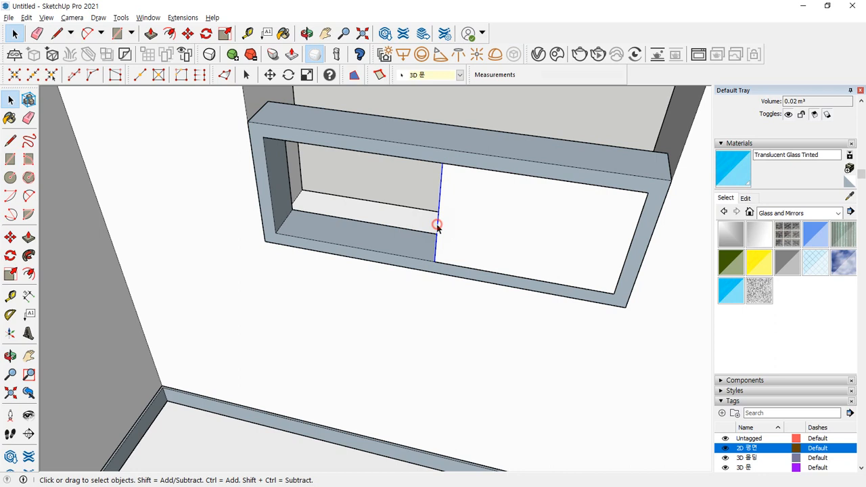
{"action": "key", "text": "m"}
{"action": "left_click", "coordinate": [434, 261]}
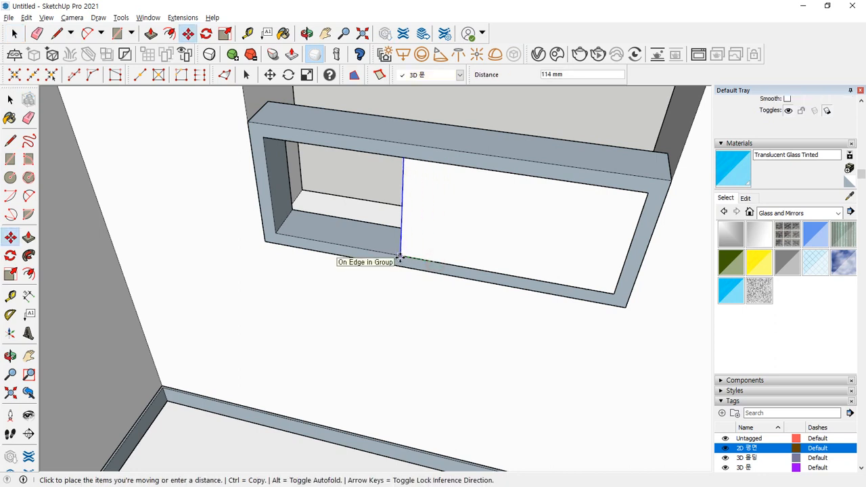
{"action": "type", "text": "30"}
{"action": "key", "text": "Return"}
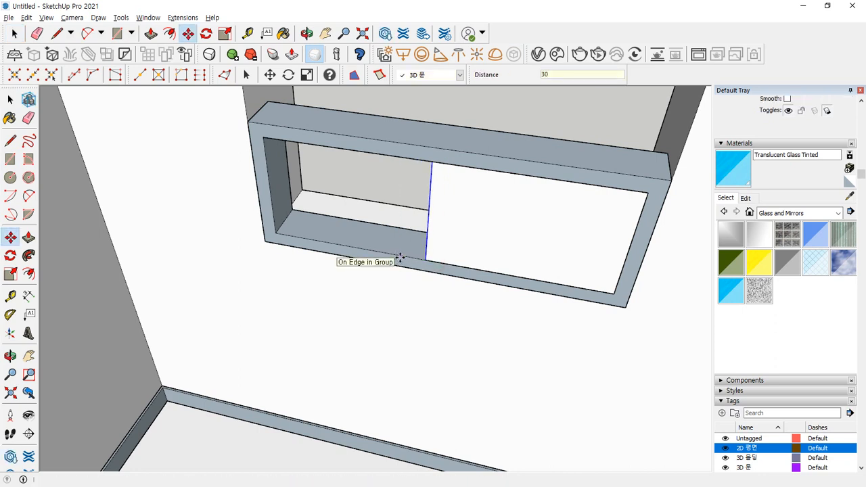
- Offset the right face 60 mm inward and delete the inner face to open the sash
{"action": "key", "text": "space"}
{"action": "left_click", "coordinate": [507, 229]}
{"action": "key", "text": "f"}
{"action": "left_click", "coordinate": [522, 210]}
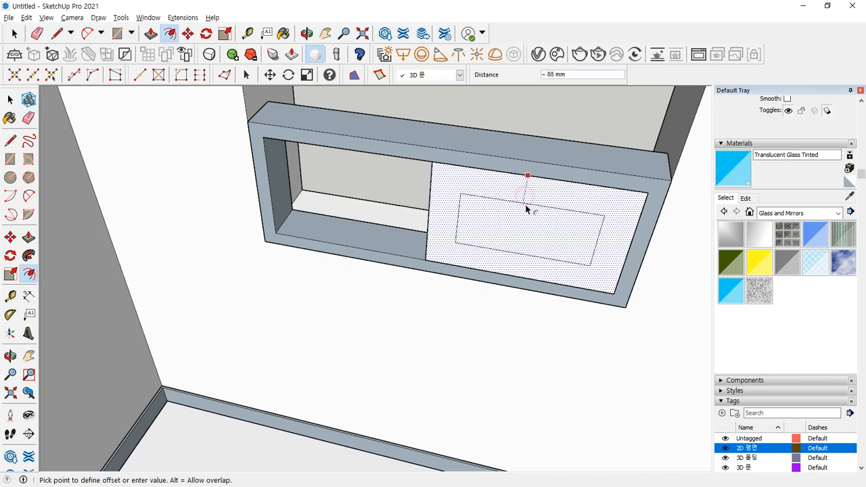
{"action": "type", "text": "60"}
{"action": "key", "text": "Return"}
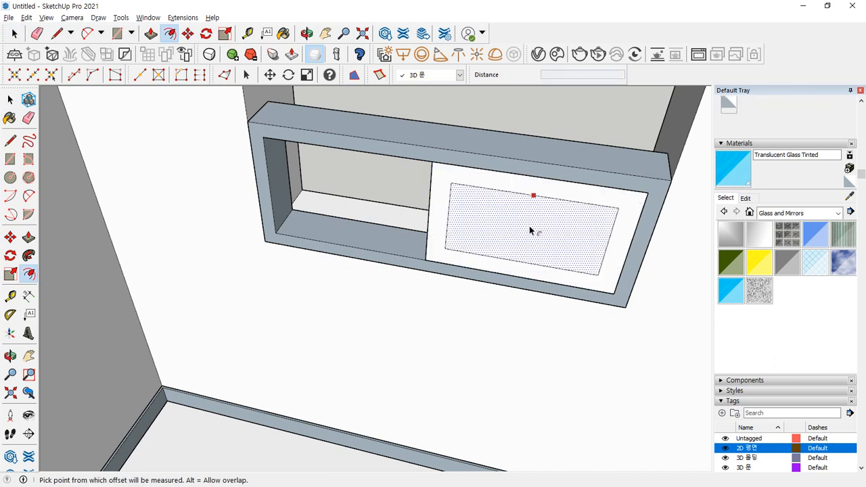
{"action": "key", "text": "space"}
{"action": "left_click", "coordinate": [530, 226]}
{"action": "key", "text": "Delete"}
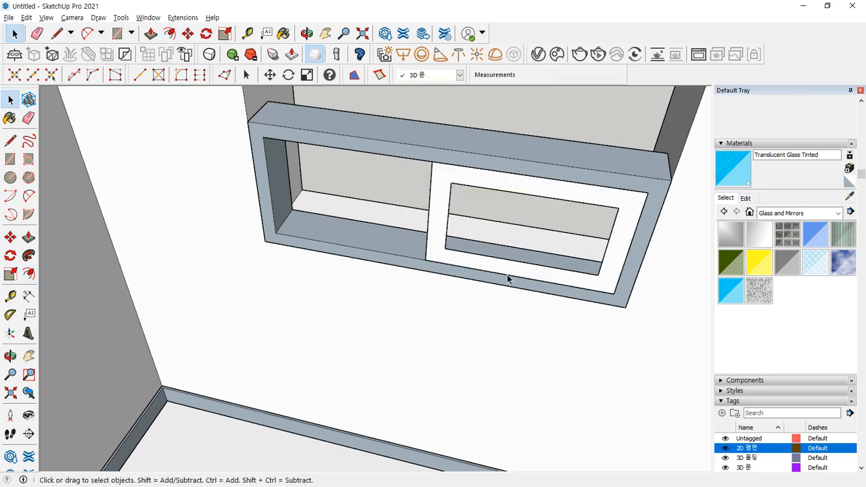
- Extrude the sash frame to 47 mm deep and make it a group
{"action": "key", "text": "p"}
{"action": "left_click", "coordinate": [510, 271]}
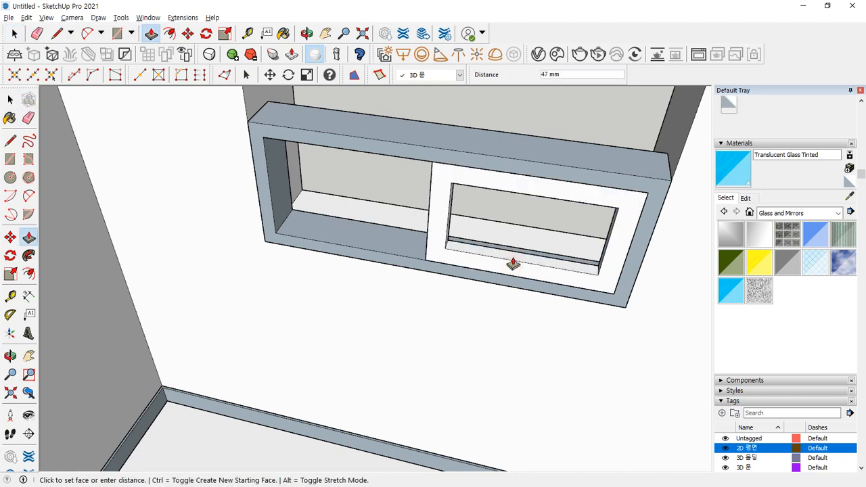
{"action": "left_click", "coordinate": [513, 264]}
{"action": "key", "text": "space"}
{"action": "double_click", "coordinate": [510, 264]}
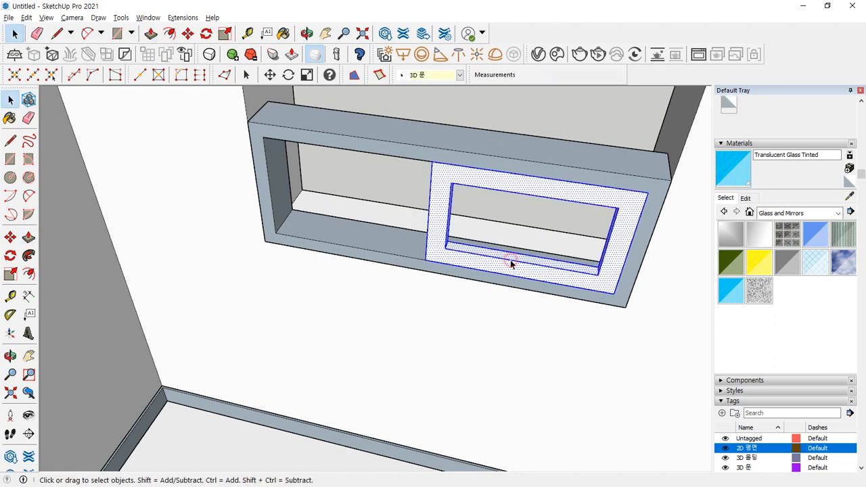
{"action": "right_click", "coordinate": [511, 264]}
{"action": "key", "text": "g"}
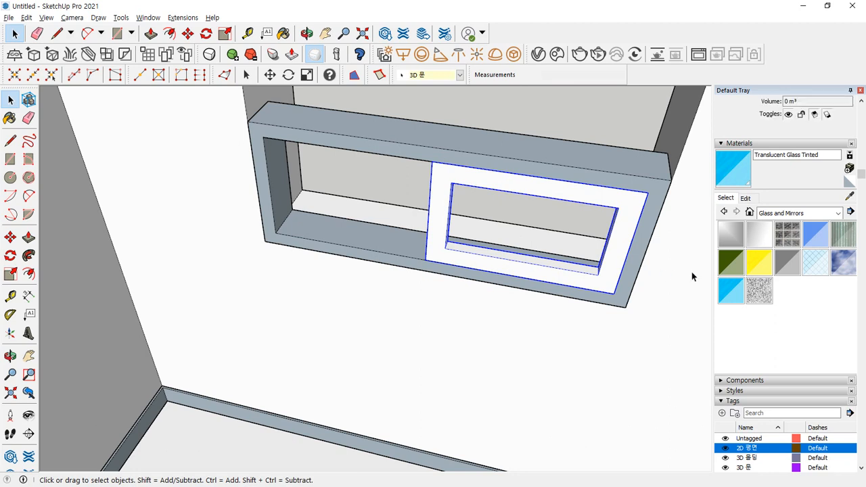
- Draw the pane face across the sash opening and pick Translucent Glass Tinted
{"action": "key", "text": "r"}
{"action": "left_click", "coordinate": [445, 249]}
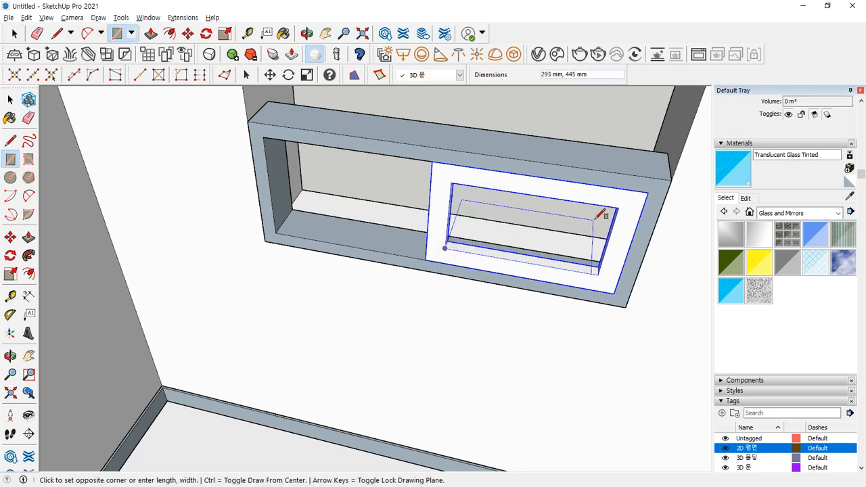
{"action": "left_click", "coordinate": [616, 207]}
{"action": "left_click", "coordinate": [730, 289]}
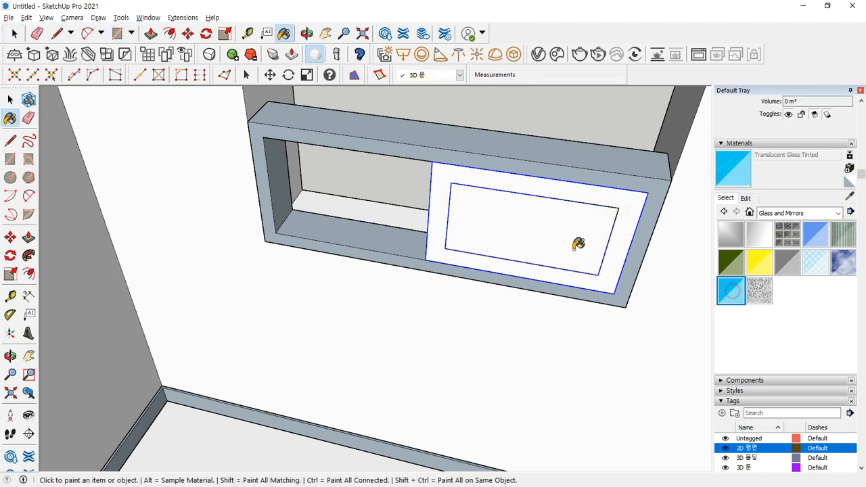
- Paint the pane with Translucent Glass Tinted and set it 20 mm back
{"action": "left_click", "coordinate": [514, 220]}
{"action": "key", "text": "space"}
{"action": "left_click", "coordinate": [534, 244]}
{"action": "middle_click_drag", "start_coordinate": [530, 230], "coordinate": [551, 227]}
{"action": "scroll", "coordinate": [551, 226], "scroll_direction": "up", "scroll_amount": 5}
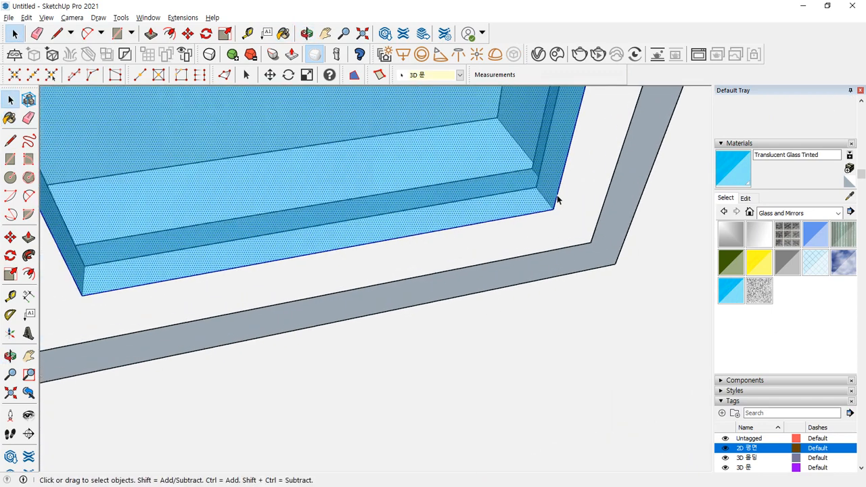
{"action": "key", "text": "m"}
{"action": "left_click", "coordinate": [549, 212]}
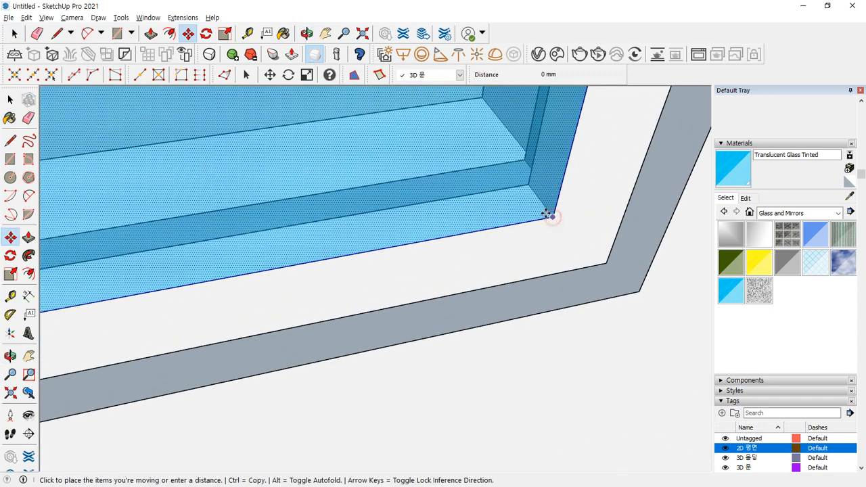
{"action": "left_click", "coordinate": [536, 195]}
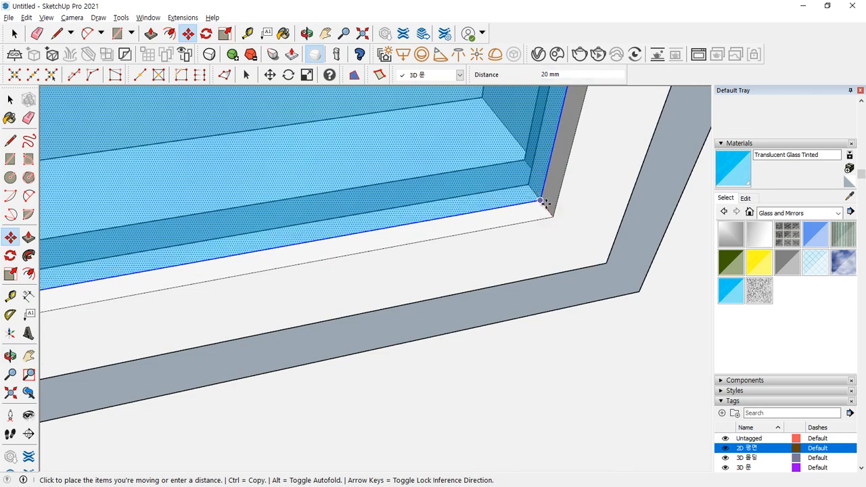
{"action": "key", "text": "space"}
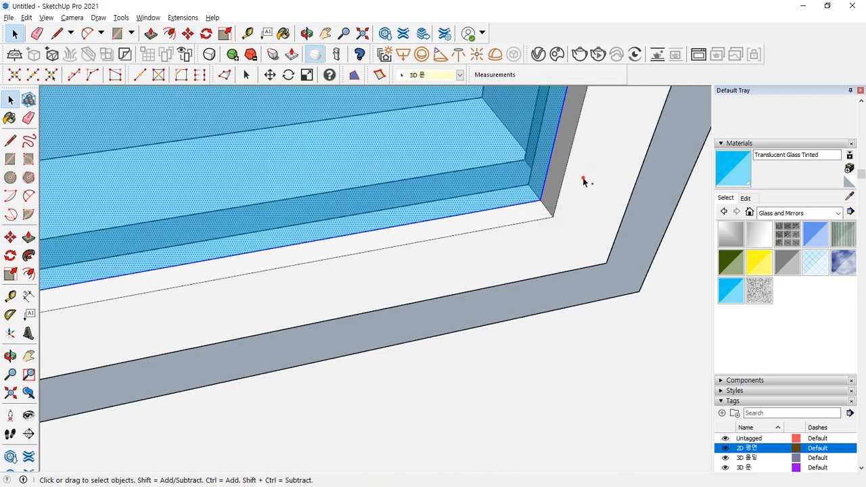
- Select the glass pane together with the sash frame and view the whole window
{"action": "left_click", "coordinate": [583, 179], "text": "ctrl"}
{"action": "right_click", "coordinate": [493, 241]}
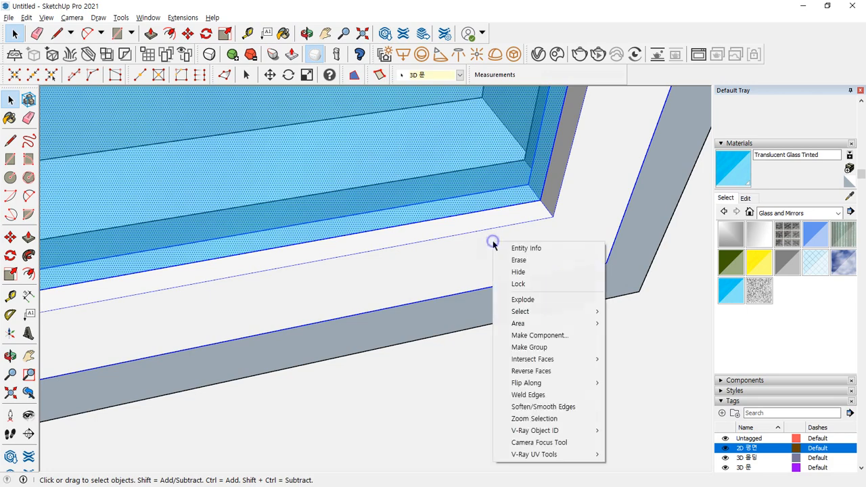
{"action": "scroll", "coordinate": [485, 243], "scroll_direction": "down", "scroll_amount": 8}
{"action": "mouse_move", "coordinate": [459, 209]}
{"action": "middle_mouse_down"}
{"action": "mouse_move", "coordinate": [443, 282]}
{"action": "mouse_move", "coordinate": [458, 263]}
{"action": "middle_mouse_up"}
{"action": "scroll", "coordinate": [458, 263], "scroll_direction": "down", "scroll_amount": 3}
{"action": "key", "text": "ctrl+alt+d"}
{"action": "mouse_move", "coordinate": [498, 123]}
{"action": "left_mouse_down"}
{"action": "mouse_move", "coordinate": [559, 340]}
{"action": "mouse_move", "coordinate": [258, 265]}
{"action": "mouse_move", "coordinate": [275, 208]}
{"action": "left_mouse_up"}
{"action": "mouse_move", "coordinate": [536, 166]}
{"action": "left_mouse_down"}
{"action": "mouse_move", "coordinate": [381, 169]}
{"action": "mouse_move", "coordinate": [453, 171]}
{"action": "left_mouse_up"}
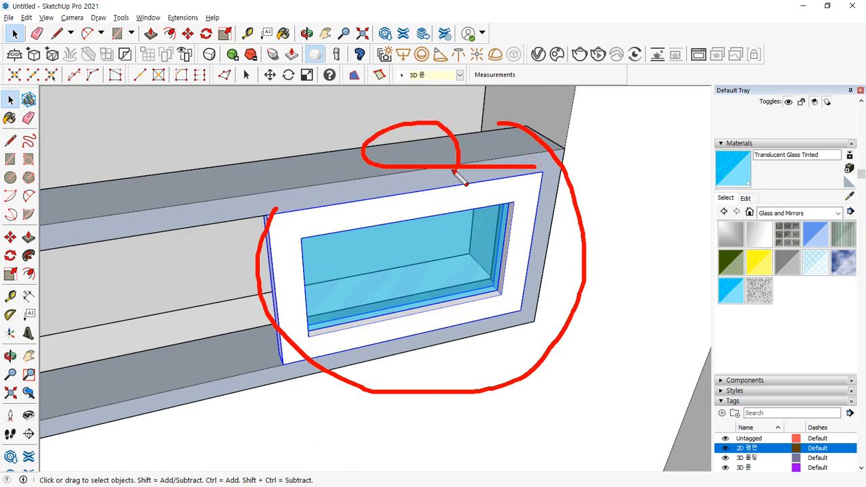
{"action": "mouse_move", "coordinate": [360, 286]}
{"action": "left_mouse_down"}
{"action": "mouse_move", "coordinate": [436, 209]}
{"action": "mouse_move", "coordinate": [458, 173]}
{"action": "left_mouse_up"}
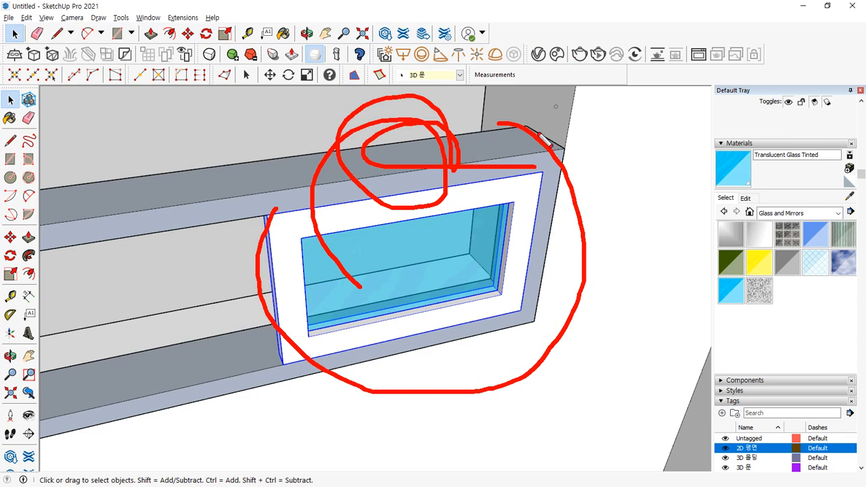
{"action": "key", "text": "Escape"}
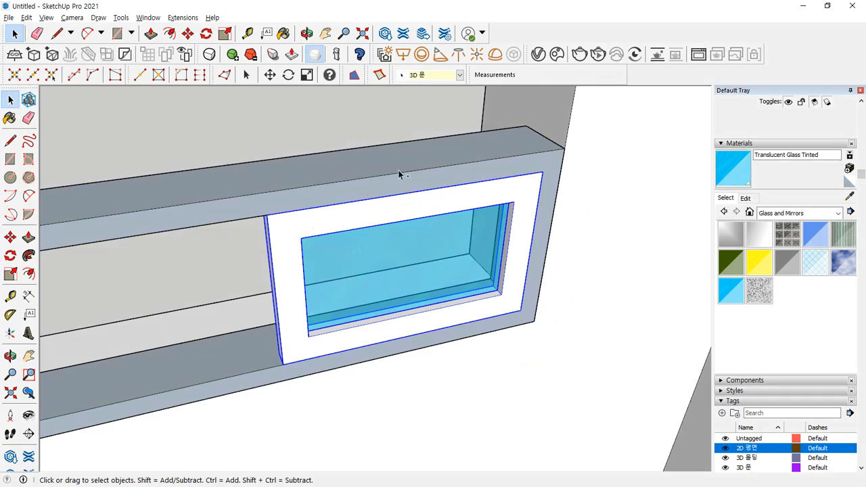
- Move the glazed sash by its lower-left corner into the wall's window opening
{"action": "middle_click_drag", "start_coordinate": [397, 171], "coordinate": [339, 279]}
{"action": "middle_click_drag", "start_coordinate": [41, 359], "coordinate": [294, 213], "text": "shift"}
{"action": "scroll", "coordinate": [103, 284], "scroll_direction": "up", "scroll_amount": 2}
{"action": "middle_click_drag", "start_coordinate": [85, 283], "coordinate": [257, 222], "text": "shift"}
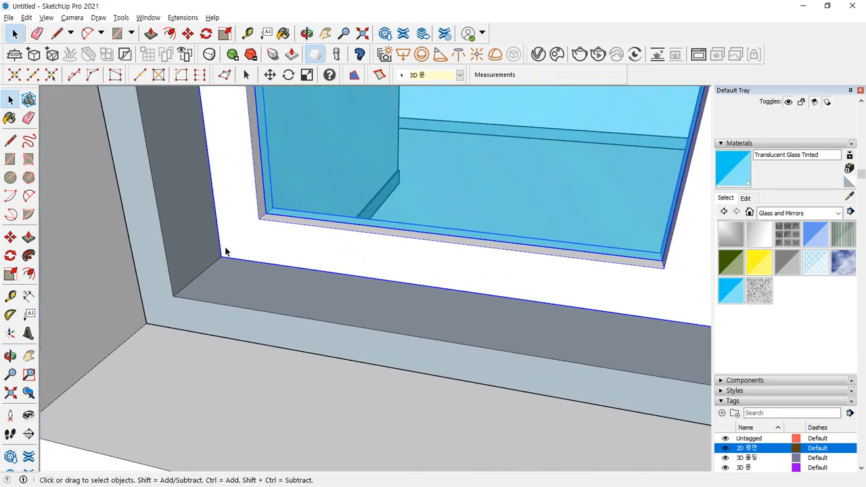
{"action": "scroll", "coordinate": [223, 247], "scroll_direction": "up", "scroll_amount": 1}
{"action": "key", "text": "m"}
{"action": "left_click", "coordinate": [218, 260]}
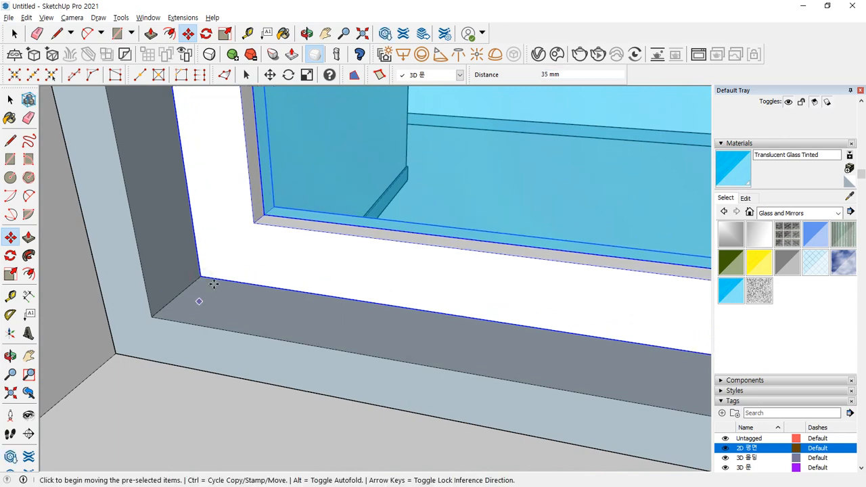
{"action": "middle_click_drag", "start_coordinate": [292, 239], "coordinate": [272, 317]}
{"action": "scroll", "coordinate": [262, 232], "scroll_direction": "down", "scroll_amount": 3}
{"action": "middle_click_drag", "start_coordinate": [250, 218], "coordinate": [261, 290], "text": "shift"}
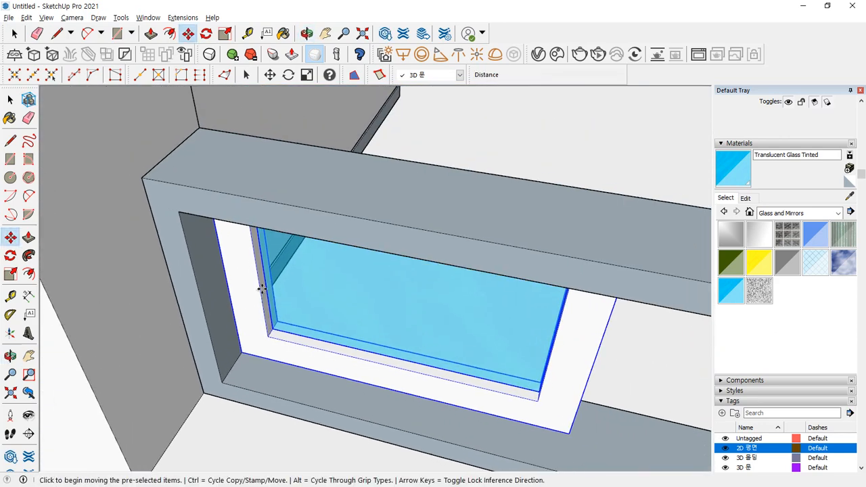
{"action": "key", "text": "l"}
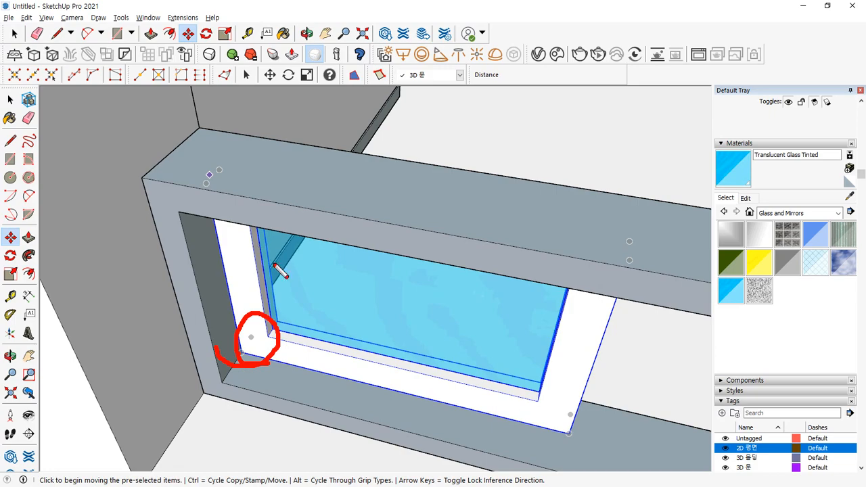
- Orbit and pan around the house to check the seated window
{"action": "middle_click_drag", "start_coordinate": [498, 335], "coordinate": [85, 369]}
{"action": "middle_click_drag", "start_coordinate": [432, 210], "coordinate": [382, 382], "text": "shift"}
{"action": "scroll", "coordinate": [396, 378], "scroll_direction": "down", "scroll_amount": 8}
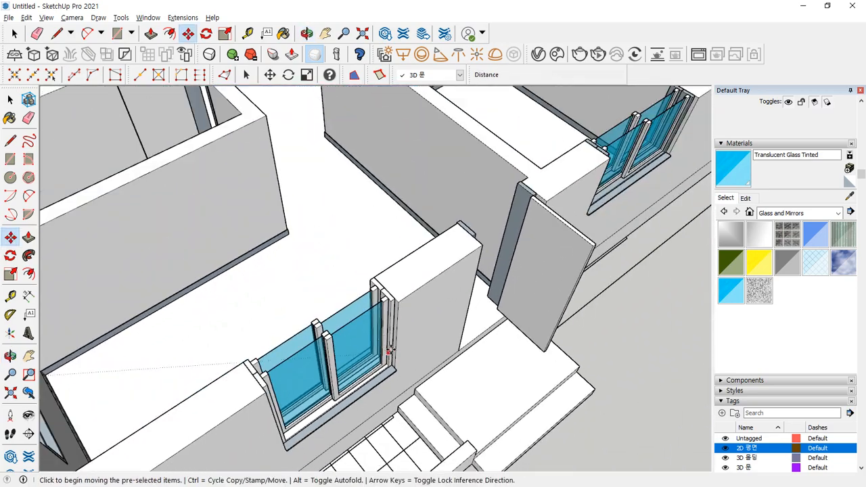
{"action": "middle_click_drag", "start_coordinate": [432, 326], "coordinate": [206, 445], "text": "shift"}
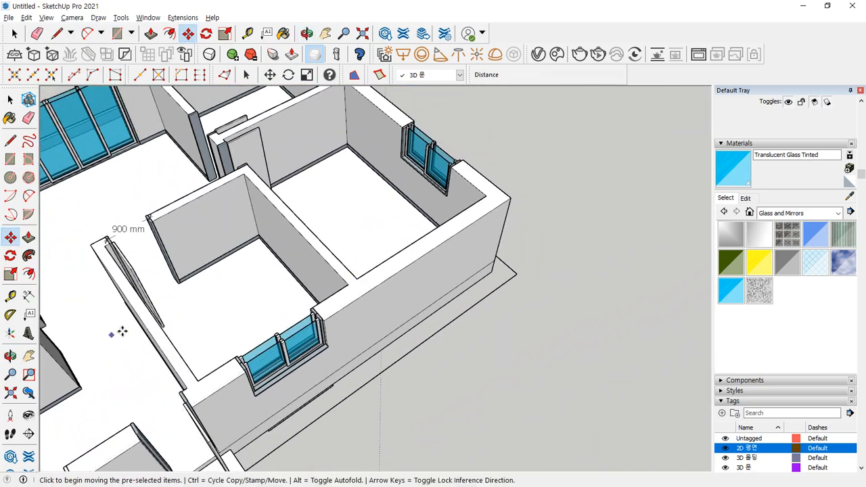
{"action": "middle_click_drag", "start_coordinate": [122, 331], "coordinate": [146, 308]}
{"action": "middle_click_drag", "start_coordinate": [368, 205], "coordinate": [331, 382]}
{"action": "scroll", "coordinate": [330, 383], "scroll_direction": "up", "scroll_amount": 8}
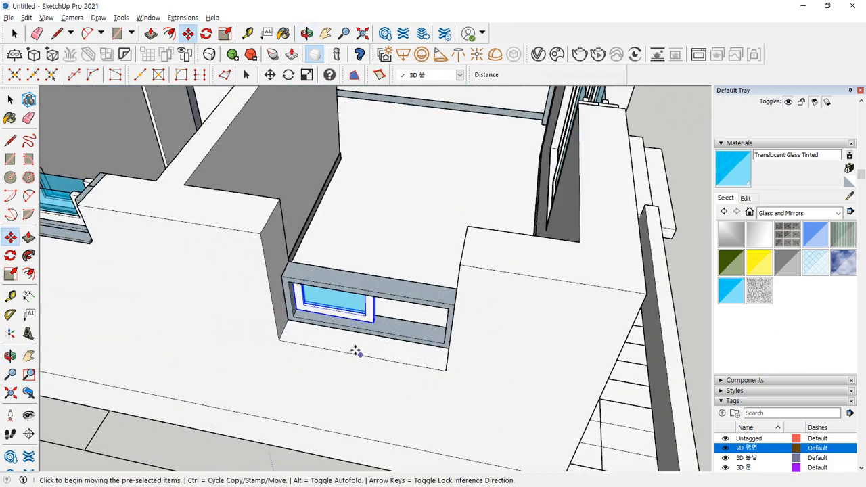
- Copy the glass sash into the right half of the window frame
{"action": "middle_click_drag", "start_coordinate": [365, 305], "coordinate": [415, 286]}
{"action": "scroll", "coordinate": [415, 286], "scroll_direction": "up", "scroll_amount": 2}
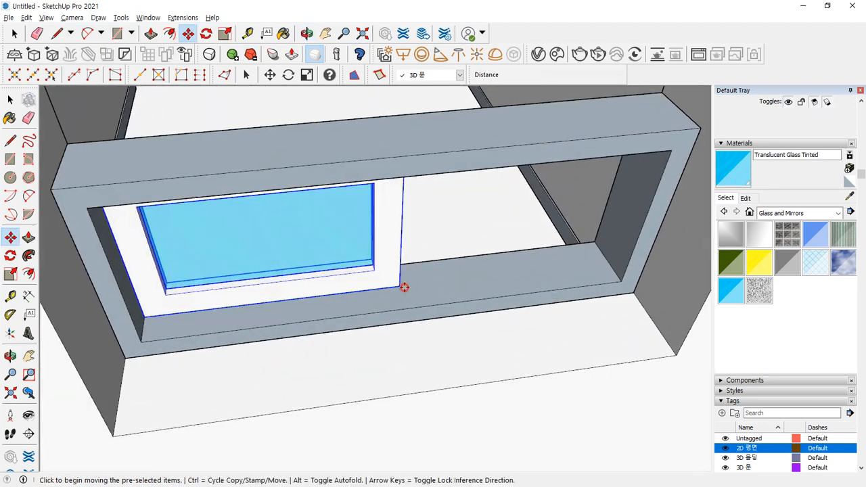
{"action": "key", "text": "ctrl"}
{"action": "left_click", "coordinate": [404, 288]}
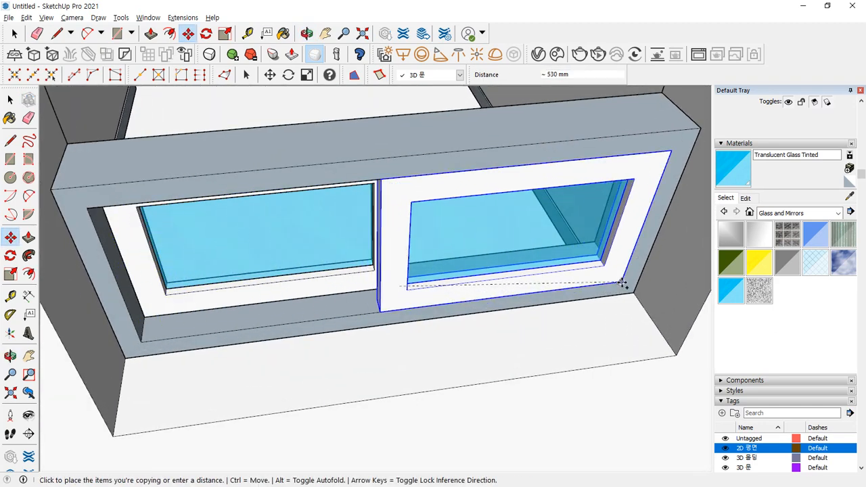
{"action": "left_click", "coordinate": [623, 281]}
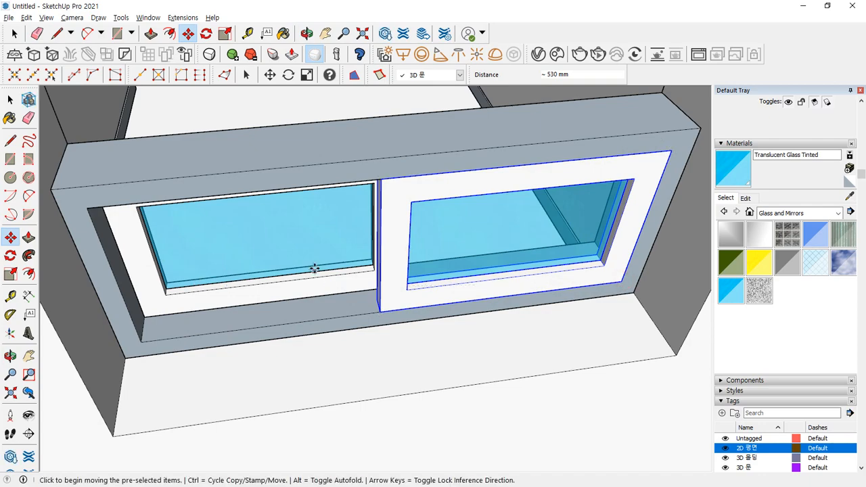
- Start another sash copy from its group origin, then cancel the misplaced copy
{"action": "mouse_move", "coordinate": [310, 271]}
{"action": "middle_mouse_down"}
{"action": "mouse_move", "coordinate": [294, 293]}
{"action": "mouse_move", "coordinate": [72, 450]}
{"action": "mouse_move", "coordinate": [40, 269]}
{"action": "middle_mouse_up"}
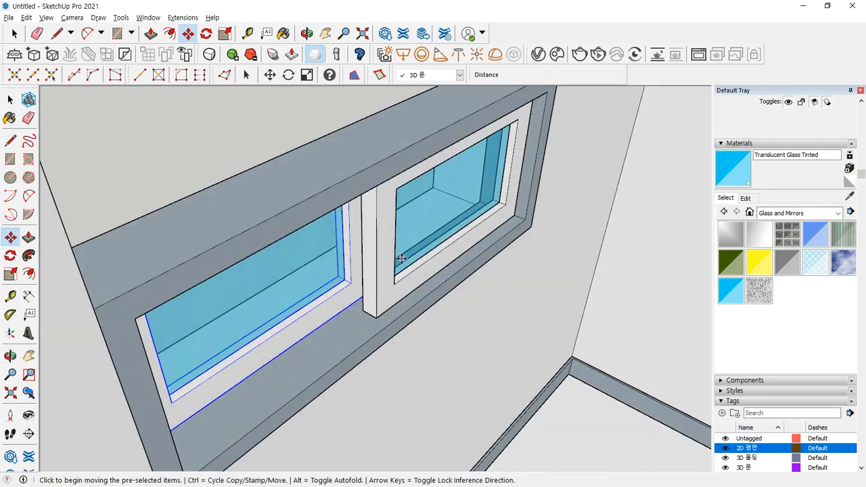
{"action": "key", "text": "ctrl"}
{"action": "left_click_drag", "start_coordinate": [523, 222], "coordinate": [499, 224]}
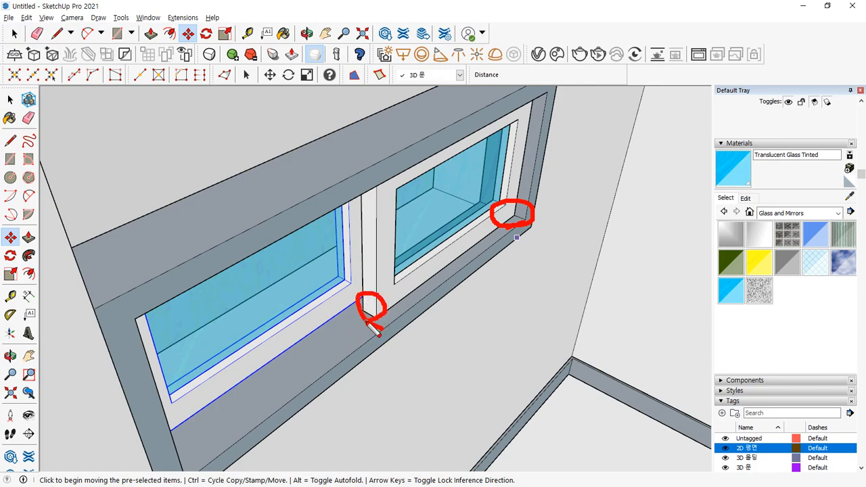
{"action": "key", "text": "ctrl"}
{"action": "mouse_move", "coordinate": [371, 328]}
{"action": "middle_mouse_down"}
{"action": "mouse_move", "coordinate": [422, 280]}
{"action": "mouse_move", "coordinate": [593, 290]}
{"action": "mouse_move", "coordinate": [363, 322]}
{"action": "mouse_move", "coordinate": [321, 388]}
{"action": "mouse_move", "coordinate": [336, 406]}
{"action": "mouse_move", "coordinate": [406, 373]}
{"action": "mouse_move", "coordinate": [405, 380]}
{"action": "middle_mouse_up"}
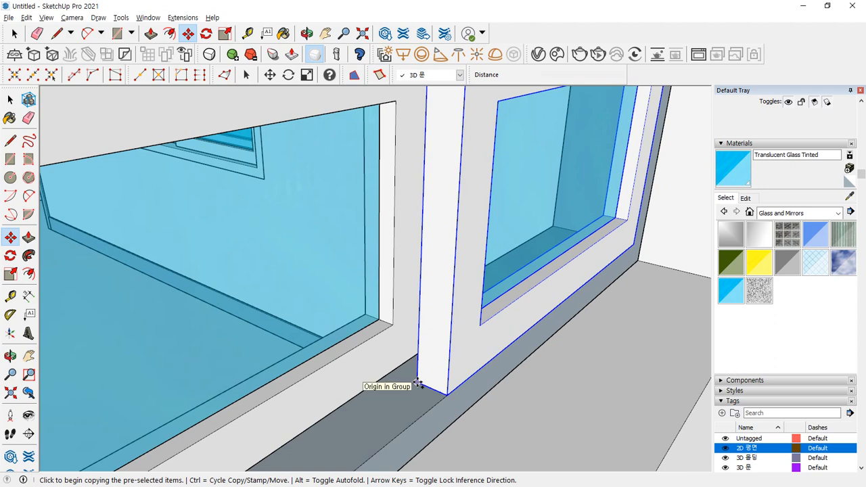
{"action": "left_click", "coordinate": [418, 383]}
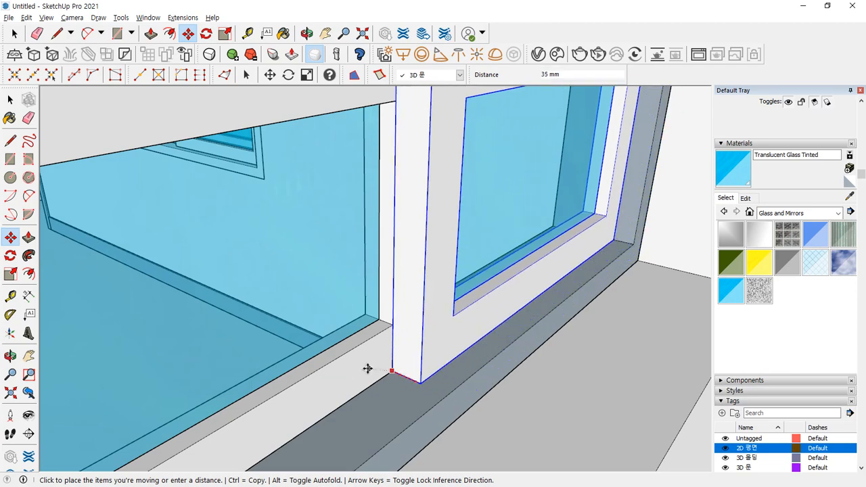
{"action": "middle_click_drag", "start_coordinate": [371, 367], "coordinate": [400, 318]}
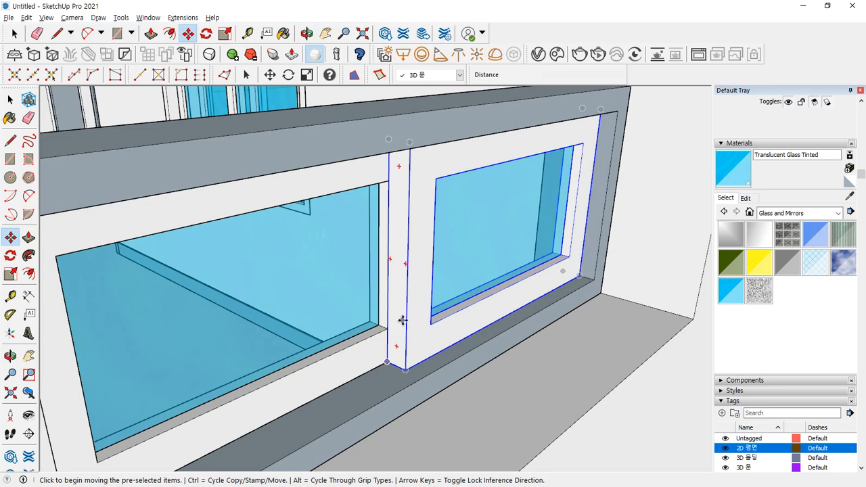
{"action": "key", "text": "Escape"}
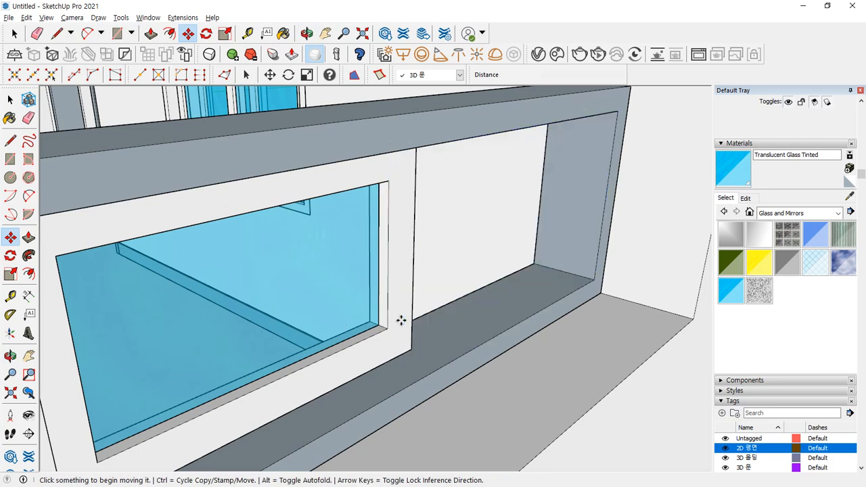
{"action": "scroll", "coordinate": [386, 261], "scroll_direction": "down", "scroll_amount": 2}
{"action": "middle_click_drag", "start_coordinate": [385, 260], "coordinate": [194, 248]}
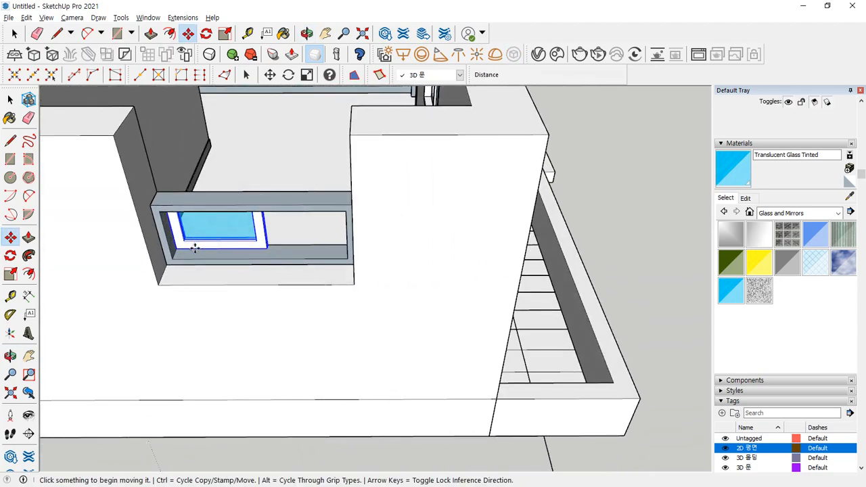
{"action": "middle_click_drag", "start_coordinate": [286, 151], "coordinate": [564, 299]}
{"action": "middle_click_drag", "start_coordinate": [368, 124], "coordinate": [244, 287]}
- Move the glass sash 35 mm over within the window frame
{"action": "scroll", "coordinate": [258, 201], "scroll_direction": "up", "scroll_amount": 2}
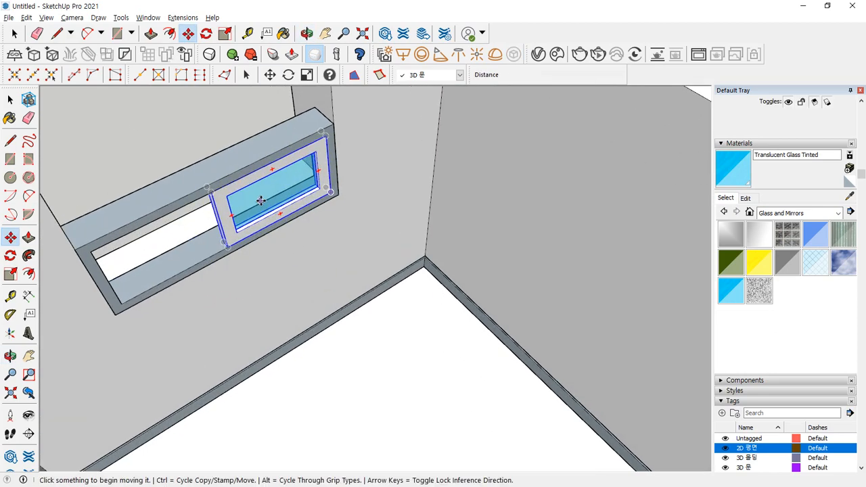
{"action": "middle_click_drag", "start_coordinate": [88, 189], "coordinate": [122, 178]}
{"action": "left_click_drag", "start_coordinate": [122, 178], "coordinate": [526, 115]}
{"action": "key", "text": "m"}
{"action": "scroll", "coordinate": [297, 290], "scroll_direction": "up", "scroll_amount": 2}
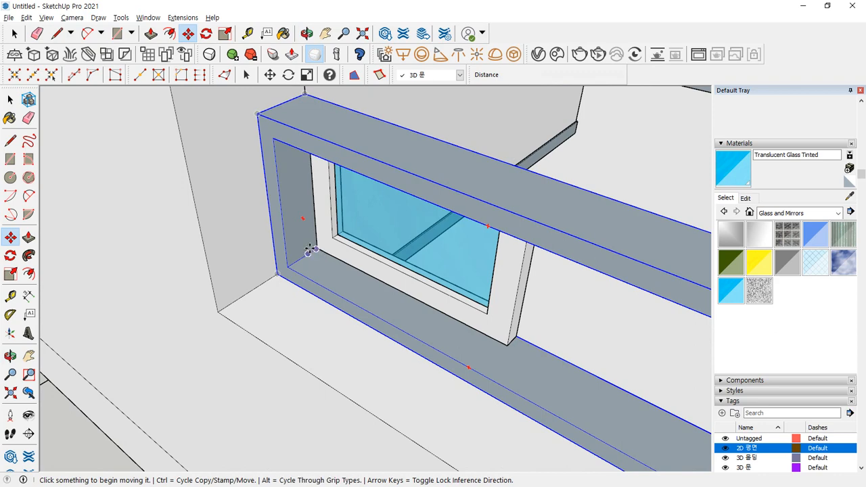
{"action": "scroll", "coordinate": [308, 250], "scroll_direction": "up", "scroll_amount": 2}
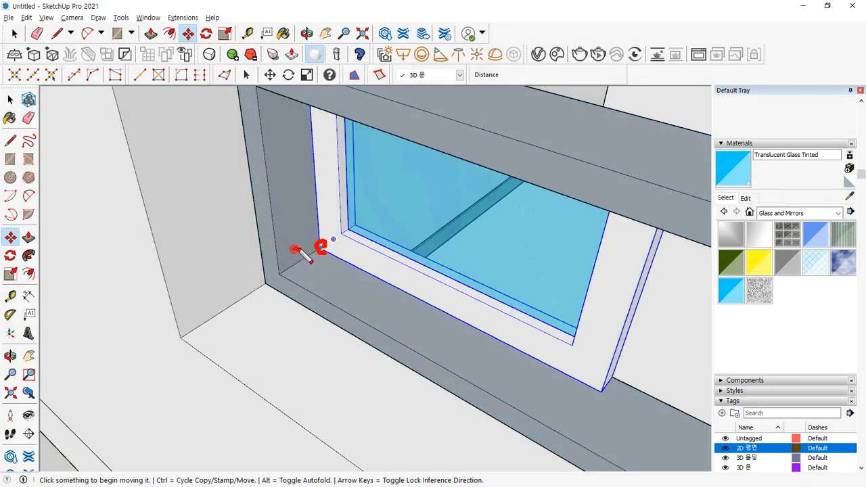
{"action": "scroll", "coordinate": [311, 256], "scroll_direction": "up", "scroll_amount": 3}
{"action": "key", "text": "ctrl"}
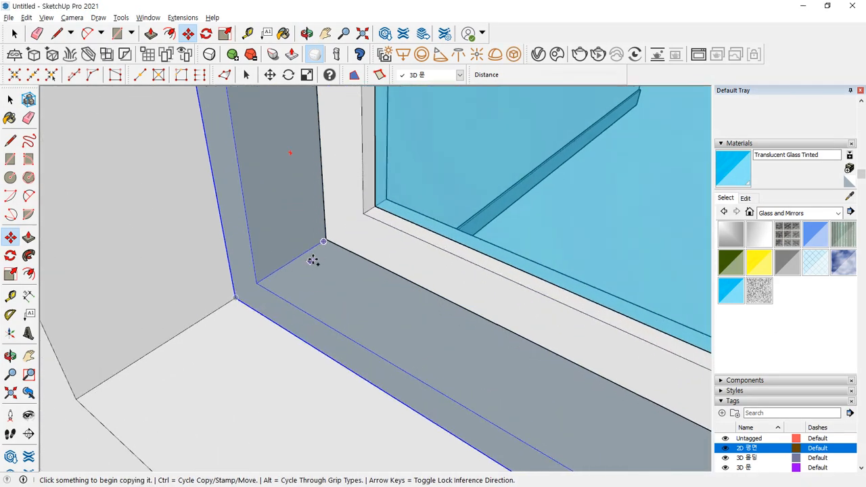
{"action": "left_click", "coordinate": [326, 237]}
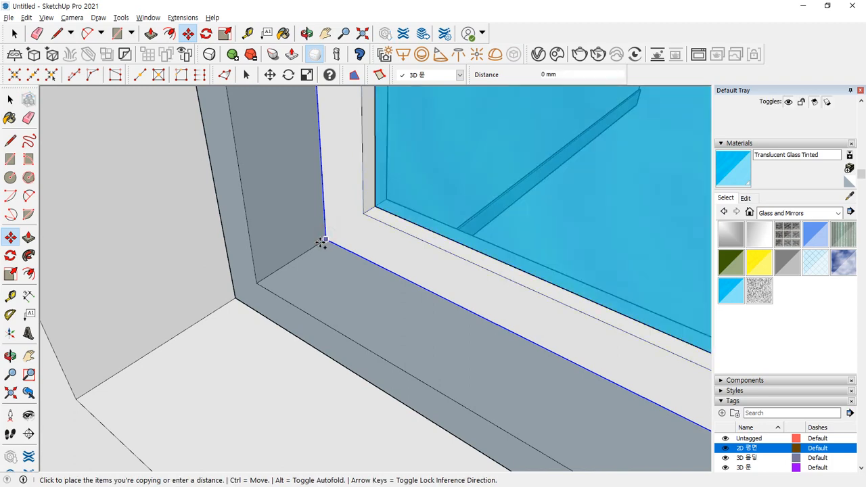
{"action": "key", "text": "ctrl"}
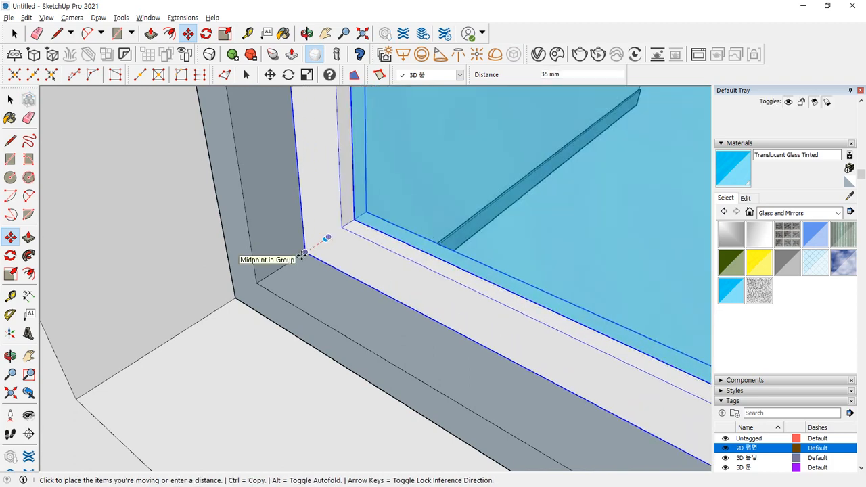
{"action": "left_click", "coordinate": [303, 254]}
- Copy the glass sash to the frame's right corner as the second sash
{"action": "middle_click_drag", "start_coordinate": [159, 352], "coordinate": [271, 344]}
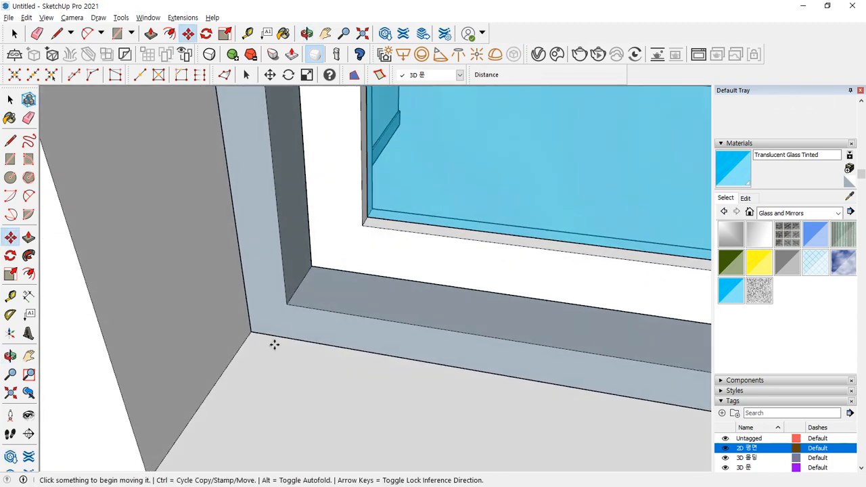
{"action": "middle_click_drag", "start_coordinate": [348, 286], "coordinate": [129, 292], "text": "shift"}
{"action": "scroll", "coordinate": [172, 301], "scroll_direction": "down", "scroll_amount": 2}
{"action": "middle_click_drag", "start_coordinate": [399, 300], "coordinate": [174, 253], "text": "shift"}
{"action": "left_click", "coordinate": [263, 292]}
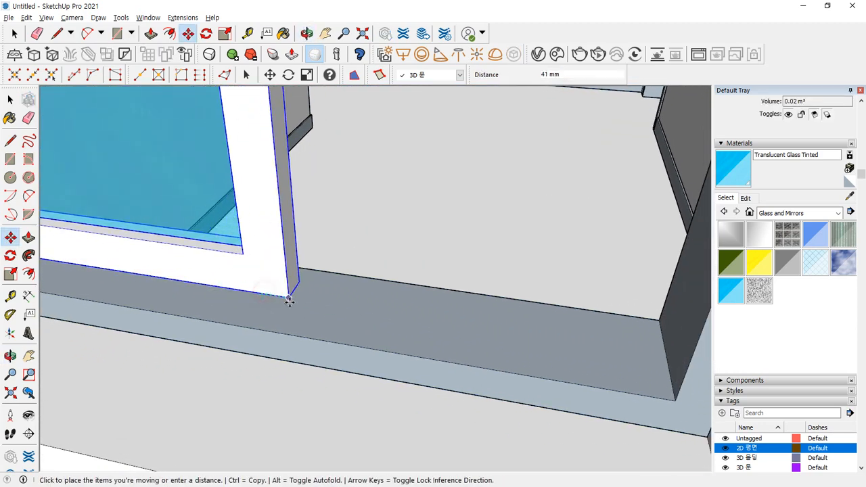
{"action": "key", "text": "ctrl"}
{"action": "middle_click_drag", "start_coordinate": [360, 332], "coordinate": [284, 315]}
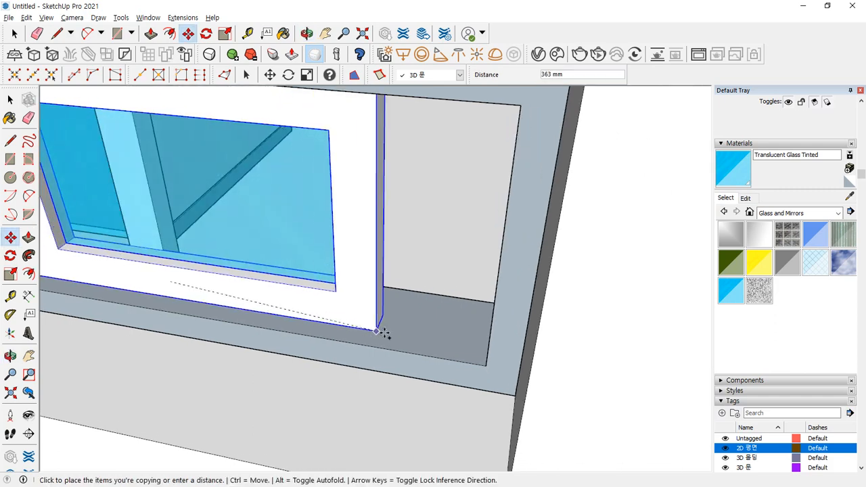
{"action": "scroll", "coordinate": [392, 337], "scroll_direction": "up", "scroll_amount": 1}
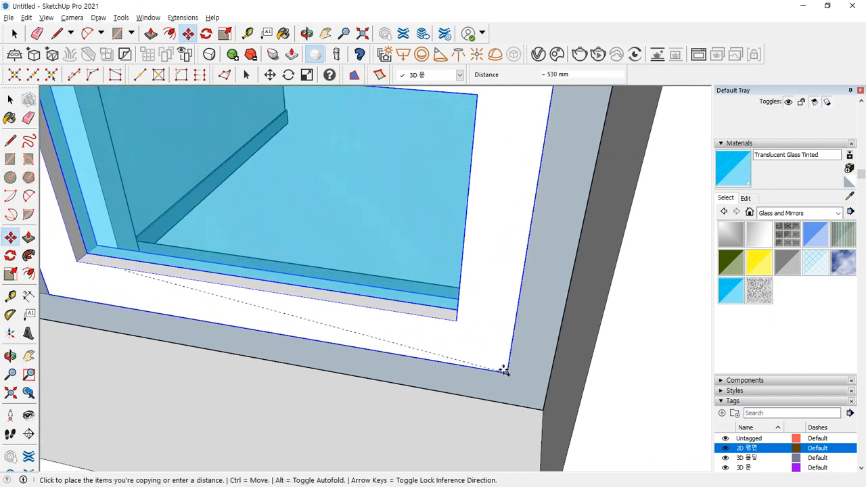
{"action": "left_click", "coordinate": [505, 371]}
{"action": "middle_click_drag", "start_coordinate": [116, 332], "coordinate": [400, 301]}
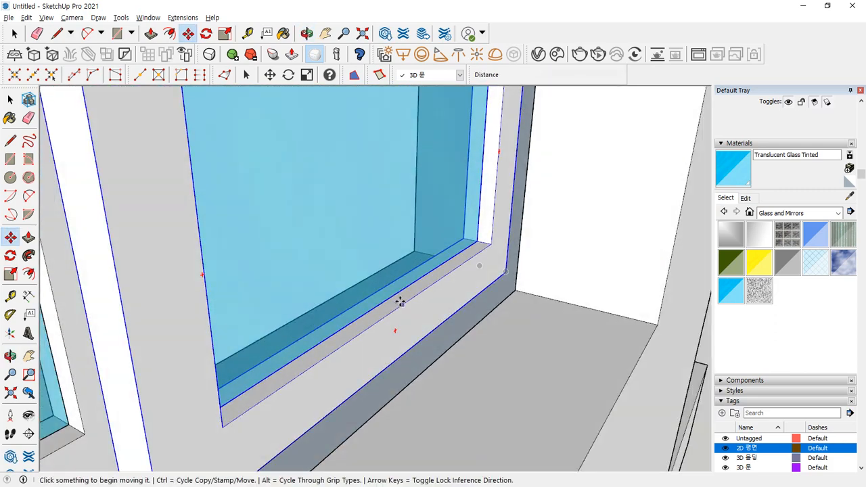
- Move the column to a new spot and orbit to face the two-window wall
{"action": "middle_click_drag", "start_coordinate": [191, 395], "coordinate": [289, 359], "text": "shift"}
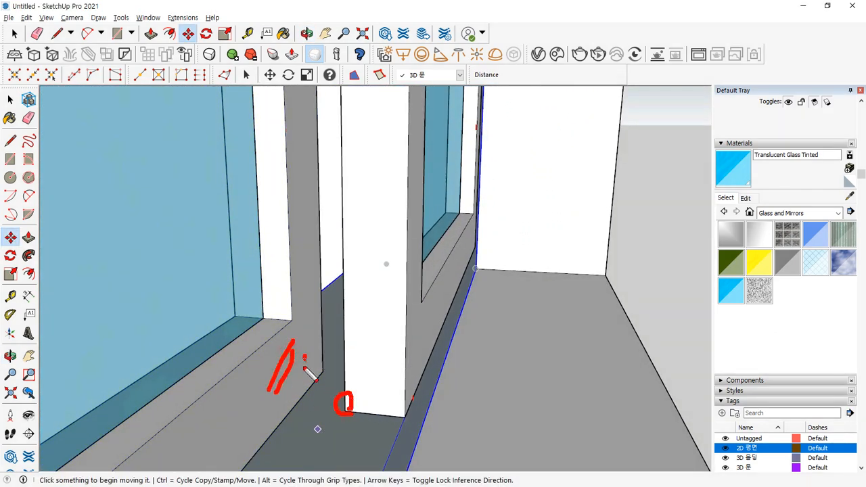
{"action": "left_click", "coordinate": [345, 409]}
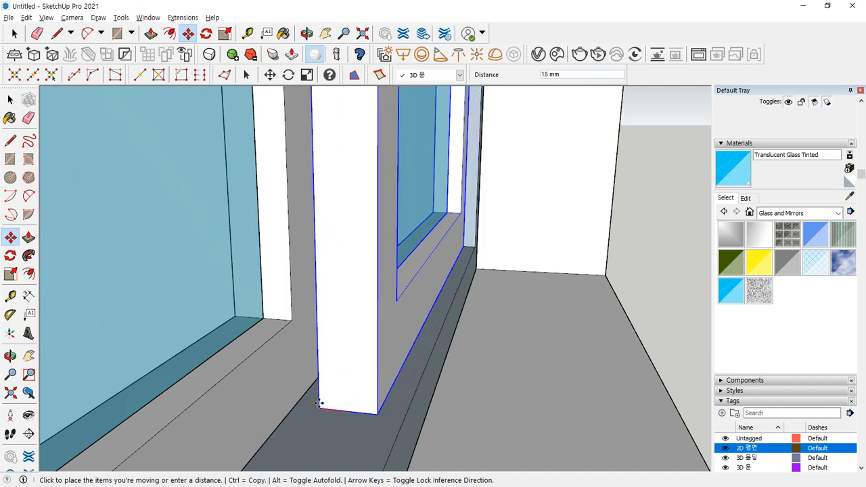
{"action": "left_click", "coordinate": [256, 387]}
{"action": "scroll", "coordinate": [300, 405], "scroll_direction": "down", "scroll_amount": 4}
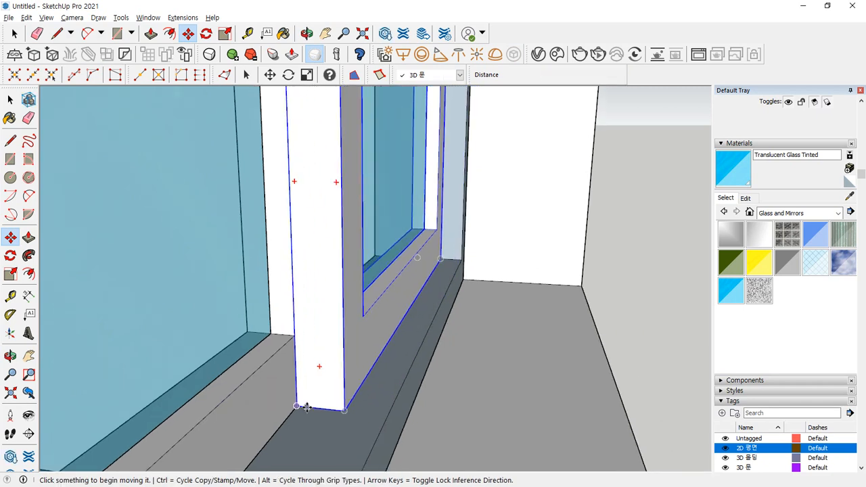
{"action": "middle_click_drag", "start_coordinate": [308, 384], "coordinate": [270, 384]}
{"action": "scroll", "coordinate": [277, 384], "scroll_direction": "down", "scroll_amount": 2}
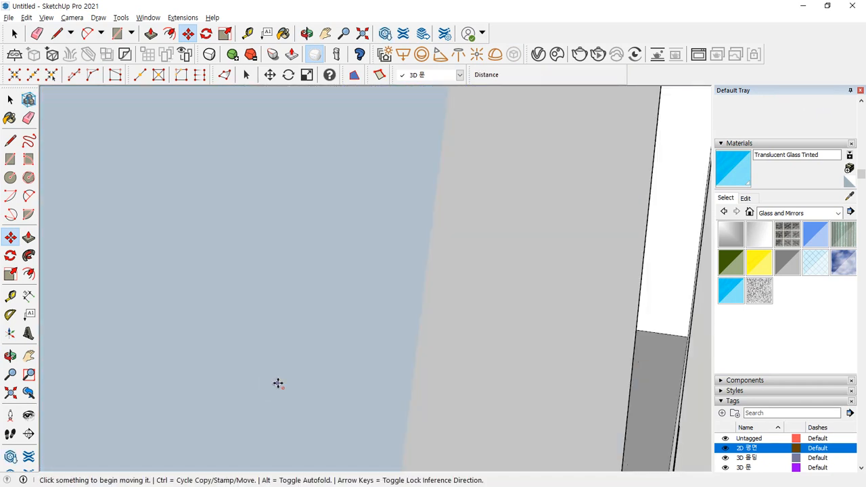
{"action": "middle_click_drag", "start_coordinate": [330, 382], "coordinate": [187, 350]}
{"action": "scroll", "coordinate": [345, 370], "scroll_direction": "down", "scroll_amount": 1}
{"action": "middle_click_drag", "start_coordinate": [345, 370], "coordinate": [61, 338]}
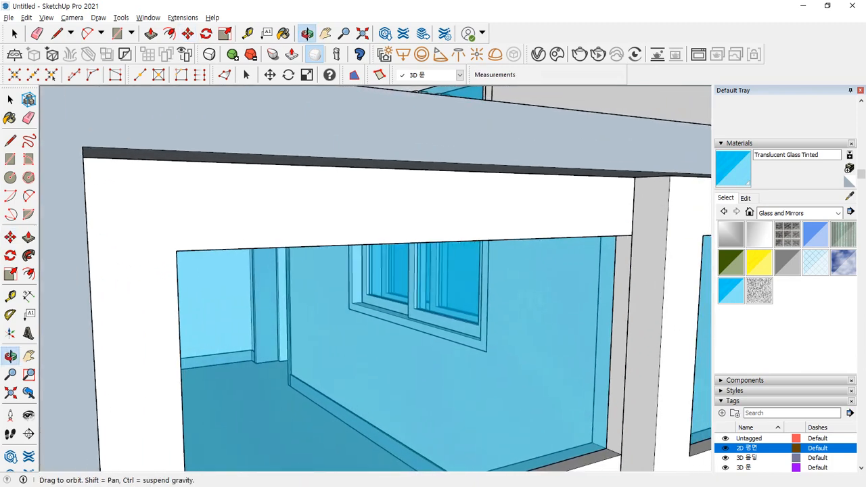
{"action": "scroll", "coordinate": [390, 334], "scroll_direction": "down", "scroll_amount": 4}
{"action": "middle_click_drag", "start_coordinate": [451, 332], "coordinate": [387, 257]}
- Select the two-window wall group and start copying it with Move and Ctrl
{"action": "key", "text": "space"}
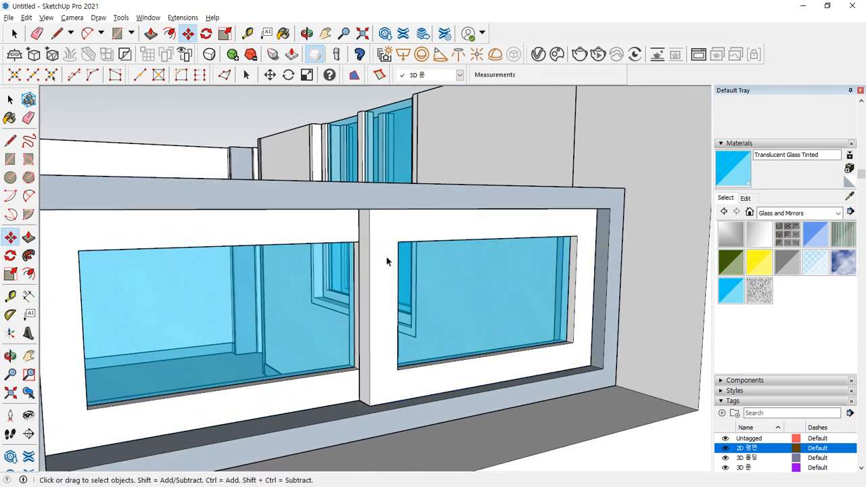
{"action": "left_click", "coordinate": [347, 198]}
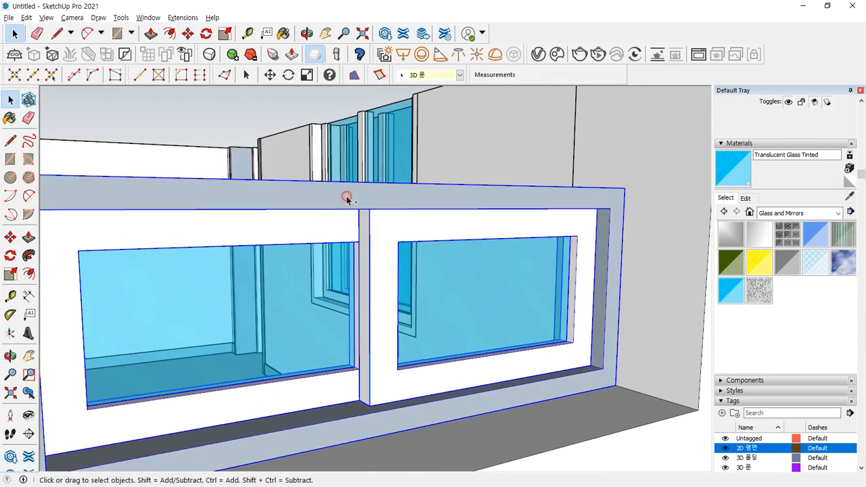
{"action": "scroll", "coordinate": [362, 222], "scroll_direction": "down", "scroll_amount": 3}
{"action": "middle_click_drag", "start_coordinate": [361, 222], "coordinate": [286, 126]}
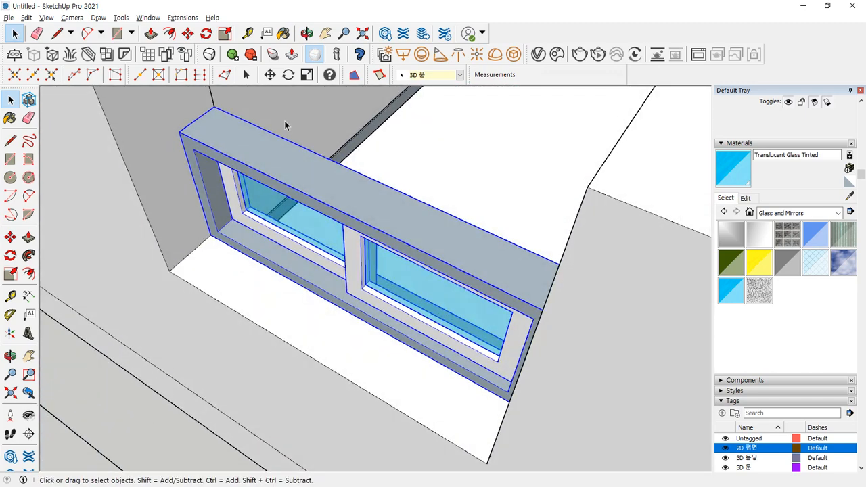
{"action": "scroll", "coordinate": [228, 115], "scroll_direction": "up", "scroll_amount": 3}
{"action": "scroll", "coordinate": [228, 114], "scroll_direction": "up", "scroll_amount": 3}
{"action": "key", "text": "m"}
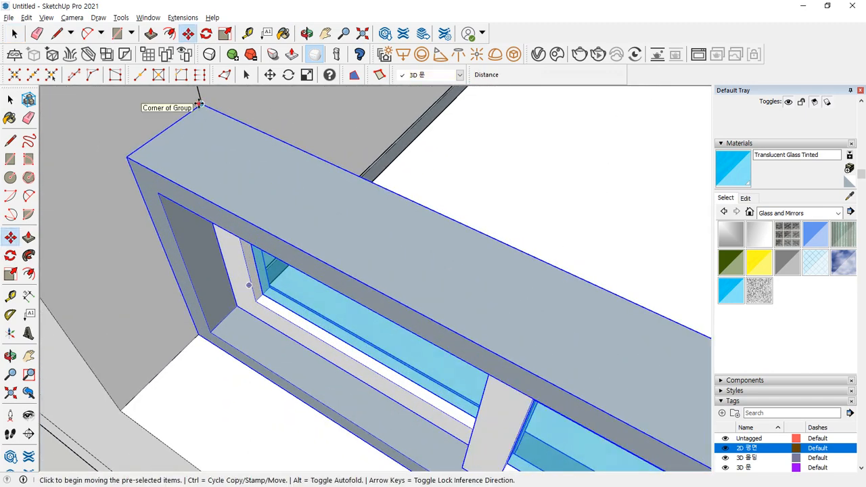
{"action": "left_click", "coordinate": [199, 105]}
{"action": "key", "text": "ctrl"}
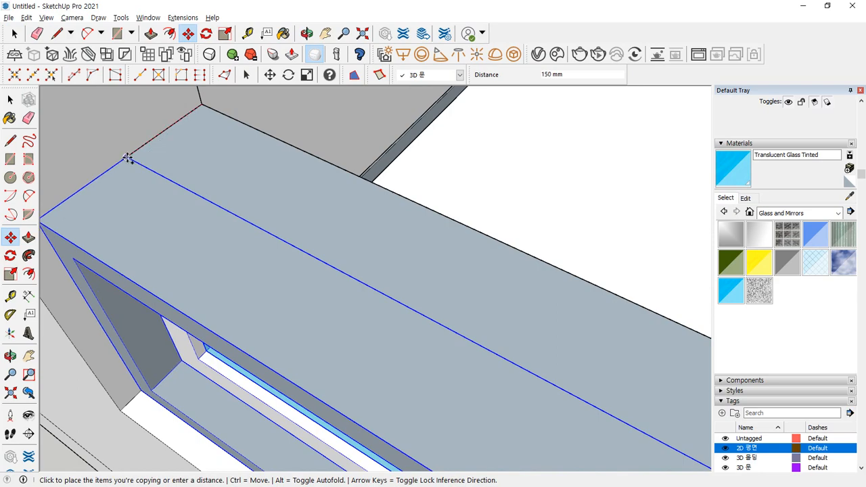
{"action": "middle_click_drag", "start_coordinate": [125, 155], "coordinate": [256, 185]}
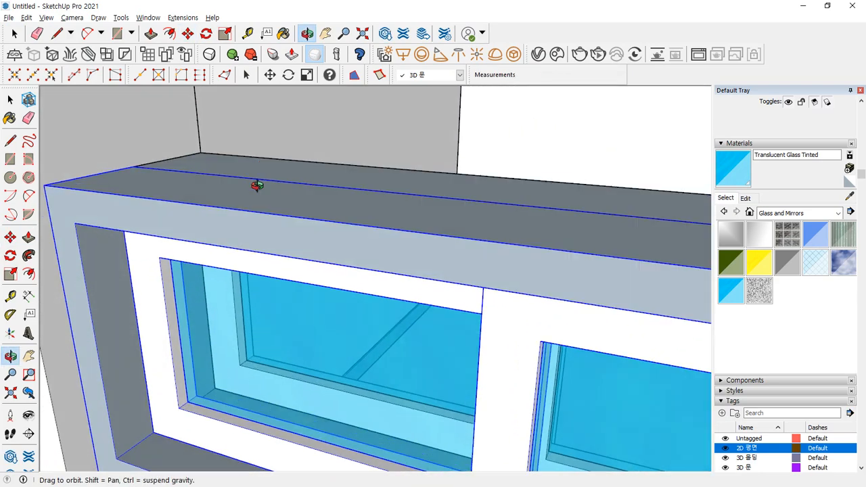
{"action": "scroll", "coordinate": [257, 196], "scroll_direction": "down", "scroll_amount": 8}
- Unlock the wall group, open it for editing, then exit the group again
{"action": "key", "text": "space"}
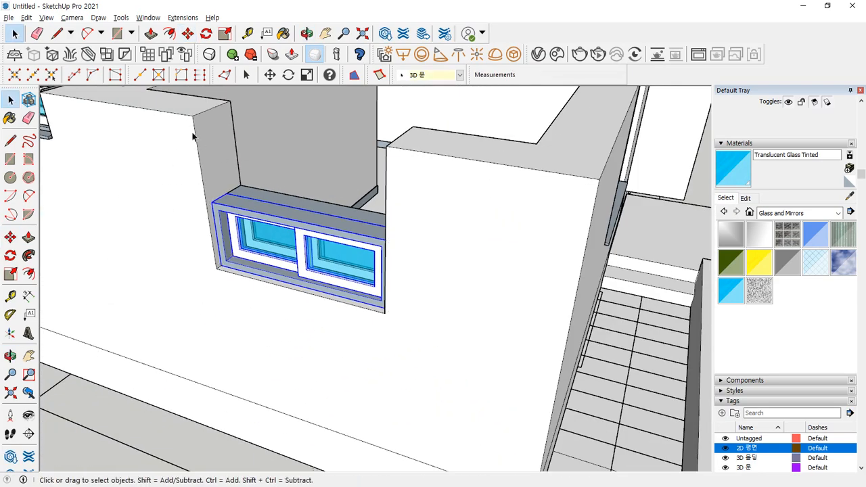
{"action": "left_click", "coordinate": [215, 132]}
{"action": "right_click", "coordinate": [216, 132]}
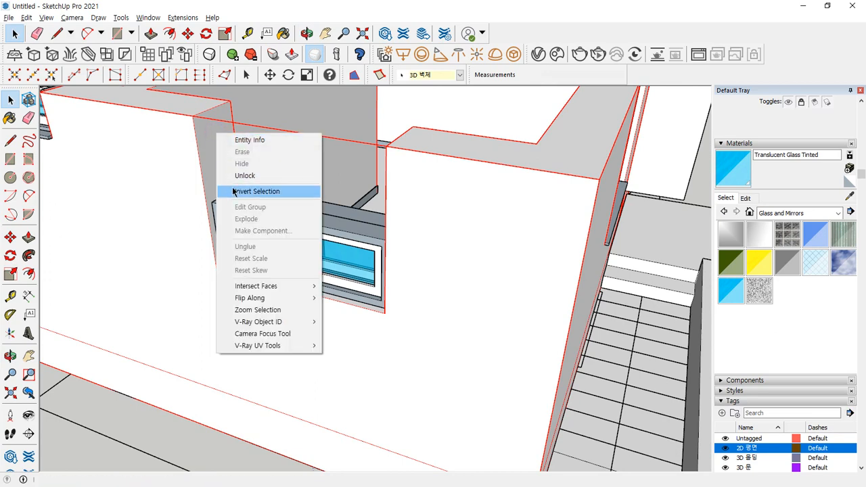
{"action": "left_click", "coordinate": [245, 176]}
{"action": "scroll", "coordinate": [249, 180], "scroll_direction": "up", "scroll_amount": 3}
{"action": "double_click", "coordinate": [208, 169]}
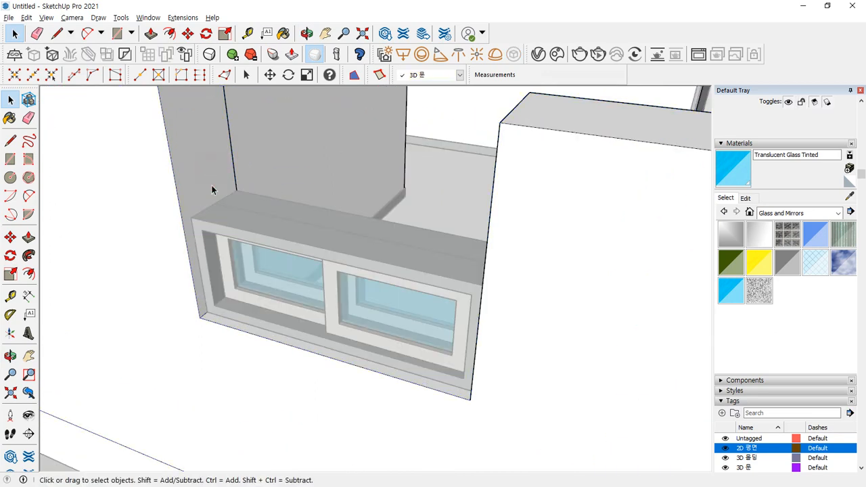
{"action": "scroll", "coordinate": [220, 147], "scroll_direction": "down", "scroll_amount": 5}
{"action": "middle_click_drag", "start_coordinate": [220, 148], "coordinate": [172, 213]}
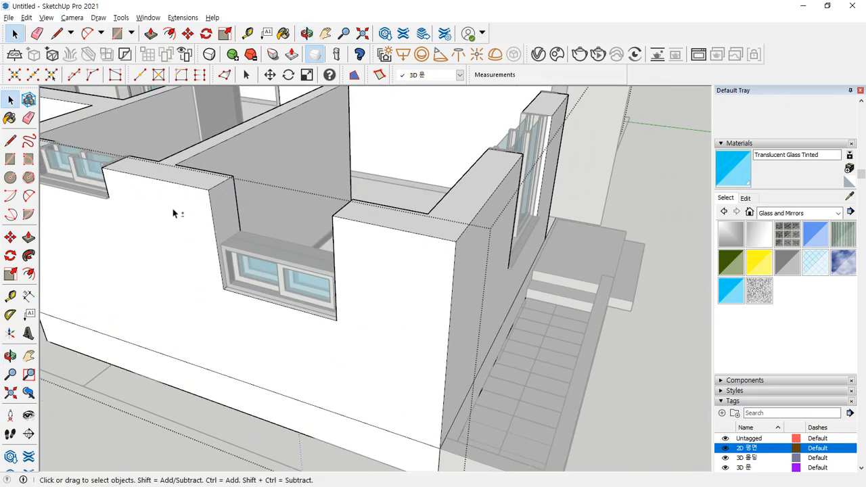
{"action": "right_click", "coordinate": [211, 177]}
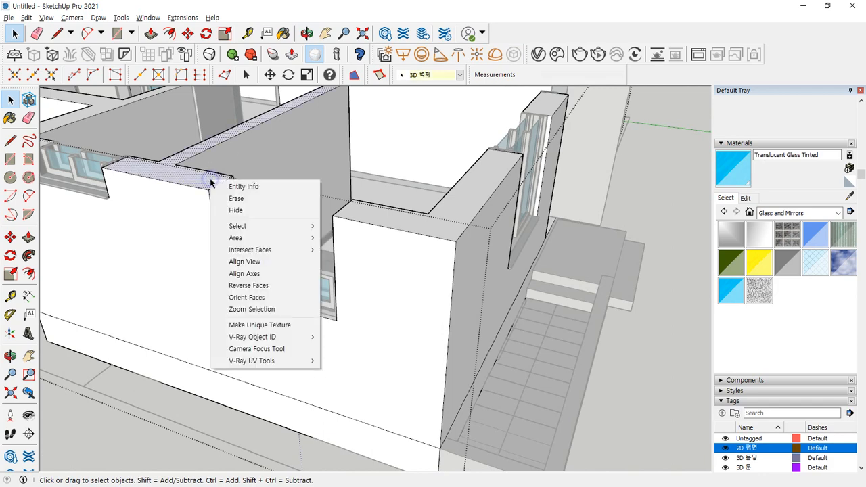
{"action": "left_click", "coordinate": [267, 159]}
{"action": "left_click", "coordinate": [647, 377]}
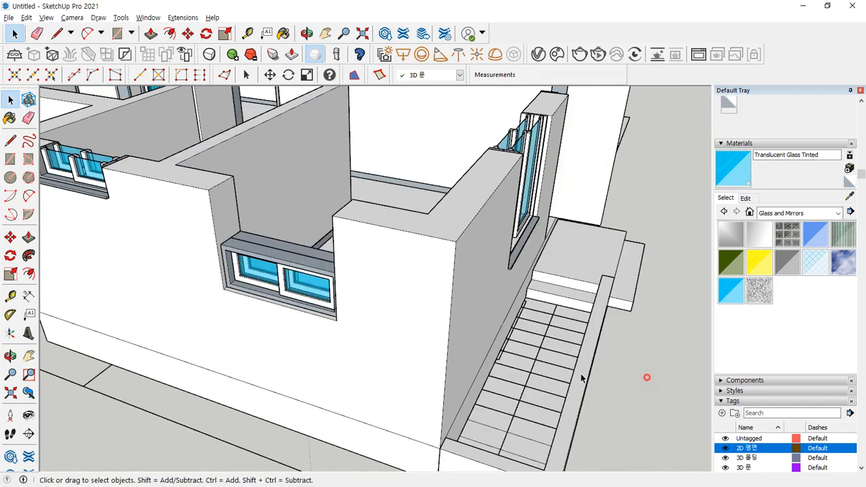
- Edit the wall group and draw a line splitting the wall face above the window
{"action": "left_click", "coordinate": [200, 193]}
{"action": "right_click", "coordinate": [228, 189]}
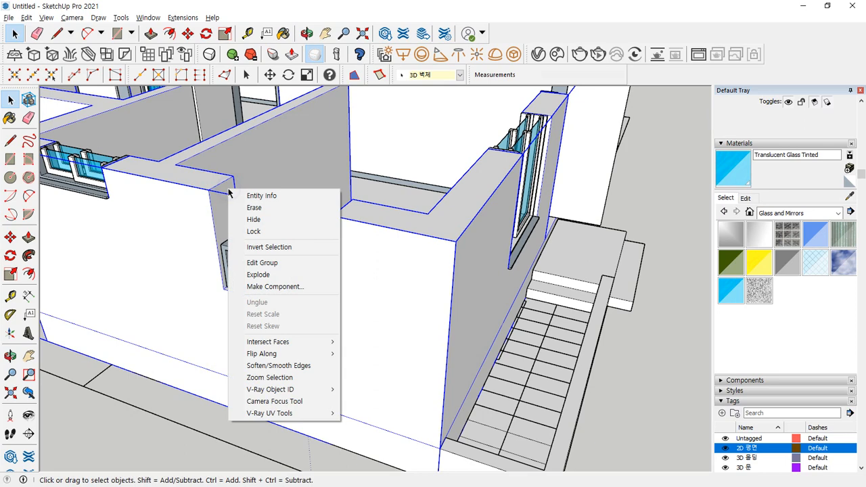
{"action": "left_click", "coordinate": [261, 262]}
{"action": "scroll", "coordinate": [237, 261], "scroll_direction": "up", "scroll_amount": 6}
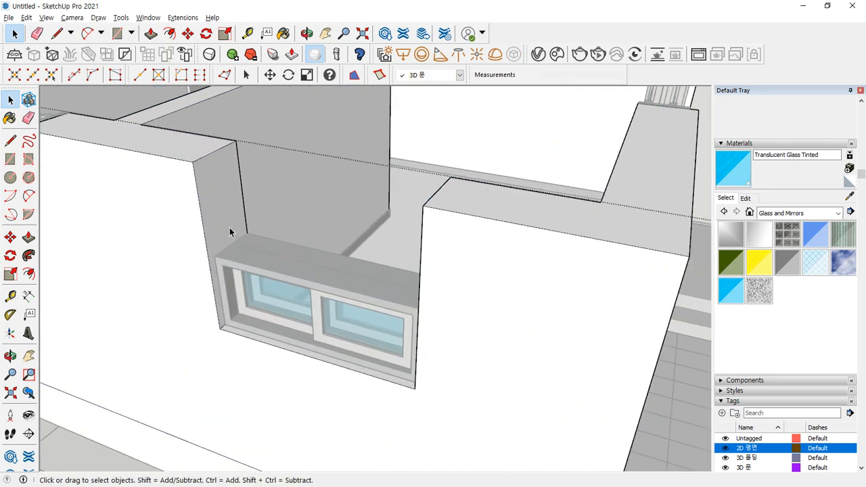
{"action": "scroll", "coordinate": [232, 232], "scroll_direction": "up", "scroll_amount": 1}
{"action": "key", "text": "l"}
{"action": "left_click", "coordinate": [253, 236]}
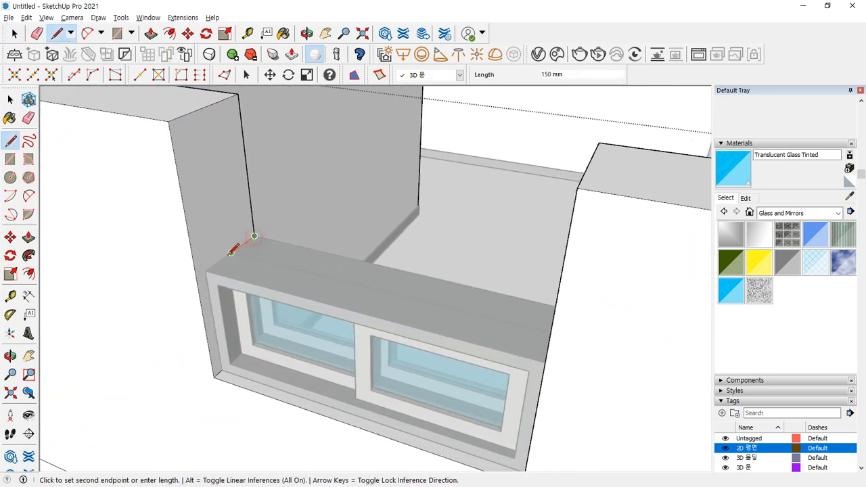
{"action": "left_click", "coordinate": [202, 271]}
{"action": "key", "text": "space"}
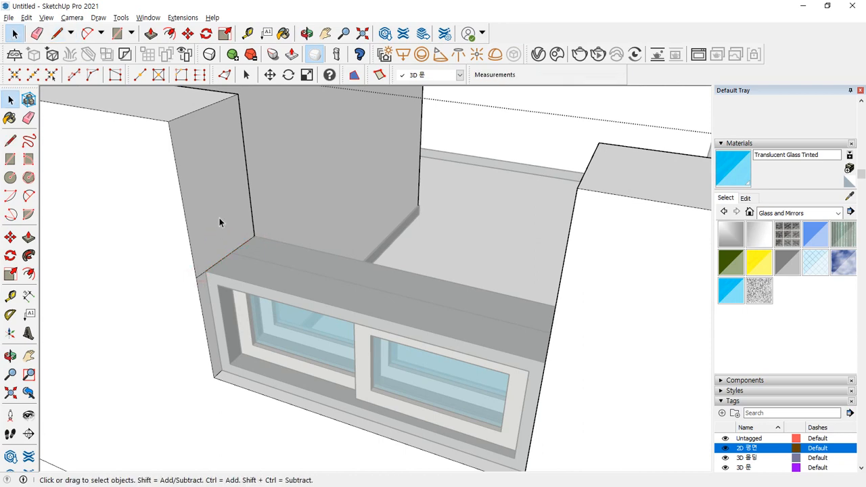
- Push/Pull the wall face above the window out 1200 mm
{"action": "key", "text": "p"}
{"action": "left_click", "coordinate": [228, 170]}
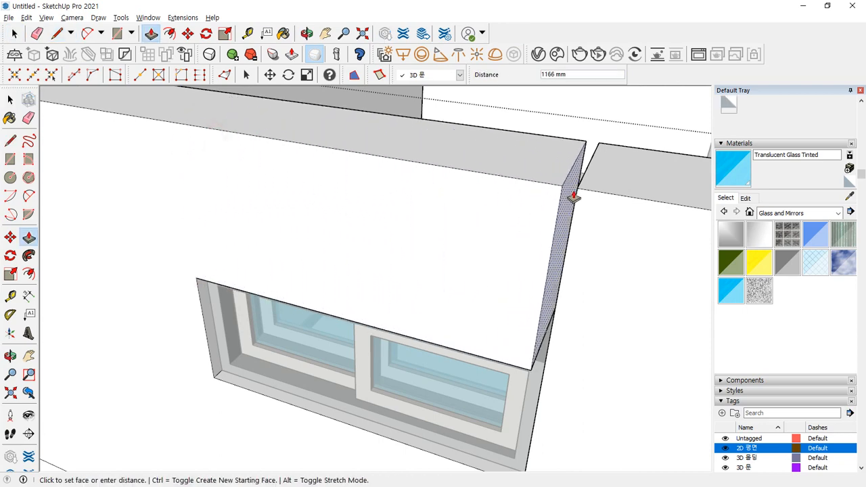
{"action": "left_click", "coordinate": [601, 194]}
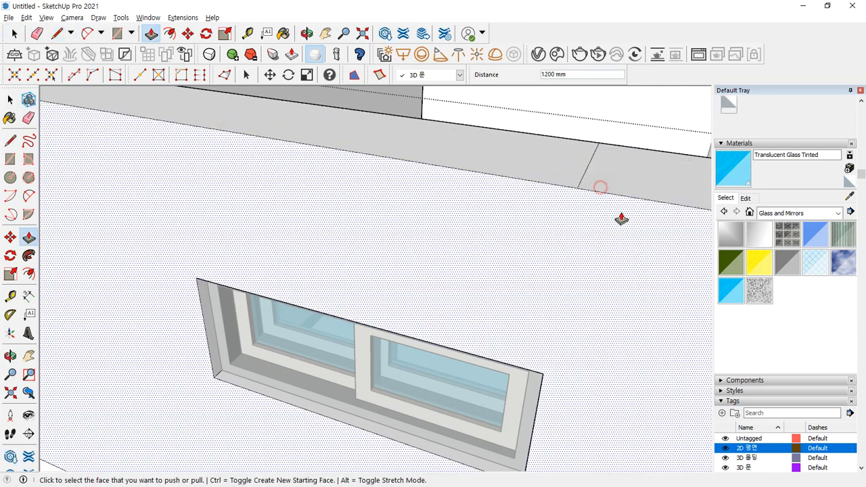
{"action": "key", "text": "e"}
{"action": "mouse_move", "coordinate": [648, 182]}
{"action": "middle_mouse_down"}
{"action": "mouse_move", "coordinate": [557, 201]}
{"action": "mouse_move", "coordinate": [193, 221]}
{"action": "mouse_move", "coordinate": [259, 253]}
{"action": "middle_mouse_up"}
{"action": "scroll", "coordinate": [269, 253], "scroll_direction": "down", "scroll_amount": 4}
{"action": "key", "text": "space"}
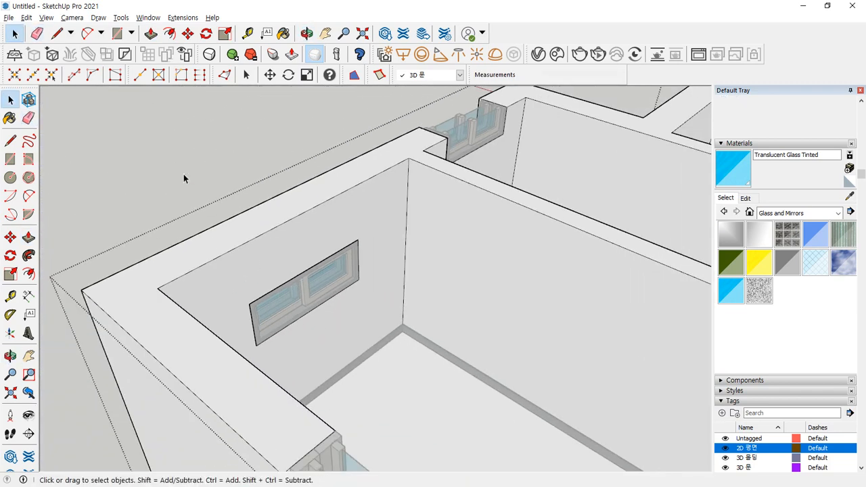
- Orbit around the repaired window to inspect it from outside and the other side
{"action": "middle_click_drag", "start_coordinate": [183, 181], "coordinate": [207, 194]}
{"action": "scroll", "coordinate": [332, 243], "scroll_direction": "up", "scroll_amount": 6}
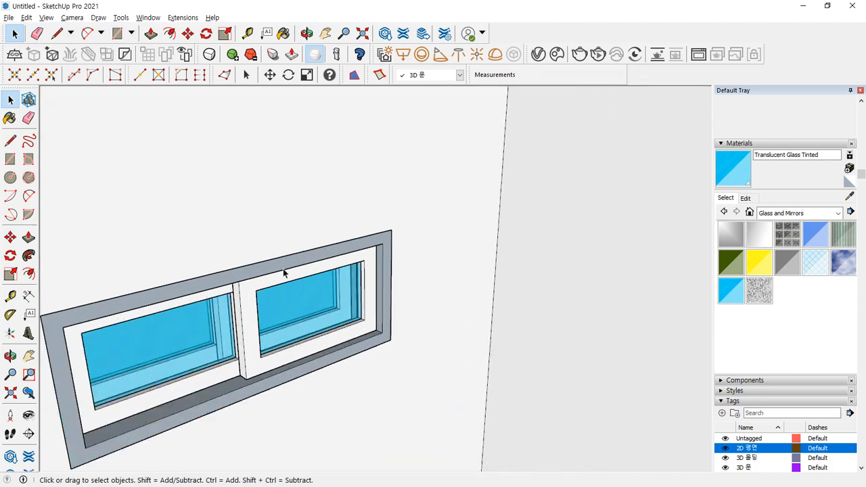
{"action": "middle_click_drag", "start_coordinate": [286, 273], "coordinate": [645, 346]}
{"action": "scroll", "coordinate": [529, 272], "scroll_direction": "up", "scroll_amount": 1}
{"action": "scroll", "coordinate": [489, 280], "scroll_direction": "down", "scroll_amount": 8}
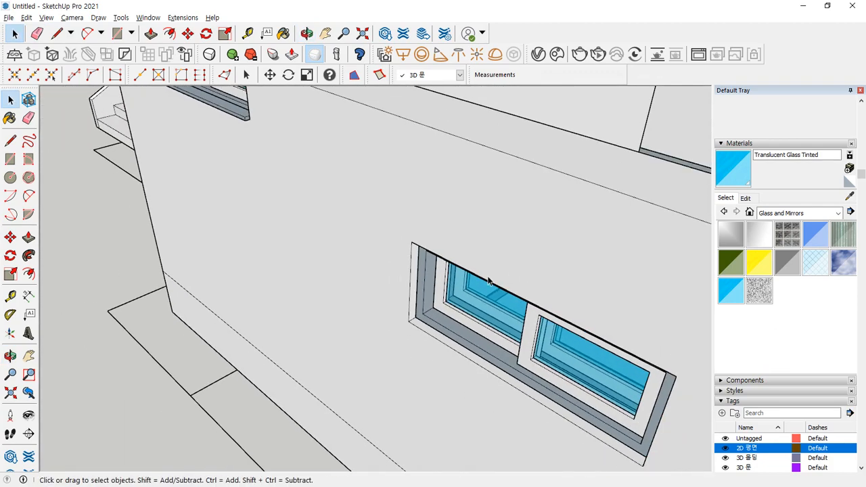
{"action": "scroll", "coordinate": [209, 342], "scroll_direction": "down", "scroll_amount": 2}
{"action": "middle_click_drag", "start_coordinate": [369, 343], "coordinate": [305, 288]}
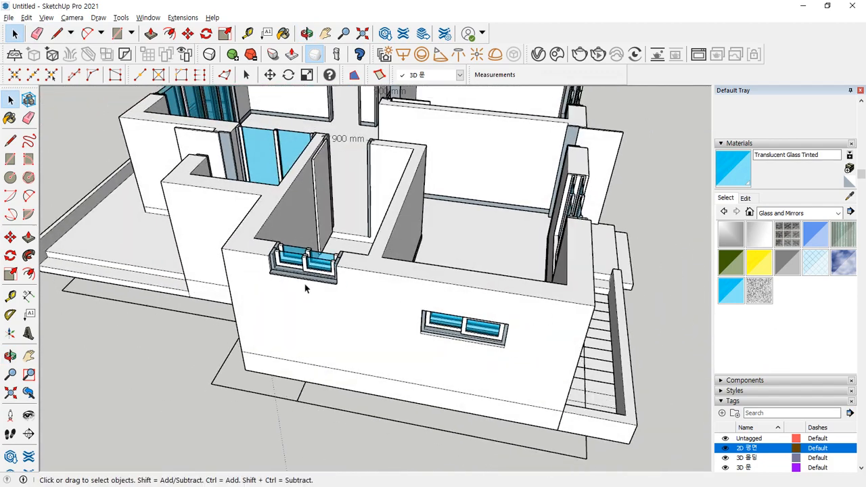
{"action": "scroll", "coordinate": [303, 281], "scroll_direction": "up", "scroll_amount": 2}
- Rotate the house to check its corners, then open the Window menu to 3D Warehouse
{"action": "middle_click_drag", "start_coordinate": [249, 265], "coordinate": [366, 236]}
{"action": "middle_click_drag", "start_coordinate": [142, 262], "coordinate": [371, 246]}
{"action": "middle_click_drag", "start_coordinate": [233, 297], "coordinate": [245, 342]}
{"action": "scroll", "coordinate": [215, 333], "scroll_direction": "down", "scroll_amount": 5}
{"action": "middle_click_drag", "start_coordinate": [184, 329], "coordinate": [481, 280], "text": "shift"}
{"action": "scroll", "coordinate": [331, 308], "scroll_direction": "down", "scroll_amount": 3}
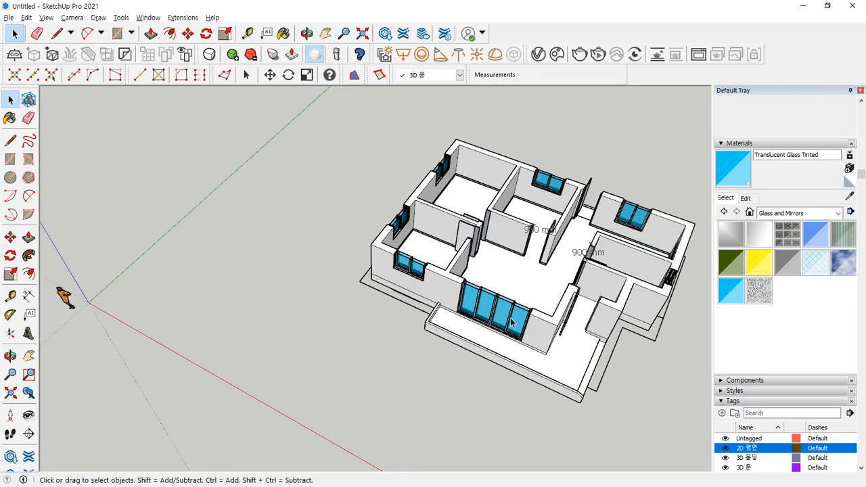
{"action": "scroll", "coordinate": [512, 323], "scroll_direction": "up", "scroll_amount": 3}
{"action": "middle_click_drag", "start_coordinate": [512, 322], "coordinate": [304, 383], "text": "shift"}
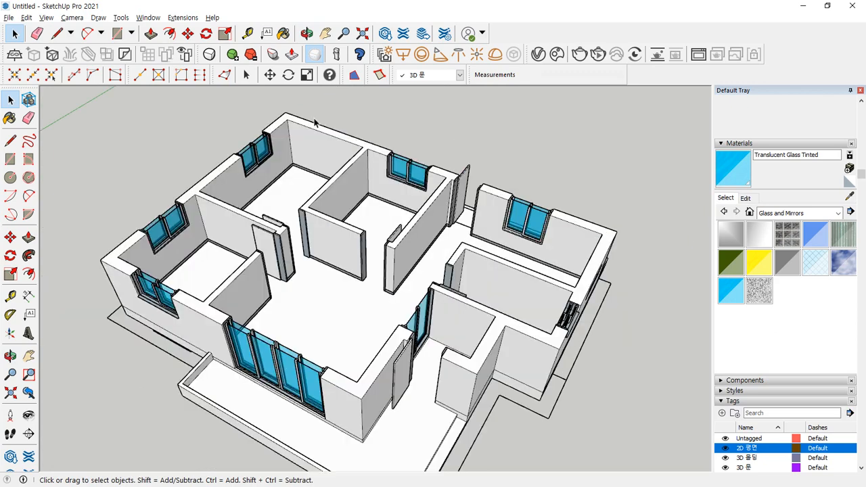
{"action": "left_click", "coordinate": [182, 19]}
{"action": "mouse_move", "coordinate": [149, 22]}
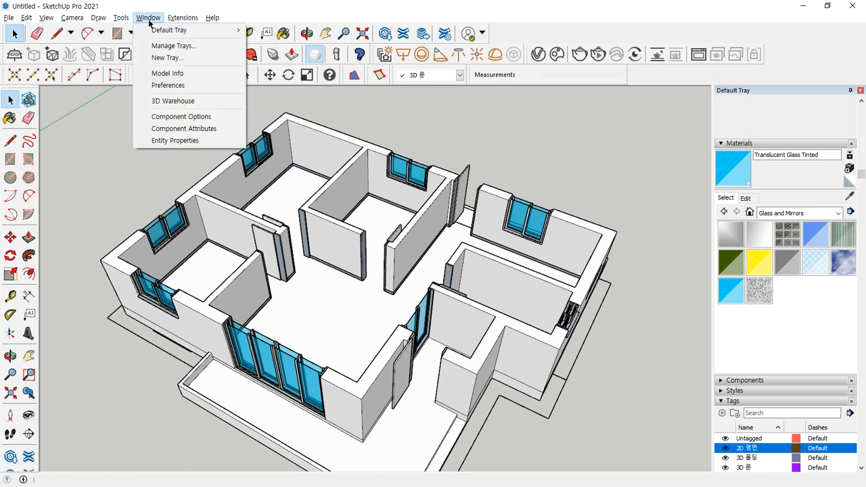
- Open 3D Warehouse and accept its cookie policy
{"action": "left_click", "coordinate": [167, 103]}
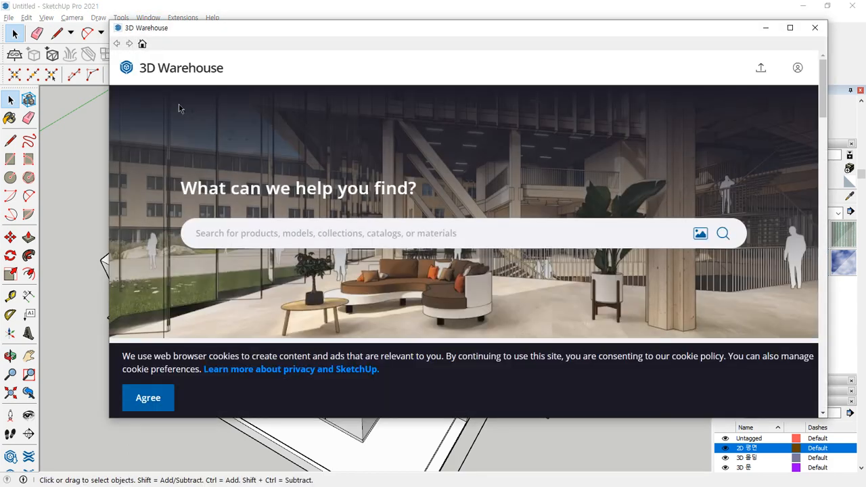
{"action": "scroll", "coordinate": [179, 108], "scroll_direction": "down", "scroll_amount": 3}
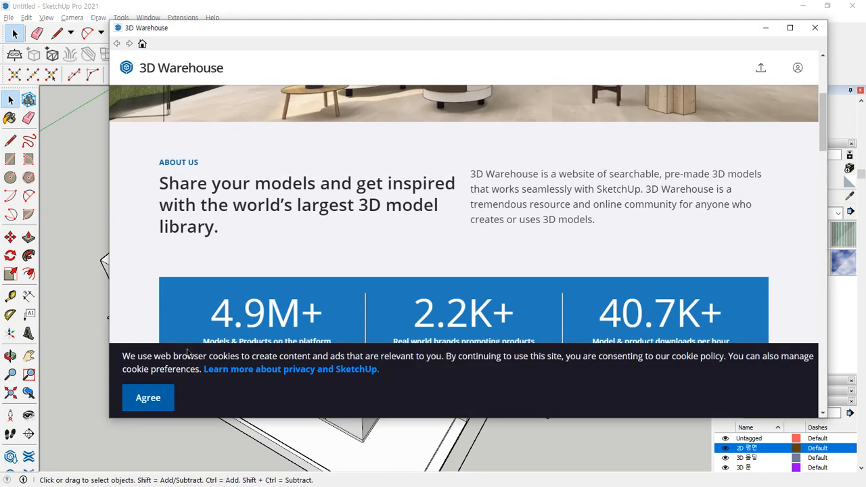
{"action": "left_click", "coordinate": [149, 399]}
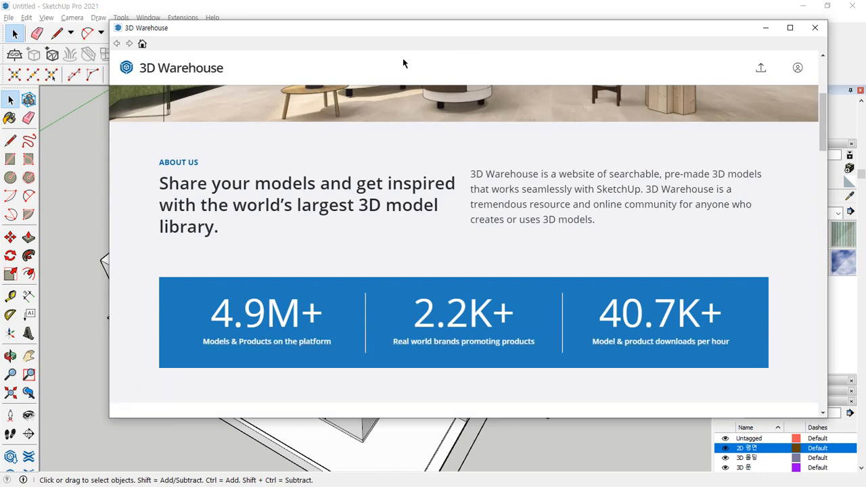
{"action": "left_click_drag", "start_coordinate": [425, 34], "coordinate": [385, 32]}
- Sign in to 3D Warehouse with the account username and password
{"action": "left_click", "coordinate": [756, 70]}
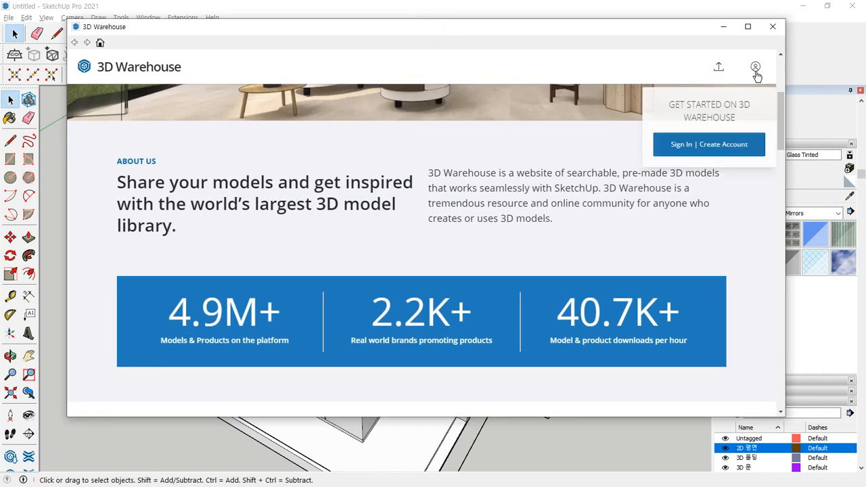
{"action": "left_click", "coordinate": [682, 146]}
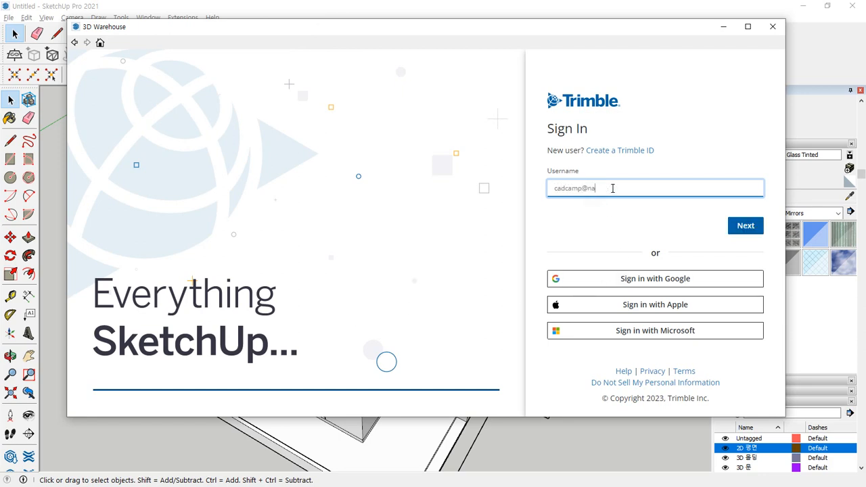
{"action": "left_click", "coordinate": [730, 225]}
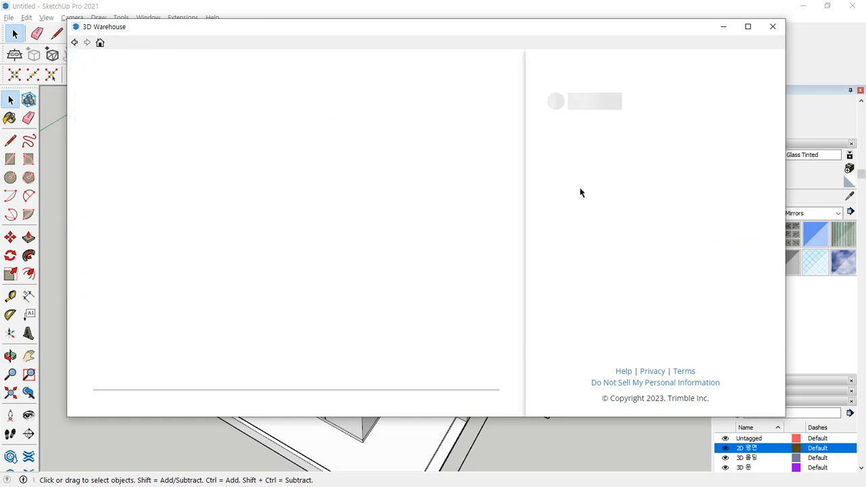
{"action": "left_click", "coordinate": [597, 188]}
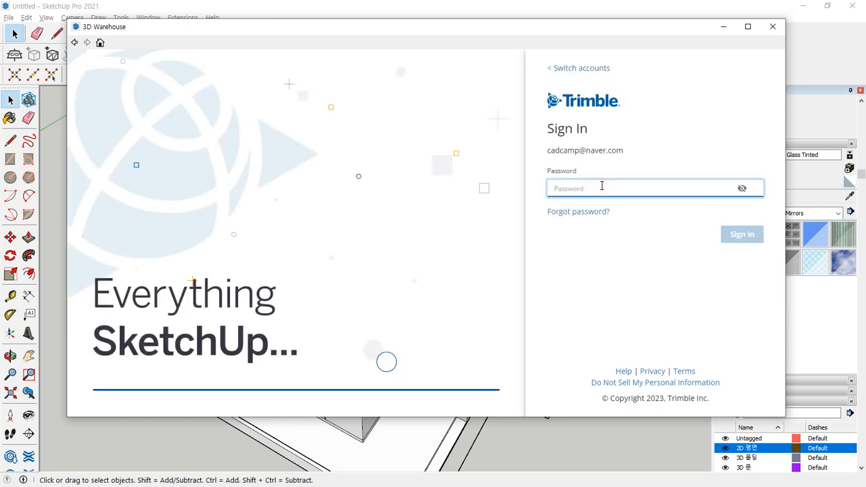
{"action": "type", "text": "••"}
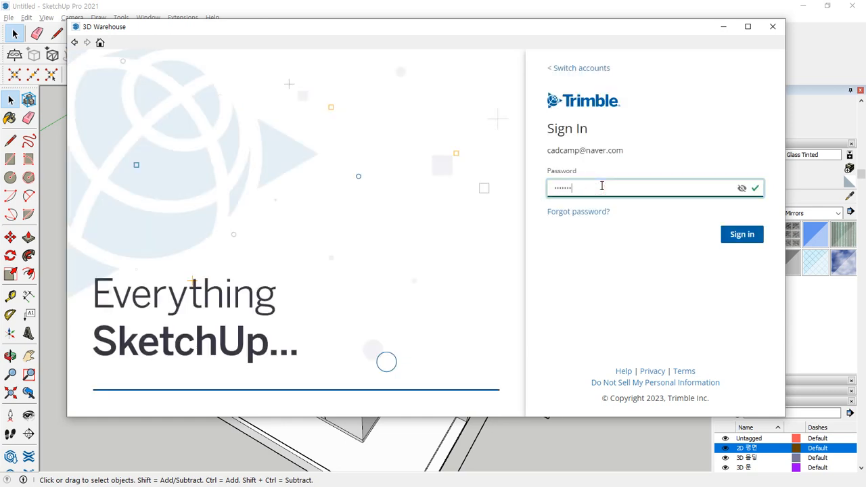
{"action": "key", "text": "Return"}
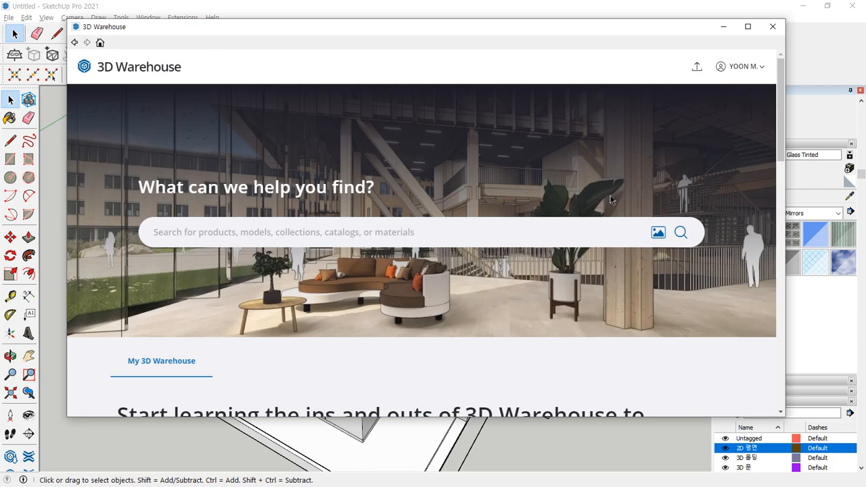
- Return to the 3D Warehouse home page and search for 'sofa'
{"action": "left_click", "coordinate": [102, 42]}
{"action": "scroll", "coordinate": [425, 263], "scroll_direction": "down", "scroll_amount": 10}
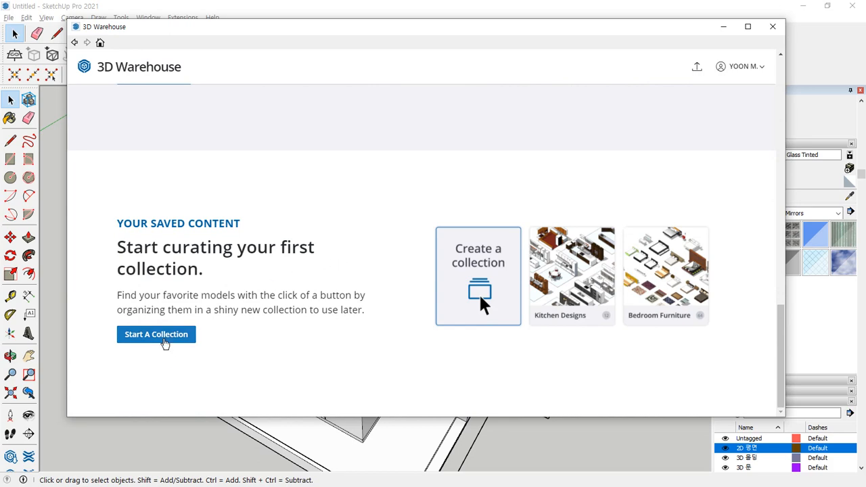
{"action": "left_click", "coordinate": [164, 343]}
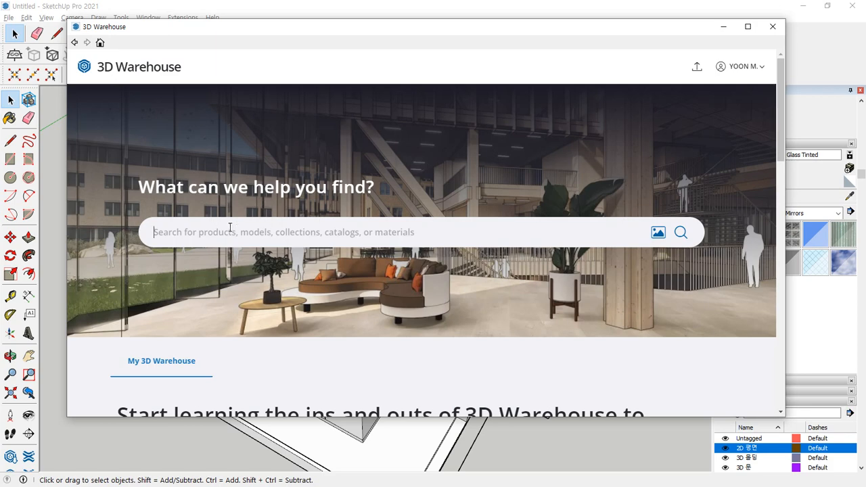
{"action": "type", "text": "so"}
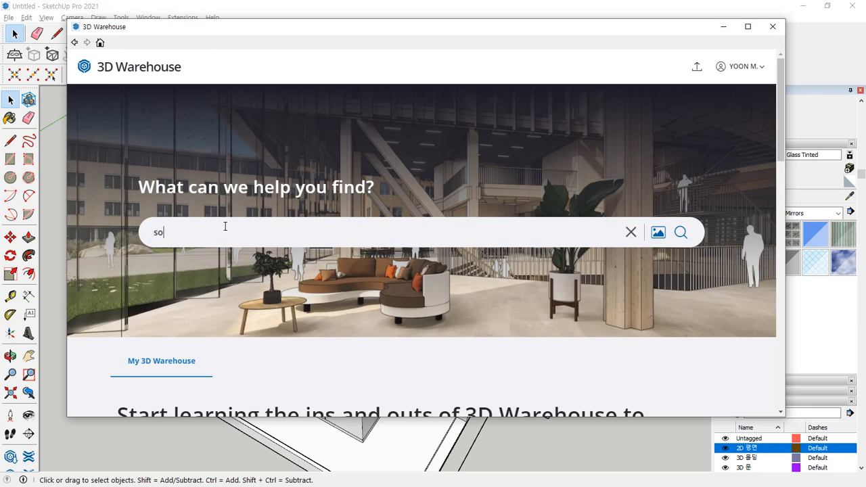
{"action": "type", "text": "fa"}
{"action": "key", "text": "Return"}
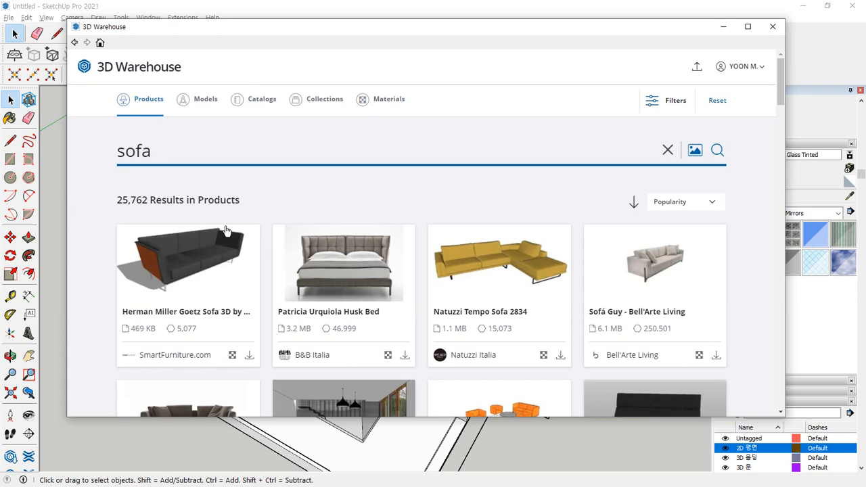
- Open the Herman Miller Goetz Sofa page, check its units of measure, and download it
{"action": "scroll", "coordinate": [234, 239], "scroll_direction": "down", "scroll_amount": 2}
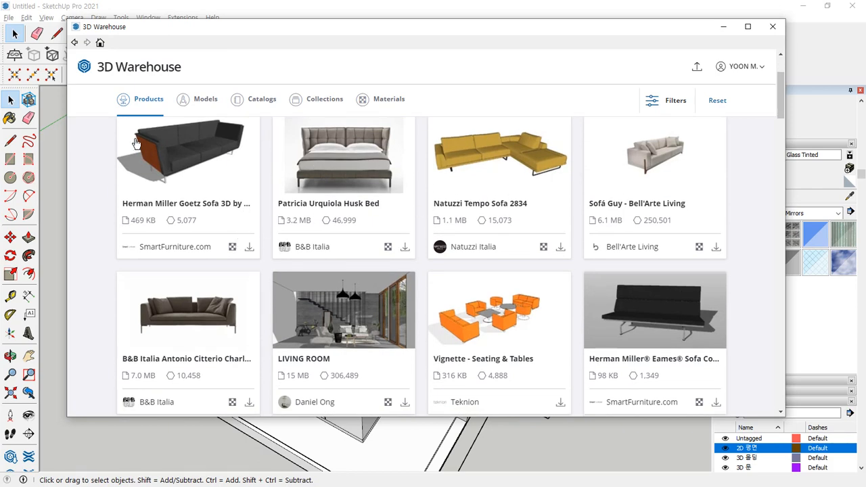
{"action": "left_click", "coordinate": [191, 154]}
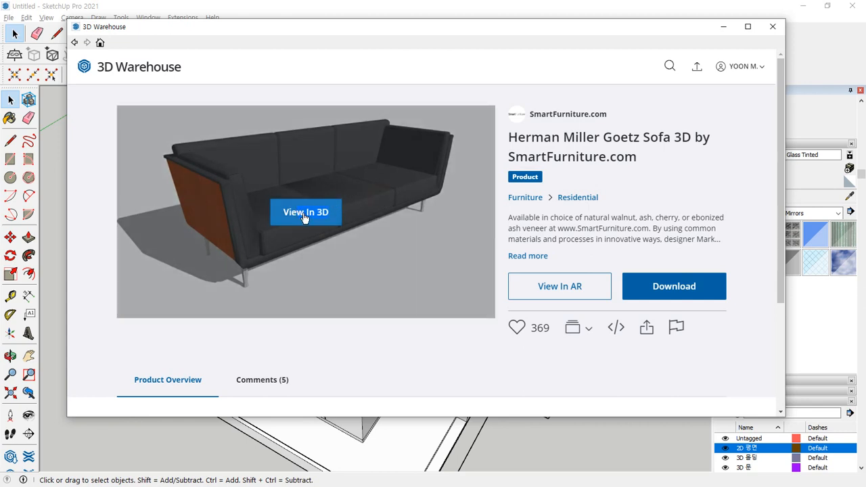
{"action": "scroll", "coordinate": [559, 234], "scroll_direction": "down", "scroll_amount": 2}
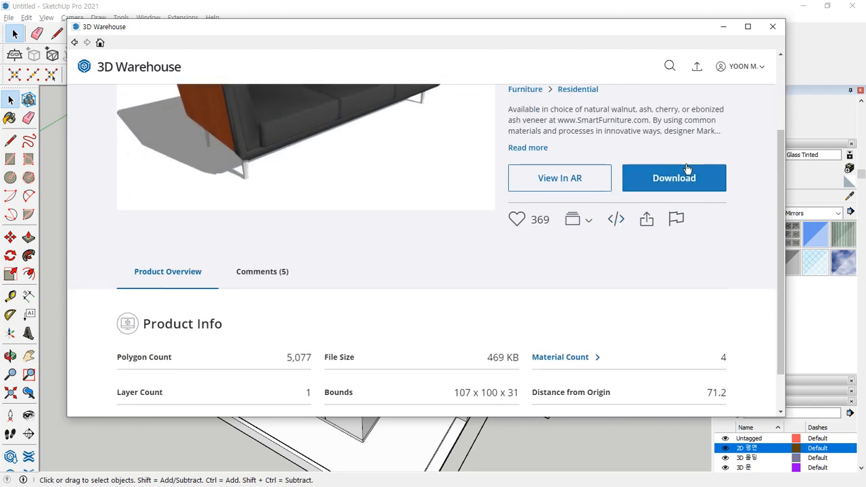
{"action": "scroll", "coordinate": [693, 173], "scroll_direction": "down", "scroll_amount": 1}
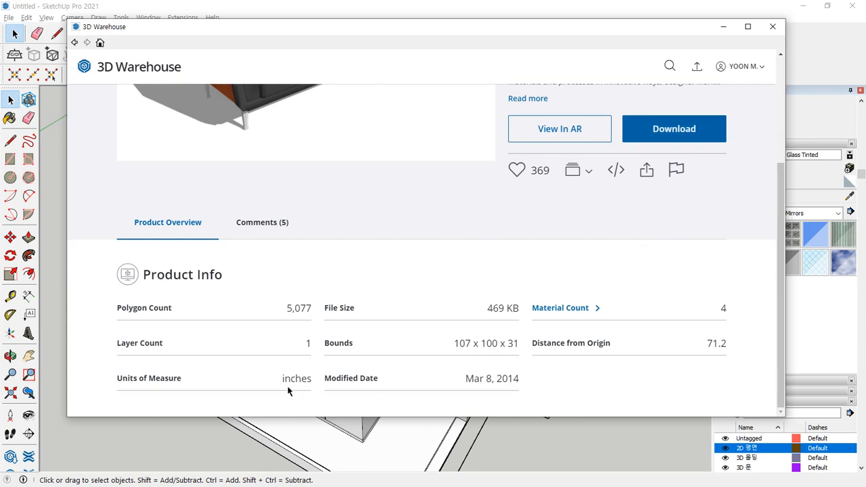
{"action": "left_click_drag", "start_coordinate": [308, 379], "coordinate": [282, 381]}
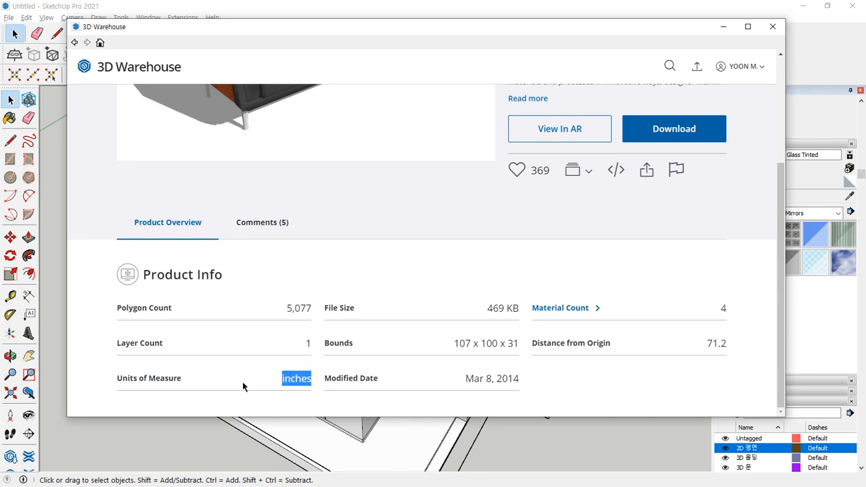
{"action": "left_click", "coordinate": [397, 214]}
{"action": "scroll", "coordinate": [490, 217], "scroll_direction": "up", "scroll_amount": 3}
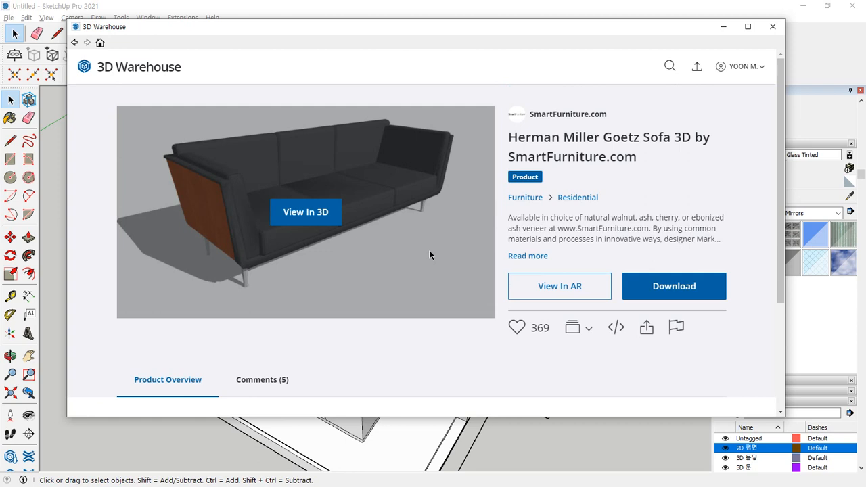
{"action": "left_click", "coordinate": [666, 287]}
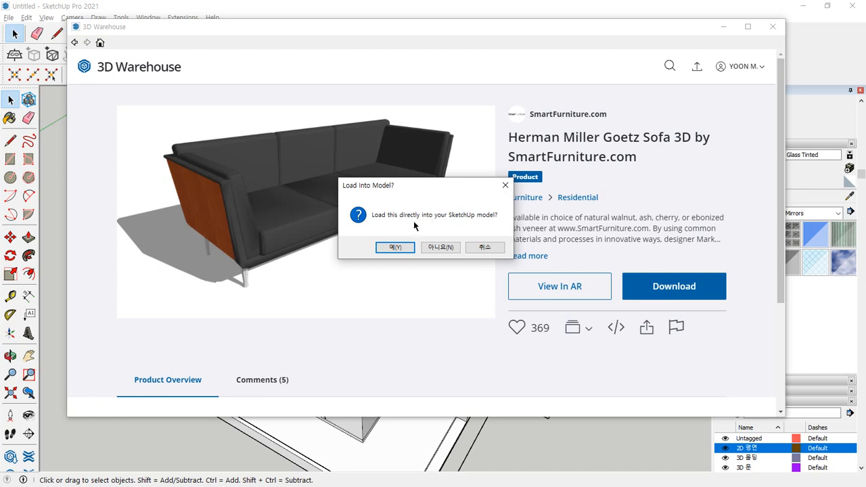
- Load the Goetz sofa directly into the model and drop it in the living room
{"action": "left_click", "coordinate": [395, 249]}
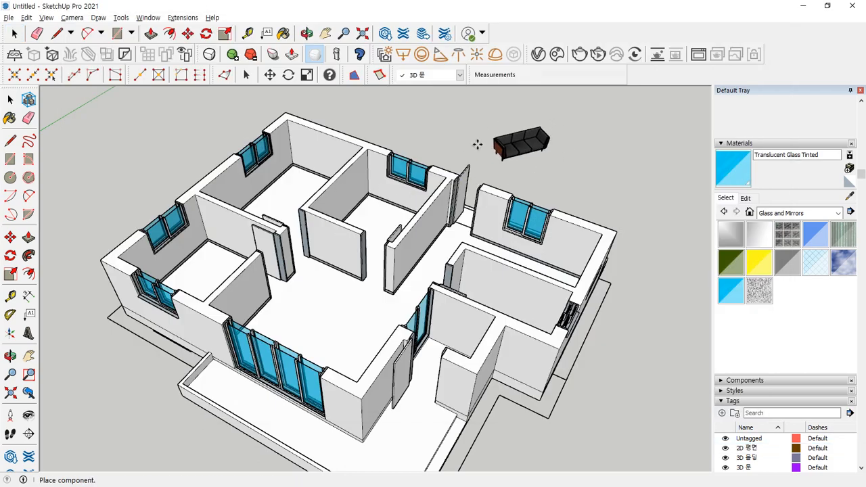
{"action": "left_click", "coordinate": [263, 313]}
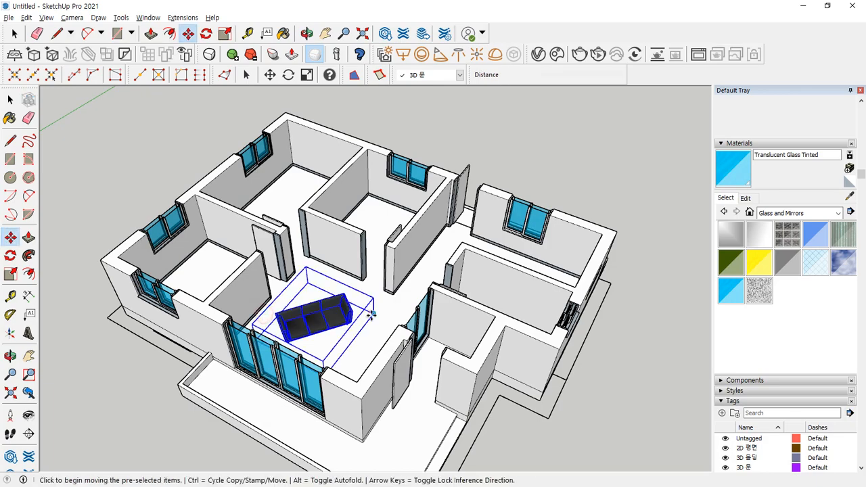
{"action": "middle_click_drag", "start_coordinate": [403, 302], "coordinate": [334, 243]}
{"action": "scroll", "coordinate": [334, 243], "scroll_direction": "up", "scroll_amount": 5}
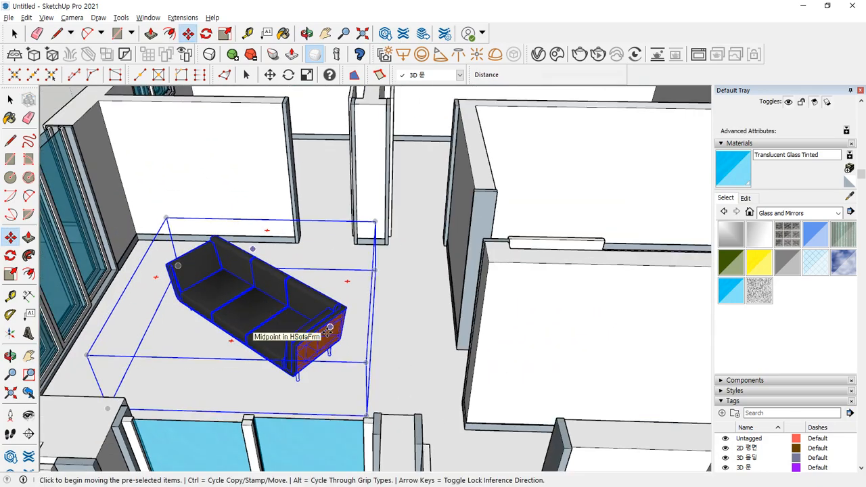
- Start rotating the sofa with the rotation centre at its arm corner
{"action": "key", "text": "q"}
{"action": "scroll", "coordinate": [332, 365], "scroll_direction": "up", "scroll_amount": 4}
{"action": "scroll", "coordinate": [334, 373], "scroll_direction": "up", "scroll_amount": 2}
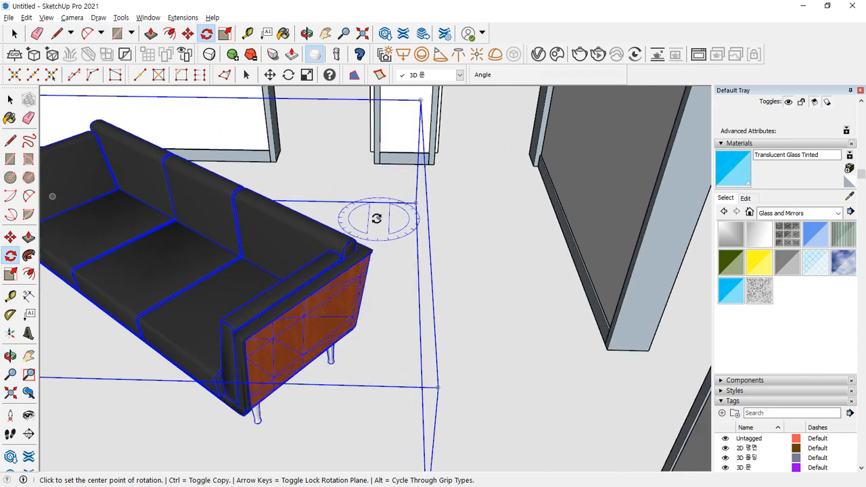
{"action": "middle_click_drag", "start_coordinate": [376, 218], "coordinate": [180, 261]}
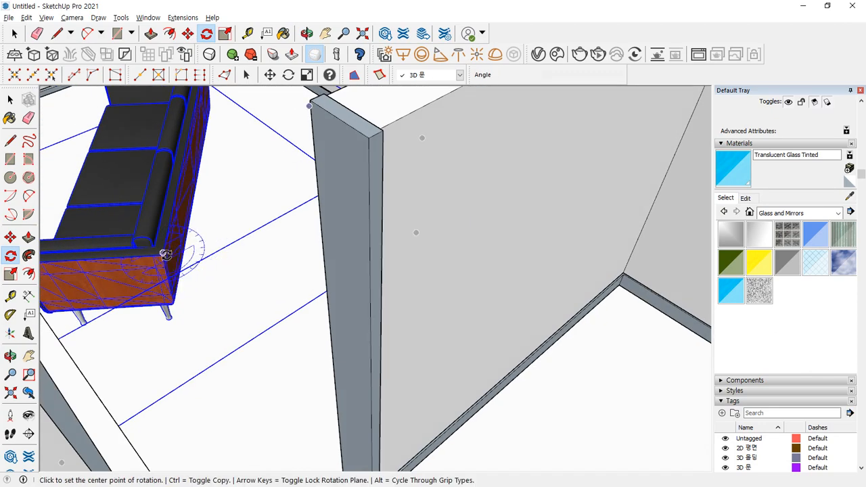
{"action": "left_click", "coordinate": [163, 244]}
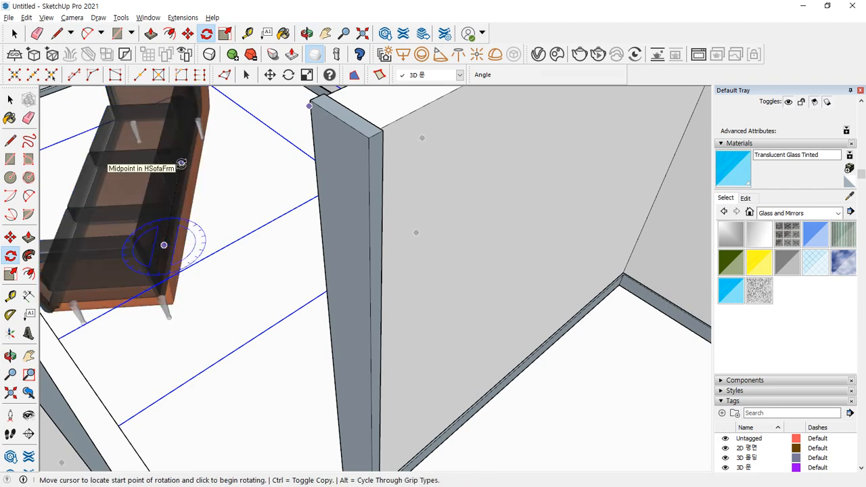
{"action": "scroll", "coordinate": [195, 130], "scroll_direction": "down", "scroll_amount": 4}
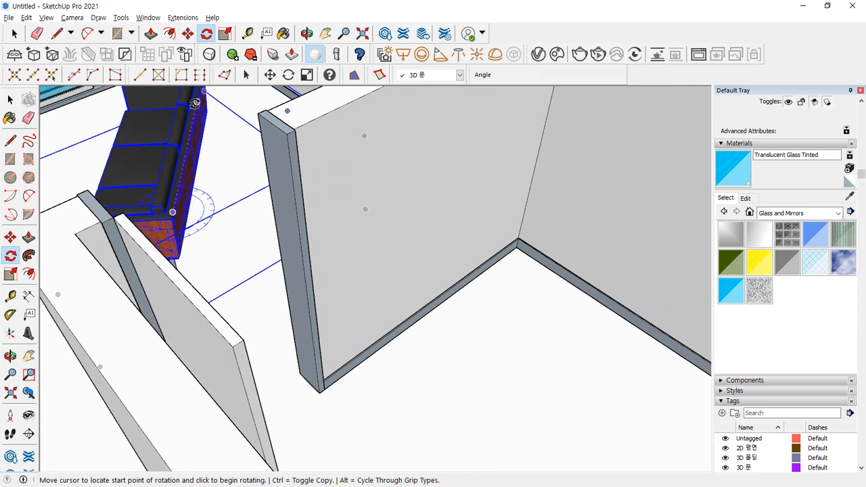
{"action": "middle_click_drag", "start_coordinate": [200, 106], "coordinate": [205, 258], "text": "shift"}
{"action": "scroll", "coordinate": [204, 258], "scroll_direction": "up", "scroll_amount": 3}
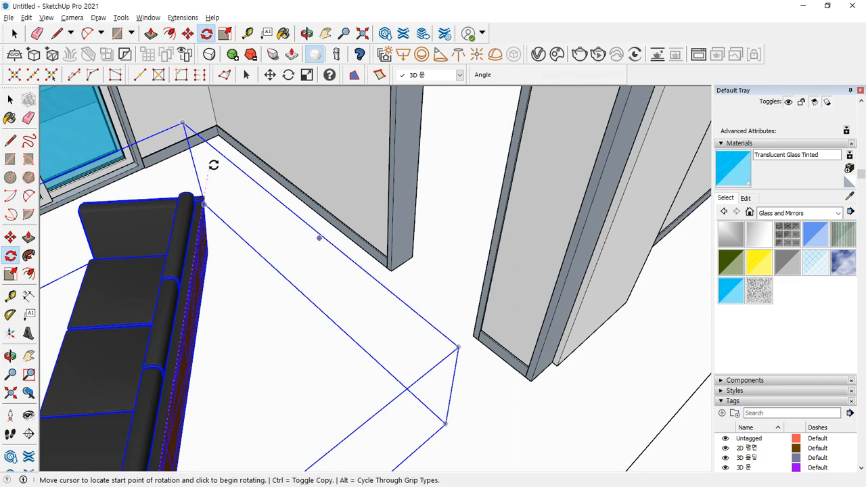
- Complete the sofa's rotation to its new orientation
{"action": "left_click", "coordinate": [212, 164]}
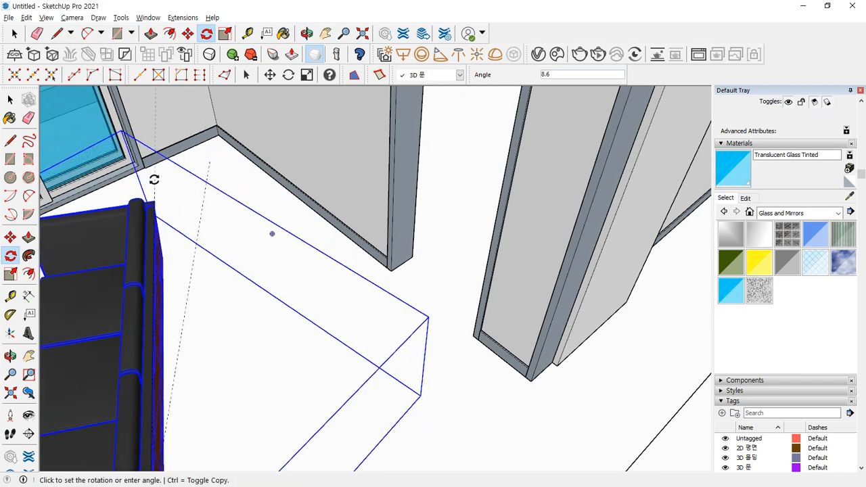
{"action": "scroll", "coordinate": [124, 276], "scroll_direction": "down", "scroll_amount": 3}
{"action": "scroll", "coordinate": [124, 275], "scroll_direction": "down", "scroll_amount": 4}
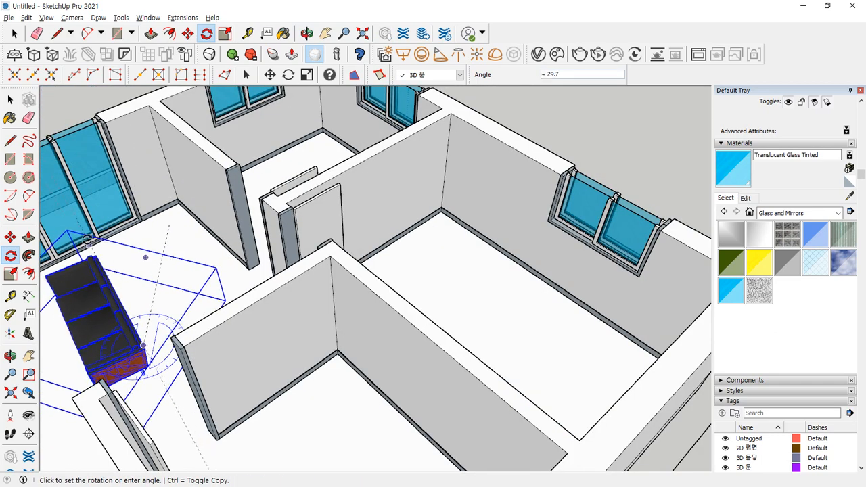
{"action": "middle_click_drag", "start_coordinate": [108, 284], "coordinate": [225, 237]}
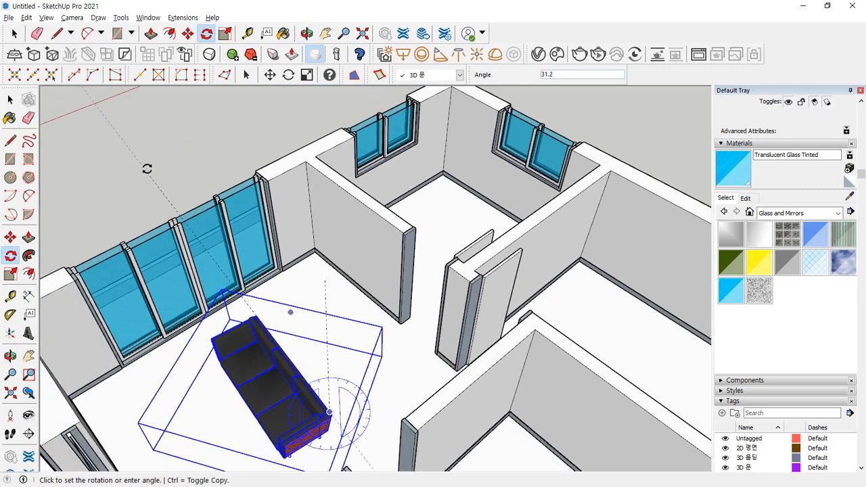
{"action": "scroll", "coordinate": [145, 170], "scroll_direction": "down", "scroll_amount": 5}
{"action": "scroll", "coordinate": [145, 169], "scroll_direction": "down", "scroll_amount": 5}
{"action": "middle_click_drag", "start_coordinate": [145, 169], "coordinate": [194, 220], "text": "shift"}
{"action": "left_click", "coordinate": [149, 203]}
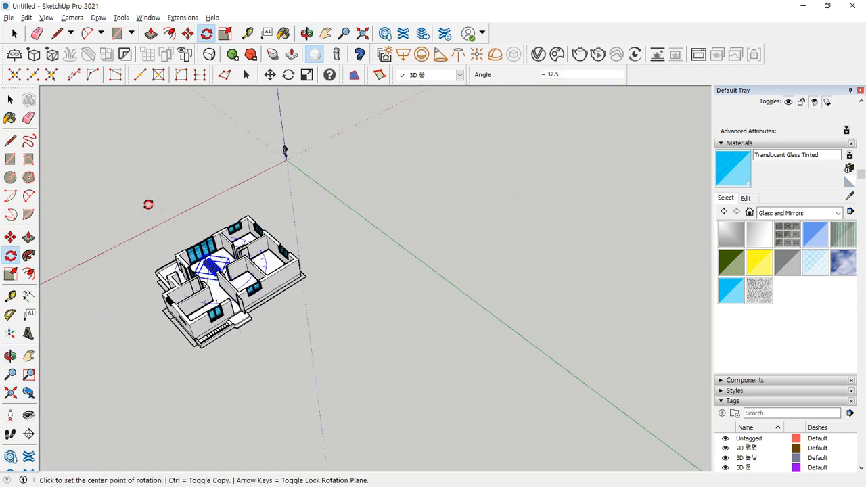
{"action": "scroll", "coordinate": [205, 260], "scroll_direction": "up", "scroll_amount": 5}
{"action": "scroll", "coordinate": [206, 267], "scroll_direction": "up", "scroll_amount": 10}
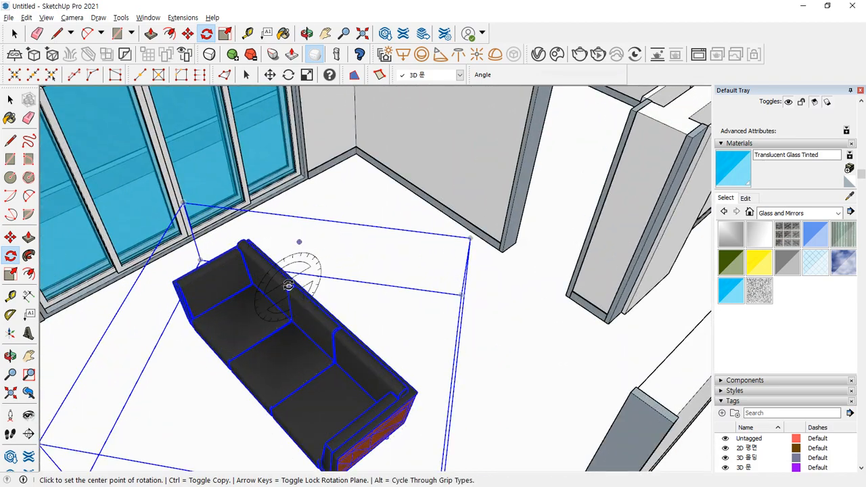
- Move the sofa by its back corner so it sits against the wall corner
{"action": "key", "text": "m"}
{"action": "left_click", "coordinate": [231, 229]}
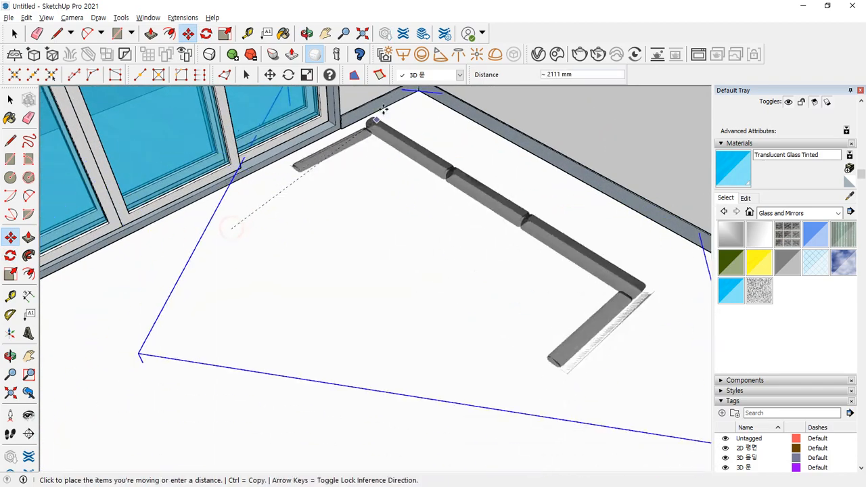
{"action": "scroll", "coordinate": [405, 116], "scroll_direction": "down", "scroll_amount": 1}
{"action": "middle_click_drag", "start_coordinate": [408, 117], "coordinate": [349, 290], "text": "shift"}
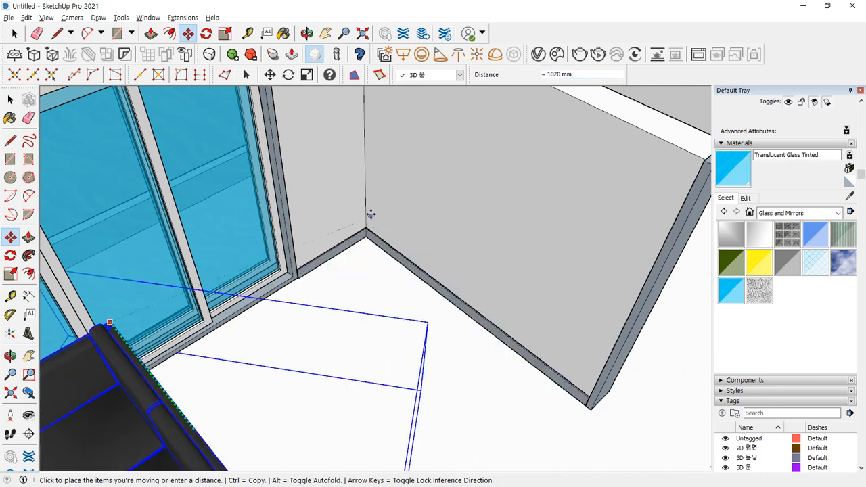
{"action": "left_click", "coordinate": [415, 176]}
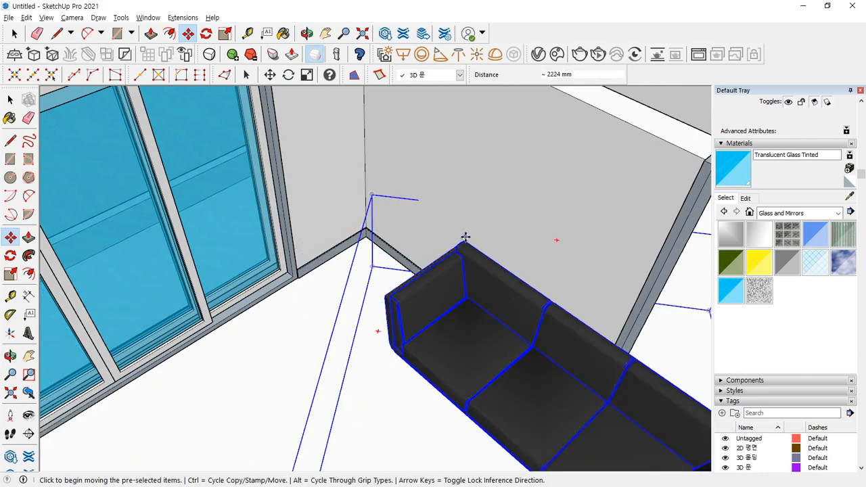
{"action": "left_click", "coordinate": [463, 241]}
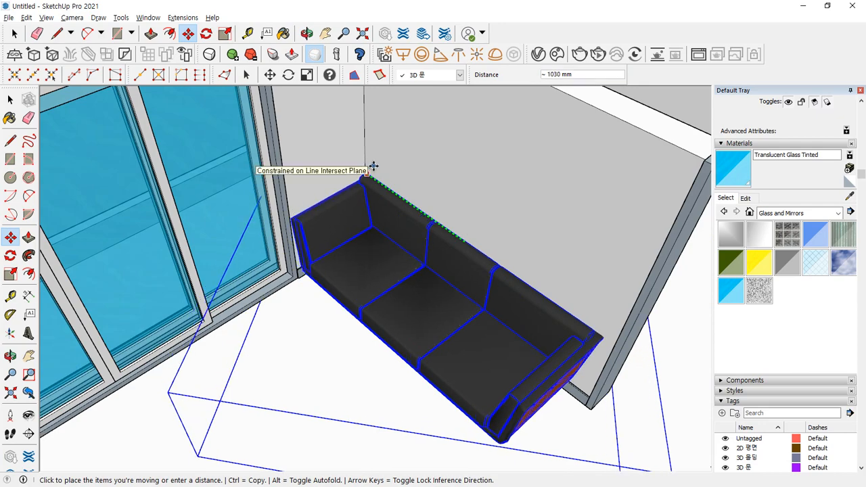
{"action": "left_click", "coordinate": [377, 166]}
- Nudge the sofa into final position from its armrest corner and deselect it
{"action": "middle_click_drag", "start_coordinate": [545, 286], "coordinate": [458, 391]}
{"action": "scroll", "coordinate": [458, 391], "scroll_direction": "up", "scroll_amount": 1}
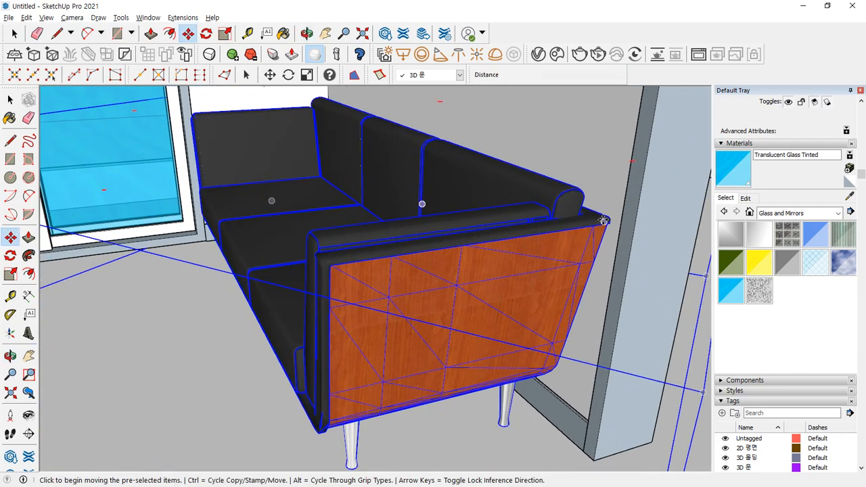
{"action": "left_click", "coordinate": [608, 221]}
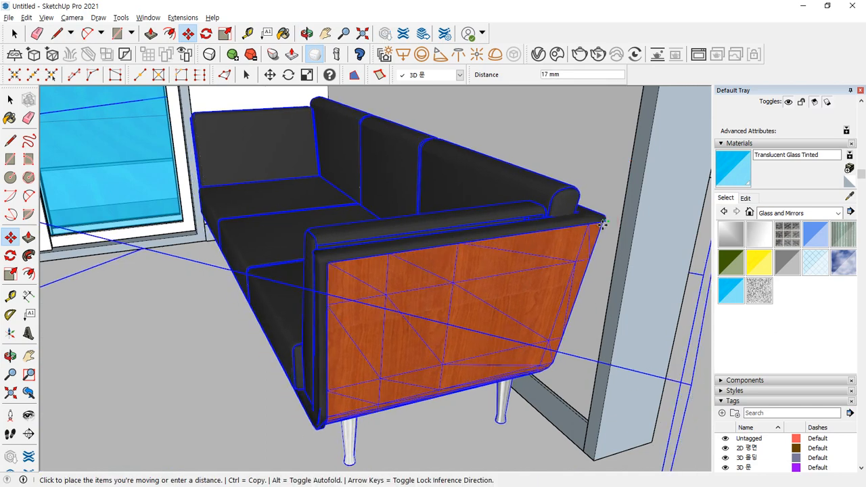
{"action": "left_click", "coordinate": [601, 224]}
{"action": "scroll", "coordinate": [230, 271], "scroll_direction": "down", "scroll_amount": 3}
{"action": "middle_click_drag", "start_coordinate": [391, 311], "coordinate": [354, 304]}
{"action": "scroll", "coordinate": [354, 304], "scroll_direction": "down", "scroll_amount": 5}
{"action": "key", "text": "space"}
{"action": "left_click", "coordinate": [147, 168]}
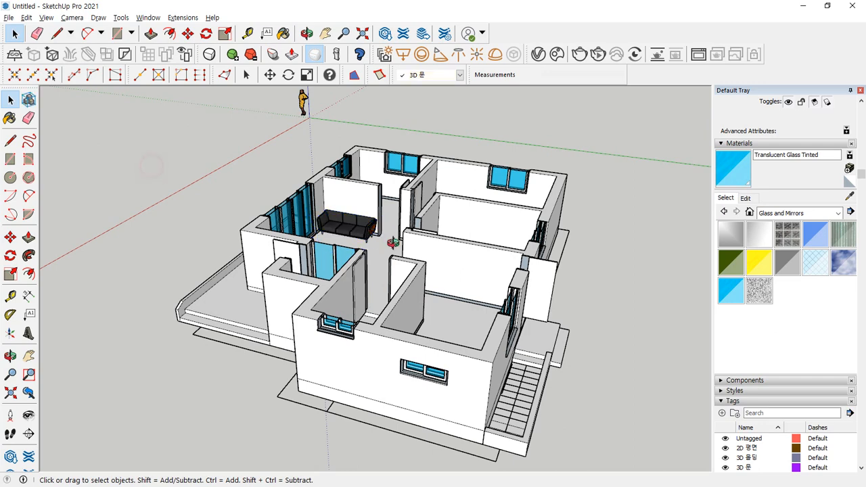
{"action": "middle_click_drag", "start_coordinate": [394, 243], "coordinate": [446, 274]}
{"action": "scroll", "coordinate": [297, 236], "scroll_direction": "up", "scroll_amount": 6}
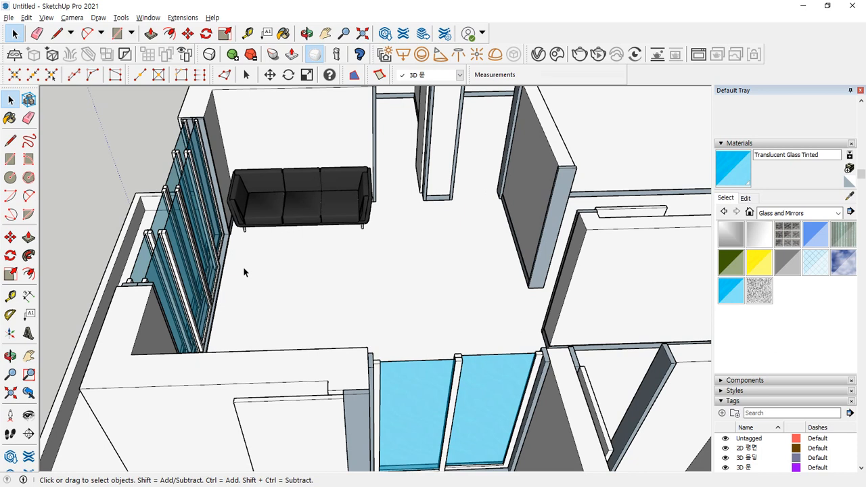
{"action": "scroll", "coordinate": [245, 272], "scroll_direction": "down", "scroll_amount": 10}
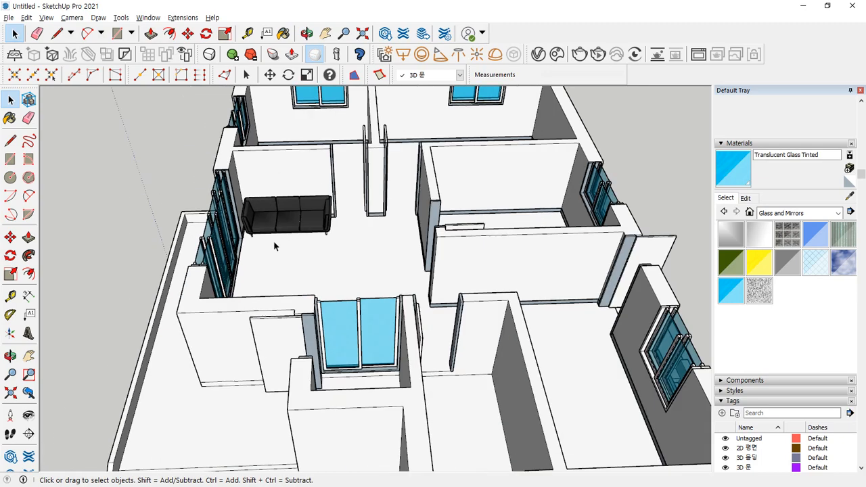
{"action": "middle_click_drag", "start_coordinate": [149, 90], "coordinate": [386, 397]}
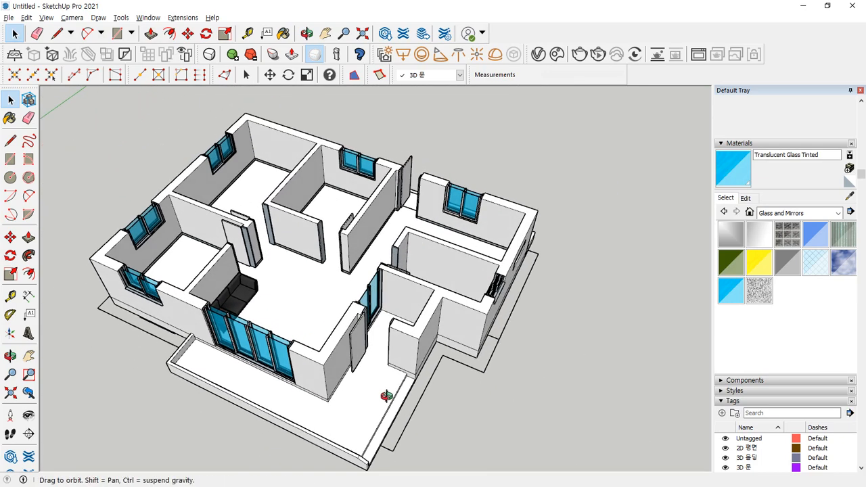
{"action": "scroll", "coordinate": [391, 399], "scroll_direction": "up", "scroll_amount": 3}
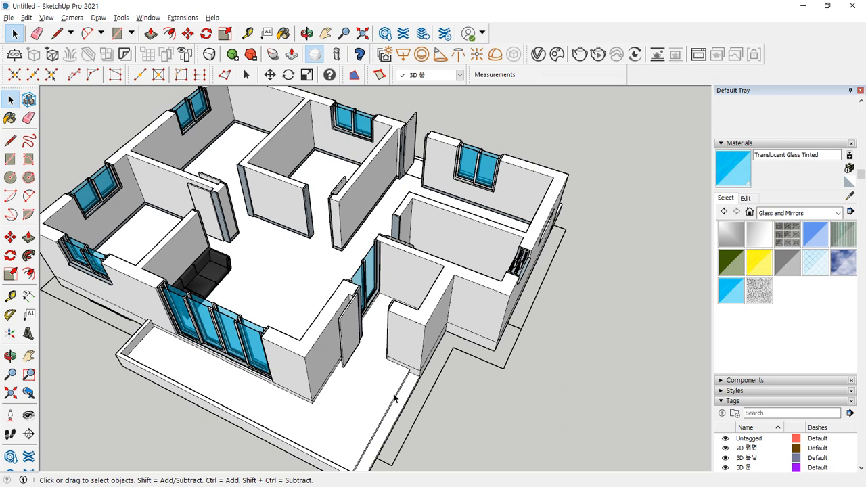
{"action": "scroll", "coordinate": [305, 363], "scroll_direction": "down", "scroll_amount": 2}
{"action": "mouse_move", "coordinate": [310, 338]}
{"action": "middle_mouse_down"}
{"action": "mouse_move", "coordinate": [288, 350]}
{"action": "mouse_move", "coordinate": [288, 304]}
{"action": "mouse_move", "coordinate": [320, 309]}
{"action": "mouse_move", "coordinate": [309, 328]}
{"action": "middle_mouse_up"}
{"action": "middle_click_drag", "start_coordinate": [360, 352], "coordinate": [305, 321]}
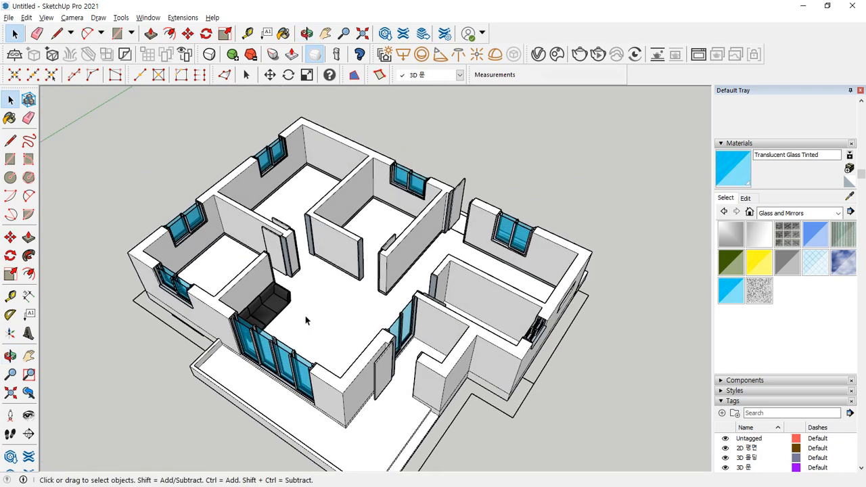
{"action": "scroll", "coordinate": [283, 349], "scroll_direction": "up", "scroll_amount": 2}
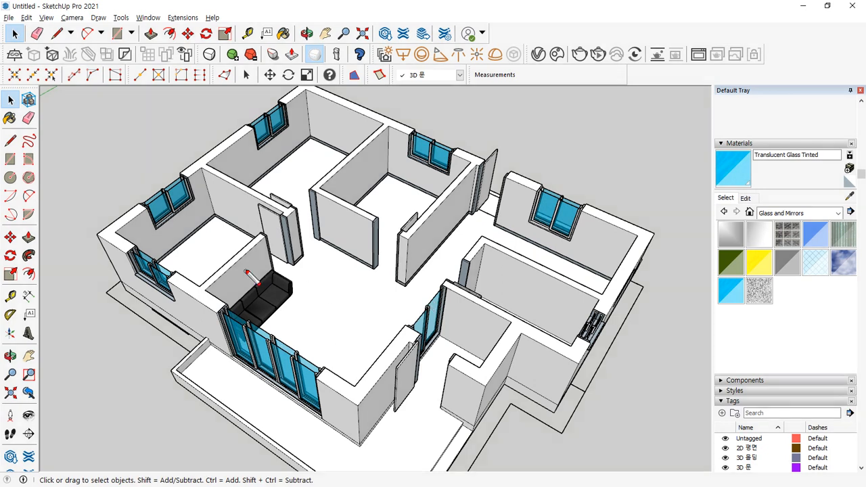
{"action": "left_click_drag", "start_coordinate": [256, 256], "coordinate": [246, 270]}
{"action": "mouse_move", "coordinate": [331, 299]}
{"action": "left_mouse_down"}
{"action": "mouse_move", "coordinate": [348, 315]}
{"action": "mouse_move", "coordinate": [364, 291]}
{"action": "left_mouse_up"}
{"action": "left_click_drag", "start_coordinate": [332, 213], "coordinate": [343, 211]}
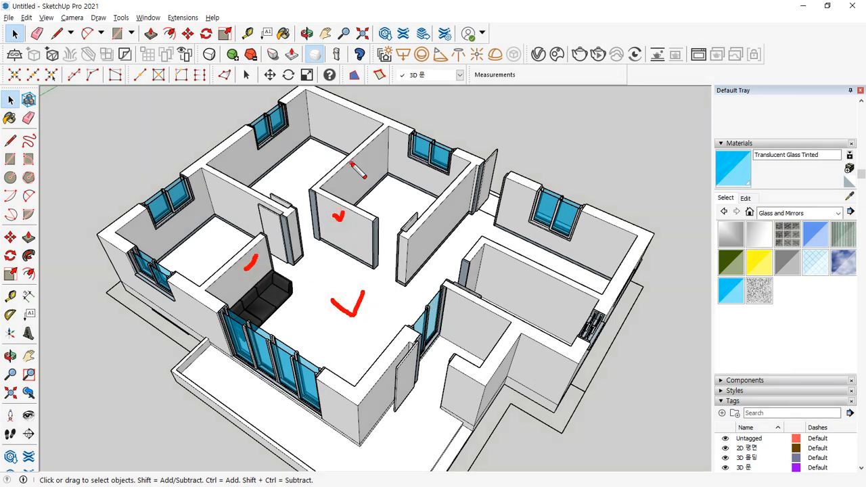
{"action": "left_click_drag", "start_coordinate": [351, 166], "coordinate": [365, 165]}
{"action": "left_click_drag", "start_coordinate": [401, 204], "coordinate": [415, 202]}
{"action": "key", "text": "Escape"}
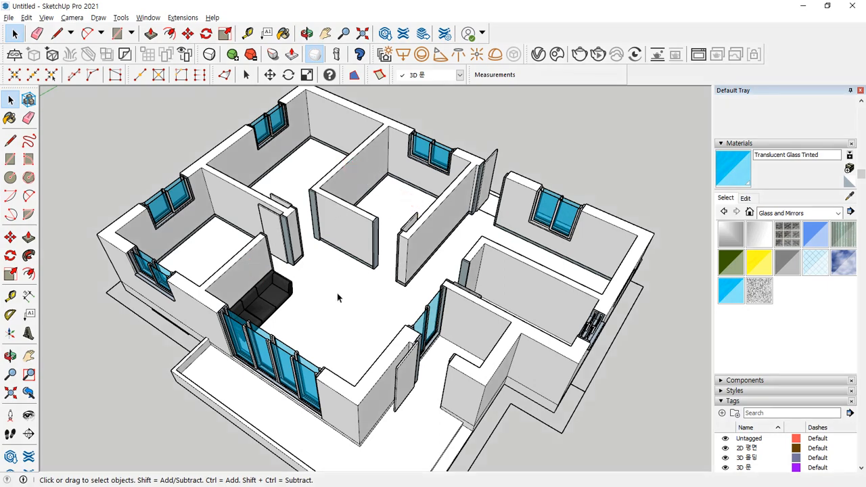
- Open the apartment group and paint its floor with Wood Floor Light from the Wood collection
{"action": "left_click", "coordinate": [338, 295]}
{"action": "double_click", "coordinate": [327, 292]}
{"action": "left_click", "coordinate": [360, 340]}
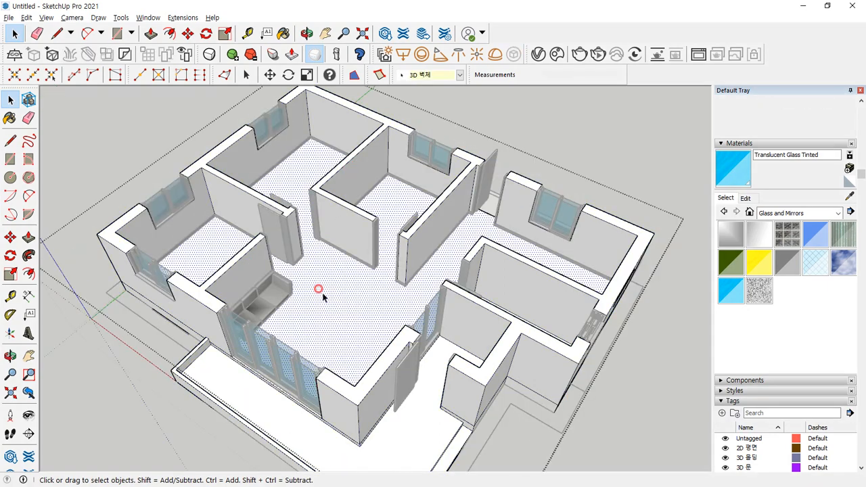
{"action": "left_click", "coordinate": [788, 216]}
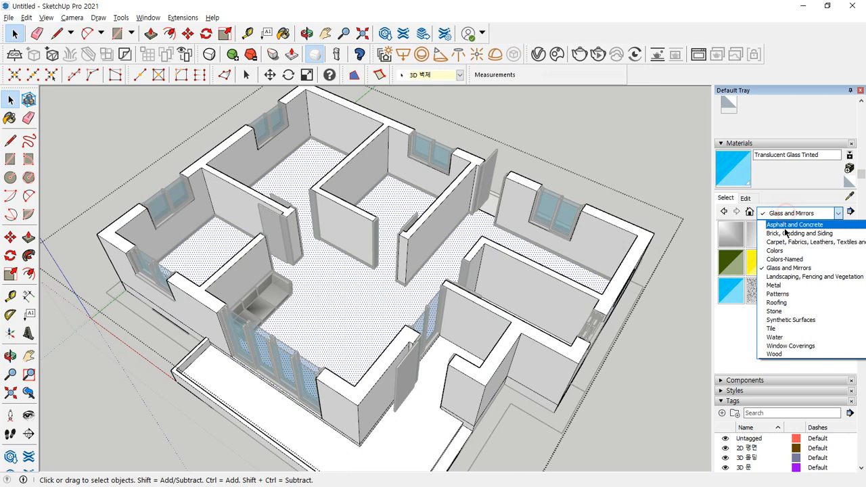
{"action": "left_click", "coordinate": [779, 355]}
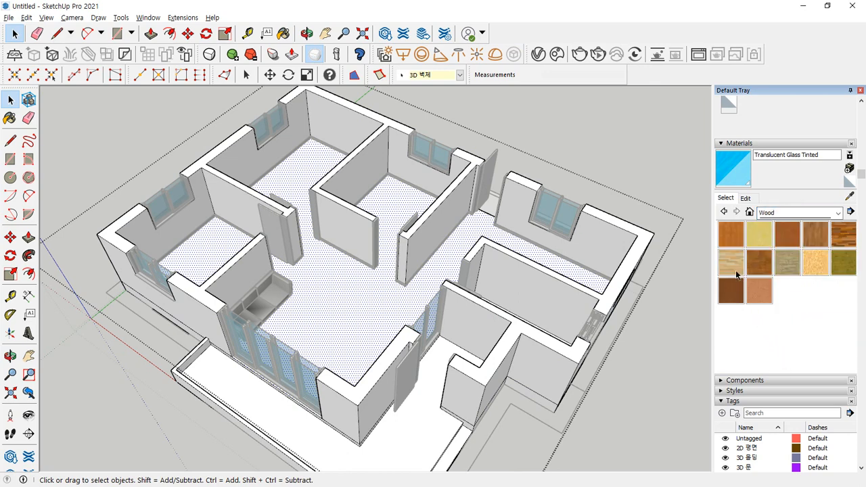
{"action": "left_click", "coordinate": [736, 270]}
{"action": "left_click", "coordinate": [352, 316]}
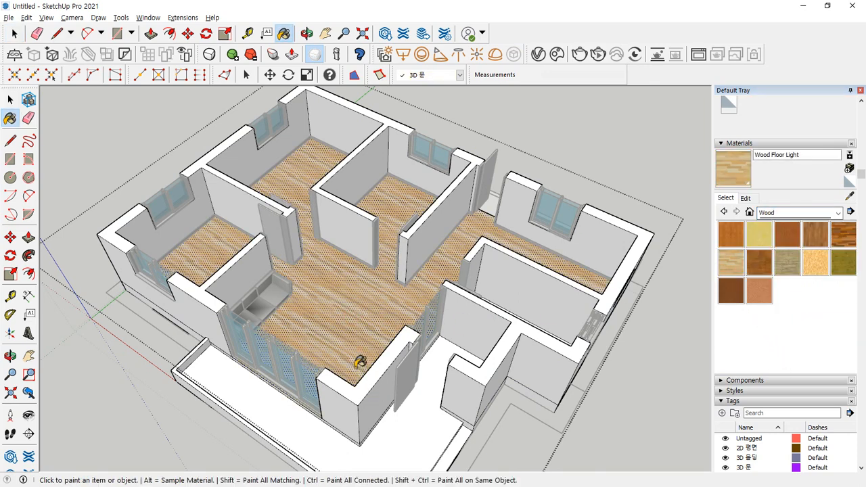
{"action": "key", "text": "space"}
{"action": "left_click", "coordinate": [575, 153]}
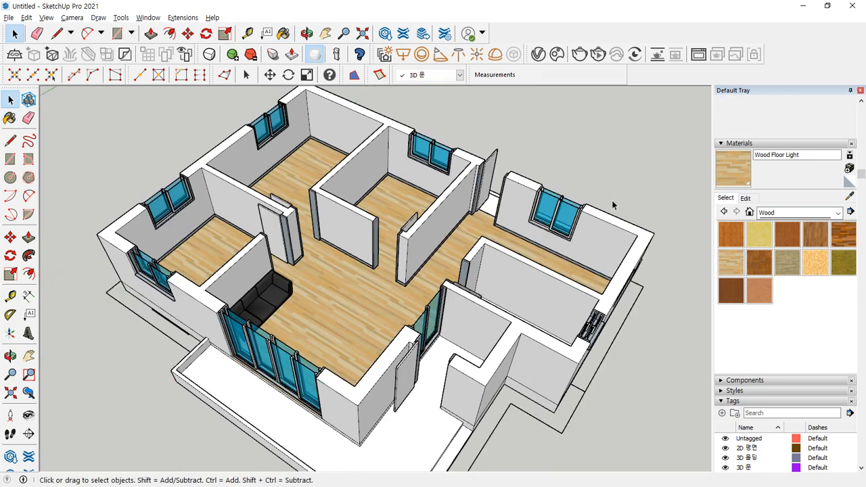
- Inside the apartment group, pick Color A01 from the Colors material collection
{"action": "left_click", "coordinate": [358, 160]}
{"action": "left_click", "coordinate": [785, 213]}
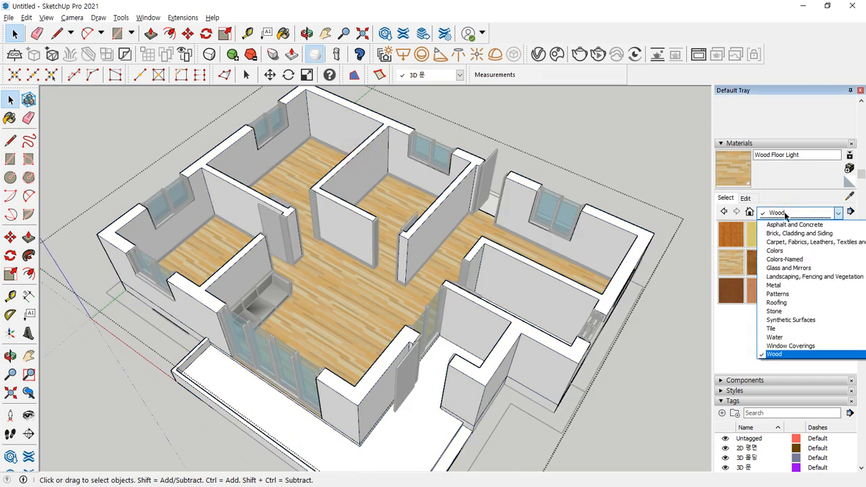
{"action": "left_click", "coordinate": [783, 250]}
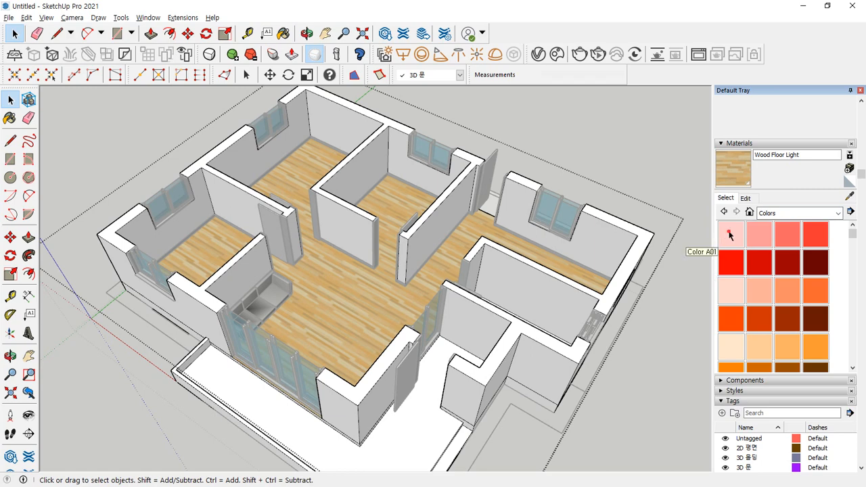
{"action": "left_click", "coordinate": [729, 233]}
- Paint Color A01 onto every wall top: interior, outer, kitchen and right-side walls
{"action": "left_click", "coordinate": [319, 181]}
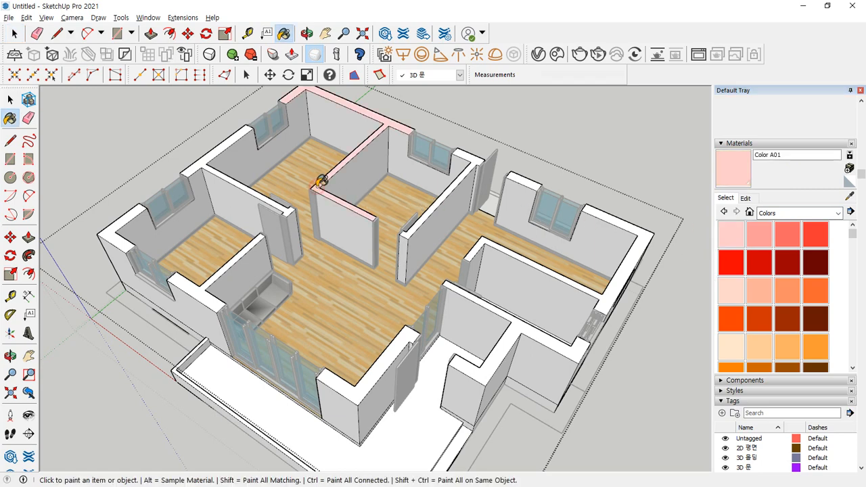
{"action": "left_click", "coordinate": [468, 155]}
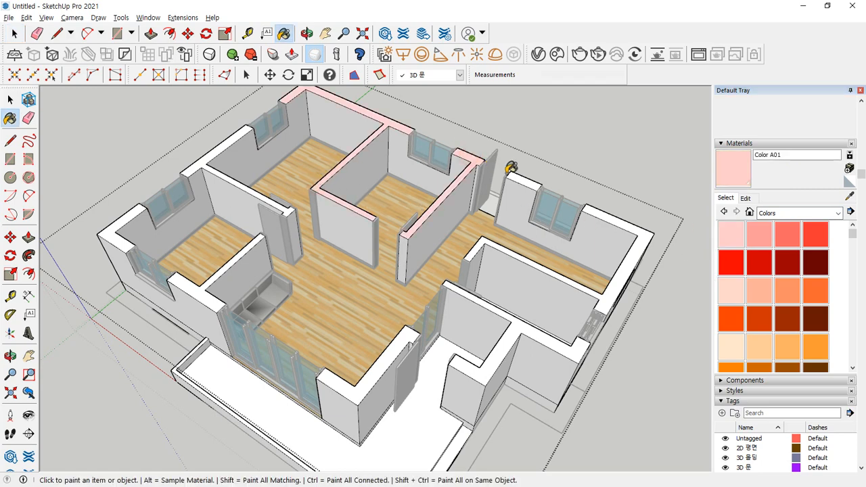
{"action": "left_click", "coordinate": [516, 176]}
{"action": "left_click", "coordinate": [644, 231]}
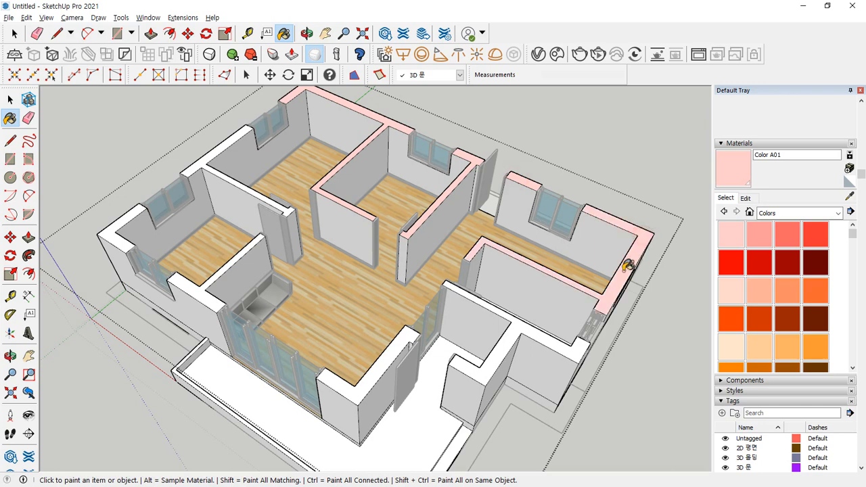
{"action": "left_click", "coordinate": [515, 328]}
{"action": "left_click", "coordinate": [337, 365]}
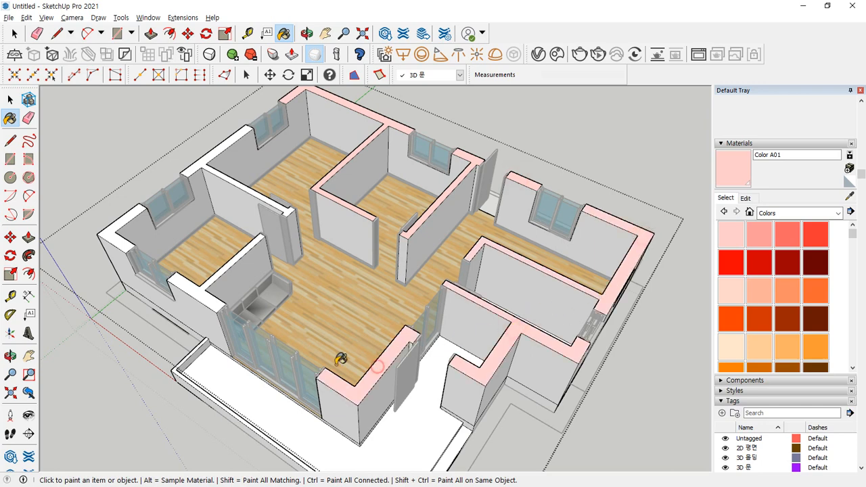
{"action": "left_click", "coordinate": [198, 294]}
{"action": "left_click", "coordinate": [115, 228]}
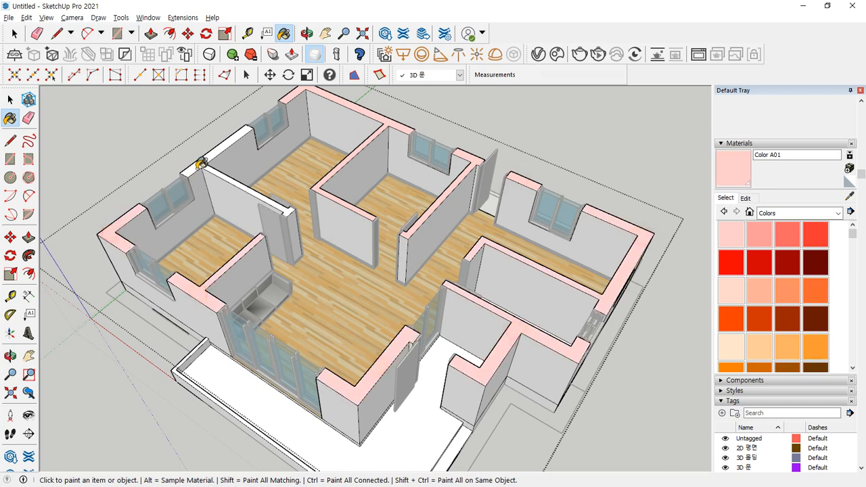
{"action": "left_click", "coordinate": [201, 161]}
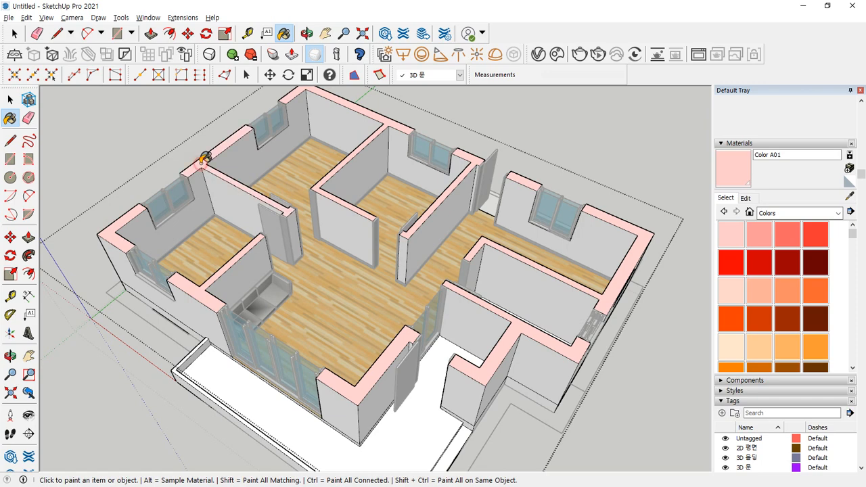
- Darken Color A01 to black in the material editor, then exit the group and view from lower
{"action": "left_click", "coordinate": [745, 198]}
{"action": "left_click_drag", "start_coordinate": [776, 245], "coordinate": [781, 275]}
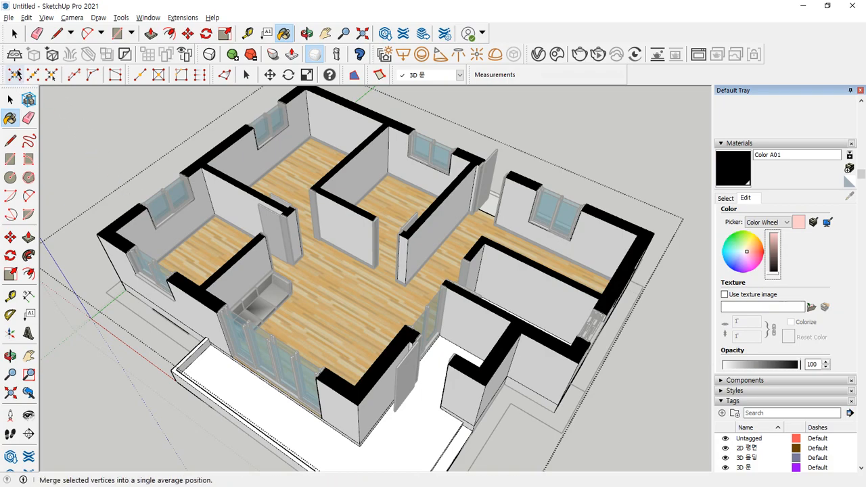
{"action": "left_click", "coordinate": [10, 100]}
{"action": "left_click", "coordinate": [119, 115]}
{"action": "middle_click_drag", "start_coordinate": [308, 290], "coordinate": [343, 288]}
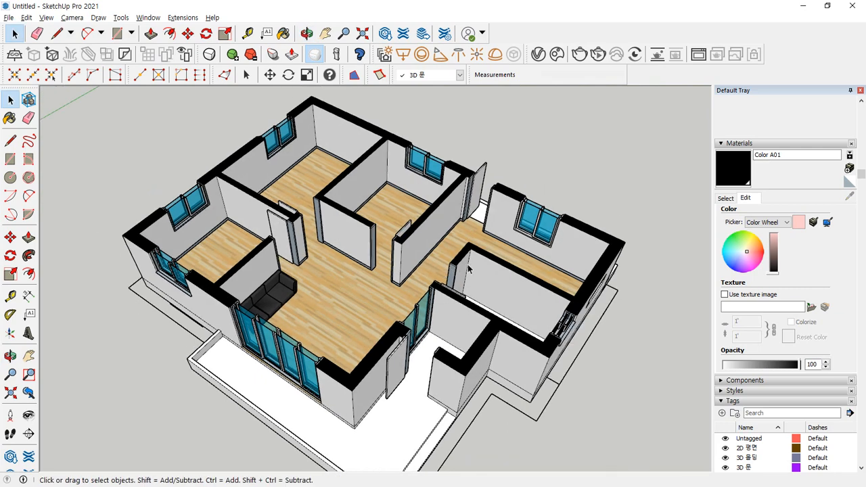
{"action": "middle_click_drag", "start_coordinate": [468, 269], "coordinate": [465, 273]}
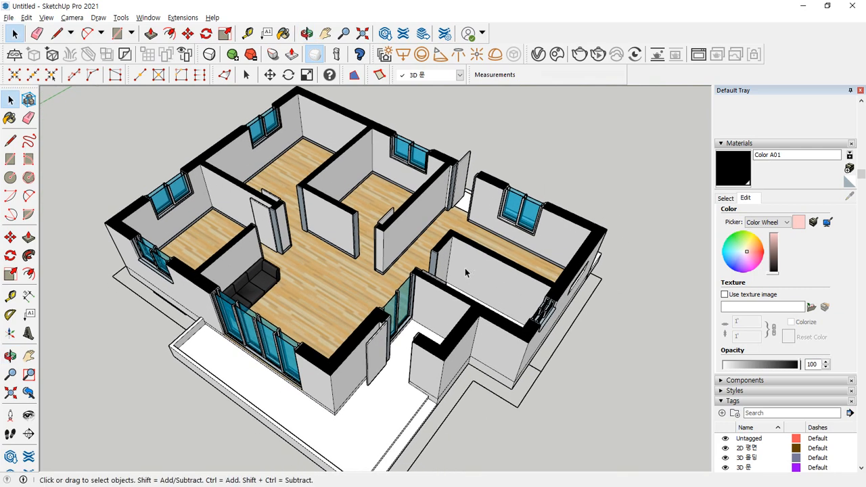